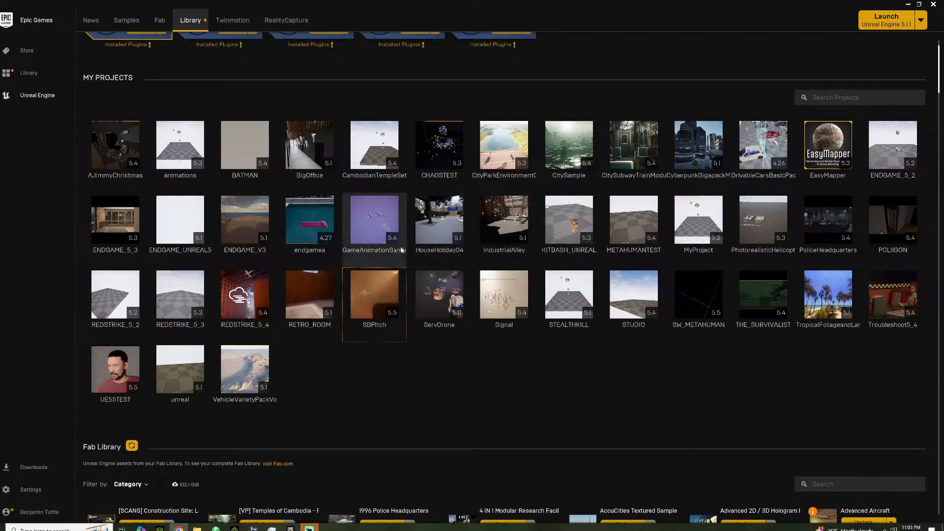
Search the Fab Library for iclone and install the iClone Unreal Live Link plugin to engine 5.5
{"action": "scroll", "coordinate": [425, 355], "scroll_direction": "down", "scroll_amount": 4}
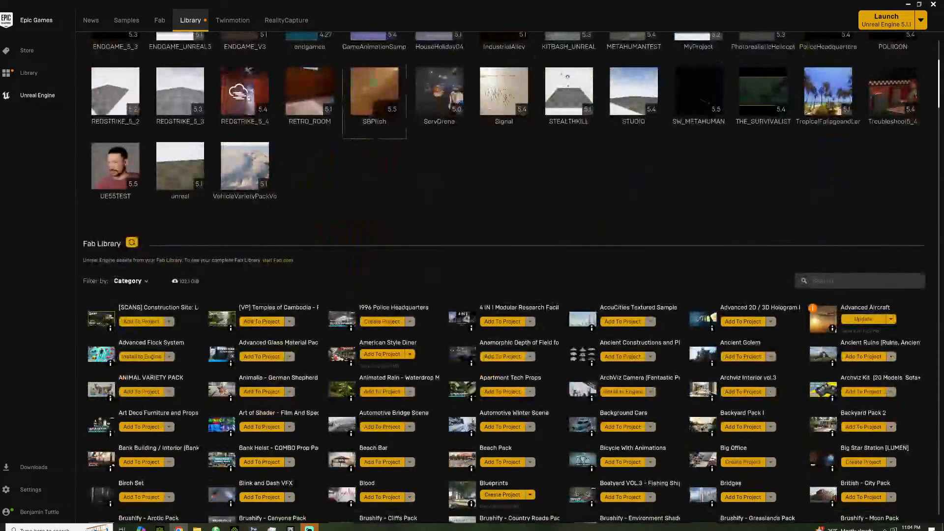
{"action": "left_click", "coordinate": [816, 281]}
{"action": "type", "text": "iclone"}
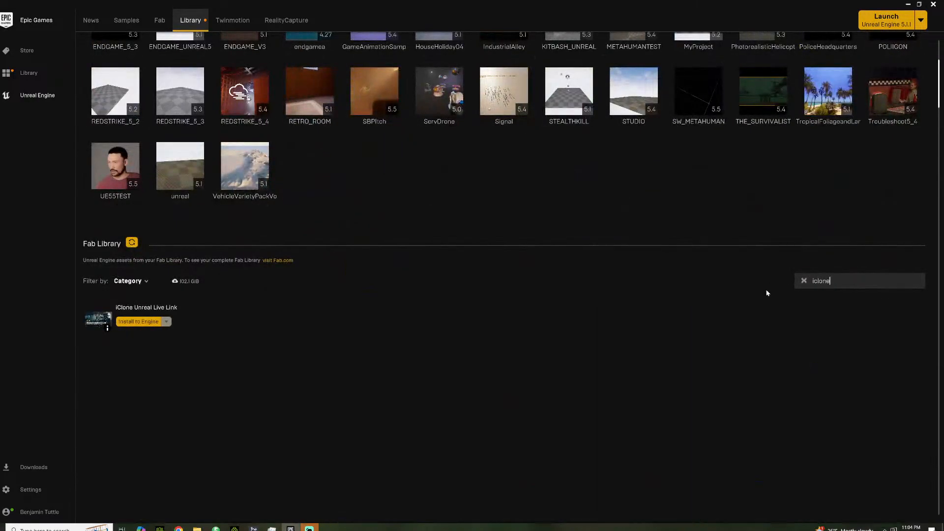
{"action": "left_click", "coordinate": [134, 323]}
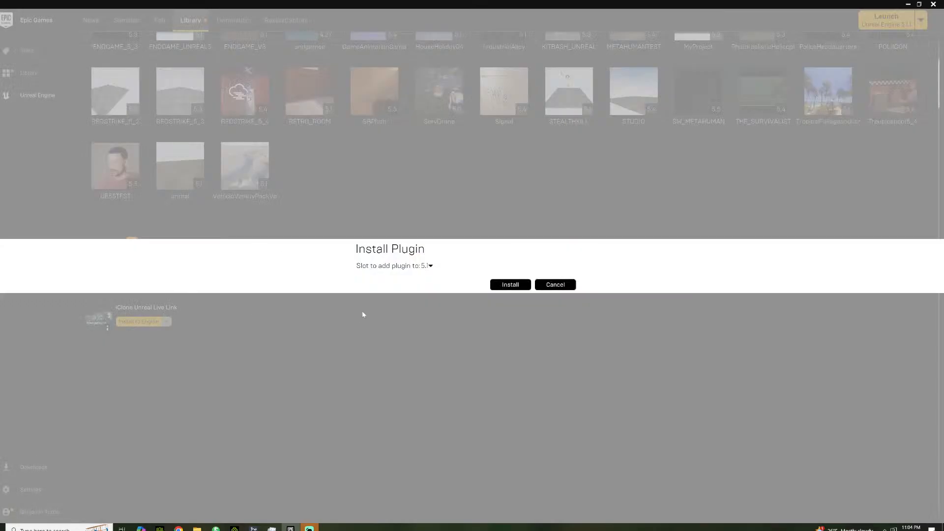
{"action": "left_click", "coordinate": [431, 267]}
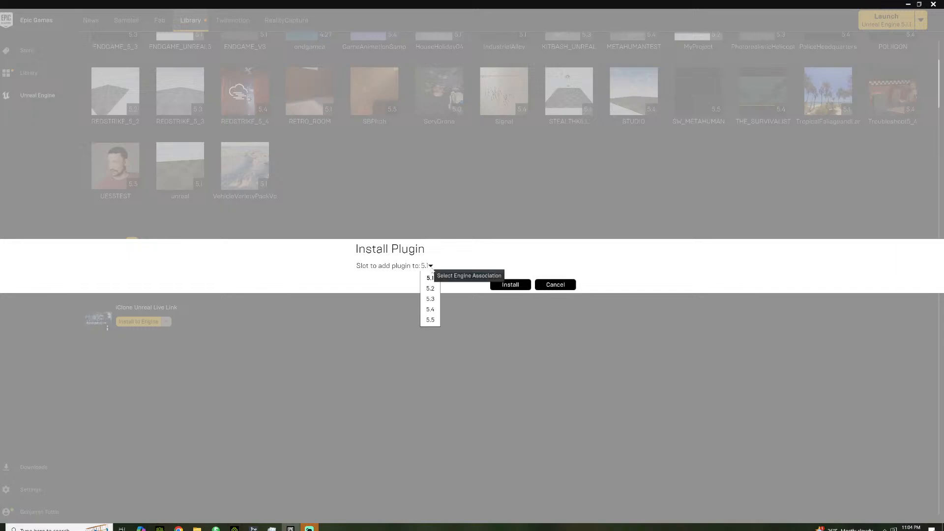
{"action": "left_click", "coordinate": [432, 320]}
{"action": "left_click", "coordinate": [510, 285]}
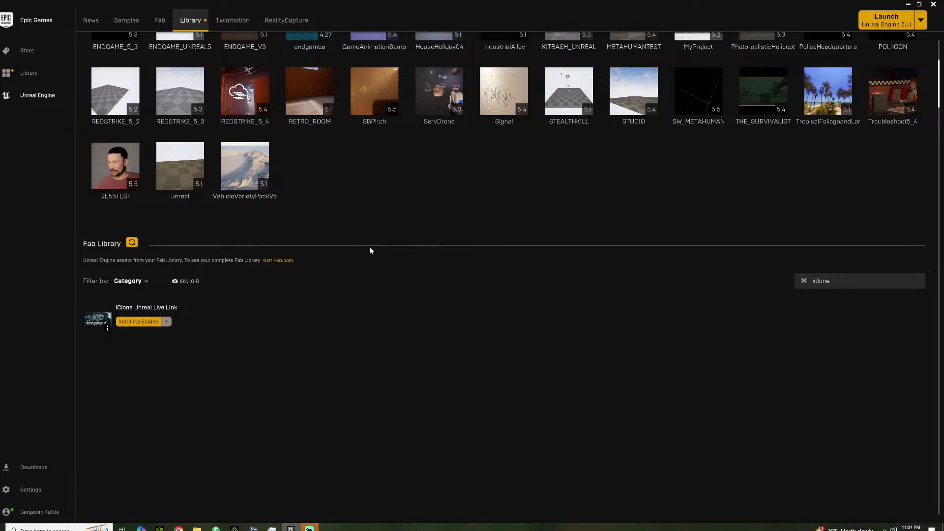
Launch the SBPitch project and minimize the Message Log and Fab windows covering the level
{"action": "scroll", "coordinate": [358, 220], "scroll_direction": "up", "scroll_amount": 3}
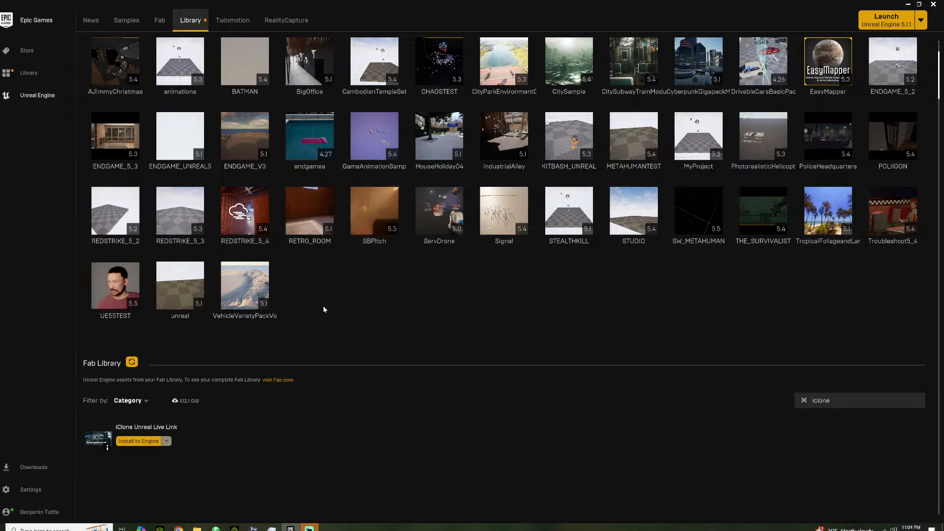
{"action": "double_click", "coordinate": [361, 222]}
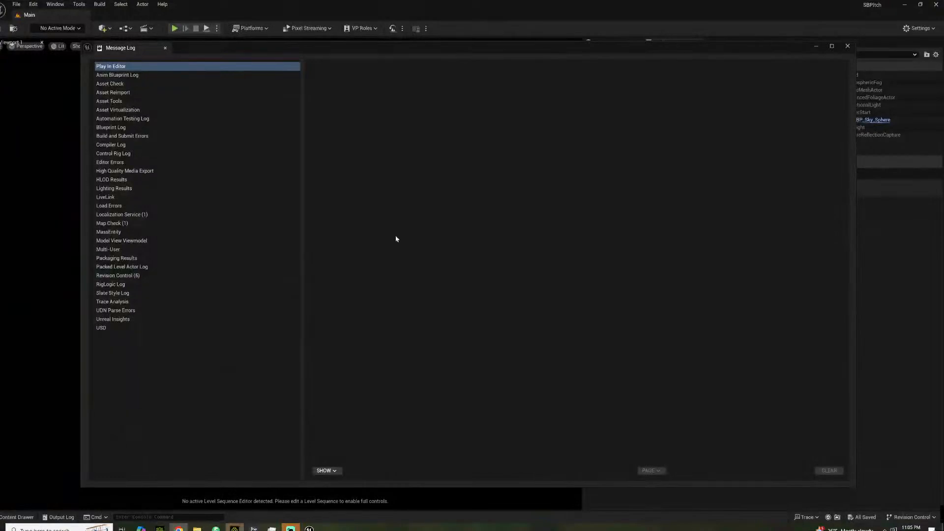
{"action": "left_click", "coordinate": [815, 46]}
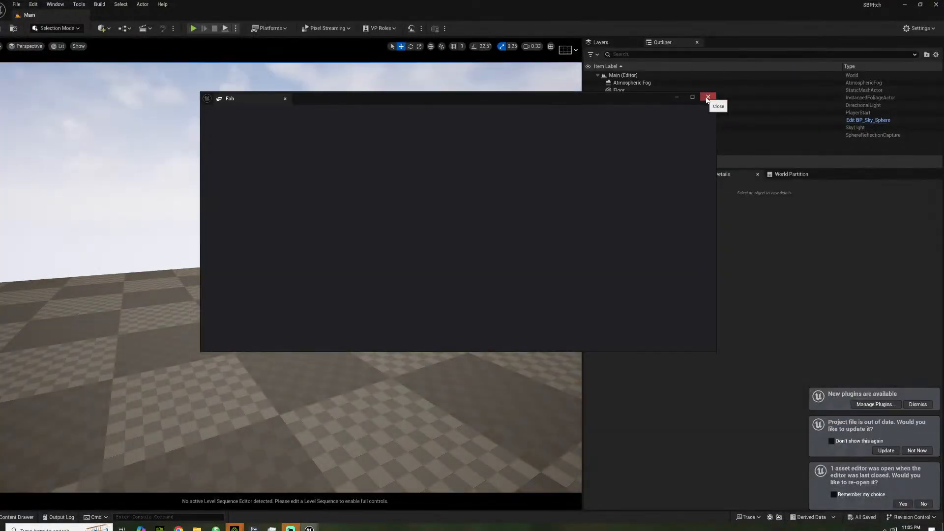
{"action": "left_click", "coordinate": [677, 97]}
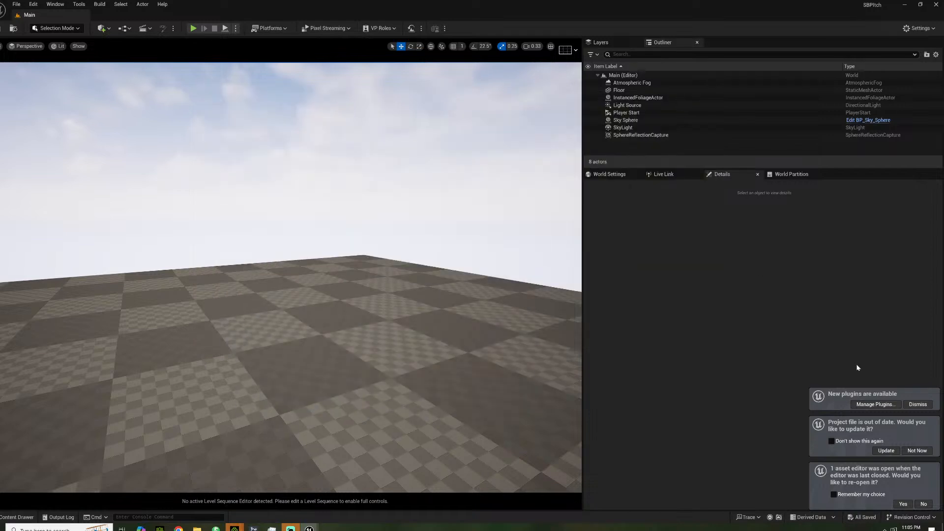
Enable the iClone Live Link plugin from the installed Reallusion plugins
{"action": "left_click", "coordinate": [874, 404]}
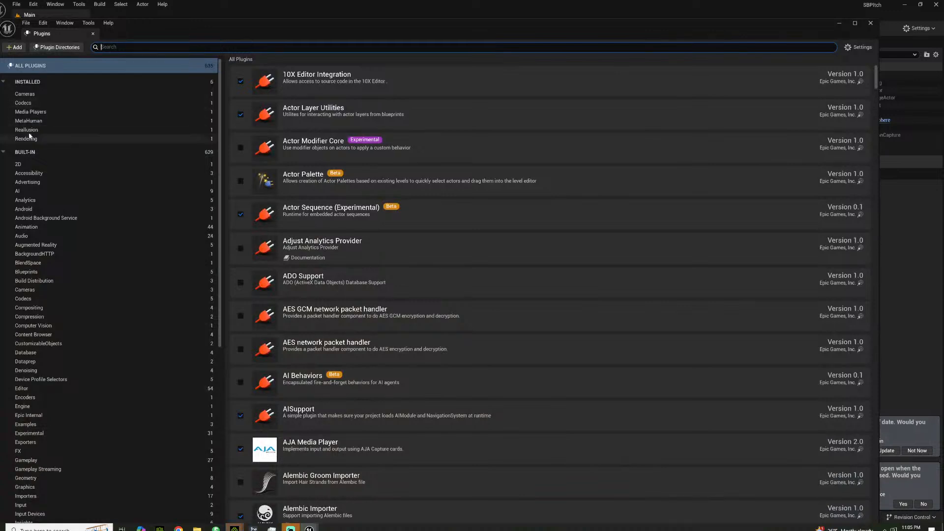
{"action": "left_click", "coordinate": [29, 130]}
{"action": "left_click", "coordinate": [240, 83]}
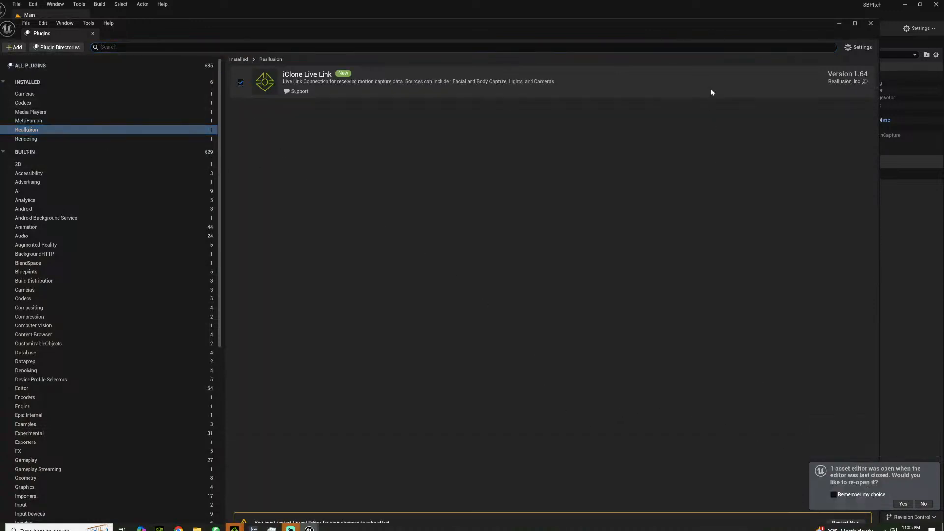
{"action": "left_click_drag", "start_coordinate": [694, 33], "coordinate": [628, 21]}
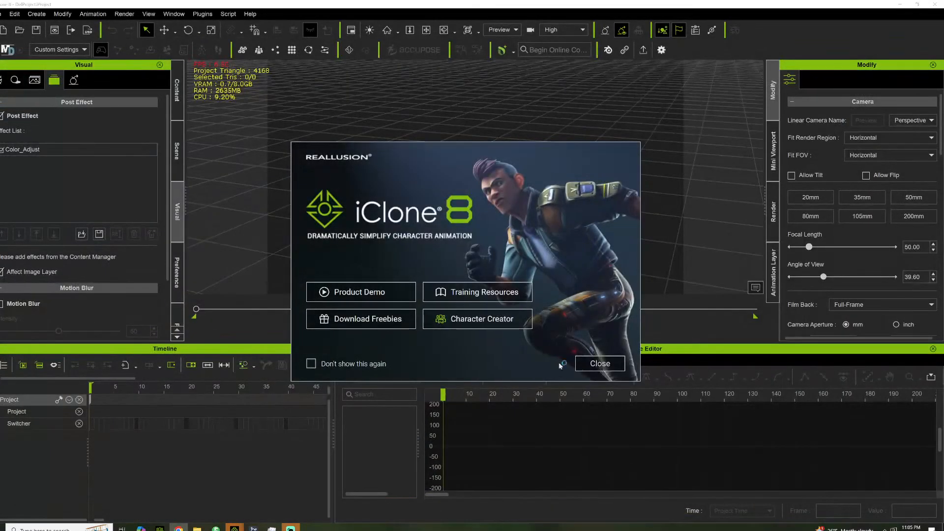
In iClone, dismiss the welcome screen and open the Auto Setup for Unreal Engine download page in a maximized browser
{"action": "left_click", "coordinate": [600, 364]}
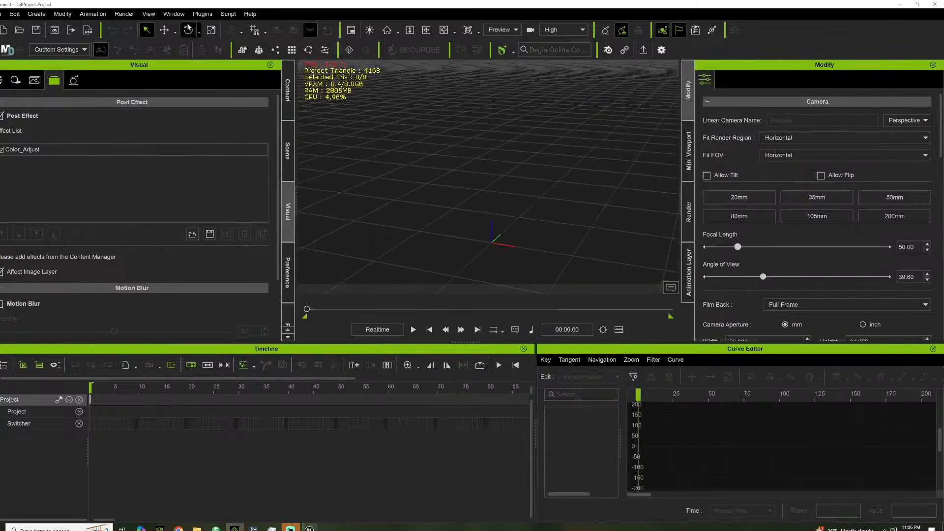
{"action": "left_click", "coordinate": [202, 14]}
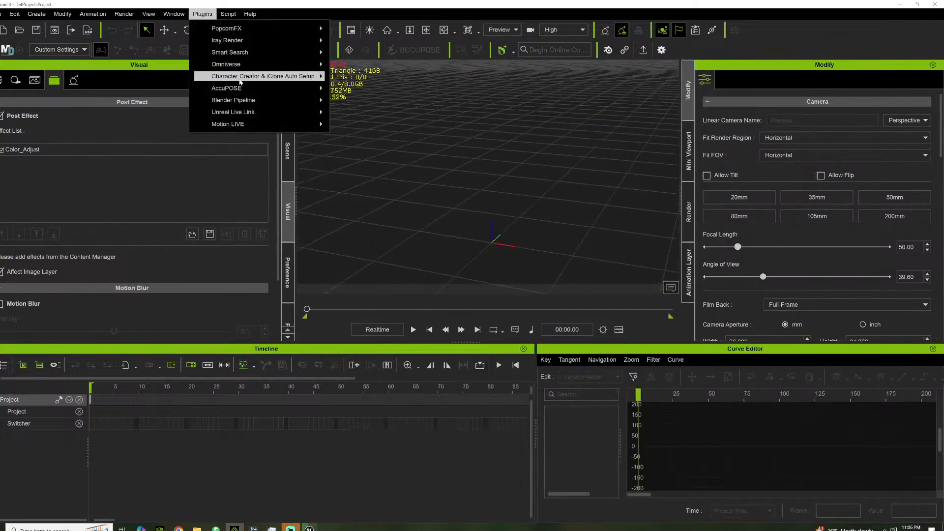
{"action": "mouse_move", "coordinate": [241, 80]}
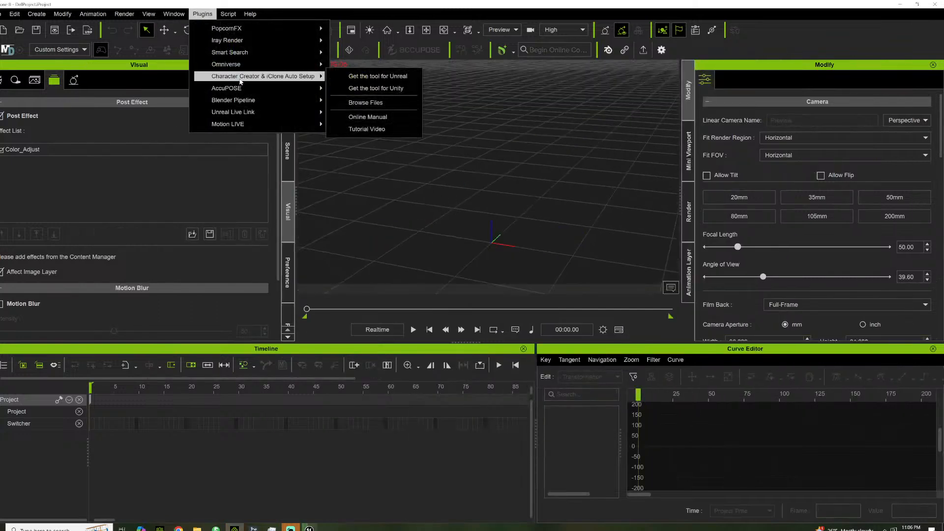
{"action": "left_click", "coordinate": [369, 76]}
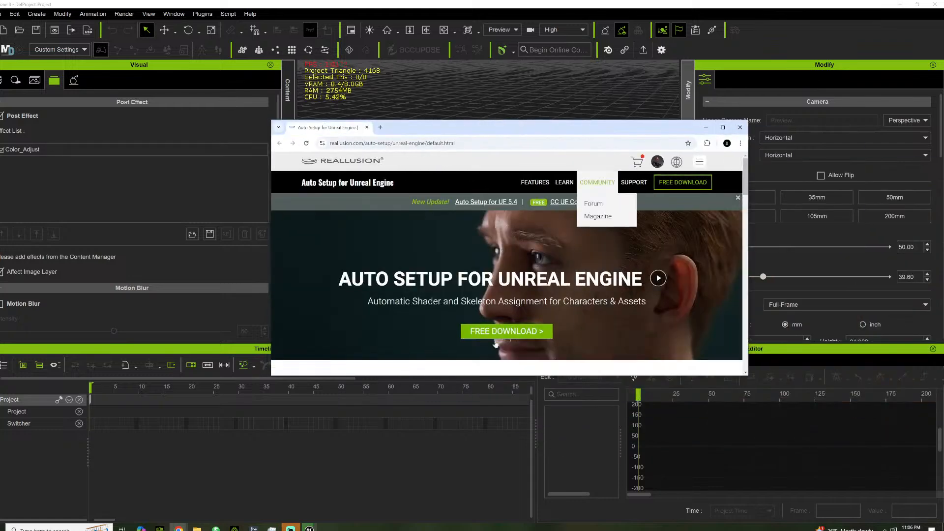
{"action": "left_click", "coordinate": [506, 331]}
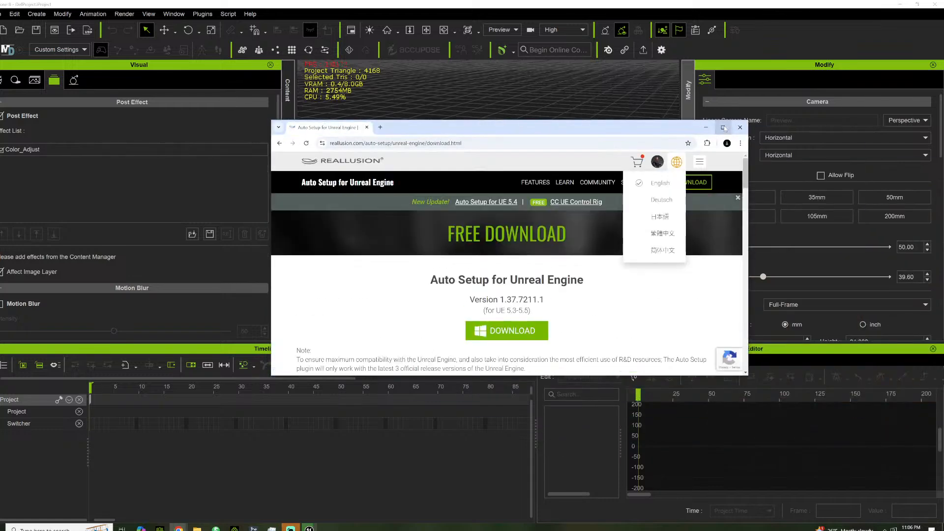
{"action": "left_click", "coordinate": [723, 127]}
{"action": "left_click_drag", "start_coordinate": [466, 226], "coordinate": [488, 226]}
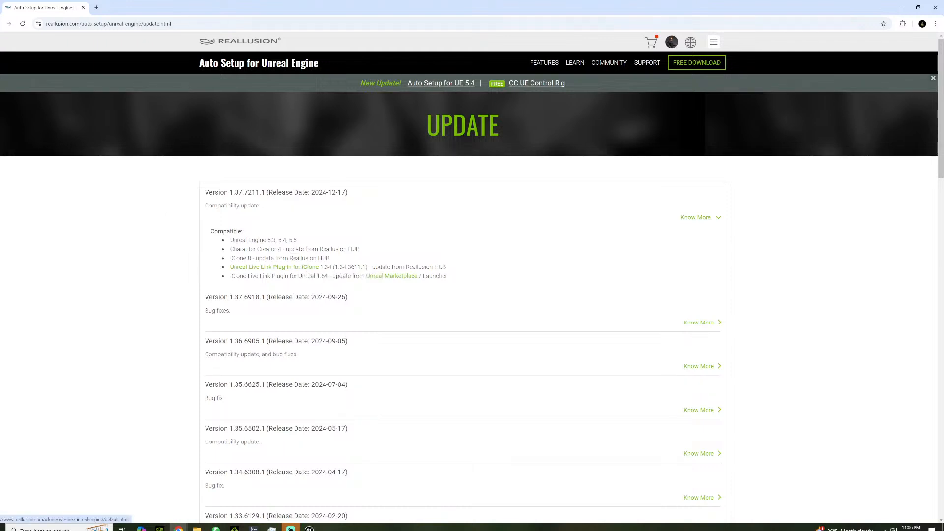
Open the iClone Unreal Live Link trial page and download the MetaHuman Live Link Kit for UE5
{"action": "left_click", "coordinate": [311, 267]}
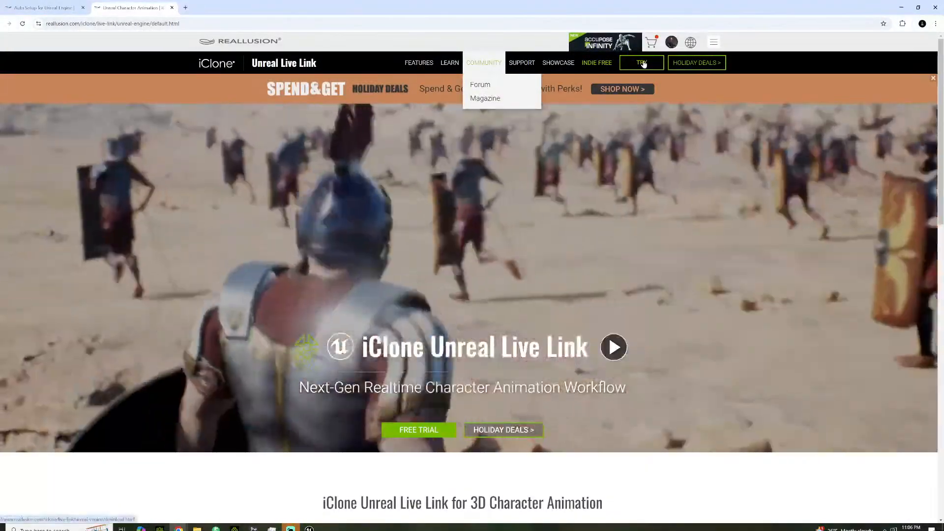
{"action": "left_click", "coordinate": [642, 63]}
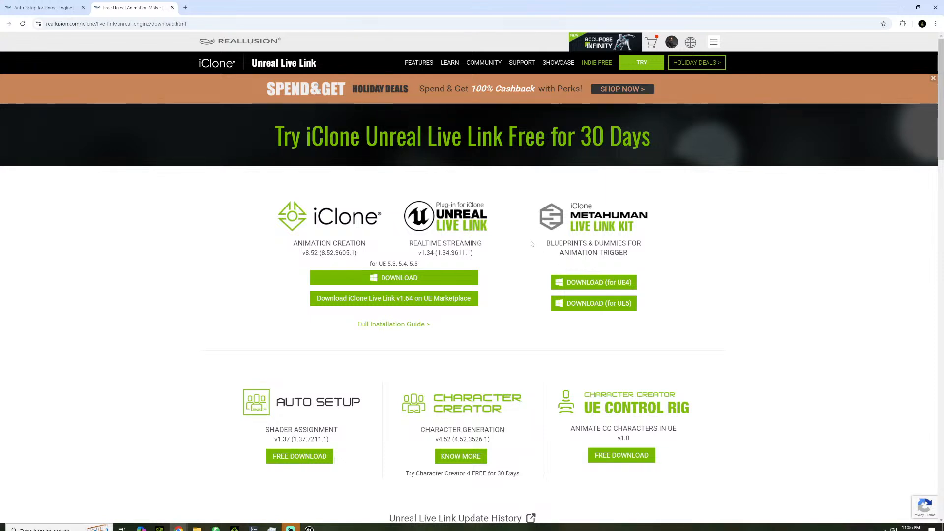
{"action": "left_click", "coordinate": [621, 303]}
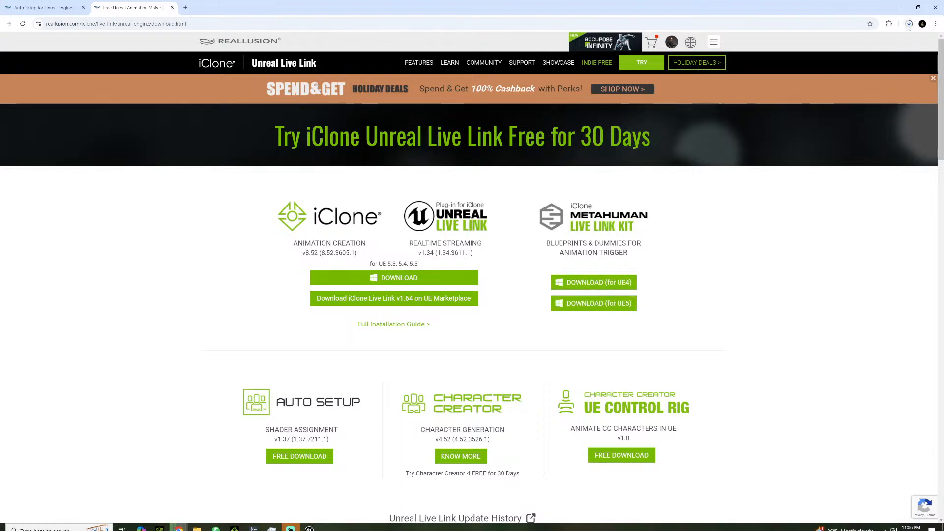
Inspect the MetaHuman Dummies for iClone 8 folder inside the downloaded MetaHuman kit archive, then close the archive and browser
{"action": "left_click", "coordinate": [909, 23]}
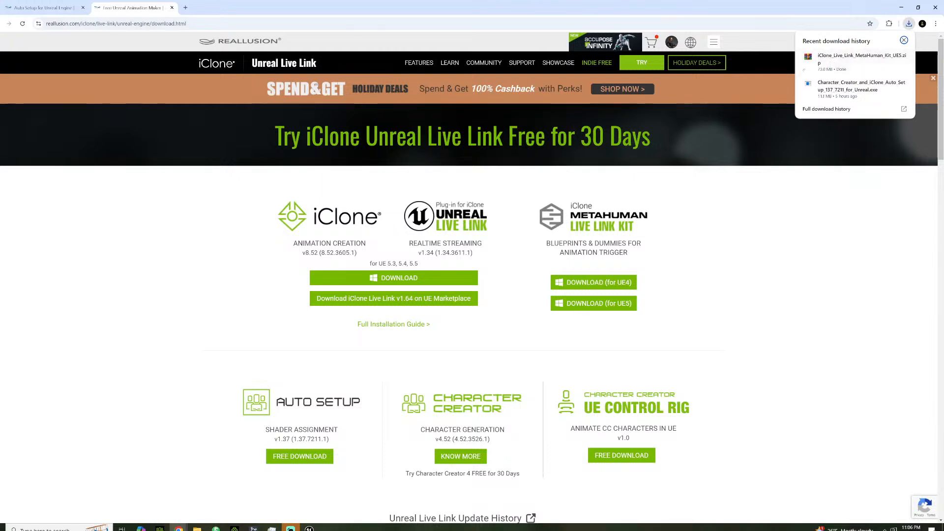
{"action": "left_click", "coordinate": [824, 62]}
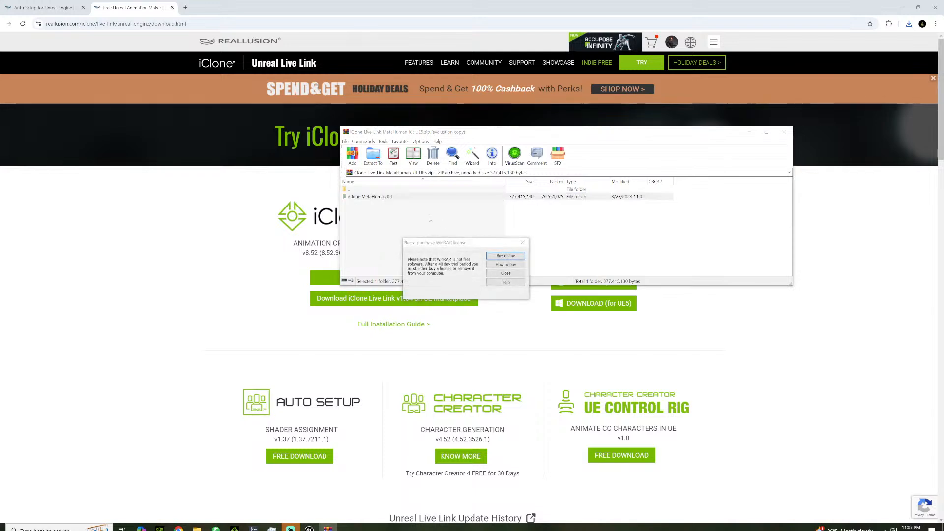
{"action": "left_click", "coordinate": [520, 245]}
{"action": "double_click", "coordinate": [394, 197]}
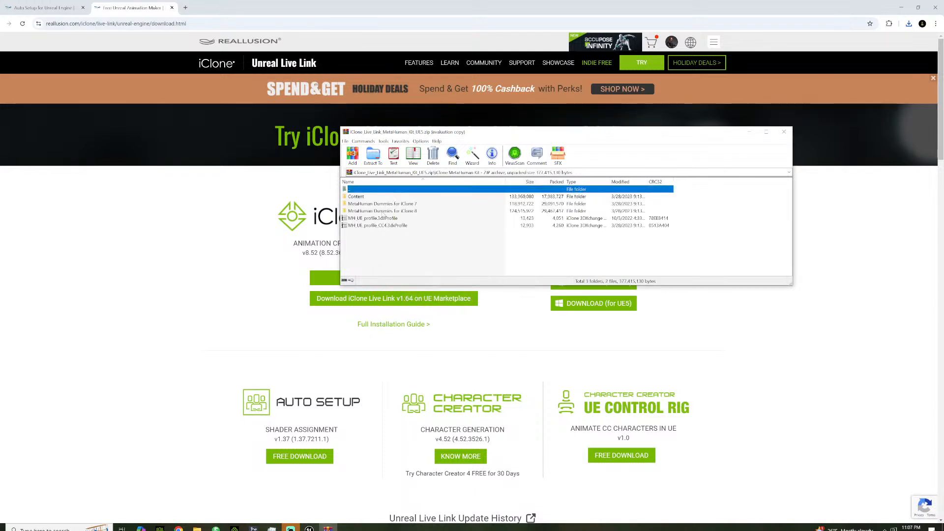
{"action": "double_click", "coordinate": [375, 211]}
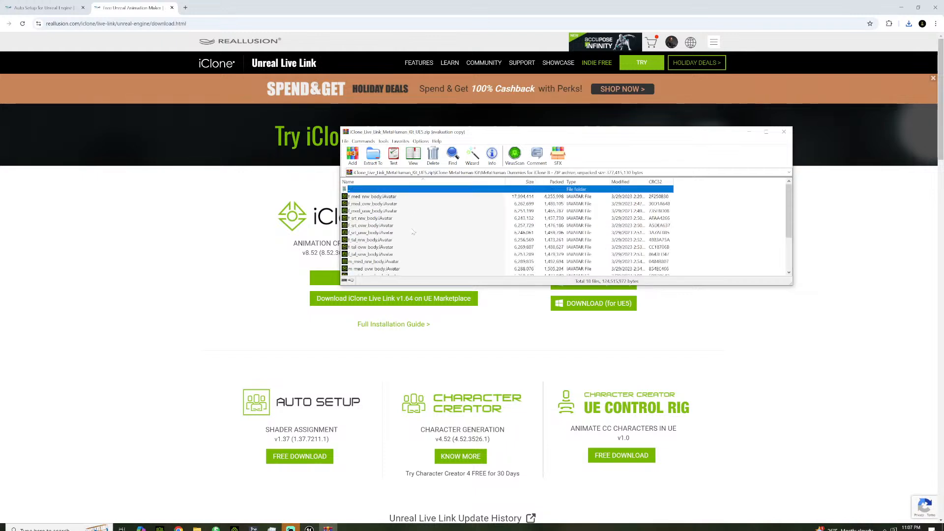
{"action": "left_click", "coordinate": [784, 132]}
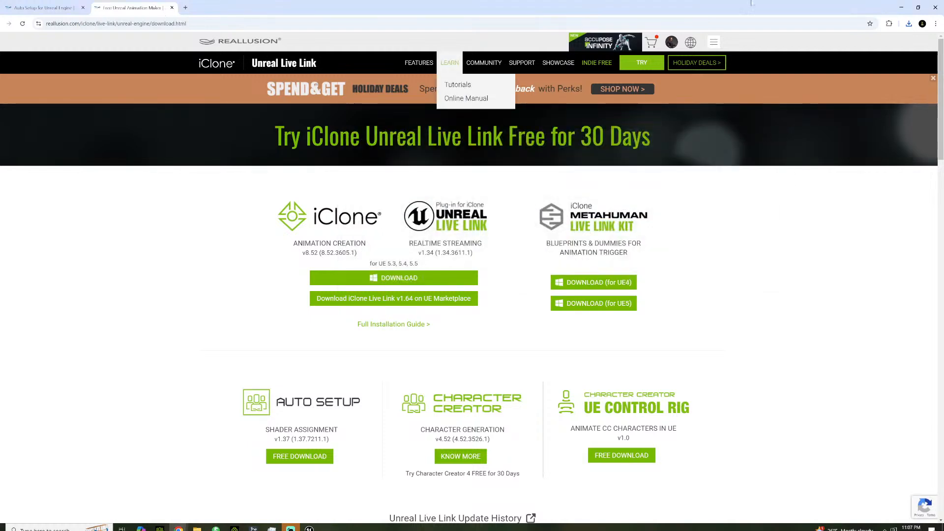
{"action": "left_click", "coordinate": [936, 6]}
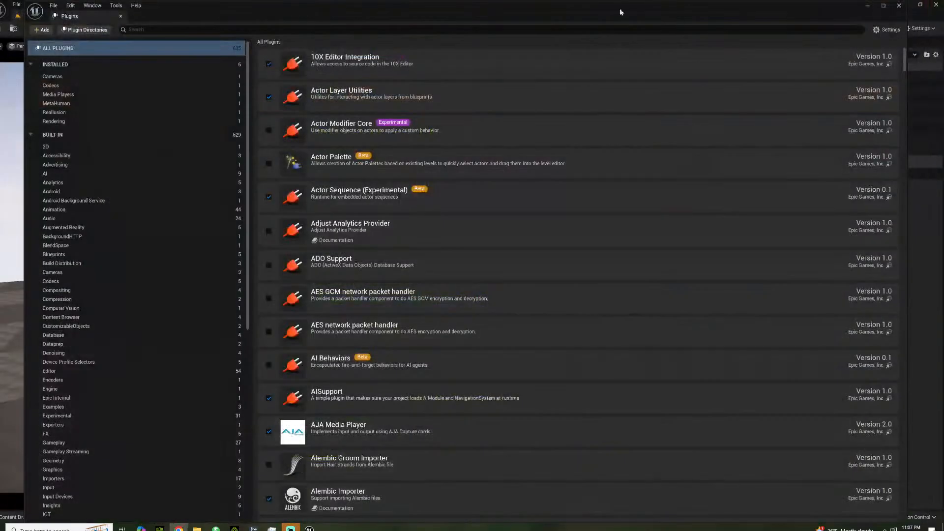
Minimize the Plugins window, return to iClone and open its Auto Setup 1.37 For Unreal 5.5 file folder
{"action": "left_click", "coordinate": [868, 7]}
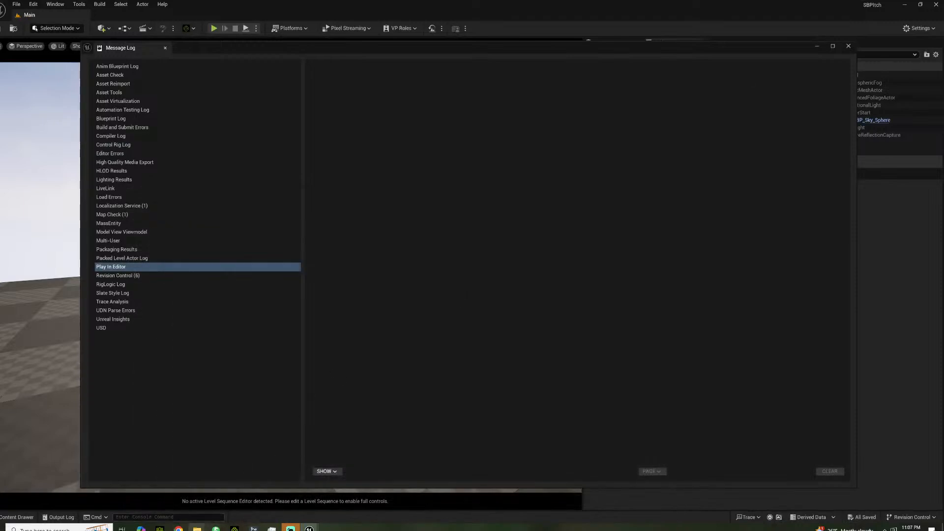
{"action": "left_click", "coordinate": [238, 526]}
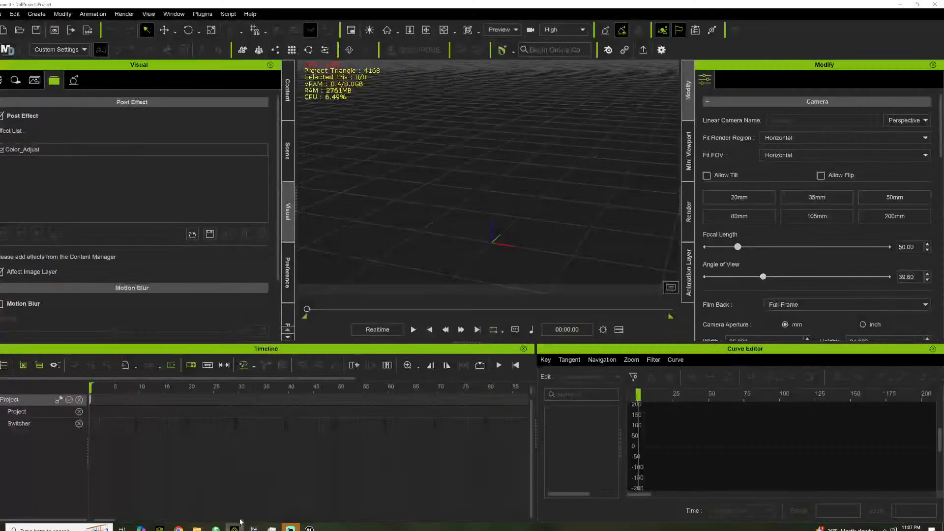
{"action": "left_click", "coordinate": [203, 15]}
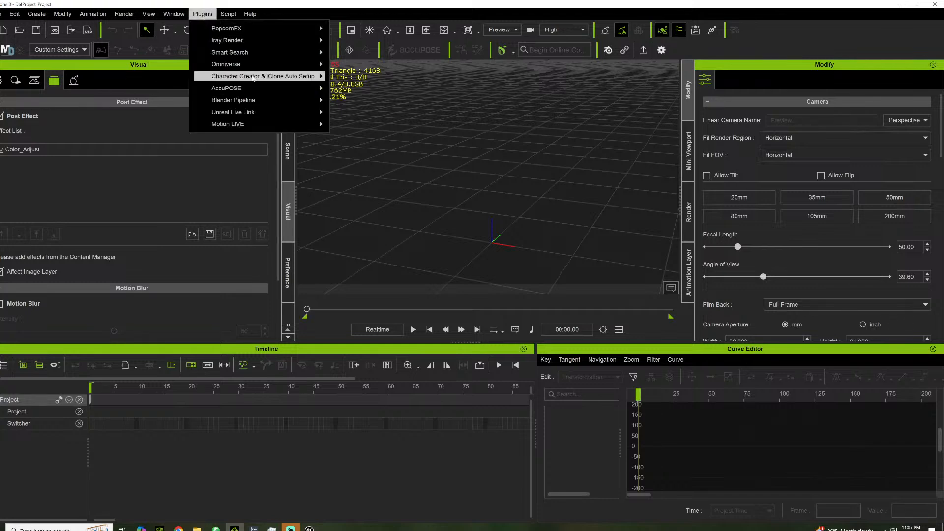
{"action": "mouse_move", "coordinate": [253, 77]}
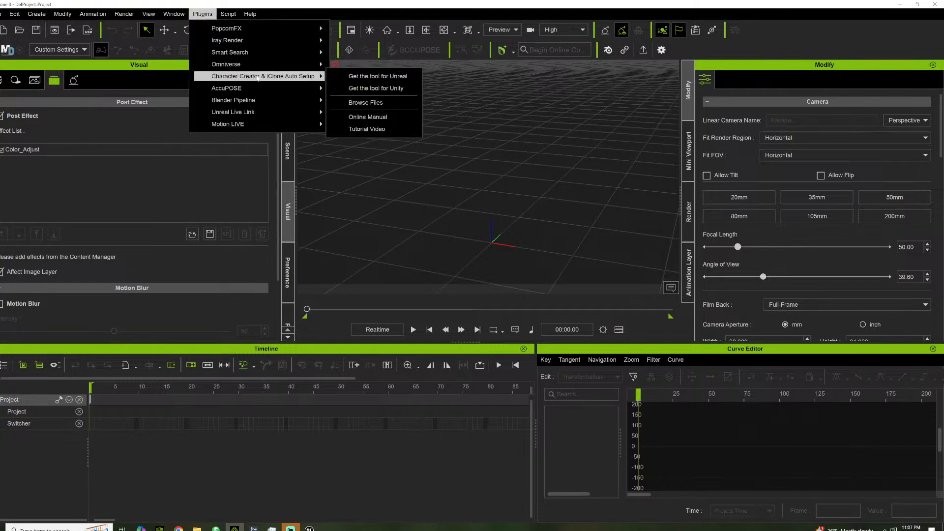
{"action": "left_click", "coordinate": [376, 103]}
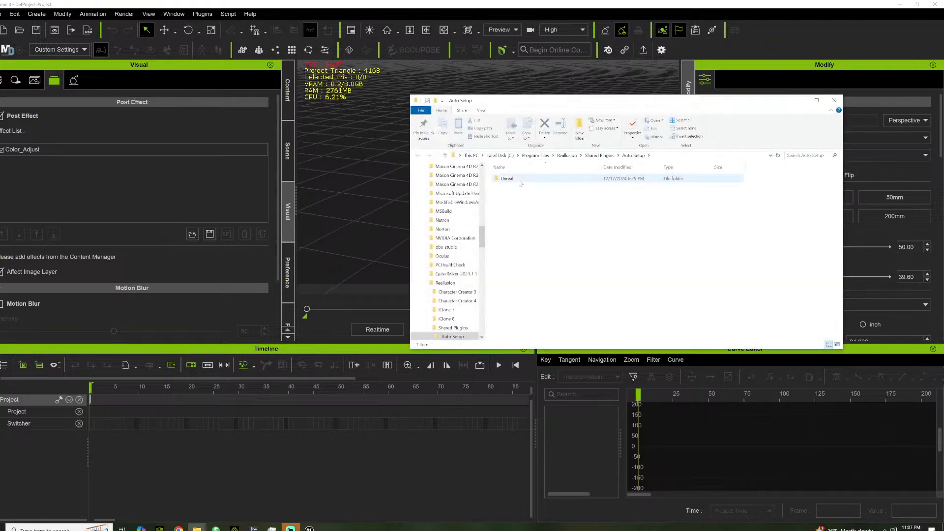
{"action": "double_click", "coordinate": [506, 178]}
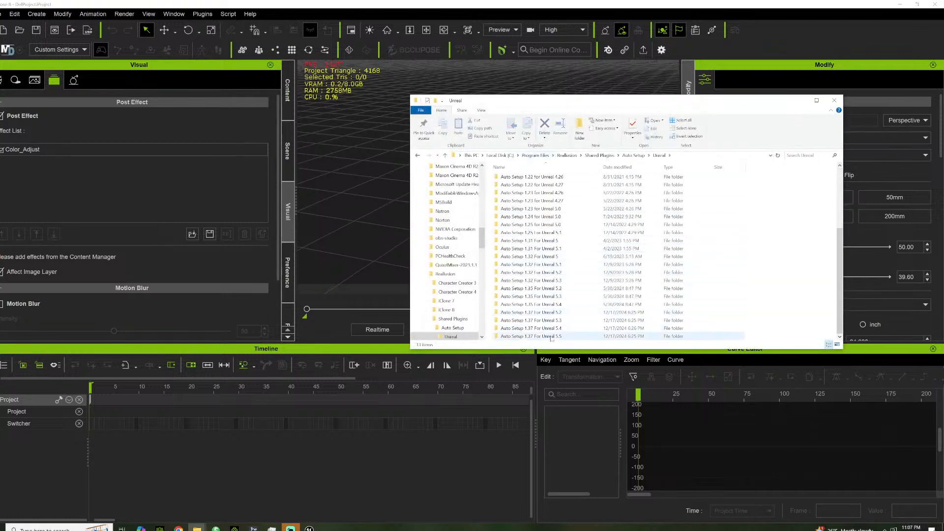
{"action": "double_click", "coordinate": [536, 336]}
Copy the Content and Plugins folders from Auto Setup 1.37 For Unreal 5.5 into the SBPitch project folder, then close both folder windows
{"action": "left_click", "coordinate": [507, 179]}
{"action": "left_click", "coordinate": [507, 186], "text": "ctrl"}
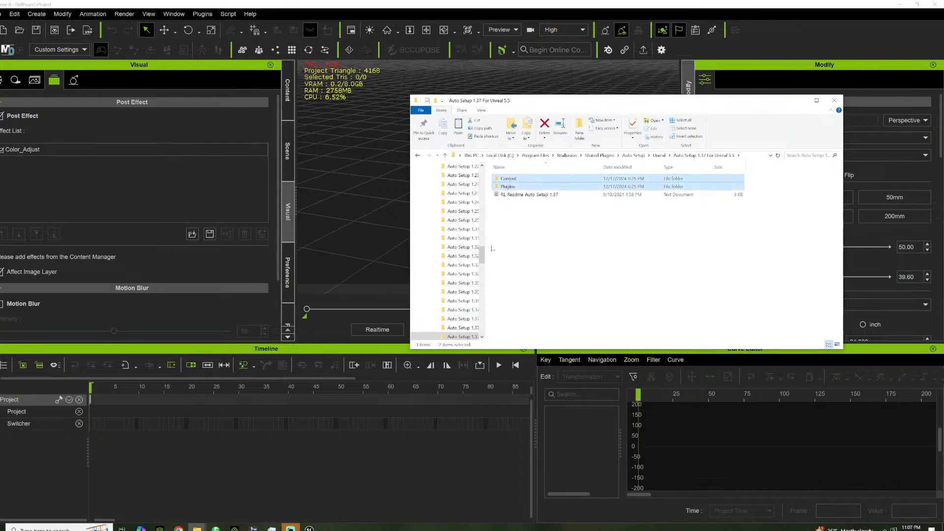
{"action": "mouse_move", "coordinate": [201, 521]}
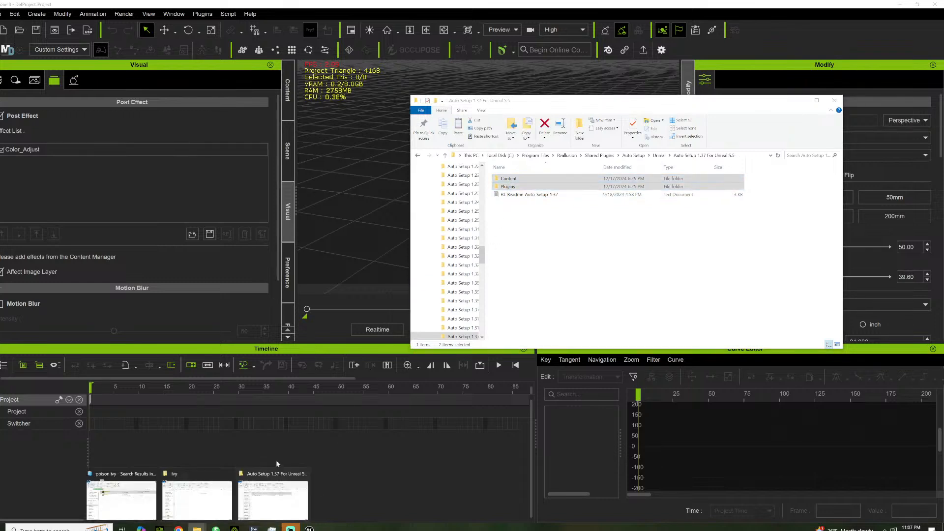
{"action": "left_click", "coordinate": [214, 480]}
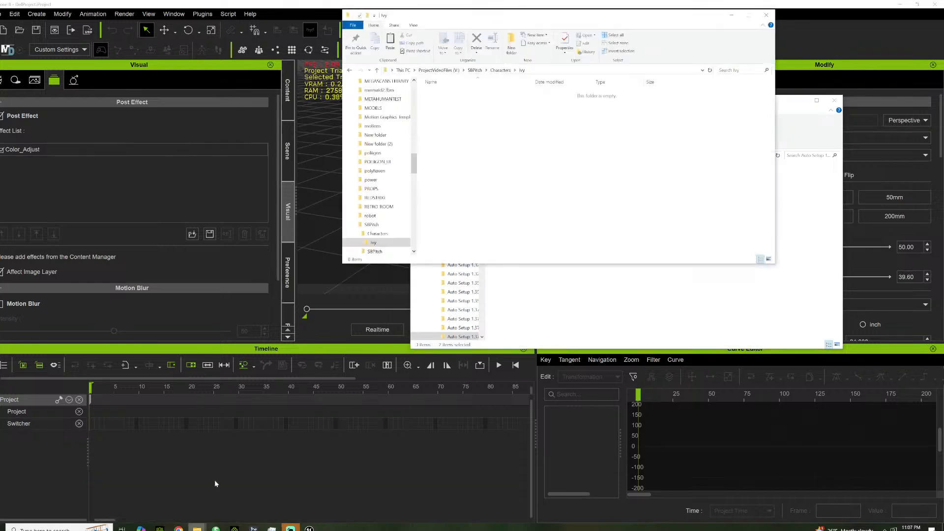
{"action": "left_click", "coordinate": [480, 71]}
{"action": "double_click", "coordinate": [440, 101]}
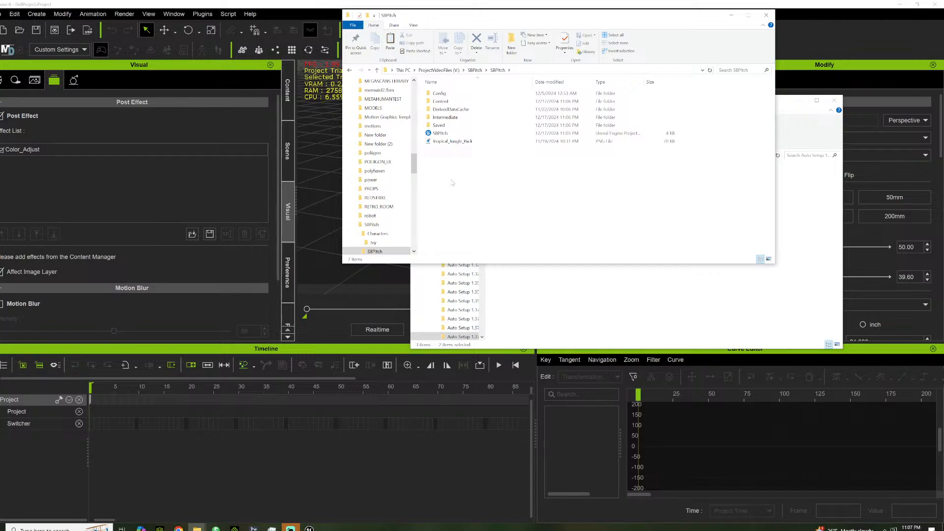
{"action": "key", "text": "ctrl+v"}
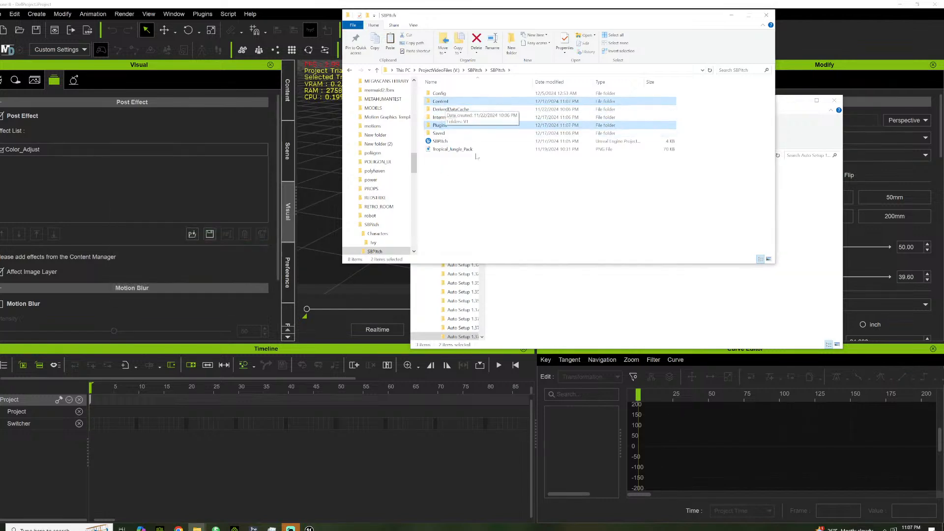
{"action": "left_click", "coordinate": [766, 15]}
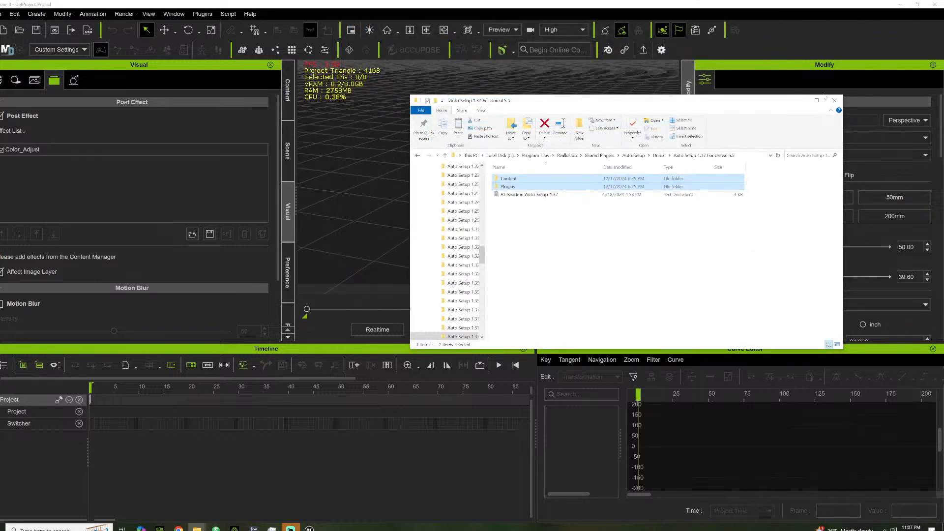
{"action": "left_click", "coordinate": [834, 100]}
Switch to the SBPitch Unreal editor, check the installed Reallusion plugins, and close the plugin list
{"action": "mouse_move", "coordinate": [310, 526]}
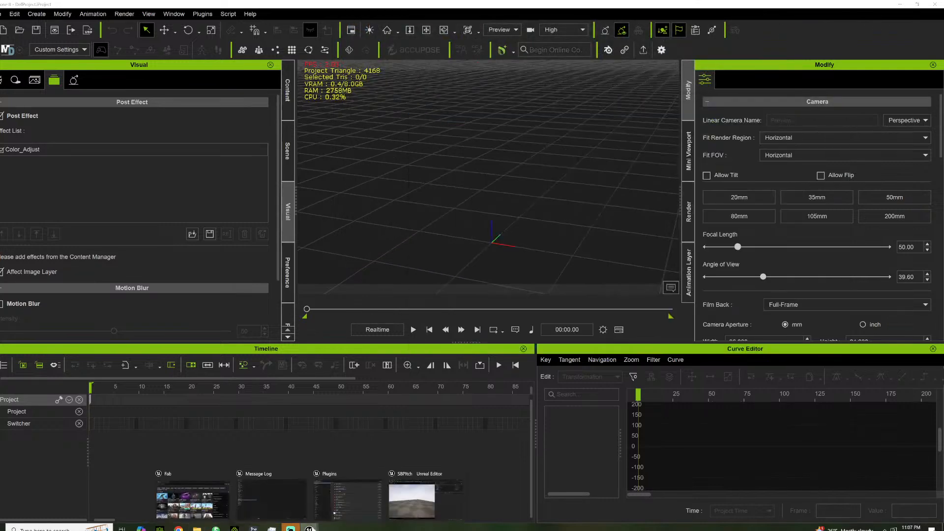
{"action": "left_click", "coordinate": [393, 494]}
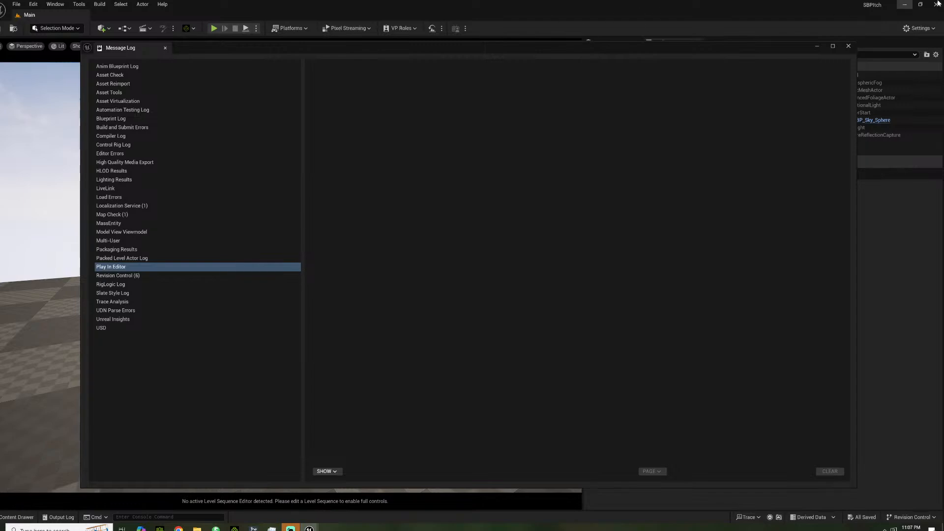
{"action": "left_click", "coordinate": [33, 4]}
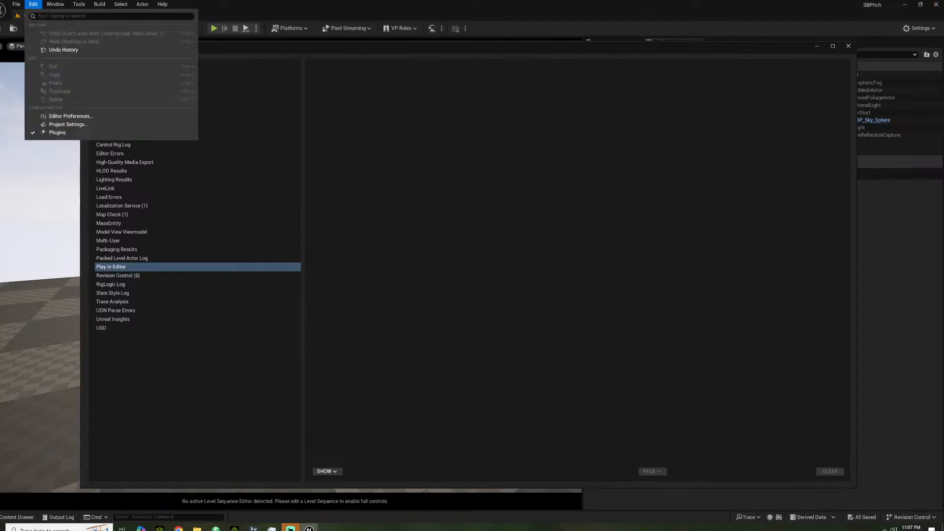
{"action": "left_click", "coordinate": [55, 133]}
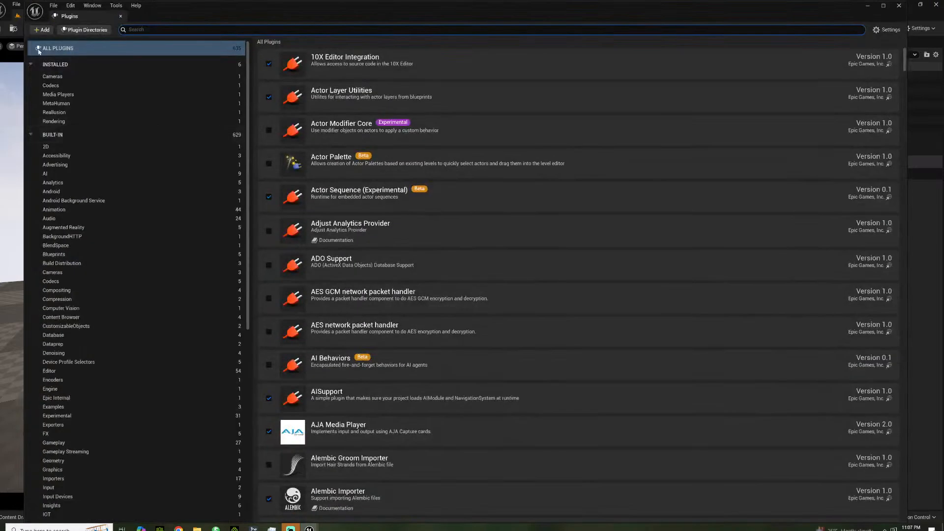
{"action": "left_click", "coordinate": [55, 113]}
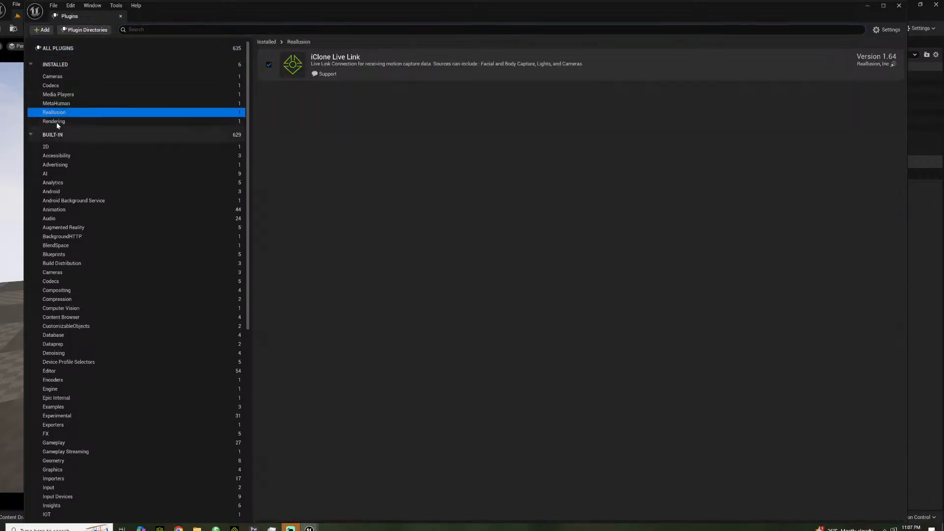
{"action": "left_click", "coordinate": [899, 6]}
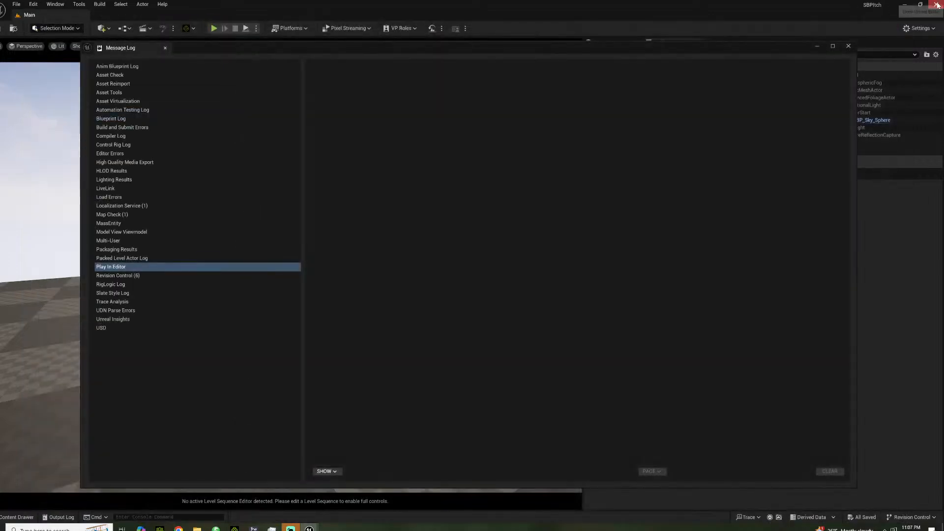
Close the SBPitch Unreal editor and reopen the project from the Epic Games Launcher's project library
{"action": "left_click", "coordinate": [936, 4]}
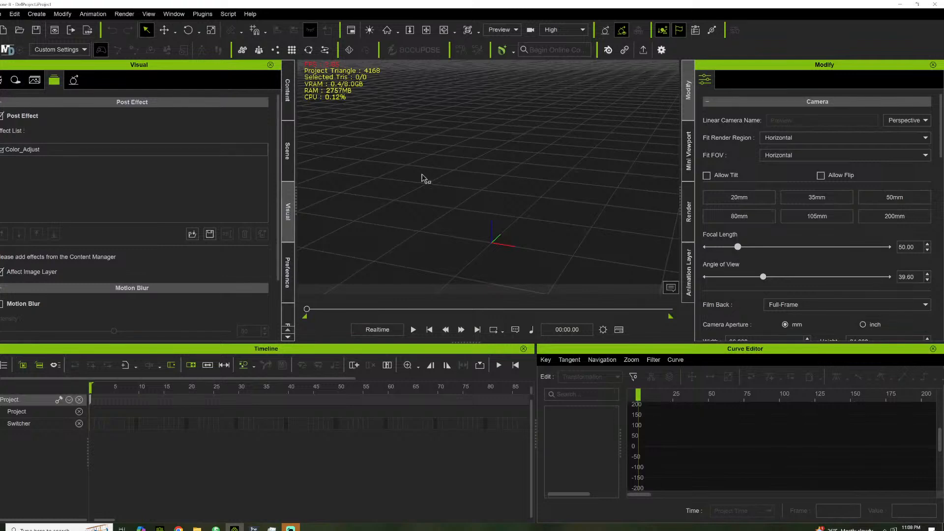
{"action": "left_click", "coordinate": [426, 31]}
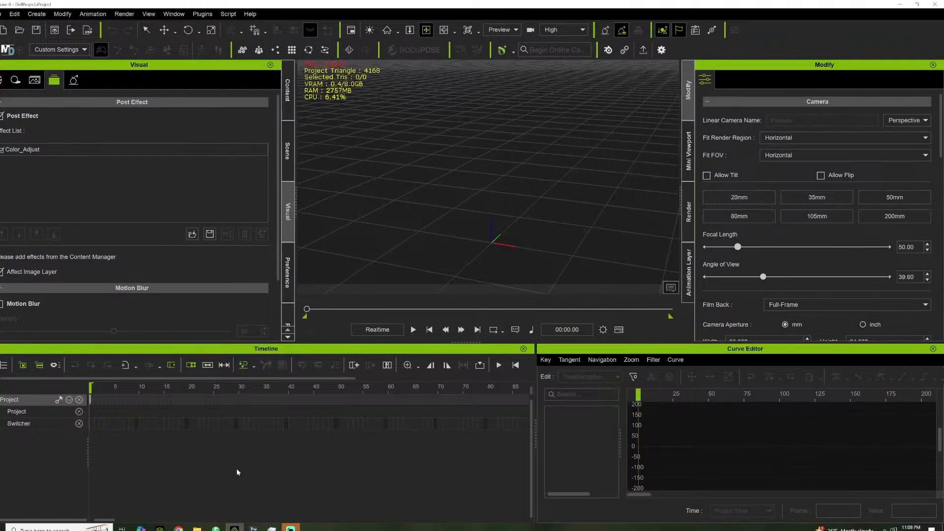
{"action": "left_click", "coordinate": [196, 528]}
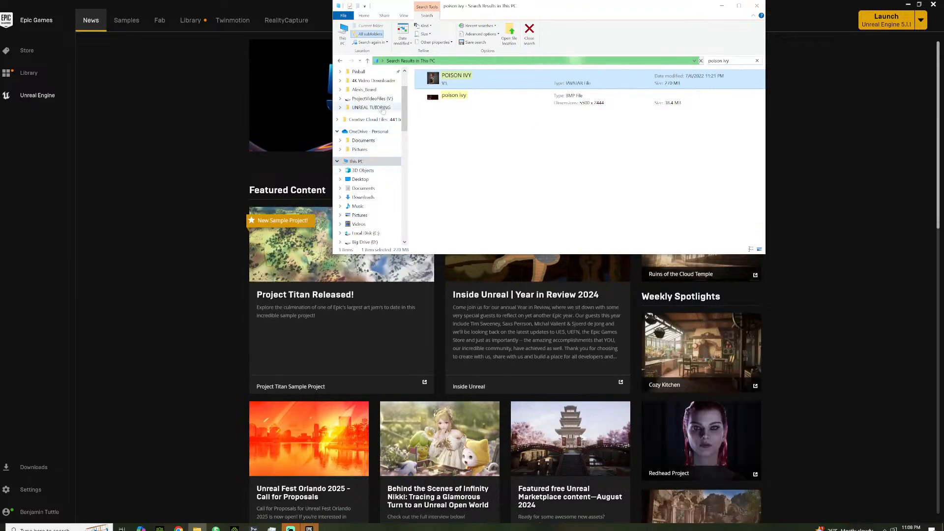
{"action": "left_click", "coordinate": [373, 99]}
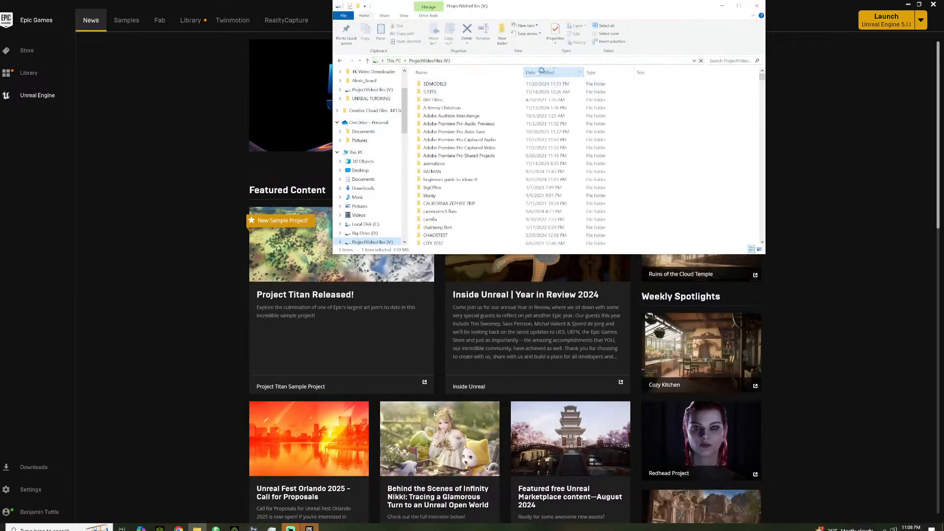
{"action": "left_click", "coordinate": [909, 4]}
{"action": "left_click", "coordinate": [315, 520]}
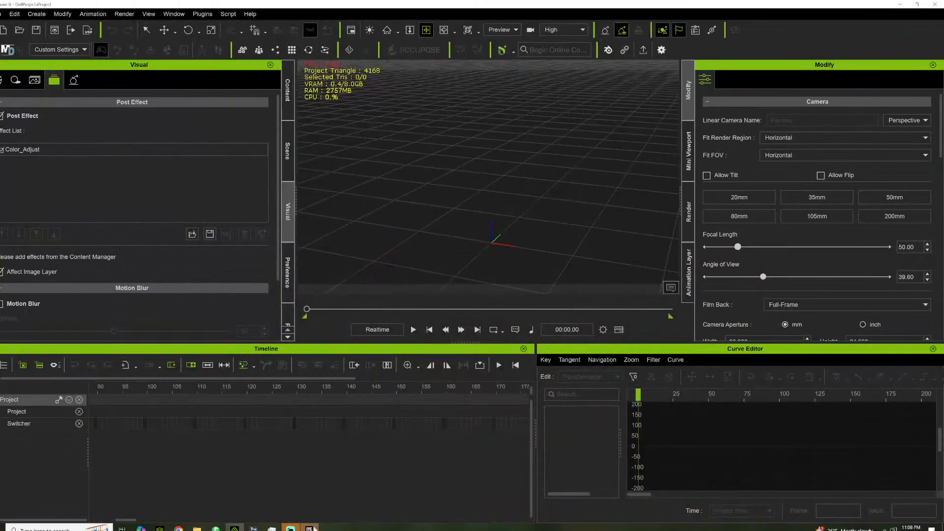
{"action": "left_click", "coordinate": [311, 527]}
{"action": "left_click", "coordinate": [196, 23]}
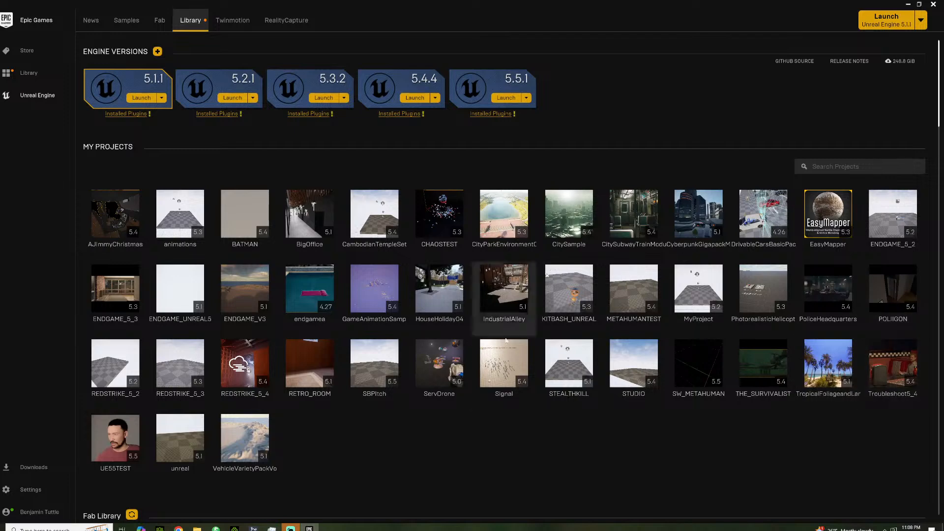
{"action": "left_click", "coordinate": [380, 374]}
{"action": "double_click", "coordinate": [380, 373]}
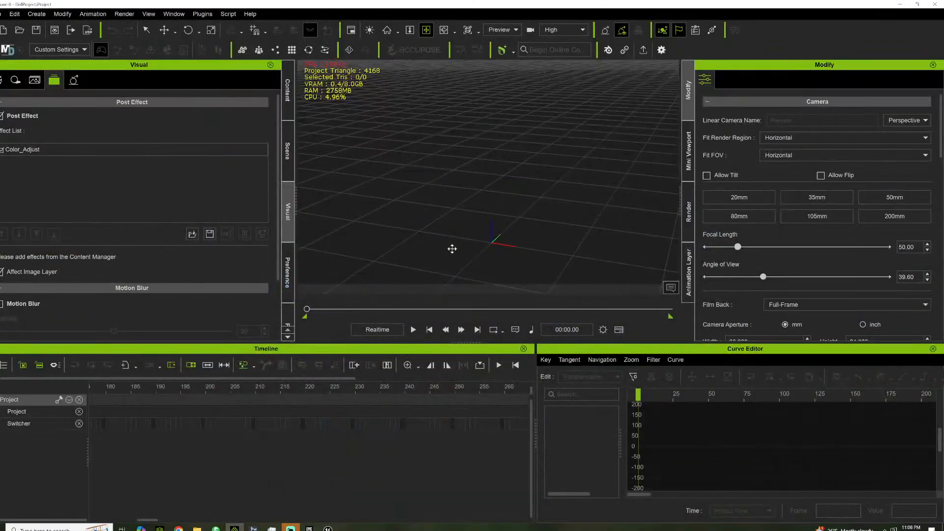
Import the POISON IVY 12-17-2024 character from File Explorer into the iClone scene and set its Y position to 0
{"action": "left_click", "coordinate": [198, 528]}
{"action": "left_click_drag", "start_coordinate": [462, 85], "coordinate": [492, 271]}
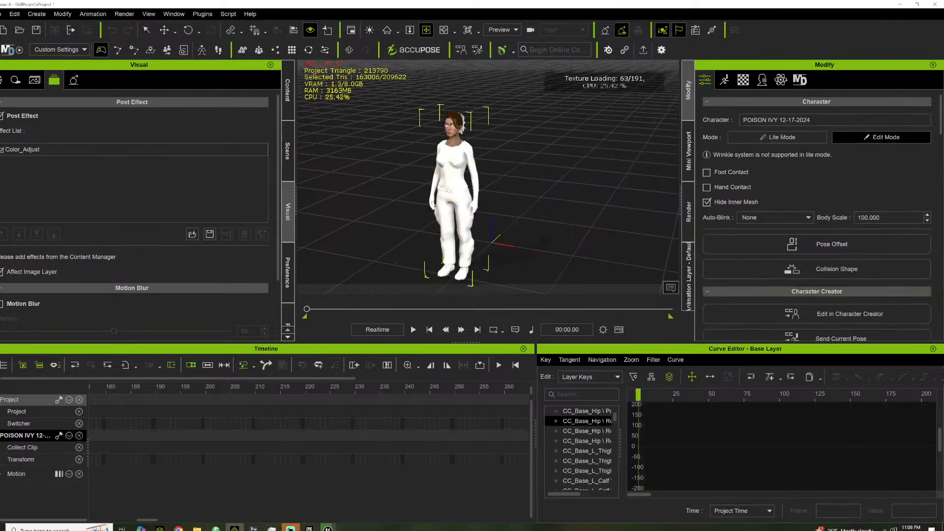
{"action": "scroll", "coordinate": [734, 191], "scroll_direction": "down", "scroll_amount": 1}
{"action": "scroll", "coordinate": [737, 191], "scroll_direction": "down", "scroll_amount": 8}
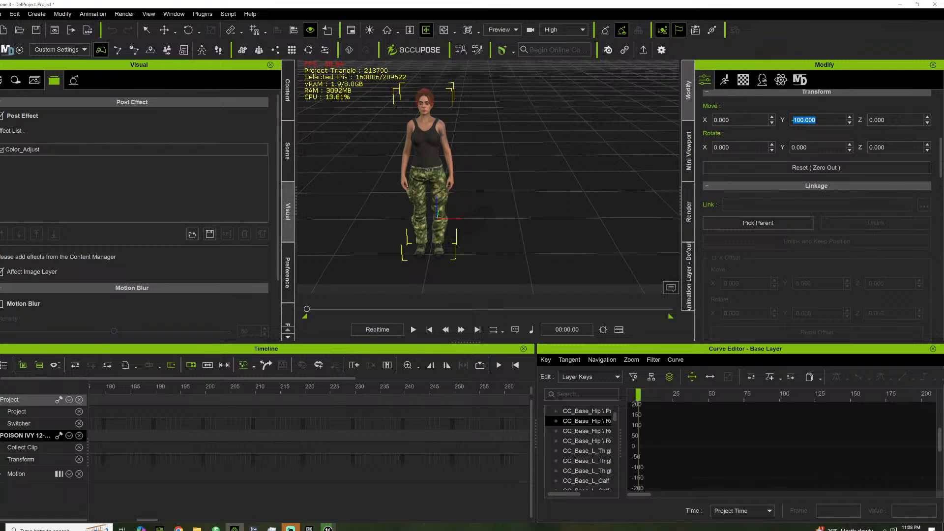
{"action": "type", "text": "0"}
{"action": "key", "text": "Return"}
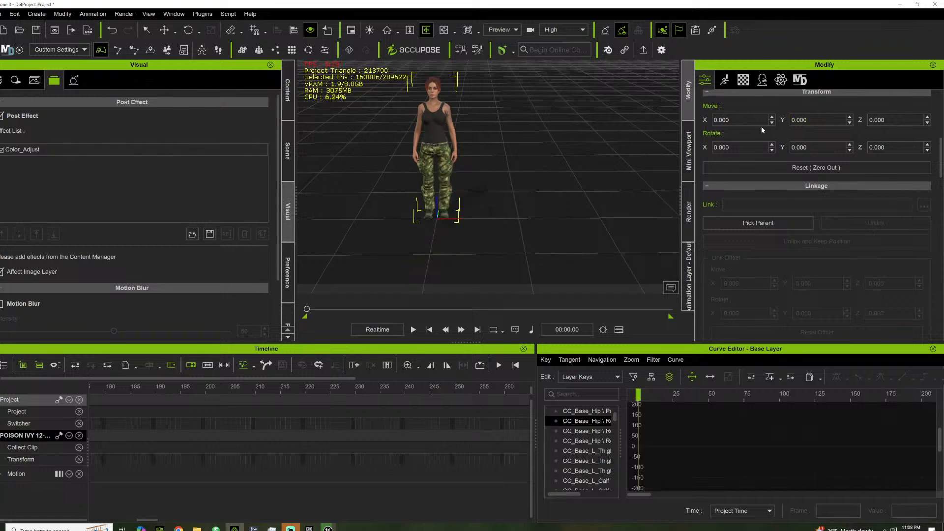
Show the scene object list at a wider size and lower the mesh detail of the POISON IVY 12-17-2024 character
{"action": "left_click_drag", "start_coordinate": [493, 129], "coordinate": [564, 181]}
{"action": "scroll", "coordinate": [534, 192], "scroll_direction": "up", "scroll_amount": 5}
{"action": "right_click_drag", "start_coordinate": [565, 182], "coordinate": [407, 164]}
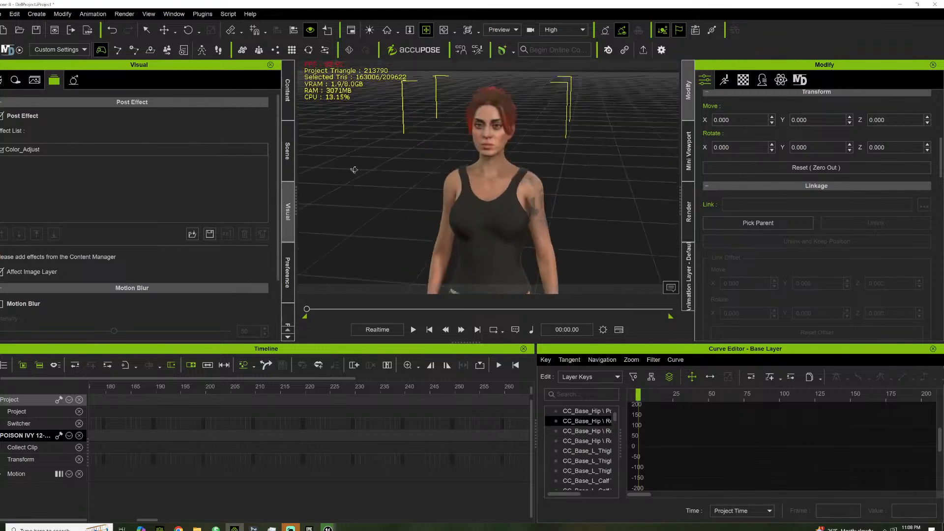
{"action": "scroll", "coordinate": [407, 163], "scroll_direction": "up", "scroll_amount": 5}
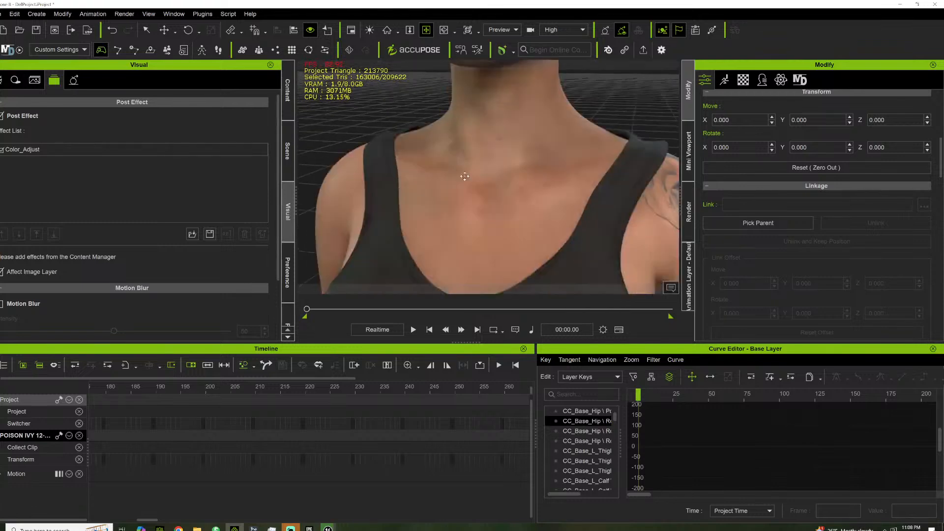
{"action": "scroll", "coordinate": [407, 163], "scroll_direction": "down", "scroll_amount": 4}
{"action": "left_click", "coordinate": [290, 157]}
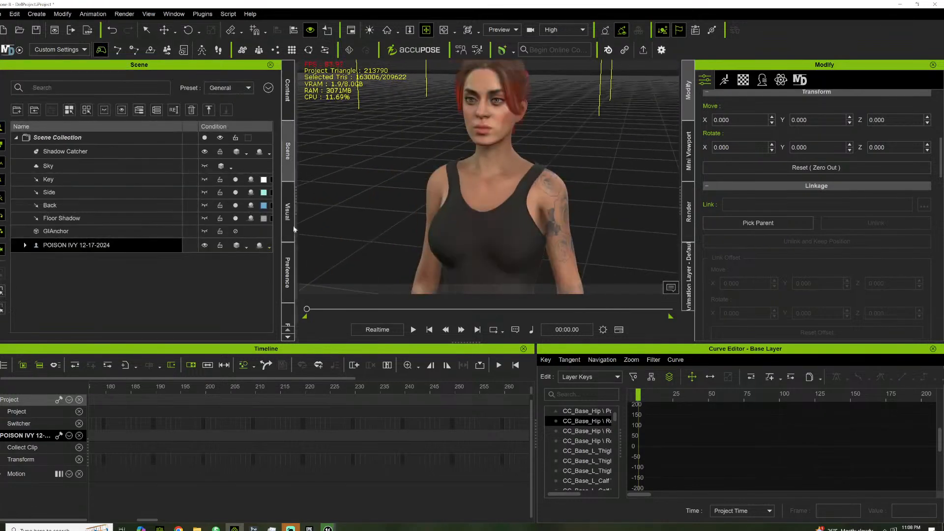
{"action": "left_click_drag", "start_coordinate": [295, 209], "coordinate": [369, 212]}
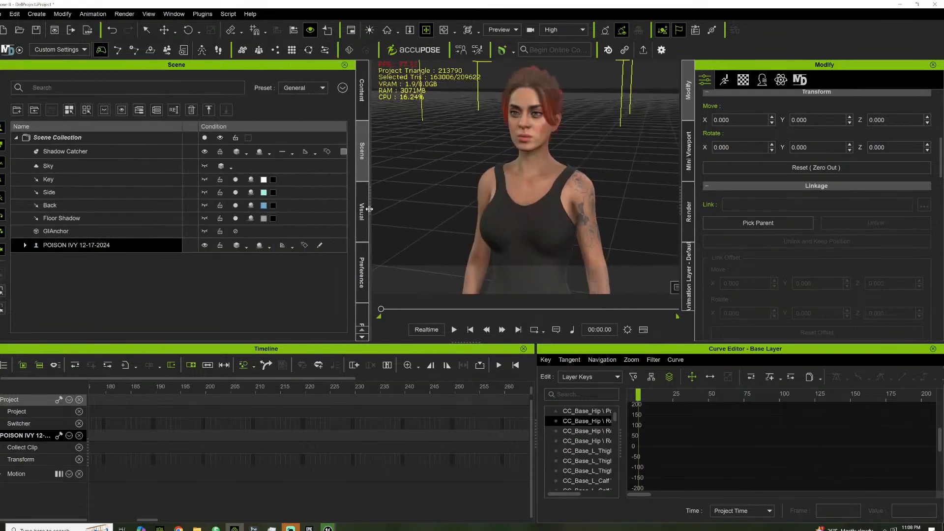
{"action": "left_click", "coordinate": [294, 249]}
{"action": "left_click", "coordinate": [315, 260]}
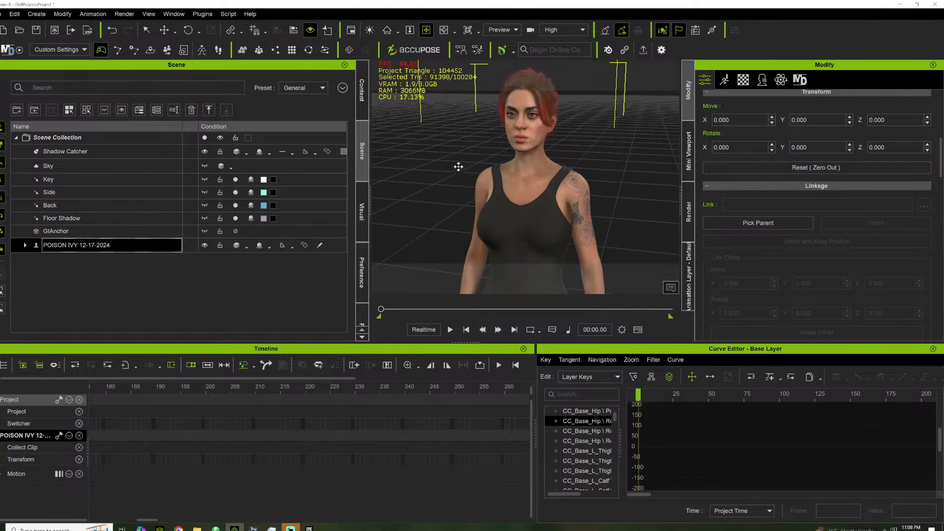
Inspect the character's face and body from several angles and distances
{"action": "right_click_drag", "start_coordinate": [470, 158], "coordinate": [539, 169]}
{"action": "scroll", "coordinate": [534, 178], "scroll_direction": "up", "scroll_amount": 6}
{"action": "scroll", "coordinate": [530, 180], "scroll_direction": "down", "scroll_amount": 6}
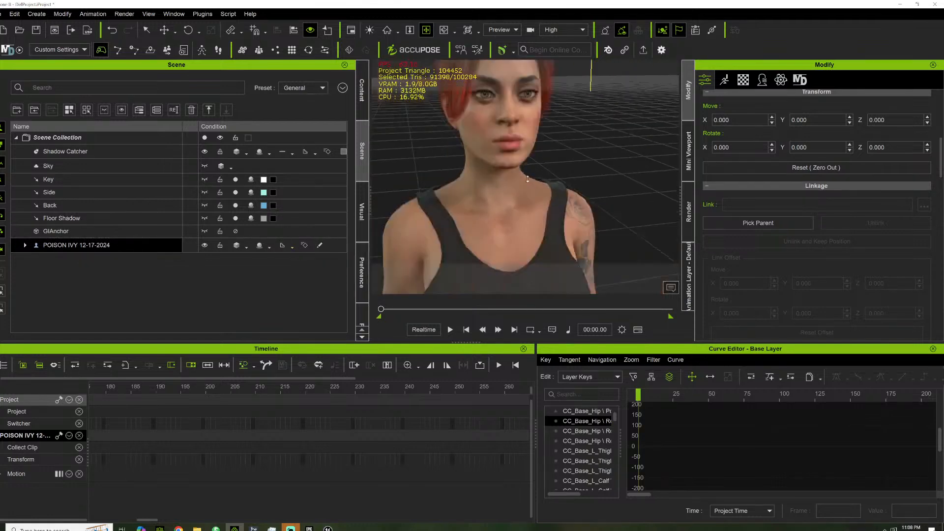
{"action": "scroll", "coordinate": [517, 177], "scroll_direction": "down", "scroll_amount": 6}
{"action": "right_click_drag", "start_coordinate": [460, 189], "coordinate": [458, 166]}
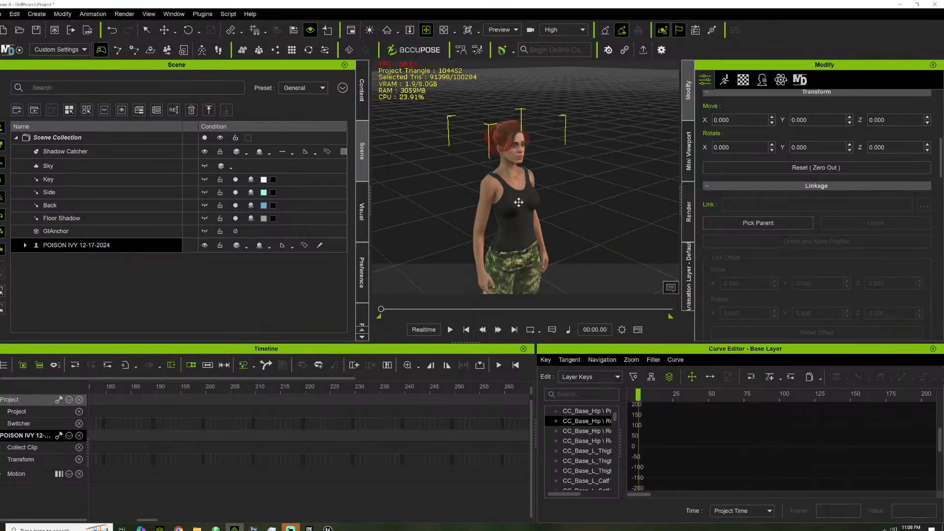
{"action": "scroll", "coordinate": [482, 196], "scroll_direction": "up", "scroll_amount": 6}
Open the Motion-Plus animation templates and look through the Actor Group pack
{"action": "left_click", "coordinate": [364, 92]}
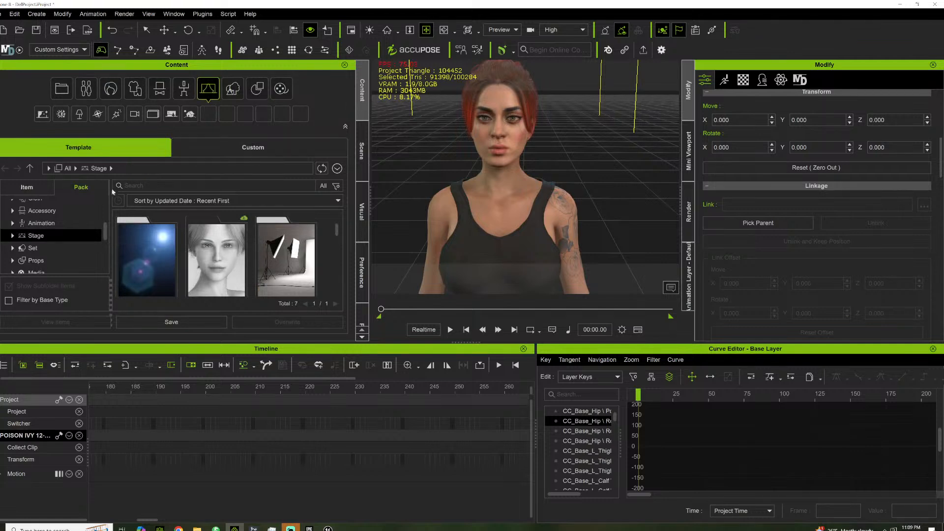
{"action": "left_click", "coordinate": [12, 224]}
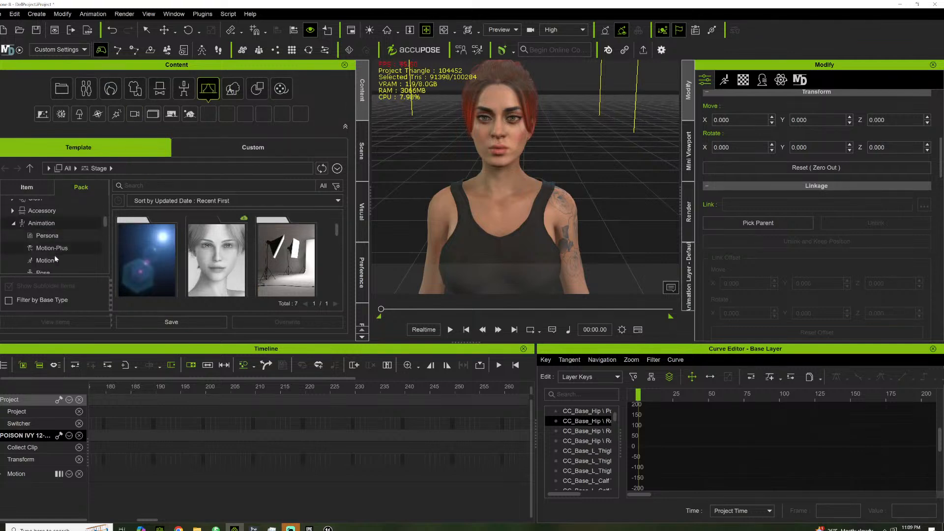
{"action": "left_click", "coordinate": [50, 248]}
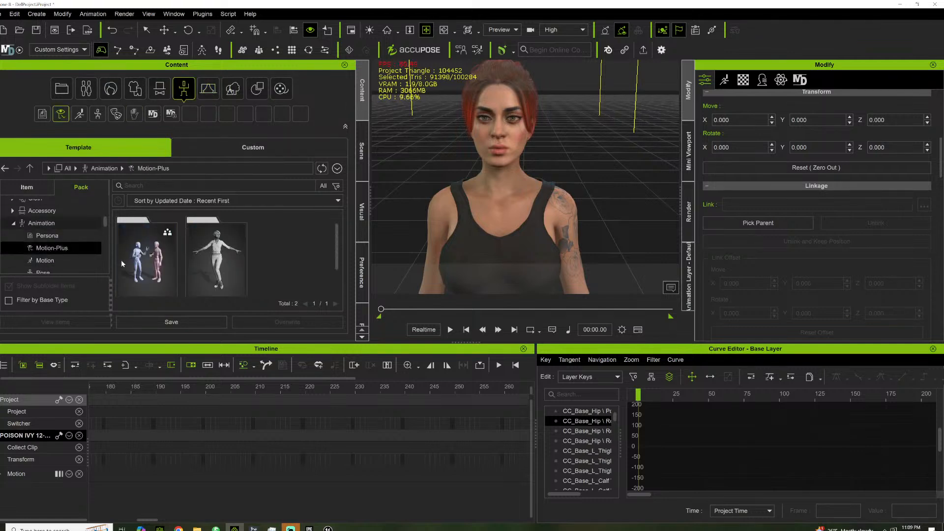
{"action": "double_click", "coordinate": [160, 270]}
{"action": "scroll", "coordinate": [248, 265], "scroll_direction": "down", "scroll_amount": 1}
{"action": "scroll", "coordinate": [247, 272], "scroll_direction": "down", "scroll_amount": 2}
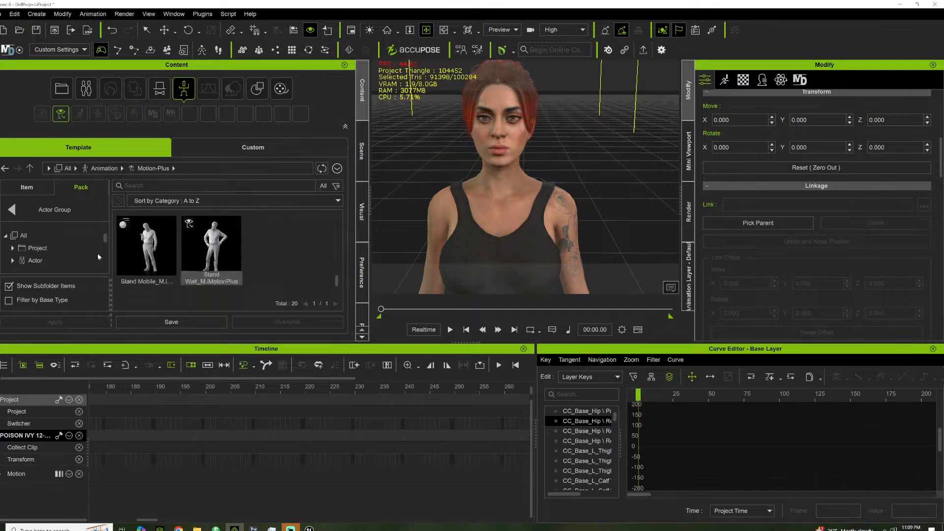
Browse the animation templates to the 1.Acting folder under Motion-Plus, Animated
{"action": "left_click", "coordinate": [22, 212]}
{"action": "double_click", "coordinate": [206, 243]}
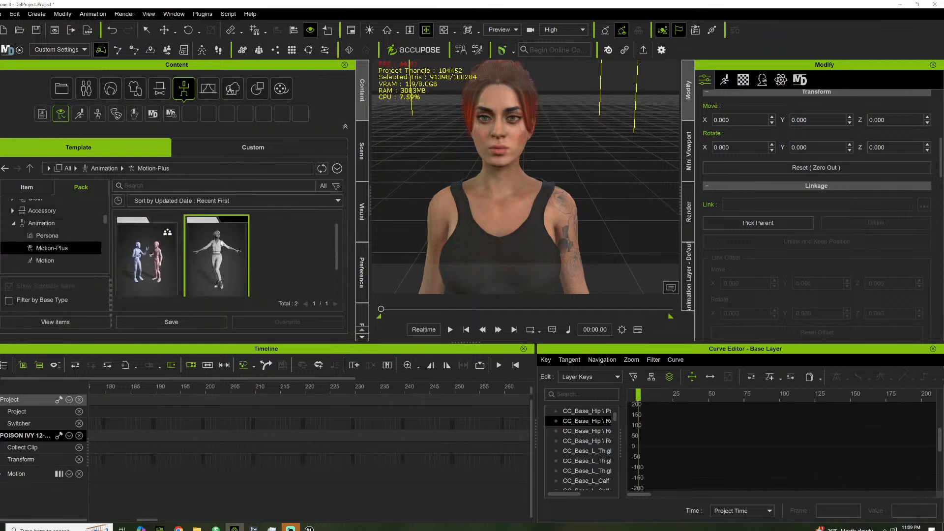
{"action": "left_click", "coordinate": [14, 249]}
{"action": "scroll", "coordinate": [35, 248], "scroll_direction": "down", "scroll_amount": 5}
{"action": "scroll", "coordinate": [32, 247], "scroll_direction": "up", "scroll_amount": 2}
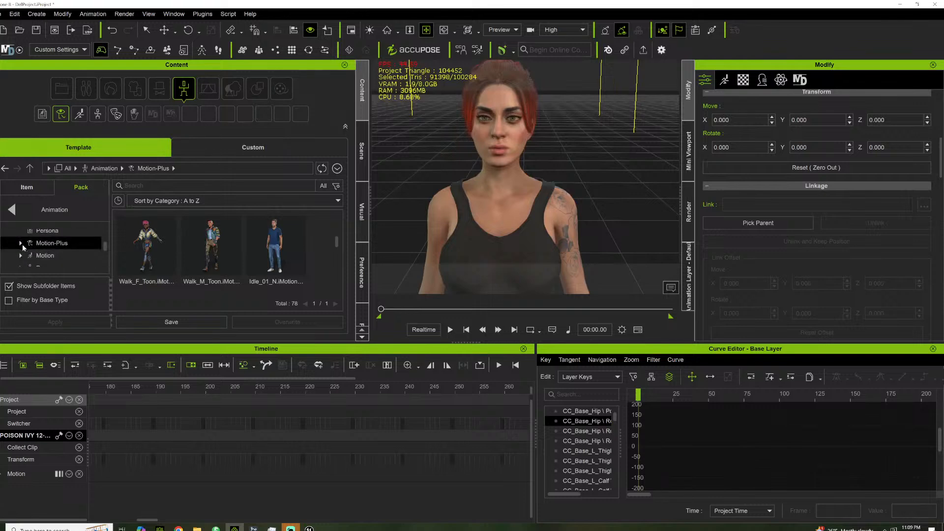
{"action": "double_click", "coordinate": [31, 245]}
{"action": "left_click", "coordinate": [28, 236]}
{"action": "scroll", "coordinate": [37, 247], "scroll_direction": "down", "scroll_amount": 1}
{"action": "left_click", "coordinate": [61, 239]}
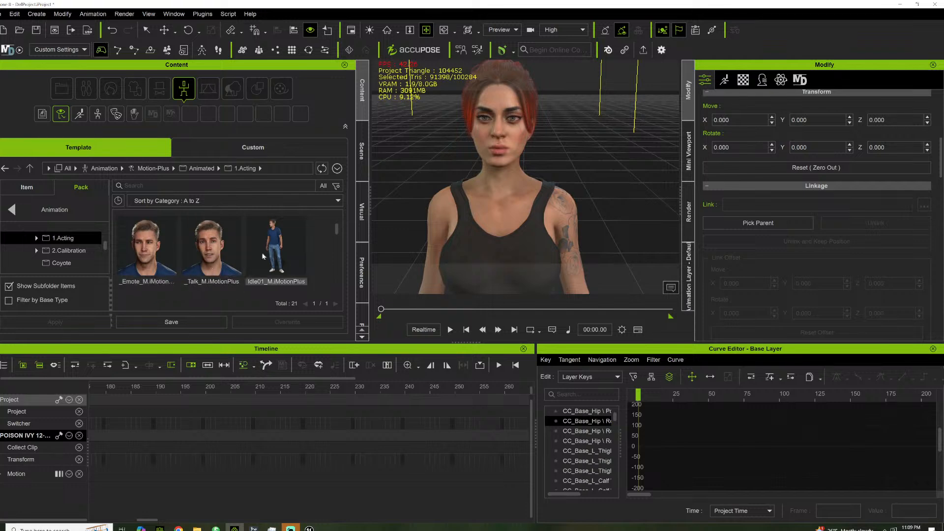
Apply the Idle01 Motion-Plus clip from the 1.Acting folder to the POISON IVY character
{"action": "scroll", "coordinate": [276, 265], "scroll_direction": "down", "scroll_amount": 2}
{"action": "scroll", "coordinate": [269, 267], "scroll_direction": "down", "scroll_amount": 2}
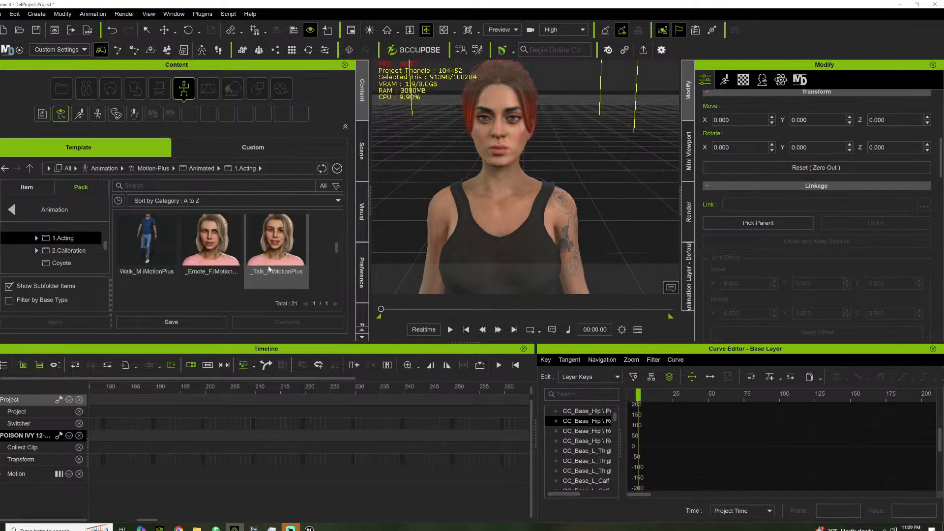
{"action": "scroll", "coordinate": [271, 271], "scroll_direction": "up", "scroll_amount": 6}
{"action": "scroll", "coordinate": [212, 263], "scroll_direction": "down", "scroll_amount": 7}
{"action": "left_click_drag", "start_coordinate": [154, 261], "coordinate": [479, 246]}
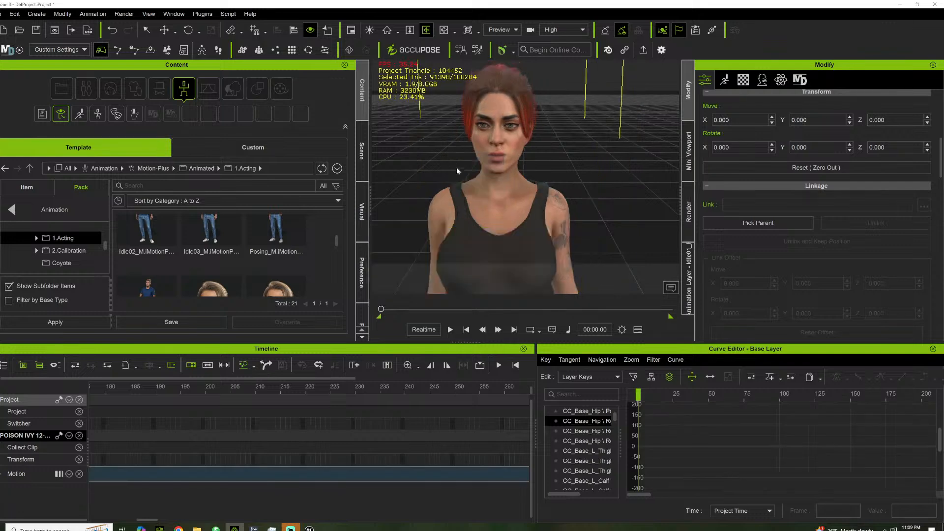
Play the idle motion on the character, view the full body and check where the motion clip ends in the timeline
{"action": "key", "text": "space"}
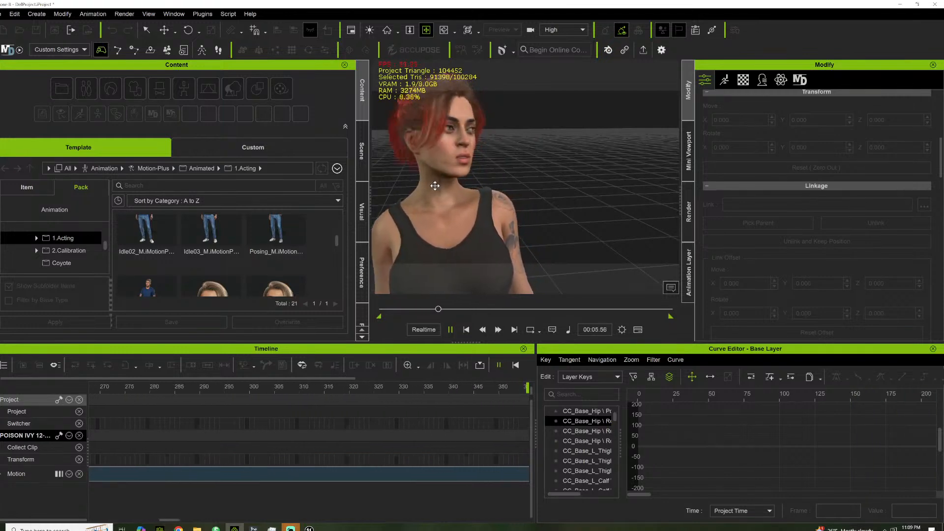
{"action": "key", "text": "space"}
{"action": "right_click_drag", "start_coordinate": [479, 188], "coordinate": [462, 205]}
{"action": "scroll", "coordinate": [462, 204], "scroll_direction": "down", "scroll_amount": 8}
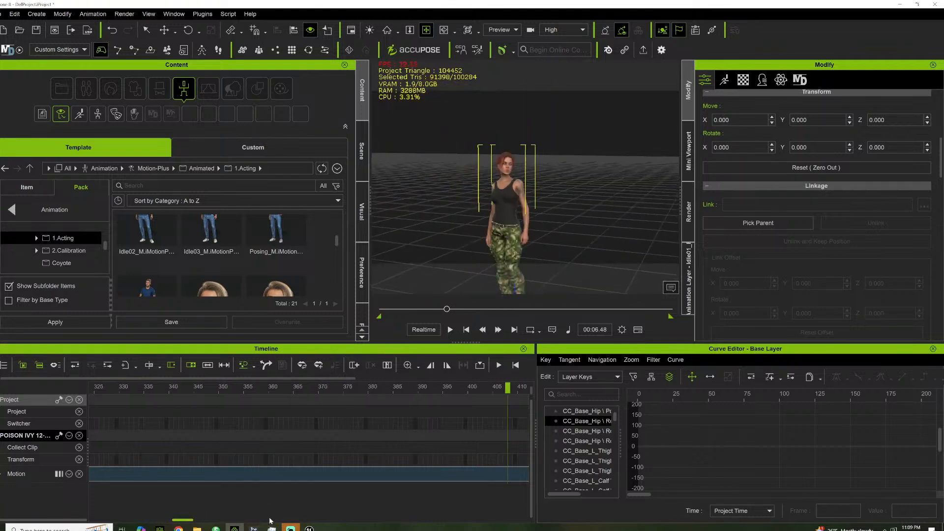
{"action": "left_click_drag", "start_coordinate": [275, 520], "coordinate": [528, 499]}
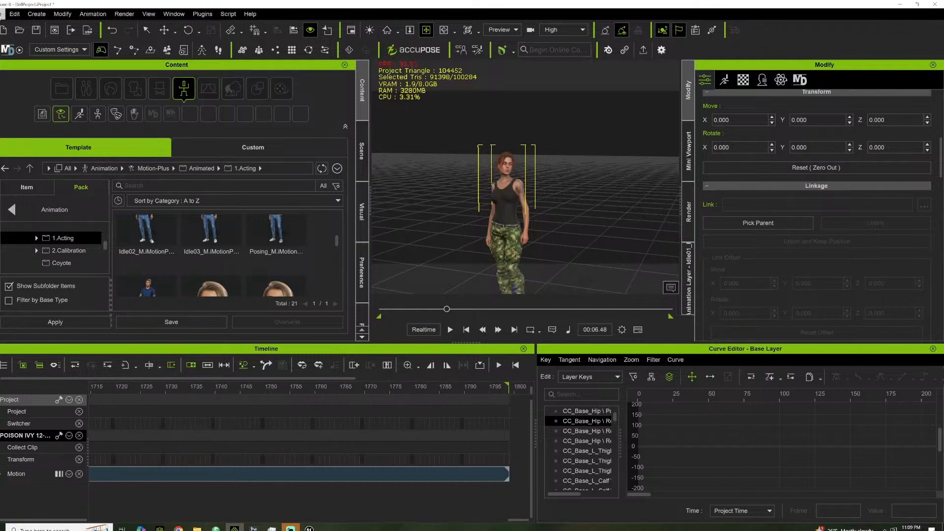
{"action": "left_click", "coordinate": [3, 14]}
{"action": "mouse_move", "coordinate": [44, 95]}
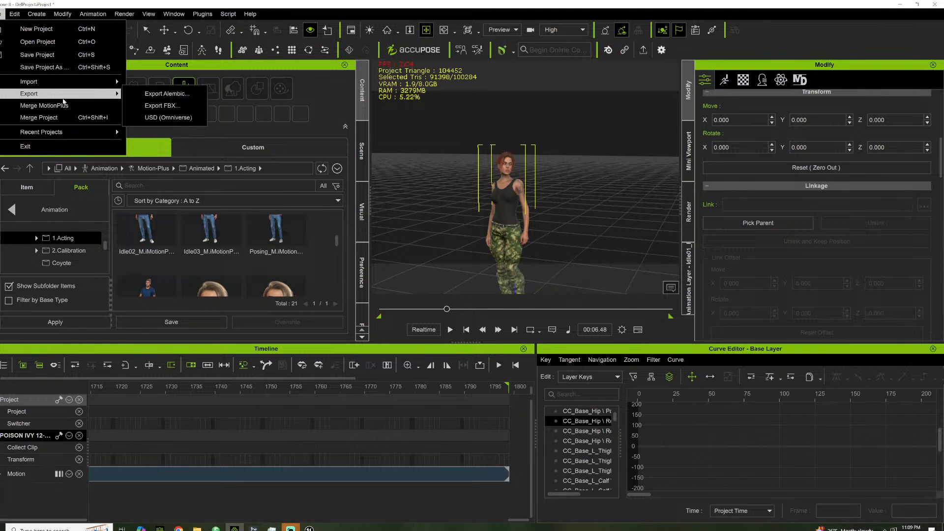
{"action": "left_click", "coordinate": [152, 109]}
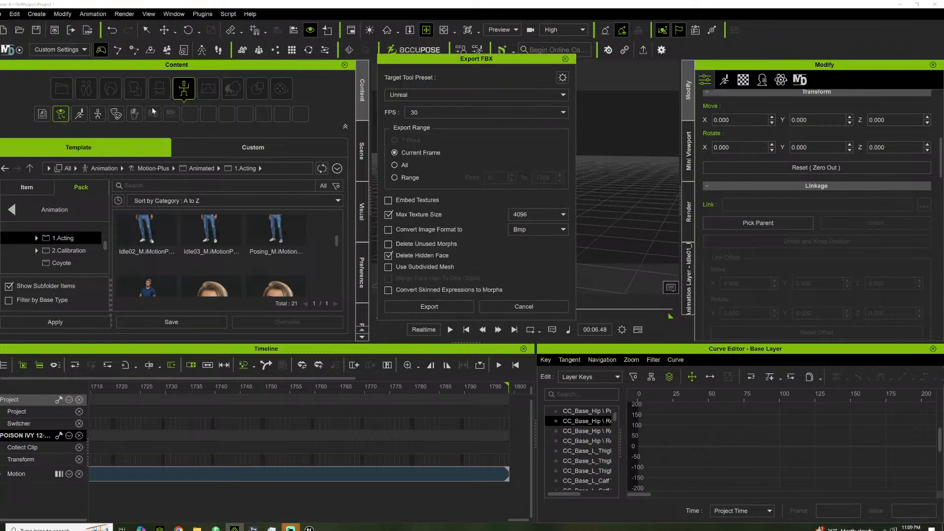
{"action": "left_click", "coordinate": [565, 59]}
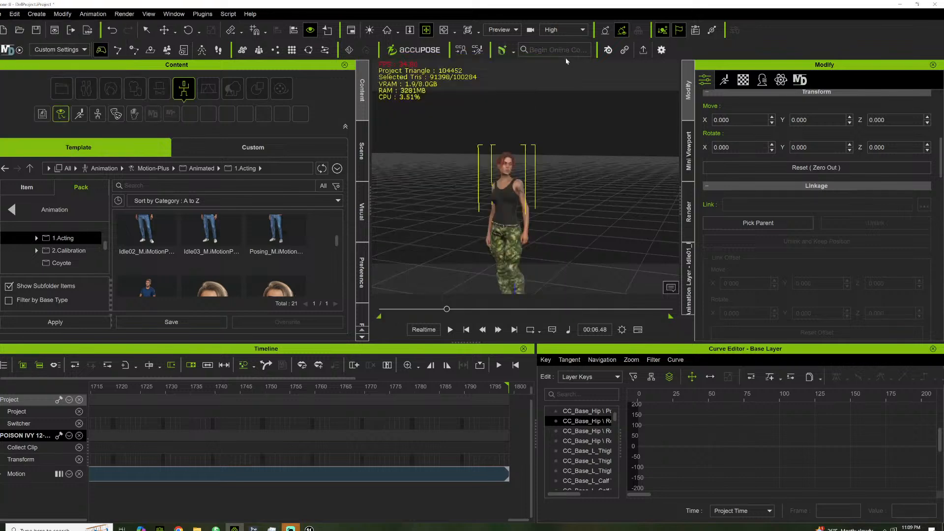
Review the Unreal Live Link transfer list and its motion options with Include Motion enabled, without transferring
{"action": "left_click", "coordinate": [196, 15]}
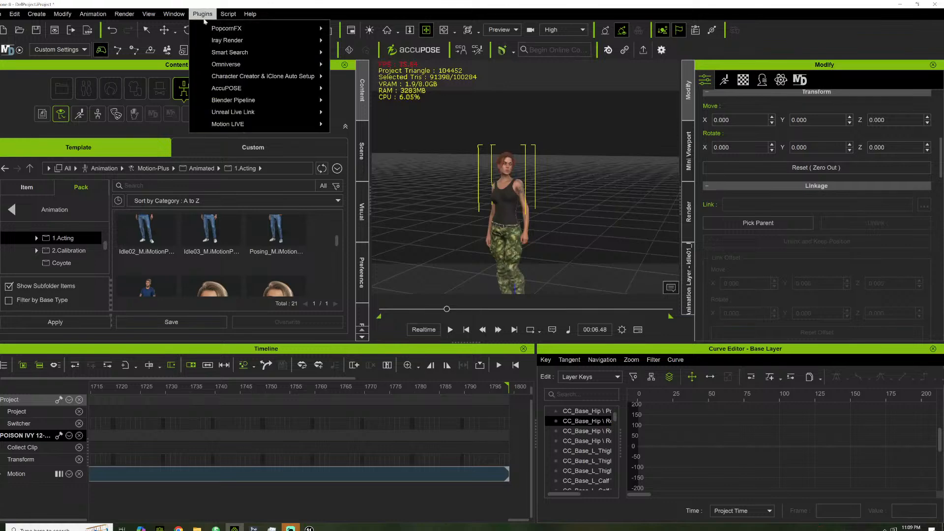
{"action": "mouse_move", "coordinate": [249, 78]}
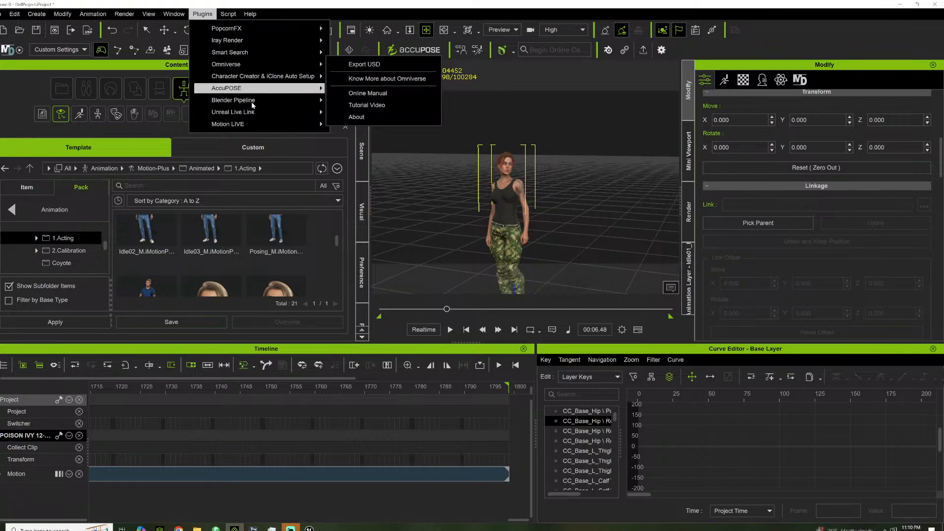
{"action": "mouse_move", "coordinate": [253, 112]}
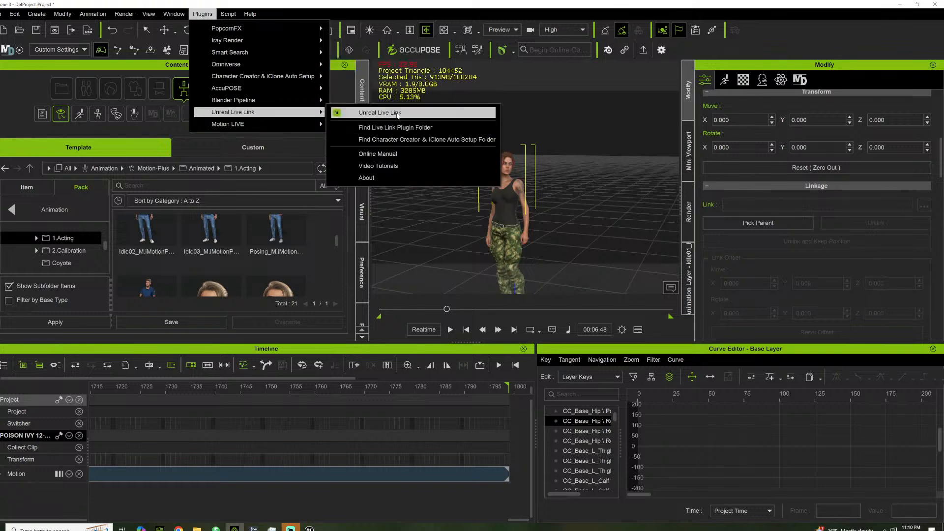
{"action": "left_click", "coordinate": [371, 112]}
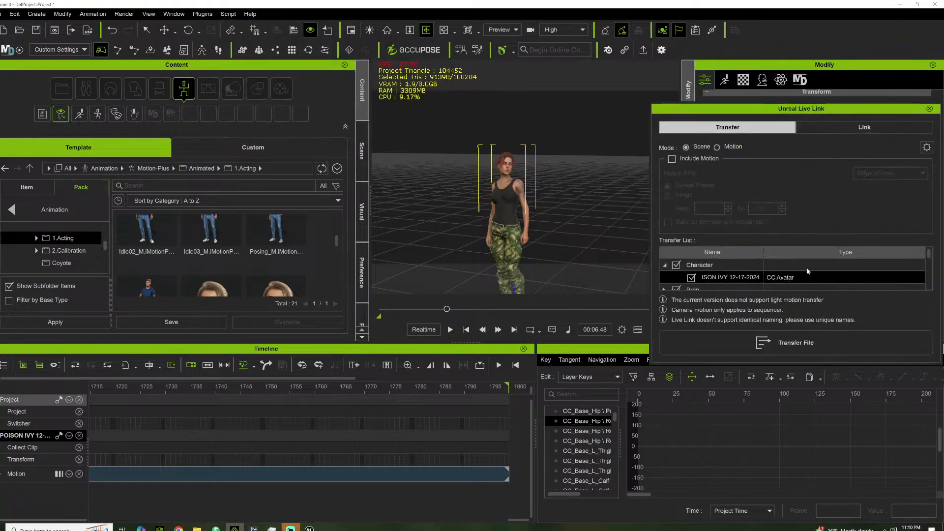
{"action": "scroll", "coordinate": [806, 269], "scroll_direction": "down", "scroll_amount": 5}
{"action": "scroll", "coordinate": [761, 245], "scroll_direction": "up", "scroll_amount": 1}
{"action": "left_click", "coordinate": [672, 160]}
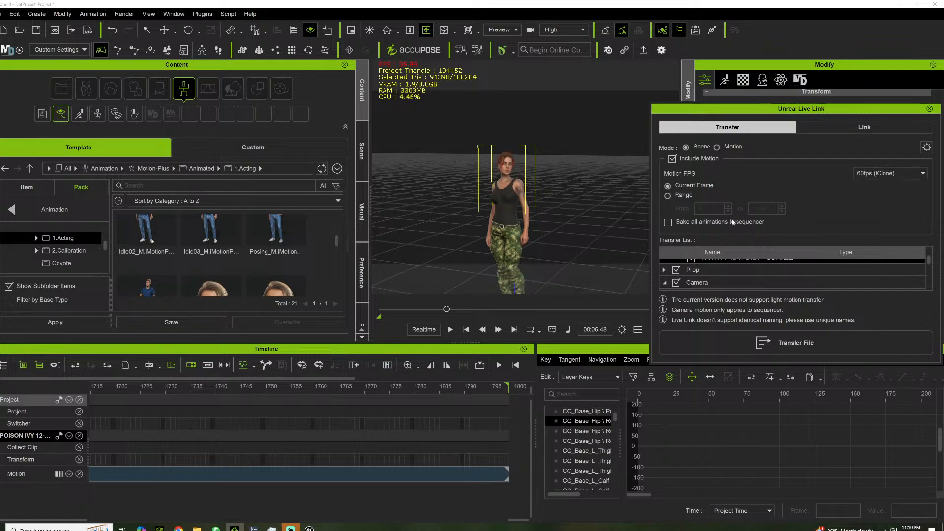
{"action": "left_click", "coordinate": [929, 109]}
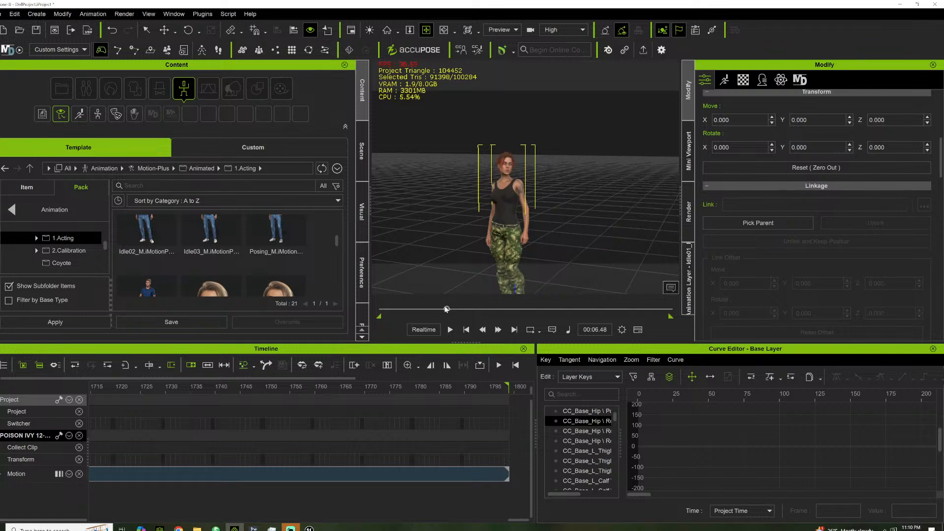
Return to the first frame and configure an FBX export with the Unreal preset at 60 FPS and the range 0 to 1799
{"action": "left_click_drag", "start_coordinate": [447, 309], "coordinate": [367, 307]}
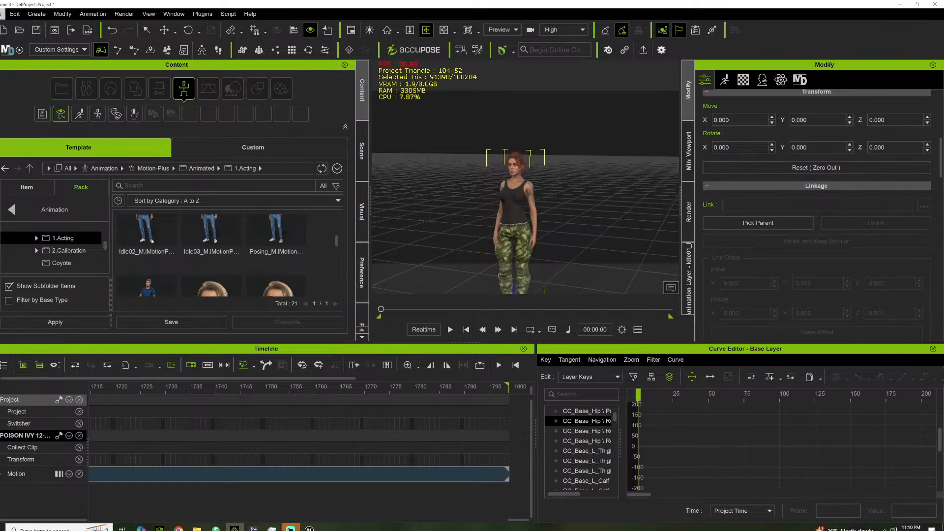
{"action": "left_click", "coordinate": [2, 14]}
{"action": "mouse_move", "coordinate": [29, 93]}
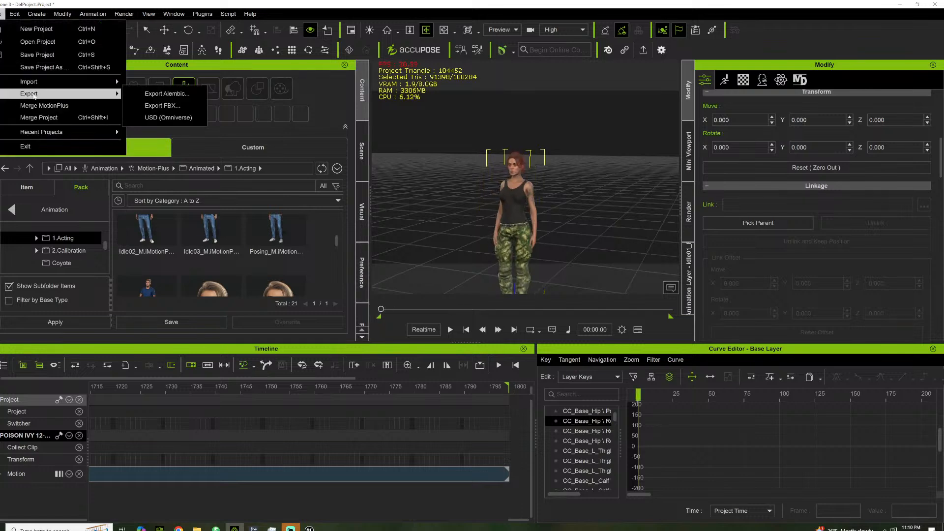
{"action": "left_click", "coordinate": [144, 106]}
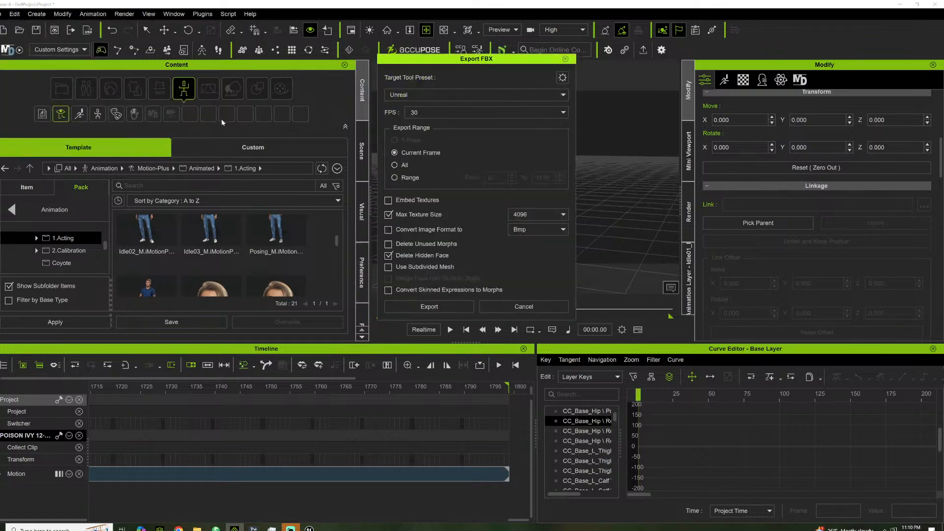
{"action": "left_click", "coordinate": [564, 113]}
{"action": "left_click", "coordinate": [417, 156]}
{"action": "left_click", "coordinate": [398, 179]}
Export the character as an FBX file named Poison into the Characters > Ivy folder of SBPitch on the ProjectVideoFiles drive
{"action": "left_click", "coordinate": [429, 307]}
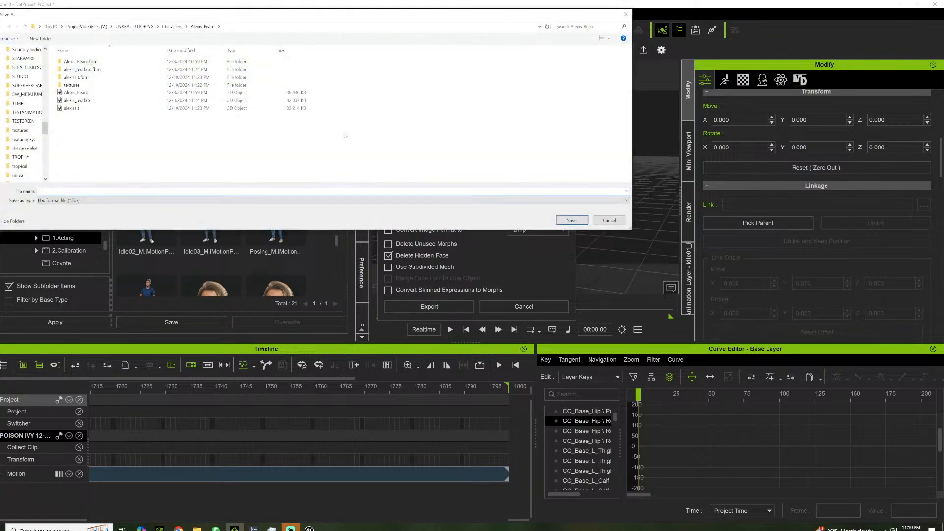
{"action": "left_click", "coordinate": [93, 26]}
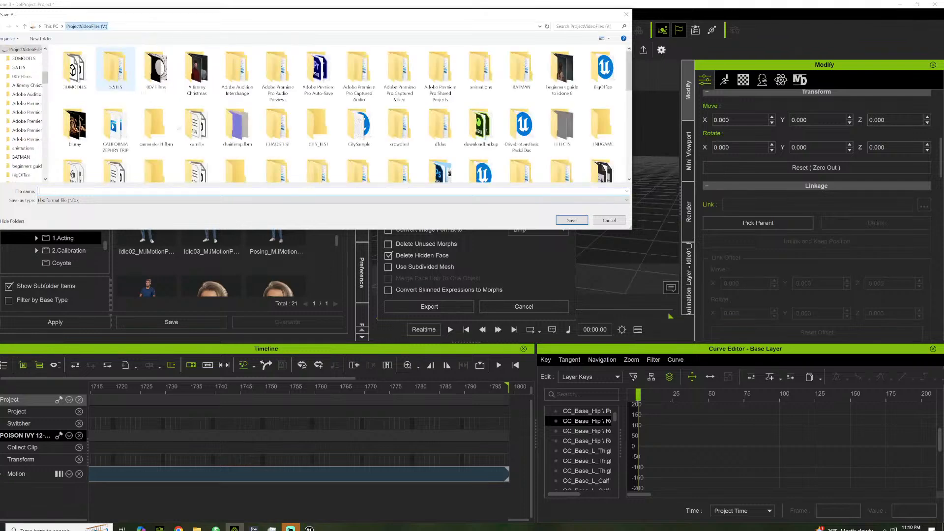
{"action": "left_click", "coordinate": [206, 129]}
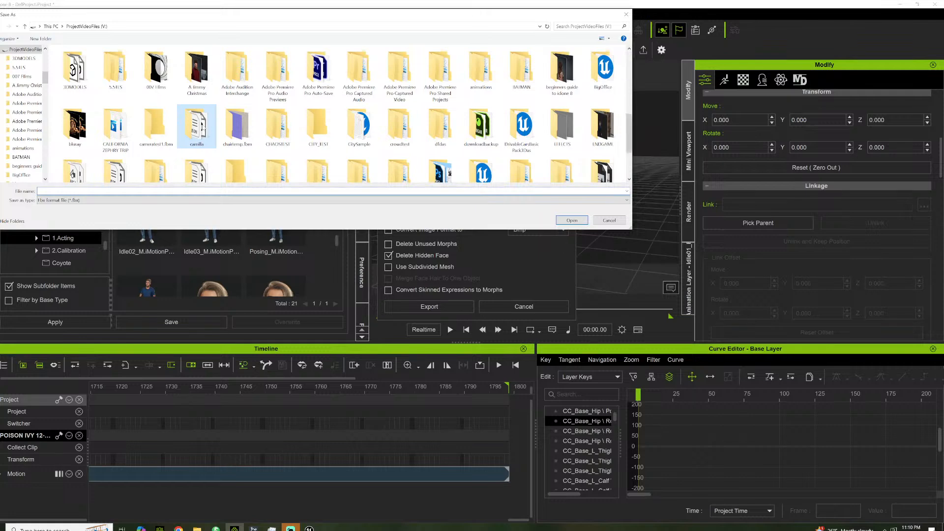
{"action": "scroll", "coordinate": [203, 129], "scroll_direction": "down", "scroll_amount": 10}
{"action": "double_click", "coordinate": [156, 78]}
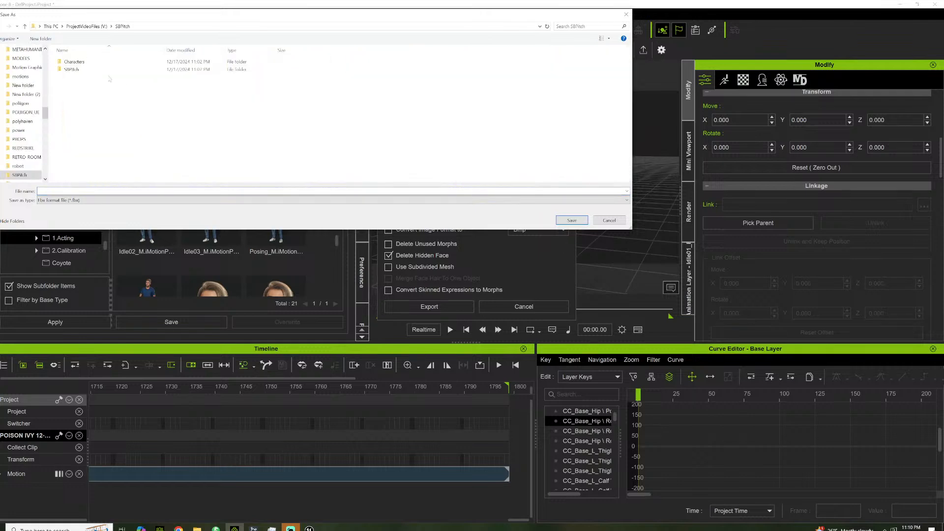
{"action": "double_click", "coordinate": [69, 62]}
{"action": "double_click", "coordinate": [69, 62]}
{"action": "left_click", "coordinate": [91, 190]}
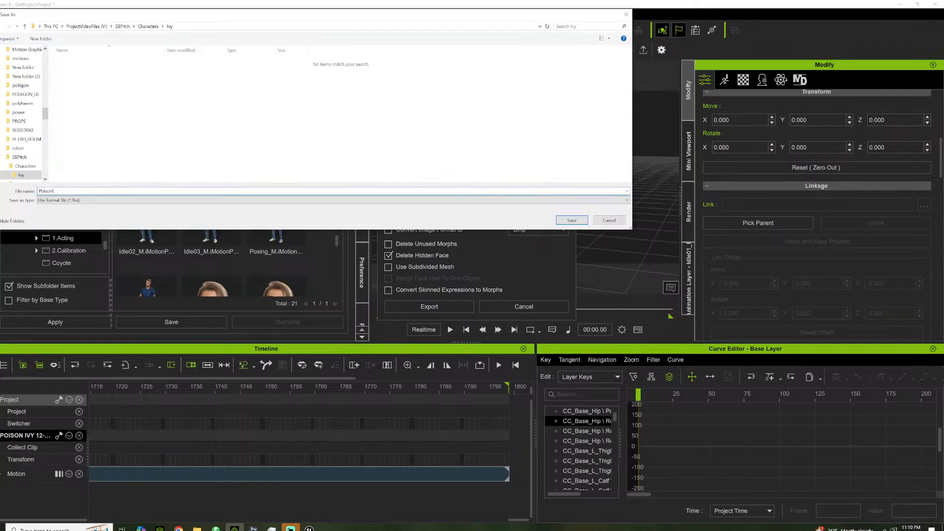
{"action": "key", "text": "Return"}
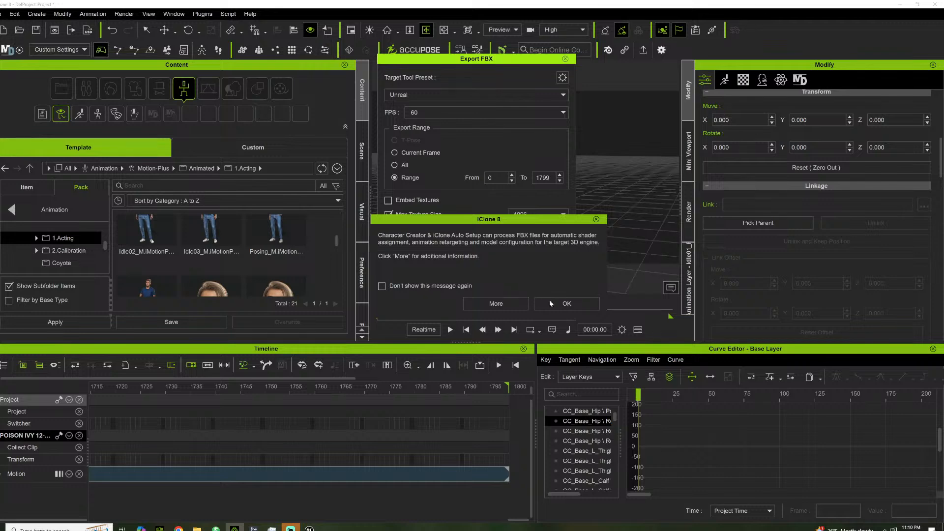
{"action": "left_click", "coordinate": [560, 301]}
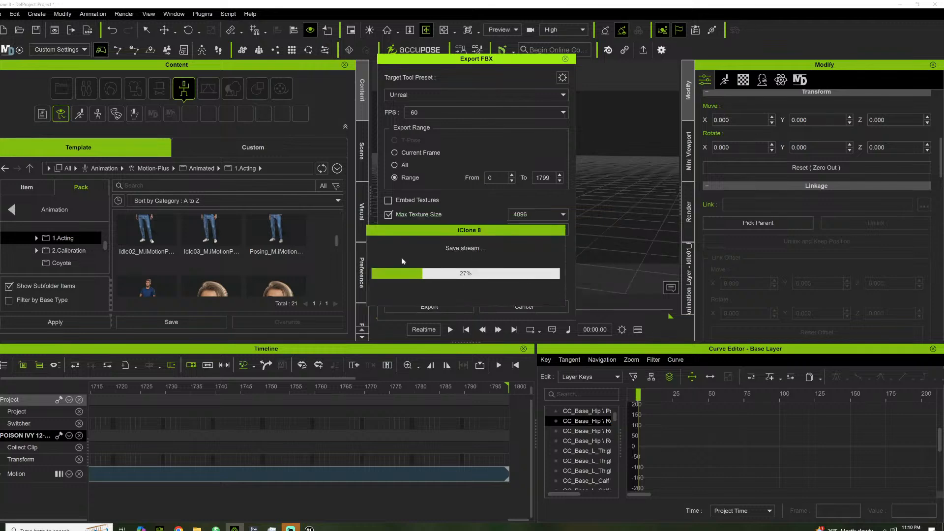
Switch to the SBPitch project in Unreal Editor and set the Character Creator & iClone Auto Setup shader type to HQ Shader
{"action": "mouse_move", "coordinate": [309, 528]}
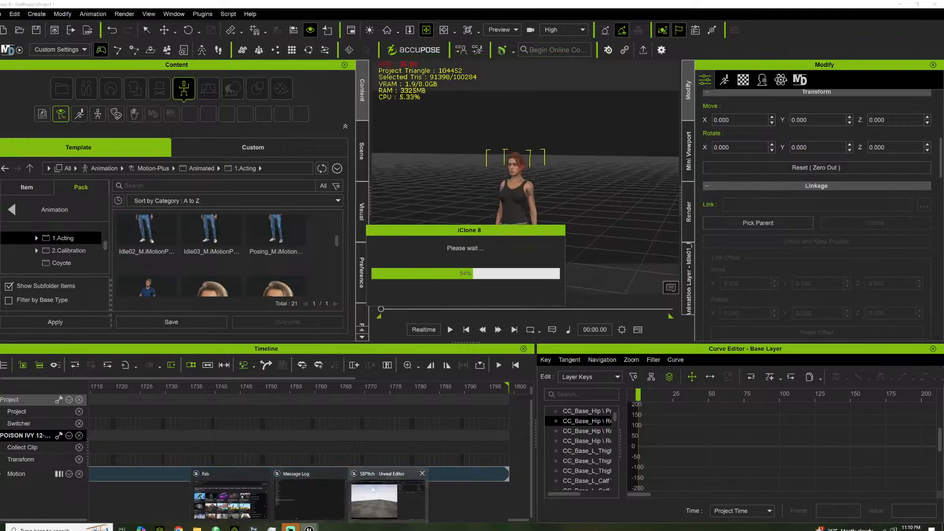
{"action": "left_click", "coordinate": [372, 499]}
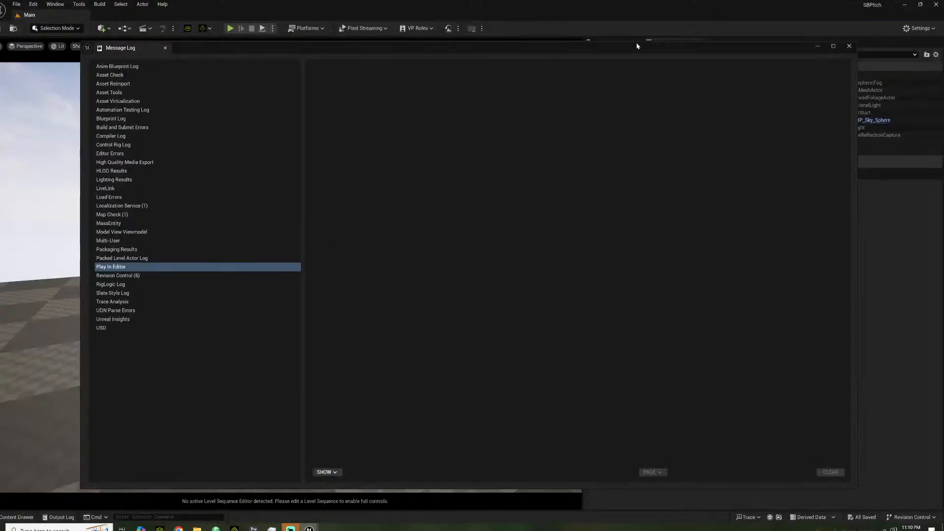
{"action": "left_click", "coordinate": [847, 47]}
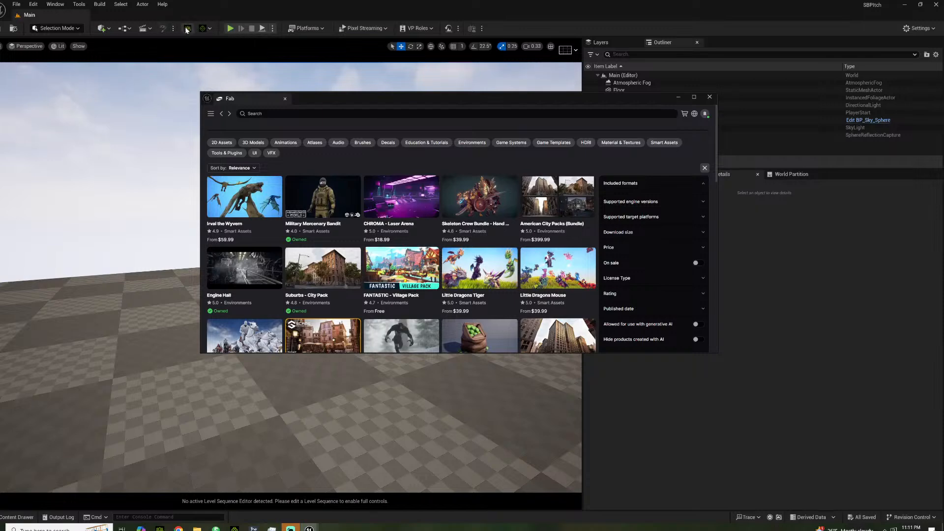
{"action": "left_click", "coordinate": [187, 29]}
{"action": "left_click", "coordinate": [367, 278]}
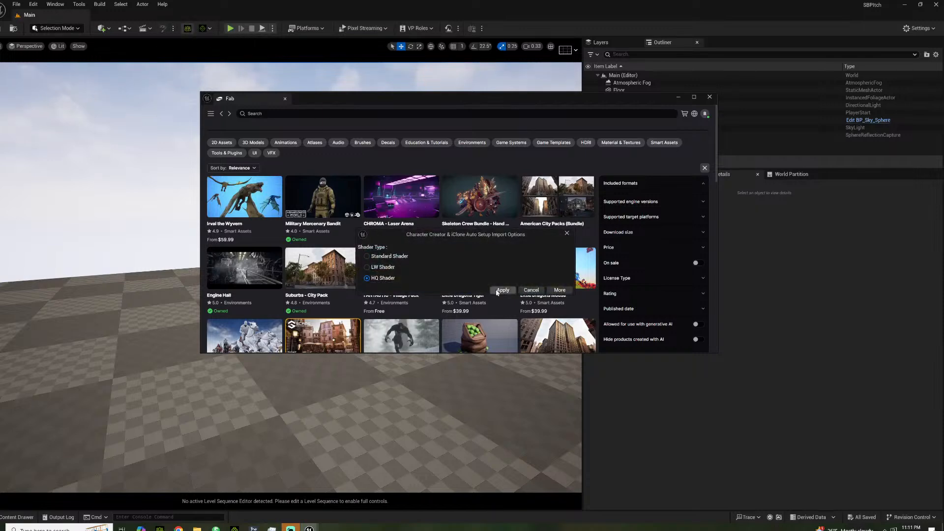
{"action": "left_click", "coordinate": [501, 291]}
{"action": "left_click", "coordinate": [679, 97]}
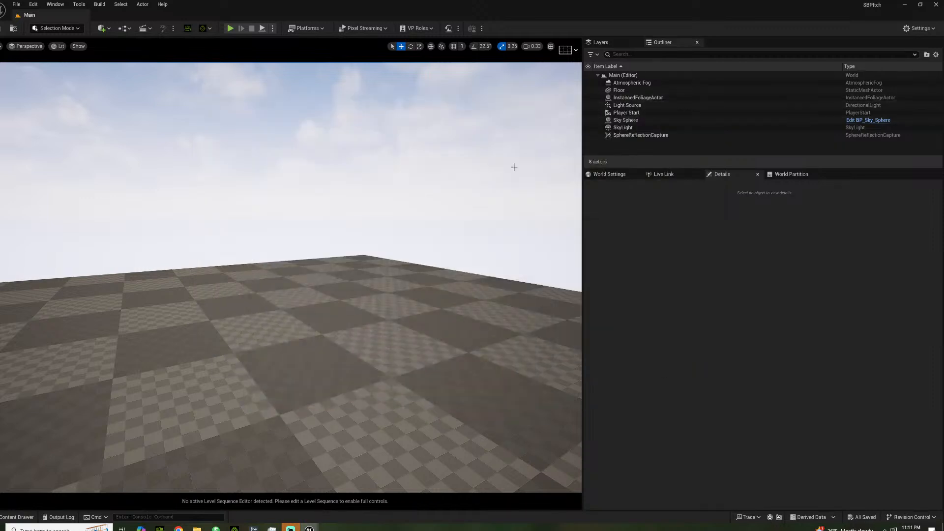
Examine the CC_Shaders content folder and its EyeOcclusionShader subfolder in the project
{"action": "left_click", "coordinate": [14, 518]}
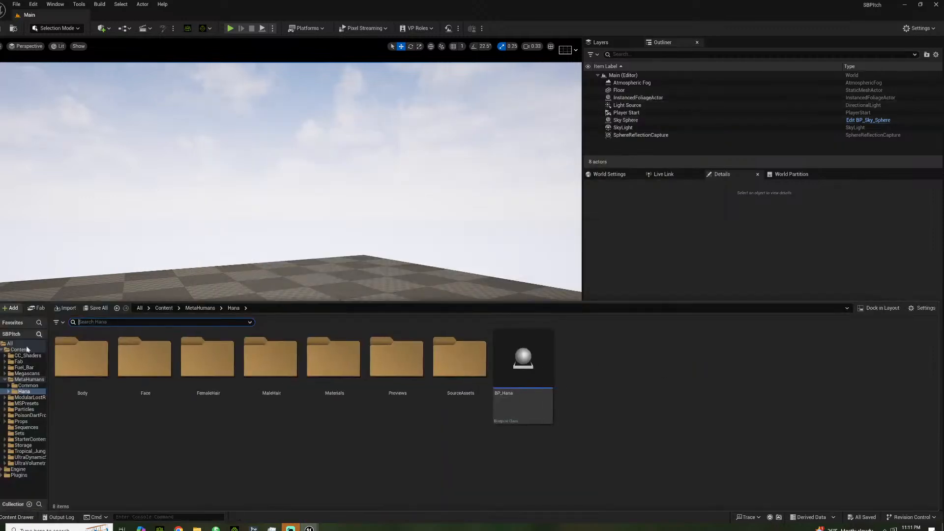
{"action": "left_click", "coordinate": [22, 356]}
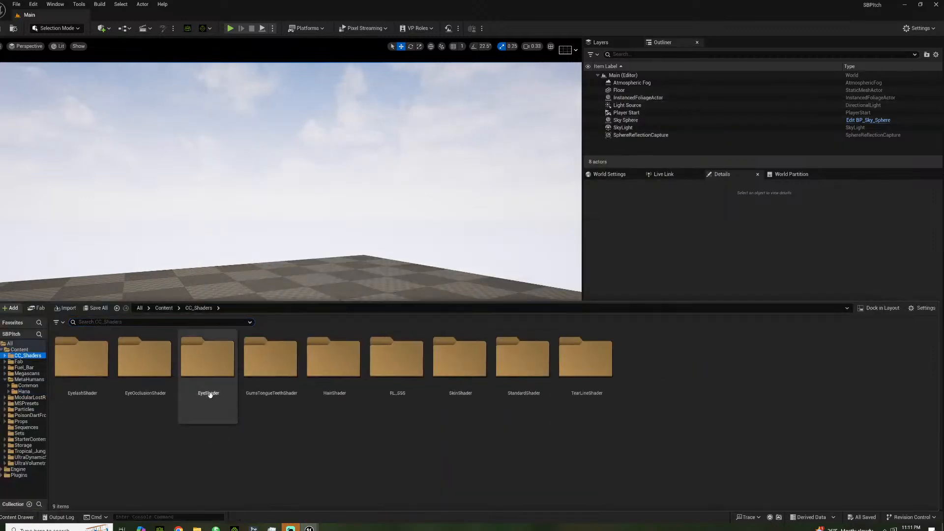
{"action": "double_click", "coordinate": [162, 381]}
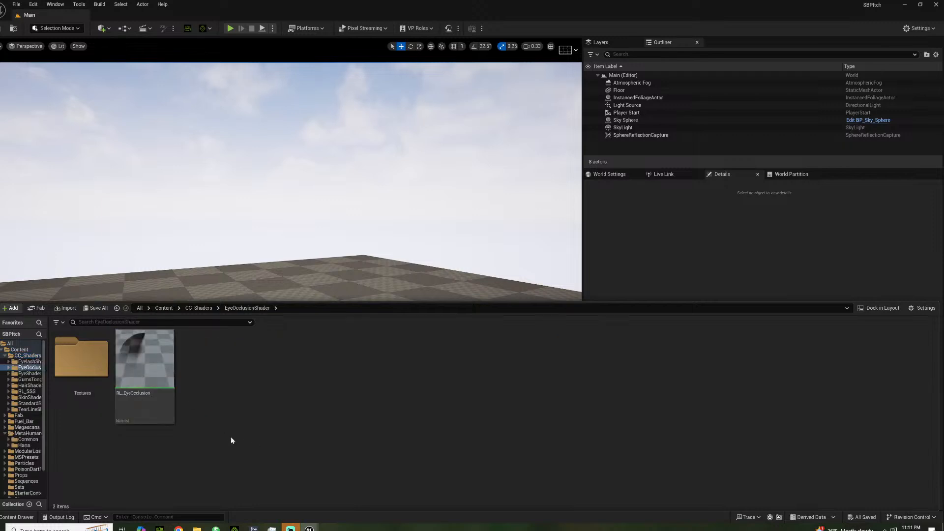
Open the RL_EyeOcclusion material, set its Translucency Pass to Before DOF, and apply the change
{"action": "double_click", "coordinate": [148, 385]}
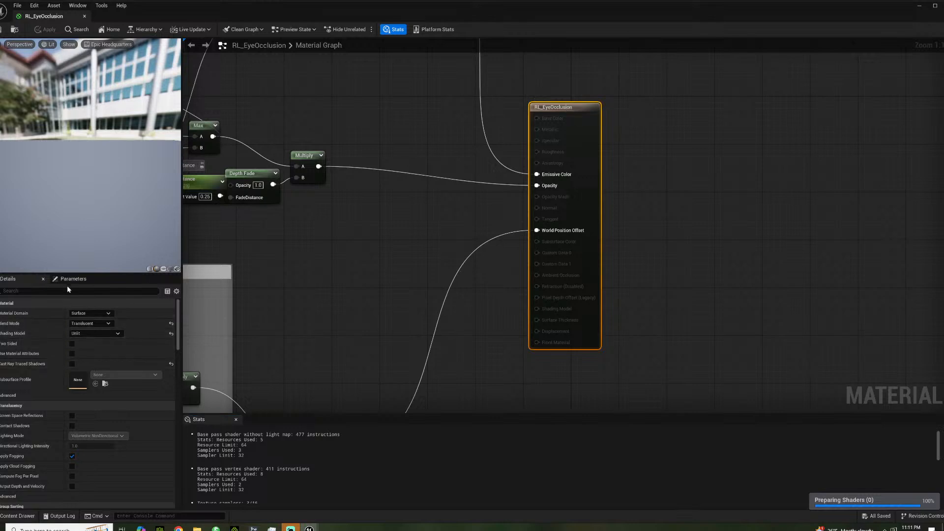
{"action": "left_click", "coordinate": [43, 290]}
{"action": "type", "text": "dof"}
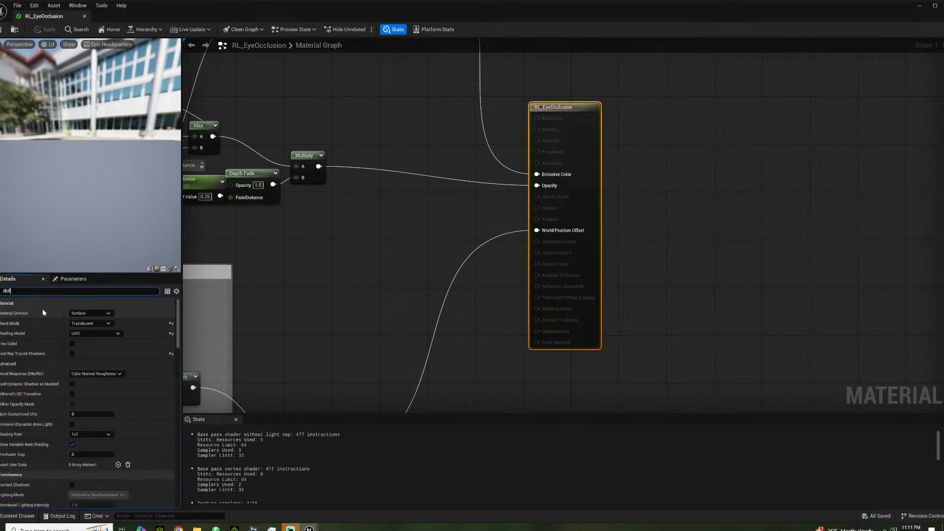
{"action": "left_click", "coordinate": [93, 323]}
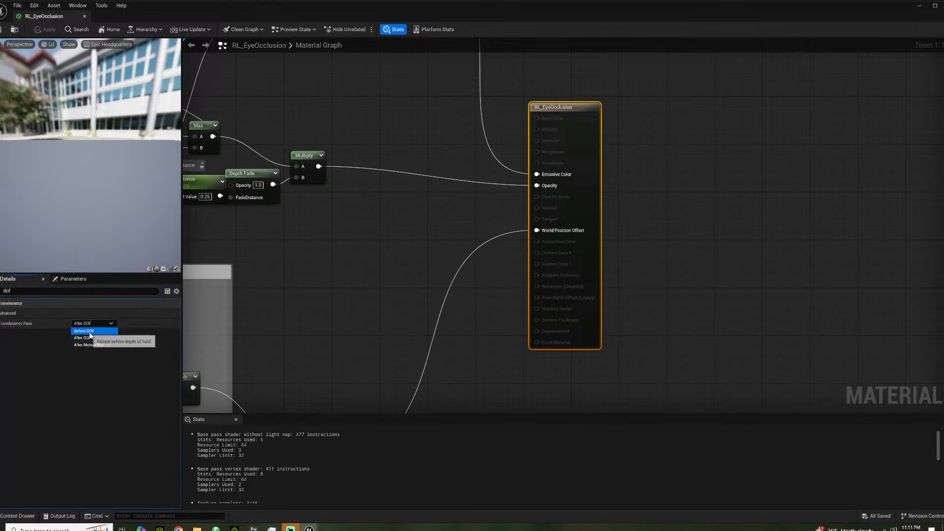
{"action": "left_click", "coordinate": [112, 330]}
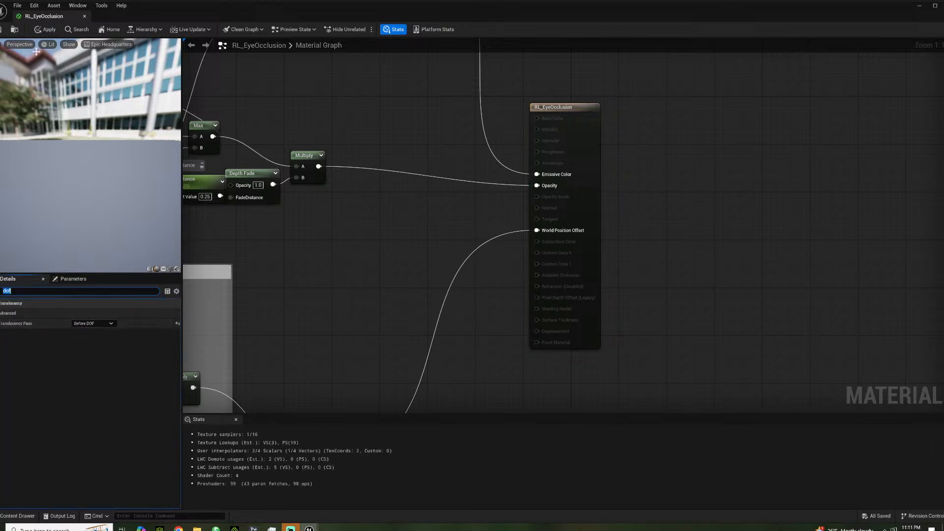
{"action": "left_click", "coordinate": [46, 29]}
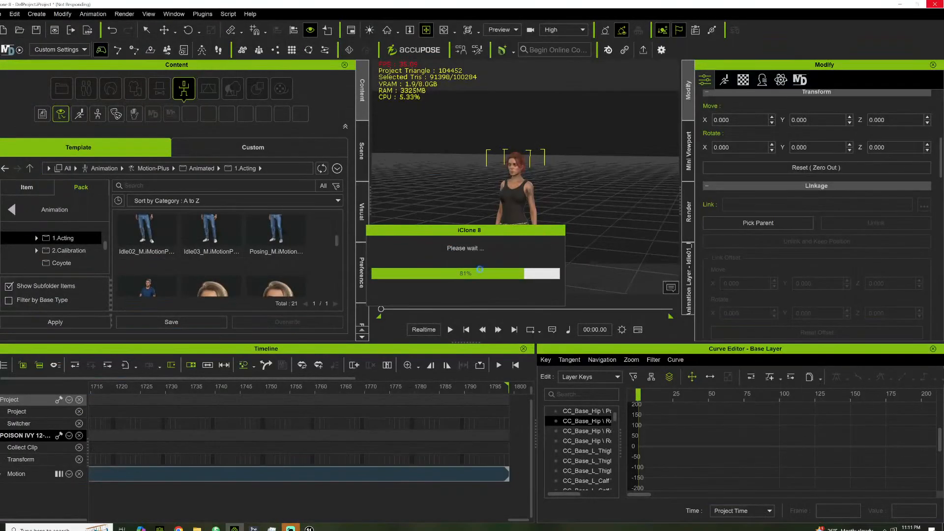
Switch back to Unreal Editor, clear the property filter, and close the RL_EyeOcclusion material
{"action": "left_click", "coordinate": [310, 529]}
{"action": "left_click", "coordinate": [380, 483]}
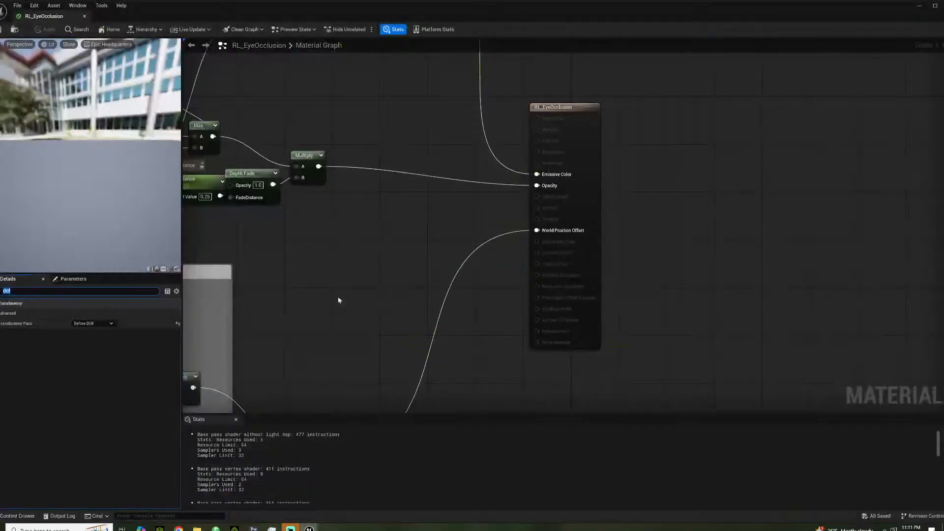
{"action": "key", "text": "BackSpace"}
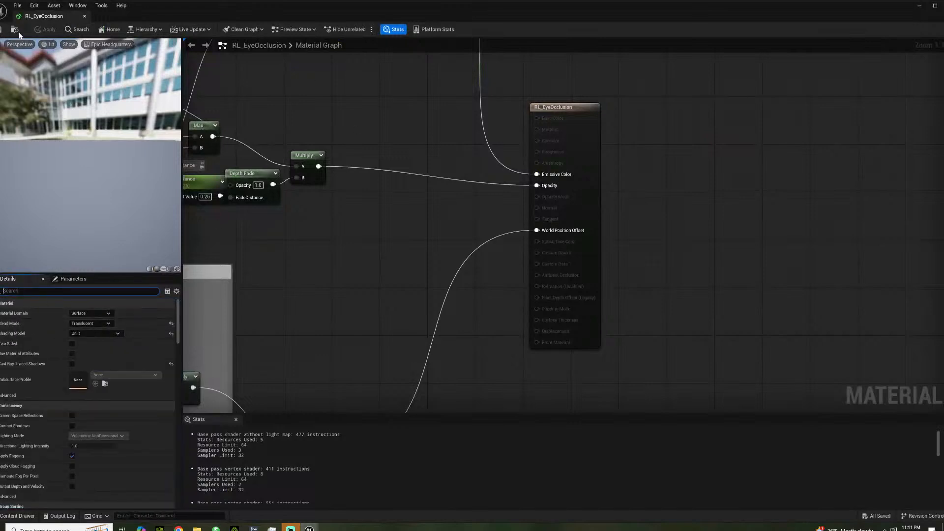
{"action": "left_click", "coordinate": [84, 16]}
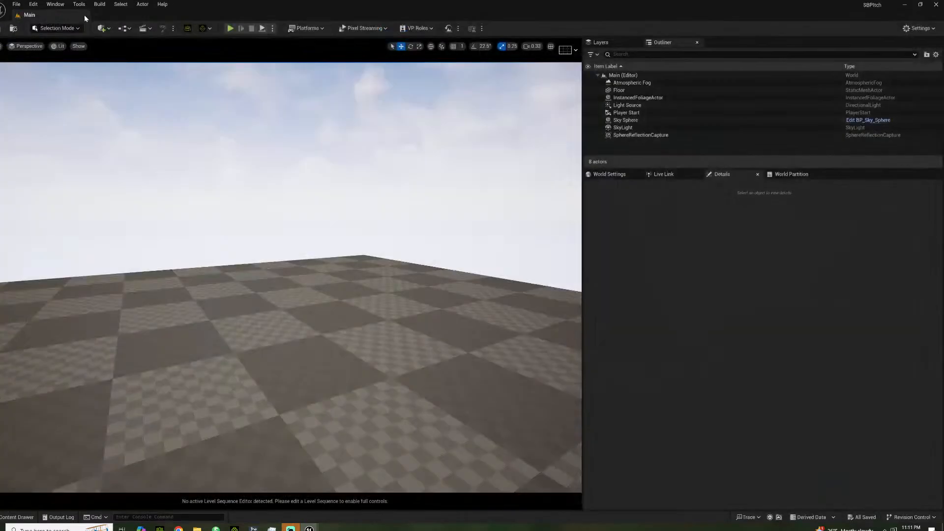
Examine the HairShader, SkinShader, StandardShader and TearLineShader subfolders of CC_Shaders, returning to HairShader
{"action": "left_click", "coordinate": [22, 515]}
{"action": "left_click", "coordinate": [29, 386]}
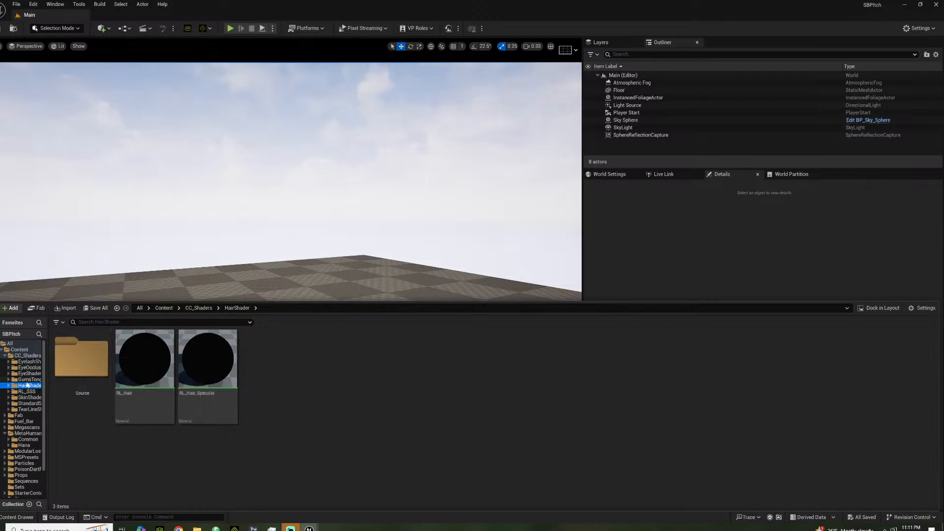
{"action": "left_click", "coordinate": [26, 397]}
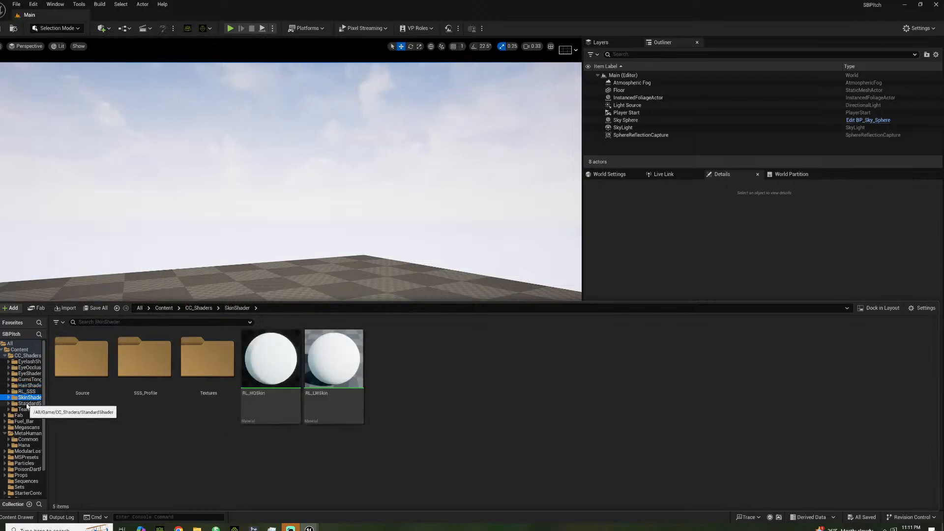
{"action": "left_click", "coordinate": [27, 404]}
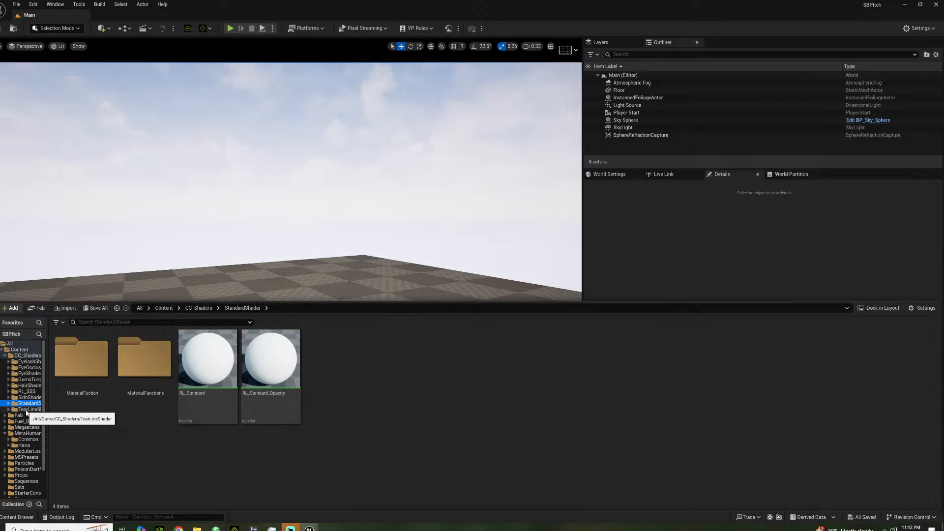
{"action": "left_click", "coordinate": [27, 410]}
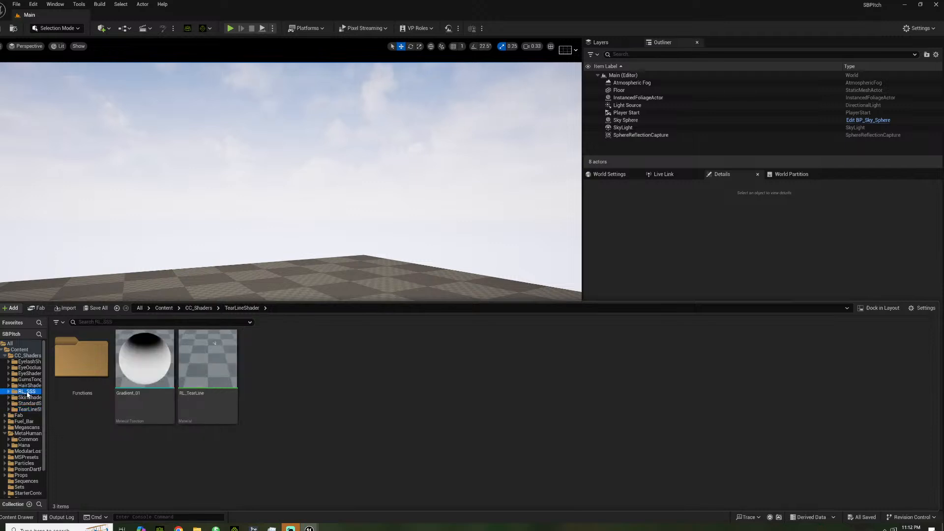
{"action": "left_click", "coordinate": [27, 392]}
{"action": "left_click", "coordinate": [27, 386]}
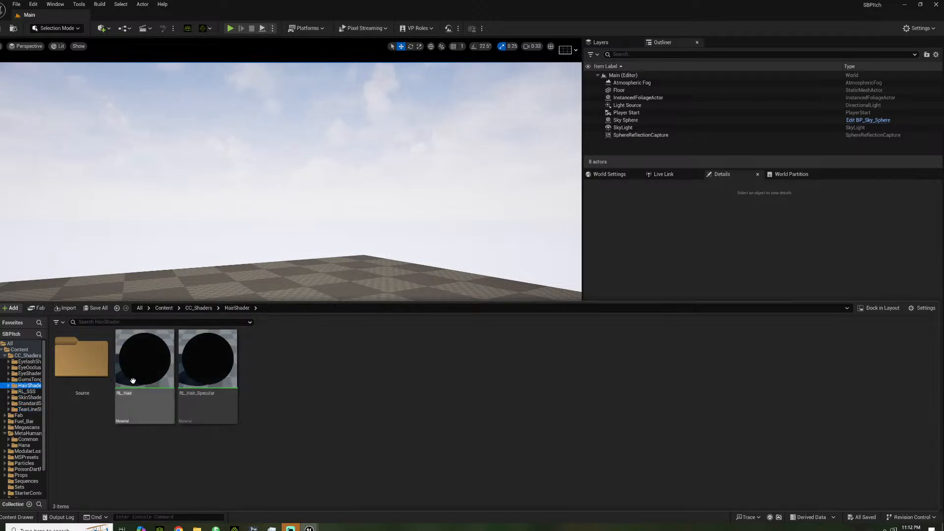
Open the RL_Hair_Specular material and set its Blend Mode to Translucent and its Translucency Pass to Before DOF
{"action": "double_click", "coordinate": [208, 380]}
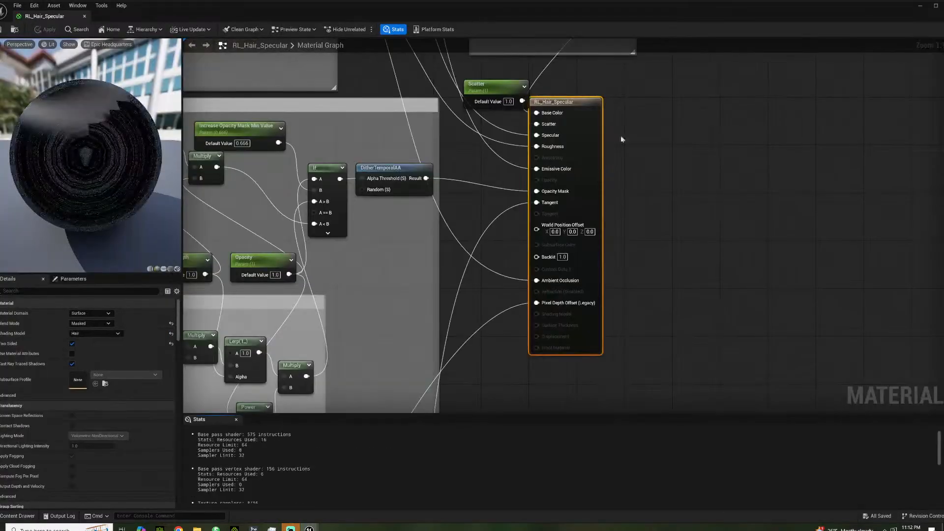
{"action": "left_click", "coordinate": [99, 324]}
{"action": "left_click", "coordinate": [93, 344]}
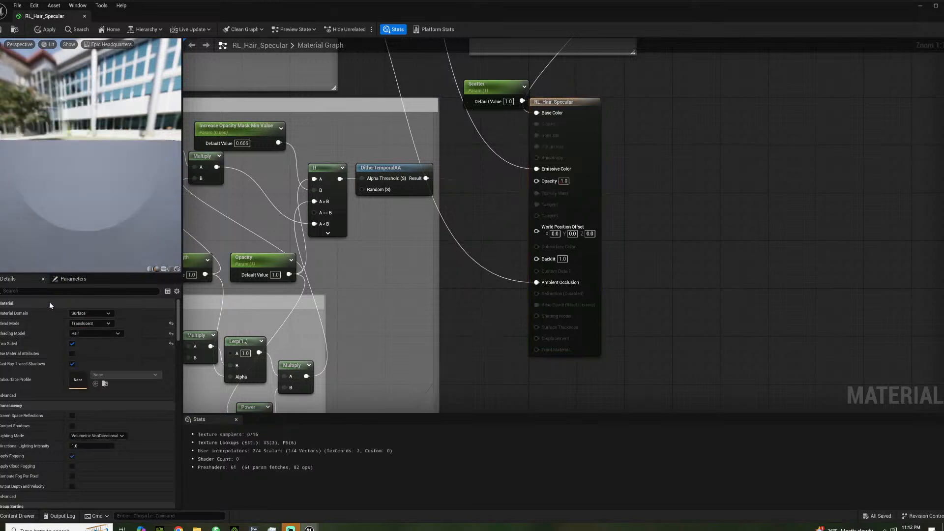
{"action": "left_click", "coordinate": [44, 292]}
{"action": "type", "text": "d"}
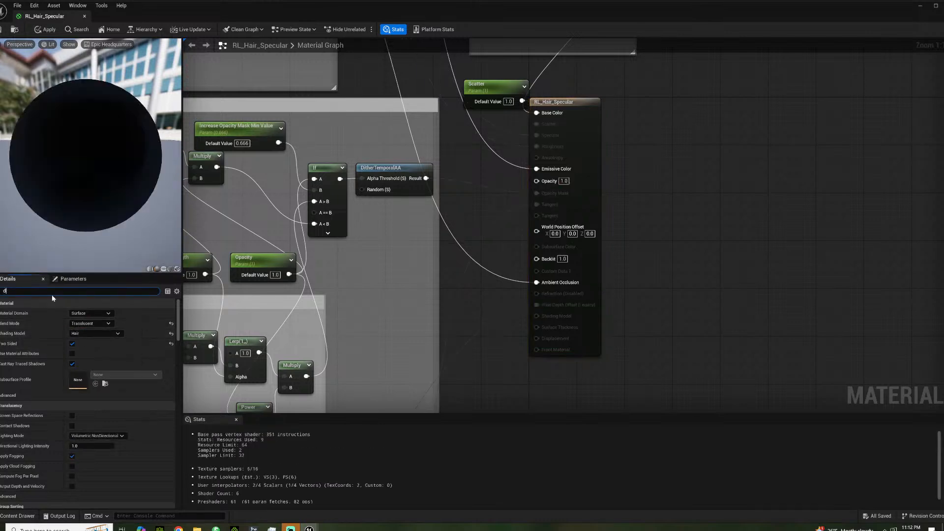
{"action": "type", "text": "of"}
{"action": "left_click", "coordinate": [93, 323]}
{"action": "left_click", "coordinate": [92, 332]}
{"action": "left_click", "coordinate": [6, 292]}
{"action": "key", "text": "BackSpace"}
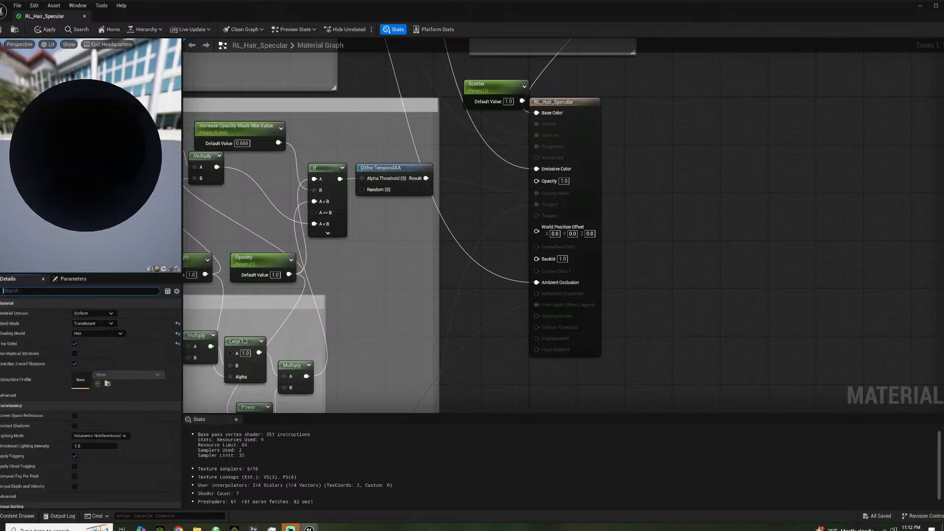
Set the hair material's Blend Mode back to Masked, save it, and close the material editor
{"action": "left_click", "coordinate": [93, 323]}
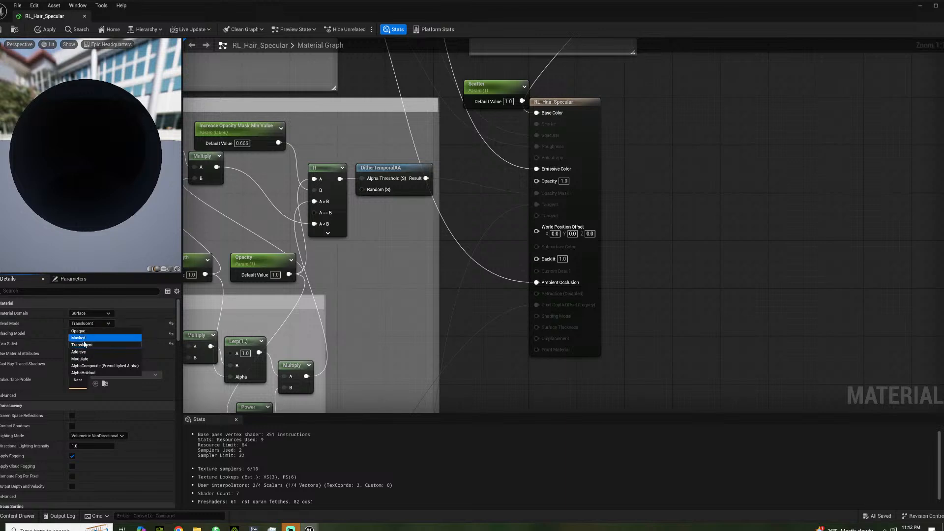
{"action": "left_click", "coordinate": [85, 337]}
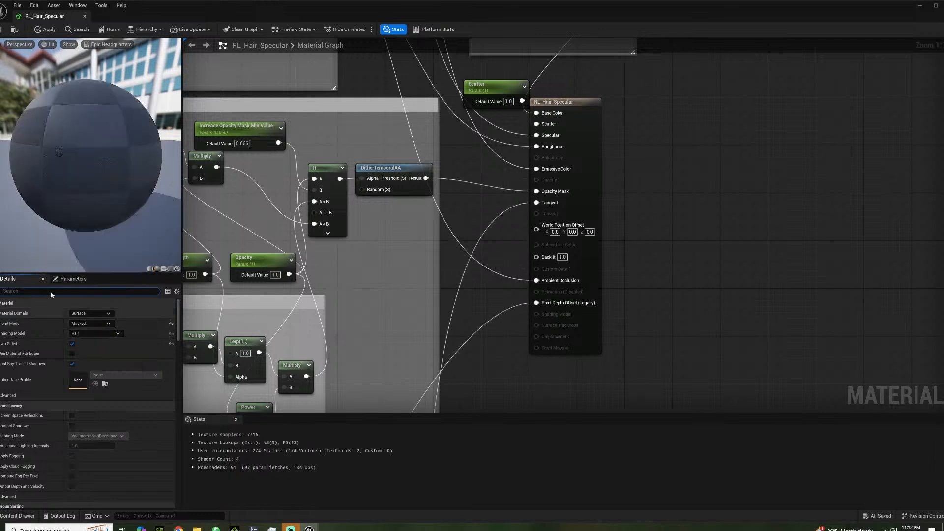
{"action": "left_click", "coordinate": [2, 32]}
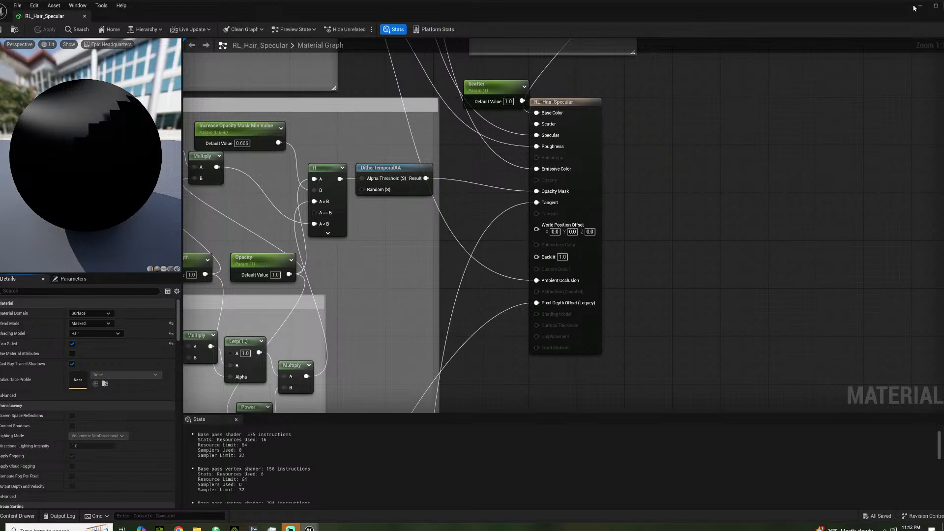
{"action": "left_click", "coordinate": [934, 5]}
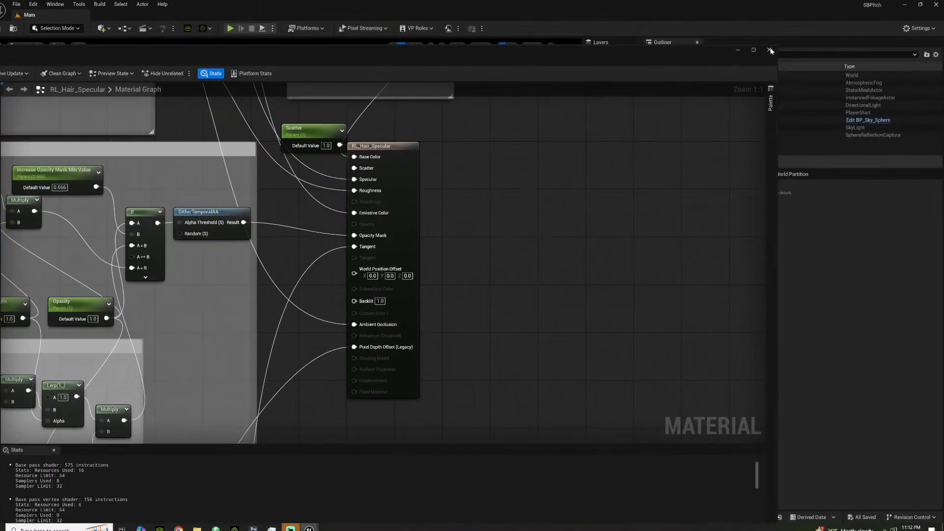
{"action": "left_click", "coordinate": [770, 51]}
Create a folder named Characters in the project's root Content folder
{"action": "left_click", "coordinate": [22, 517]}
{"action": "left_click", "coordinate": [27, 356]}
{"action": "left_click", "coordinate": [20, 349]}
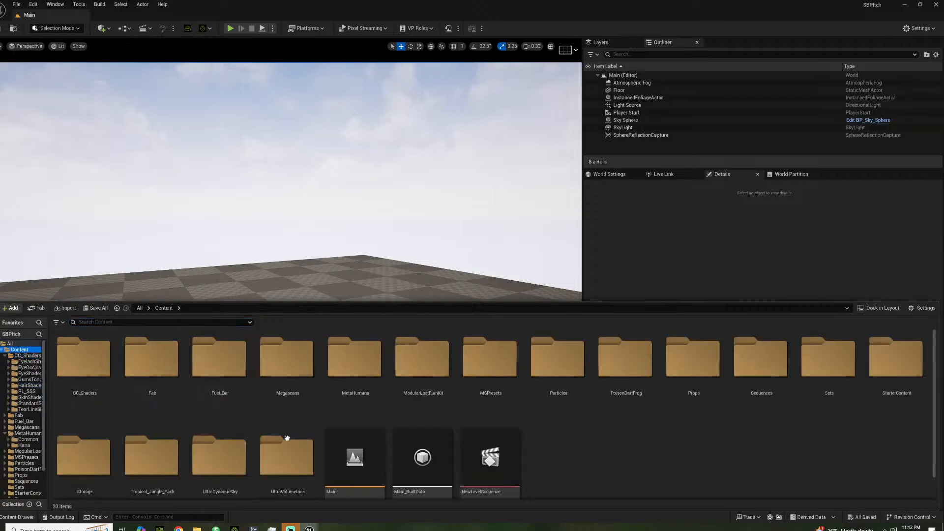
{"action": "right_click", "coordinate": [535, 320]}
{"action": "left_click", "coordinate": [587, 143]}
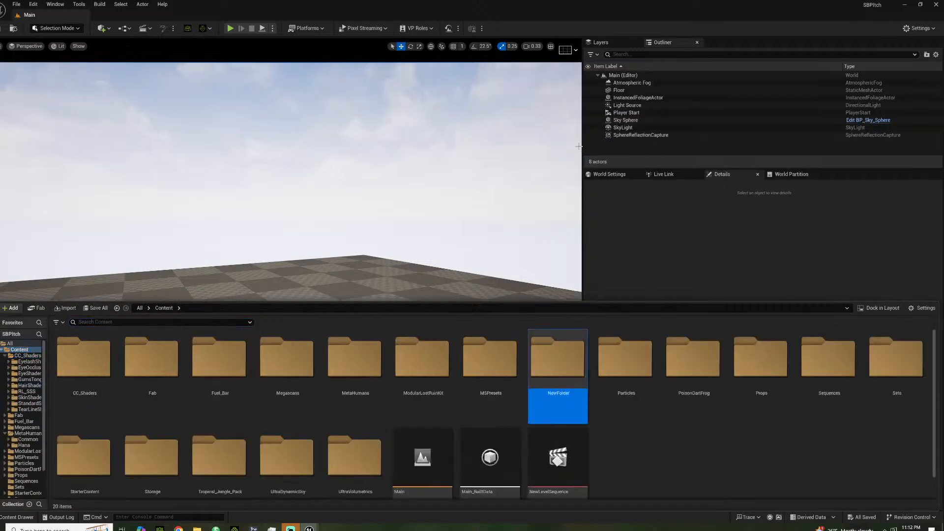
{"action": "type", "text": "Charaxc"}
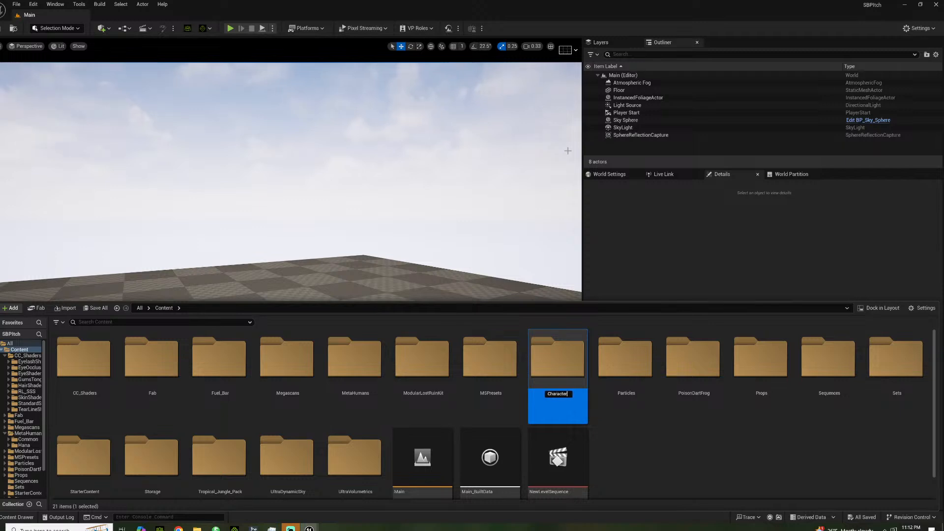
{"action": "type", "text": "s"}
{"action": "key", "text": "Return"}
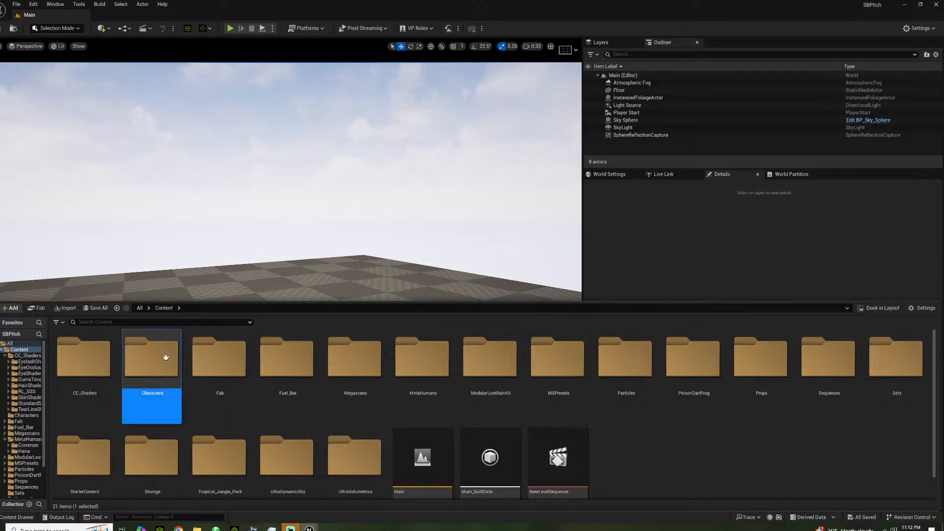
Create a folder named PoisonIvy inside Characters and open it
{"action": "double_click", "coordinate": [167, 362]}
{"action": "right_click", "coordinate": [182, 387]}
{"action": "left_click", "coordinate": [222, 73]}
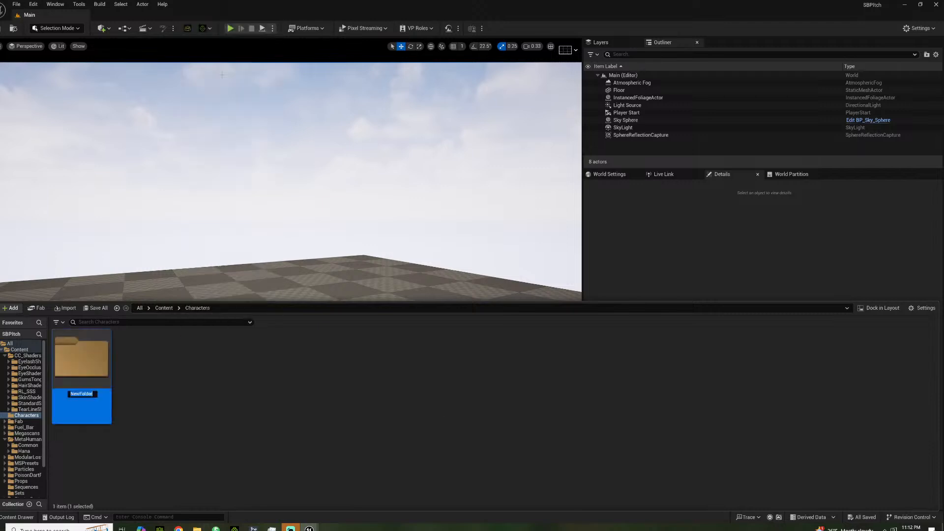
{"action": "type", "text": "PoisonIvy"}
{"action": "key", "text": "Return"}
{"action": "double_click", "coordinate": [75, 366]}
Open a File Explorer window at SBPitch > Characters > Ivy on the ProjectVideoFiles drive
{"action": "left_click", "coordinate": [197, 528]}
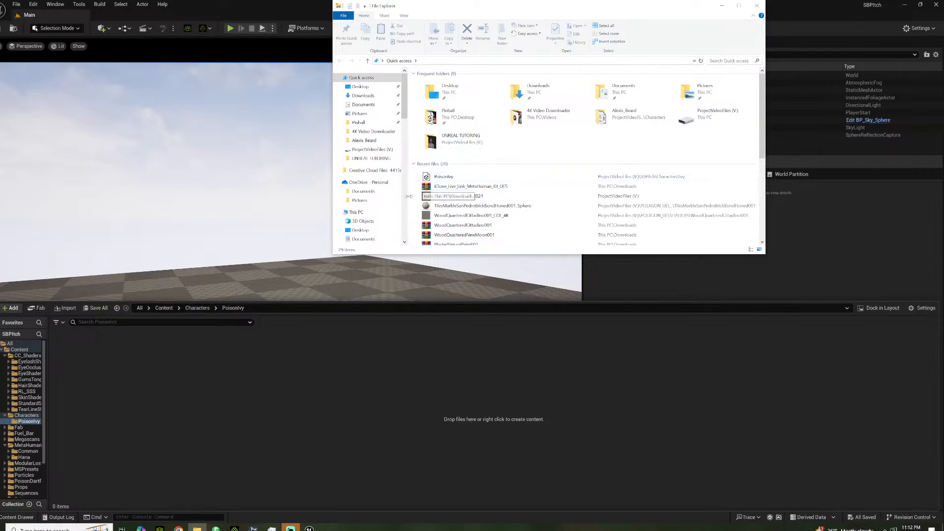
{"action": "left_click", "coordinate": [369, 149]}
{"action": "left_click", "coordinate": [442, 72]}
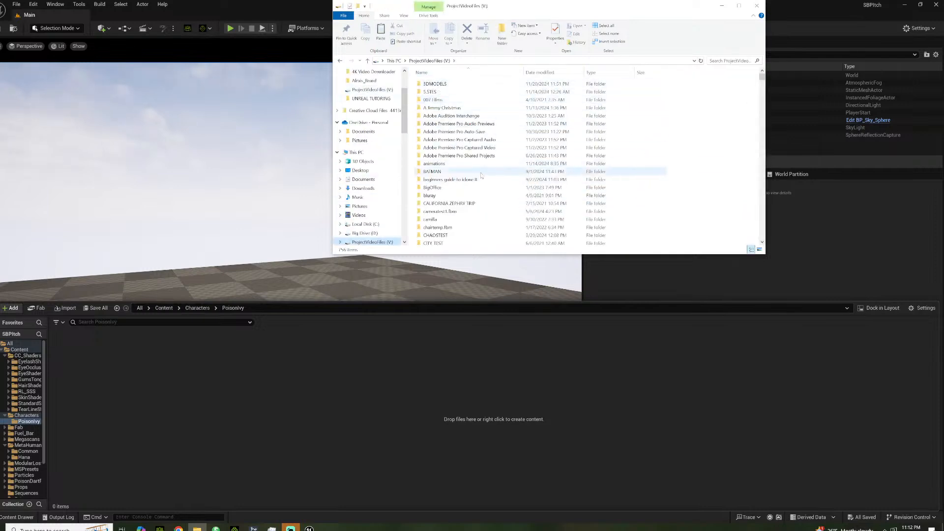
{"action": "scroll", "coordinate": [477, 179], "scroll_direction": "down", "scroll_amount": 8}
{"action": "scroll", "coordinate": [477, 179], "scroll_direction": "down", "scroll_amount": 10}
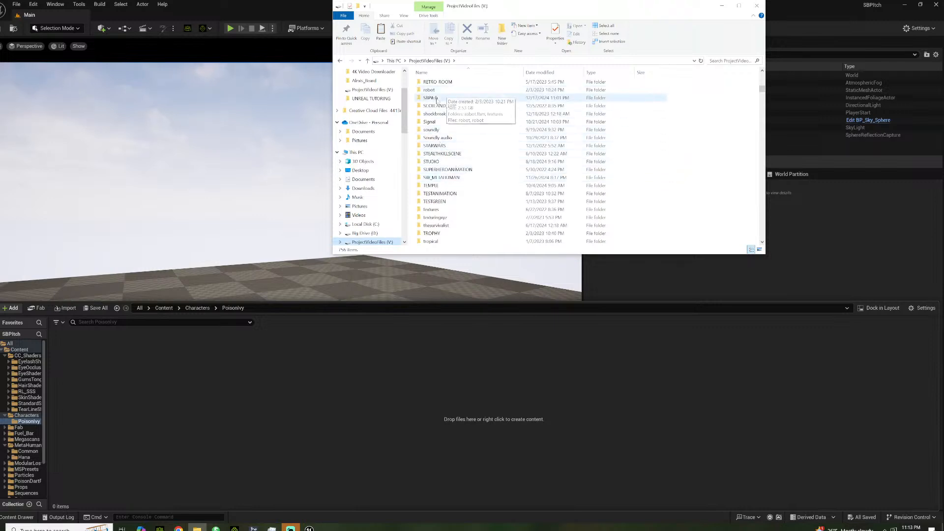
{"action": "double_click", "coordinate": [432, 98]}
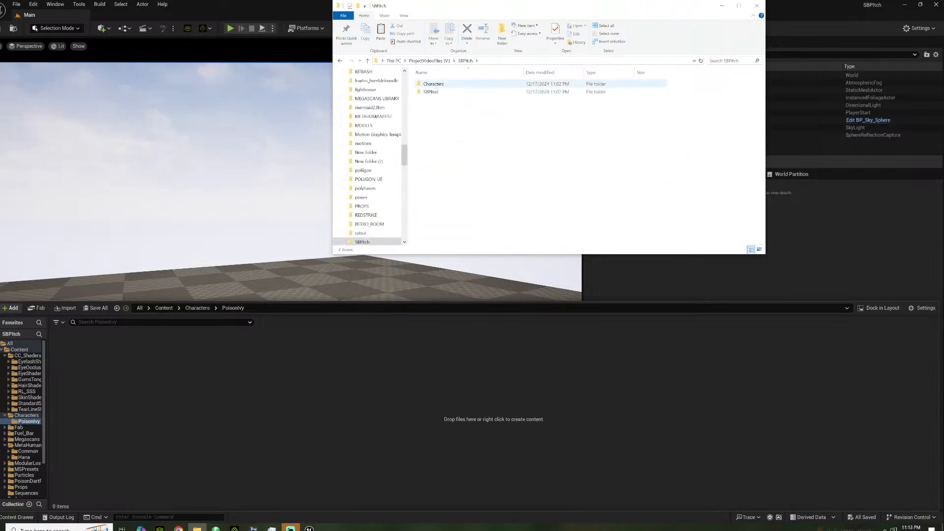
{"action": "double_click", "coordinate": [434, 85]}
{"action": "double_click", "coordinate": [432, 86]}
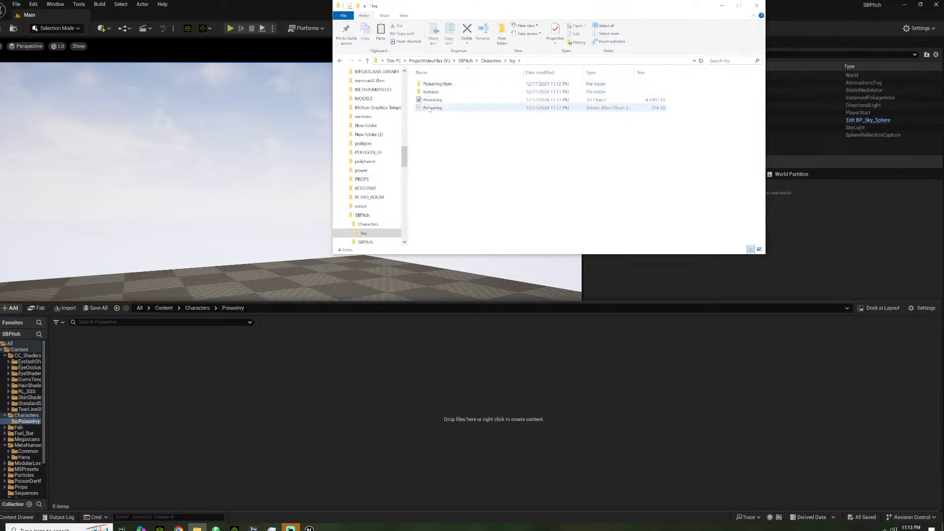
Import the PoisonIvy FBX into the PoisonIvy folder using HQ Shader, enabling Use T0 As Ref Pose and Import Morph Targets
{"action": "left_click_drag", "start_coordinate": [433, 100], "coordinate": [393, 412]}
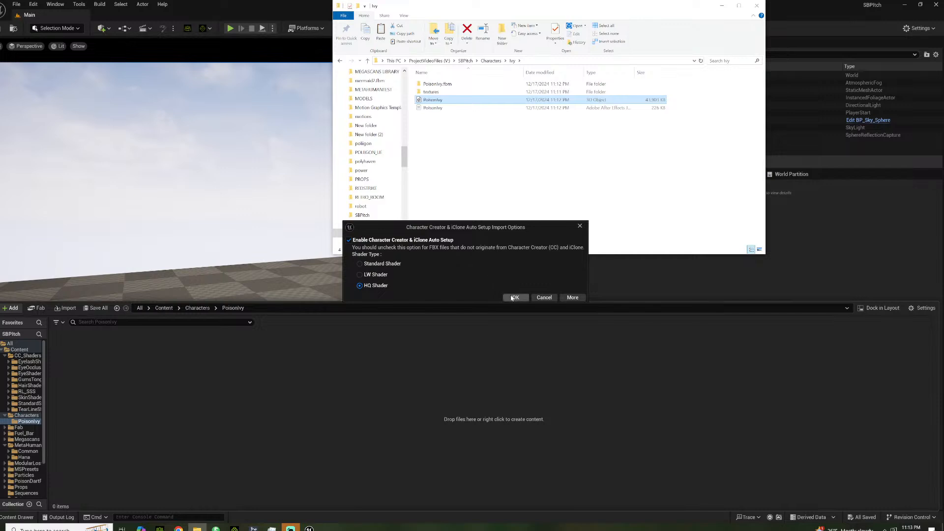
{"action": "left_click", "coordinate": [511, 297]}
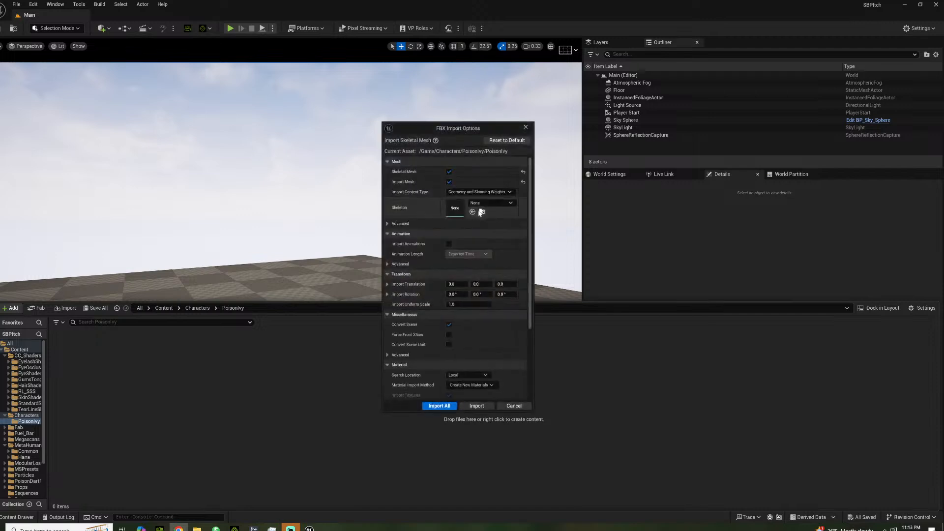
{"action": "left_click", "coordinate": [396, 223]}
{"action": "left_click", "coordinate": [449, 264]}
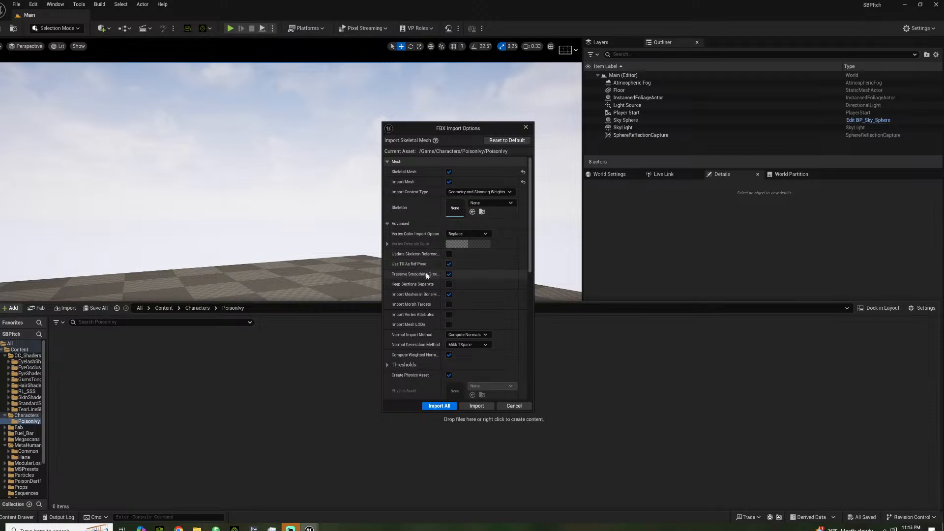
{"action": "left_click", "coordinate": [448, 305]}
Enable Import Animations, set the Custom Sample Rate to 60, and import all
{"action": "scroll", "coordinate": [435, 306], "scroll_direction": "down", "scroll_amount": 3}
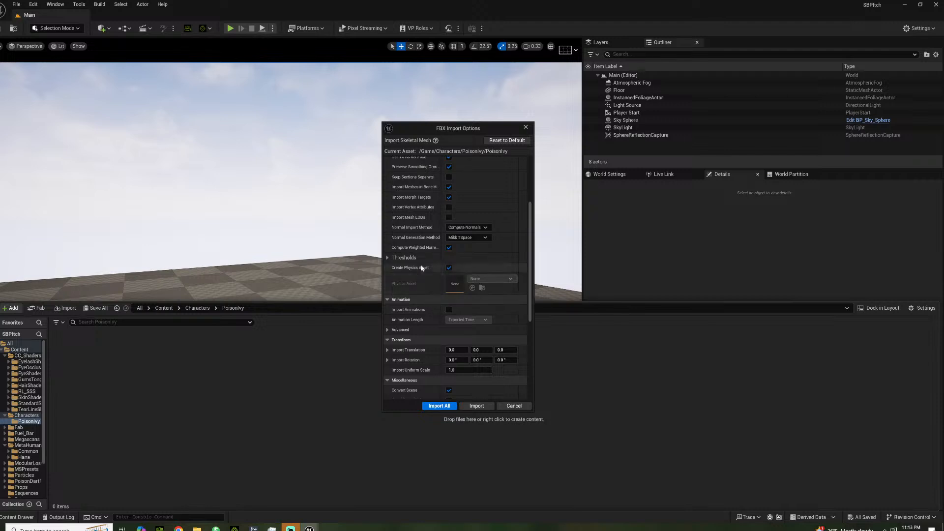
{"action": "scroll", "coordinate": [420, 350], "scroll_direction": "down", "scroll_amount": 1}
{"action": "left_click", "coordinate": [449, 285]}
{"action": "left_click", "coordinate": [387, 306]}
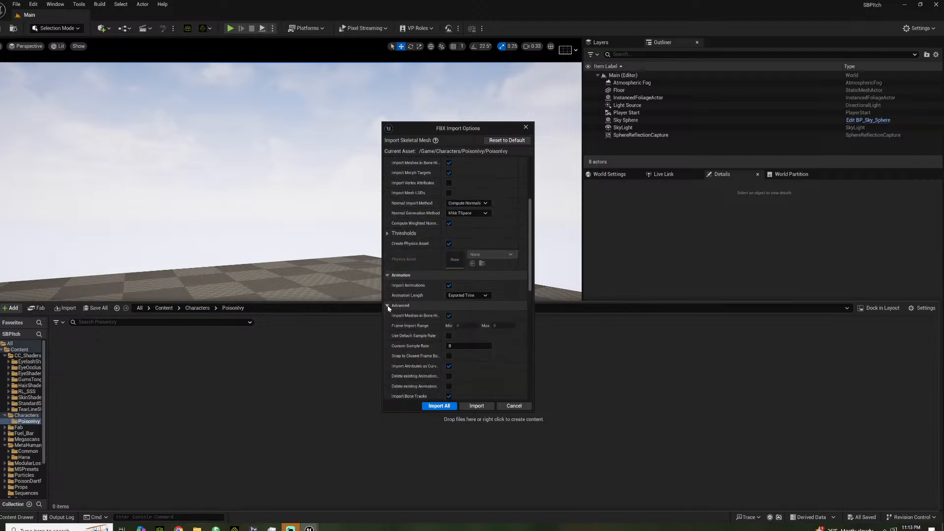
{"action": "scroll", "coordinate": [426, 309], "scroll_direction": "down", "scroll_amount": 1}
{"action": "left_click", "coordinate": [460, 310]}
{"action": "type", "text": "6"}
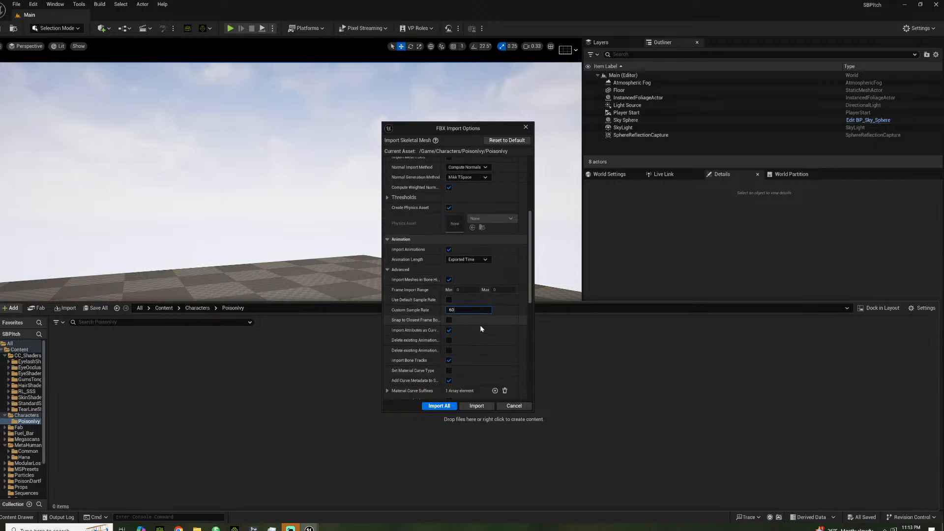
{"action": "scroll", "coordinate": [457, 340], "scroll_direction": "down", "scroll_amount": 4}
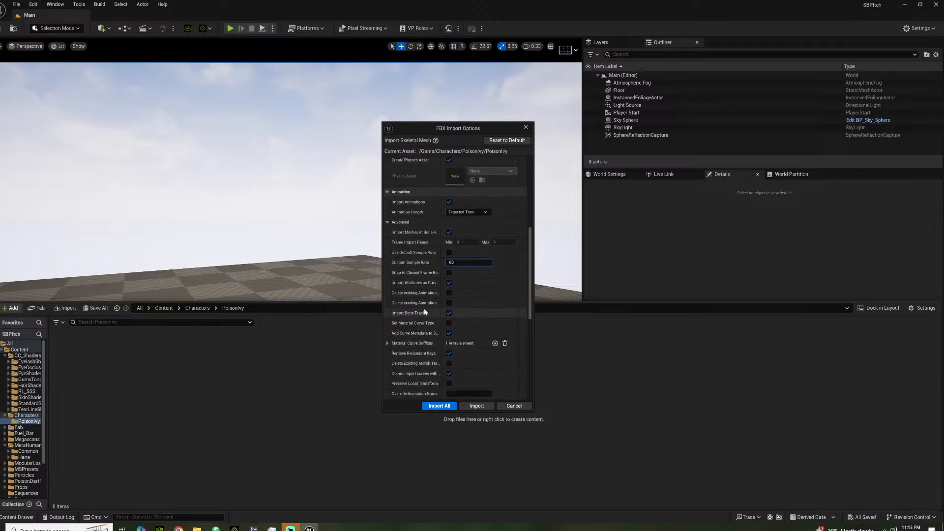
{"action": "left_click", "coordinate": [440, 406]}
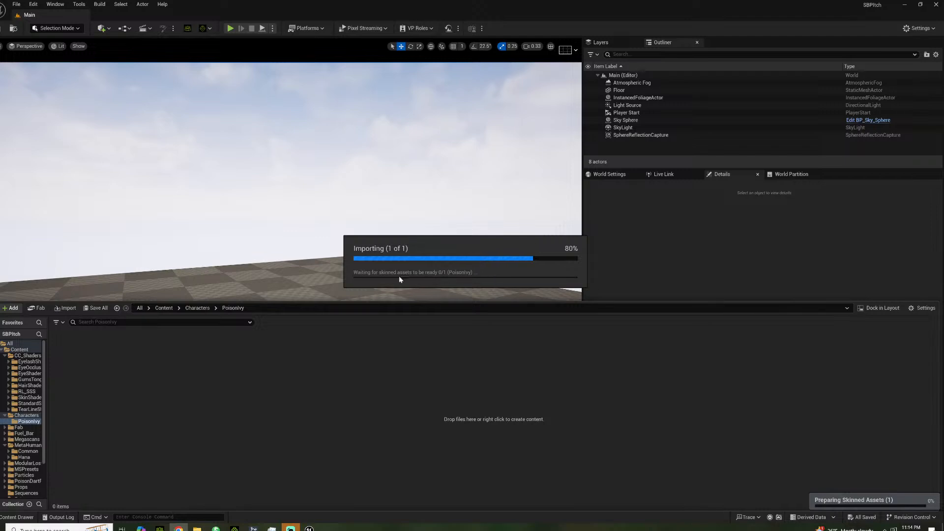
Switch to iClone and examine the character's hair, face and body from all sides, moving the playhead to 00:03.05
{"action": "left_click", "coordinate": [235, 529]}
{"action": "right_click_drag", "start_coordinate": [484, 168], "coordinate": [569, 184]}
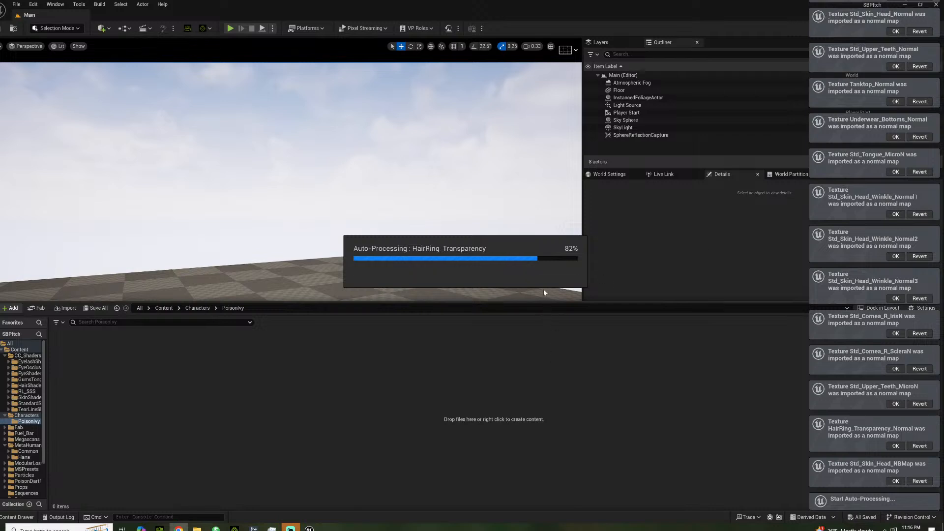
{"action": "mouse_move", "coordinate": [313, 527]}
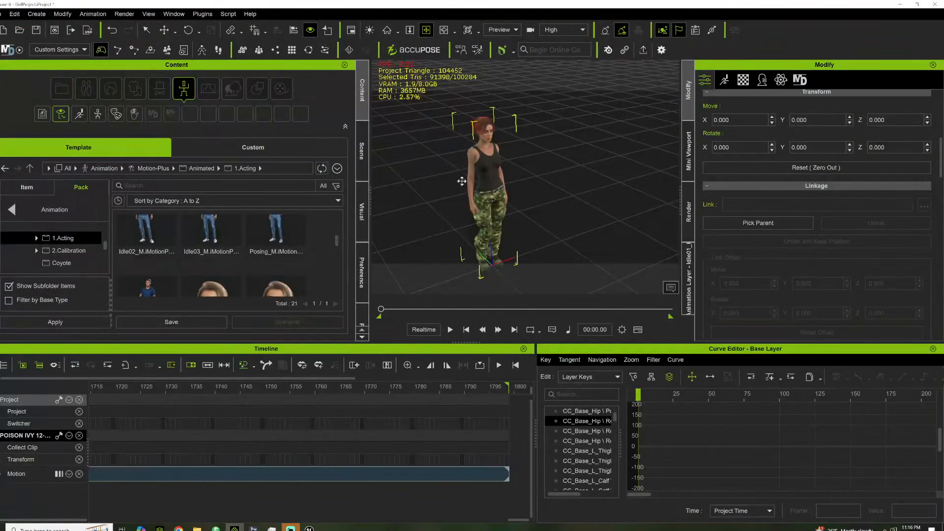
{"action": "middle_click_drag", "start_coordinate": [461, 183], "coordinate": [472, 194]}
{"action": "right_click_drag", "start_coordinate": [472, 193], "coordinate": [436, 202]}
{"action": "scroll", "coordinate": [506, 187], "scroll_direction": "up", "scroll_amount": 5}
{"action": "middle_click_drag", "start_coordinate": [505, 187], "coordinate": [577, 198]}
{"action": "right_click_drag", "start_coordinate": [578, 198], "coordinate": [268, 173]}
{"action": "right_click_drag", "start_coordinate": [524, 129], "coordinate": [438, 141]}
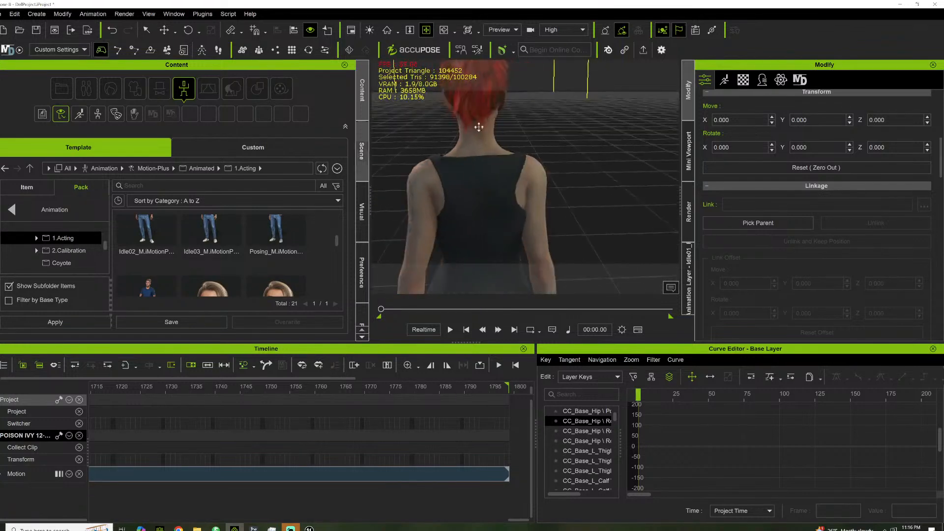
{"action": "right_click_drag", "start_coordinate": [523, 178], "coordinate": [292, 142]}
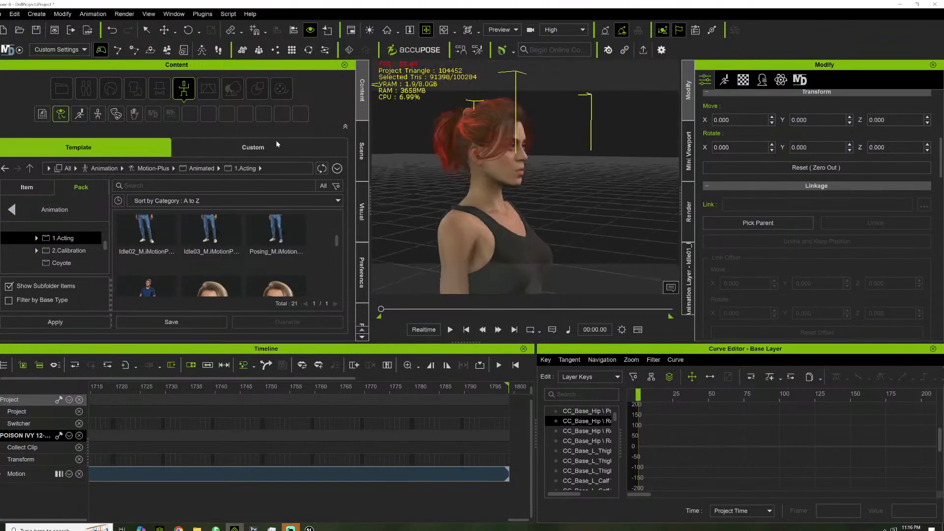
{"action": "scroll", "coordinate": [477, 197], "scroll_direction": "down", "scroll_amount": 8}
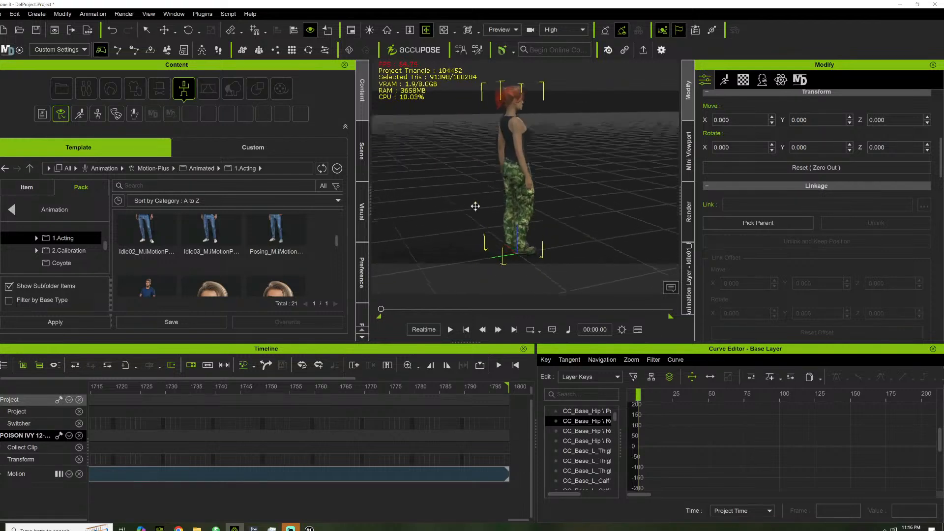
{"action": "scroll", "coordinate": [506, 204], "scroll_direction": "up", "scroll_amount": 8}
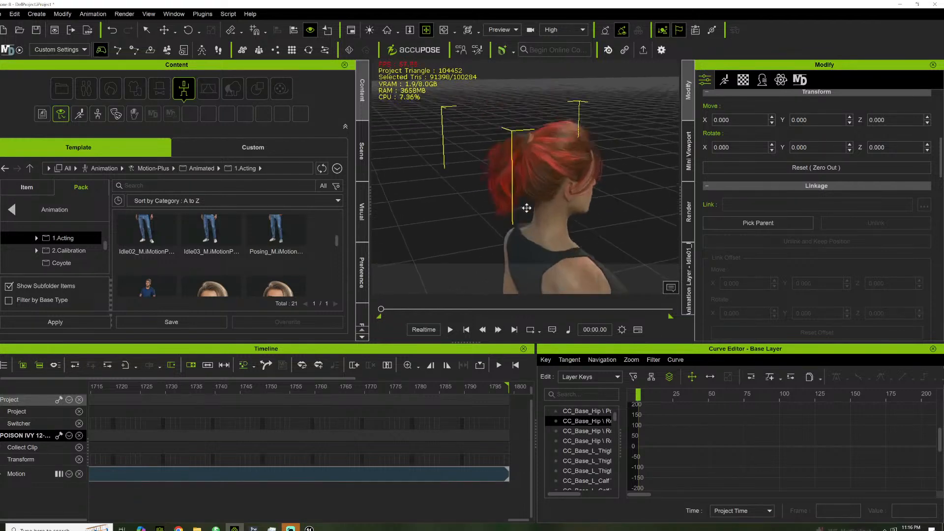
{"action": "right_click_drag", "start_coordinate": [527, 208], "coordinate": [307, 193]}
{"action": "right_click_drag", "start_coordinate": [546, 176], "coordinate": [432, 156]}
{"action": "scroll", "coordinate": [569, 164], "scroll_direction": "up", "scroll_amount": 4}
{"action": "scroll", "coordinate": [569, 164], "scroll_direction": "down", "scroll_amount": 8}
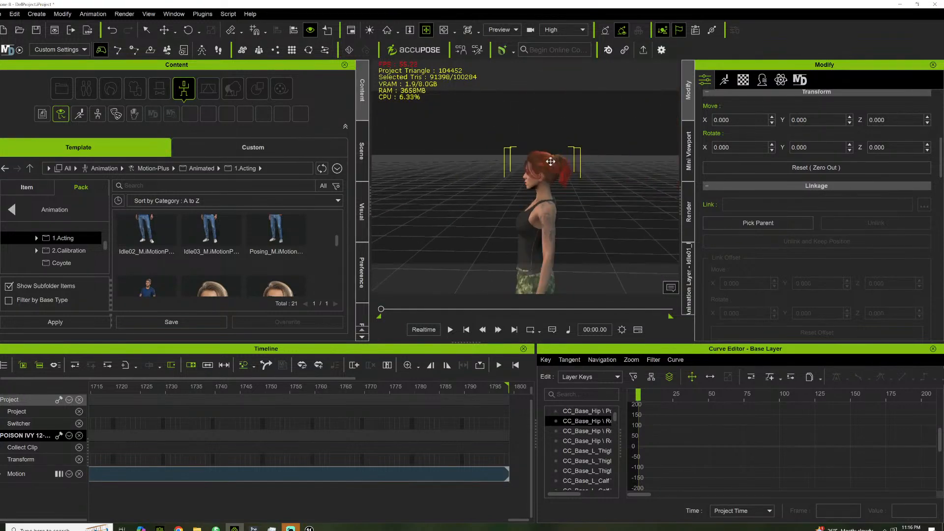
{"action": "right_click_drag", "start_coordinate": [553, 159], "coordinate": [621, 158]}
{"action": "scroll", "coordinate": [481, 193], "scroll_direction": "up", "scroll_amount": 6}
{"action": "right_click_drag", "start_coordinate": [481, 193], "coordinate": [556, 182]}
{"action": "left_click_drag", "start_coordinate": [383, 310], "coordinate": [412, 309]}
{"action": "right_click_drag", "start_coordinate": [453, 251], "coordinate": [629, 229]}
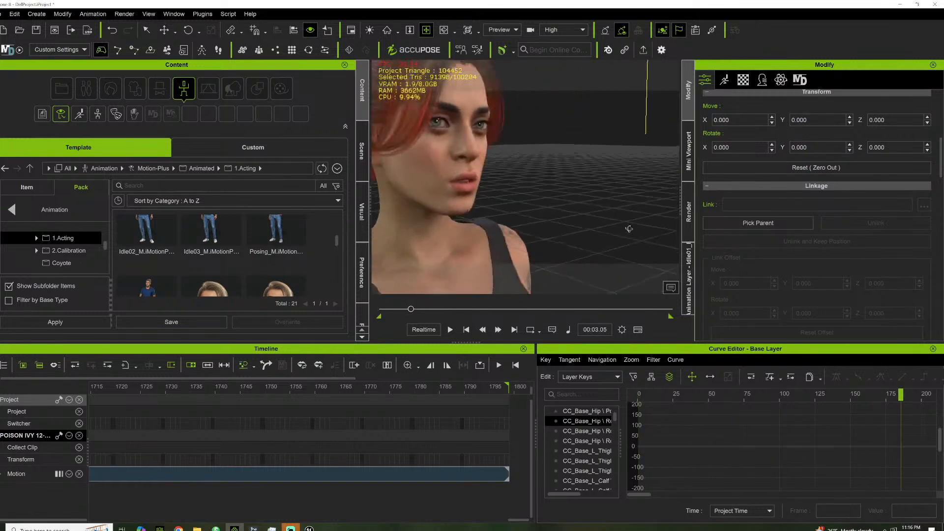
{"action": "scroll", "coordinate": [523, 225], "scroll_direction": "down", "scroll_amount": 5}
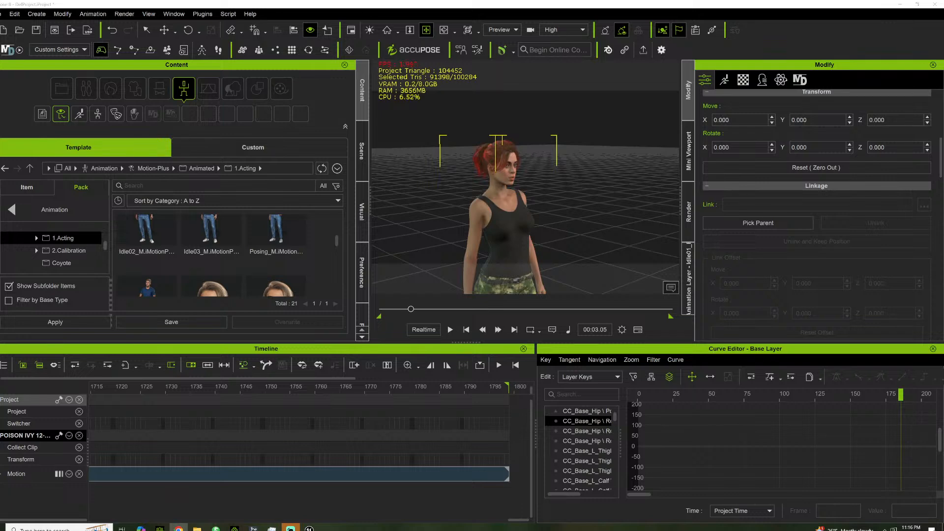
Switch to the SBPitch Unreal Editor window to check the import progress
{"action": "left_click", "coordinate": [308, 528]}
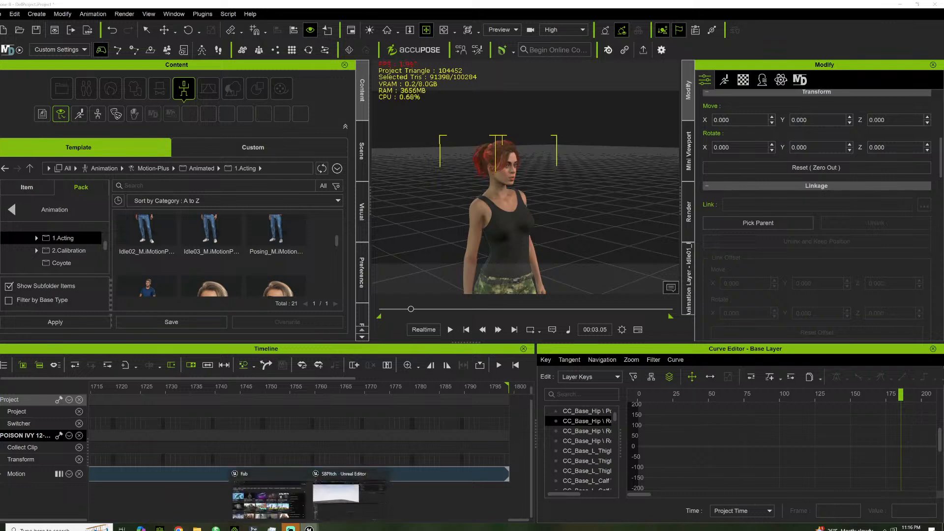
{"action": "left_click", "coordinate": [348, 497]}
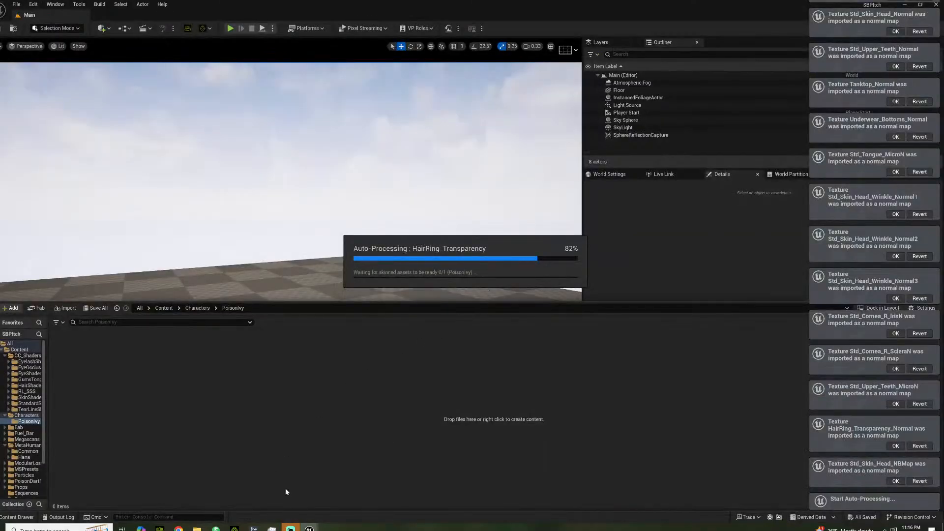
{"action": "left_click", "coordinate": [235, 528]}
{"action": "middle_click_drag", "start_coordinate": [449, 224], "coordinate": [474, 161]}
{"action": "scroll", "coordinate": [476, 161], "scroll_direction": "down", "scroll_amount": 5}
{"action": "scroll", "coordinate": [477, 162], "scroll_direction": "down", "scroll_amount": 3}
{"action": "mouse_move", "coordinate": [522, 175]}
{"action": "right_mouse_down"}
{"action": "mouse_move", "coordinate": [412, 225]}
{"action": "mouse_move", "coordinate": [653, 217]}
{"action": "mouse_move", "coordinate": [544, 190]}
{"action": "mouse_move", "coordinate": [527, 177]}
{"action": "mouse_move", "coordinate": [528, 152]}
{"action": "right_mouse_up"}
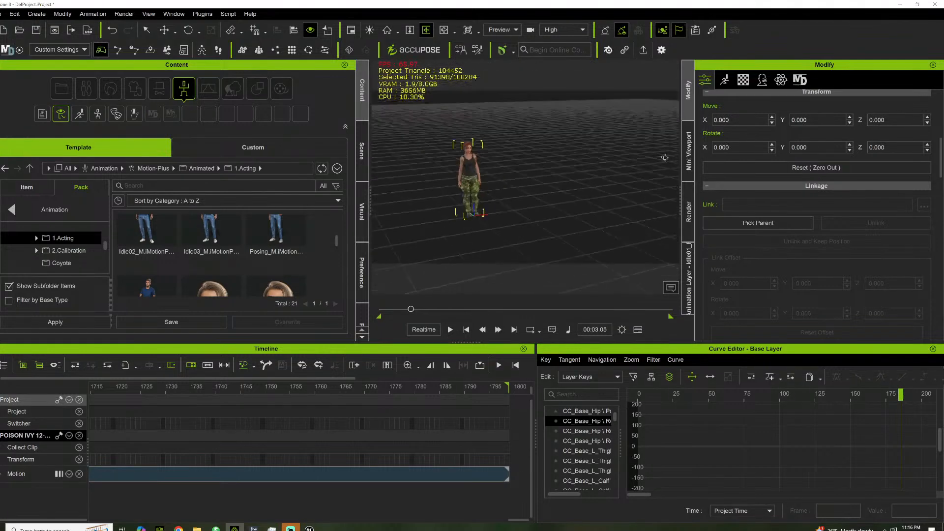
{"action": "right_click_drag", "start_coordinate": [436, 150], "coordinate": [552, 165]}
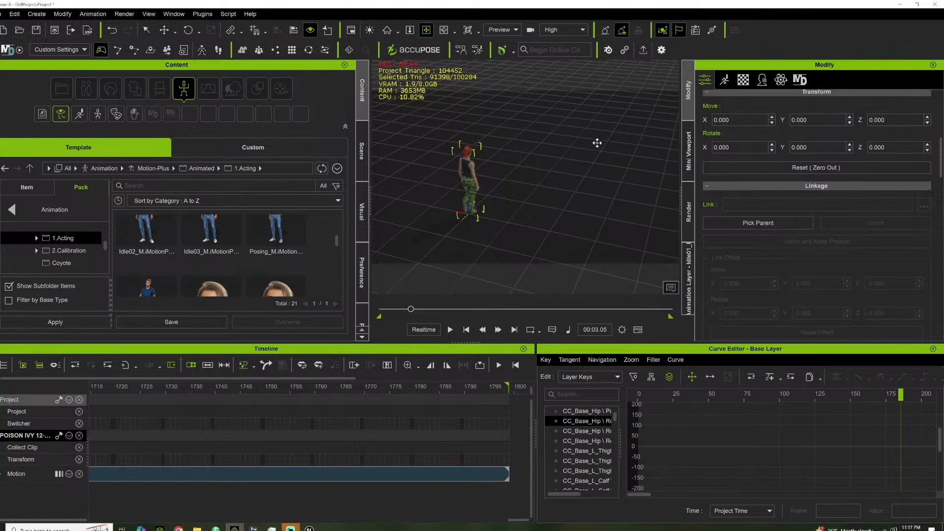
{"action": "left_click_drag", "start_coordinate": [437, 178], "coordinate": [509, 192]}
{"action": "right_click_drag", "start_coordinate": [508, 192], "coordinate": [364, 204]}
{"action": "mouse_move", "coordinate": [531, 160]}
{"action": "right_mouse_down"}
{"action": "mouse_move", "coordinate": [305, 149]}
{"action": "mouse_move", "coordinate": [379, 148]}
{"action": "right_mouse_up"}
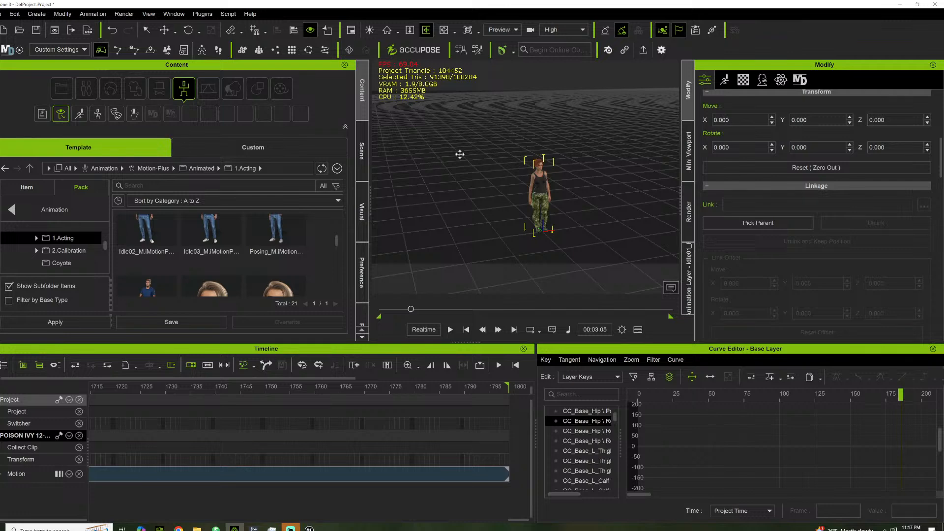
{"action": "left_click_drag", "start_coordinate": [501, 175], "coordinate": [494, 143]}
{"action": "scroll", "coordinate": [501, 142], "scroll_direction": "down", "scroll_amount": 3}
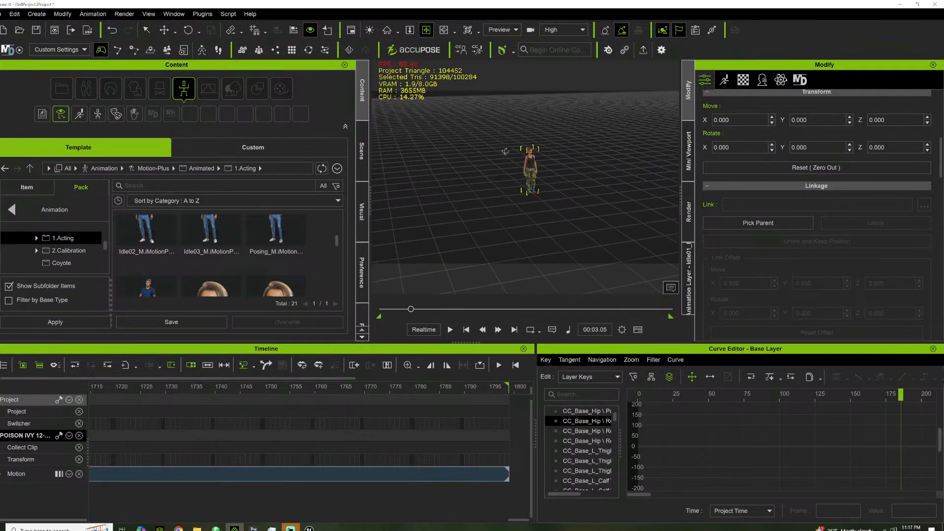
{"action": "right_click_drag", "start_coordinate": [504, 150], "coordinate": [495, 179]}
{"action": "scroll", "coordinate": [498, 163], "scroll_direction": "down", "scroll_amount": 3}
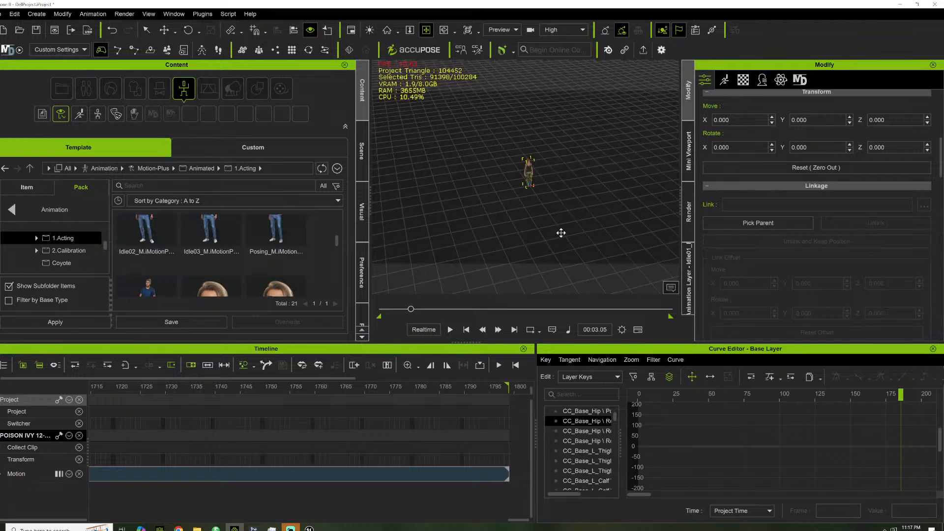
{"action": "left_click_drag", "start_coordinate": [506, 221], "coordinate": [502, 236]}
{"action": "right_click_drag", "start_coordinate": [501, 236], "coordinate": [505, 185]}
{"action": "scroll", "coordinate": [512, 185], "scroll_direction": "up", "scroll_amount": 4}
{"action": "scroll", "coordinate": [517, 183], "scroll_direction": "up", "scroll_amount": 2}
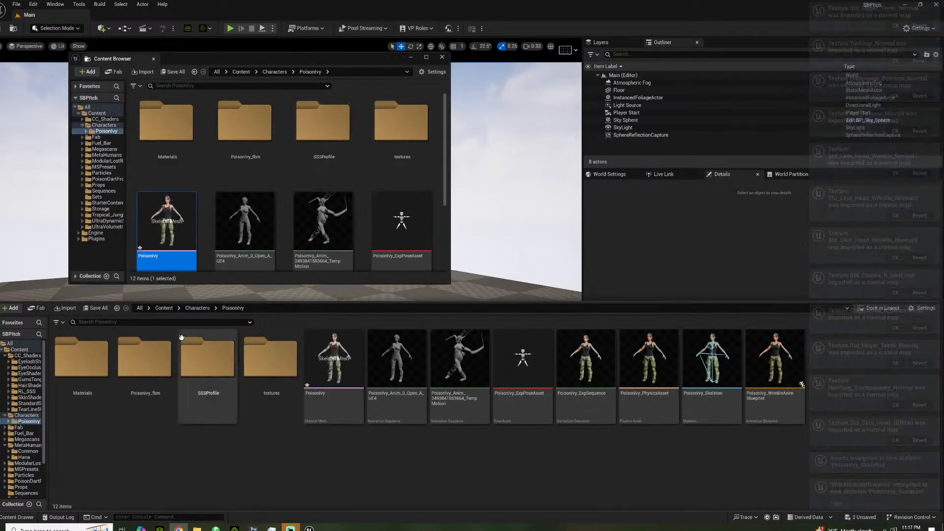
Open the imported PoisonIvy TempMotion animation sequence and examine the character's arms and hands at about frame 487
{"action": "left_click", "coordinate": [473, 378]}
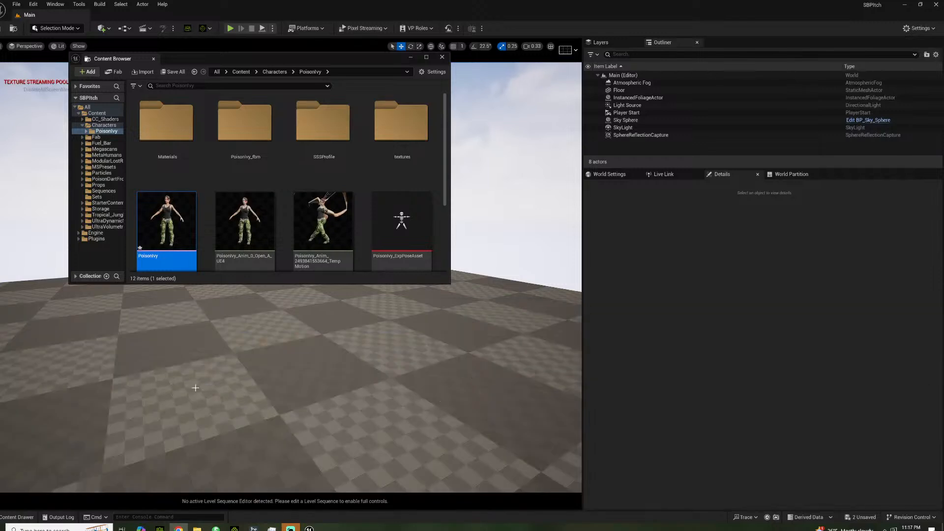
{"action": "double_click", "coordinate": [341, 223]}
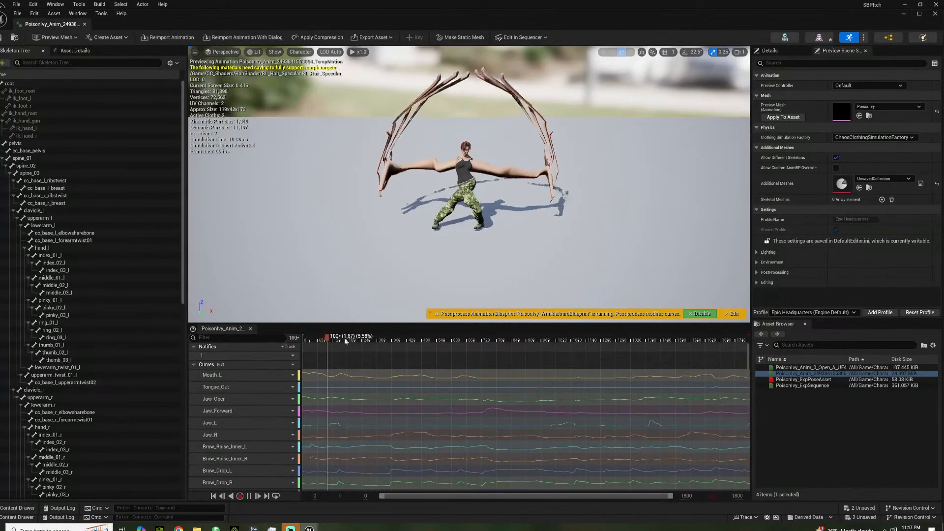
{"action": "left_click", "coordinate": [412, 341]}
{"action": "mouse_move", "coordinate": [411, 341]}
{"action": "left_mouse_down"}
{"action": "mouse_move", "coordinate": [674, 339]}
{"action": "mouse_move", "coordinate": [423, 334]}
{"action": "left_mouse_up"}
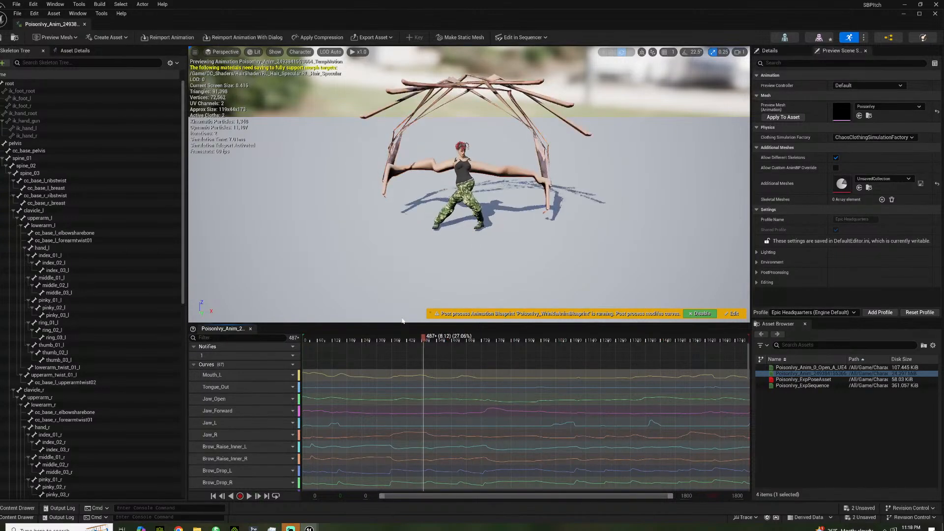
{"action": "right_click_drag", "start_coordinate": [469, 197], "coordinate": [442, 212]}
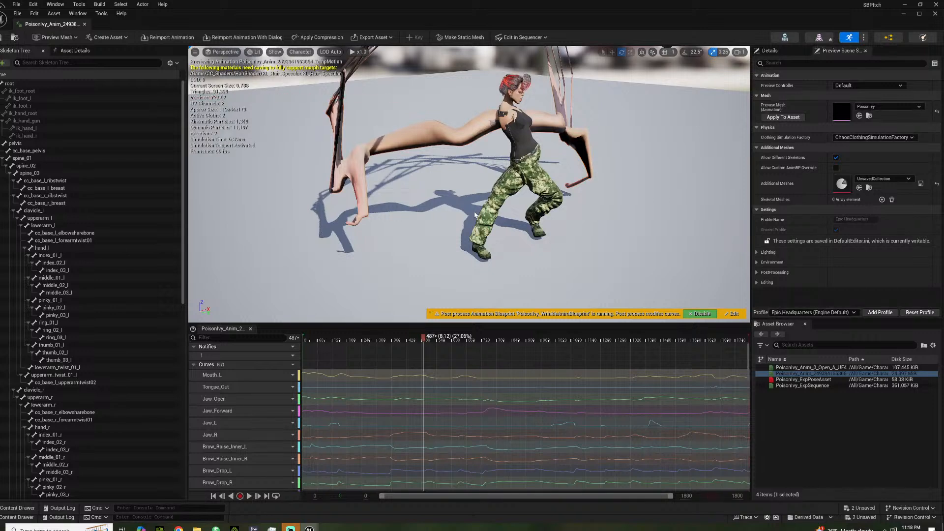
Close the Unreal Editor, saving the PoisonIvy and RL_Hair_Specular assets
{"action": "left_click", "coordinate": [936, 5]}
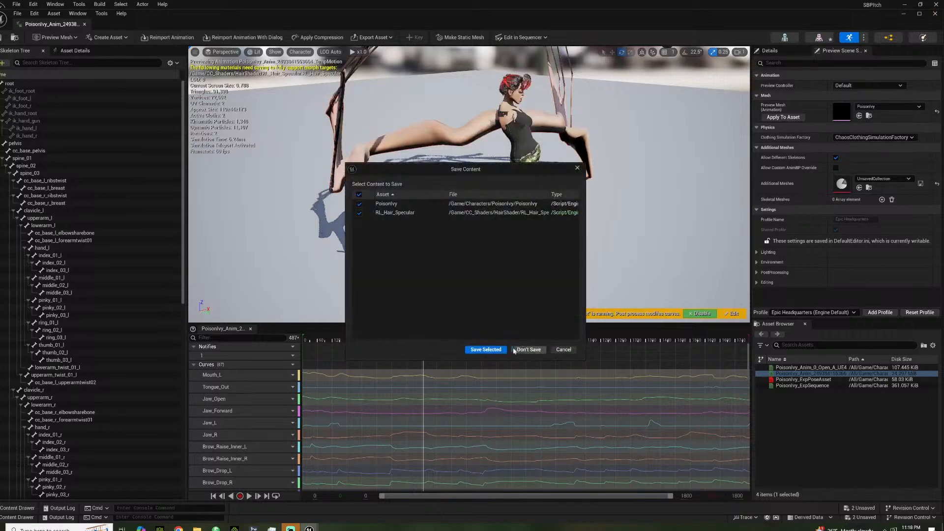
{"action": "left_click", "coordinate": [498, 350]}
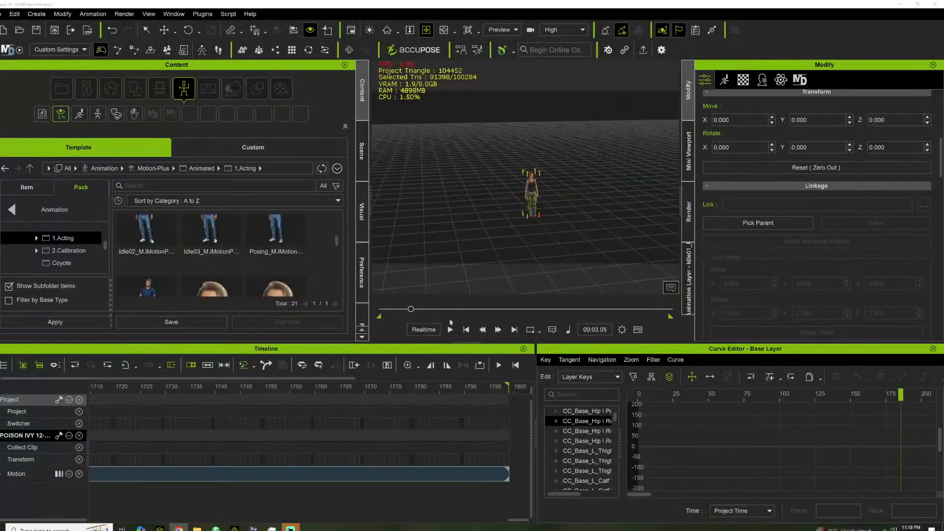
Remove the object animation from the Poison Ivy character in iClone and return the playhead to the first frame
{"action": "scroll", "coordinate": [482, 201], "scroll_direction": "up", "scroll_amount": 6}
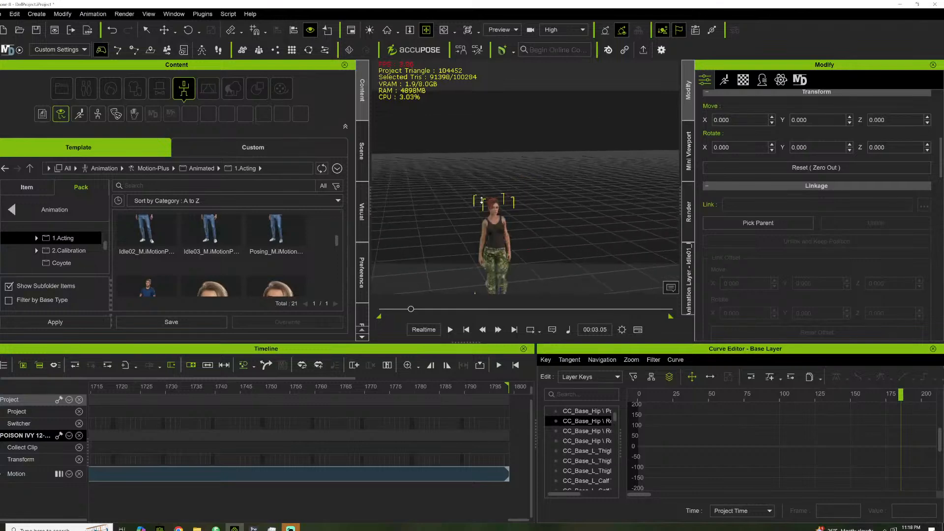
{"action": "middle_click_drag", "start_coordinate": [481, 201], "coordinate": [471, 207]}
{"action": "right_click", "coordinate": [479, 192]}
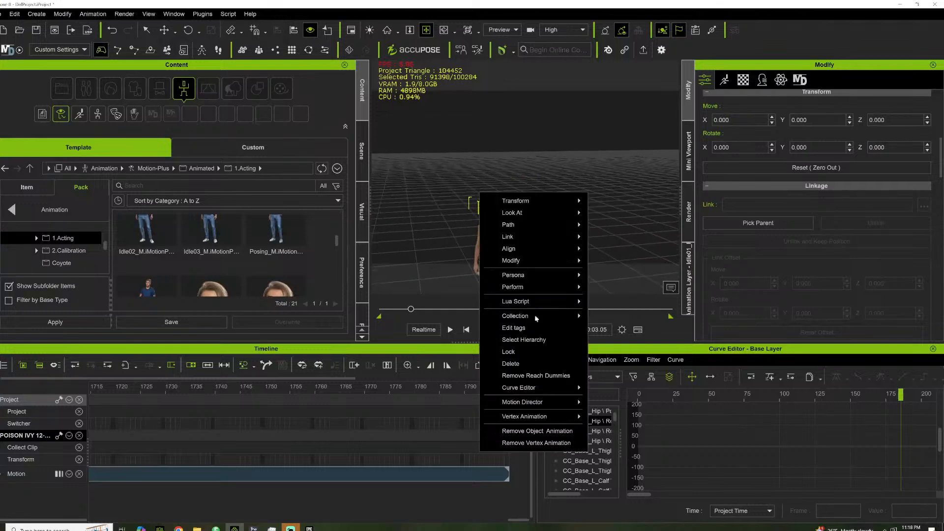
{"action": "left_click", "coordinate": [535, 432]}
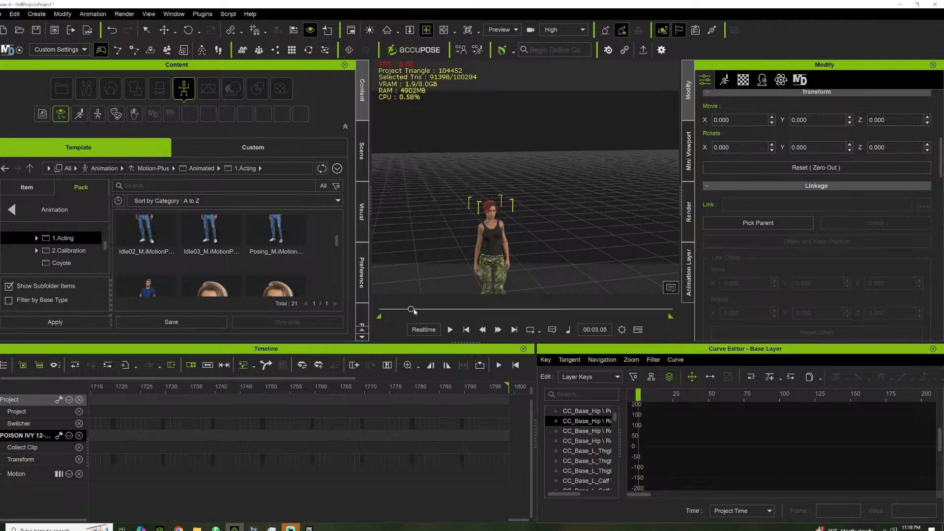
{"action": "left_click", "coordinate": [378, 310]}
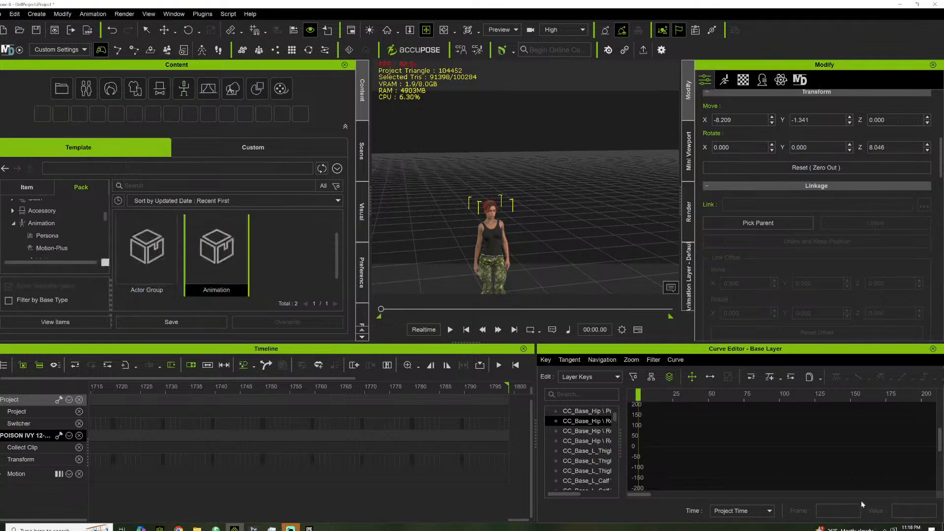
Open the Epic Games Launcher, launch the SBPitch project from the Unreal Engine library, and minimize the launcher
{"action": "left_click", "coordinate": [885, 529]}
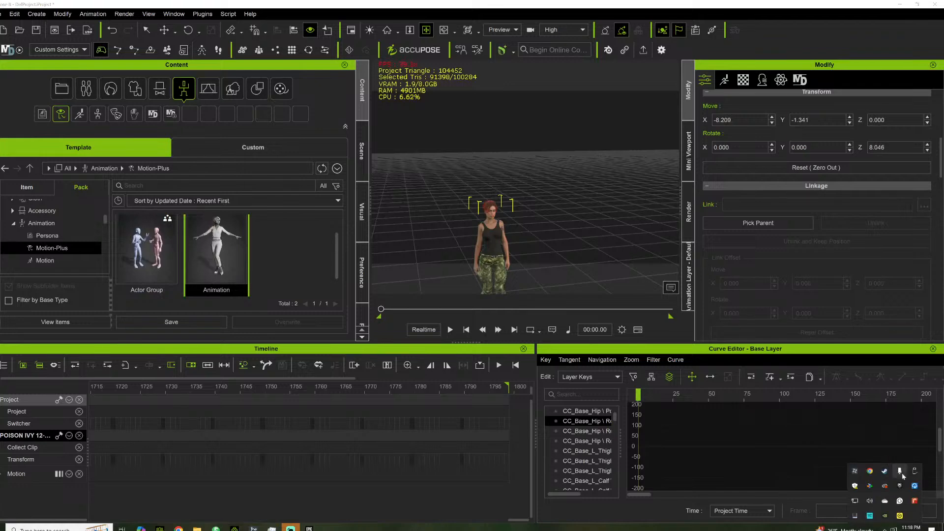
{"action": "right_click", "coordinate": [899, 487]}
{"action": "left_click", "coordinate": [892, 448]}
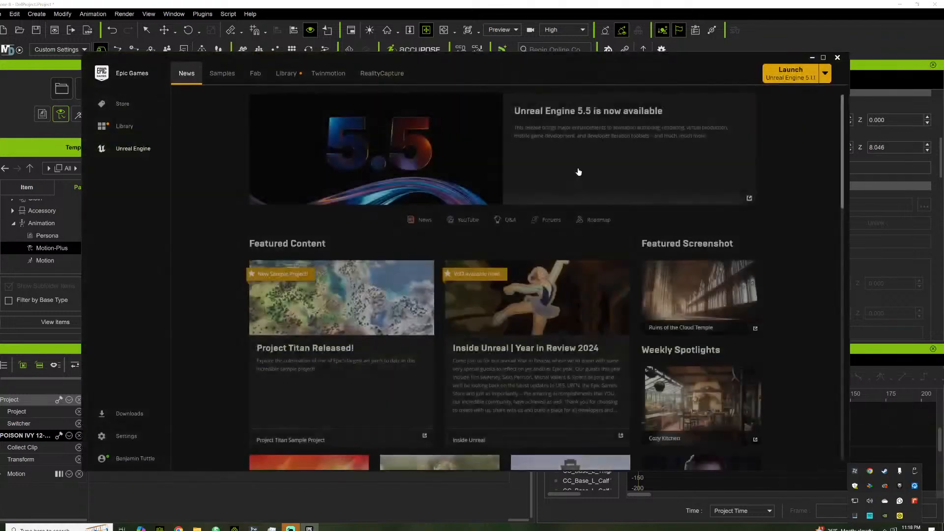
{"action": "left_click", "coordinate": [286, 72]}
{"action": "scroll", "coordinate": [375, 169], "scroll_direction": "down", "scroll_amount": 6}
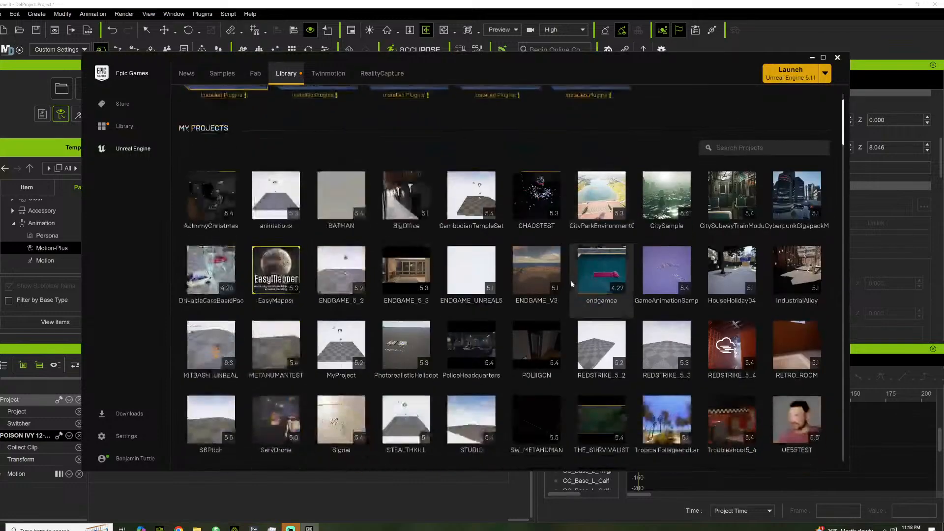
{"action": "scroll", "coordinate": [541, 354], "scroll_direction": "down", "scroll_amount": 3}
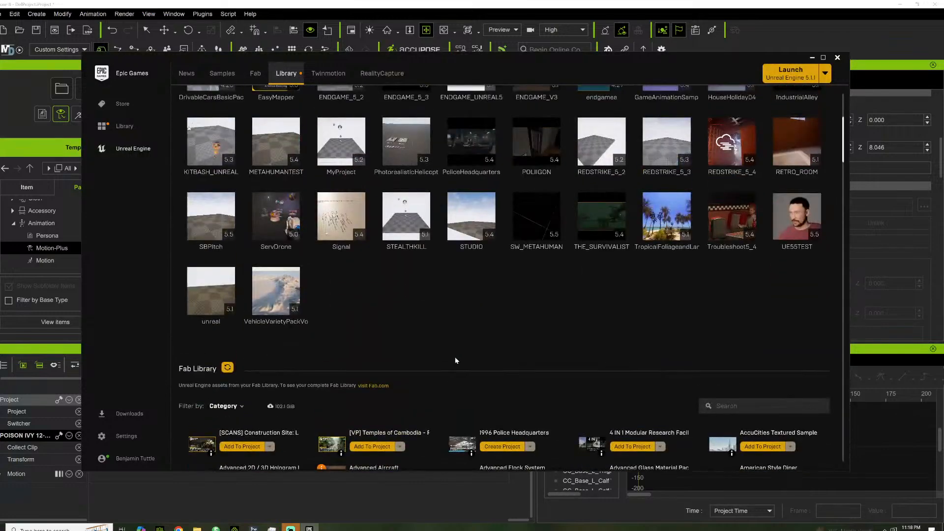
{"action": "scroll", "coordinate": [453, 360], "scroll_direction": "up", "scroll_amount": 1}
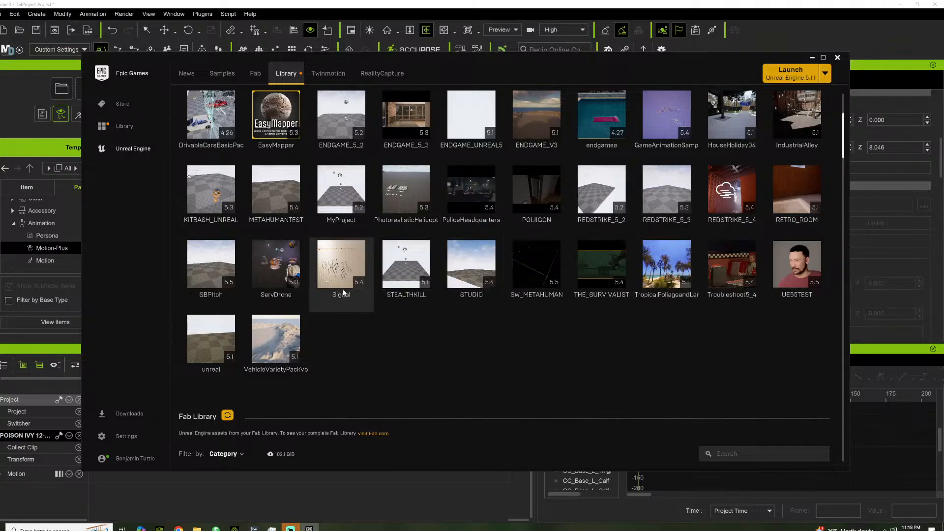
{"action": "double_click", "coordinate": [212, 265]}
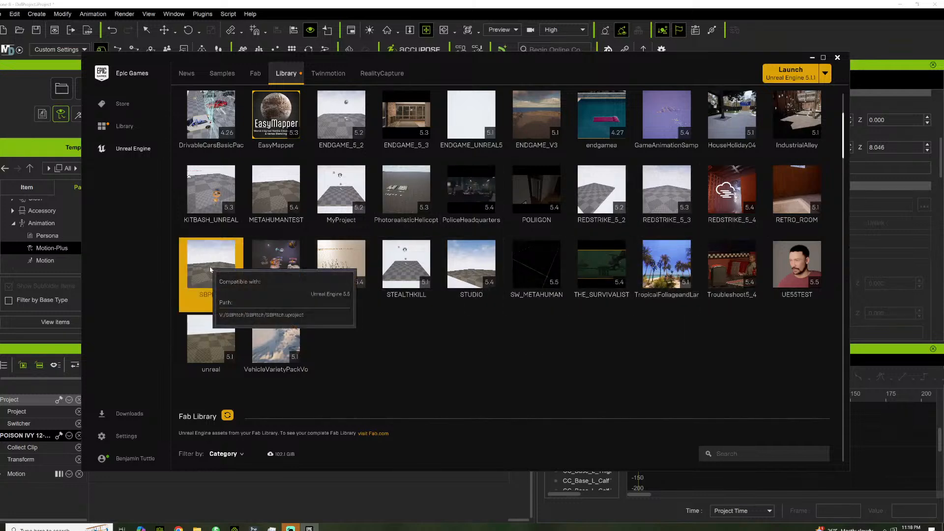
{"action": "left_click", "coordinate": [811, 58]}
Remove the object animation from the Poison Ivy character in iClone again and scrub the timeline to check her pose
{"action": "left_click_drag", "start_coordinate": [488, 182], "coordinate": [498, 117]}
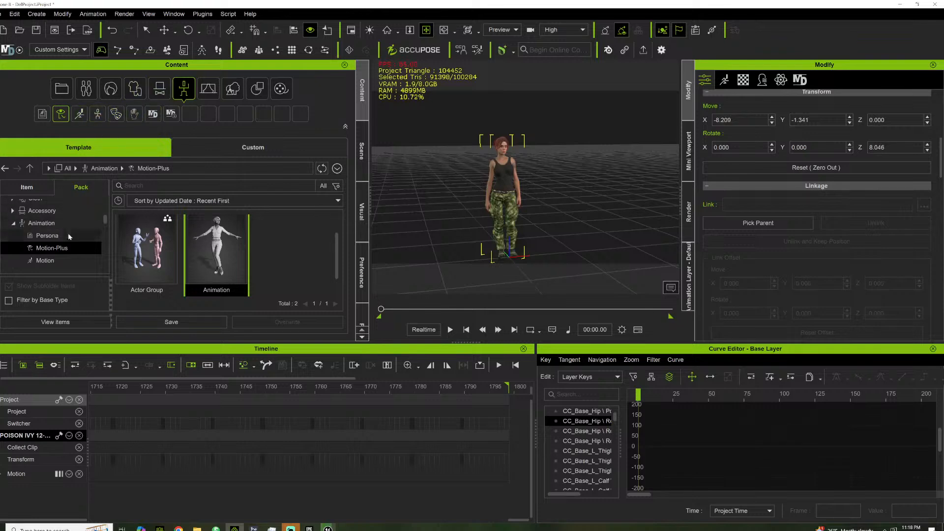
{"action": "right_click", "coordinate": [466, 139]}
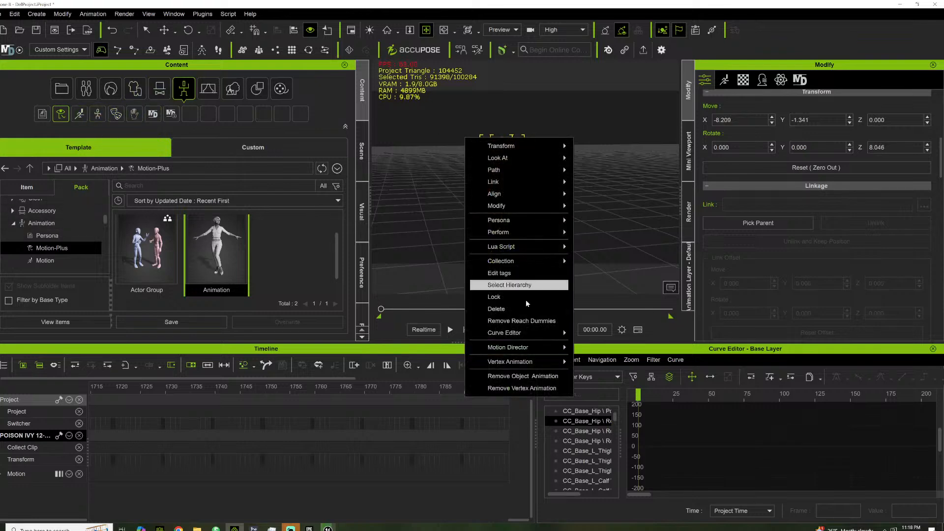
{"action": "left_click", "coordinate": [526, 371]}
{"action": "left_click", "coordinate": [396, 310]}
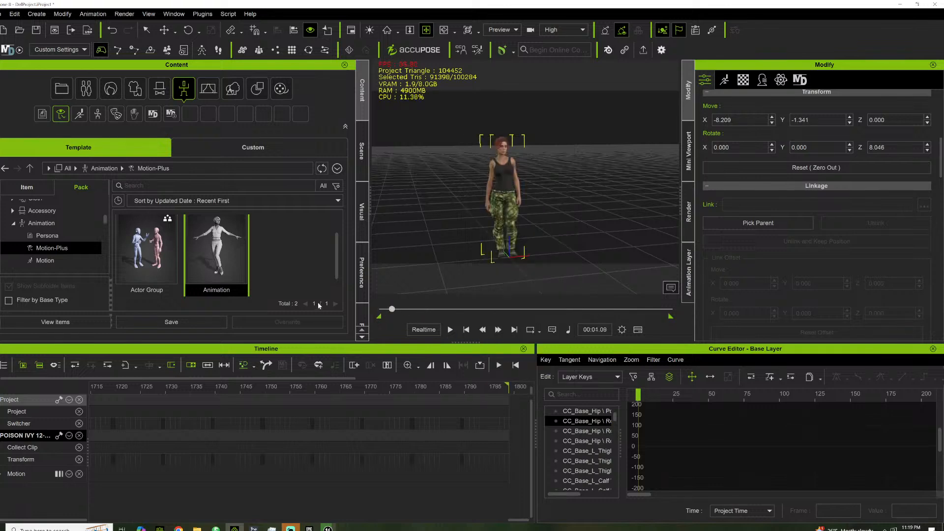
Apply the Agent Leap Over motion from the Lady Agent motion pack to the Poison Ivy character
{"action": "left_click", "coordinate": [45, 260]}
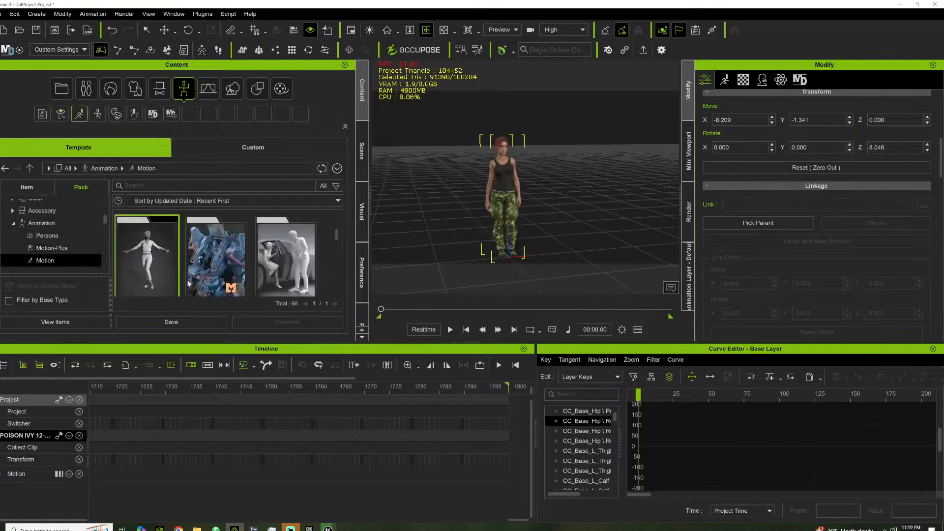
{"action": "scroll", "coordinate": [185, 260], "scroll_direction": "down", "scroll_amount": 10}
{"action": "scroll", "coordinate": [221, 269], "scroll_direction": "up", "scroll_amount": 5}
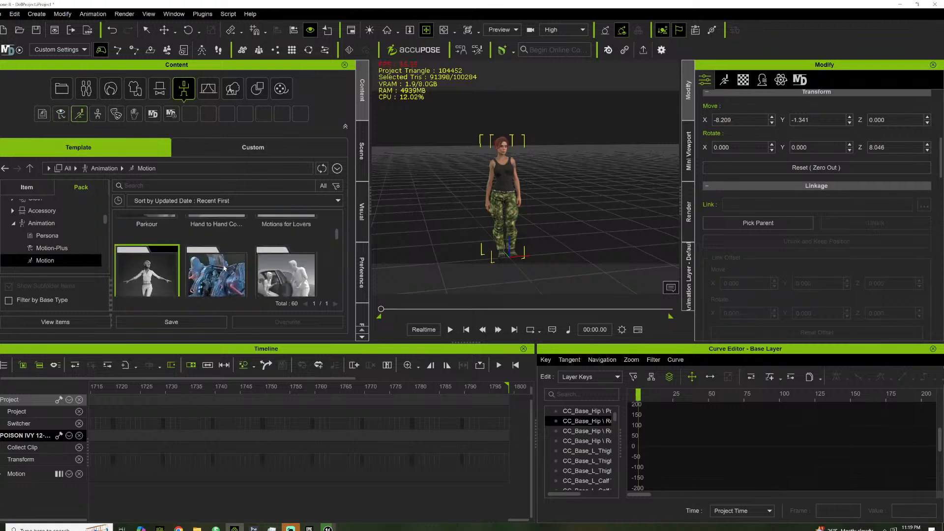
{"action": "scroll", "coordinate": [224, 269], "scroll_direction": "down", "scroll_amount": 2}
{"action": "scroll", "coordinate": [228, 266], "scroll_direction": "down", "scroll_amount": 2}
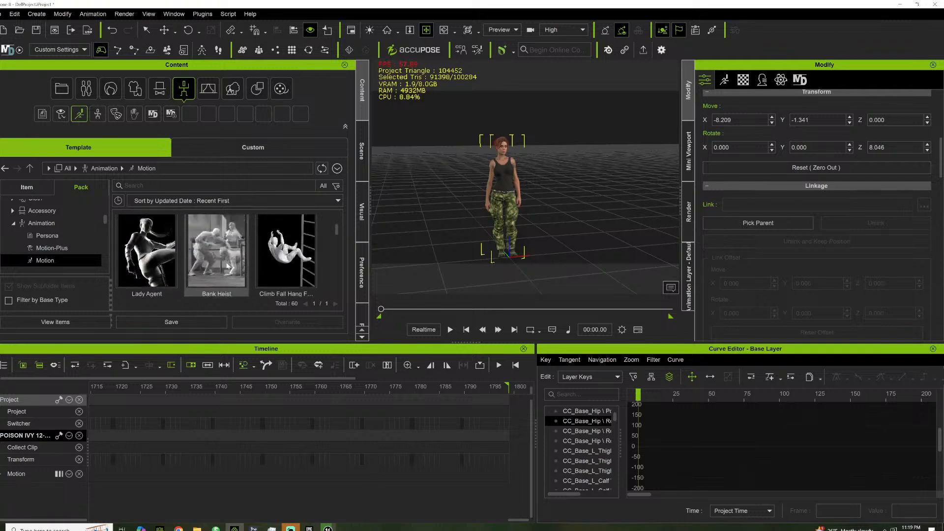
{"action": "double_click", "coordinate": [192, 265]}
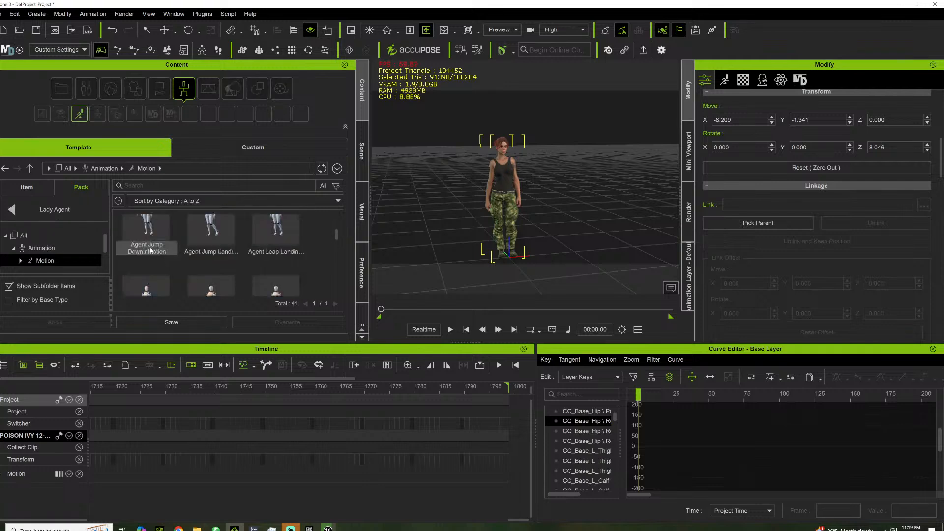
{"action": "scroll", "coordinate": [259, 259], "scroll_direction": "down", "scroll_amount": 1}
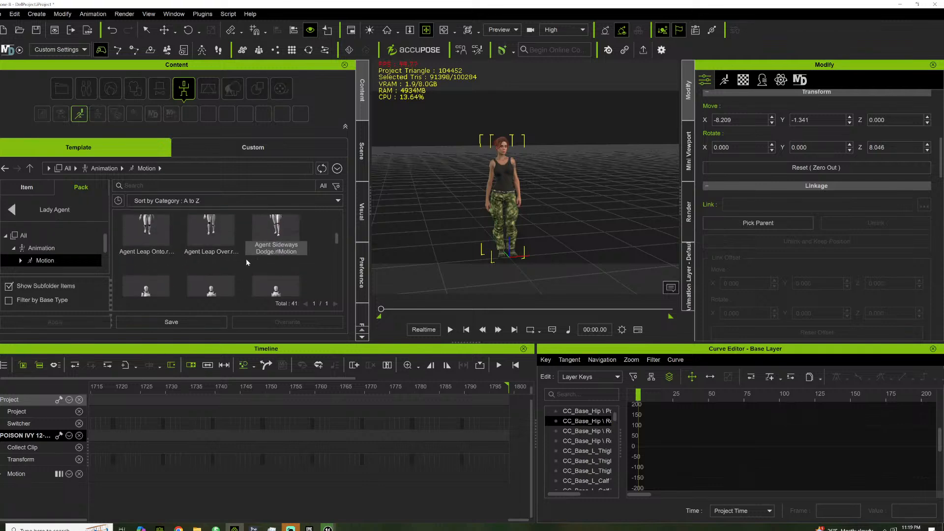
{"action": "left_click_drag", "start_coordinate": [219, 252], "coordinate": [492, 185]}
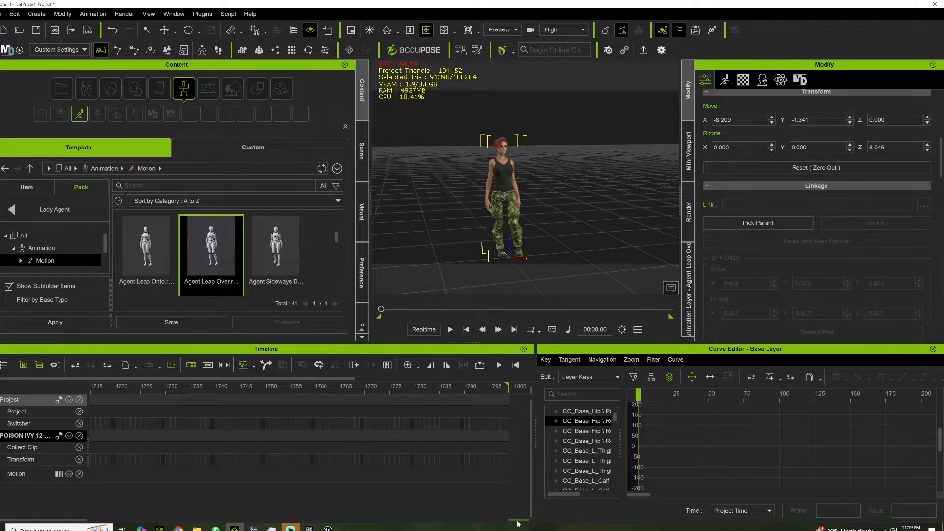
Set the end of the playback range to frame 309, where Poison Ivy's motion clip ends
{"action": "left_click_drag", "start_coordinate": [142, 520], "coordinate": [168, 522]}
{"action": "left_click", "coordinate": [270, 391]}
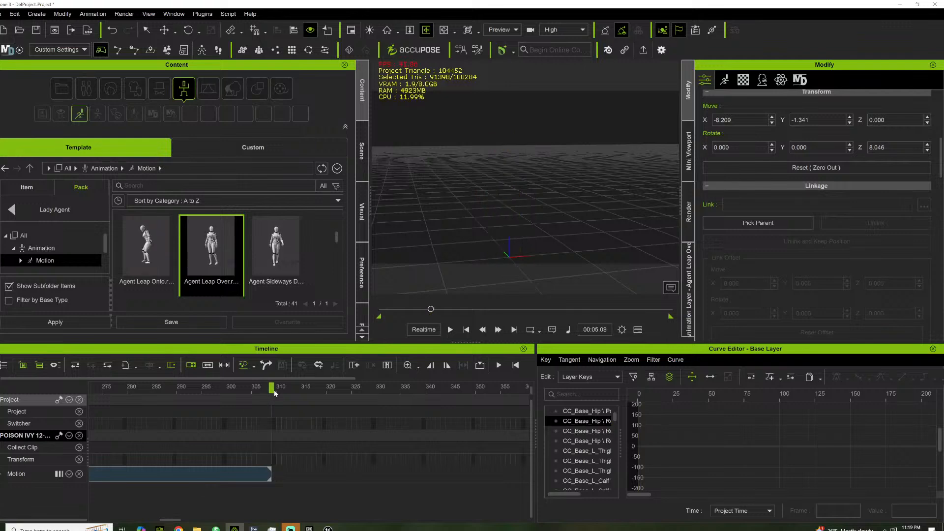
{"action": "left_click", "coordinate": [447, 365]}
Scrub and play the Agent Leap Over animation, examining Poison Ivy's movement from several angles
{"action": "left_click_drag", "start_coordinate": [431, 311], "coordinate": [409, 310]}
{"action": "scroll", "coordinate": [446, 213], "scroll_direction": "down", "scroll_amount": 6}
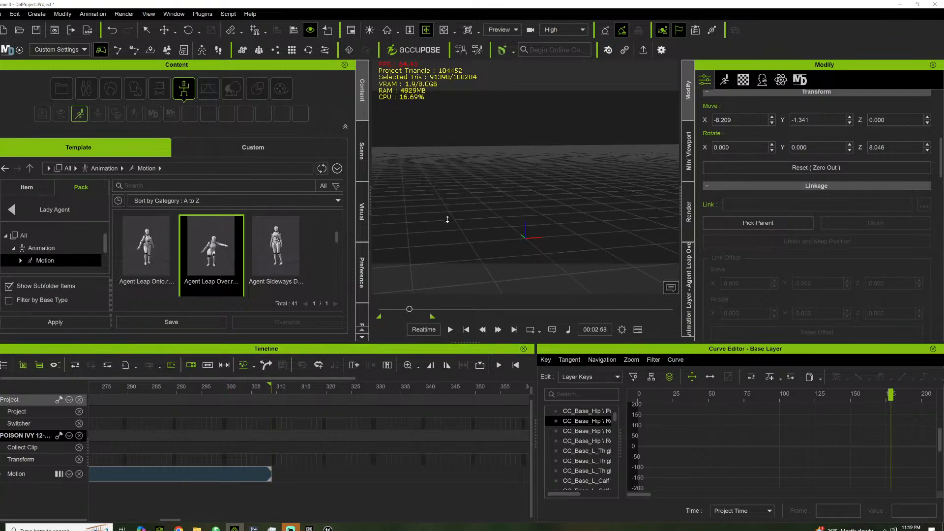
{"action": "right_click_drag", "start_coordinate": [513, 210], "coordinate": [475, 186]}
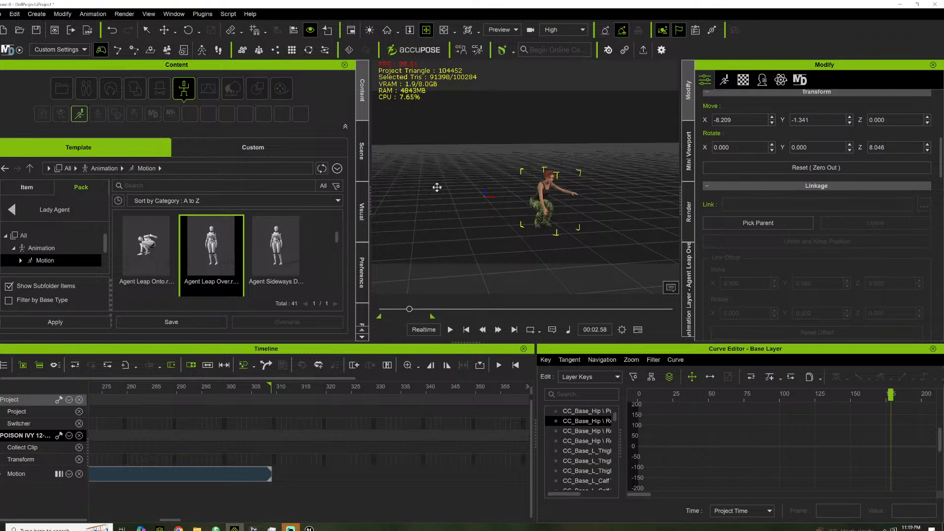
{"action": "left_click", "coordinate": [391, 310]}
{"action": "right_click_drag", "start_coordinate": [437, 214], "coordinate": [463, 217]}
{"action": "key", "text": "space"}
{"action": "right_click_drag", "start_coordinate": [531, 234], "coordinate": [375, 245]}
{"action": "key", "text": "space"}
{"action": "scroll", "coordinate": [462, 240], "scroll_direction": "up", "scroll_amount": 3}
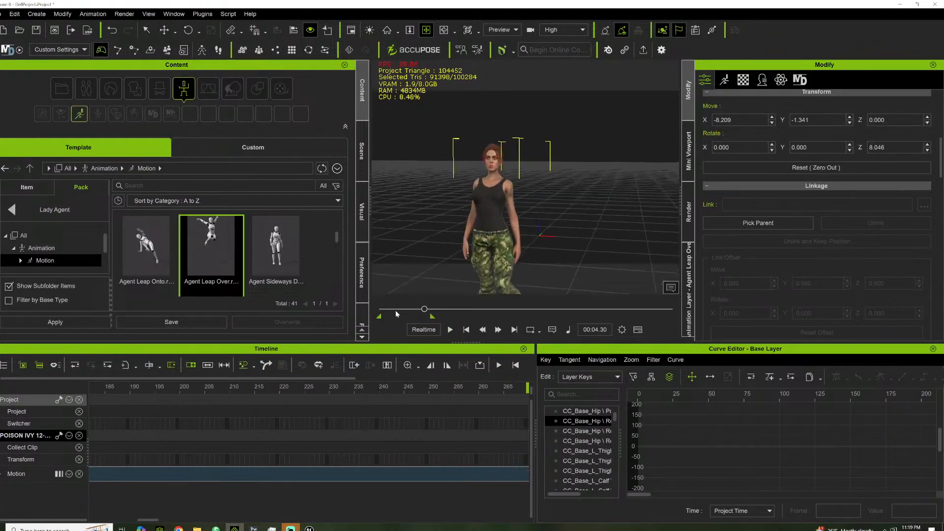
{"action": "key", "text": "space"}
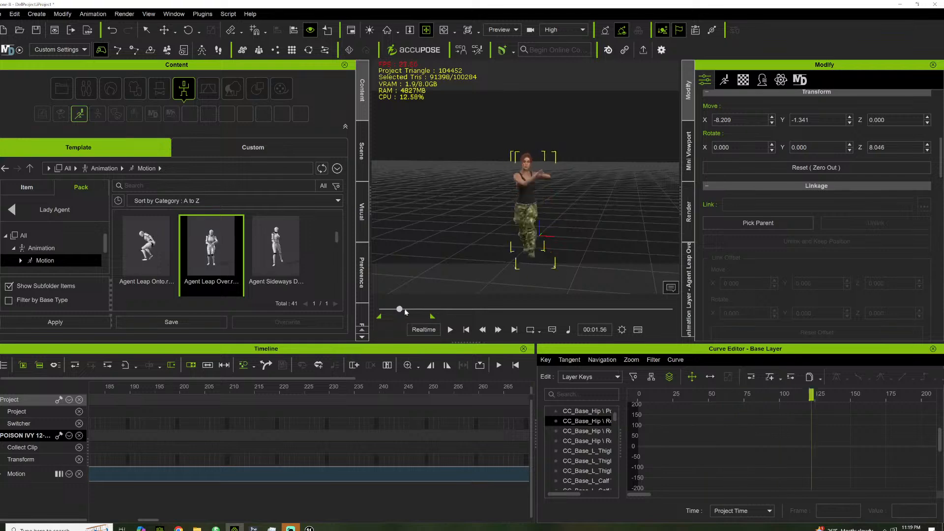
{"action": "right_click_drag", "start_coordinate": [474, 237], "coordinate": [405, 221]}
{"action": "scroll", "coordinate": [438, 211], "scroll_direction": "down", "scroll_amount": 4}
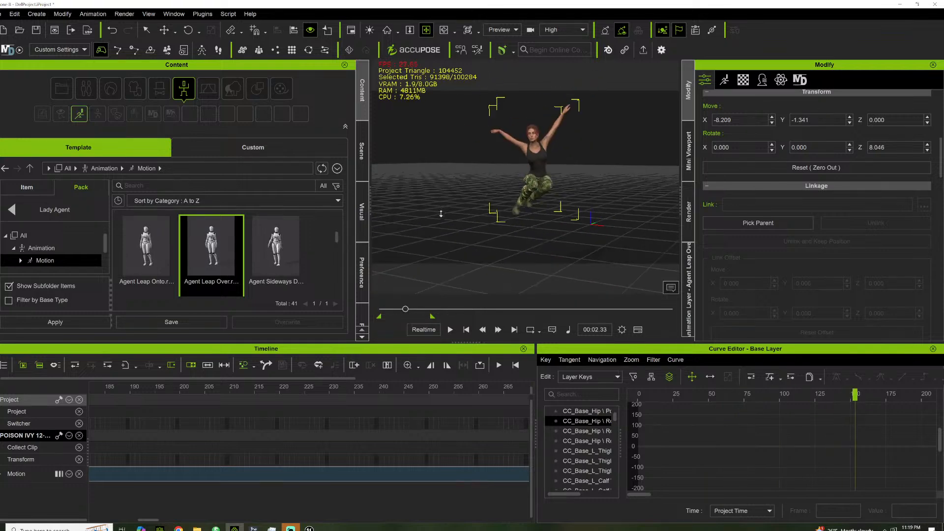
{"action": "right_click_drag", "start_coordinate": [483, 170], "coordinate": [480, 249]}
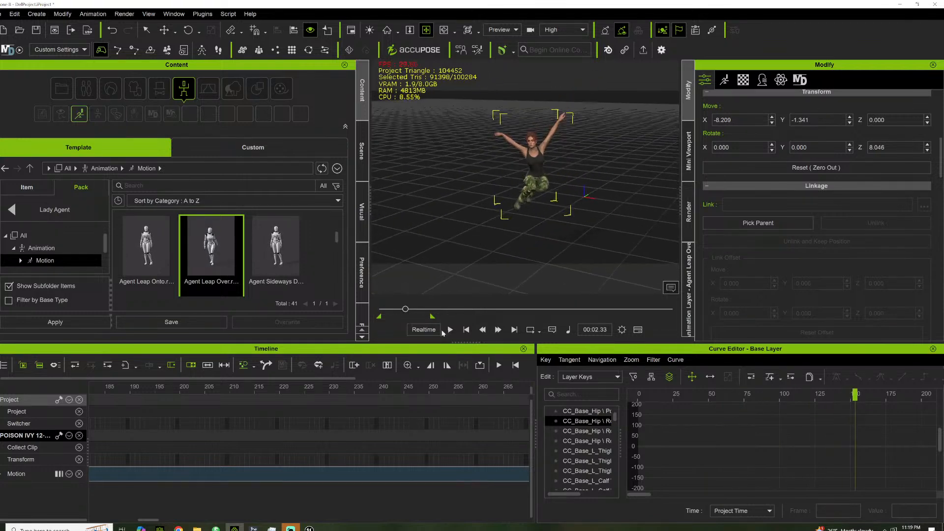
{"action": "key", "text": "space"}
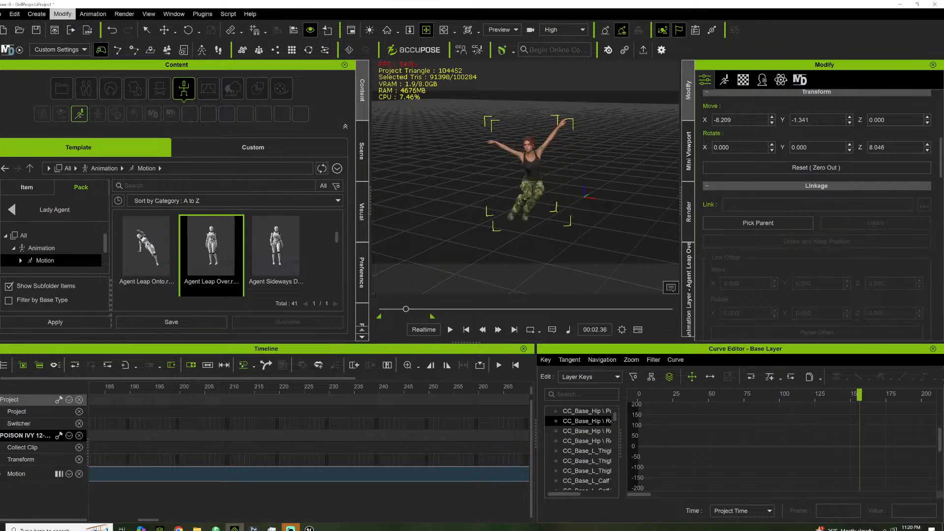
Set up an FBX export of the Poison Ivy character with the frame rate set to 60 FPS
{"action": "left_click", "coordinate": [2, 14]}
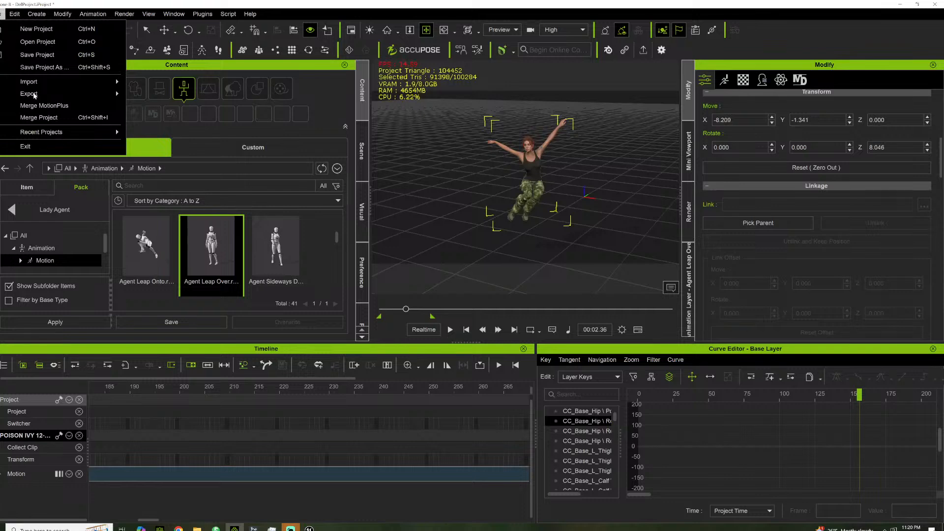
{"action": "mouse_move", "coordinate": [35, 95]}
{"action": "left_click", "coordinate": [146, 106]}
{"action": "left_click", "coordinate": [563, 112]}
{"action": "left_click", "coordinate": [482, 156]}
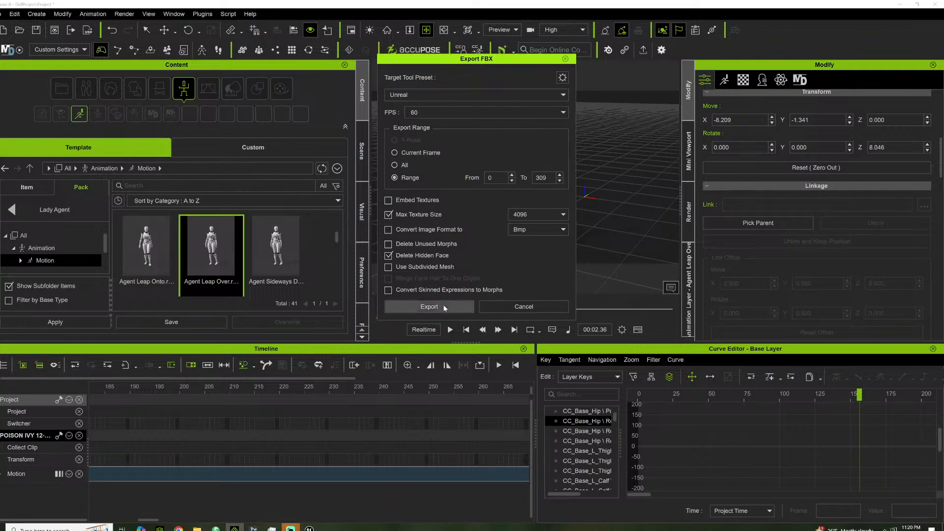
Export the FBX over frames 0 to 309 into the SBPitch Characters Ivy folder as animationte
{"action": "left_click", "coordinate": [429, 310]}
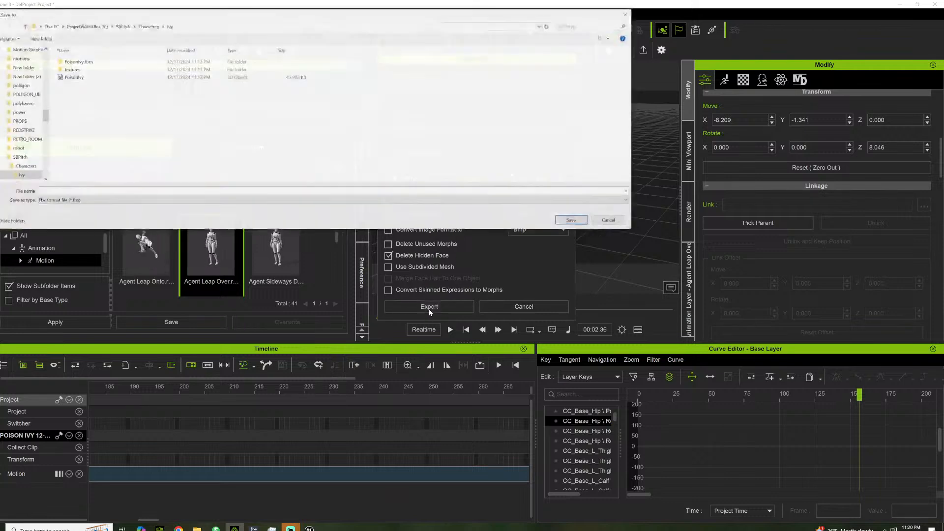
{"action": "type", "text": "animationte"}
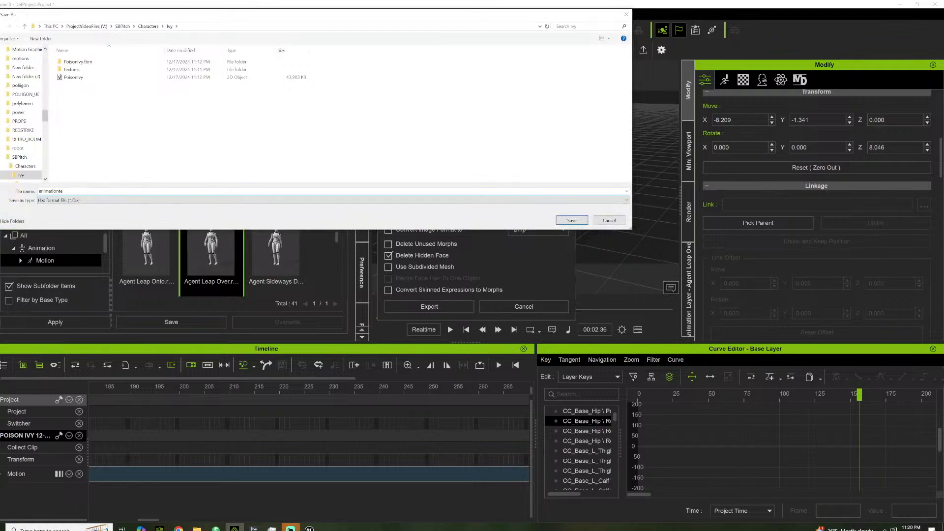
{"action": "key", "text": "Return"}
{"action": "left_click", "coordinate": [559, 301]}
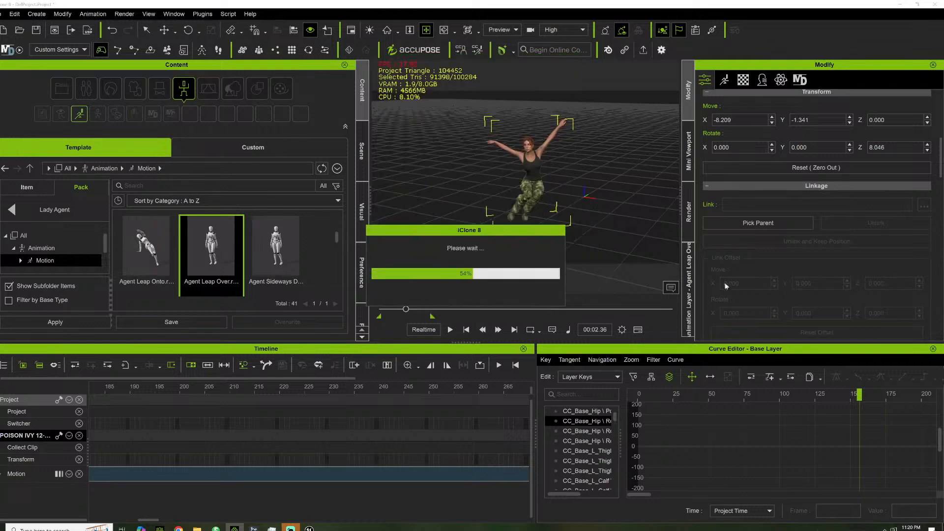
Switch to the SBPitch Unreal Editor window and open the PoisonIvy skeletal mesh
{"action": "mouse_move", "coordinate": [310, 527]}
{"action": "left_click", "coordinate": [311, 497]}
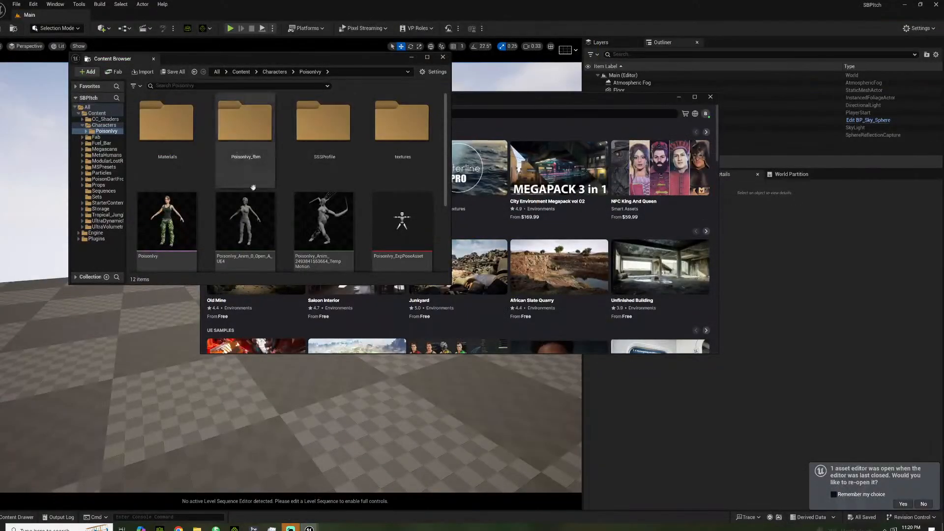
{"action": "scroll", "coordinate": [314, 207], "scroll_direction": "down", "scroll_amount": 5}
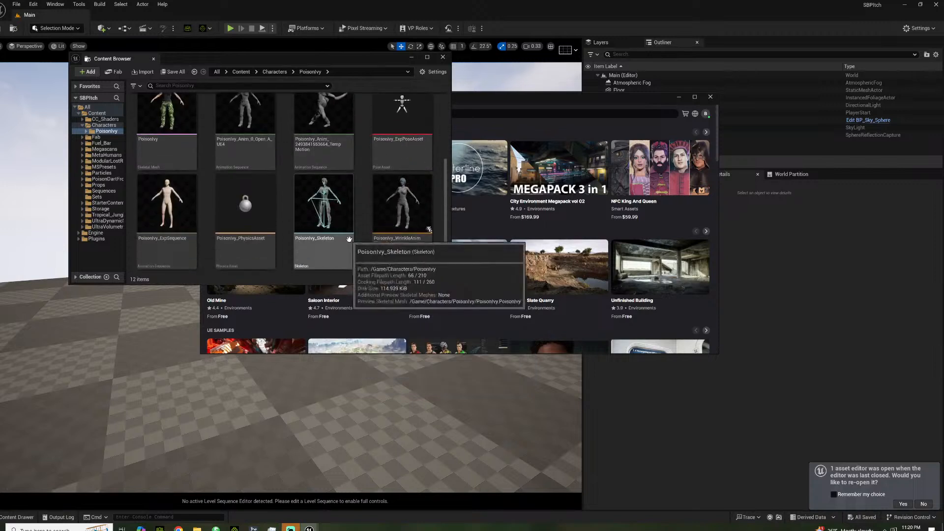
{"action": "scroll", "coordinate": [317, 236], "scroll_direction": "up", "scroll_amount": 3}
{"action": "left_click", "coordinate": [183, 162]}
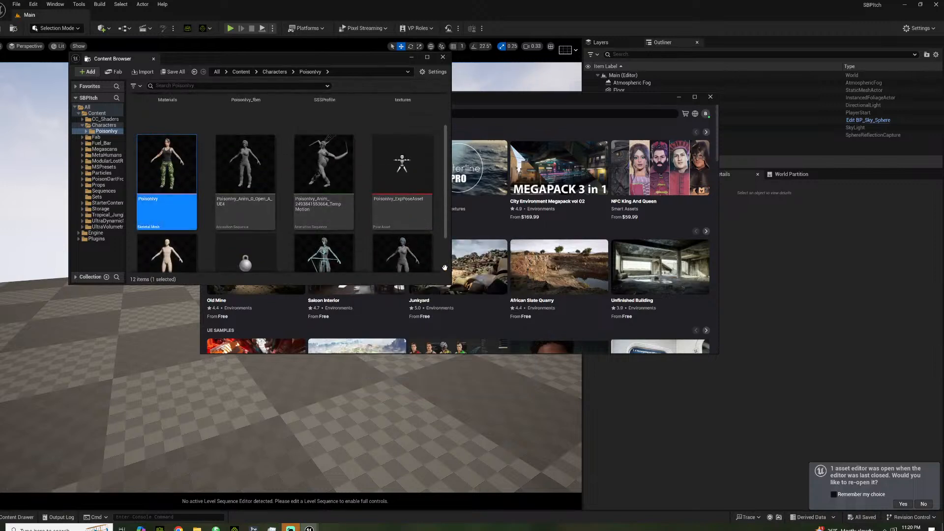
{"action": "double_click", "coordinate": [182, 192]}
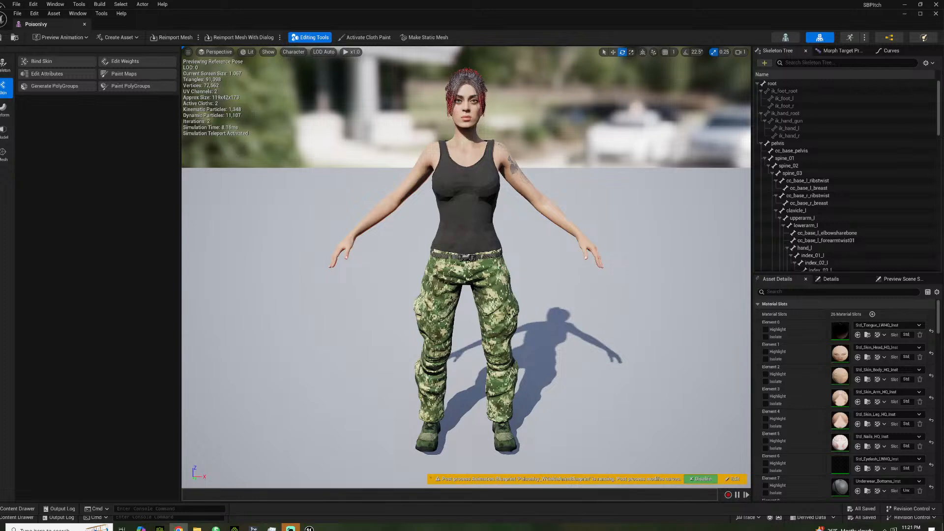
Examine the PoisonIvy mesh from the side, close its editor, and look over the remaining assets in the PoisonIvy folder
{"action": "right_click_drag", "start_coordinate": [508, 131], "coordinate": [627, 144]}
{"action": "key", "text": "w"}
{"action": "key", "text": "s"}
{"action": "key", "text": "d"}
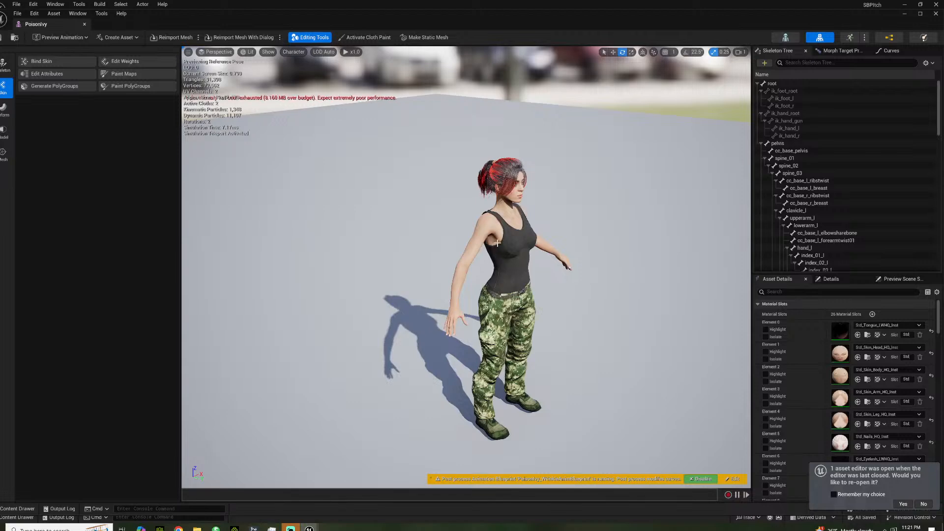
{"action": "left_click", "coordinate": [931, 17]}
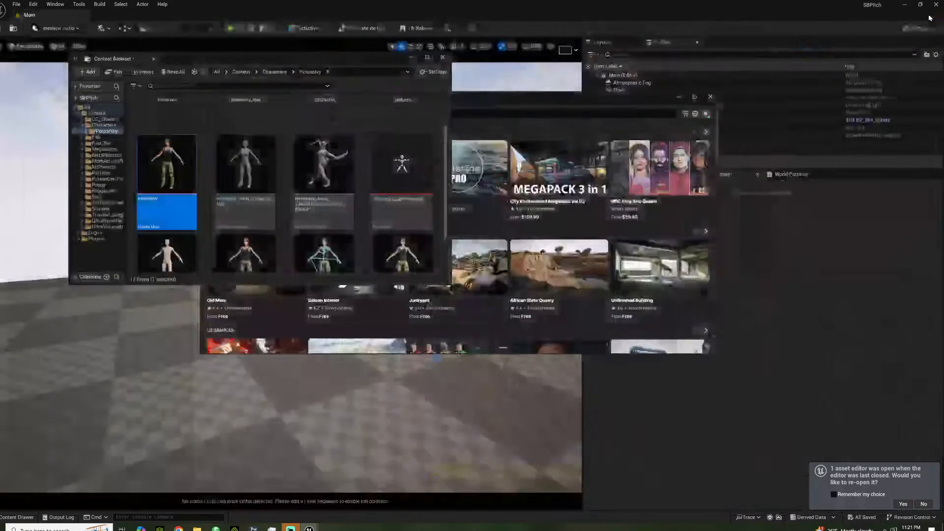
{"action": "scroll", "coordinate": [429, 229], "scroll_direction": "down", "scroll_amount": 1}
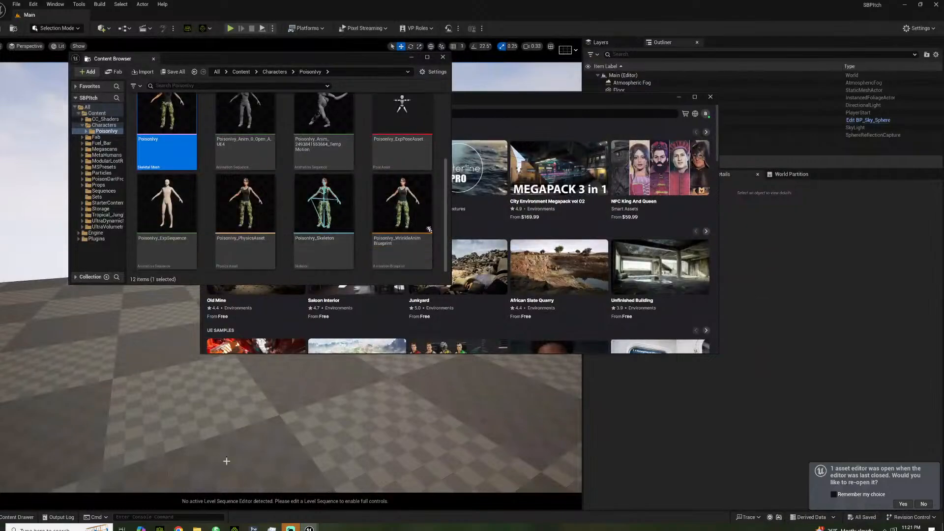
Create a folder named animationtest inside the PoisonIvy content folder of the SBPitch project and open it
{"action": "left_click", "coordinate": [234, 527]}
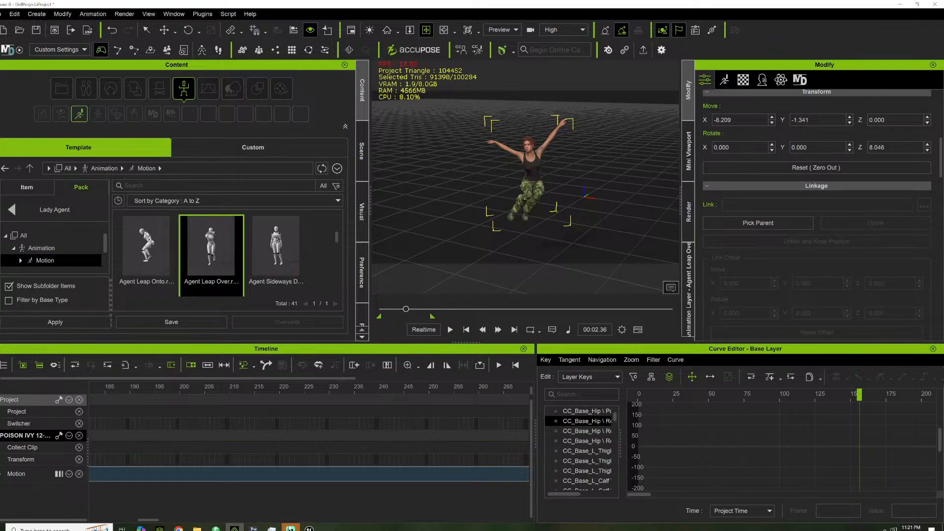
{"action": "mouse_move", "coordinate": [309, 528]}
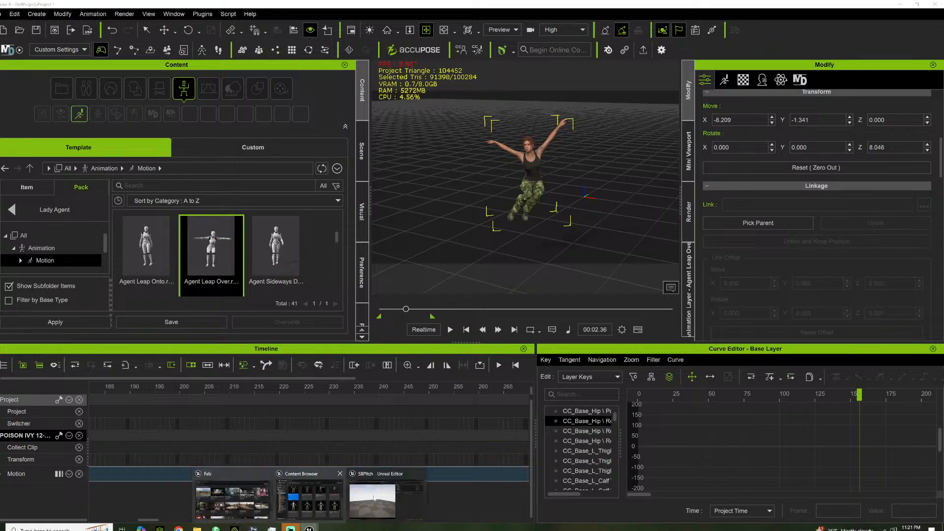
{"action": "left_click", "coordinate": [317, 491]}
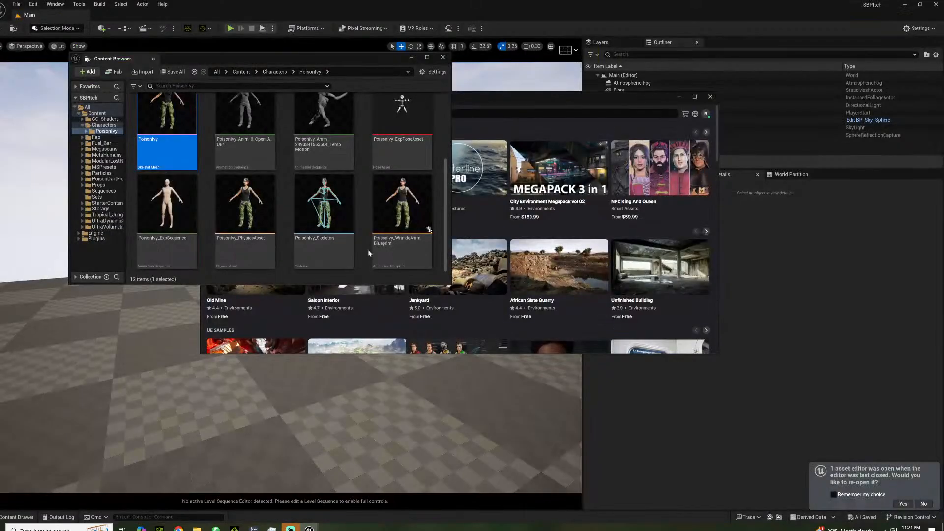
{"action": "scroll", "coordinate": [373, 221], "scroll_direction": "up", "scroll_amount": 3}
{"action": "right_click", "coordinate": [437, 190]}
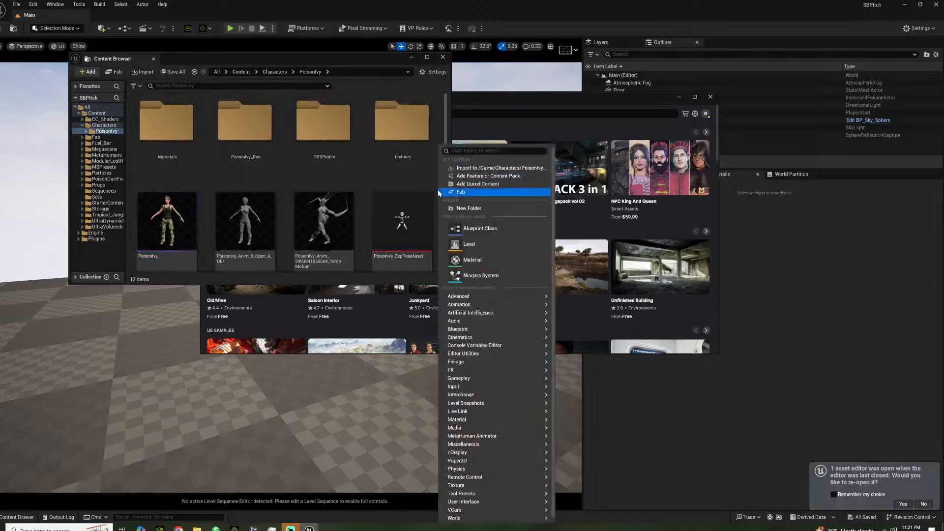
{"action": "left_click", "coordinate": [468, 208]}
{"action": "type", "text": "animationte"}
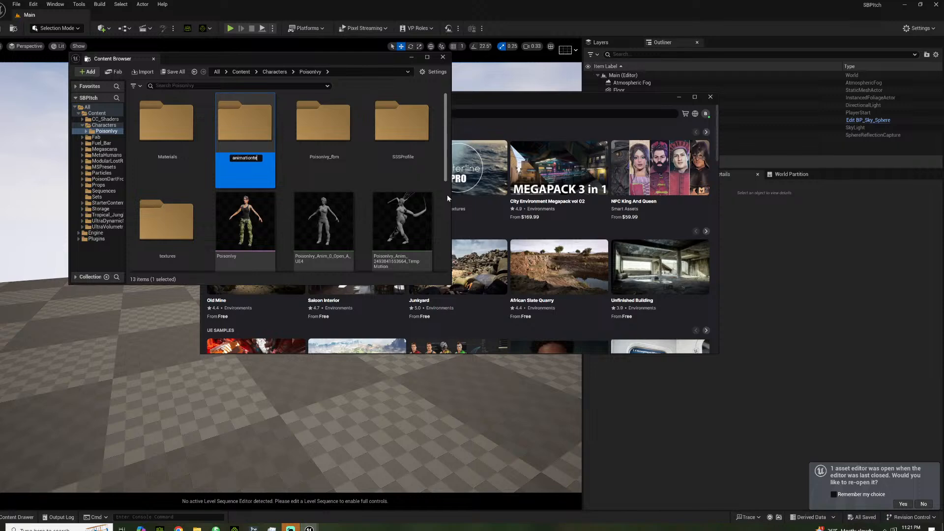
{"action": "type", "text": "st"}
{"action": "key", "text": "Return"}
{"action": "double_click", "coordinate": [163, 142]}
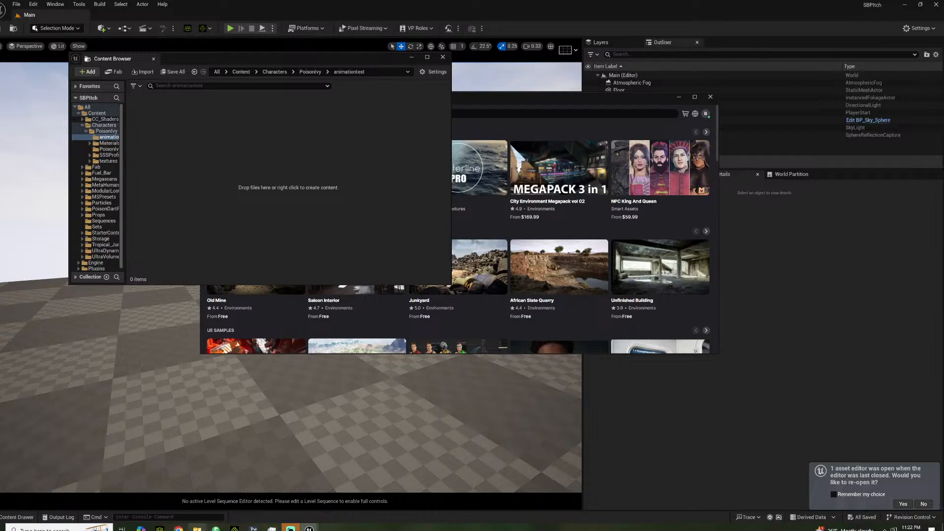
Bring the exported animation FBX into the animationtest folder with Character Creator & iClone Auto Setup using HQ Shader
{"action": "left_click", "coordinate": [196, 529]}
{"action": "left_click_drag", "start_coordinate": [437, 108], "coordinate": [258, 147]}
{"action": "left_click", "coordinate": [376, 285]}
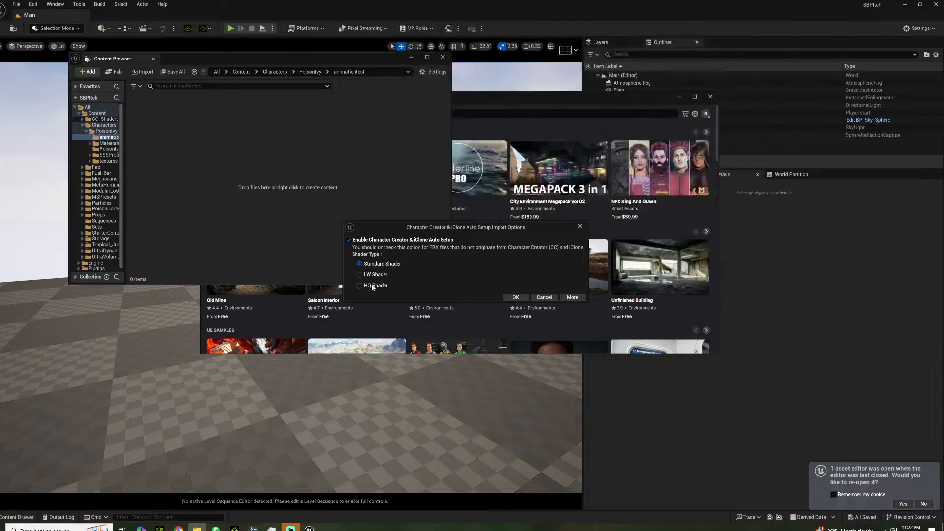
{"action": "left_click", "coordinate": [511, 296]}
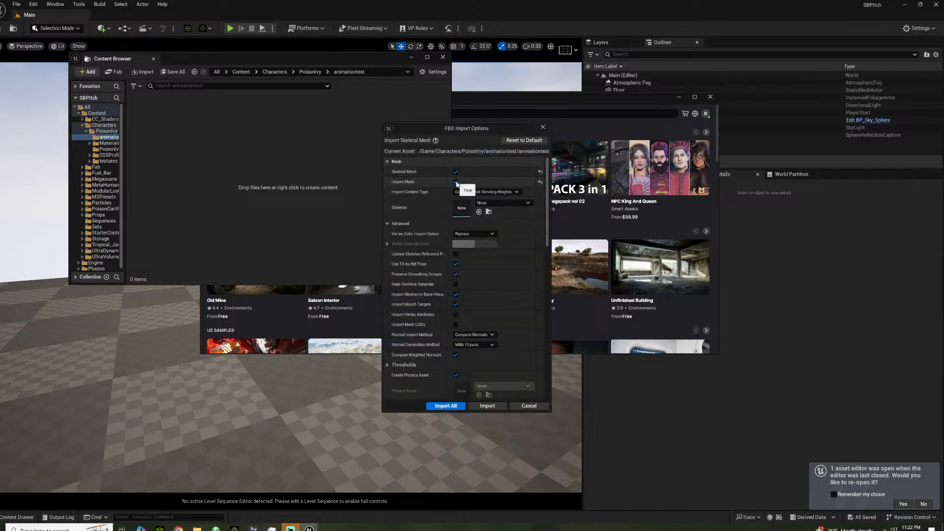
Import the FBX as animation only, with Import Mesh off and PoisonIvy_Skeleton as the skeleton
{"action": "left_click", "coordinate": [456, 182]}
{"action": "left_click", "coordinate": [502, 182]}
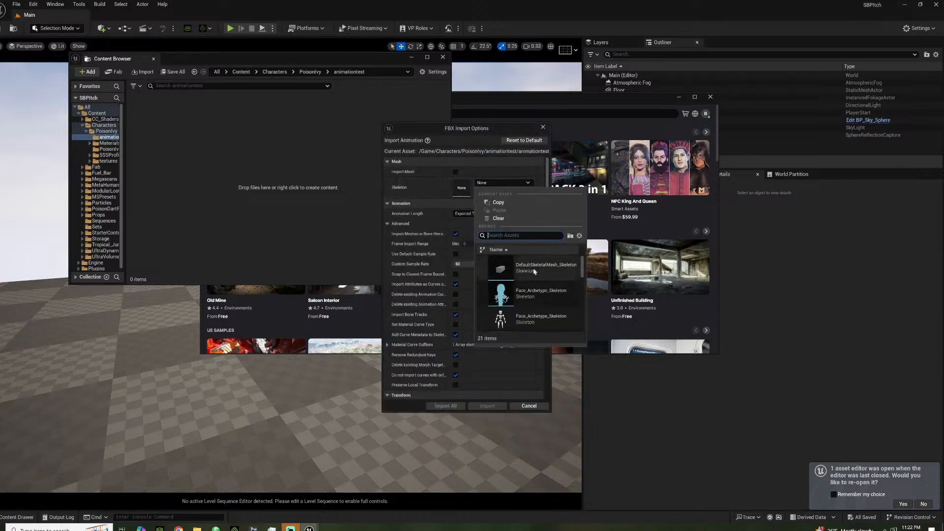
{"action": "scroll", "coordinate": [531, 275], "scroll_direction": "down", "scroll_amount": 5}
{"action": "left_click", "coordinate": [537, 309]}
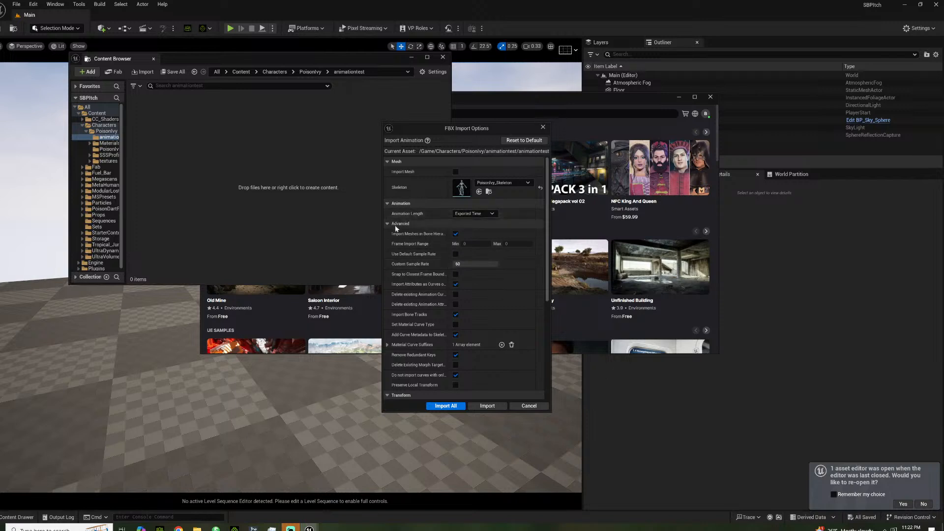
{"action": "left_click", "coordinate": [440, 409]}
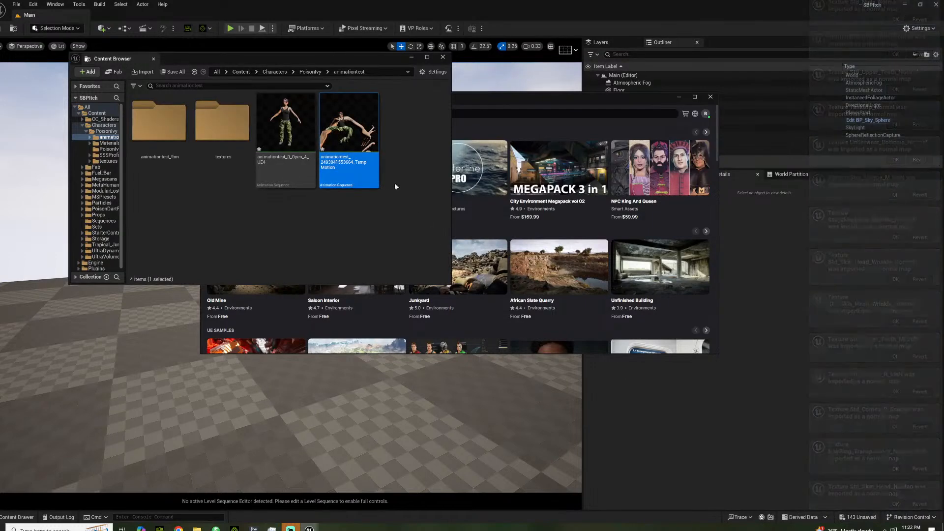
Examine the imported animationtest TempMotion sequence by playing and scrubbing it from farther back, and close its editor and the Content Browser
{"action": "mouse_move", "coordinate": [356, 122]}
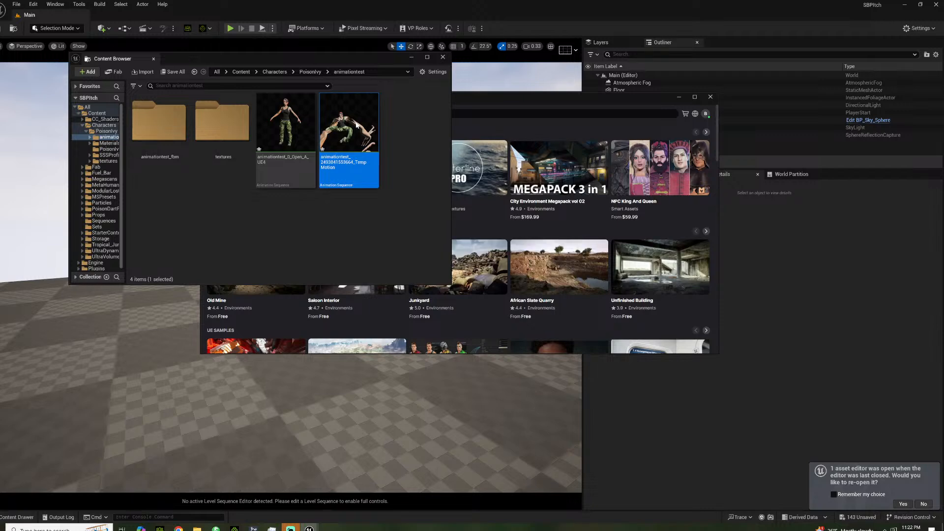
{"action": "double_click", "coordinate": [355, 119]}
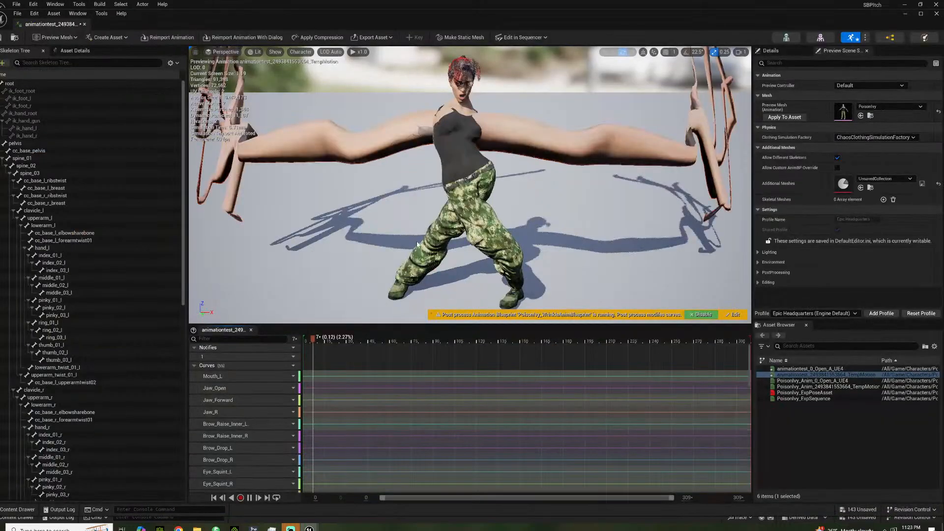
{"action": "left_click_drag", "start_coordinate": [321, 334], "coordinate": [468, 352]}
{"action": "key", "text": "s"}
{"action": "right_click_drag", "start_coordinate": [451, 228], "coordinate": [478, 226]}
{"action": "key", "text": "s"}
{"action": "key", "text": "w"}
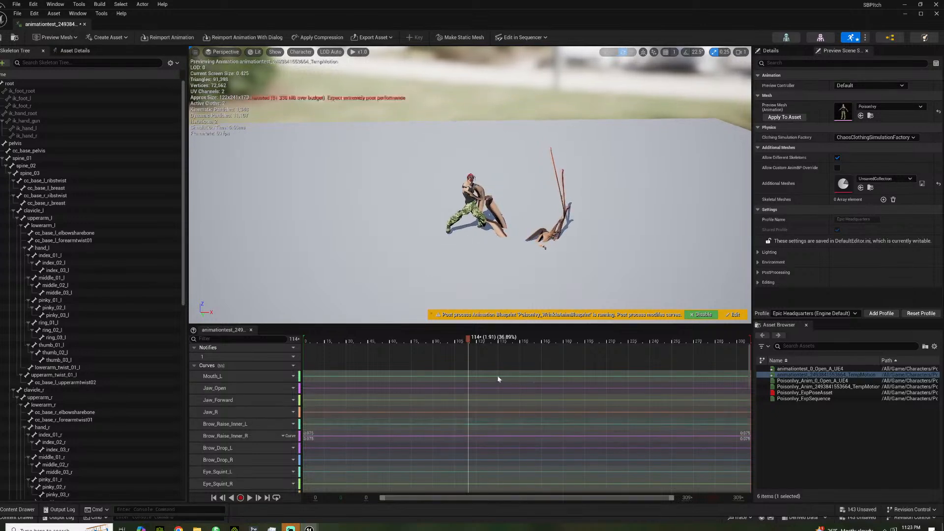
{"action": "left_click", "coordinate": [371, 339]}
{"action": "key", "text": "space"}
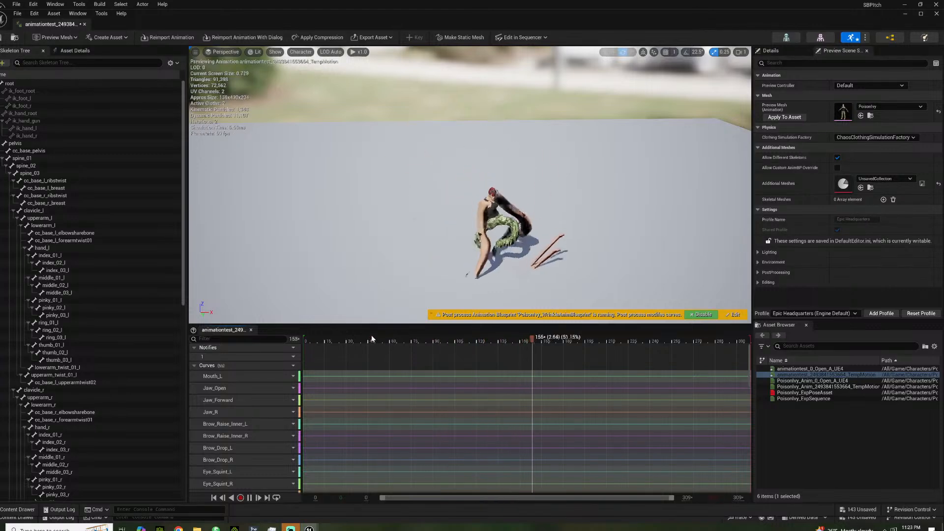
{"action": "key", "text": "space"}
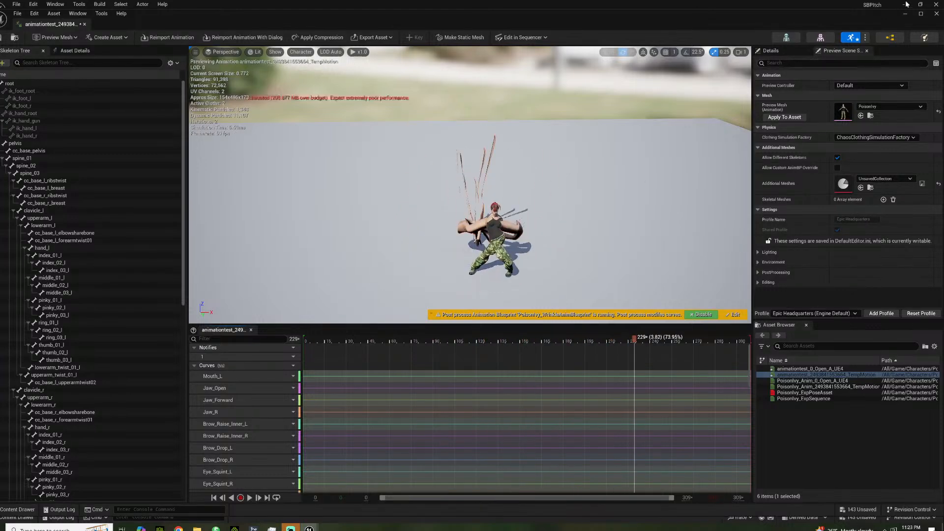
{"action": "left_click", "coordinate": [936, 14]}
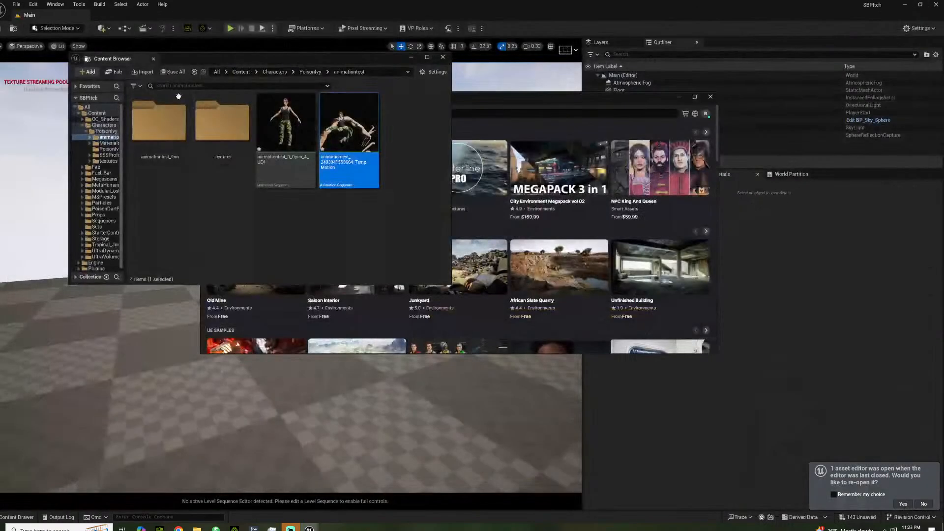
{"action": "left_click", "coordinate": [140, 127]}
{"action": "left_click", "coordinate": [339, 129], "text": "shift"}
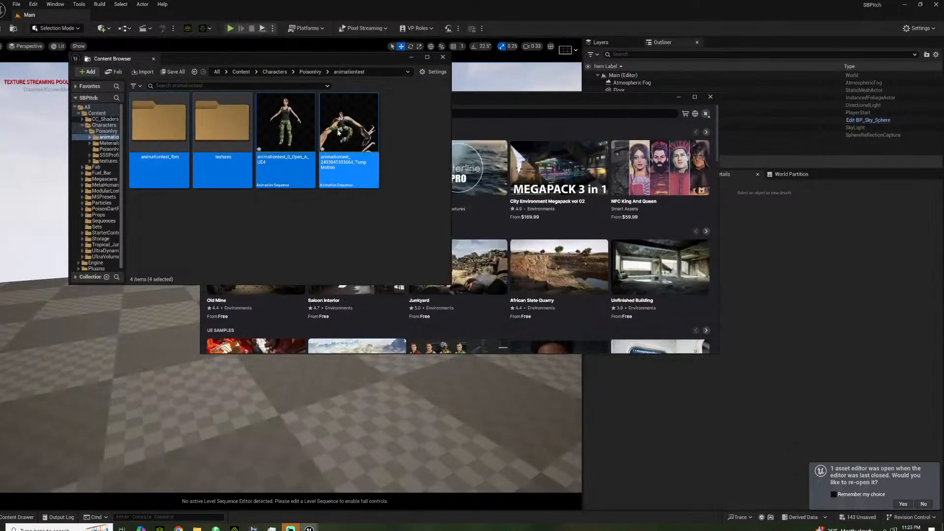
{"action": "left_click", "coordinate": [443, 57]}
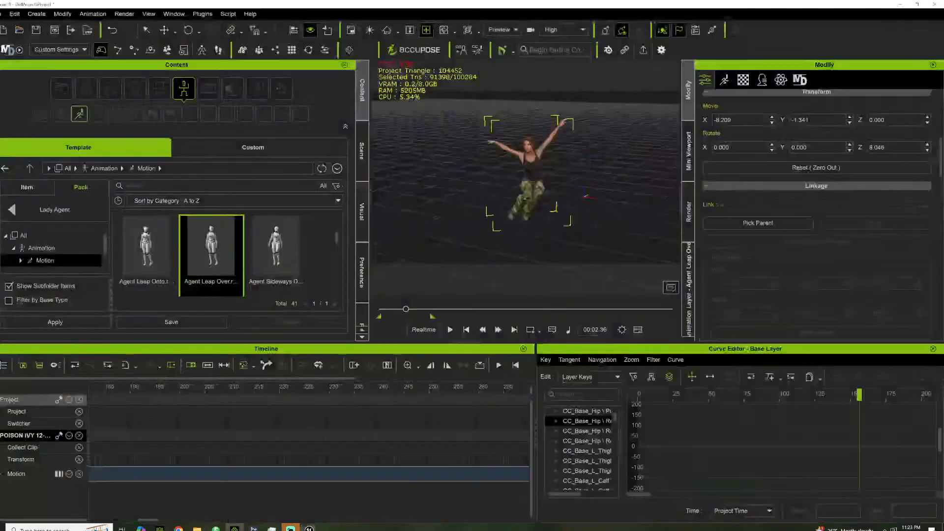
Rewind the iClone timeline to the start and bring up the Unreal Live Link transfer window
{"action": "left_click", "coordinate": [385, 313]}
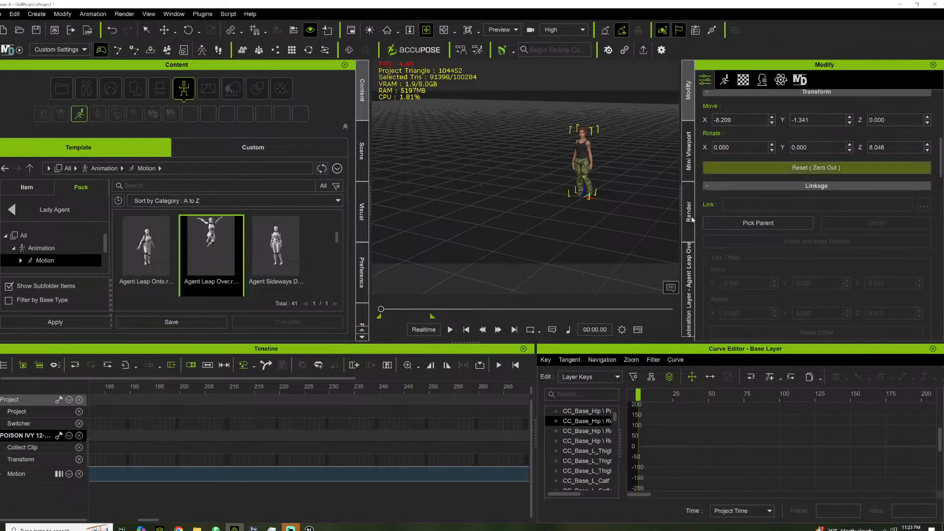
{"action": "left_click", "coordinate": [690, 268]}
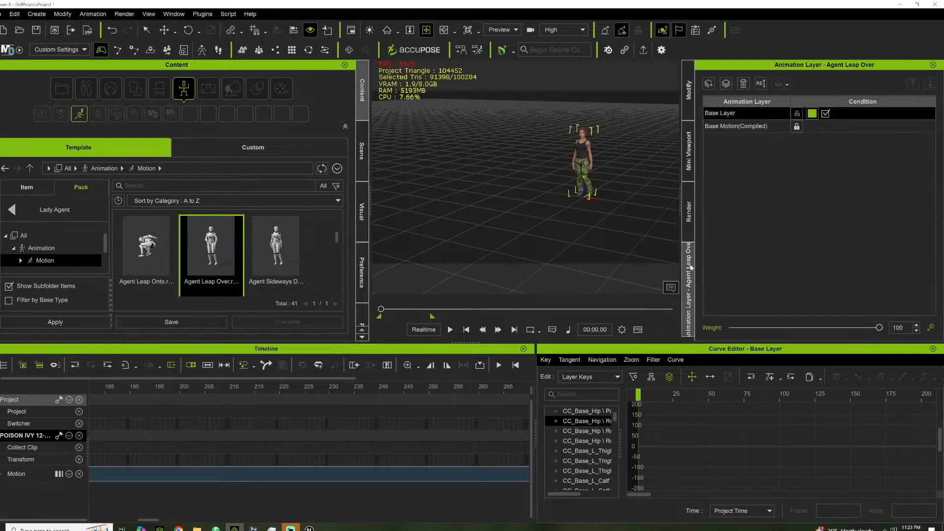
{"action": "left_click", "coordinate": [688, 211]}
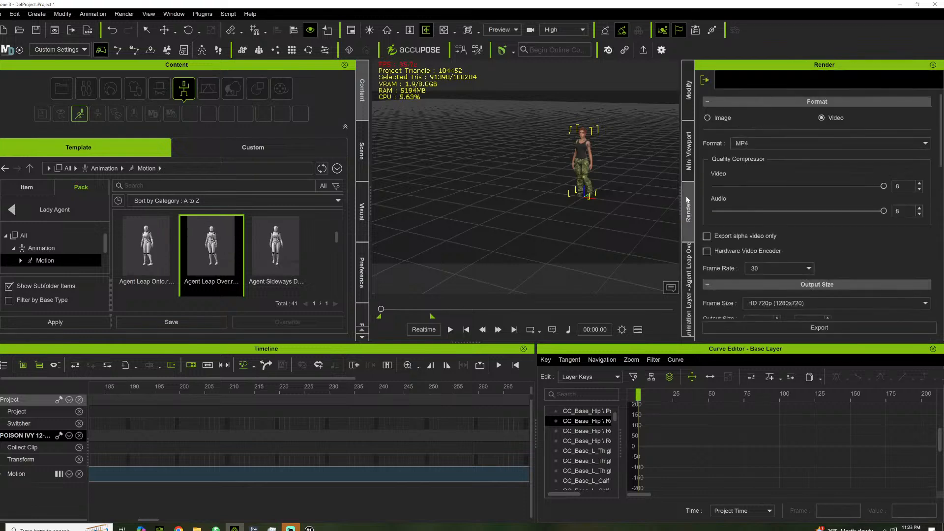
{"action": "left_click", "coordinate": [196, 16]}
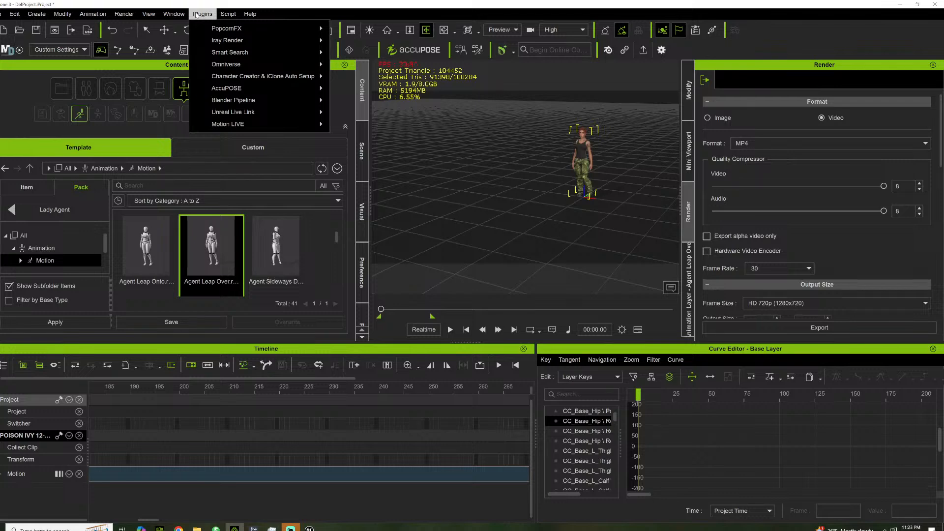
{"action": "mouse_move", "coordinate": [245, 79]}
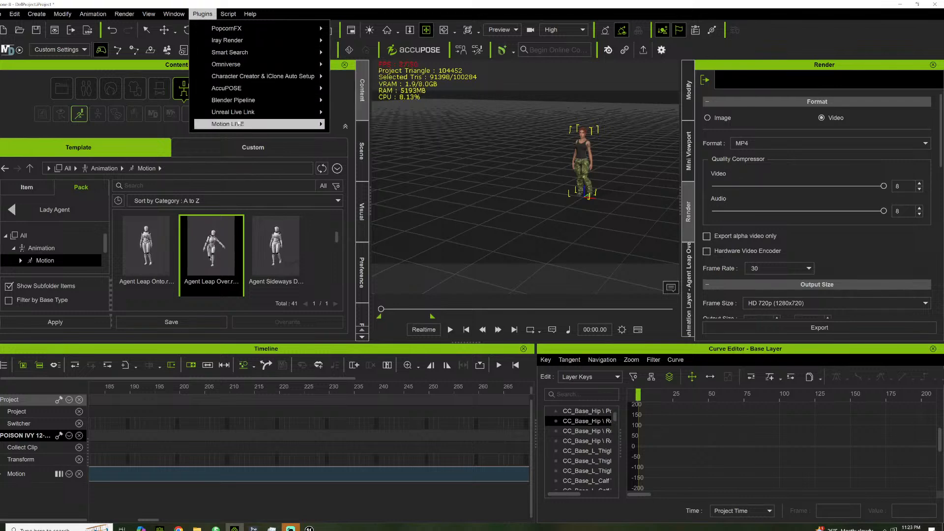
{"action": "mouse_move", "coordinate": [239, 113]}
{"action": "left_click", "coordinate": [367, 114]}
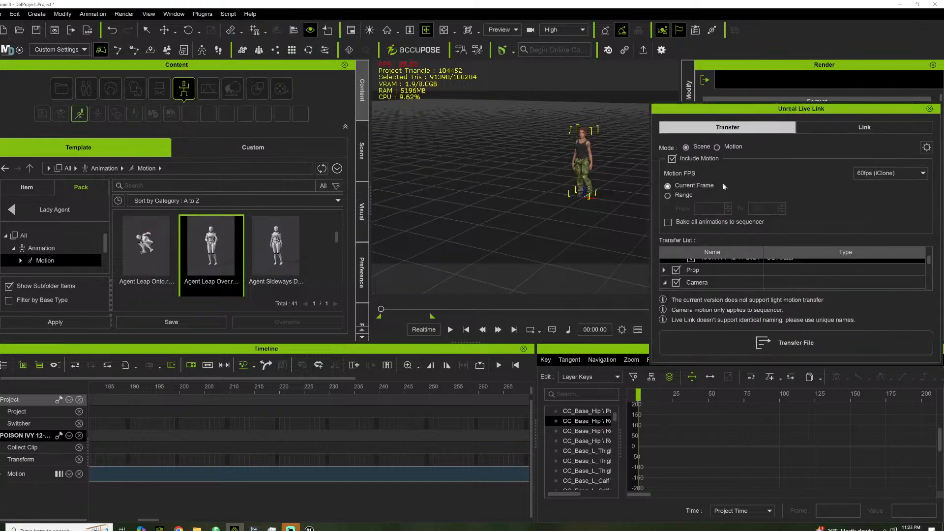
{"action": "left_click_drag", "start_coordinate": [744, 112], "coordinate": [565, 71]}
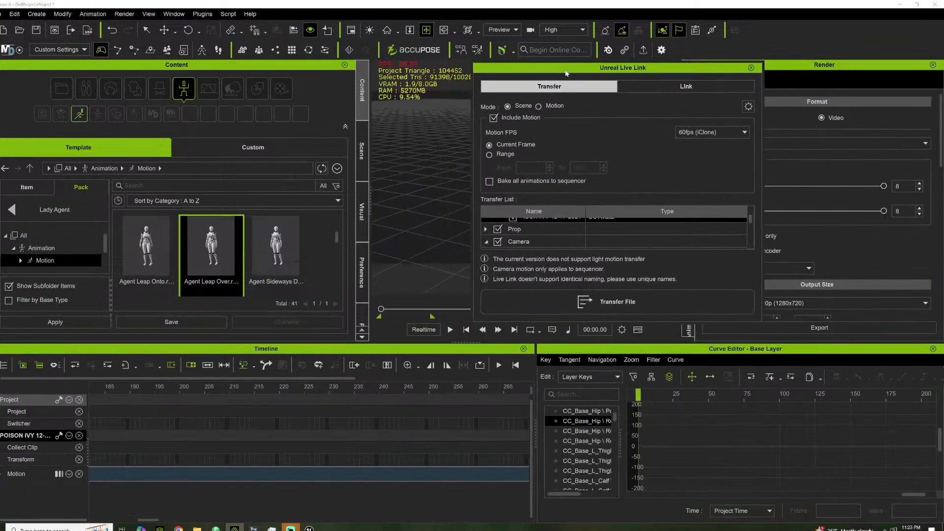
Set the Live Link motion range to frames 0 to 309, bake all animations to sequencer, and exclude props from the transfer list
{"action": "left_click", "coordinate": [494, 157]}
{"action": "left_click", "coordinate": [490, 181]}
{"action": "left_click", "coordinate": [497, 229]}
{"action": "scroll", "coordinate": [547, 243], "scroll_direction": "up", "scroll_amount": 2}
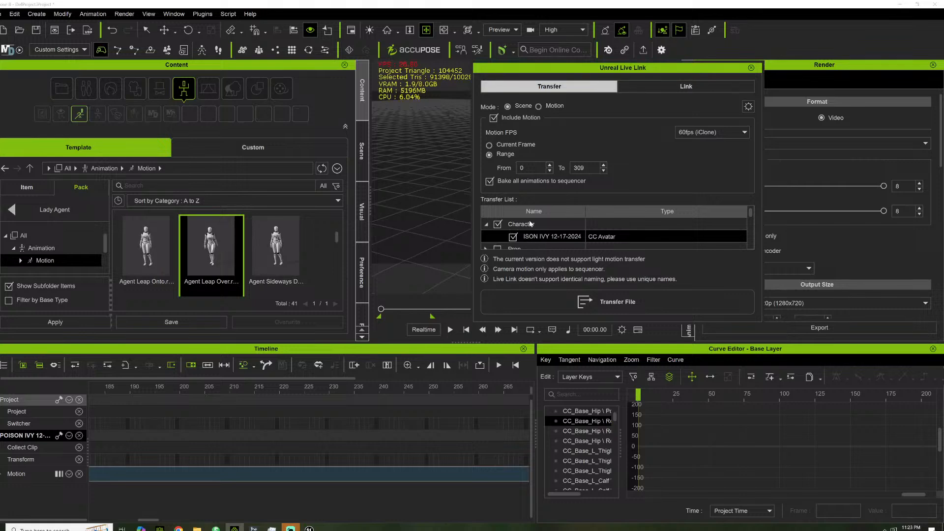
{"action": "scroll", "coordinate": [530, 225], "scroll_direction": "down", "scroll_amount": 3}
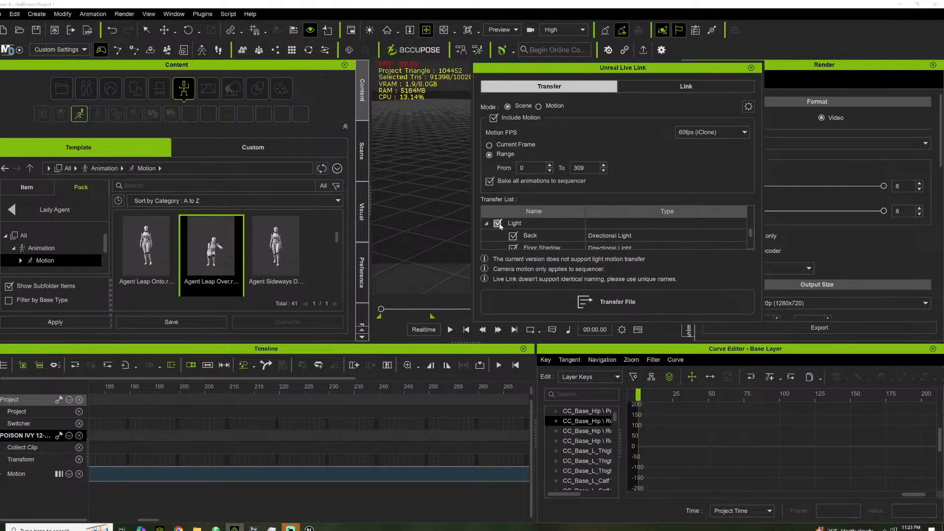
{"action": "scroll", "coordinate": [542, 243], "scroll_direction": "up", "scroll_amount": 2}
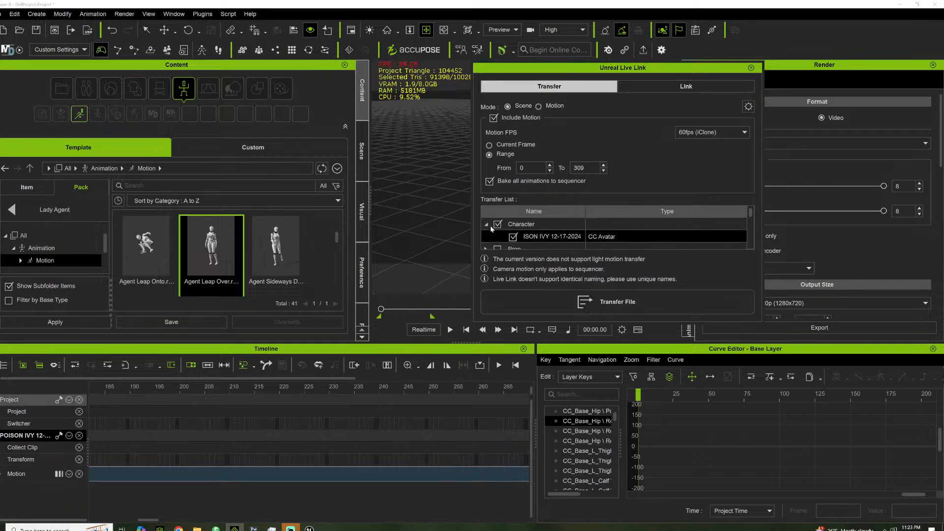
{"action": "left_click", "coordinate": [486, 225]}
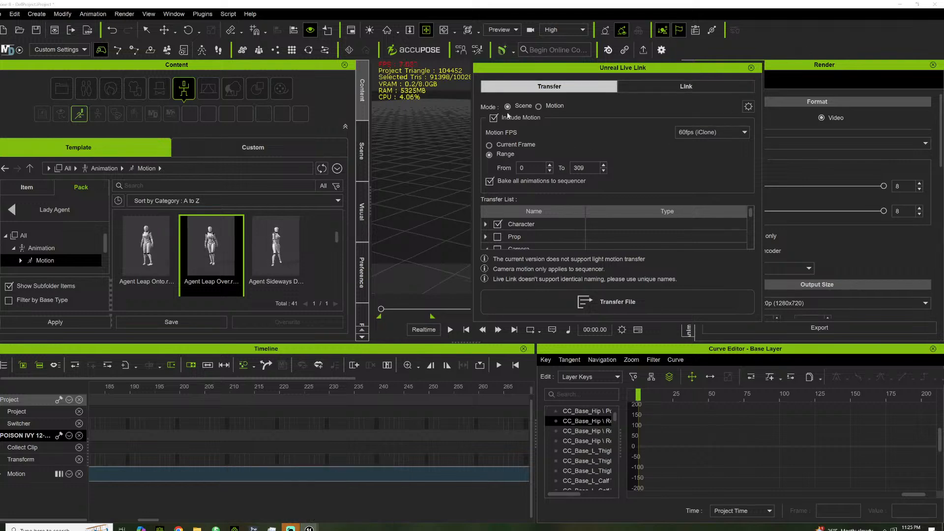
Switch to Unreal Editor, minimise Fab, examine the PoisonIvy_Anim TempMotion sequence by scrubbing through it, and close its editor
{"action": "mouse_move", "coordinate": [309, 526]}
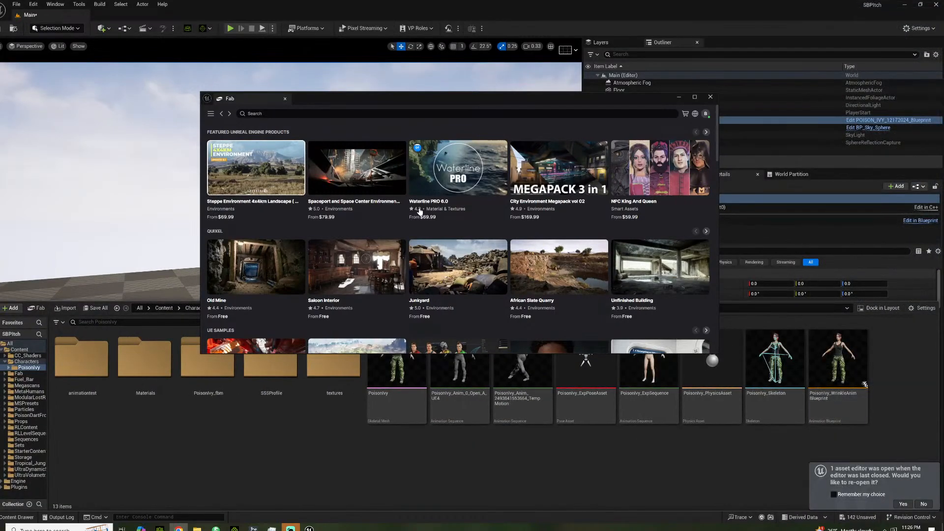
{"action": "left_click", "coordinate": [679, 97]}
{"action": "left_click", "coordinate": [20, 516]}
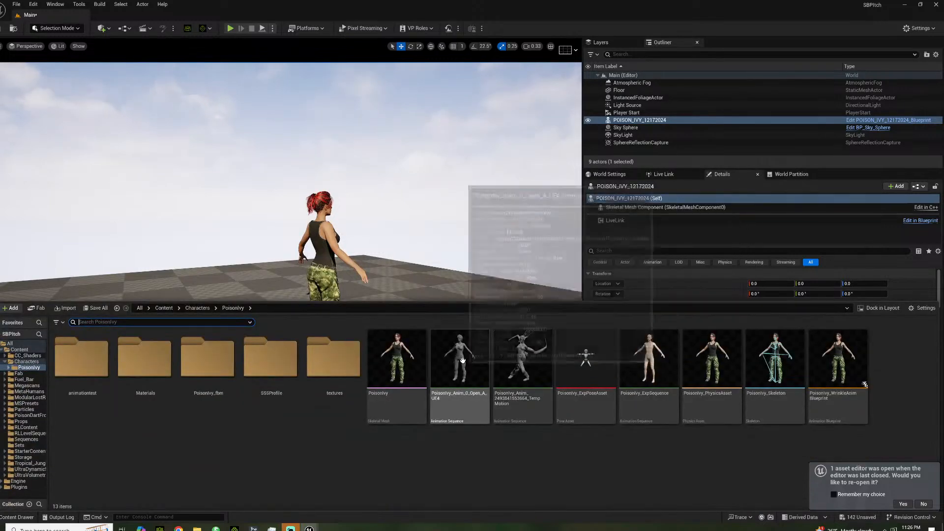
{"action": "left_click", "coordinate": [520, 361]}
{"action": "double_click", "coordinate": [522, 360]}
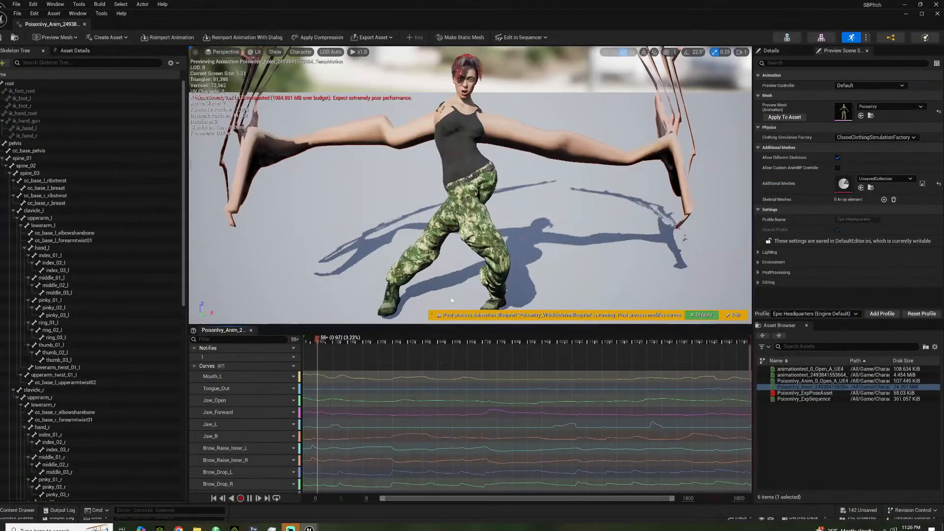
{"action": "left_click_drag", "start_coordinate": [381, 342], "coordinate": [634, 351]}
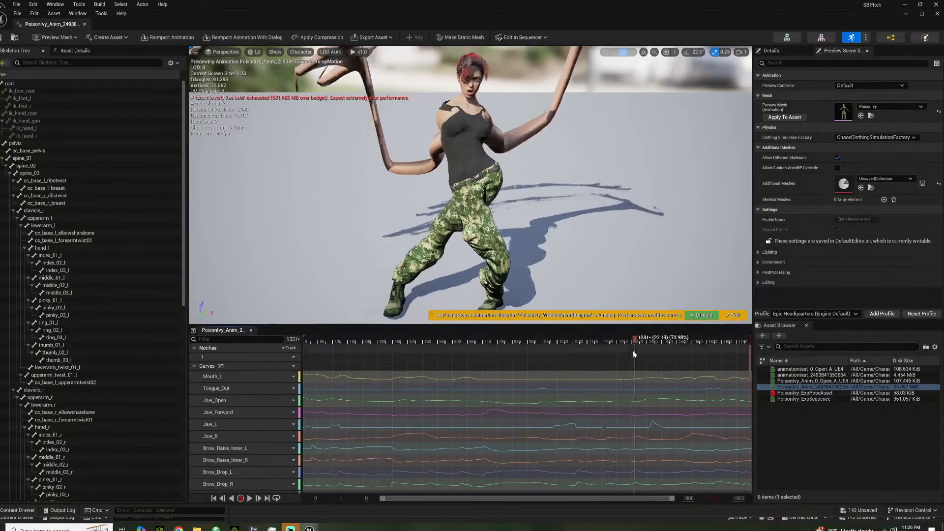
{"action": "left_click", "coordinate": [936, 14]}
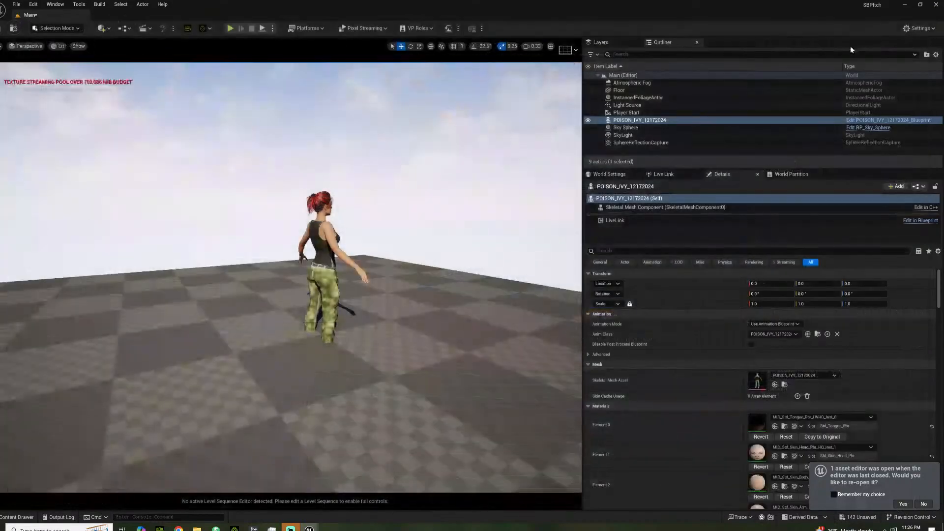
Close the SBPitch project without saving its content, switch to the Epic Games Launcher, and launch Unreal Engine 5.5.1 from the library
{"action": "left_click", "coordinate": [936, 4]}
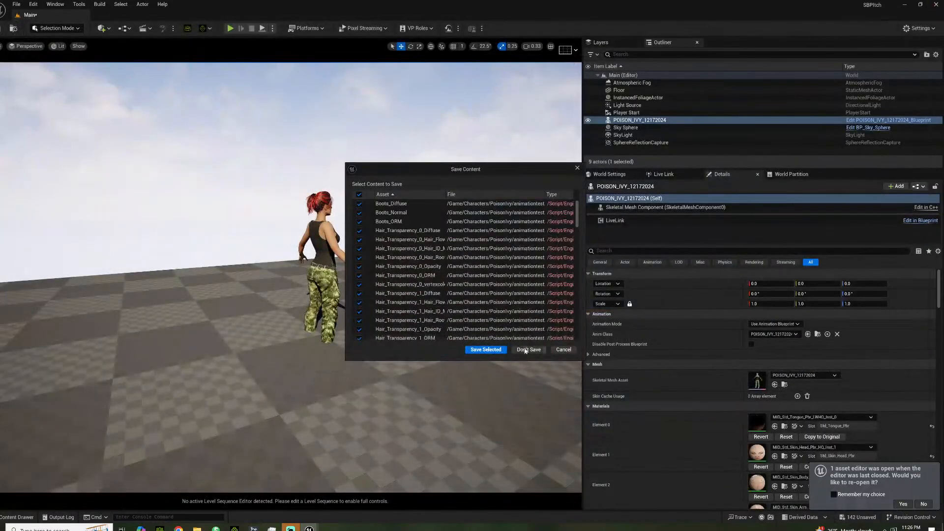
{"action": "left_click", "coordinate": [528, 349]}
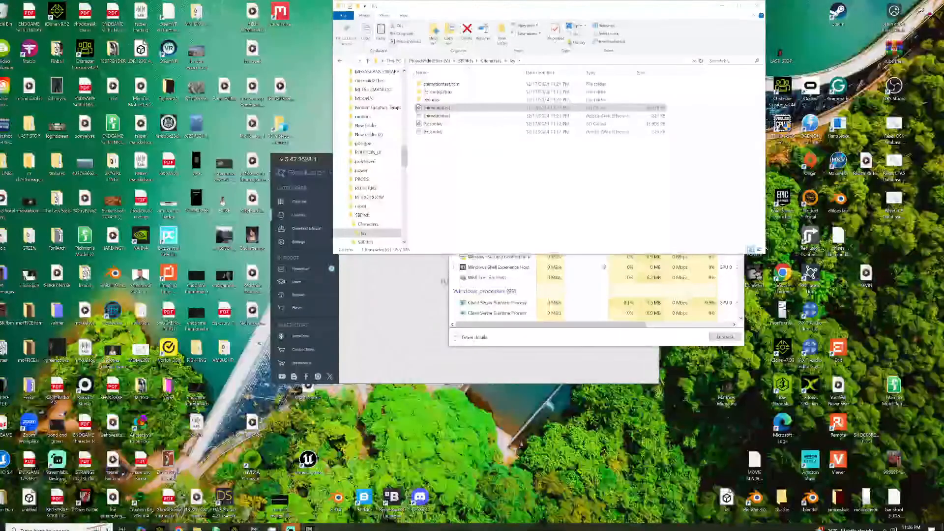
{"action": "left_click", "coordinate": [309, 528]}
{"action": "left_click", "coordinate": [291, 72]}
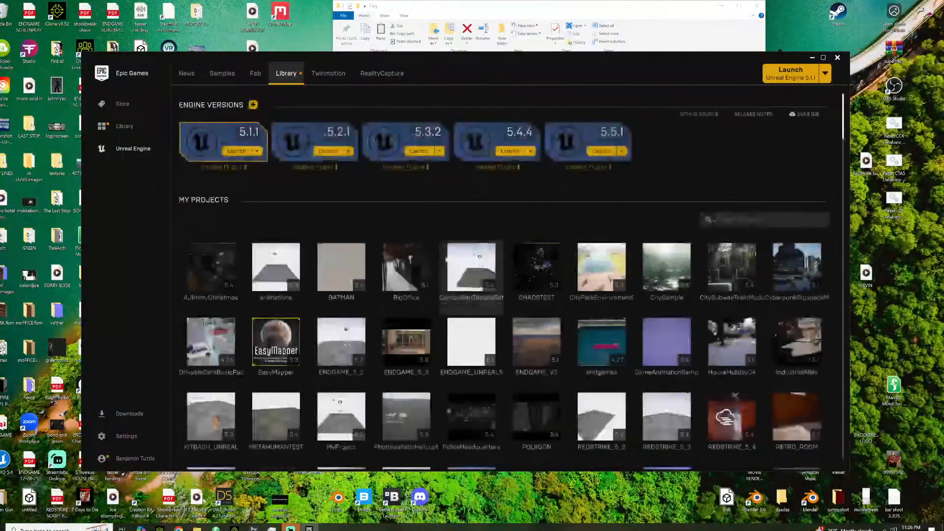
{"action": "left_click", "coordinate": [599, 151]}
{"action": "scroll", "coordinate": [470, 187], "scroll_direction": "down", "scroll_amount": 5}
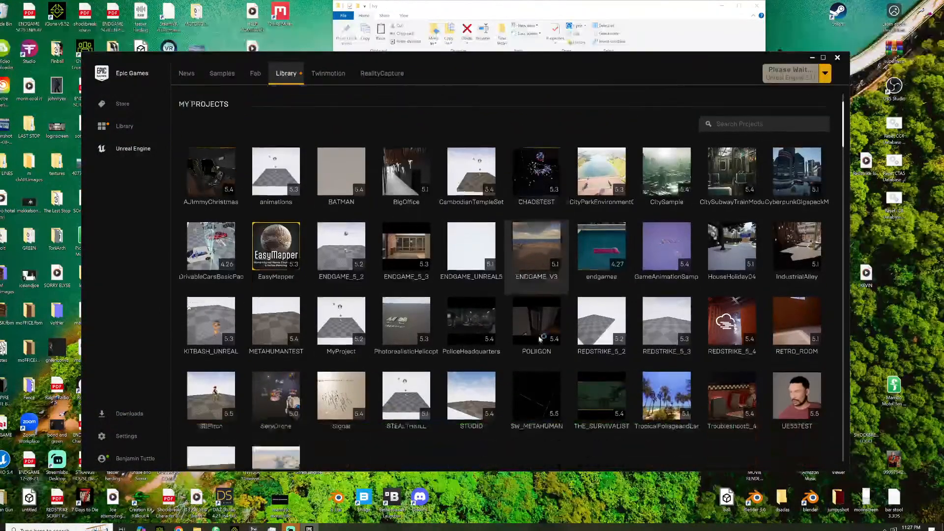
{"action": "scroll", "coordinate": [525, 346], "scroll_direction": "up", "scroll_amount": 1}
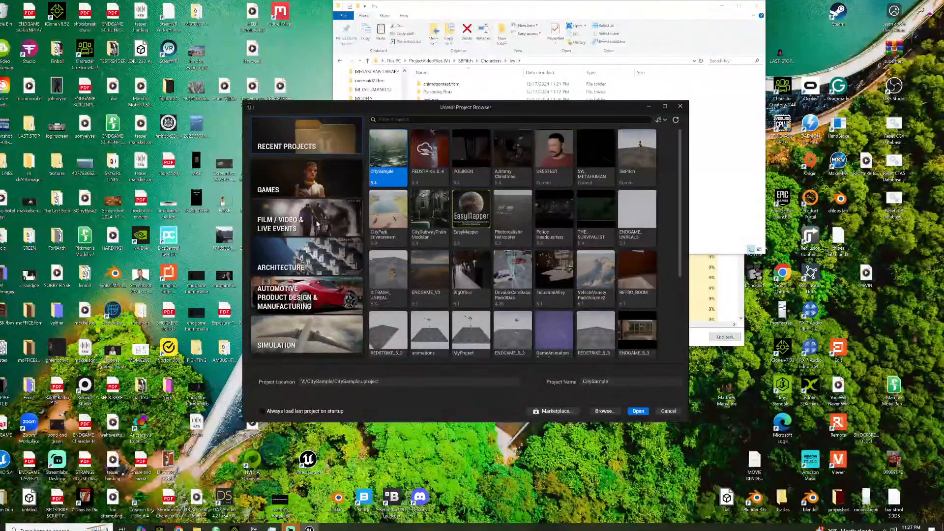
Choose the Blank template for Film / Video & Live Events and set the project location to a new 5-5 folder inside UNREAL TUTORING
{"action": "left_click", "coordinate": [339, 218]}
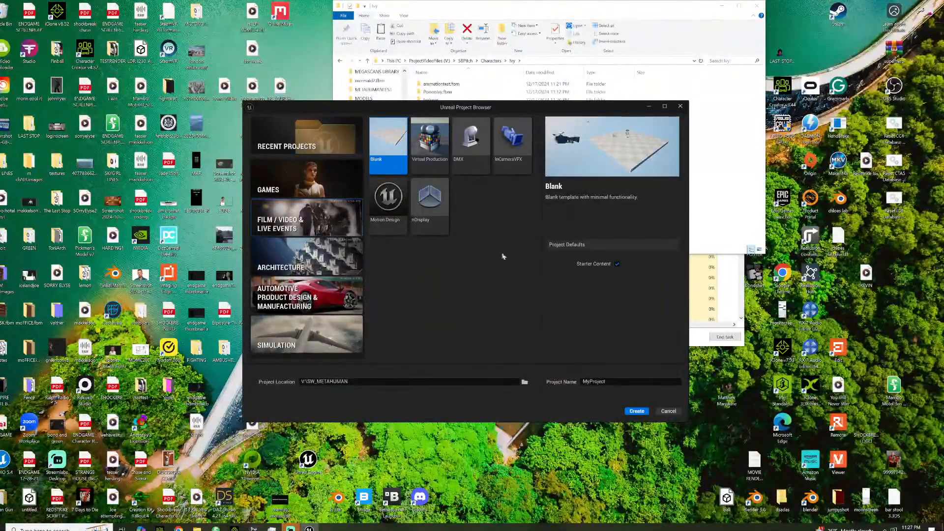
{"action": "left_click", "coordinate": [524, 382]}
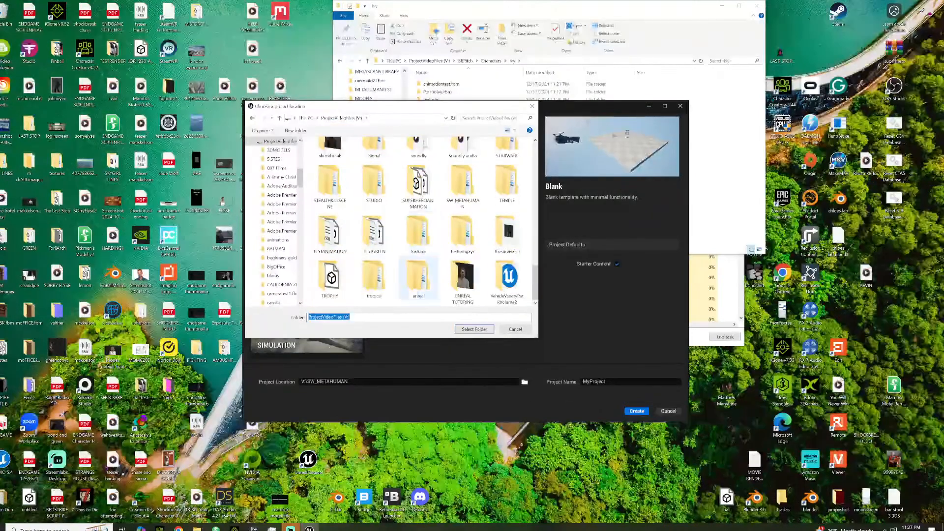
{"action": "double_click", "coordinate": [462, 279]}
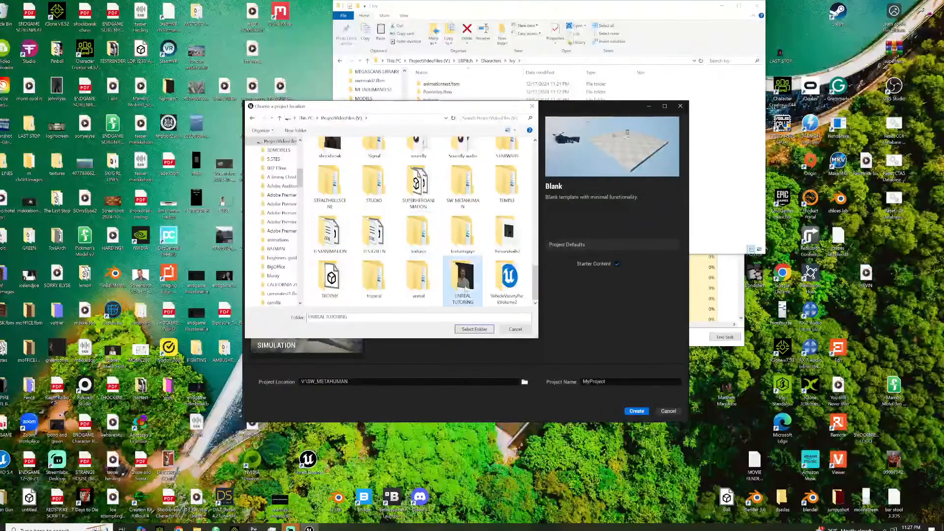
{"action": "left_click", "coordinate": [300, 131]}
{"action": "type", "text": "S-5"}
{"action": "key", "text": "Return"}
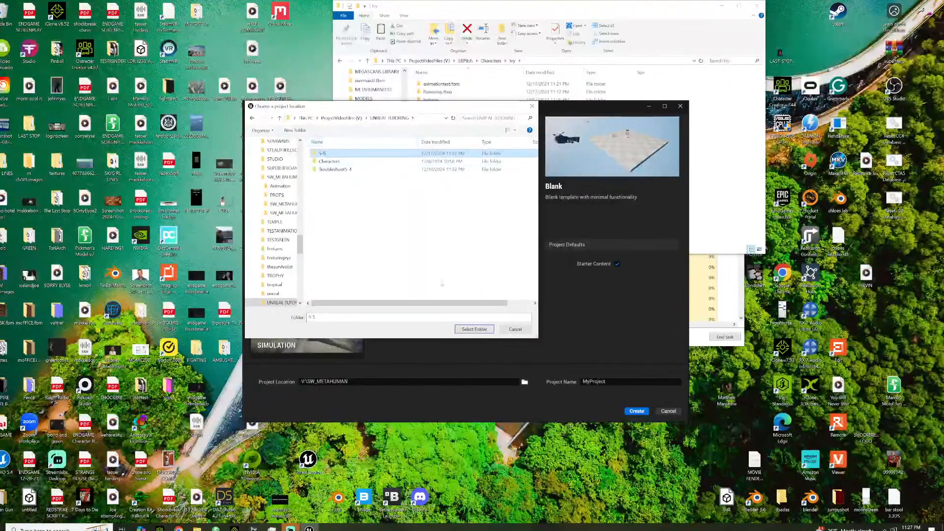
{"action": "left_click", "coordinate": [475, 329]}
Name the new project UE5_5 and create it
{"action": "double_click", "coordinate": [602, 386]}
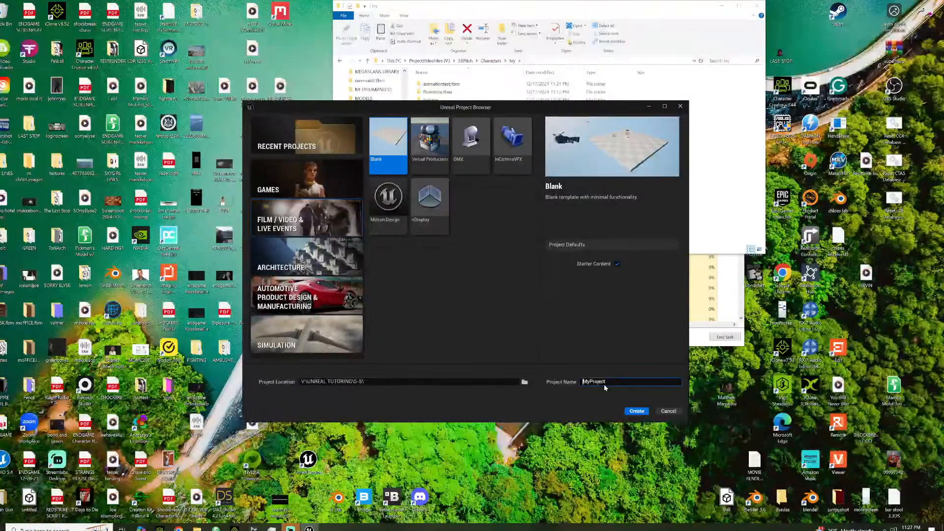
{"action": "type", "text": "UE5_5"}
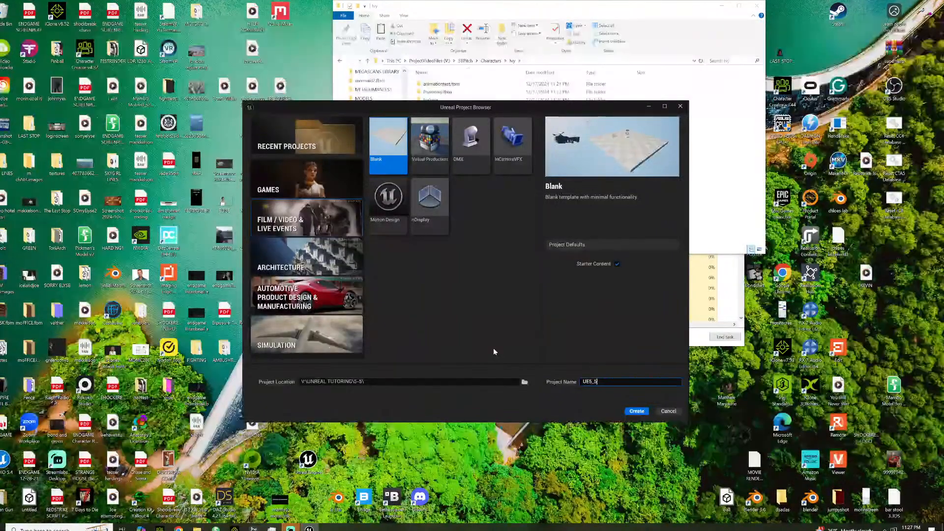
{"action": "left_click", "coordinate": [636, 411]}
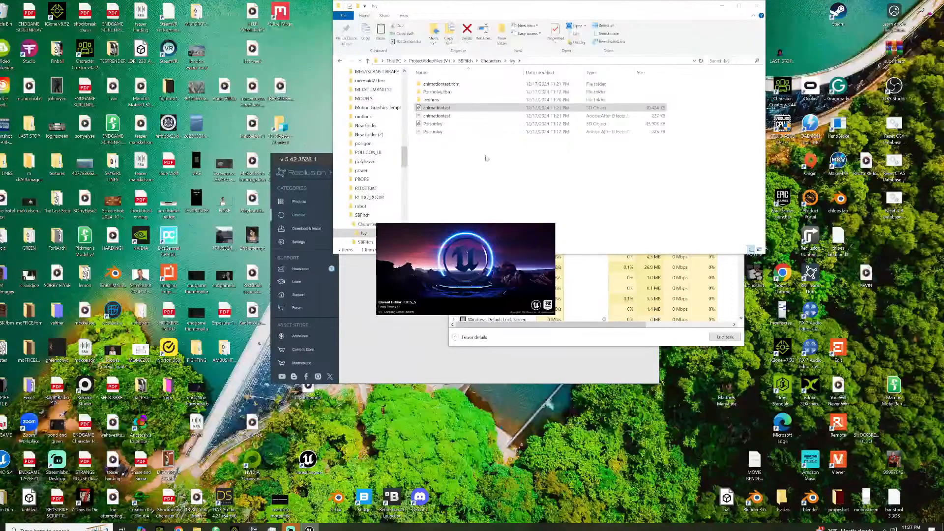
Switch to File Explorer and delete all the previously exported files and folders in the SBPitch Characters Ivy folder
{"action": "left_click", "coordinate": [485, 157]}
{"action": "left_click_drag", "start_coordinate": [453, 151], "coordinate": [434, 87]}
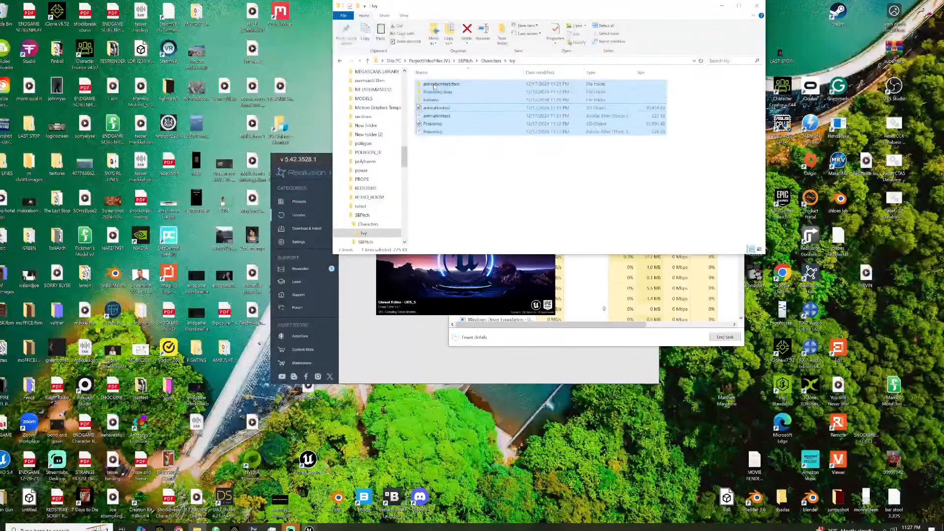
{"action": "right_click", "coordinate": [434, 85]}
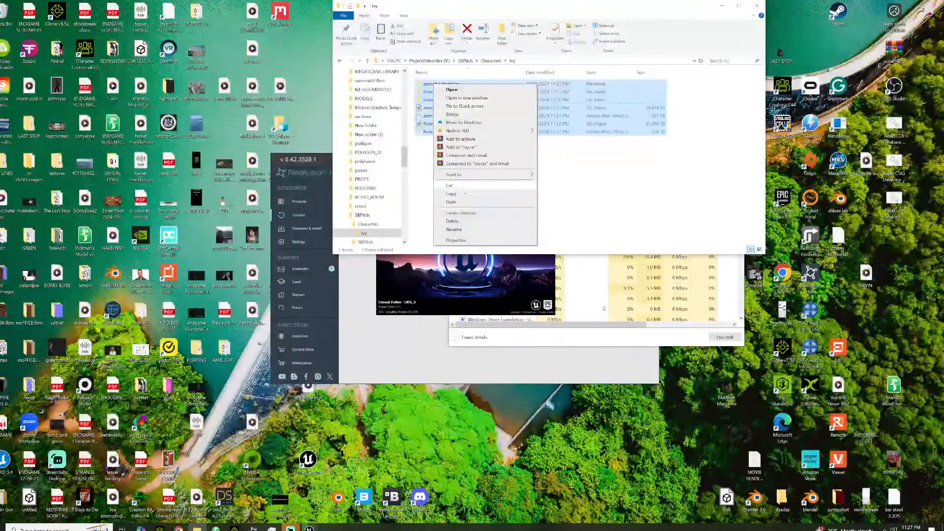
{"action": "left_click", "coordinate": [452, 221]}
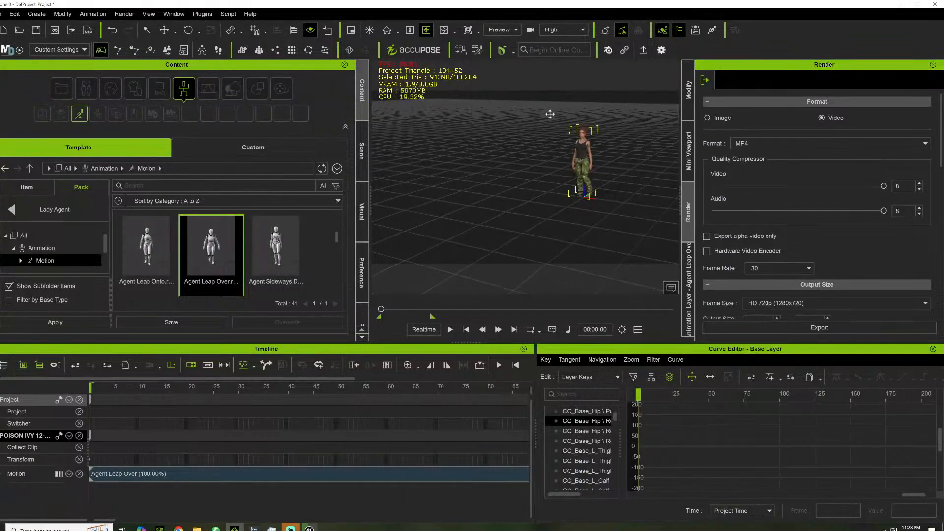
In iClone, start an FBX export with the Unreal preset at 60 FPS, covering frames 0 to 309
{"action": "mouse_move", "coordinate": [381, 309]}
{"action": "left_mouse_down"}
{"action": "mouse_move", "coordinate": [402, 309]}
{"action": "mouse_move", "coordinate": [381, 309]}
{"action": "left_mouse_up"}
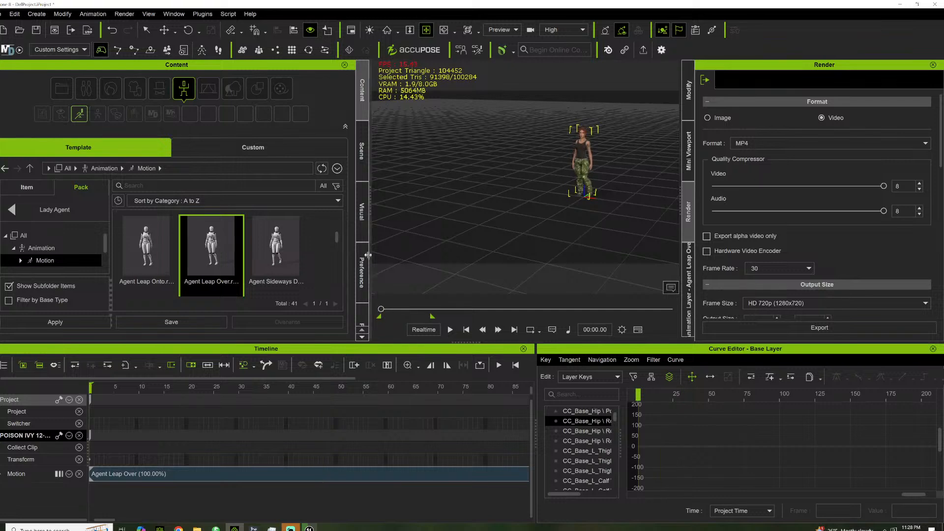
{"action": "left_click", "coordinate": [3, 14]}
{"action": "mouse_move", "coordinate": [74, 93]}
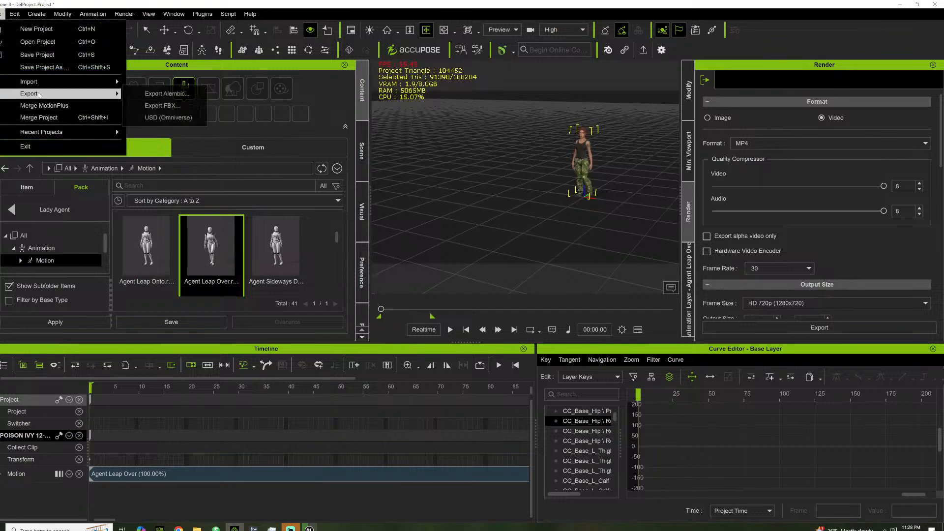
{"action": "left_click", "coordinate": [136, 107]}
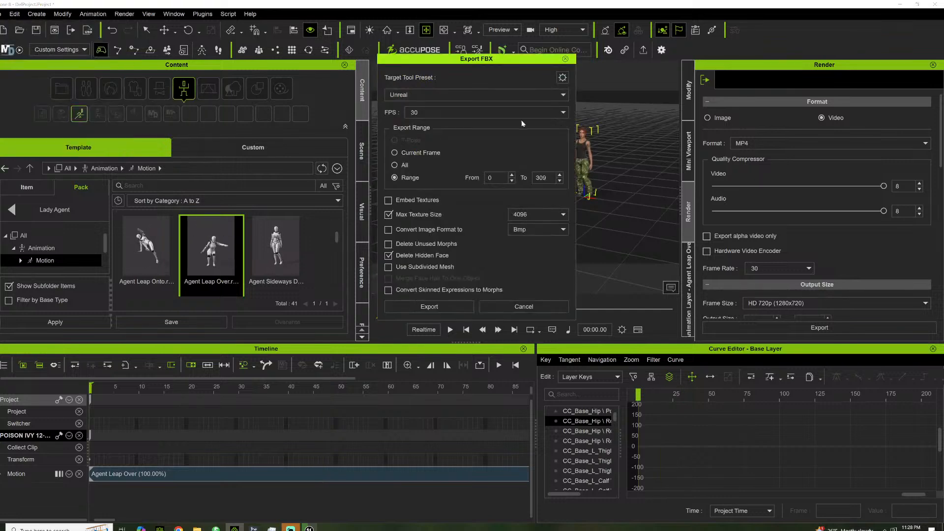
{"action": "left_click", "coordinate": [563, 112]}
{"action": "left_click", "coordinate": [469, 158]}
{"action": "left_click", "coordinate": [445, 303]}
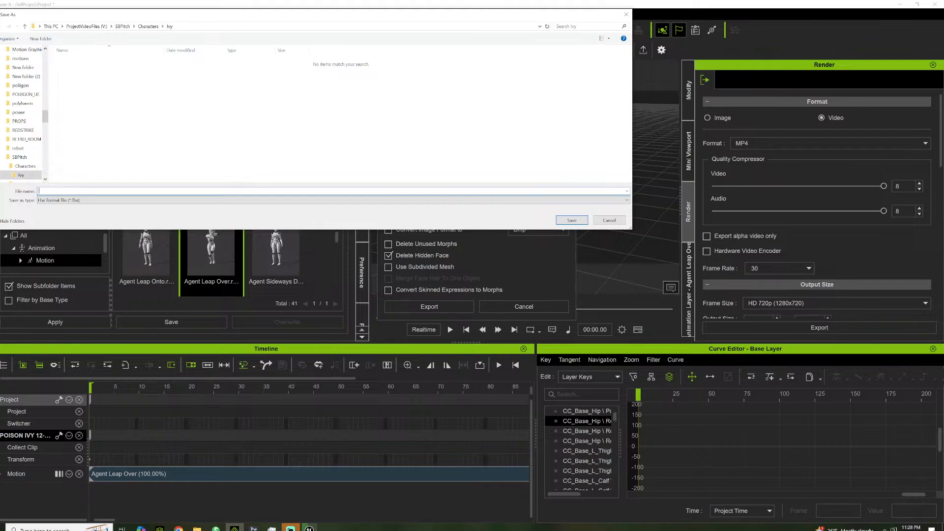
Save the FBX export as PoisonIvy in the SBPitch Characters Ivy folder, dismissing the Auto Setup notice
{"action": "type", "text": "POison"}
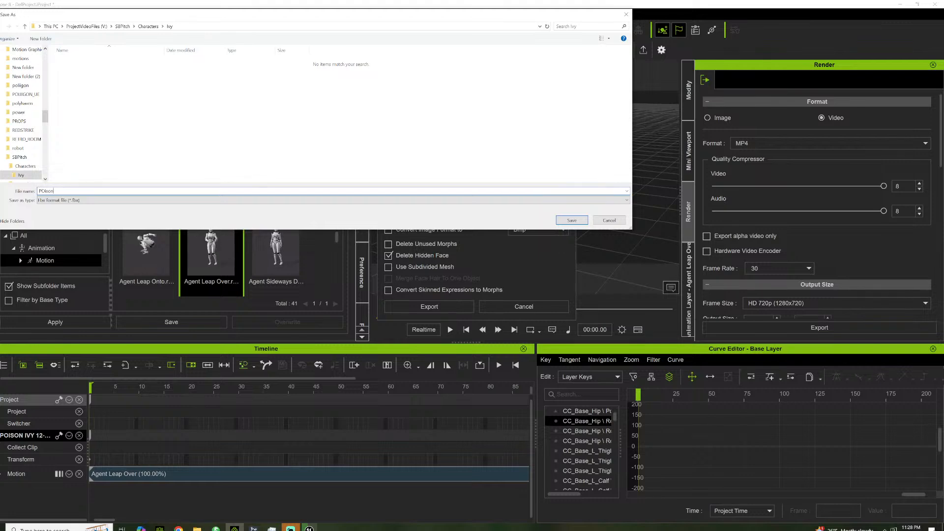
{"action": "key", "text": "BackSpace"}
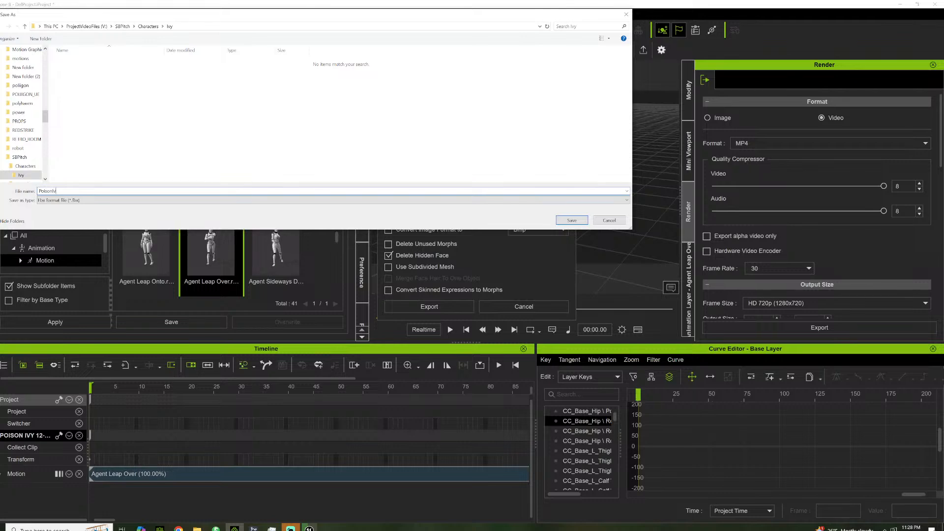
{"action": "key", "text": "Return"}
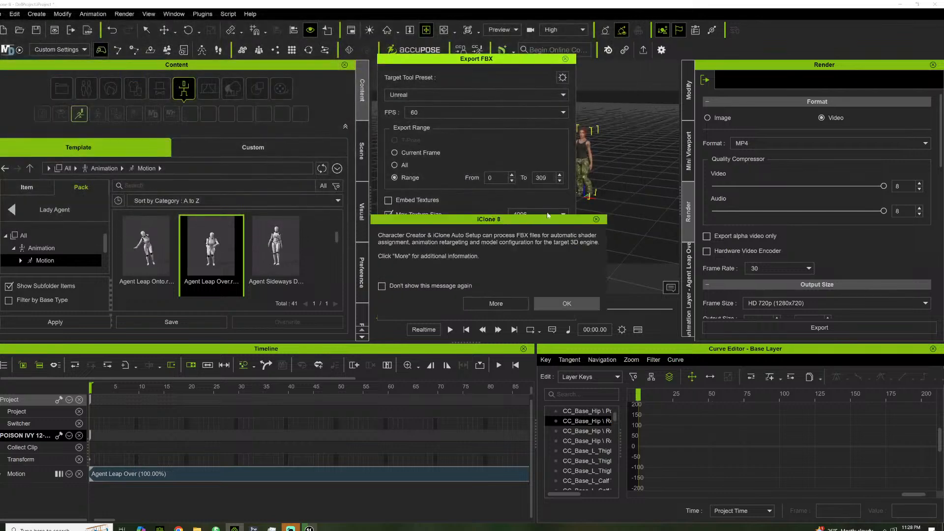
{"action": "left_click", "coordinate": [570, 302]}
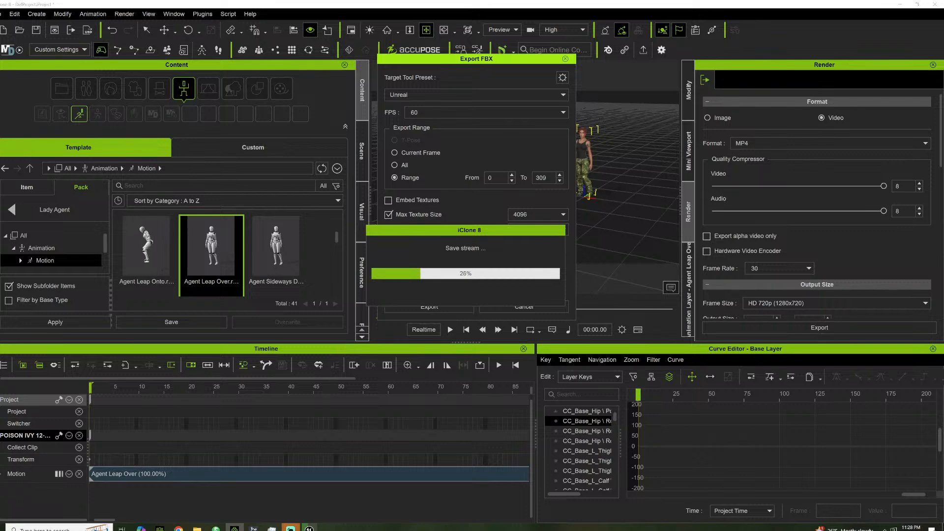
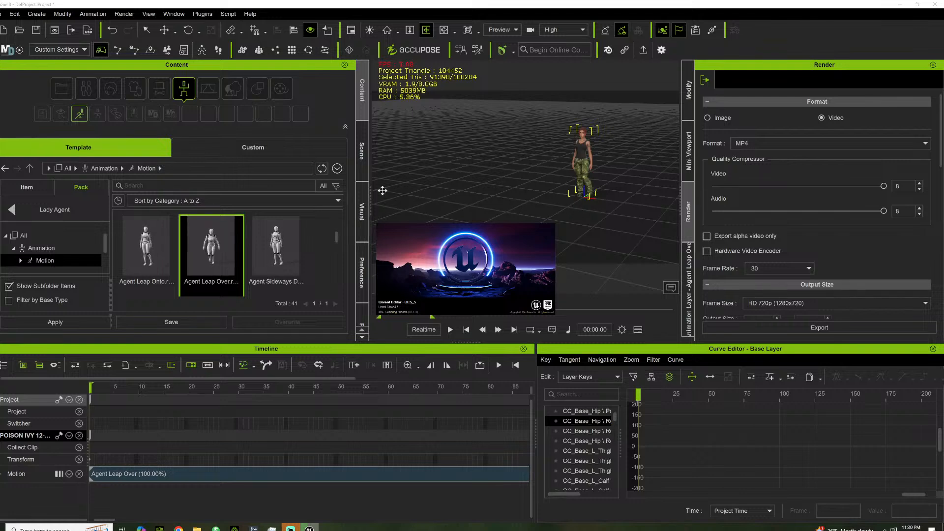
{"action": "right_click_drag", "start_coordinate": [487, 127], "coordinate": [541, 152]}
{"action": "scroll", "coordinate": [540, 152], "scroll_direction": "up", "scroll_amount": 5}
{"action": "middle_click_drag", "start_coordinate": [536, 148], "coordinate": [506, 207]}
{"action": "right_click_drag", "start_coordinate": [506, 207], "coordinate": [537, 173]}
{"action": "middle_click_drag", "start_coordinate": [537, 172], "coordinate": [544, 219]}
{"action": "right_click_drag", "start_coordinate": [544, 219], "coordinate": [440, 227]}
{"action": "left_click", "coordinate": [308, 528]}
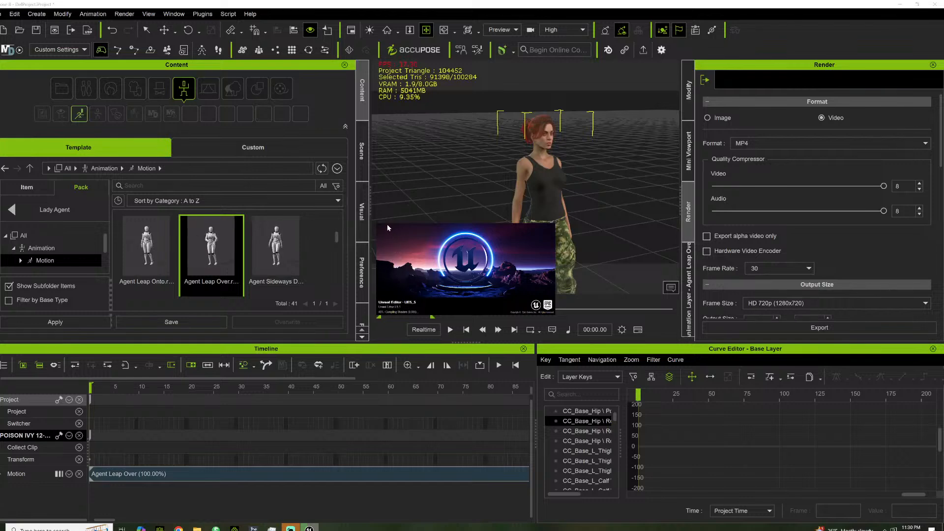
{"action": "right_click_drag", "start_coordinate": [484, 143], "coordinate": [339, 146]}
{"action": "scroll", "coordinate": [501, 160], "scroll_direction": "up", "scroll_amount": 3}
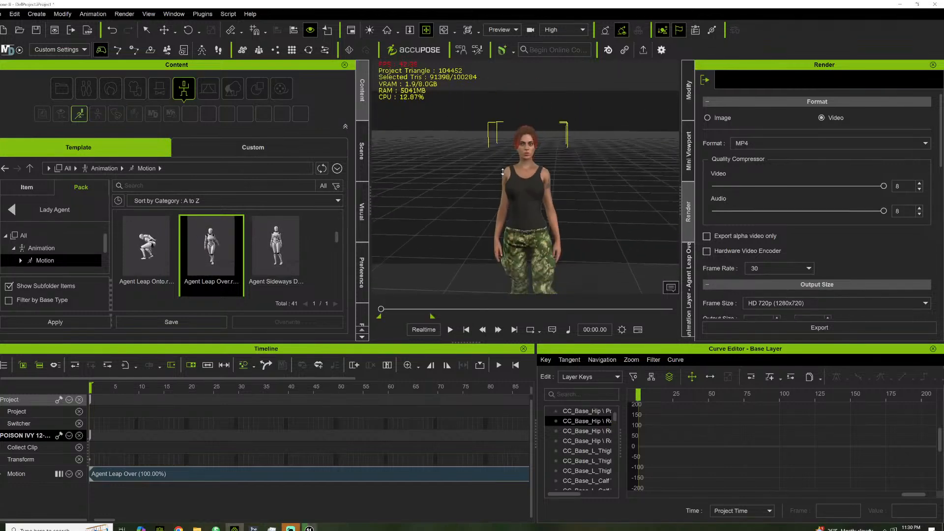
Play the Agent Leap Over motion and scrub to its mid-leap pose, examining Poison Ivy from several angles
{"action": "key", "text": "space"}
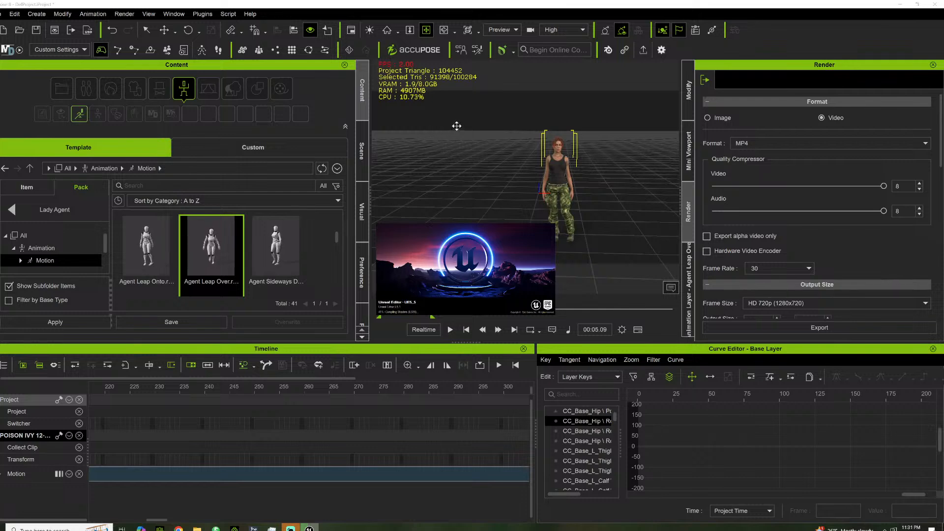
{"action": "left_click_drag", "start_coordinate": [456, 126], "coordinate": [432, 154]}
{"action": "scroll", "coordinate": [462, 159], "scroll_direction": "up", "scroll_amount": 3}
{"action": "scroll", "coordinate": [461, 159], "scroll_direction": "up", "scroll_amount": 5}
{"action": "scroll", "coordinate": [461, 159], "scroll_direction": "down", "scroll_amount": 5}
{"action": "right_click_drag", "start_coordinate": [463, 162], "coordinate": [402, 153]}
{"action": "left_click_drag", "start_coordinate": [440, 150], "coordinate": [432, 108]}
{"action": "right_click_drag", "start_coordinate": [432, 107], "coordinate": [565, 171]}
{"action": "key", "text": "space"}
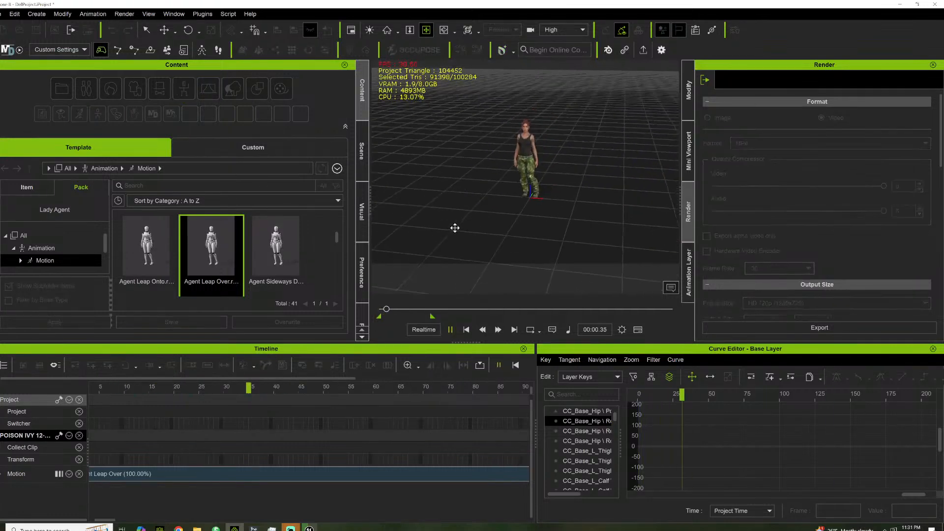
{"action": "right_click_drag", "start_coordinate": [455, 228], "coordinate": [462, 194]}
{"action": "scroll", "coordinate": [462, 194], "scroll_direction": "up", "scroll_amount": 3}
{"action": "mouse_move", "coordinate": [479, 195]}
{"action": "left_mouse_down"}
{"action": "mouse_move", "coordinate": [430, 196]}
{"action": "mouse_move", "coordinate": [469, 190]}
{"action": "left_mouse_up"}
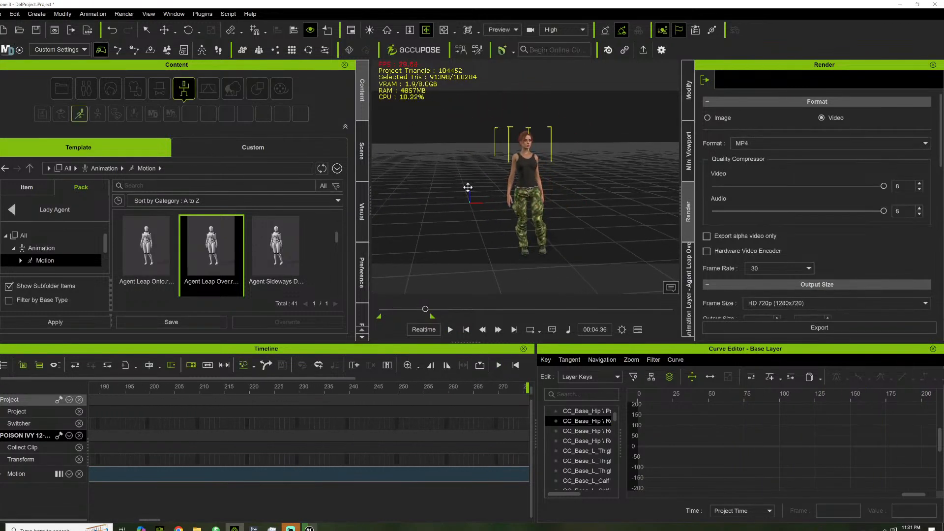
{"action": "key", "text": "space"}
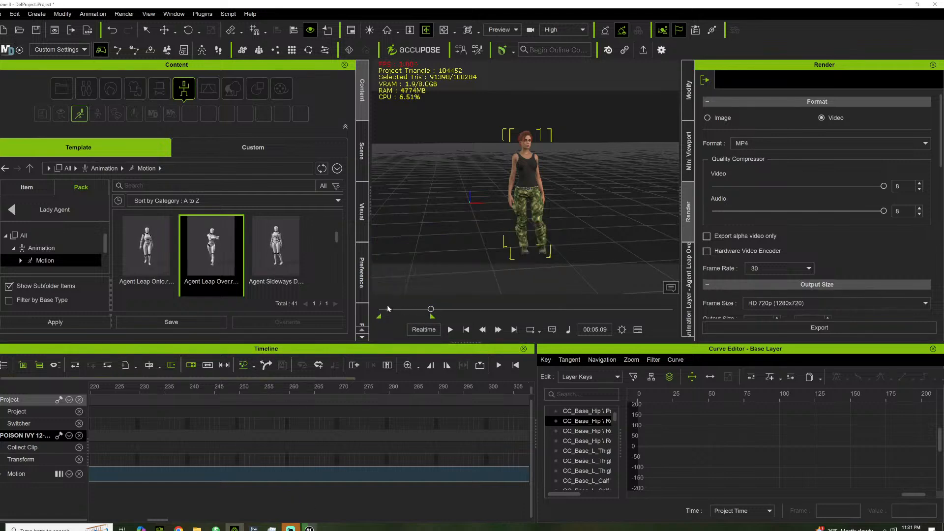
{"action": "left_click", "coordinate": [410, 310]}
{"action": "left_click_drag", "start_coordinate": [410, 310], "coordinate": [404, 310]}
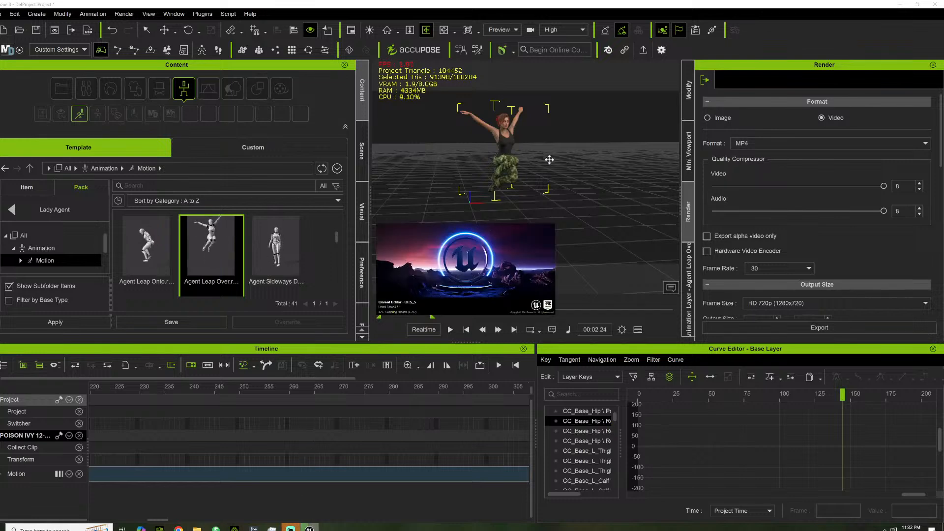
{"action": "right_click_drag", "start_coordinate": [373, 176], "coordinate": [501, 279]}
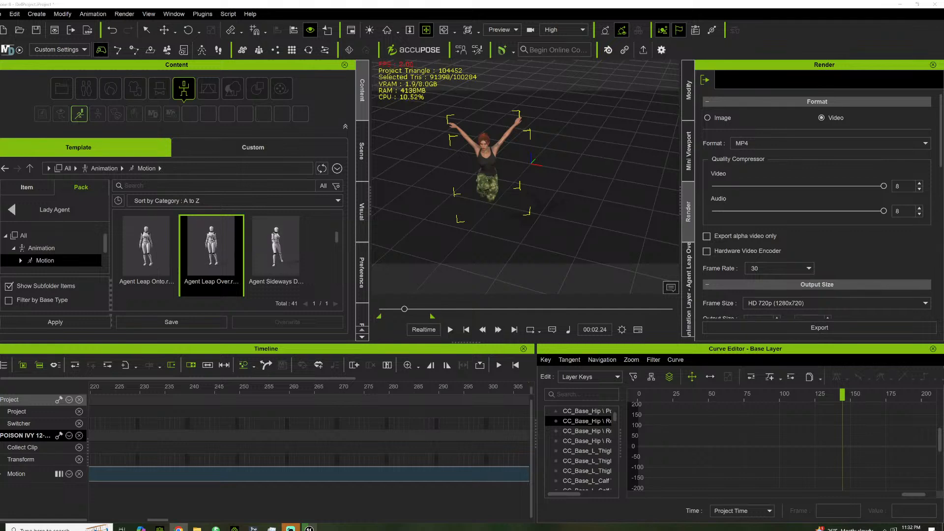
Switch to Fab in the browser and open the OLD OFFICE (MODULAR) listing among the Limited-Time Free assets
{"action": "left_click_drag", "start_coordinate": [943, 204], "coordinate": [455, 150]}
{"action": "left_click", "coordinate": [689, 151]}
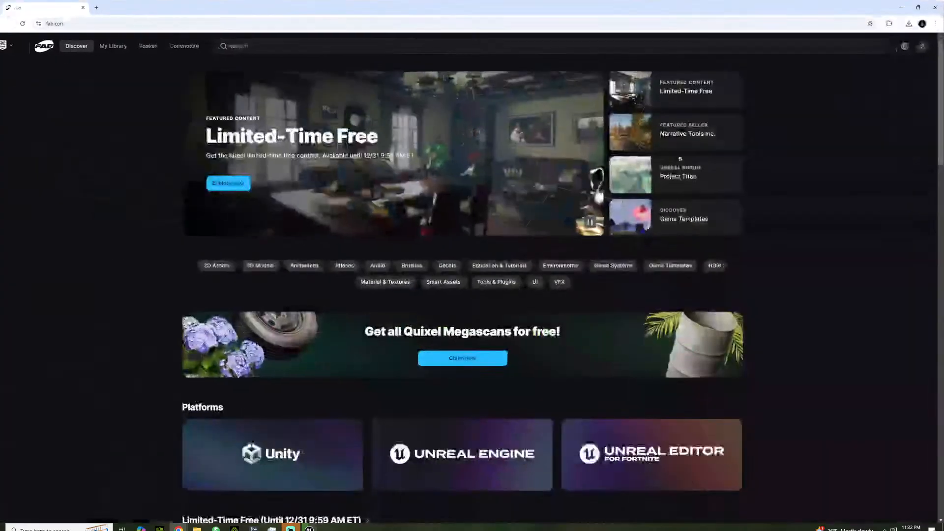
{"action": "scroll", "coordinate": [267, 259], "scroll_direction": "down", "scroll_amount": 2}
{"action": "scroll", "coordinate": [267, 258], "scroll_direction": "down", "scroll_amount": 7}
{"action": "scroll", "coordinate": [290, 276], "scroll_direction": "up", "scroll_amount": 2}
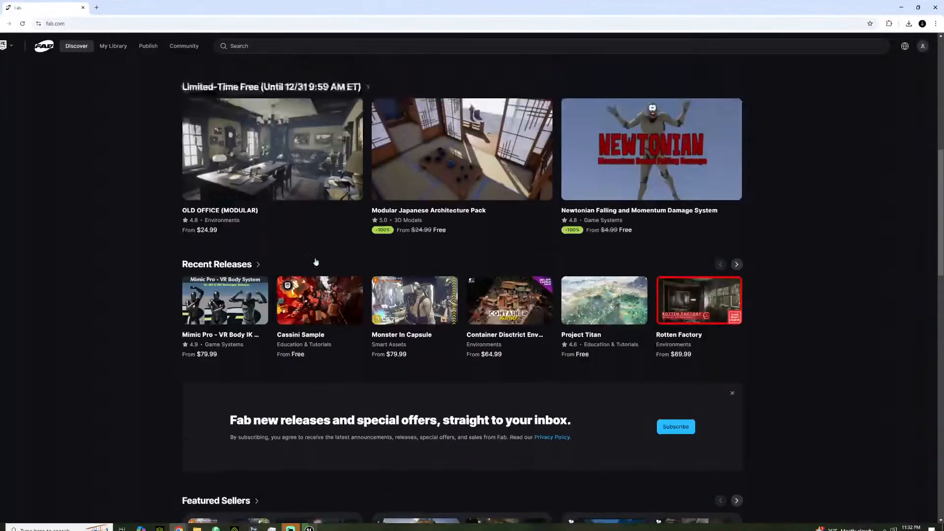
{"action": "left_click", "coordinate": [296, 216]}
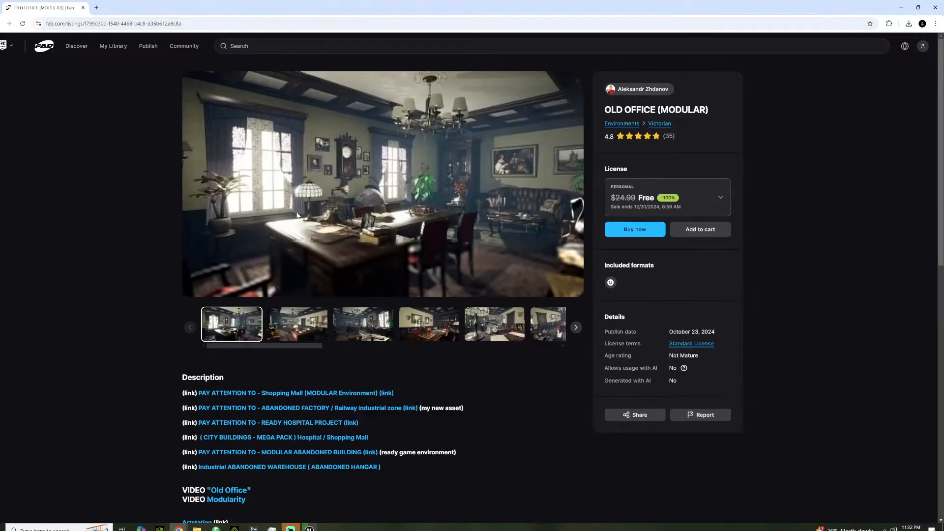
Look through the preview images of the OLD OFFICE (MODULAR) listing
{"action": "left_click", "coordinate": [374, 329]}
{"action": "left_click", "coordinate": [429, 324]}
{"action": "left_click", "coordinate": [511, 327]}
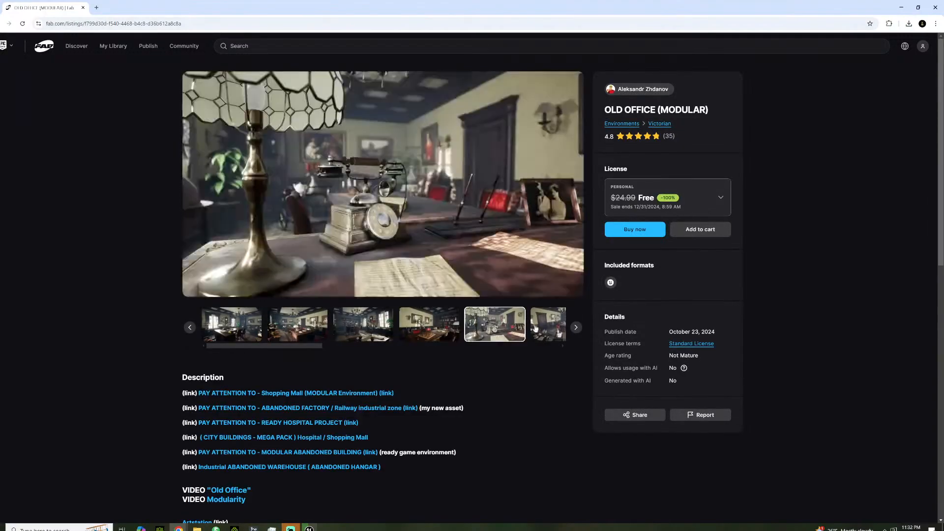
{"action": "left_click", "coordinate": [548, 325]}
{"action": "left_click", "coordinate": [576, 328]}
{"action": "left_click", "coordinate": [575, 327]}
{"action": "left_click", "coordinate": [576, 328]}
{"action": "left_click", "coordinate": [575, 328]}
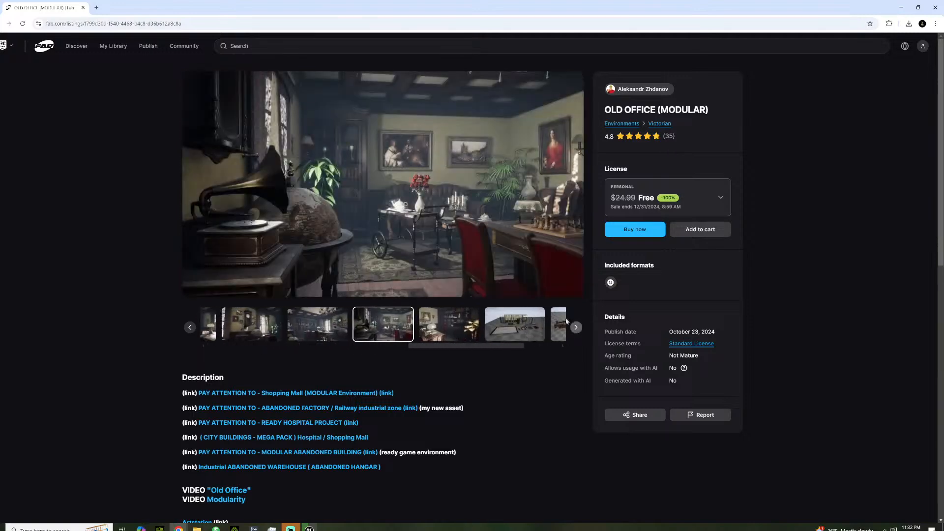
Return to the Fab home page, open the Modular Japanese Architecture Pack, and review its preview images and supported engine versions
{"action": "left_click", "coordinate": [9, 23]}
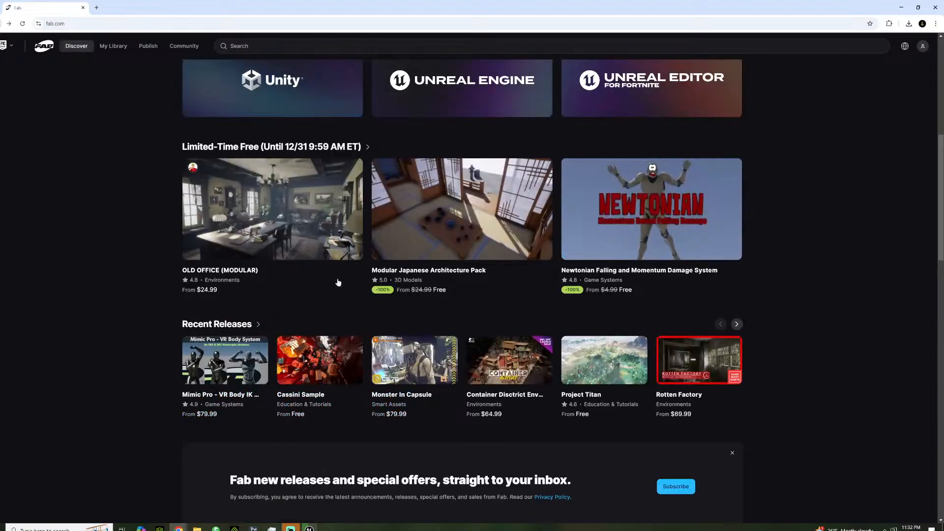
{"action": "left_click", "coordinate": [494, 219]}
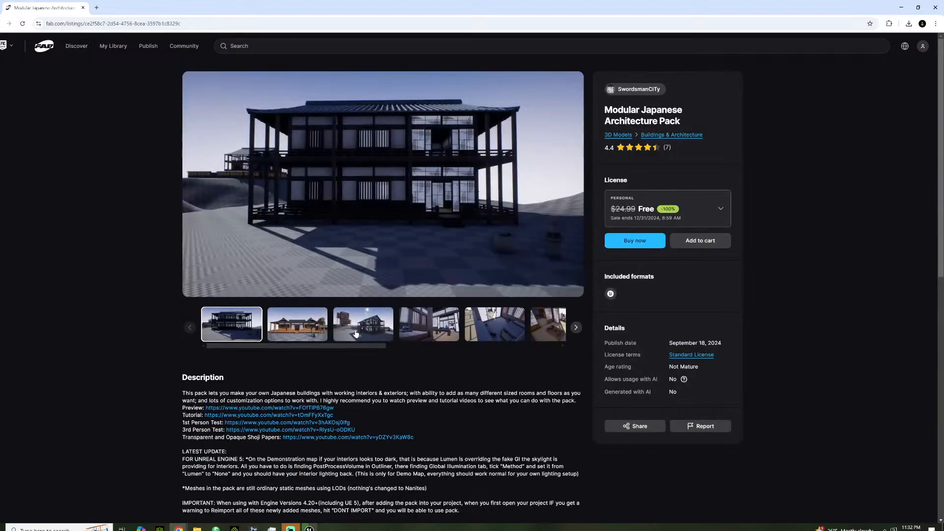
{"action": "left_click", "coordinate": [356, 334]}
{"action": "left_click", "coordinate": [429, 331]}
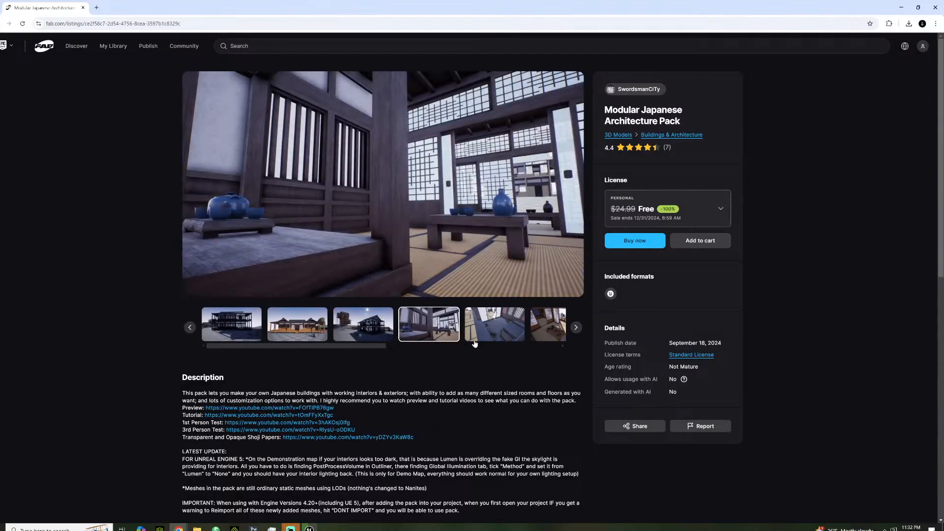
{"action": "left_click", "coordinate": [502, 339]}
{"action": "left_click", "coordinate": [540, 338]}
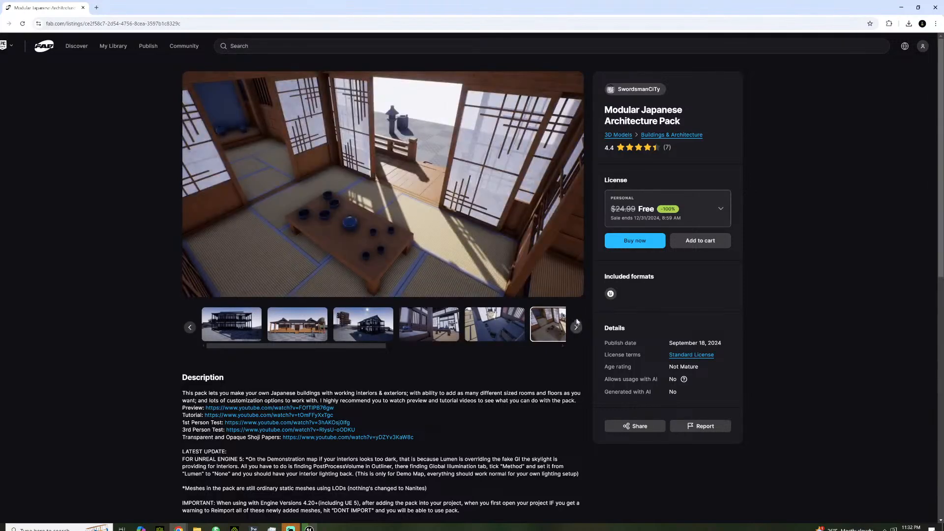
{"action": "left_click", "coordinate": [575, 326]}
{"action": "left_click", "coordinate": [575, 327]}
{"action": "left_click", "coordinate": [576, 327]}
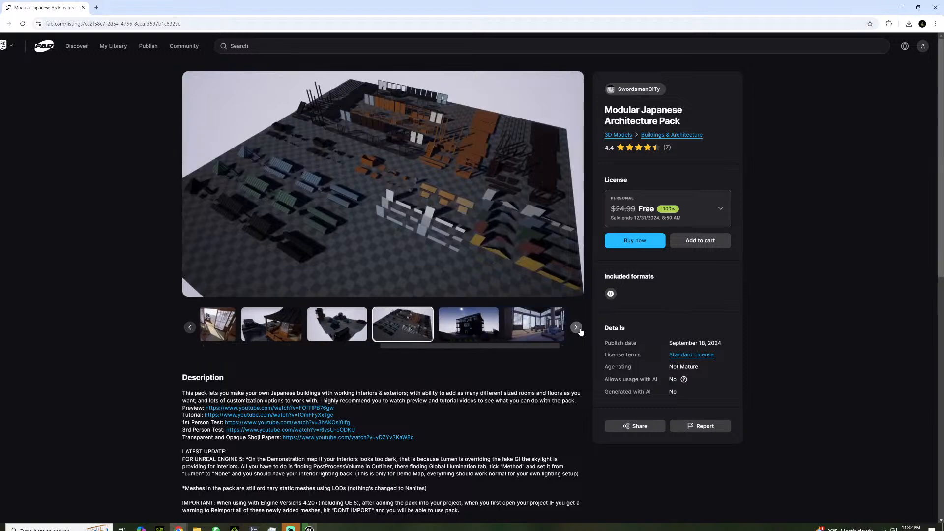
{"action": "left_click", "coordinate": [577, 329]}
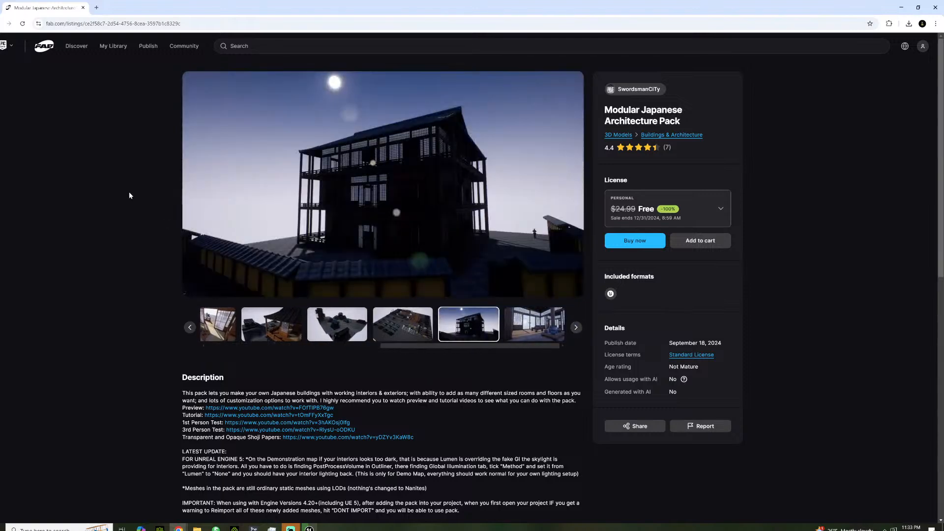
{"action": "scroll", "coordinate": [129, 194], "scroll_direction": "down", "scroll_amount": 7}
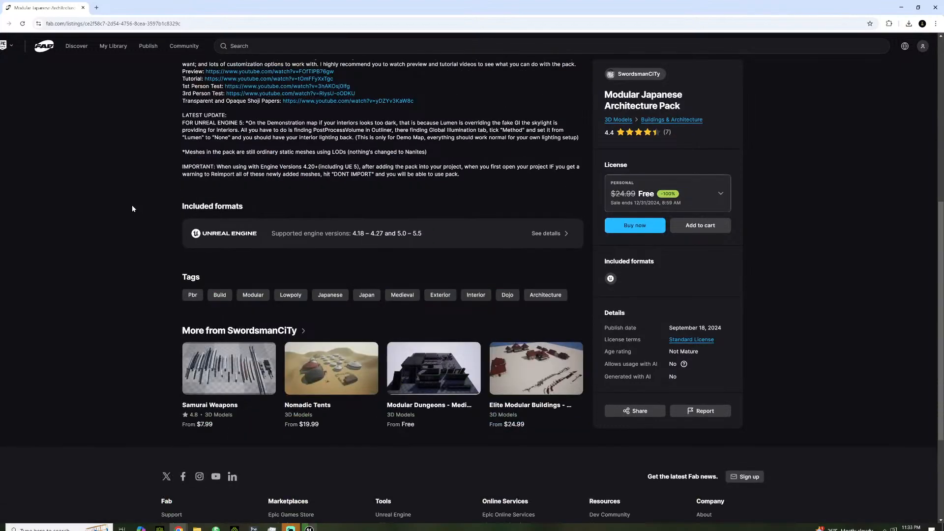
{"action": "scroll", "coordinate": [132, 208], "scroll_direction": "up", "scroll_amount": 7}
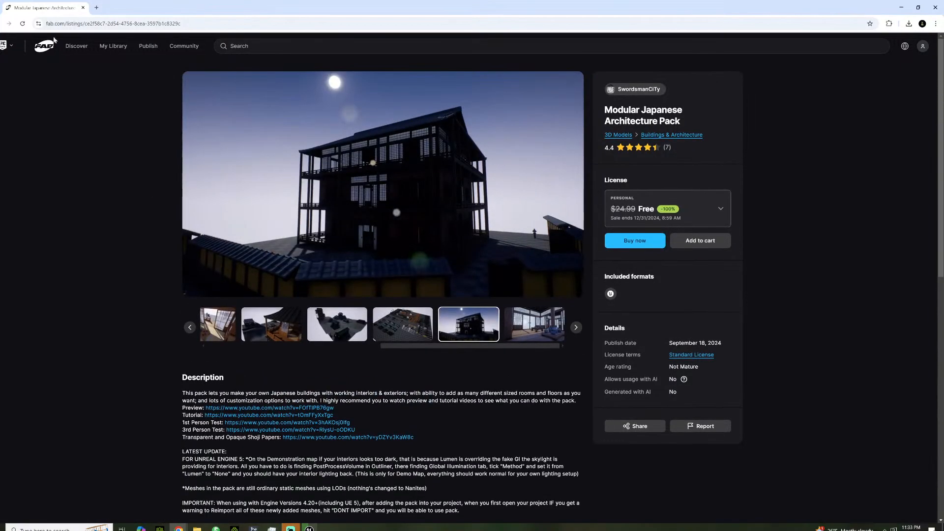
Browse the Fab home page's Quixel and Environments sections, then close the browser window
{"action": "left_click", "coordinate": [52, 39]}
{"action": "scroll", "coordinate": [276, 226], "scroll_direction": "down", "scroll_amount": 7}
{"action": "scroll", "coordinate": [250, 203], "scroll_direction": "down", "scroll_amount": 10}
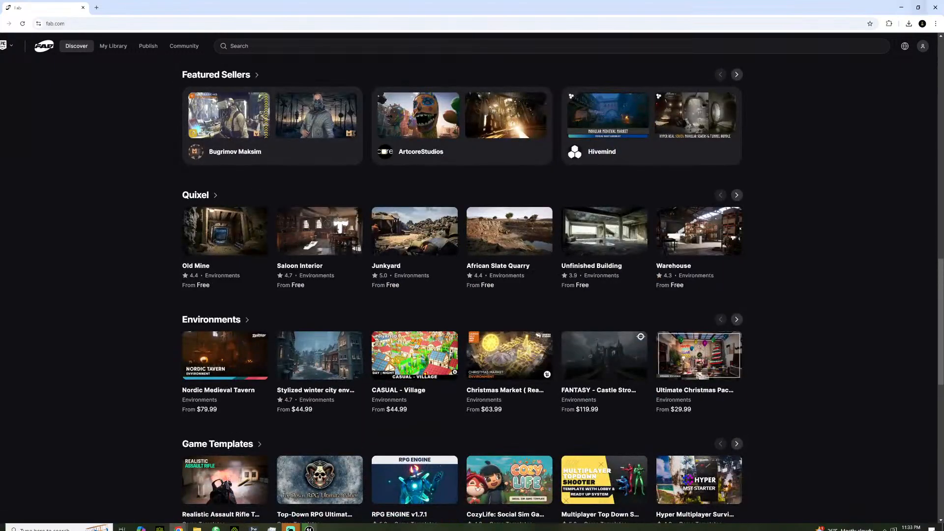
{"action": "left_click", "coordinate": [936, 7]}
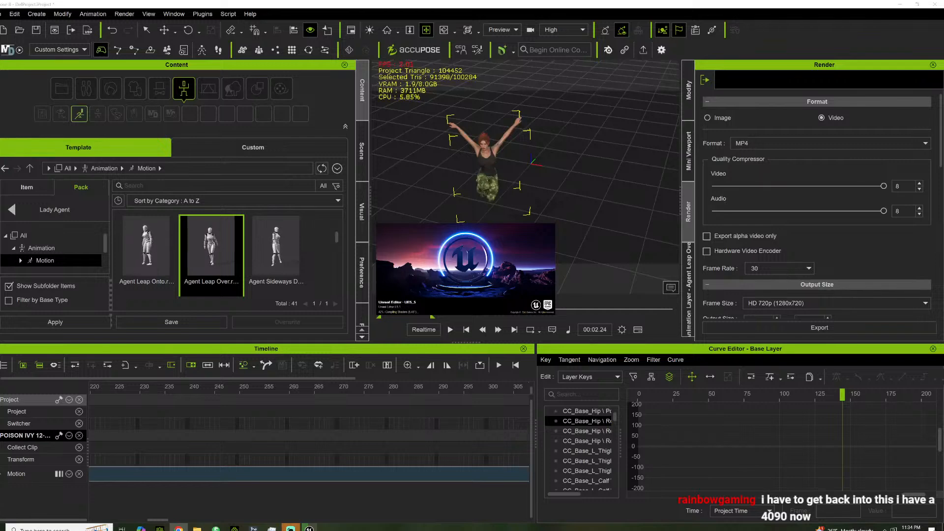
In iClone, examine Poison Ivy's mid-leap pose from several angles and distances
{"action": "left_click_drag", "start_coordinate": [468, 183], "coordinate": [511, 179]}
{"action": "scroll", "coordinate": [533, 181], "scroll_direction": "up", "scroll_amount": 6}
{"action": "right_click_drag", "start_coordinate": [495, 169], "coordinate": [524, 178]}
{"action": "scroll", "coordinate": [523, 180], "scroll_direction": "down", "scroll_amount": 8}
{"action": "scroll", "coordinate": [518, 189], "scroll_direction": "down", "scroll_amount": 2}
{"action": "left_click_drag", "start_coordinate": [505, 190], "coordinate": [503, 168]}
{"action": "right_click_drag", "start_coordinate": [502, 169], "coordinate": [557, 194]}
{"action": "right_click_drag", "start_coordinate": [496, 193], "coordinate": [552, 210]}
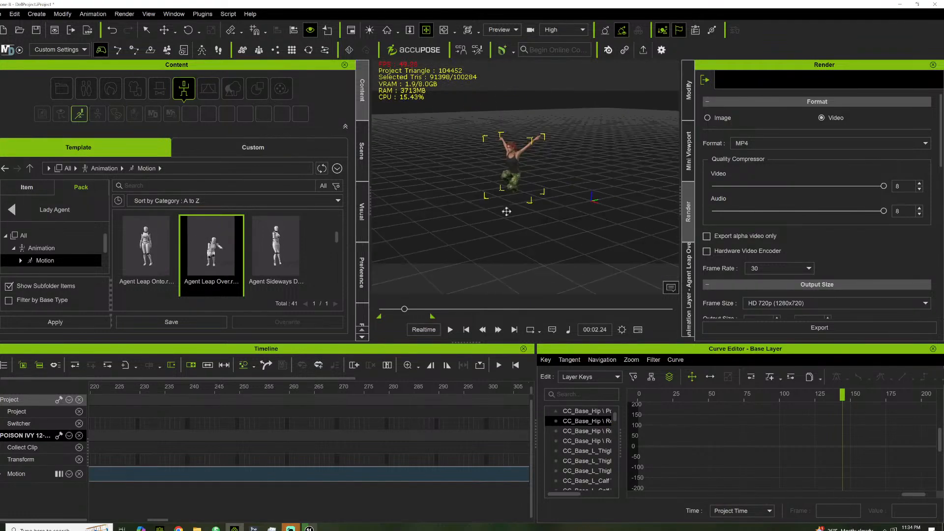
{"action": "scroll", "coordinate": [510, 190], "scroll_direction": "down", "scroll_amount": 2}
{"action": "scroll", "coordinate": [503, 185], "scroll_direction": "up", "scroll_amount": 3}
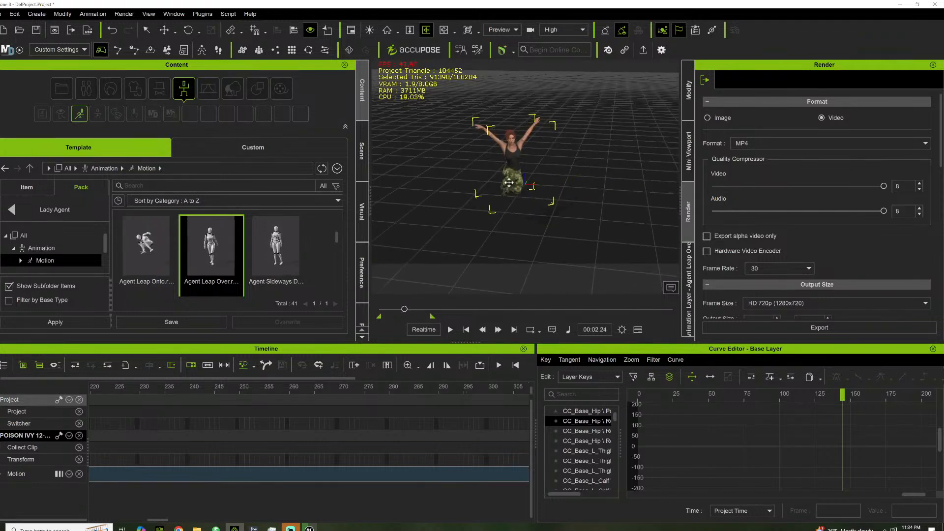
{"action": "left_click_drag", "start_coordinate": [496, 177], "coordinate": [516, 168]}
{"action": "right_click_drag", "start_coordinate": [517, 167], "coordinate": [543, 184]}
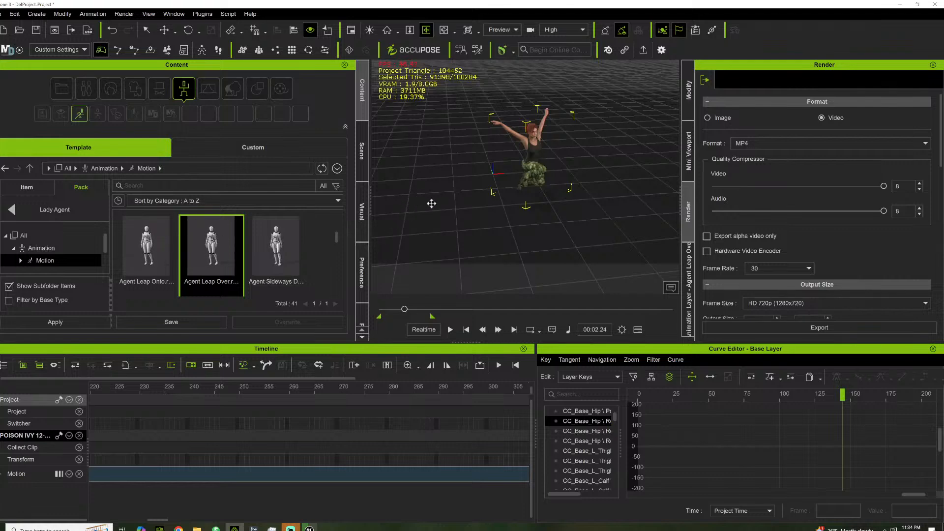
Check the Unreal Editor's loading progress and examine Poison Ivy's mid-leap pose in iClone up close from the side
{"action": "left_click", "coordinate": [308, 528]}
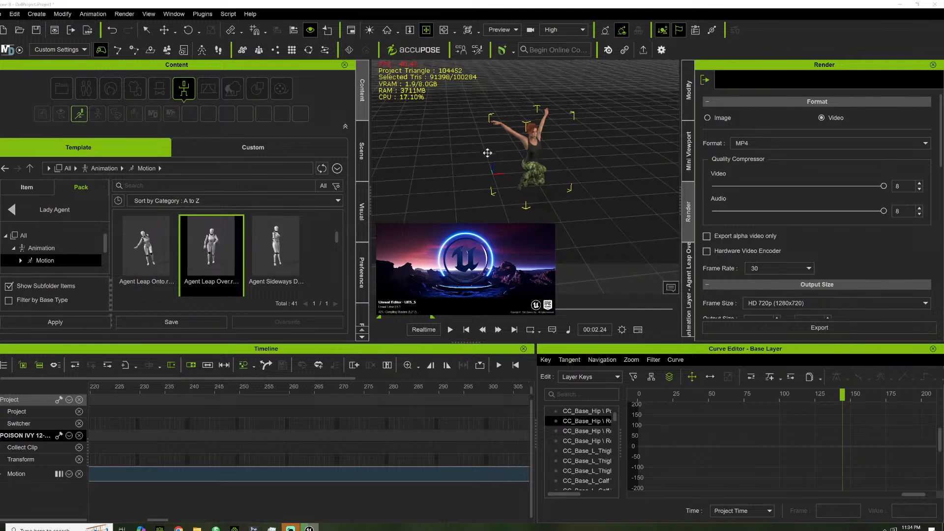
{"action": "right_click_drag", "start_coordinate": [474, 113], "coordinate": [451, 164]}
{"action": "scroll", "coordinate": [462, 166], "scroll_direction": "up", "scroll_amount": 5}
{"action": "middle_click_drag", "start_coordinate": [466, 167], "coordinate": [532, 205]}
{"action": "right_click_drag", "start_coordinate": [531, 205], "coordinate": [472, 194]}
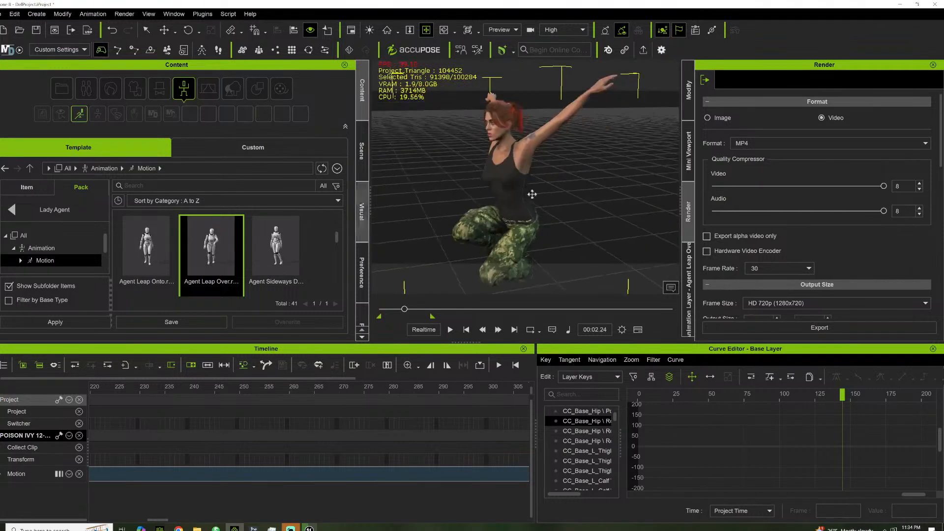
{"action": "right_click_drag", "start_coordinate": [548, 185], "coordinate": [407, 173]}
Rewind to 00:00.16 and play the Agent Leap Over motion from a side view, stopping it mid-motion
{"action": "left_click_drag", "start_coordinate": [404, 309], "coordinate": [383, 309]}
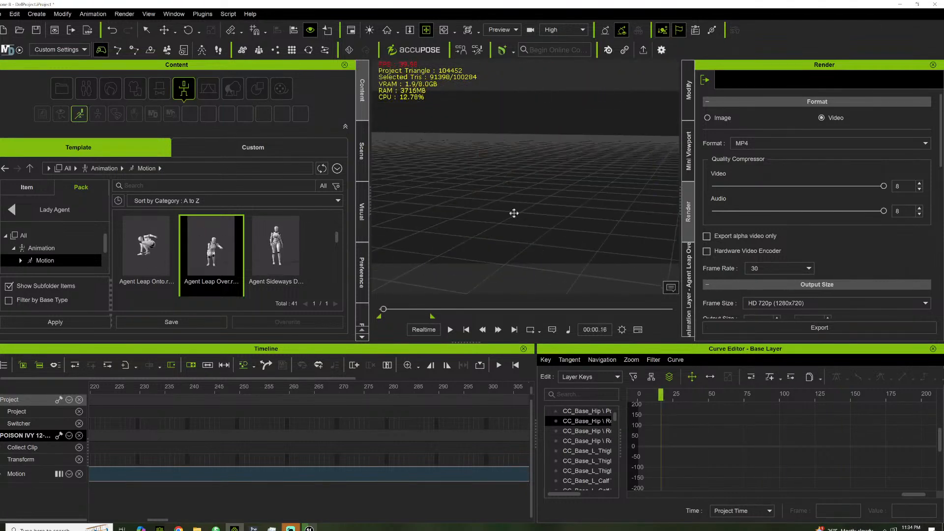
{"action": "key", "text": "space"}
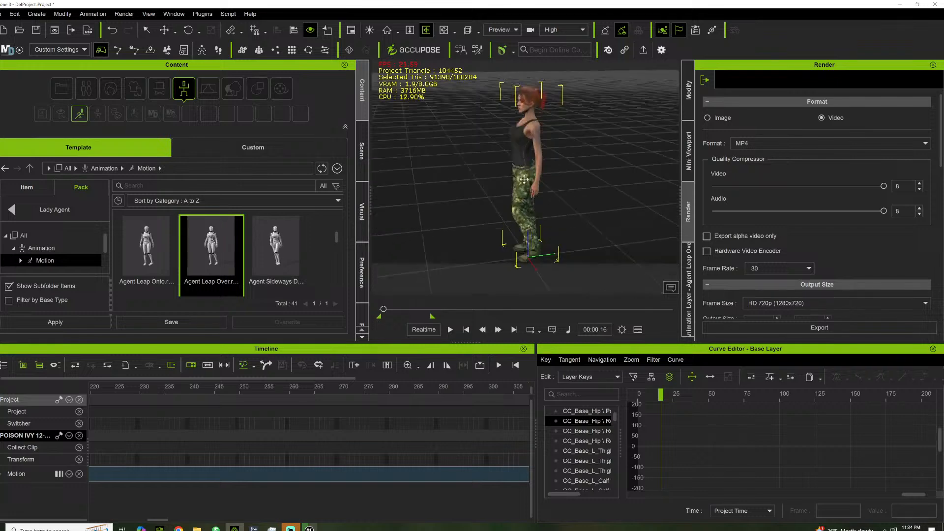
{"action": "right_click_drag", "start_coordinate": [523, 185], "coordinate": [359, 175]}
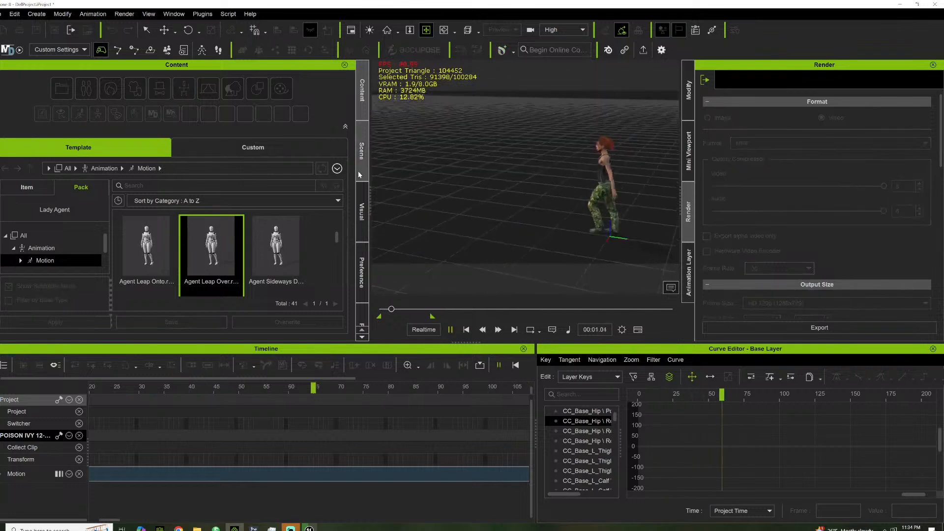
{"action": "key", "text": "space"}
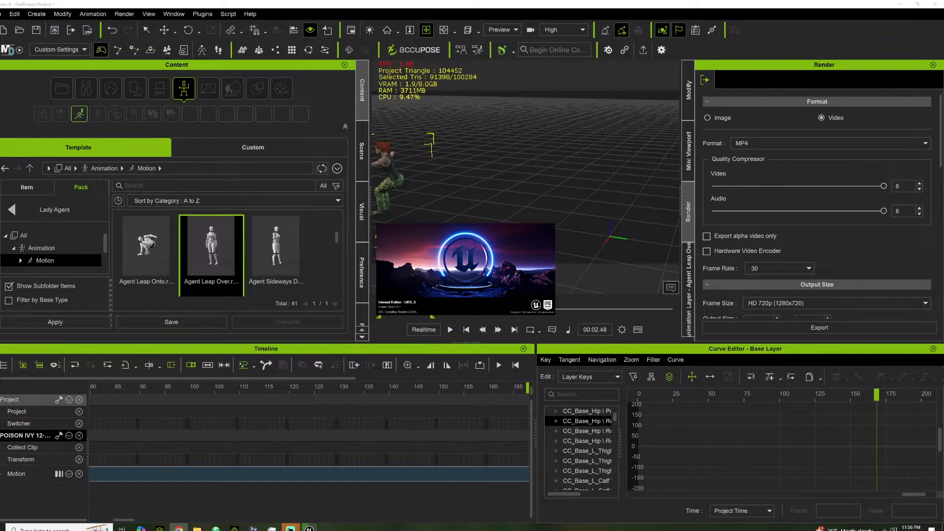
Move the browser window with Humble's Townscape Essentials bundle onto this screen, maximize it, and show the start of the page
{"action": "left_click_drag", "start_coordinate": [943, 255], "coordinate": [326, 142]}
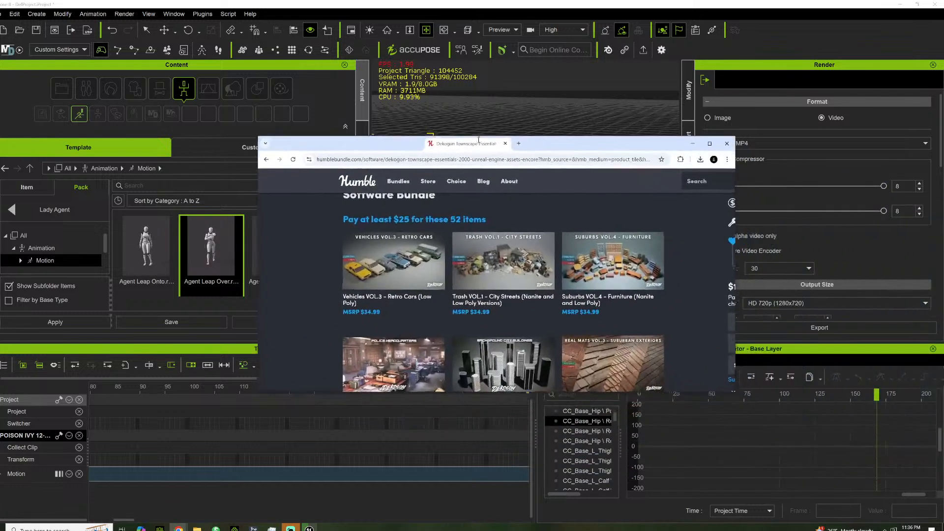
{"action": "left_click", "coordinate": [708, 143]}
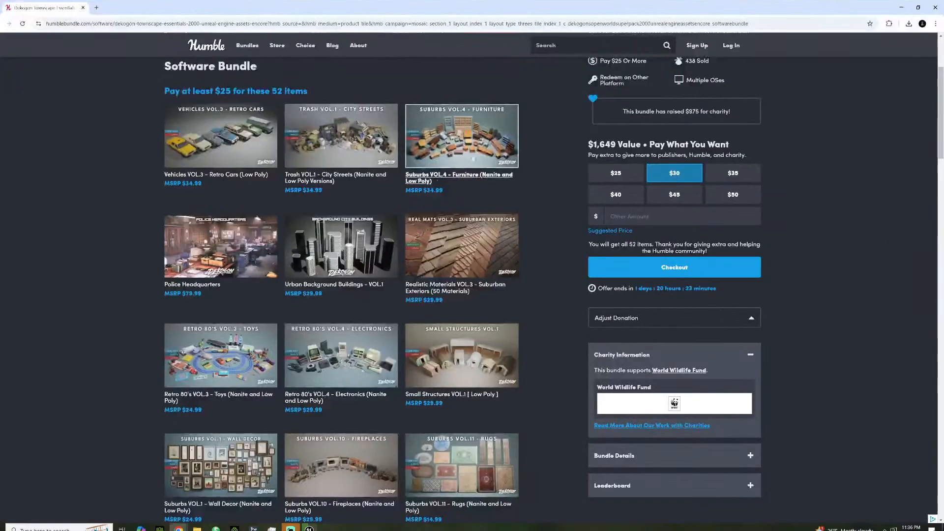
{"action": "scroll", "coordinate": [440, 196], "scroll_direction": "up", "scroll_amount": 3}
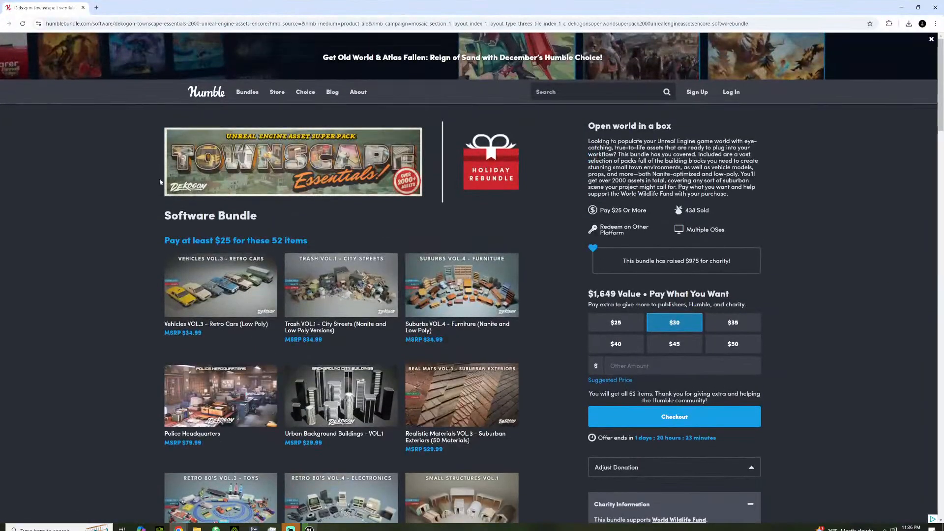
Look through all 52 asset packs in the Townscape Essentials bundle and return to the start of the page
{"action": "scroll", "coordinate": [116, 186], "scroll_direction": "down", "scroll_amount": 3}
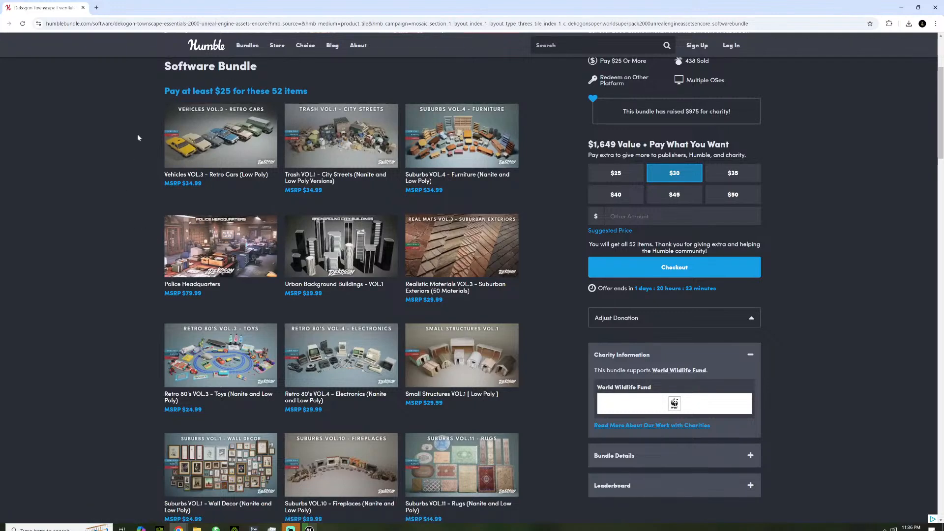
{"action": "scroll", "coordinate": [140, 134], "scroll_direction": "down", "scroll_amount": 1}
{"action": "scroll", "coordinate": [140, 136], "scroll_direction": "down", "scroll_amount": 2}
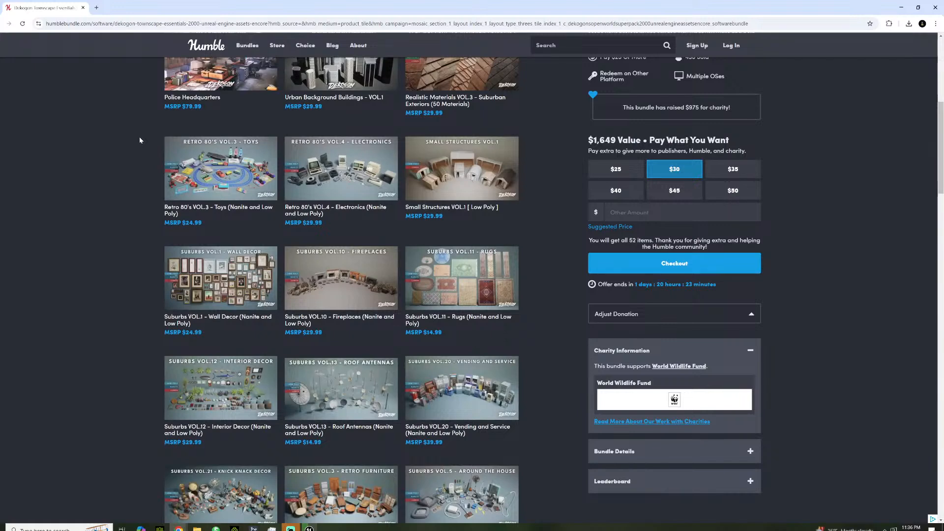
{"action": "scroll", "coordinate": [140, 140], "scroll_direction": "down", "scroll_amount": 3}
{"action": "scroll", "coordinate": [139, 140], "scroll_direction": "down", "scroll_amount": 2}
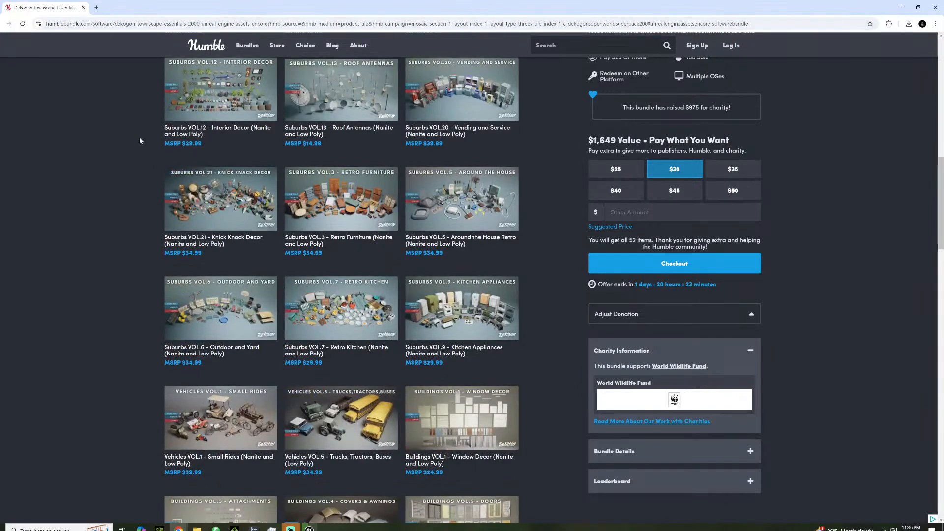
{"action": "scroll", "coordinate": [141, 139], "scroll_direction": "down", "scroll_amount": 2}
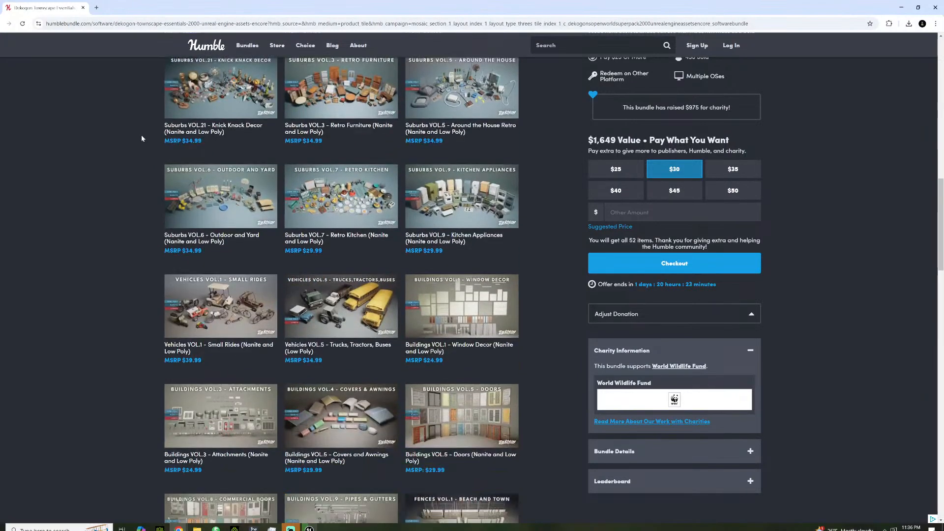
{"action": "scroll", "coordinate": [142, 138], "scroll_direction": "down", "scroll_amount": 2}
{"action": "scroll", "coordinate": [142, 138], "scroll_direction": "down", "scroll_amount": 8}
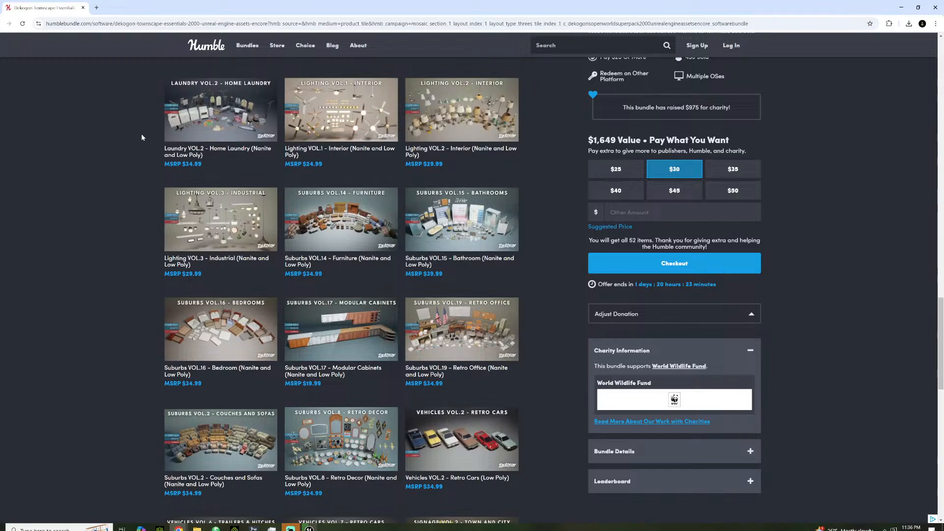
{"action": "scroll", "coordinate": [142, 138], "scroll_direction": "down", "scroll_amount": 3}
{"action": "scroll", "coordinate": [142, 137], "scroll_direction": "down", "scroll_amount": 3}
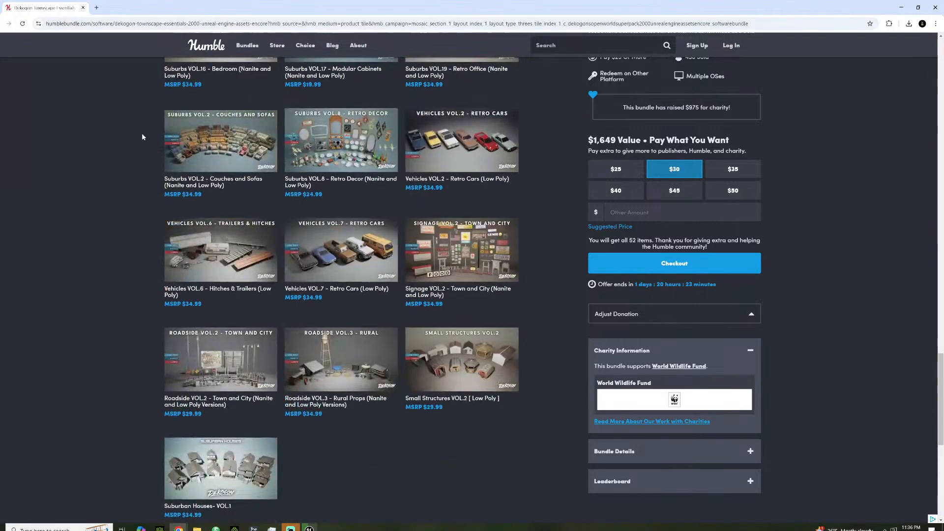
{"action": "scroll", "coordinate": [143, 137], "scroll_direction": "up", "scroll_amount": 10}
{"action": "scroll", "coordinate": [145, 138], "scroll_direction": "up", "scroll_amount": 15}
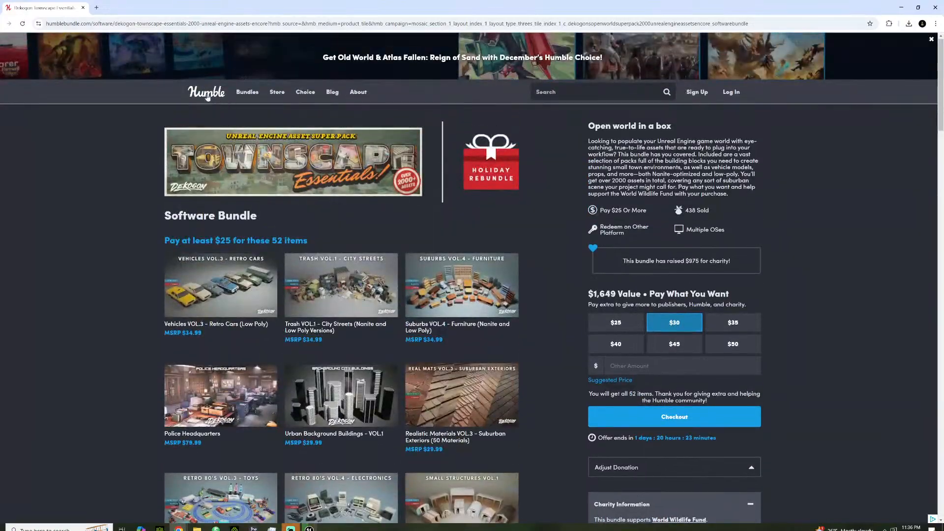
Open Humble's Software bundles page and browse the available Unreal and Blender bundles
{"action": "mouse_move", "coordinate": [248, 94]}
{"action": "left_click", "coordinate": [268, 147]}
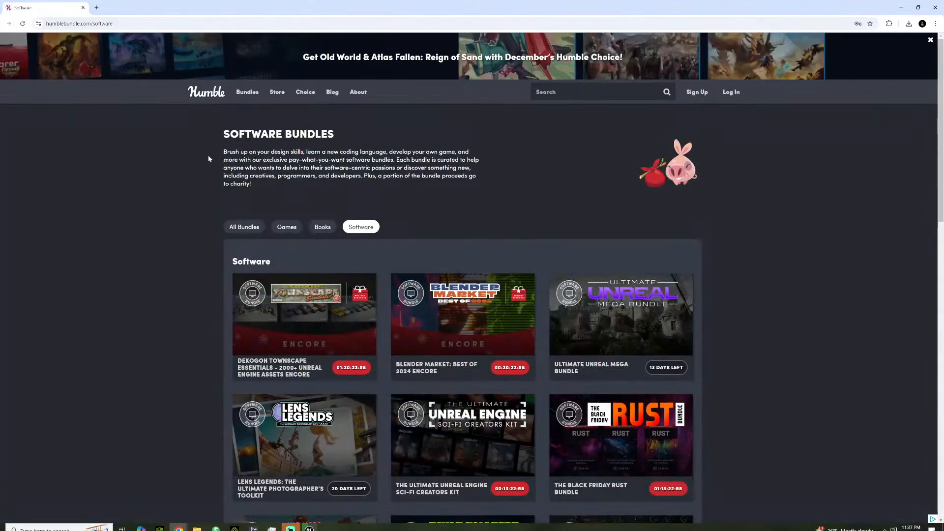
{"action": "scroll", "coordinate": [209, 157], "scroll_direction": "down", "scroll_amount": 4}
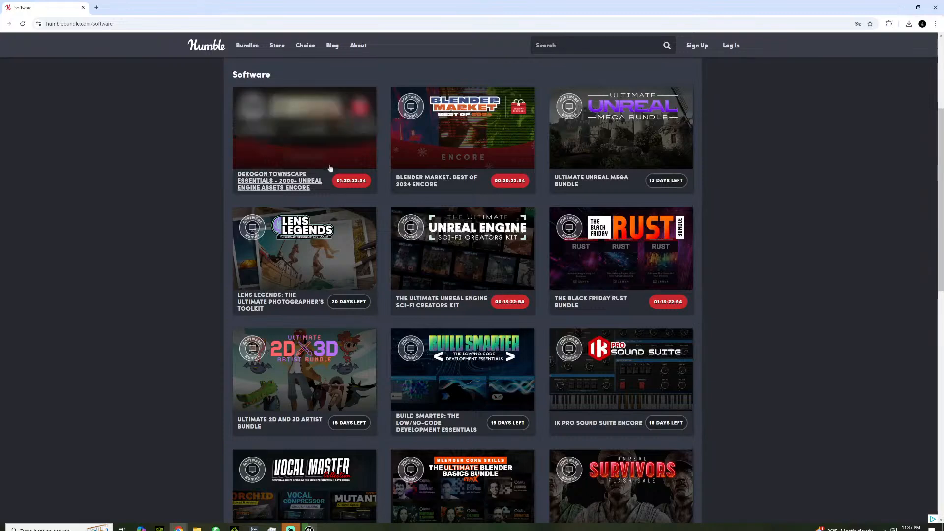
{"action": "scroll", "coordinate": [172, 143], "scroll_direction": "down", "scroll_amount": 2}
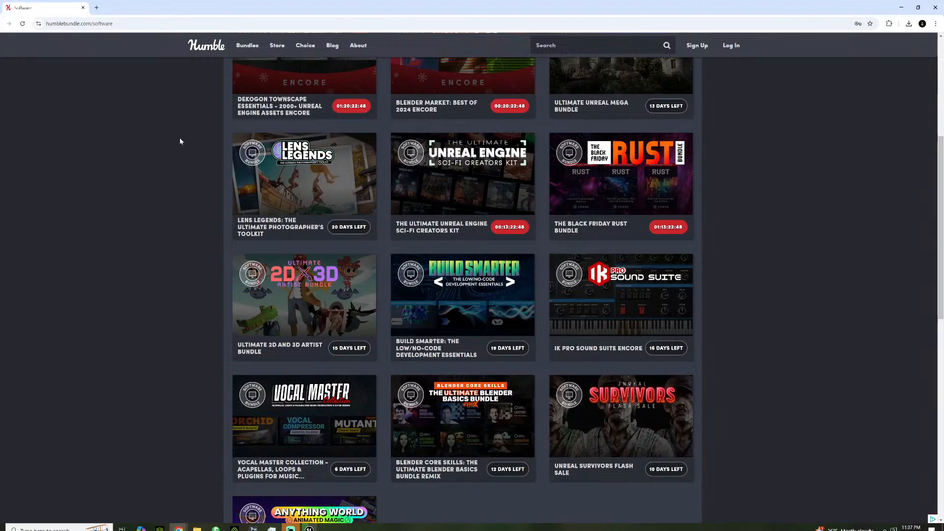
{"action": "scroll", "coordinate": [180, 141], "scroll_direction": "up", "scroll_amount": 3}
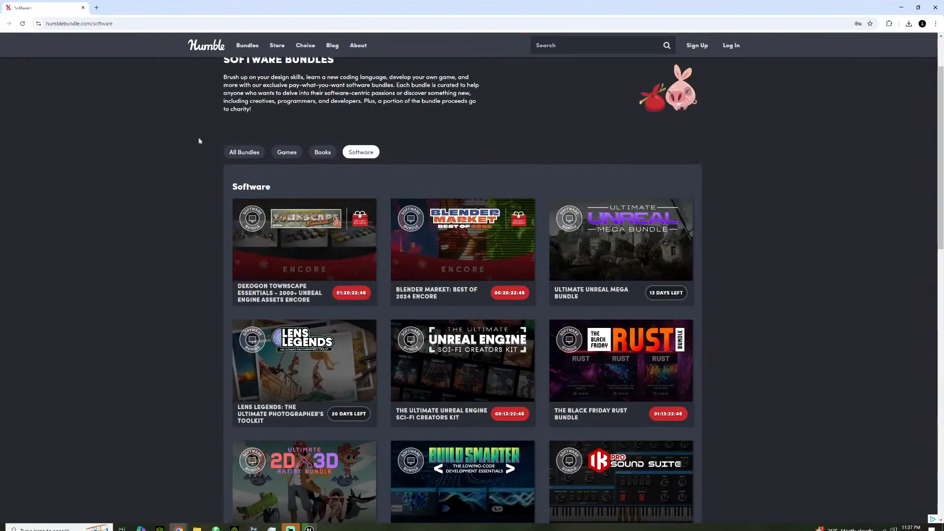
Open Humble's Ultimate Unreal Mega Bundle and look over its pricing and the first assets
{"action": "left_click", "coordinate": [620, 225]}
{"action": "scroll", "coordinate": [130, 202], "scroll_direction": "down", "scroll_amount": 3}
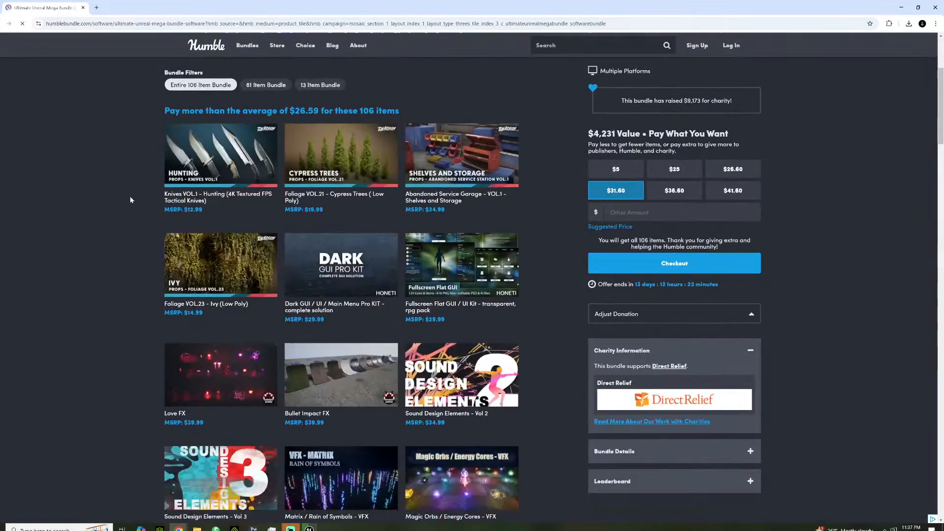
{"action": "scroll", "coordinate": [138, 186], "scroll_direction": "up", "scroll_amount": 1}
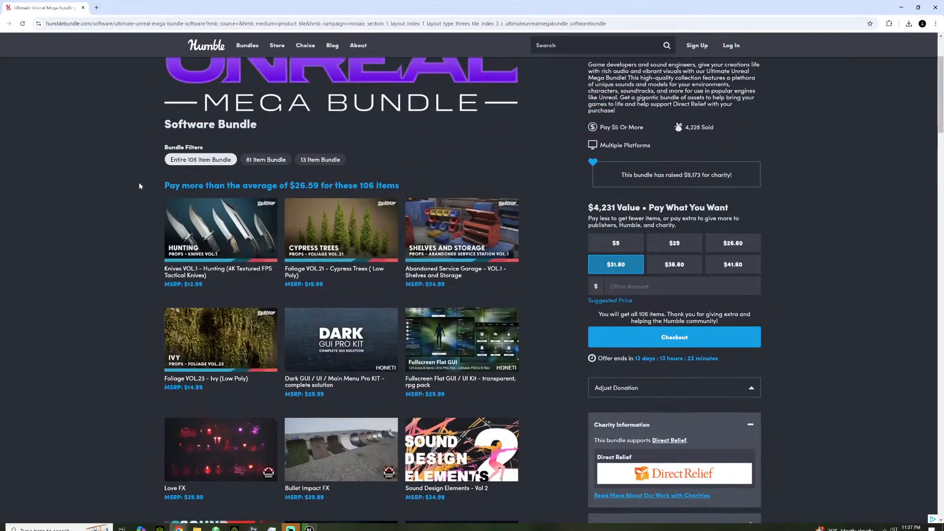
{"action": "scroll", "coordinate": [139, 182], "scroll_direction": "down", "scroll_amount": 8}
{"action": "scroll", "coordinate": [186, 201], "scroll_direction": "up", "scroll_amount": 10}
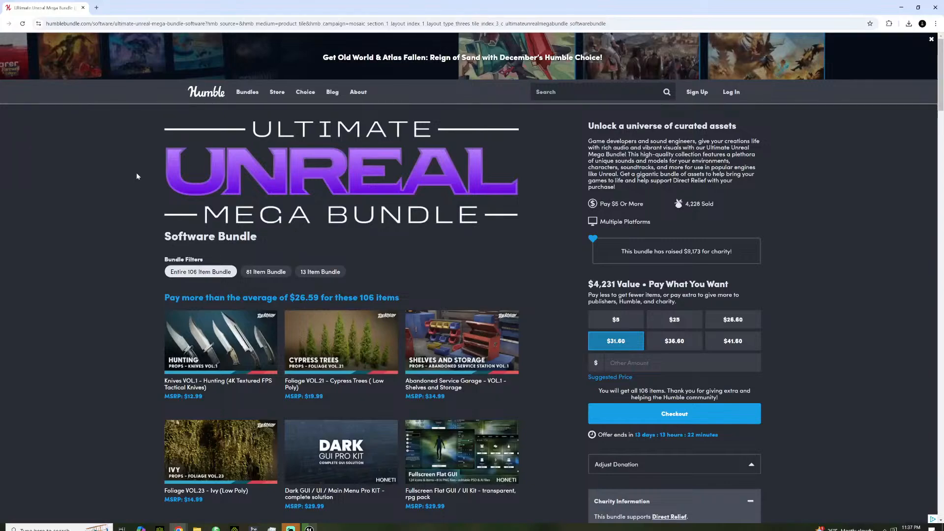
Look through the asset packs in the Entire 106 Item Bundle, from the hunting knives to the weapon and sound packs
{"action": "scroll", "coordinate": [135, 180], "scroll_direction": "down", "scroll_amount": 1}
{"action": "scroll", "coordinate": [135, 181], "scroll_direction": "down", "scroll_amount": 2}
{"action": "scroll", "coordinate": [135, 179], "scroll_direction": "down", "scroll_amount": 15}
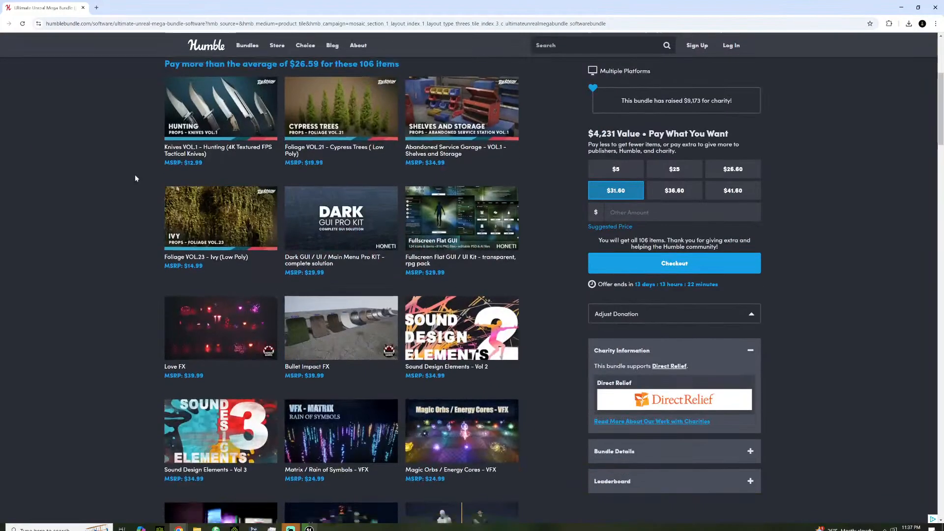
{"action": "scroll", "coordinate": [136, 174], "scroll_direction": "down", "scroll_amount": 4}
{"action": "scroll", "coordinate": [137, 173], "scroll_direction": "up", "scroll_amount": 4}
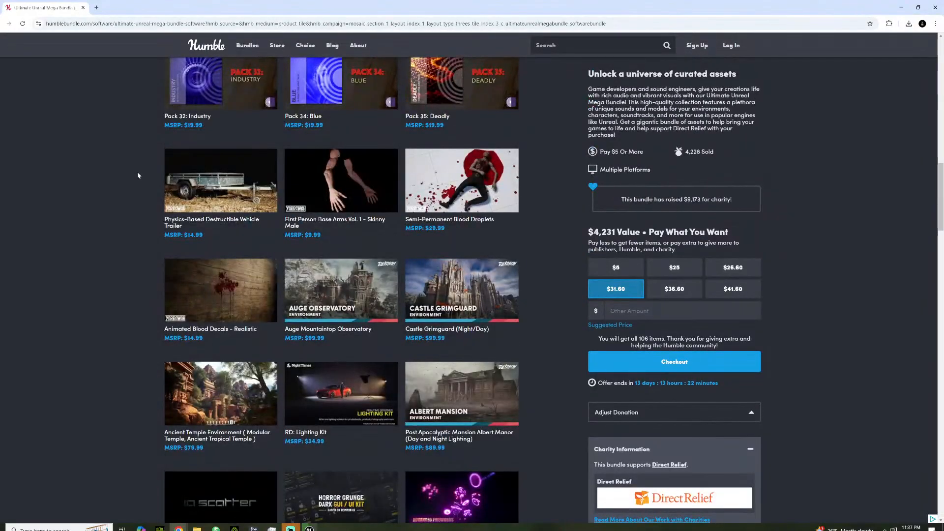
{"action": "scroll", "coordinate": [137, 175], "scroll_direction": "down", "scroll_amount": 10}
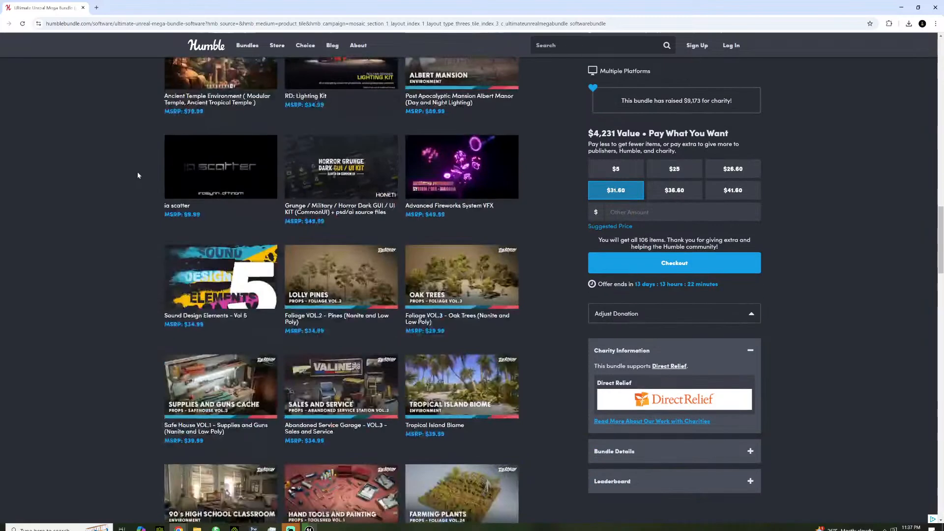
{"action": "scroll", "coordinate": [137, 175], "scroll_direction": "up", "scroll_amount": 5}
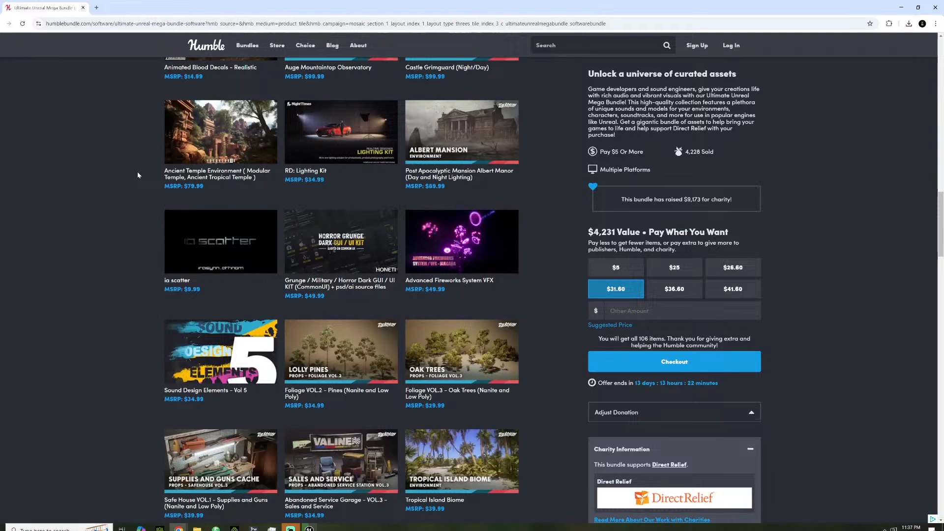
{"action": "scroll", "coordinate": [137, 174], "scroll_direction": "down", "scroll_amount": 1}
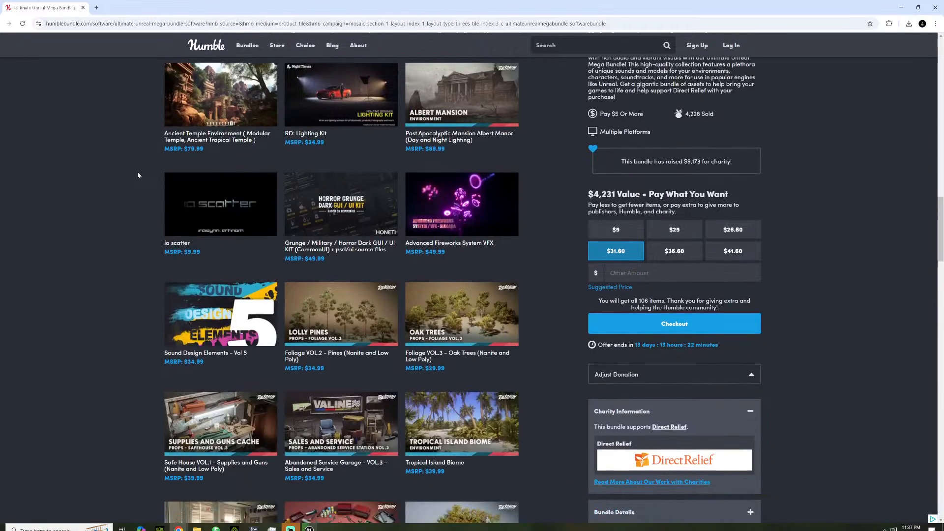
{"action": "scroll", "coordinate": [138, 173], "scroll_direction": "down", "scroll_amount": 11}
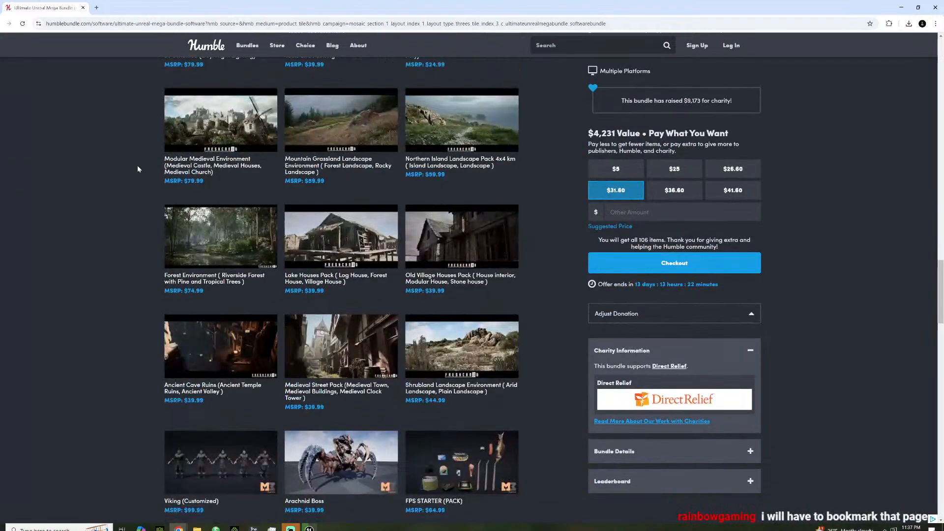
{"action": "scroll", "coordinate": [137, 166], "scroll_direction": "down", "scroll_amount": 13}
{"action": "scroll", "coordinate": [137, 165], "scroll_direction": "down", "scroll_amount": 20}
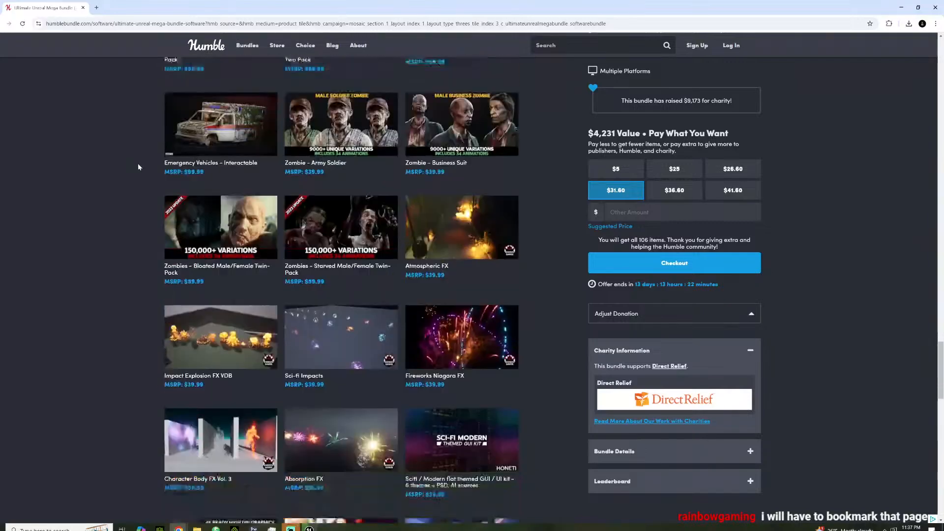
{"action": "scroll", "coordinate": [143, 163], "scroll_direction": "down", "scroll_amount": 10}
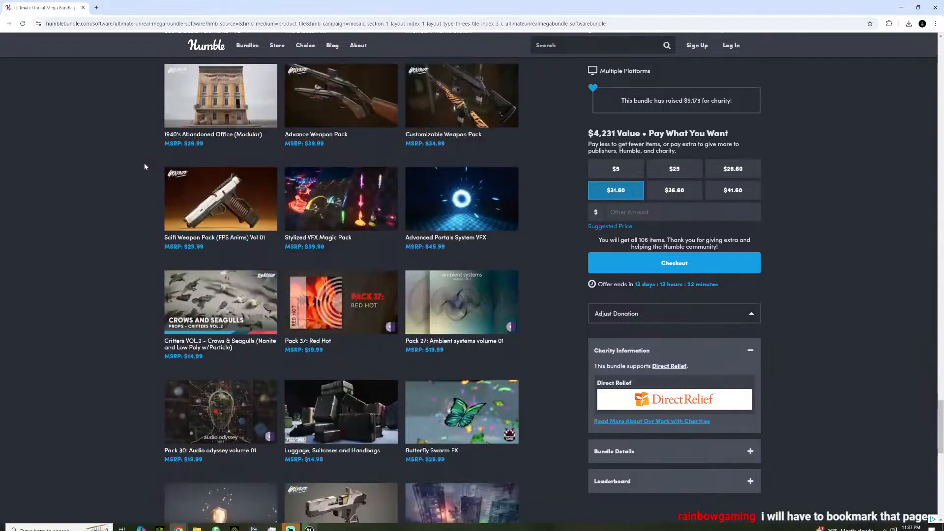
{"action": "scroll", "coordinate": [144, 166], "scroll_direction": "up", "scroll_amount": 3}
{"action": "scroll", "coordinate": [144, 172], "scroll_direction": "up", "scroll_amount": 3}
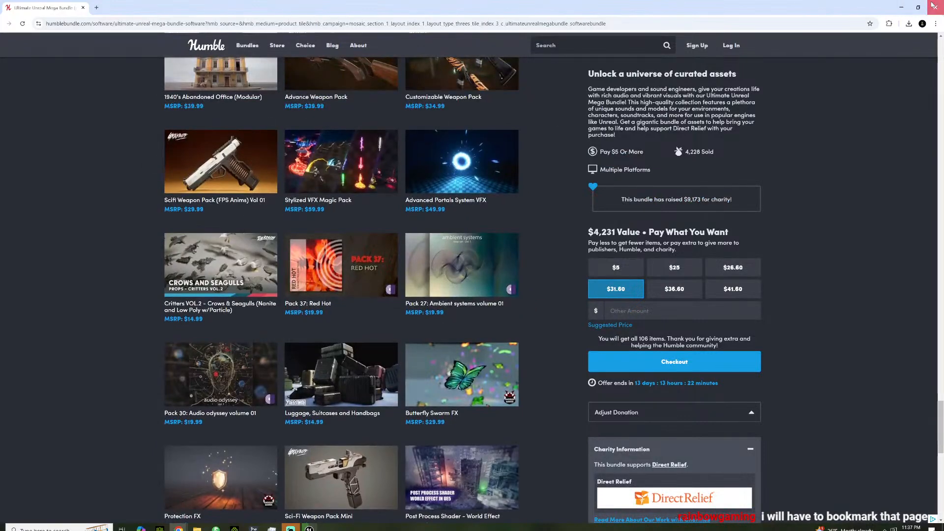
Go back up through the Mega Bundle's assets and close the Humble browser window
{"action": "scroll", "coordinate": [512, 139], "scroll_direction": "up", "scroll_amount": 20}
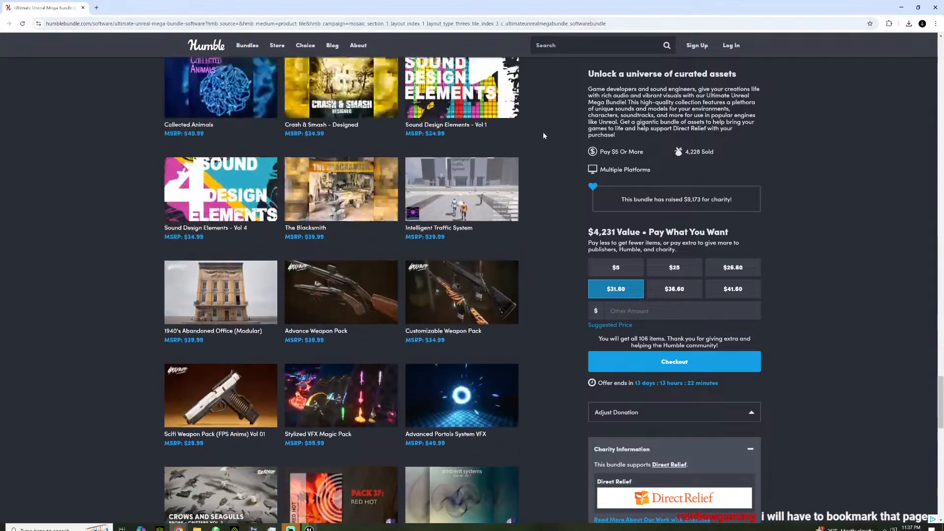
{"action": "scroll", "coordinate": [512, 139], "scroll_direction": "up", "scroll_amount": 20}
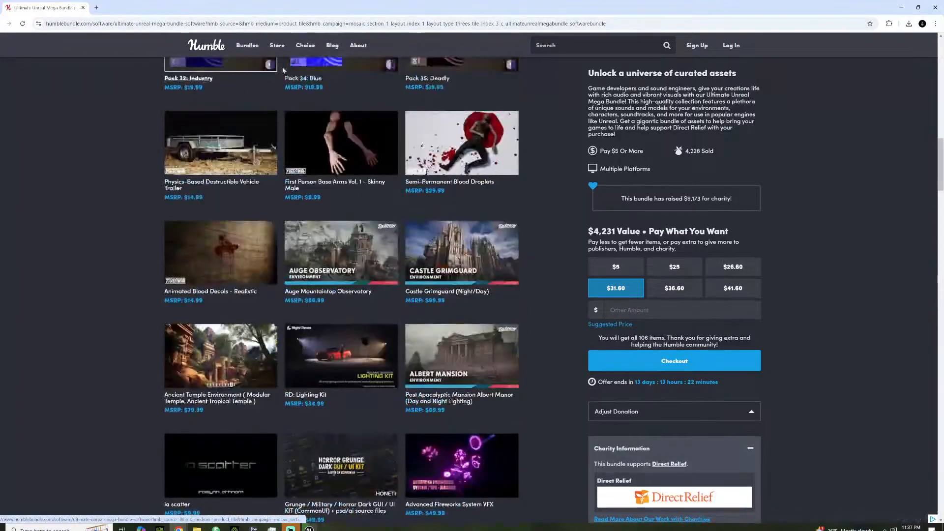
{"action": "mouse_move", "coordinate": [248, 45]}
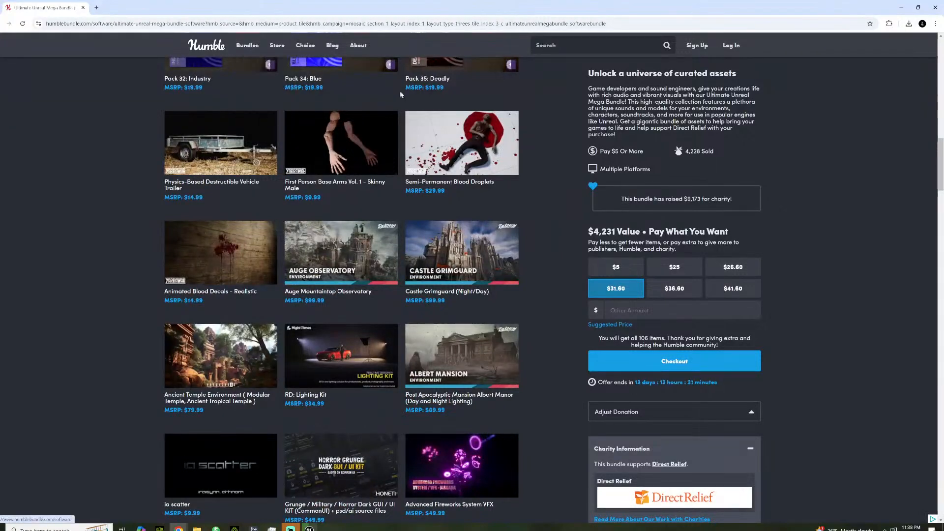
{"action": "left_click", "coordinate": [936, 7]}
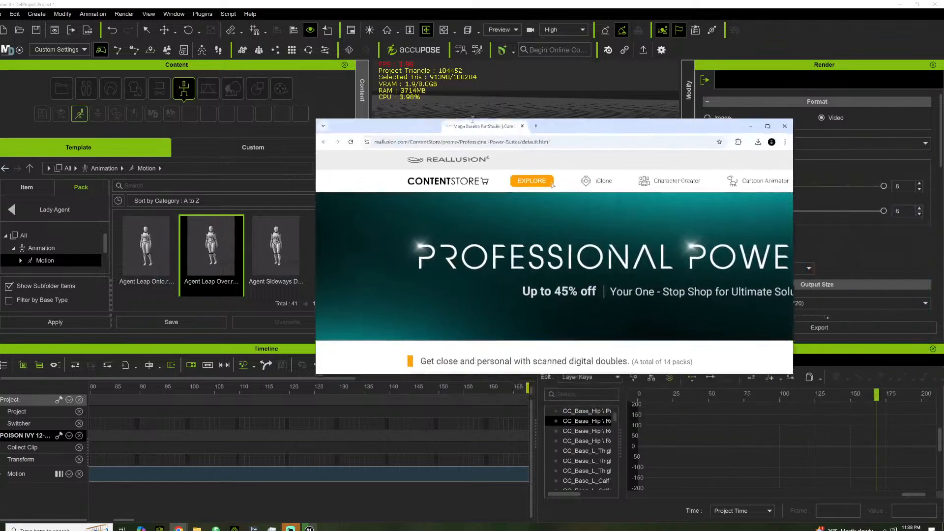
Maximize Reallusion's Professional Power Suites page and browse its character, motion and outfit collections
{"action": "mouse_move", "coordinate": [393, 146]}
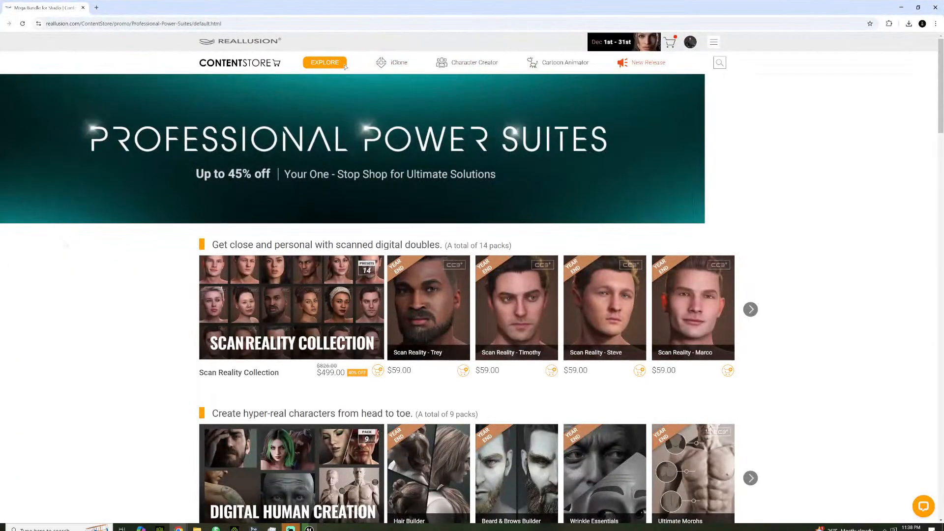
{"action": "scroll", "coordinate": [107, 274], "scroll_direction": "down", "scroll_amount": 3}
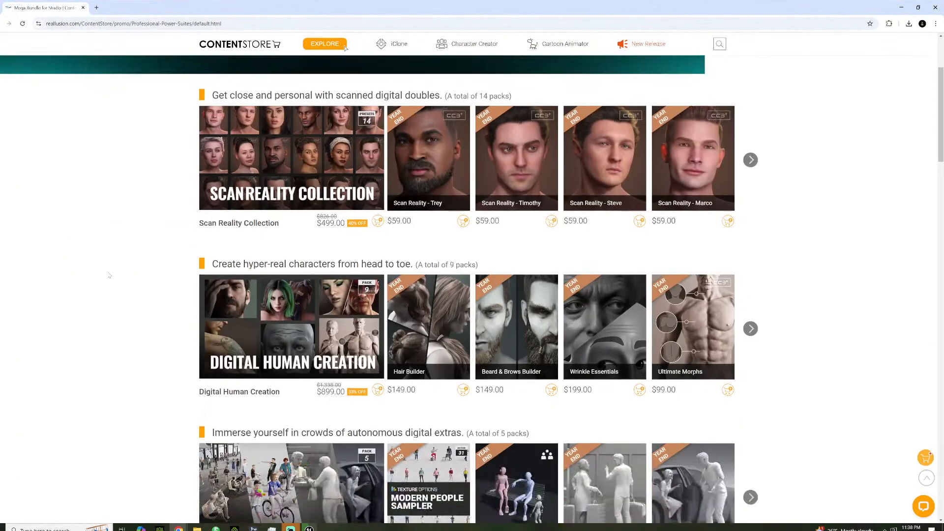
{"action": "scroll", "coordinate": [109, 271], "scroll_direction": "down", "scroll_amount": 3}
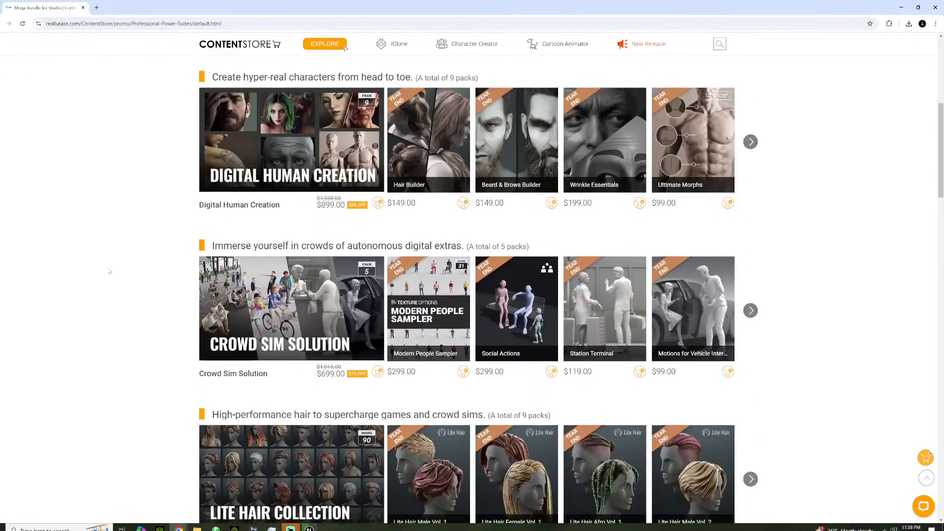
{"action": "scroll", "coordinate": [113, 269], "scroll_direction": "up", "scroll_amount": 7}
{"action": "scroll", "coordinate": [117, 268], "scroll_direction": "down", "scroll_amount": 17}
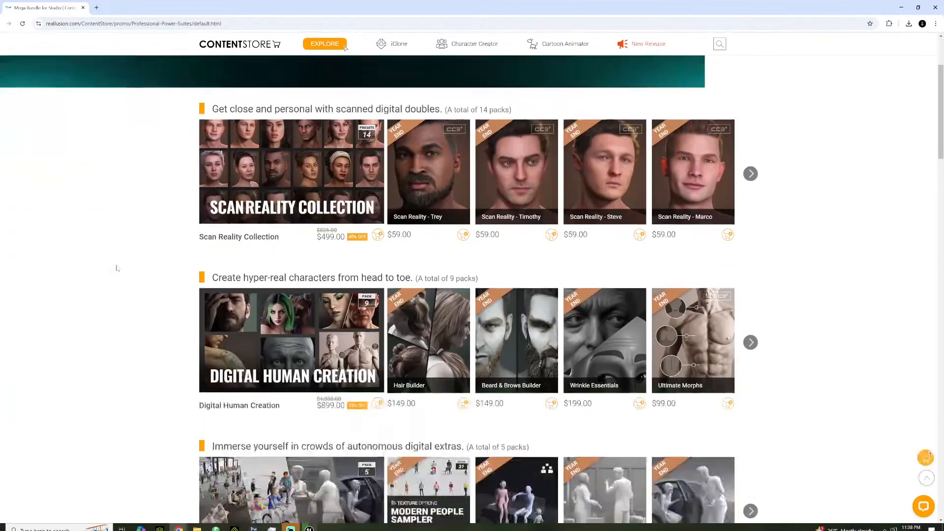
{"action": "scroll", "coordinate": [121, 267], "scroll_direction": "down", "scroll_amount": 9}
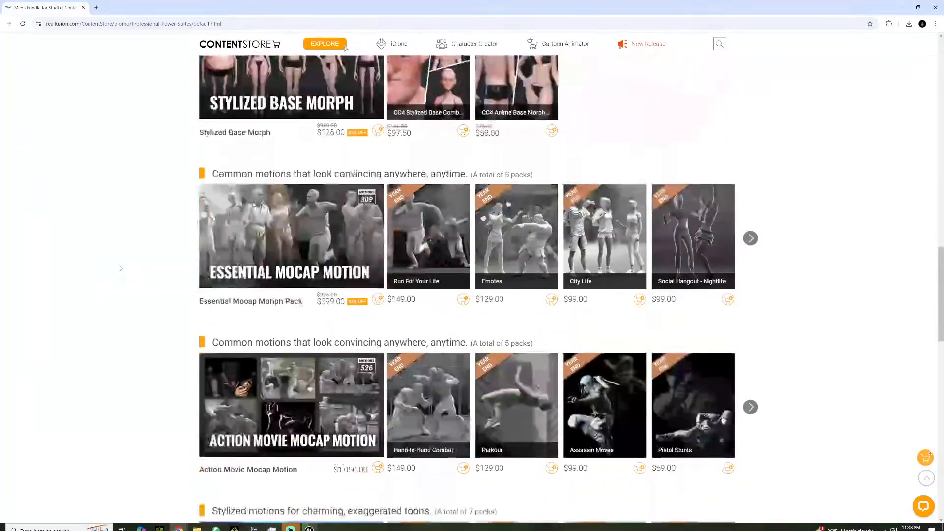
{"action": "scroll", "coordinate": [122, 266], "scroll_direction": "up", "scroll_amount": 3}
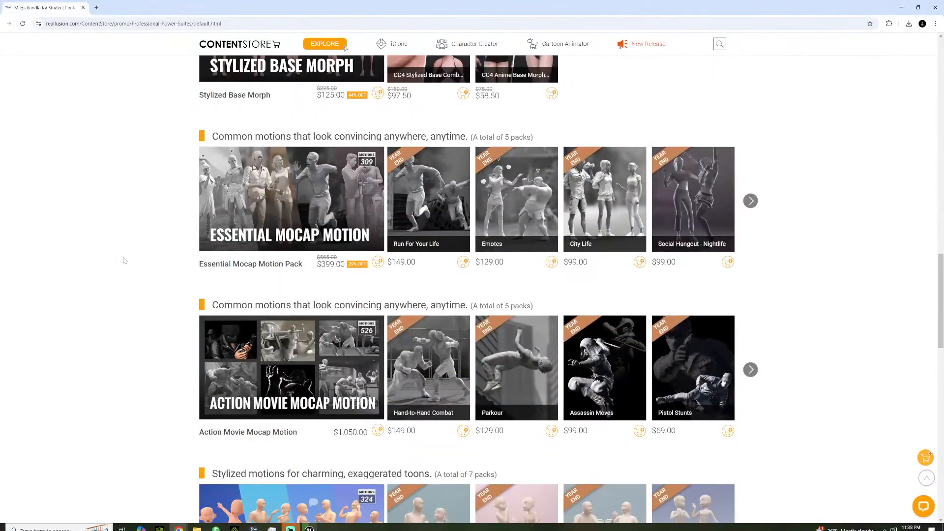
{"action": "scroll", "coordinate": [124, 261], "scroll_direction": "down", "scroll_amount": 11}
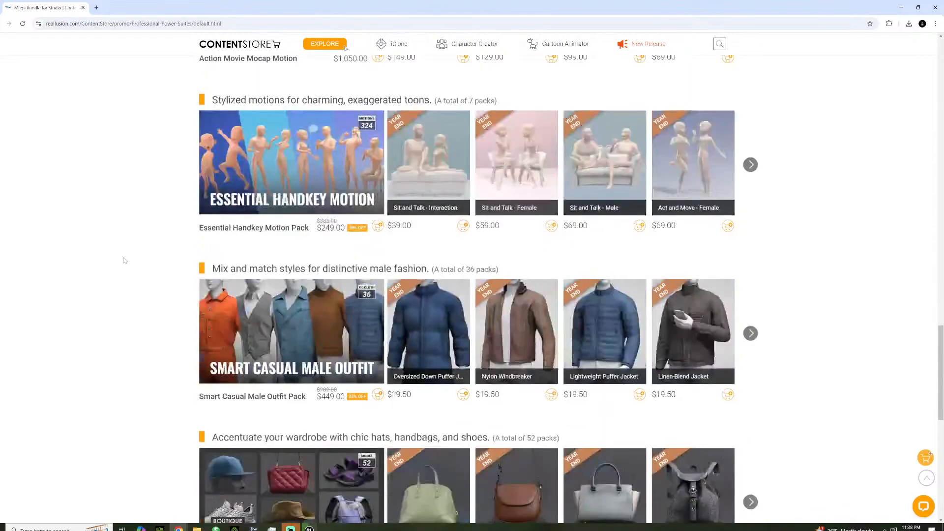
{"action": "scroll", "coordinate": [124, 260], "scroll_direction": "down", "scroll_amount": 7}
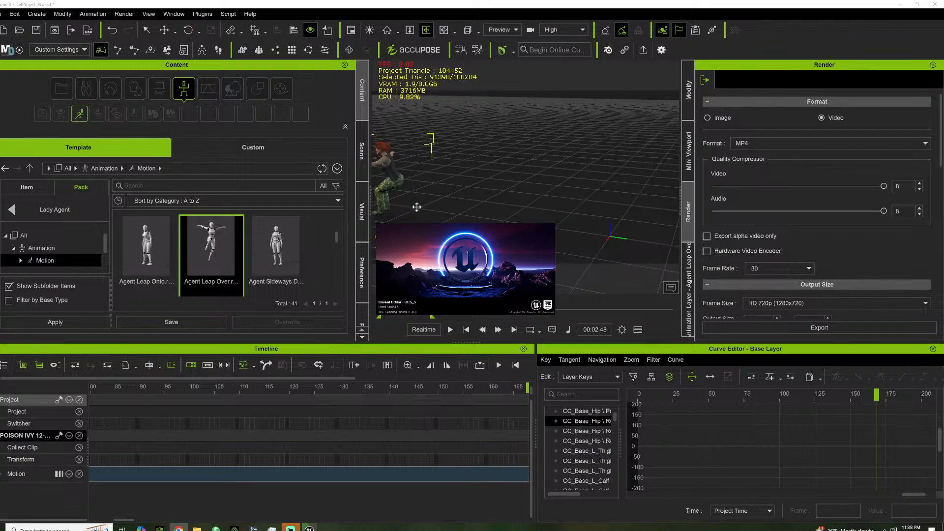
Reframe the iClone viewport so Poison Ivy is centred and seen close up from the front
{"action": "left_click_drag", "start_coordinate": [460, 182], "coordinate": [535, 181]}
{"action": "right_click_drag", "start_coordinate": [535, 182], "coordinate": [582, 185]}
{"action": "right_click_drag", "start_coordinate": [487, 169], "coordinate": [536, 175]}
{"action": "scroll", "coordinate": [514, 170], "scroll_direction": "up", "scroll_amount": 5}
{"action": "left_click_drag", "start_coordinate": [489, 173], "coordinate": [596, 169]}
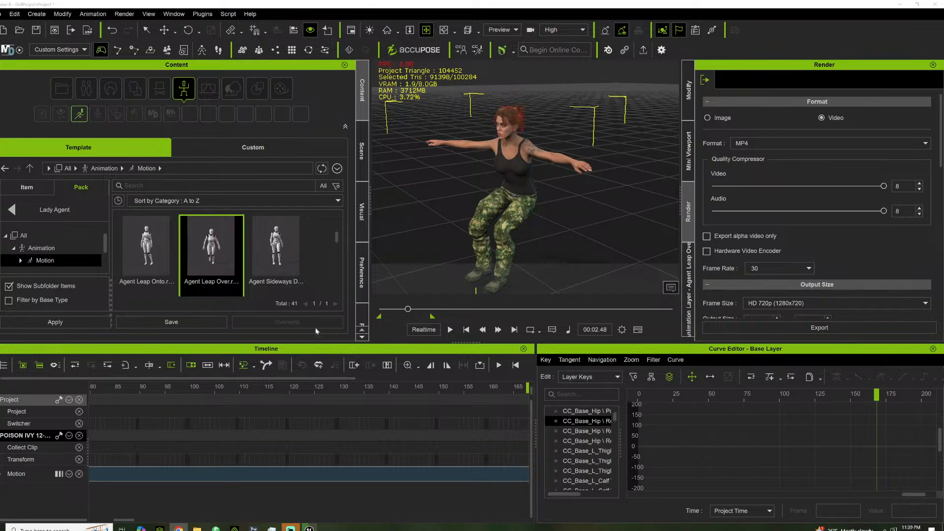
Play the Agent Leap Over motion from mid-motion, stop it at 00:04.40, and check Unreal's loading screen
{"action": "mouse_move", "coordinate": [413, 315]}
{"action": "left_mouse_down"}
{"action": "mouse_move", "coordinate": [386, 313]}
{"action": "mouse_move", "coordinate": [407, 313]}
{"action": "left_mouse_up"}
{"action": "key", "text": "space"}
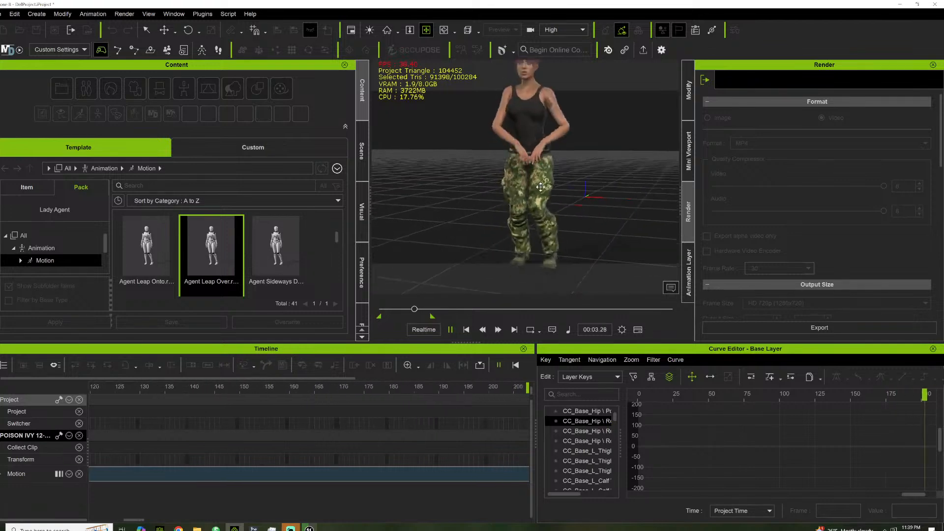
{"action": "key", "text": "space"}
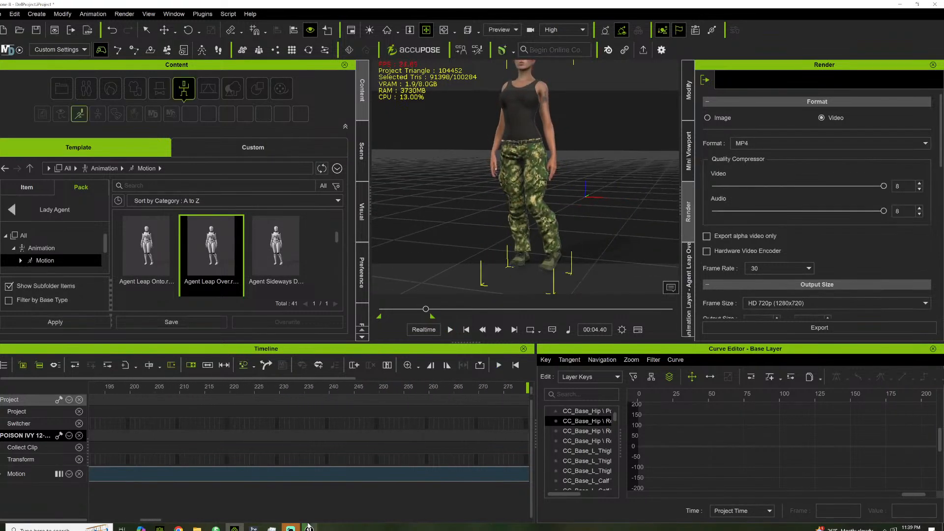
{"action": "left_click", "coordinate": [308, 528]}
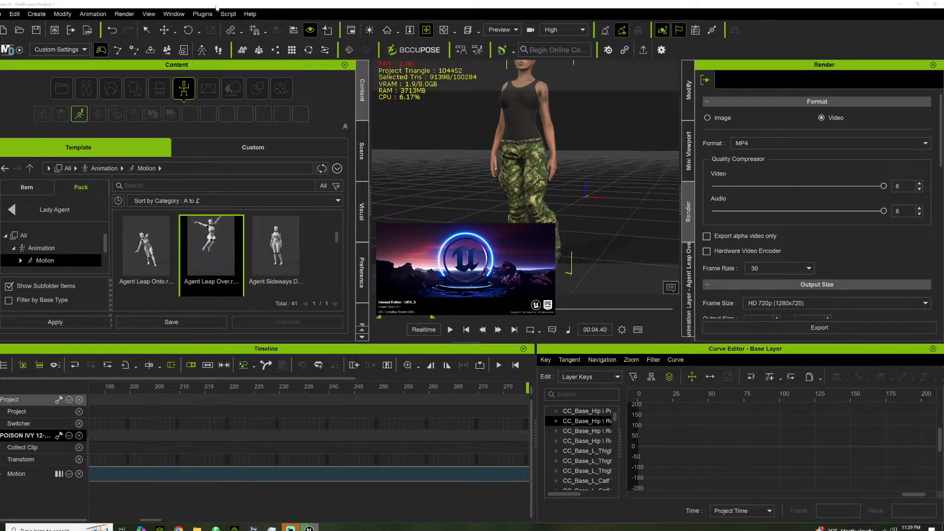
Open the Character Creator & iClone Auto Setup plugin's folder from iClone and go into Unreal > Auto Setup 1.37 For Unreal 5.5
{"action": "left_click", "coordinate": [199, 14]}
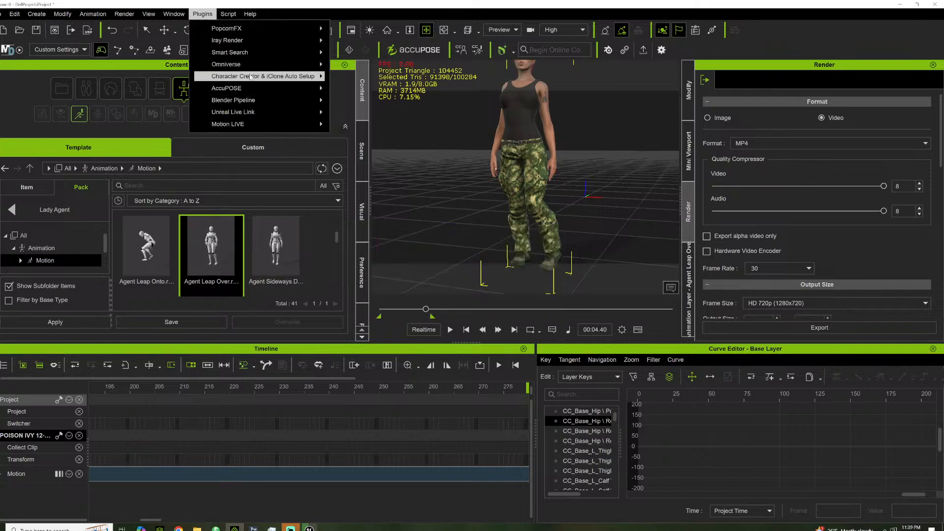
{"action": "mouse_move", "coordinate": [251, 76]}
{"action": "left_click", "coordinate": [370, 103]}
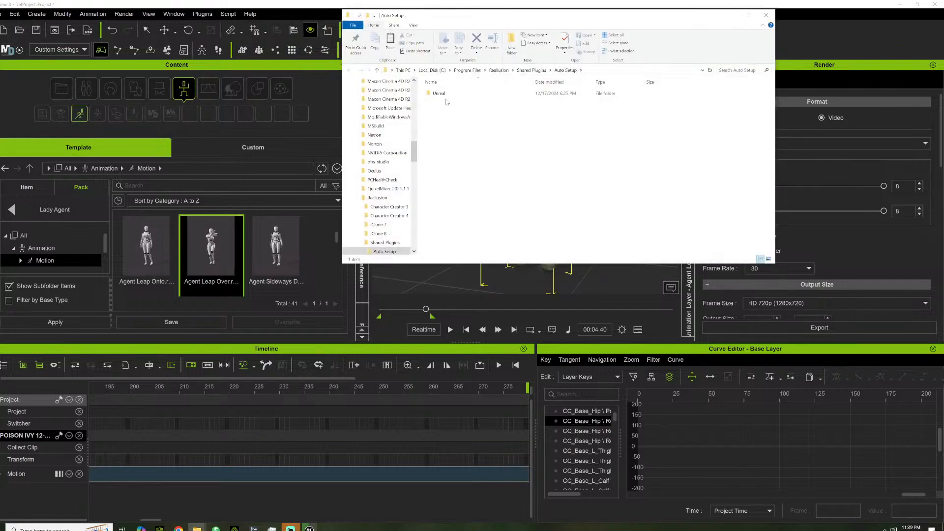
{"action": "double_click", "coordinate": [440, 93]}
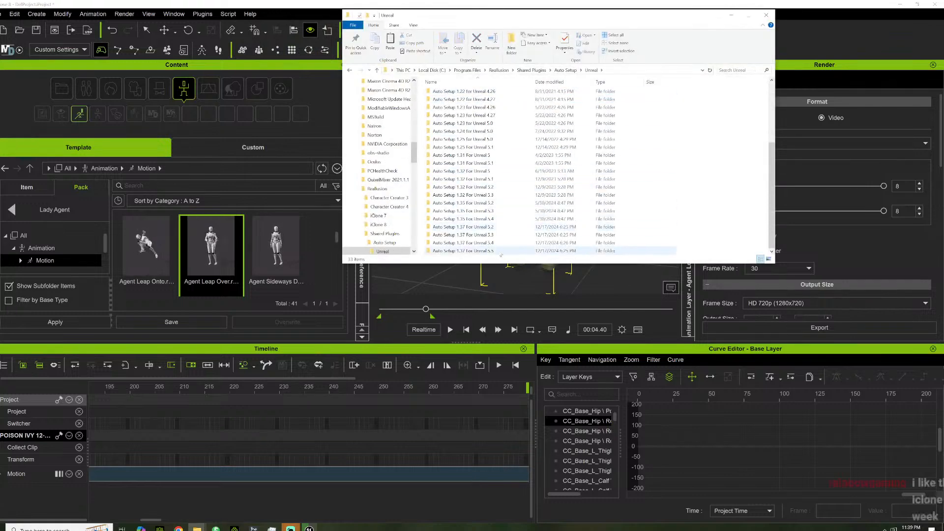
{"action": "double_click", "coordinate": [496, 251]}
Select the Auto Setup Content and Plugins folders, minimize that window, and bring up the exported character's Ivy folder
{"action": "left_click", "coordinate": [446, 101]}
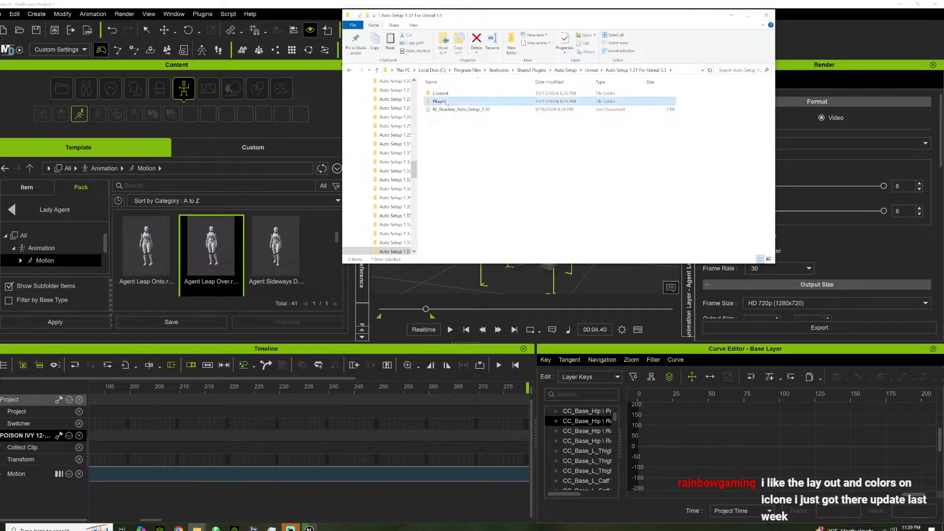
{"action": "left_click", "coordinate": [444, 95], "text": "ctrl"}
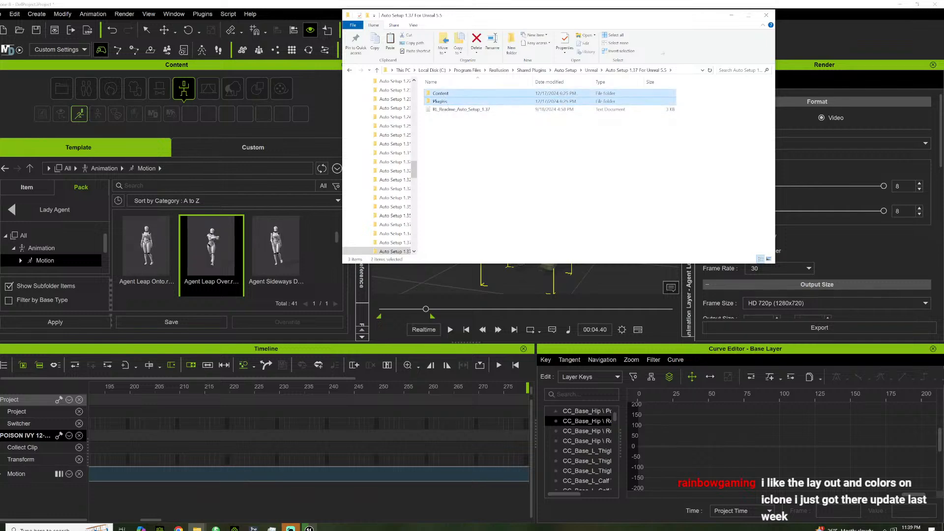
{"action": "left_click", "coordinate": [732, 15]}
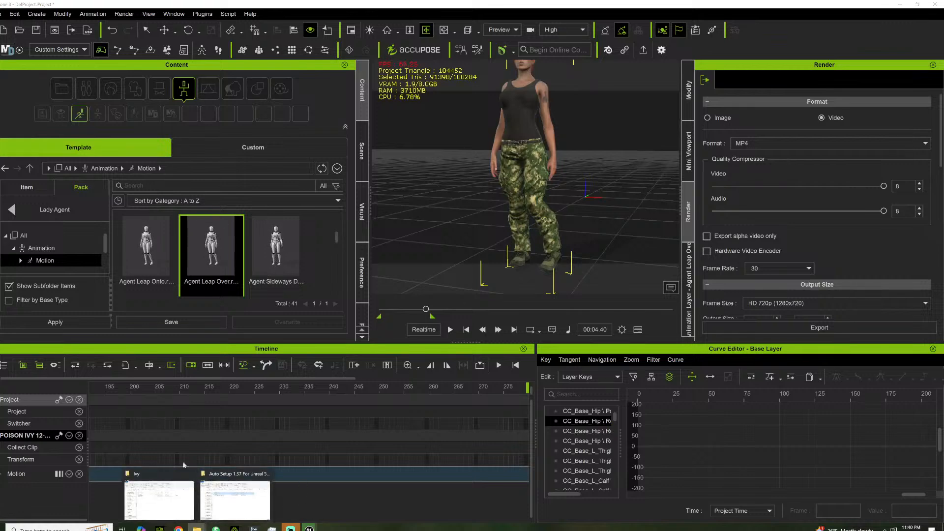
{"action": "left_click", "coordinate": [169, 480]}
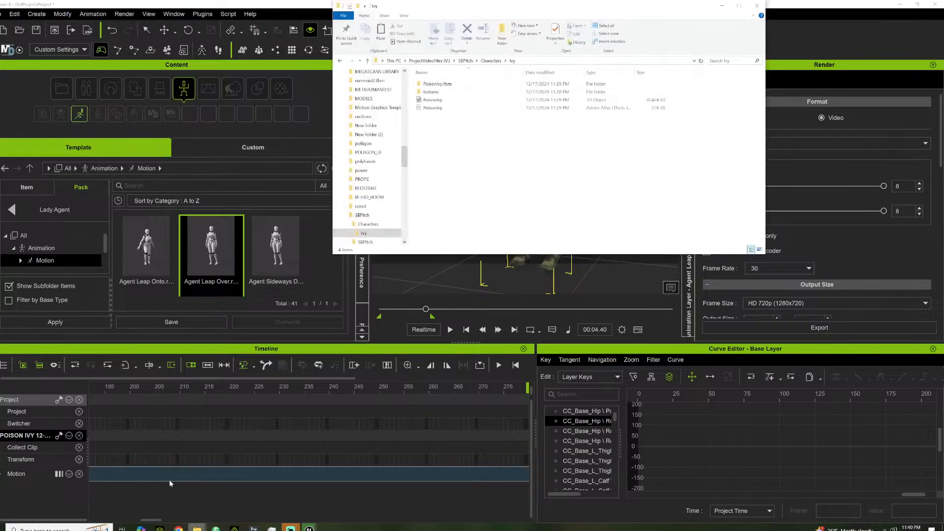
Browse from the Ivy folder up to ProjectVideoFiles and into UNREAL TUTORING > 5-5 > UE5_5, the Unreal project's folder
{"action": "left_click", "coordinate": [444, 61]}
{"action": "scroll", "coordinate": [466, 166], "scroll_direction": "down", "scroll_amount": 2}
{"action": "double_click", "coordinate": [465, 163]}
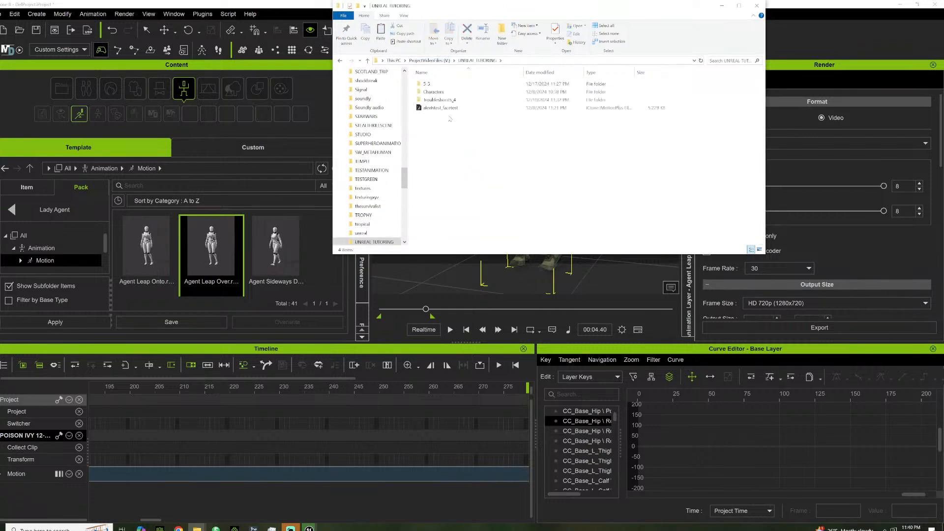
{"action": "double_click", "coordinate": [427, 83]}
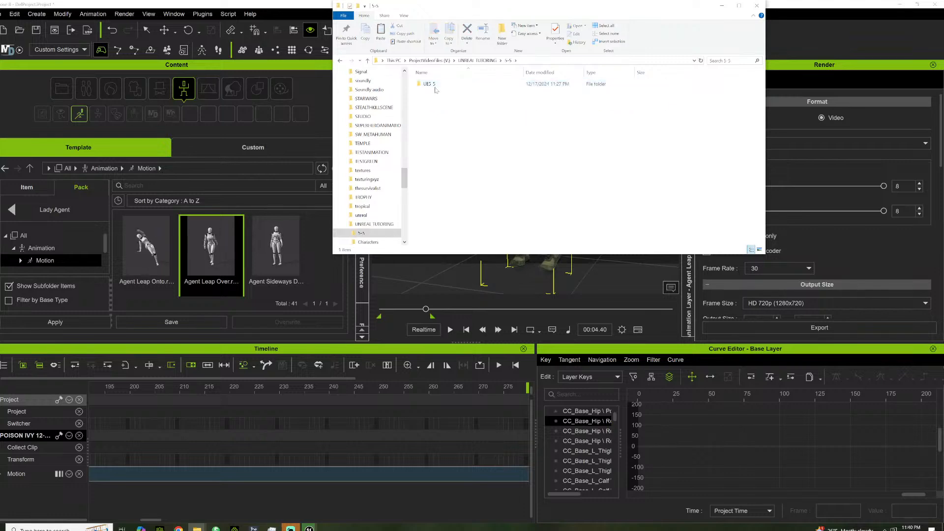
{"action": "double_click", "coordinate": [429, 84]}
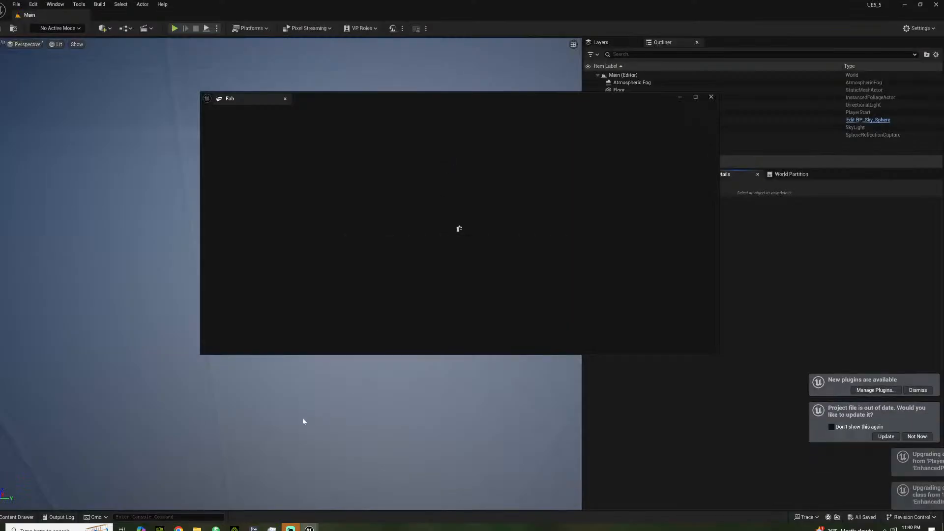
Copy the Auto Setup 1.37 Content and Plugins folders into the UE5_5 project folder, and close both file windows
{"action": "left_click", "coordinate": [197, 529]}
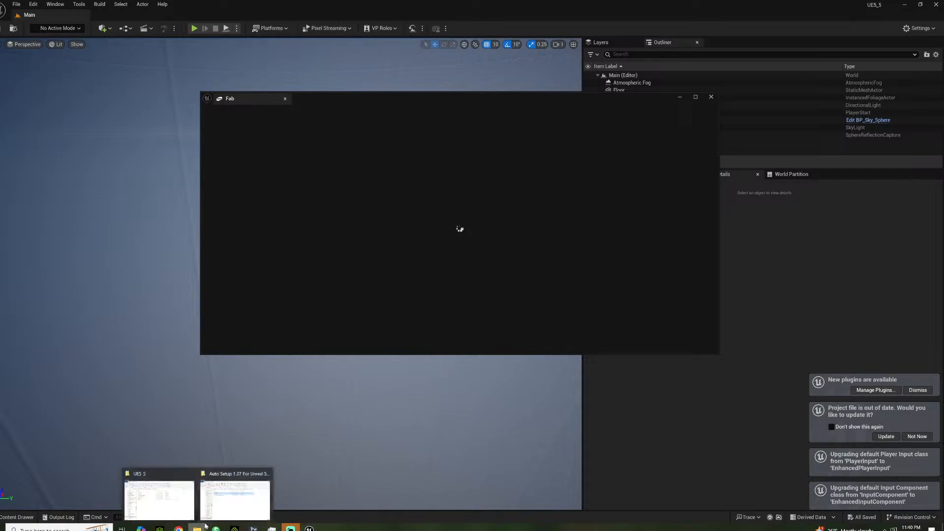
{"action": "left_click", "coordinate": [235, 497]}
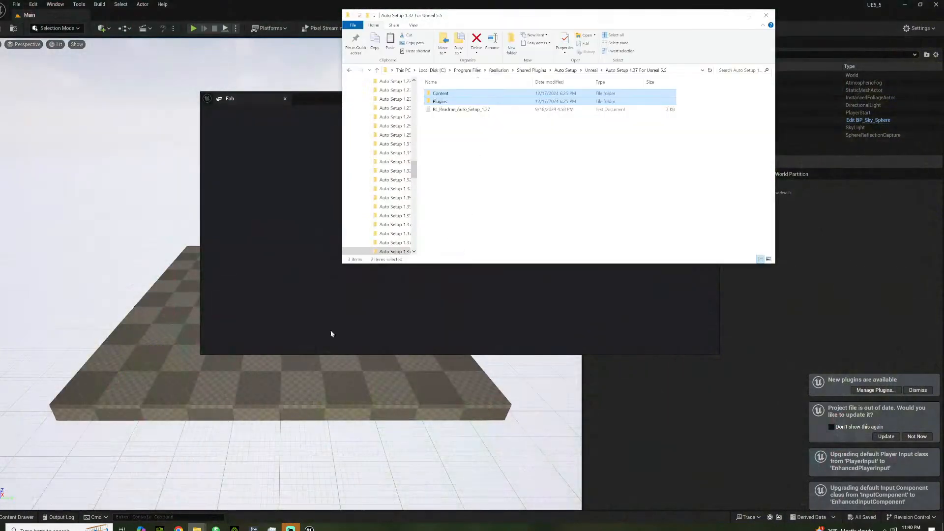
{"action": "left_click", "coordinate": [196, 528]}
{"action": "left_click", "coordinate": [163, 497]}
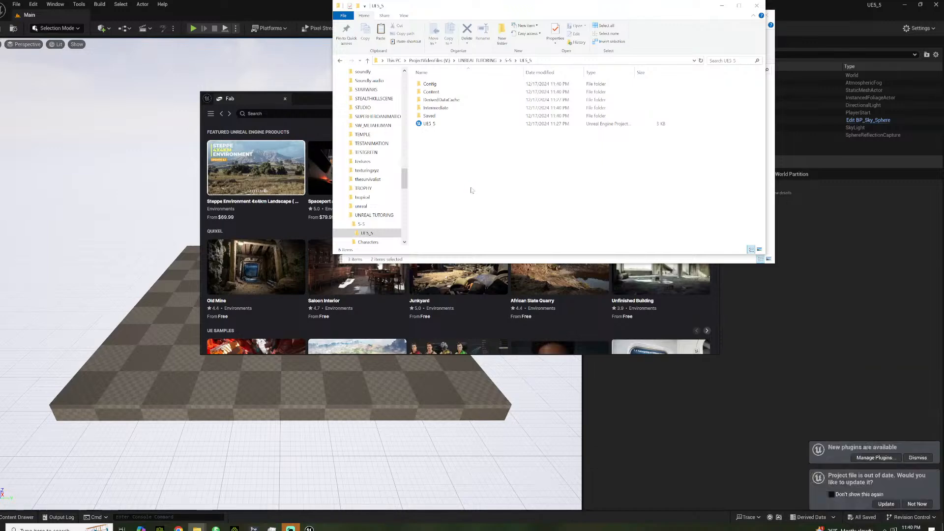
{"action": "key", "text": "ctrl+v"}
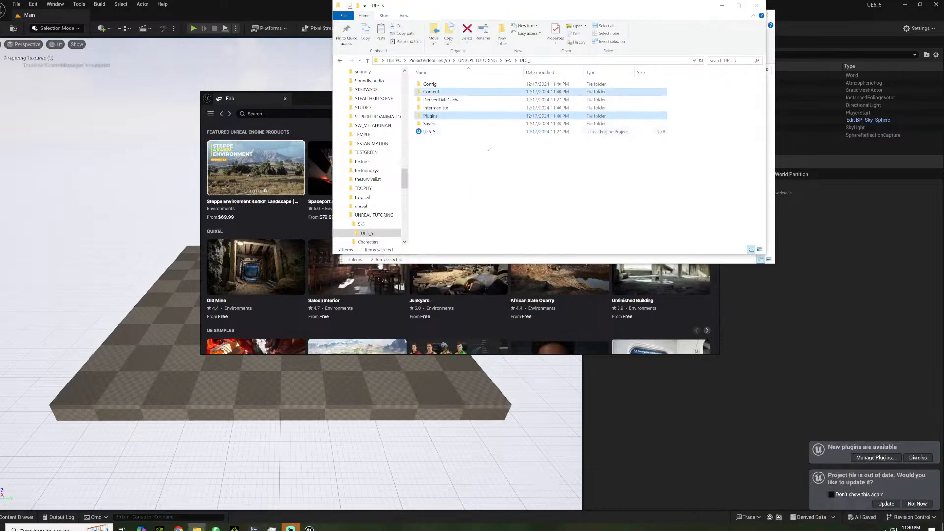
{"action": "left_click", "coordinate": [754, 8]}
{"action": "left_click", "coordinate": [765, 15]}
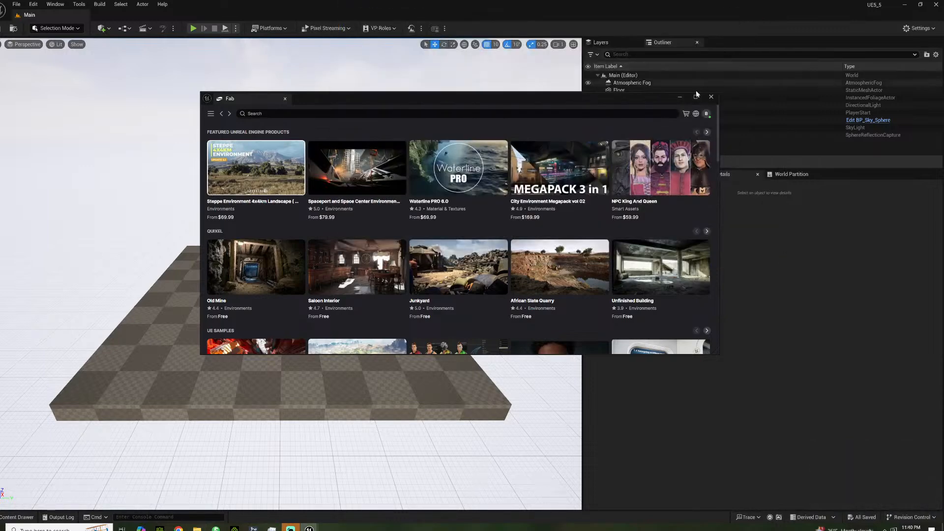
Close the Fab window, enable the Reallusion iClone Live Link plugin for the project, and restart the editor
{"action": "left_click", "coordinate": [711, 97]}
{"action": "left_click", "coordinate": [33, 4]}
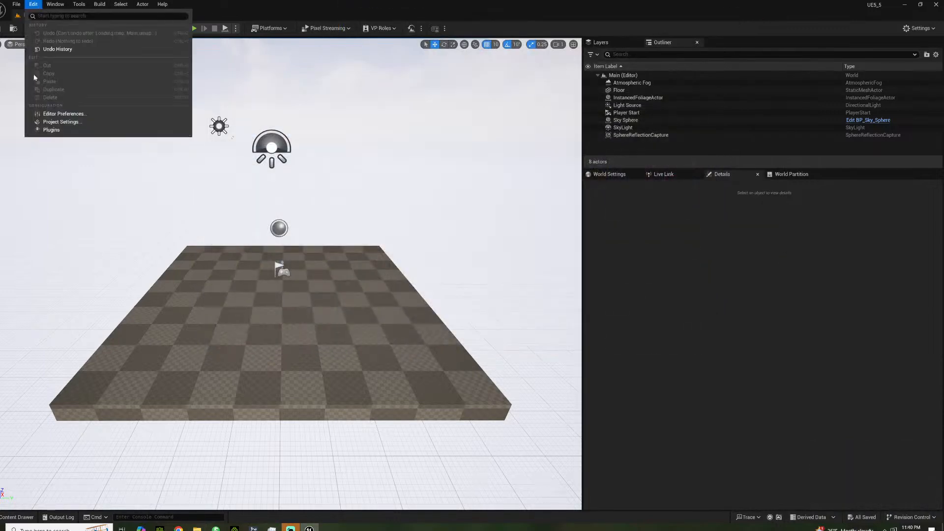
{"action": "left_click", "coordinate": [49, 129]}
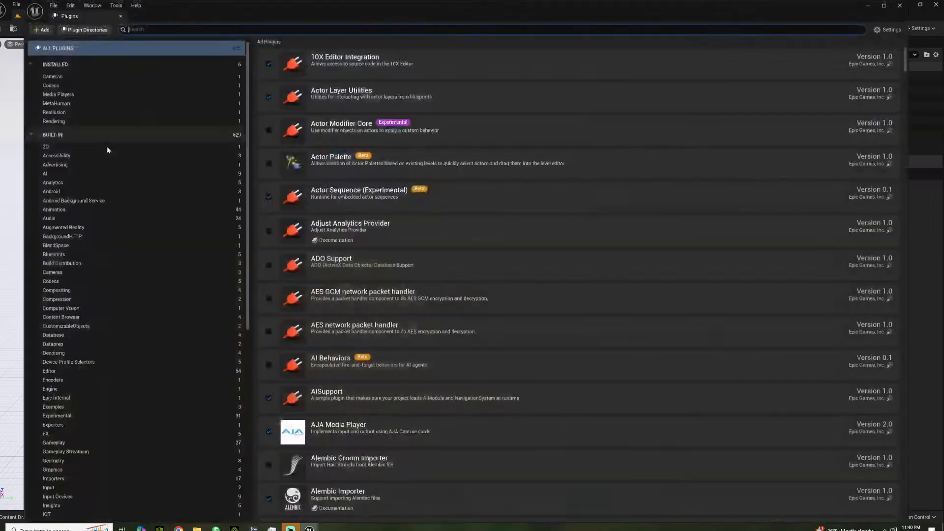
{"action": "left_click", "coordinate": [72, 113]}
{"action": "left_click", "coordinate": [269, 65]}
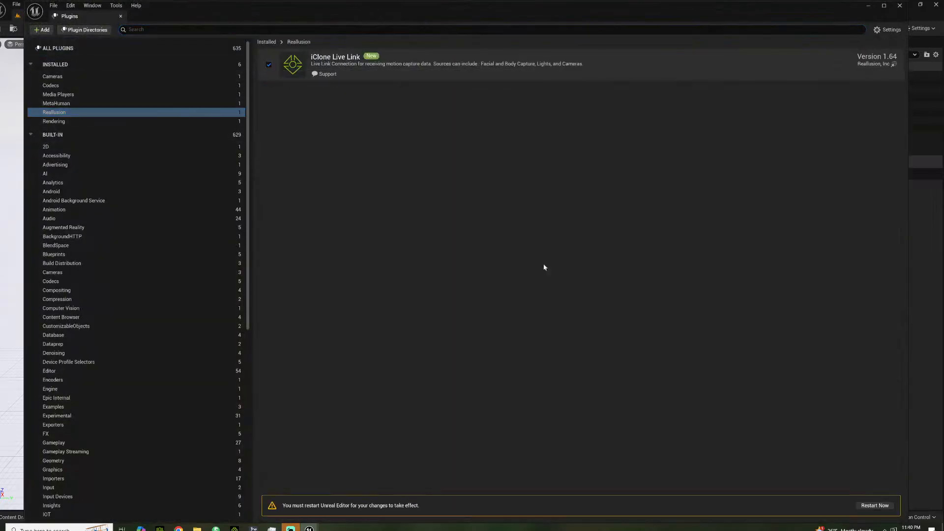
{"action": "left_click", "coordinate": [874, 506]}
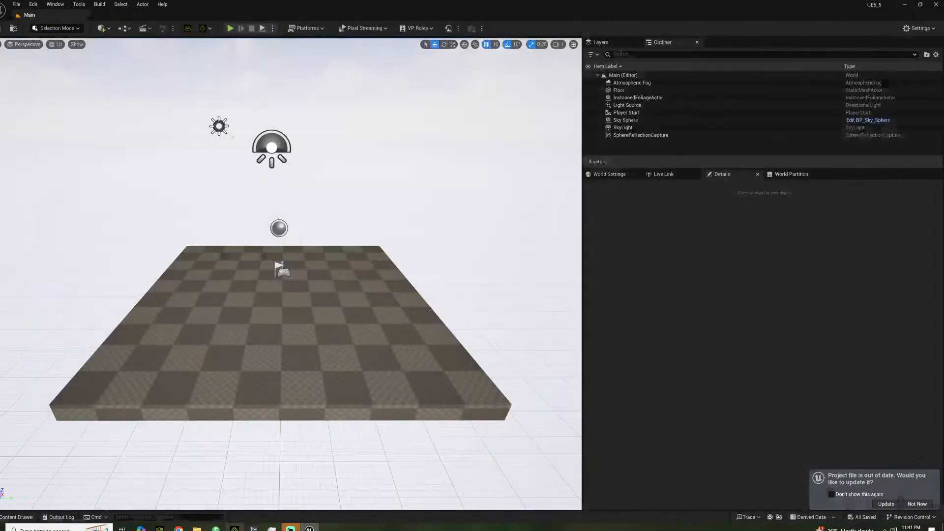
Set the Character Creator & iClone Auto Setup import shader type to HQ Shader and apply it
{"action": "left_click", "coordinate": [234, 528]}
{"action": "left_click", "coordinate": [236, 528]}
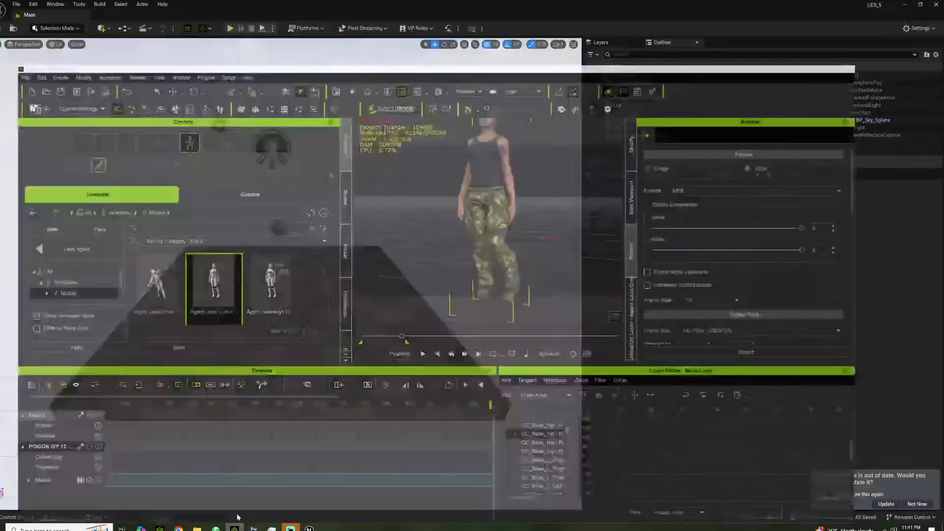
{"action": "left_click", "coordinate": [189, 29]}
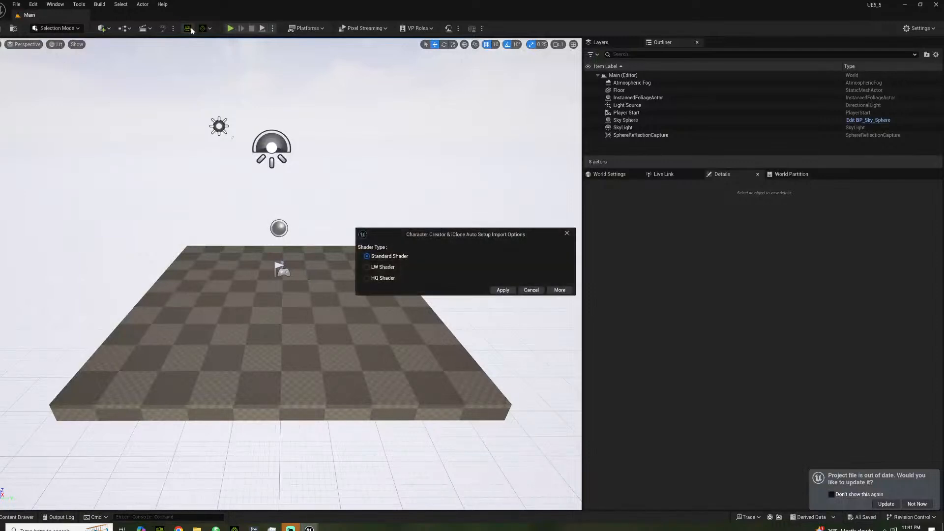
{"action": "left_click", "coordinate": [382, 279]}
{"action": "left_click", "coordinate": [502, 290]}
Switch to iClone, open Unreal Live Link, and transfer the character scene with its motion to Unreal
{"action": "left_click", "coordinate": [236, 528]}
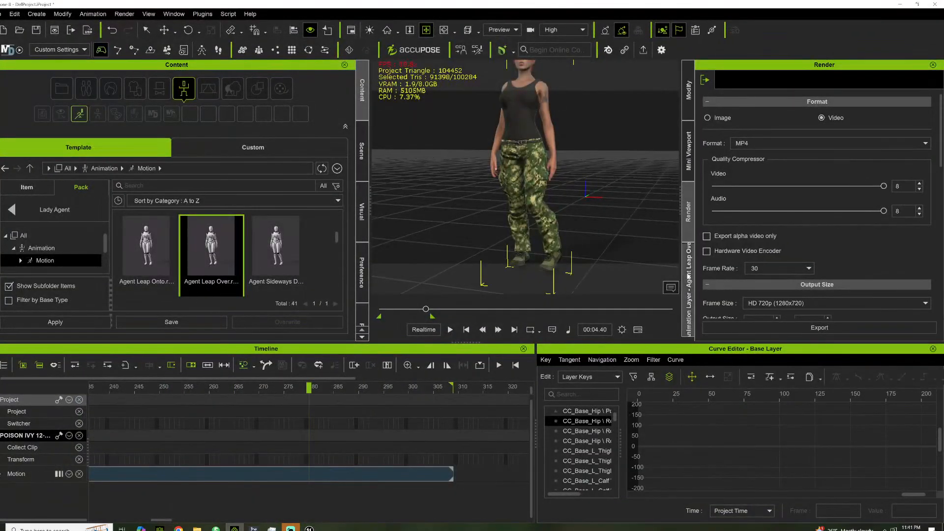
{"action": "left_click", "coordinate": [690, 260]}
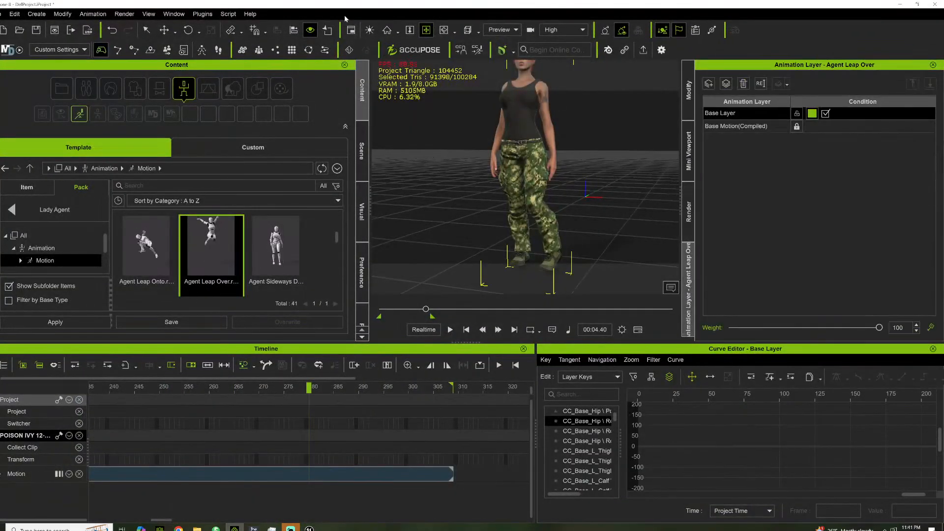
{"action": "left_click", "coordinate": [209, 13]}
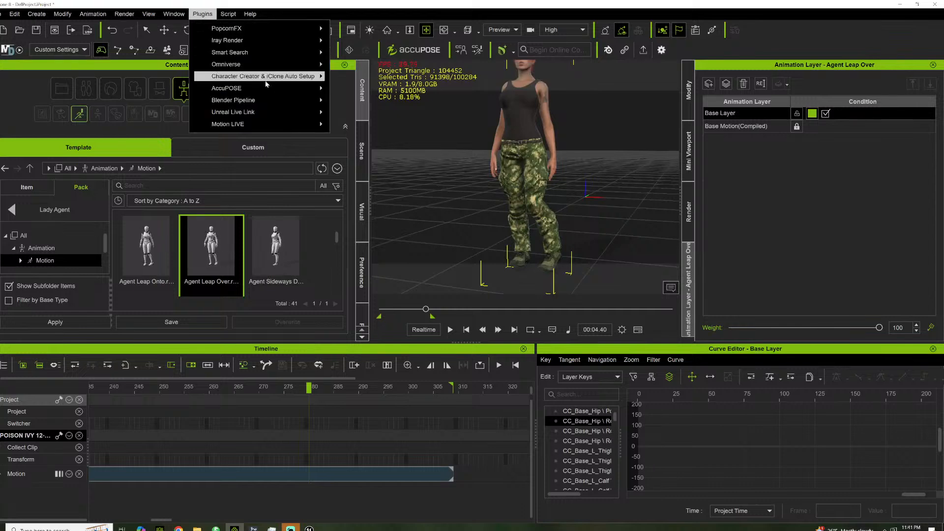
{"action": "mouse_move", "coordinate": [251, 115]}
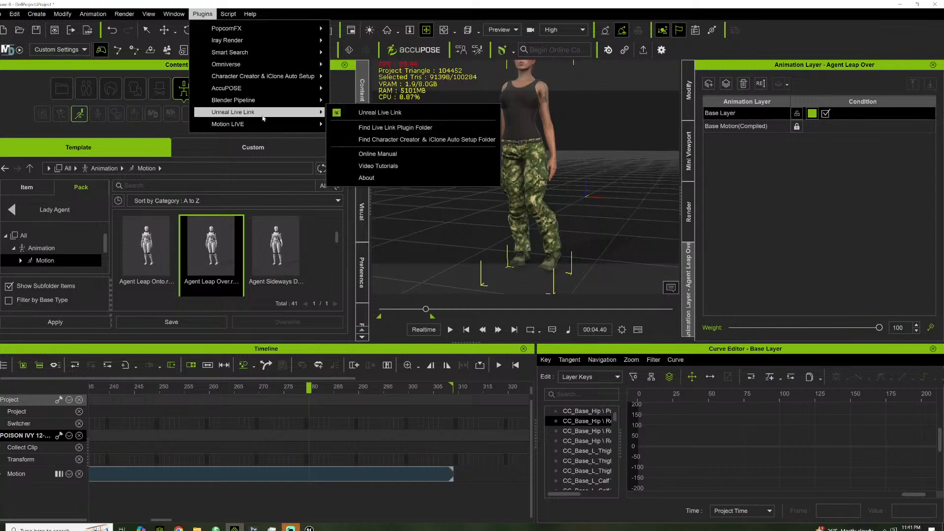
{"action": "left_click", "coordinate": [357, 117]}
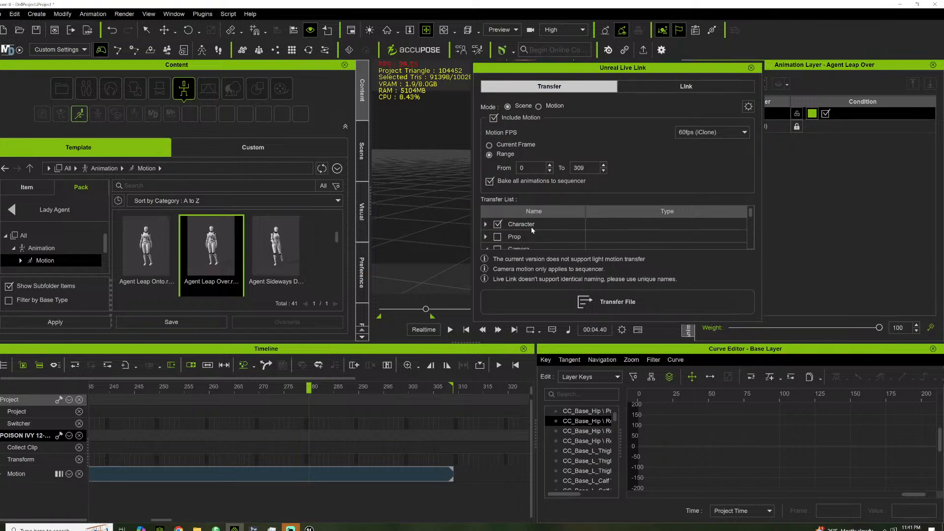
{"action": "left_click", "coordinate": [565, 305]}
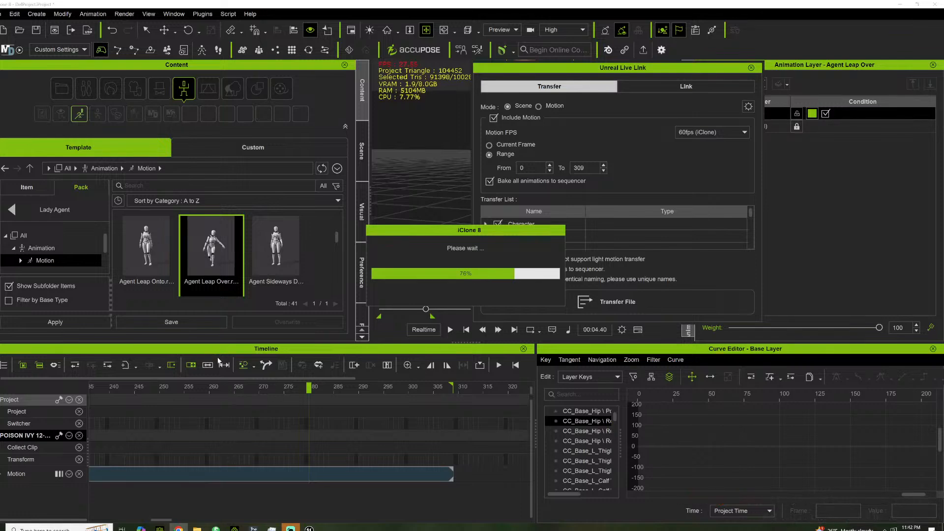
Check the project's Content folder in Unreal during the transfer, and return to iClone
{"action": "left_click", "coordinate": [309, 528]}
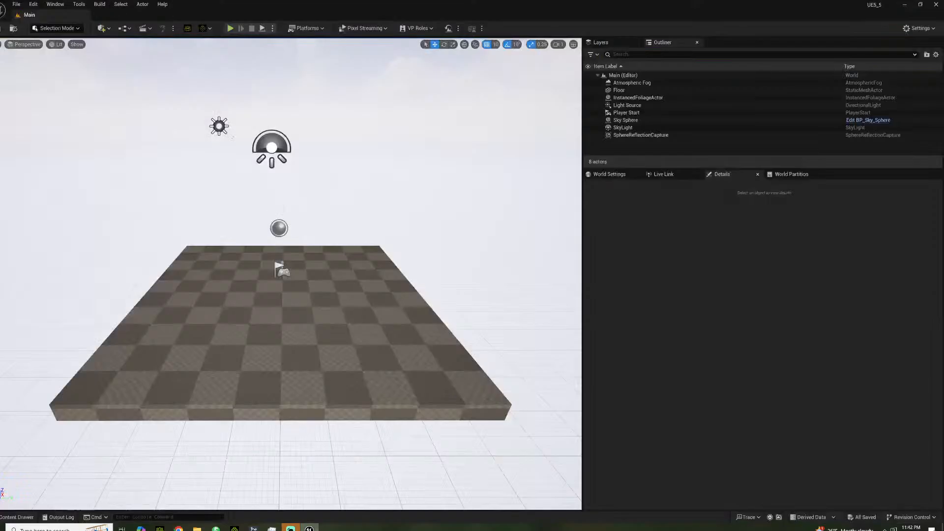
{"action": "left_click", "coordinate": [17, 517]}
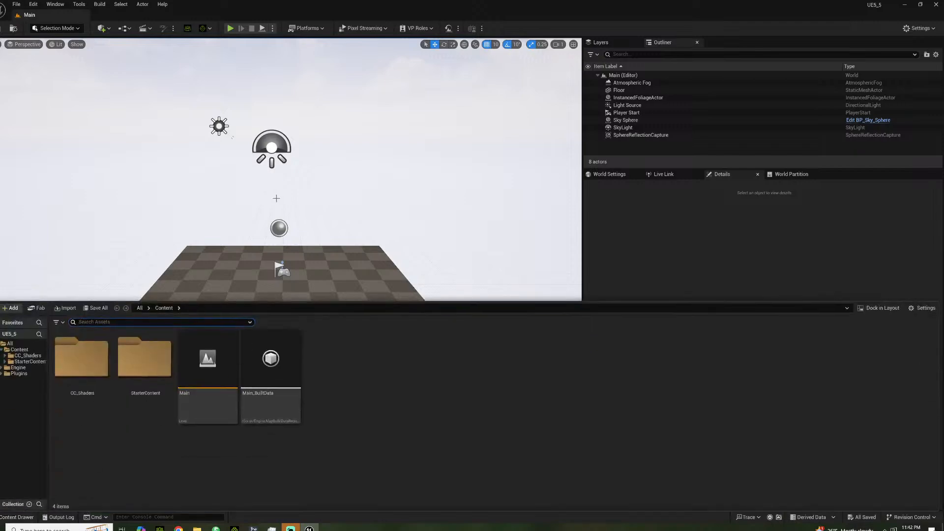
{"action": "left_click", "coordinate": [143, 203]}
{"action": "left_click", "coordinate": [235, 528]}
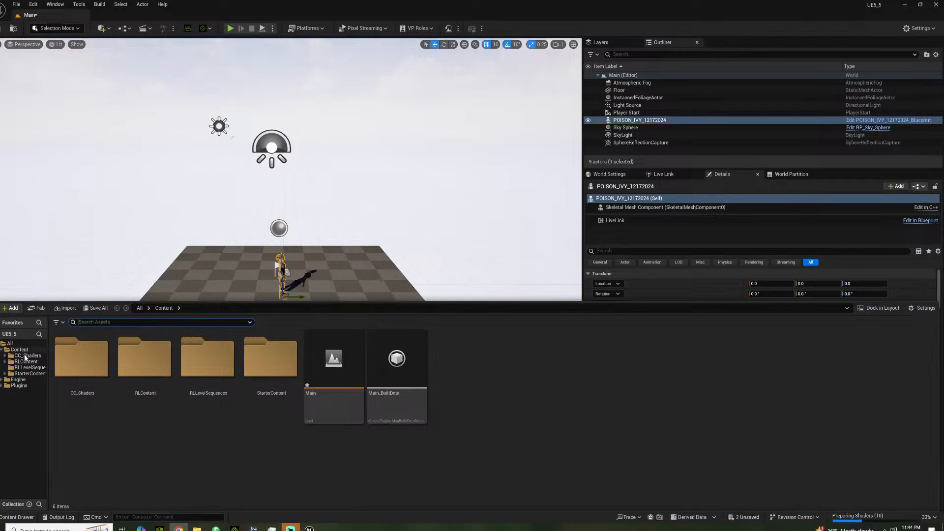
Open the transferred level sequence from RLLevelSequences, scrub it to frame 95, and close the Sequencer Curves window
{"action": "left_click", "coordinate": [27, 368]}
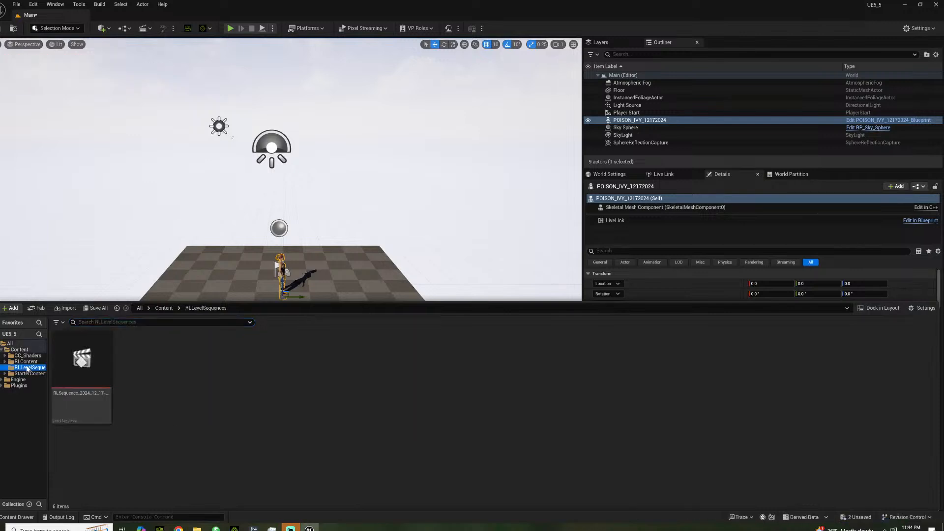
{"action": "left_click", "coordinate": [81, 373]}
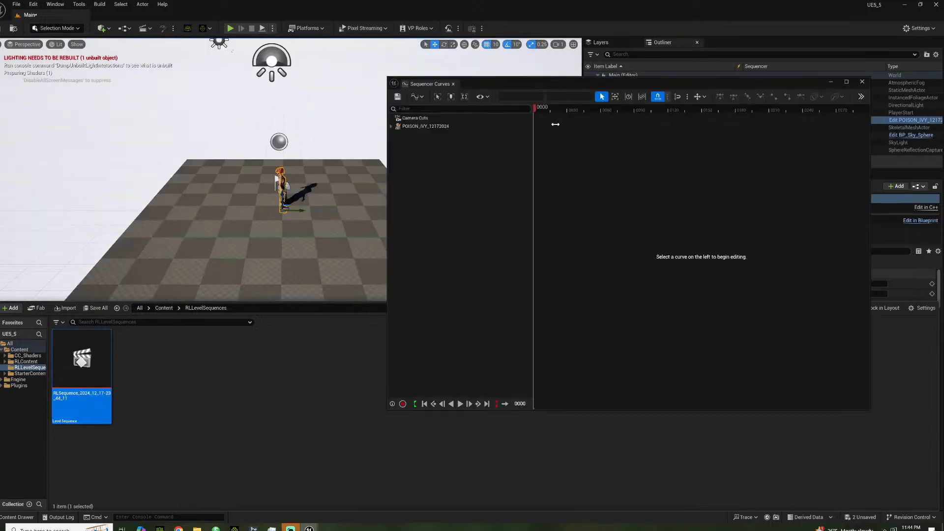
{"action": "left_click_drag", "start_coordinate": [540, 110], "coordinate": [640, 115]}
{"action": "left_click", "coordinate": [861, 82]}
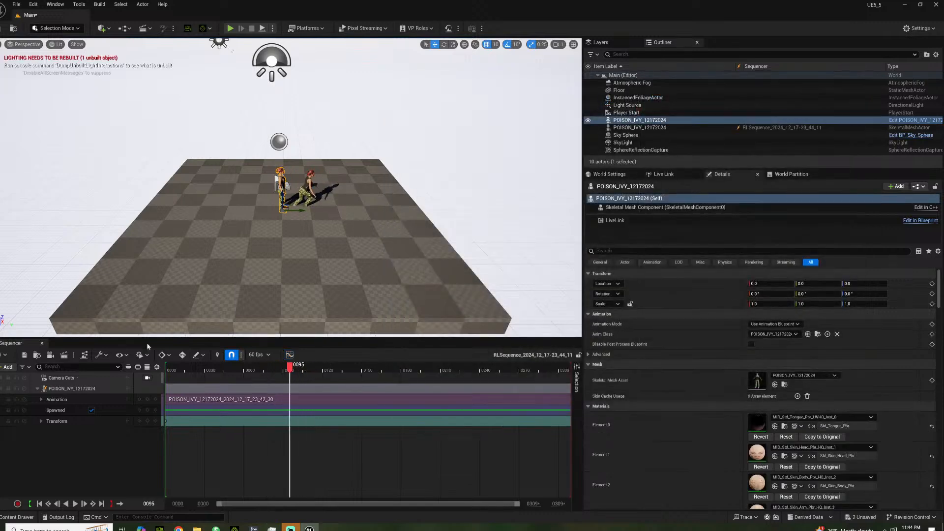
Browse the POISON_IVY_12172024 subfolders in RLContent and open the transferred animation from the Motion folder
{"action": "left_click", "coordinate": [17, 516]}
{"action": "left_click", "coordinate": [29, 364]}
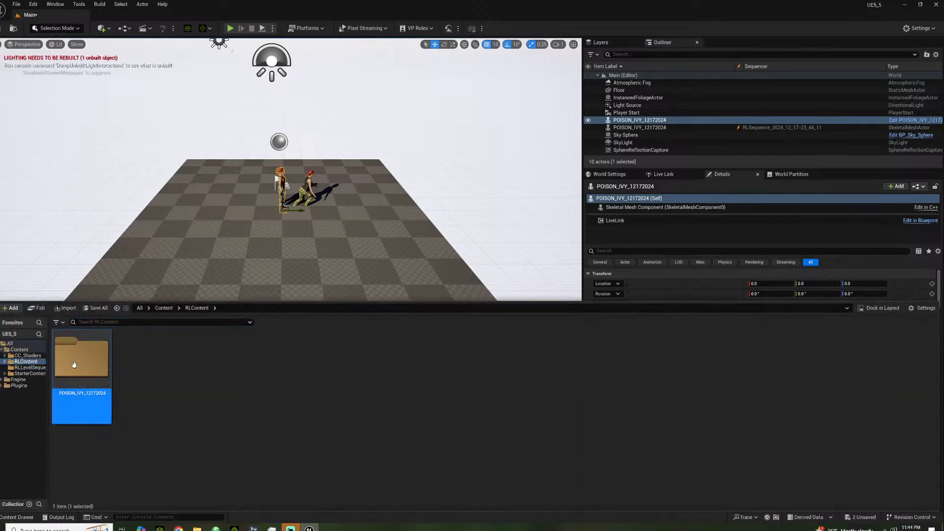
{"action": "double_click", "coordinate": [77, 363]}
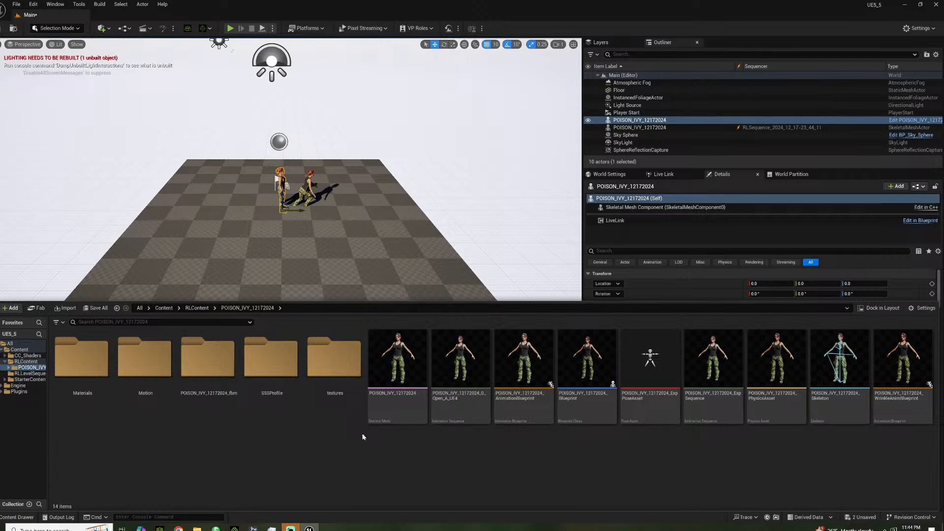
{"action": "double_click", "coordinate": [208, 358]}
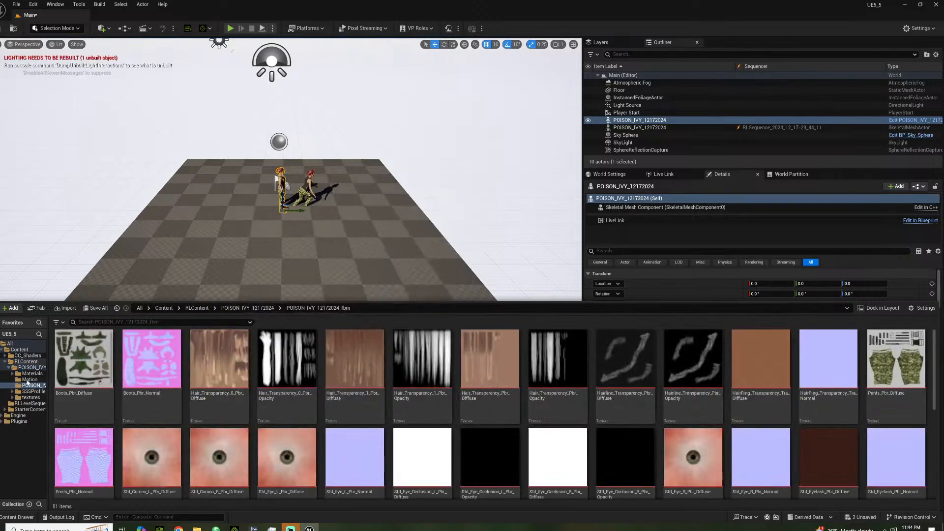
{"action": "left_click", "coordinate": [29, 381]}
{"action": "left_click", "coordinate": [27, 362]}
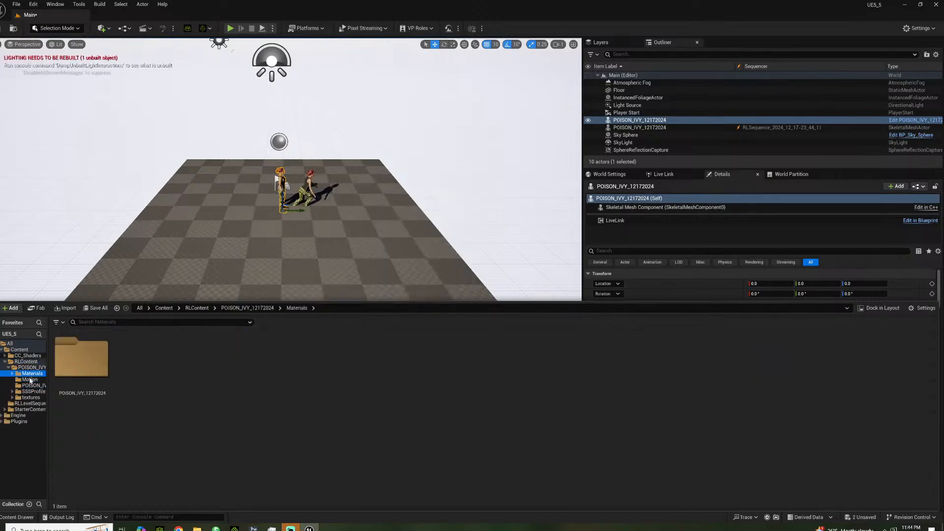
{"action": "left_click", "coordinate": [29, 379]}
{"action": "left_click", "coordinate": [134, 375]}
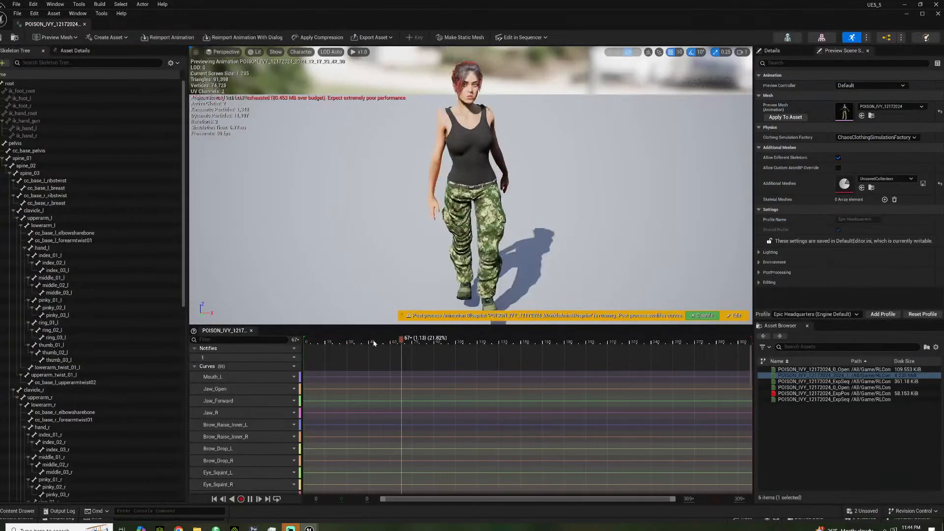
Reframe the animation preview from farther away, and scrub through the leap, ending at about frame 19
{"action": "scroll", "coordinate": [407, 223], "scroll_direction": "down", "scroll_amount": 5}
{"action": "right_click_drag", "start_coordinate": [407, 223], "coordinate": [460, 251]}
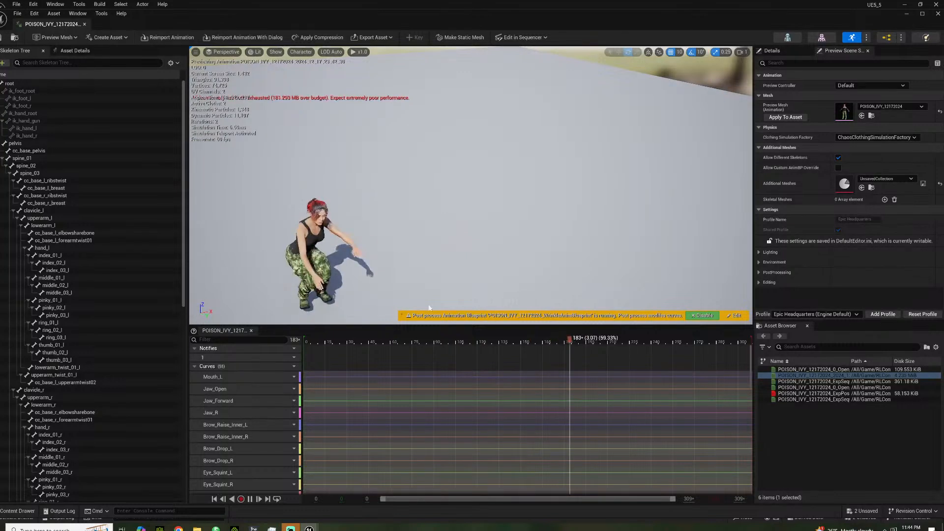
{"action": "left_click", "coordinate": [348, 345]}
{"action": "left_click_drag", "start_coordinate": [338, 341], "coordinate": [531, 336]}
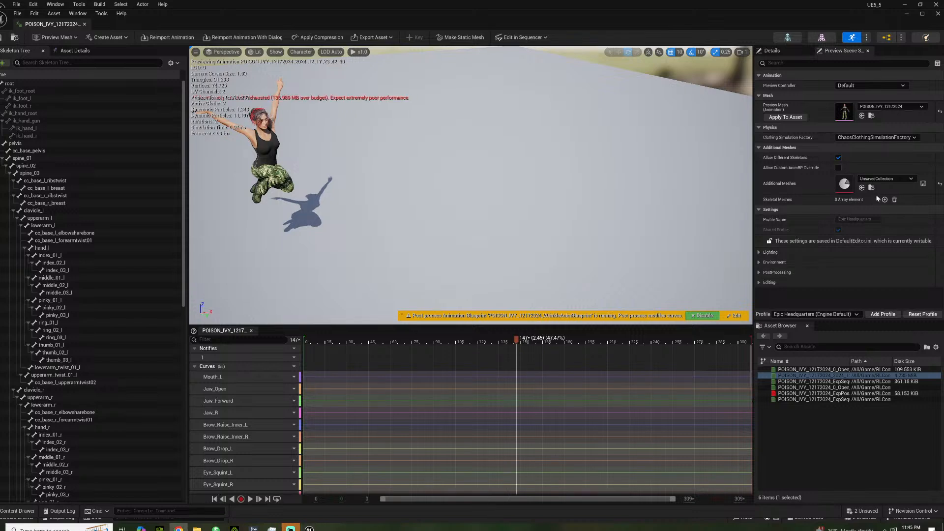
{"action": "left_click_drag", "start_coordinate": [462, 336], "coordinate": [502, 268]}
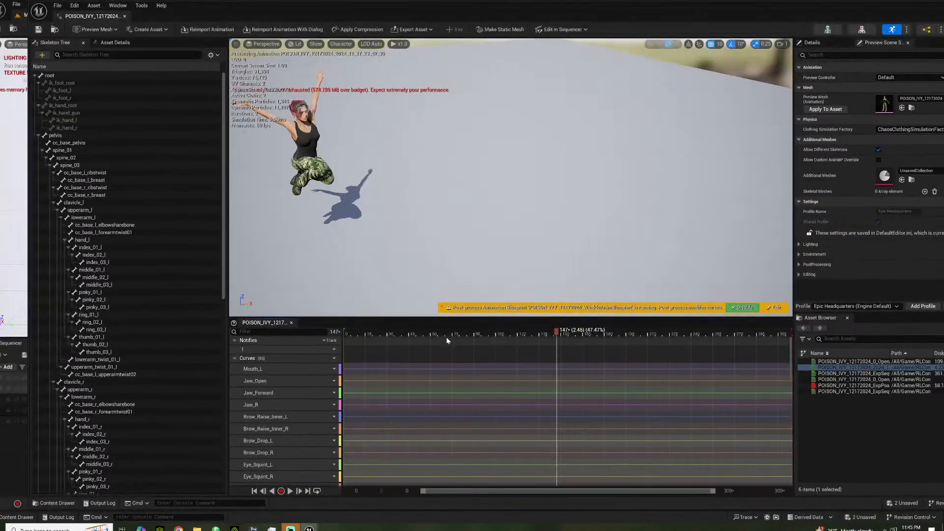
{"action": "left_click_drag", "start_coordinate": [436, 333], "coordinate": [371, 334]}
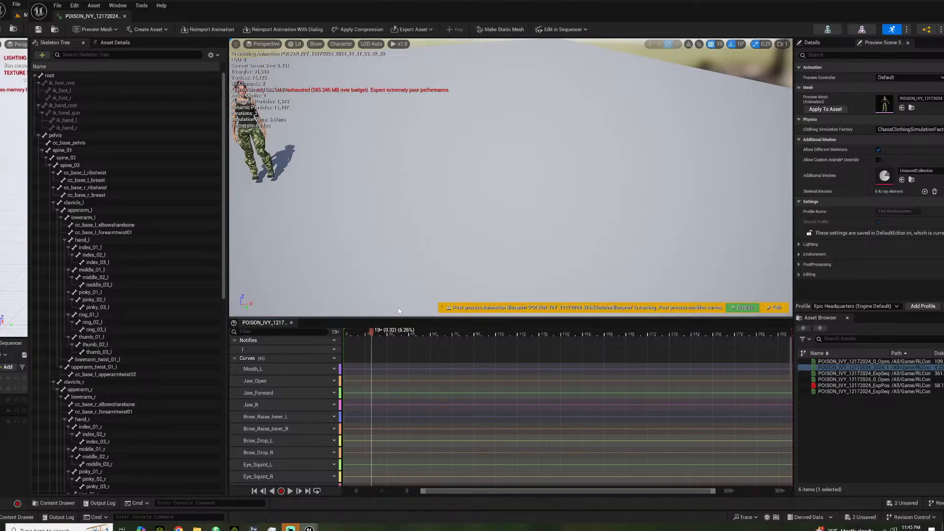
Scrub the leap animation further forward in the preview, and close the animation editor window
{"action": "left_click_drag", "start_coordinate": [404, 330], "coordinate": [584, 324]}
{"action": "left_click_drag", "start_coordinate": [885, 15], "coordinate": [689, 32]}
{"action": "left_click", "coordinate": [778, 23]}
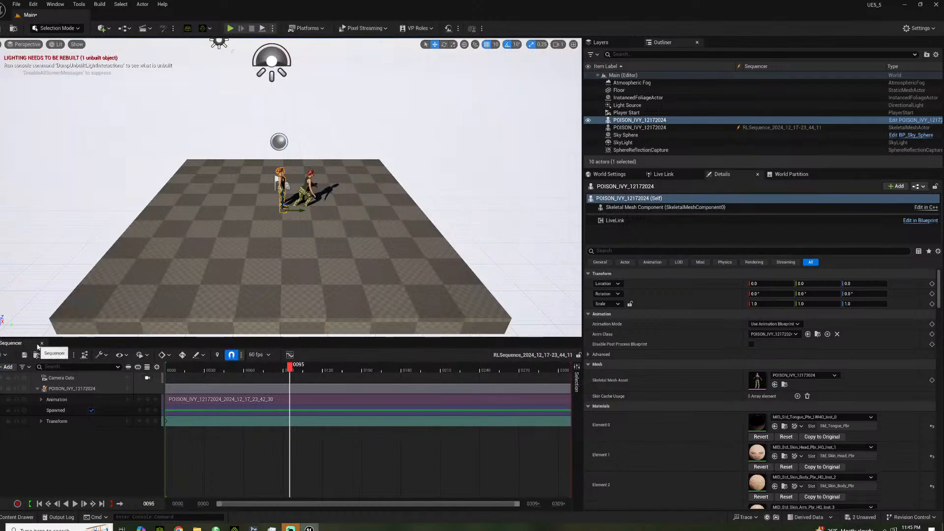
Open the POISON_IVY_12172024 folder in RLContent, and select and save its skeletal mesh
{"action": "left_click", "coordinate": [17, 517]}
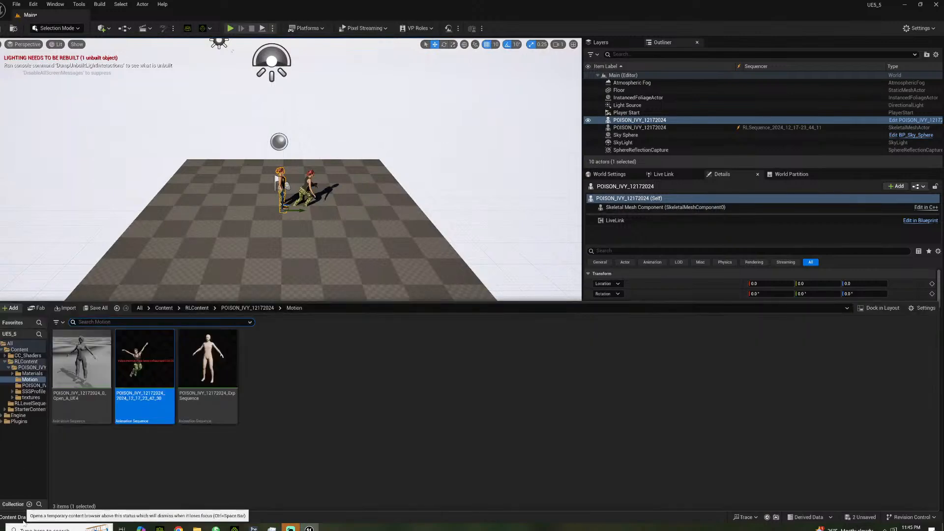
{"action": "left_click", "coordinate": [25, 368]}
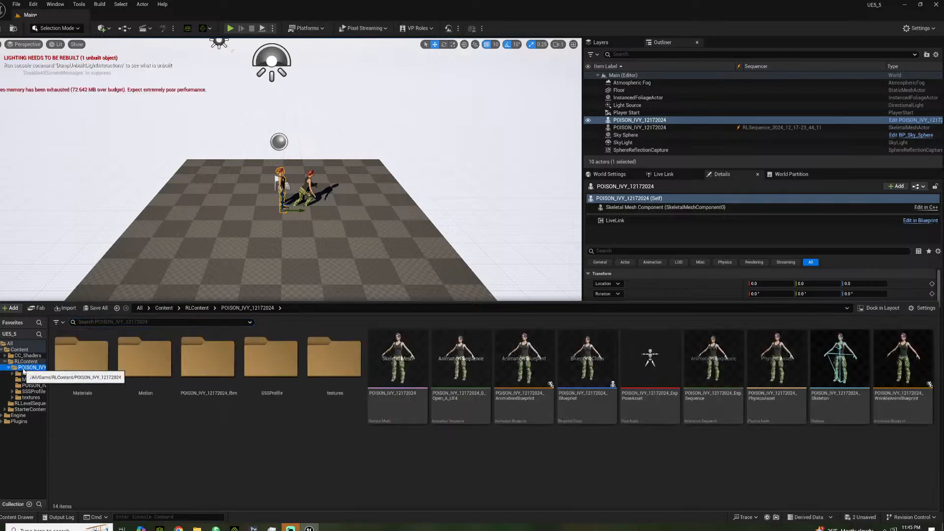
{"action": "left_click", "coordinate": [415, 368]}
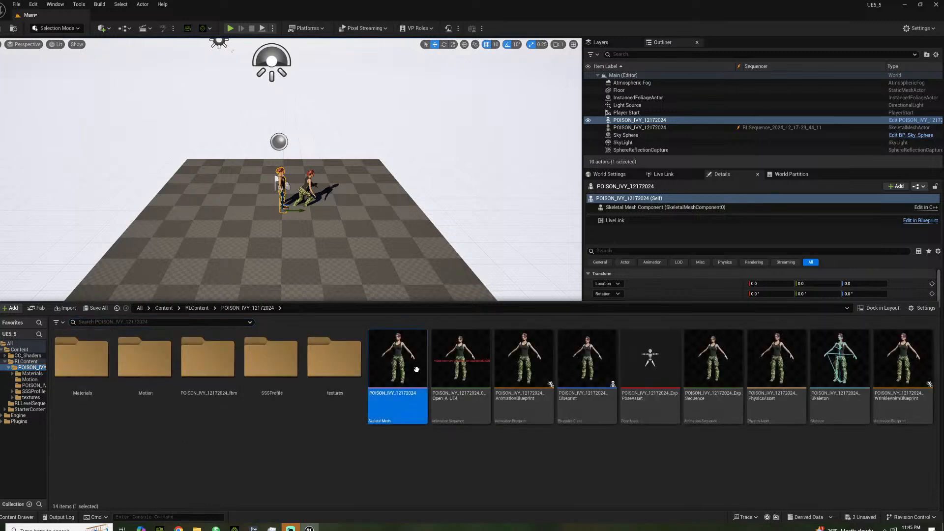
{"action": "key", "text": "ctrl+s"}
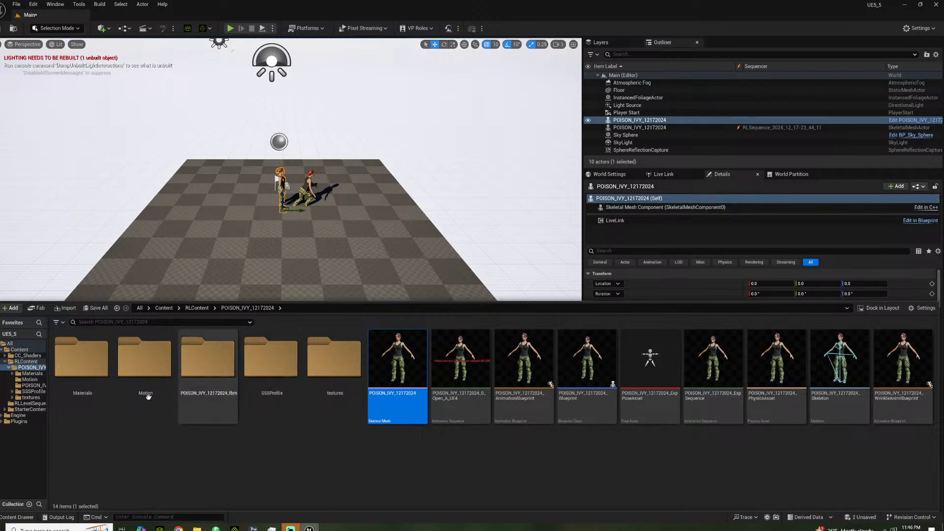
Create a new folder named character in the project's Content folder
{"action": "left_click", "coordinate": [20, 350]}
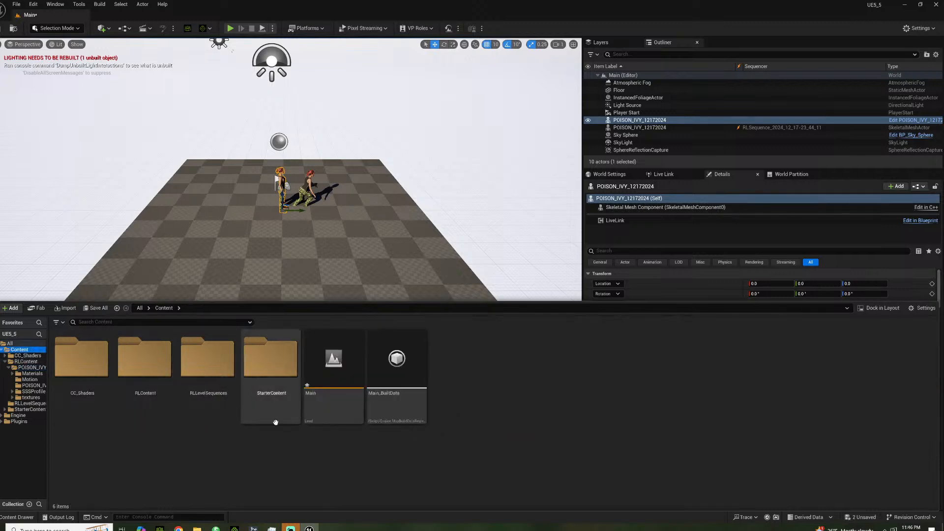
{"action": "right_click", "coordinate": [481, 378]}
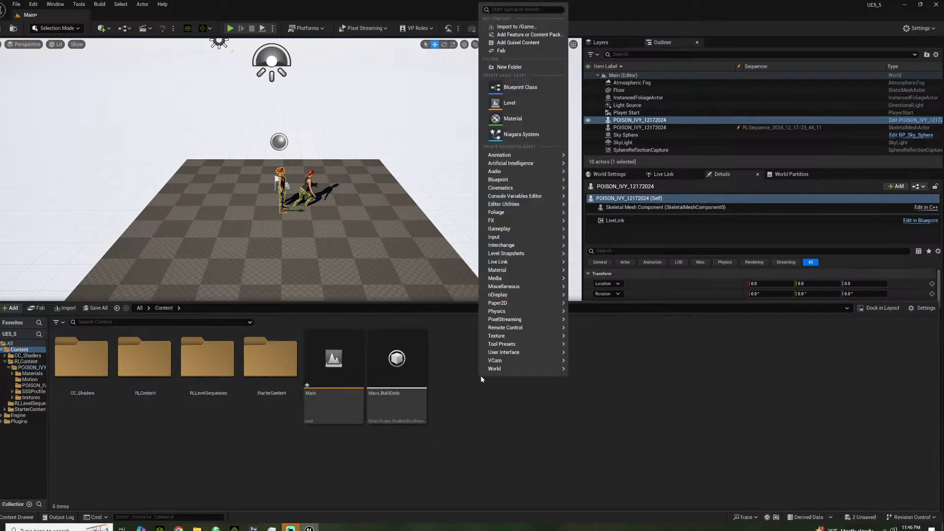
{"action": "left_click", "coordinate": [509, 67]}
{"action": "type", "text": "charact"}
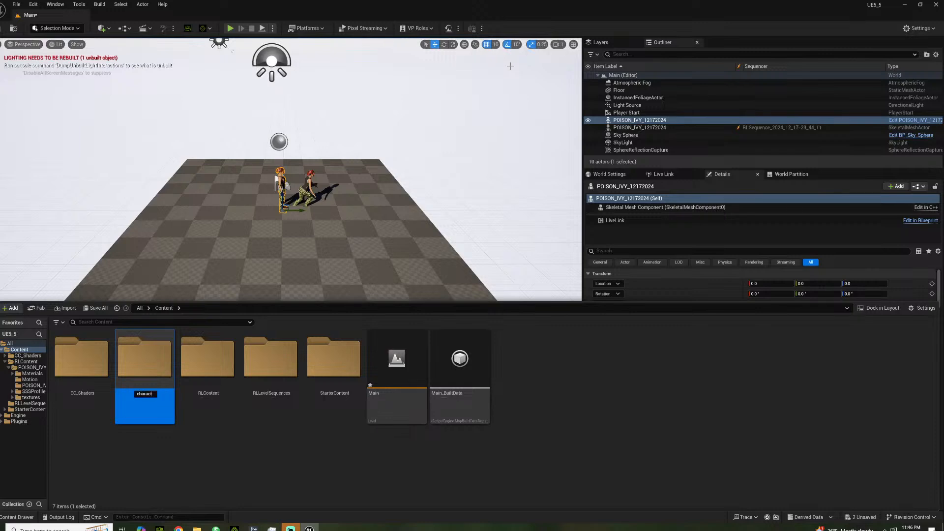
{"action": "key", "text": "Return"}
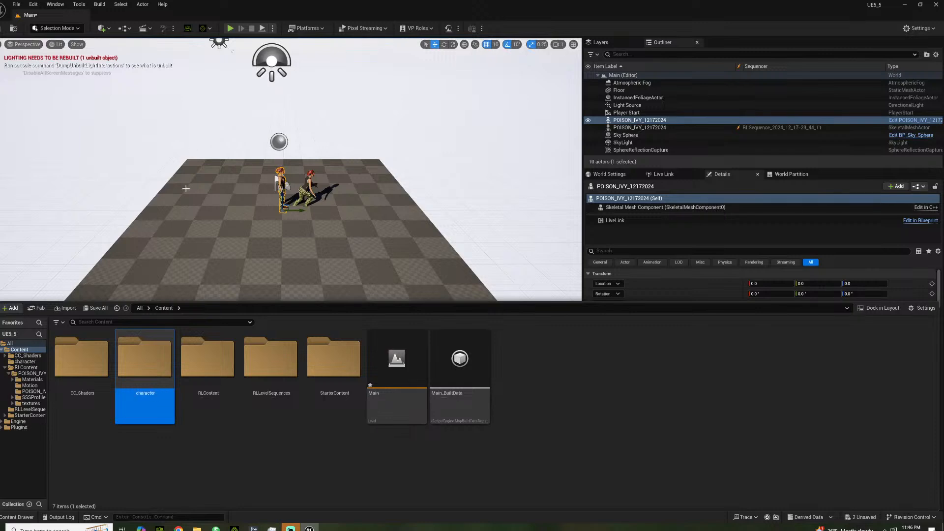
Create a subfolder named ivy inside the character folder, and open it
{"action": "double_click", "coordinate": [147, 352]}
{"action": "right_click", "coordinate": [202, 386]}
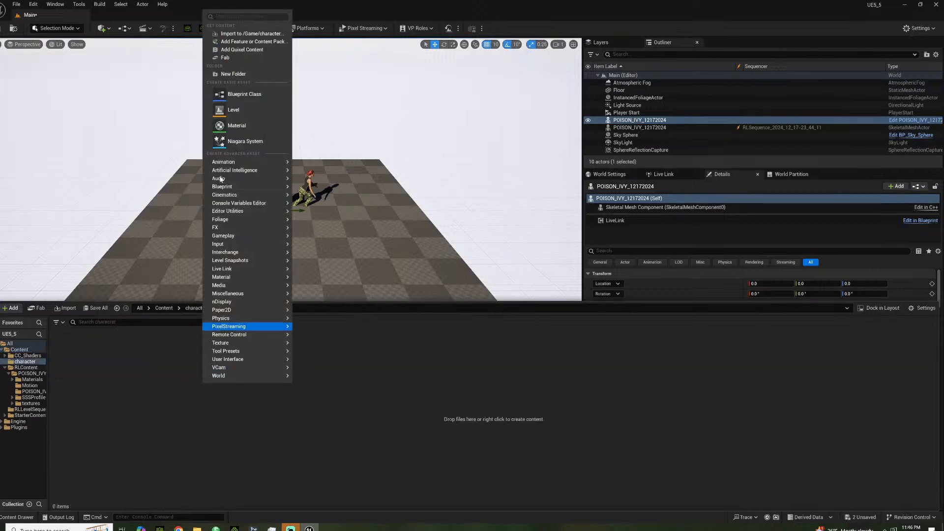
{"action": "left_click", "coordinate": [230, 74]}
{"action": "type", "text": "ivy"}
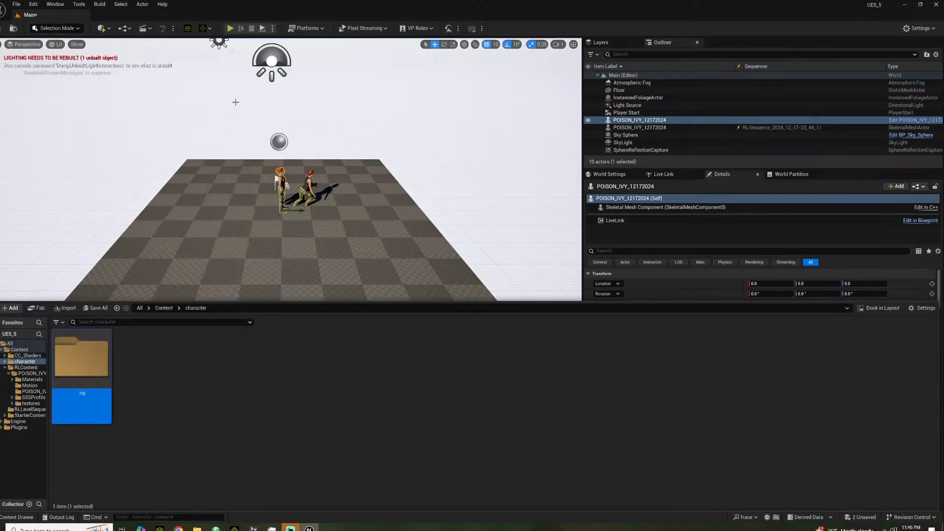
{"action": "double_click", "coordinate": [93, 359]}
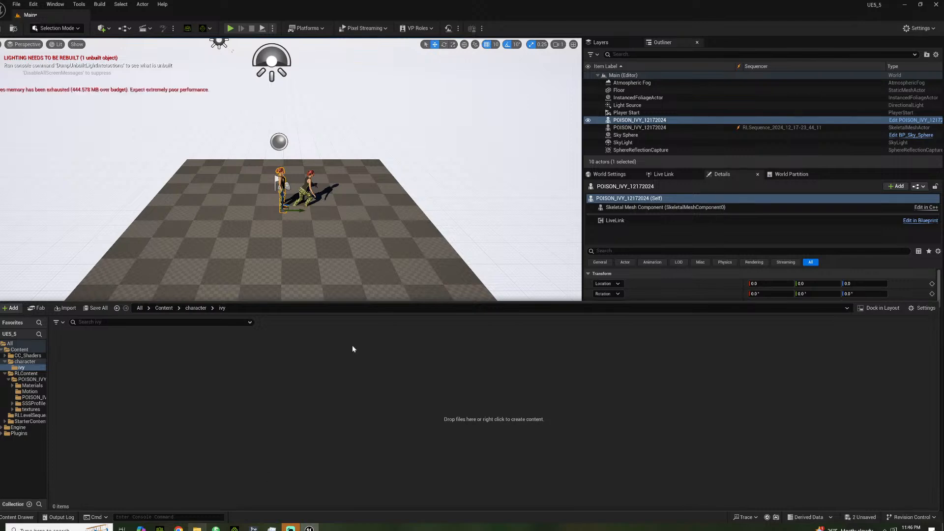
Bring the recent PoisonIvy file from File Explorer into the ivy folder, accepting Auto Setup with the HQ Shader
{"action": "key", "text": "super+e"}
{"action": "left_click", "coordinate": [453, 185]}
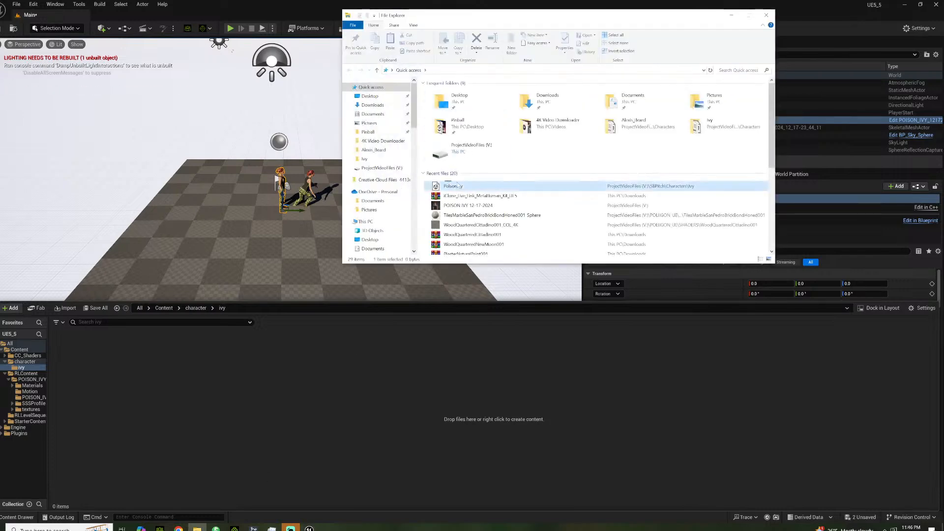
{"action": "left_click_drag", "start_coordinate": [454, 188], "coordinate": [379, 390]}
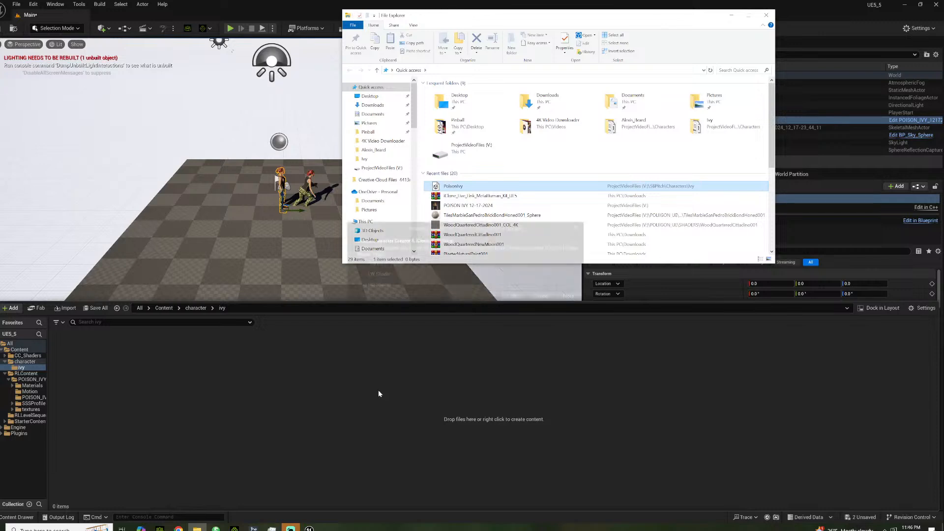
{"action": "left_click", "coordinate": [732, 16]}
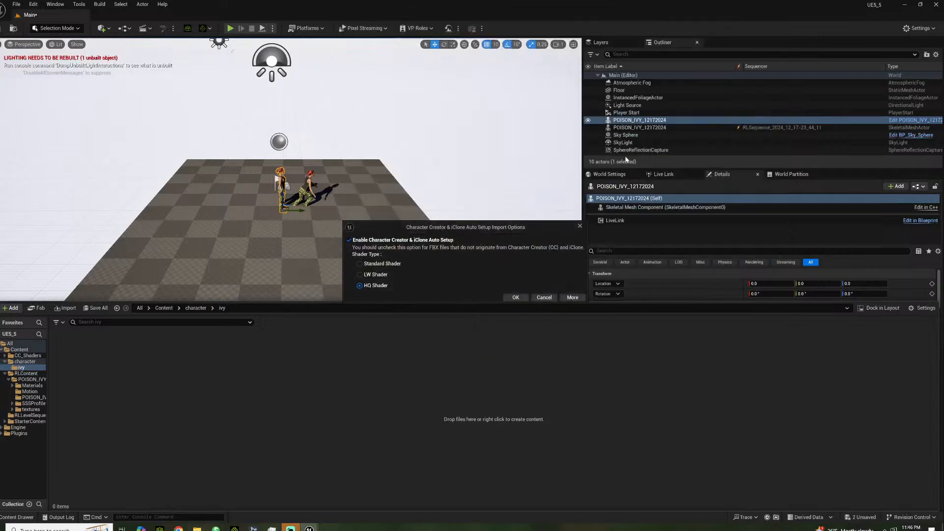
{"action": "left_click", "coordinate": [515, 297]}
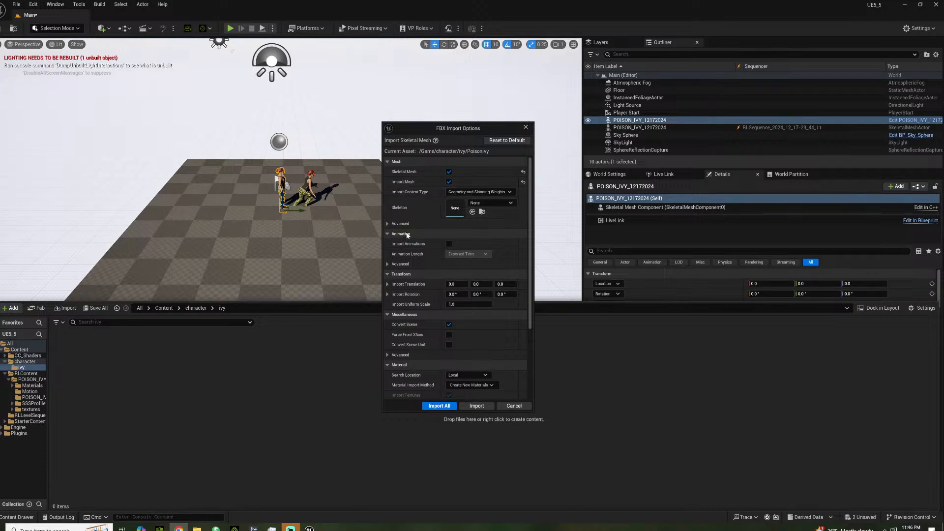
Enable Import Animations in the FBX import options, and expand the advanced mesh and animation settings
{"action": "left_click", "coordinate": [388, 224]}
{"action": "left_click", "coordinate": [449, 264]}
{"action": "scroll", "coordinate": [411, 286], "scroll_direction": "down", "scroll_amount": 5}
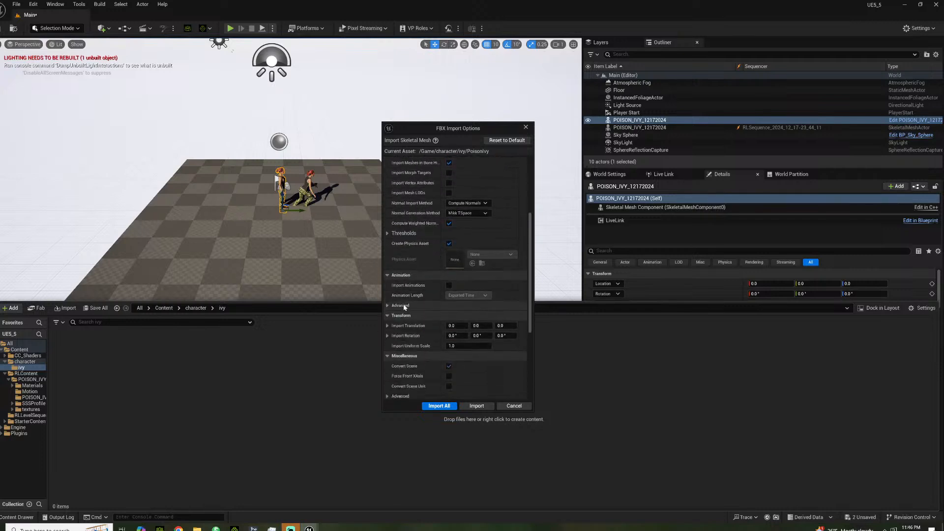
{"action": "left_click", "coordinate": [448, 285]}
{"action": "left_click", "coordinate": [388, 306]}
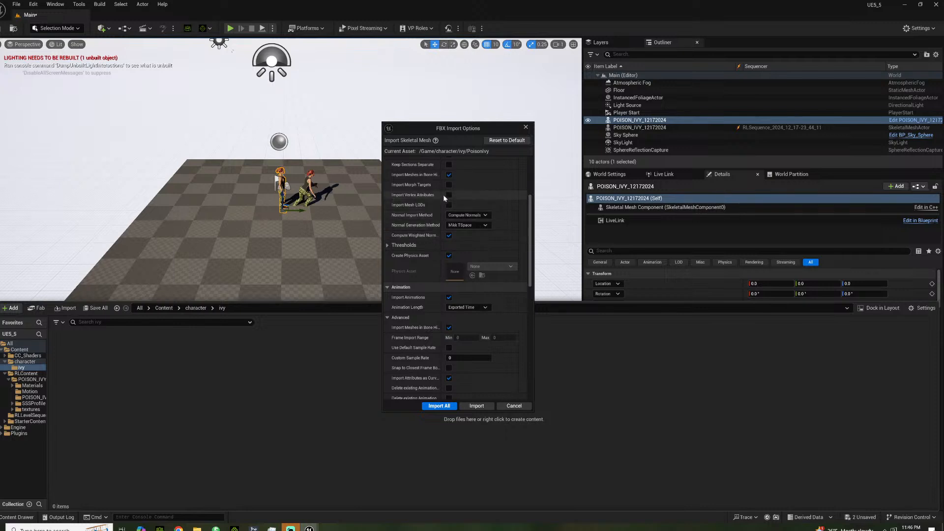
Set the animation's Custom Sample Rate to 60, and import all content from the FBX
{"action": "scroll", "coordinate": [424, 305], "scroll_direction": "down", "scroll_amount": 4}
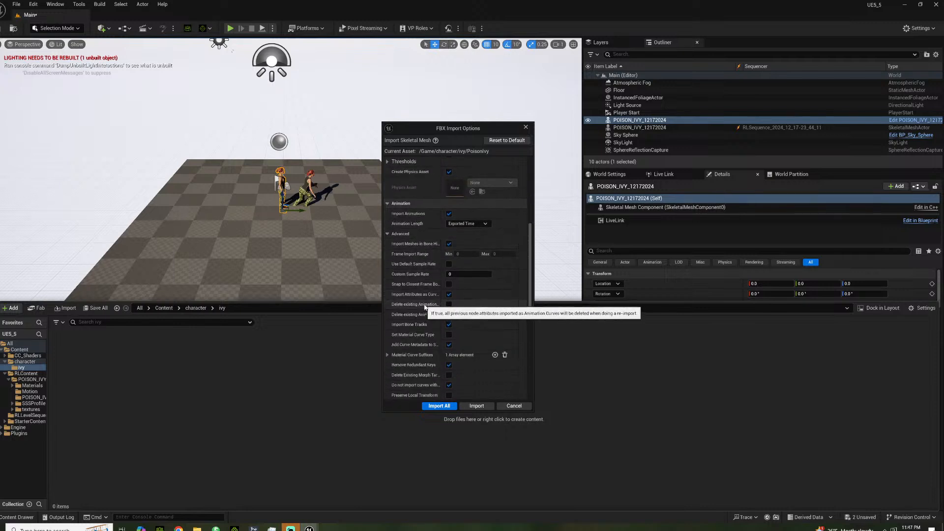
{"action": "left_click", "coordinate": [447, 274]}
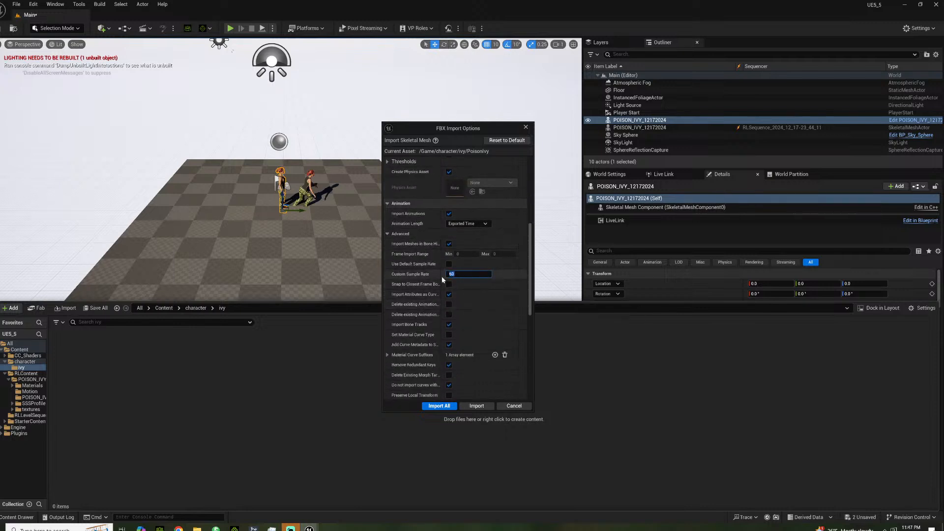
{"action": "left_click", "coordinate": [439, 406]}
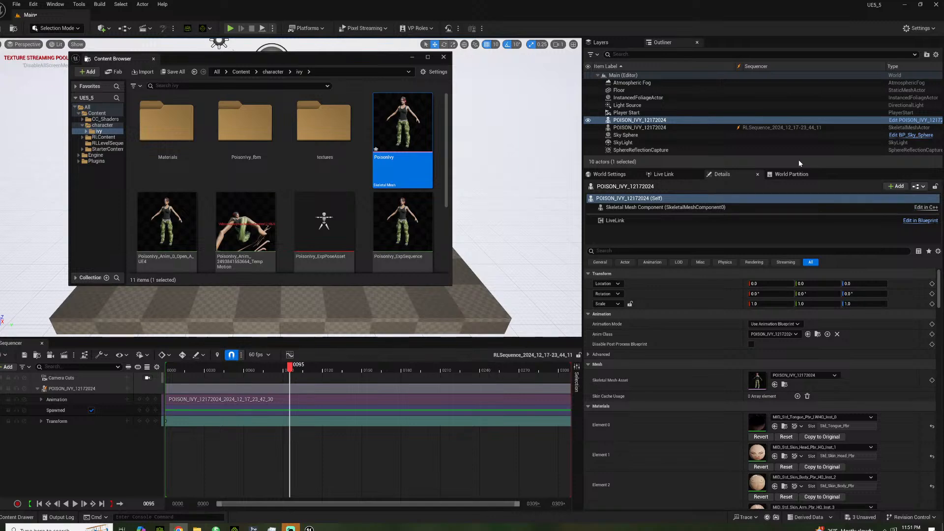
Delete all assets and subfolders inside the Content/character/ivy folder
{"action": "scroll", "coordinate": [251, 206], "scroll_direction": "down", "scroll_amount": 3}
{"action": "scroll", "coordinate": [341, 238], "scroll_direction": "up", "scroll_amount": 4}
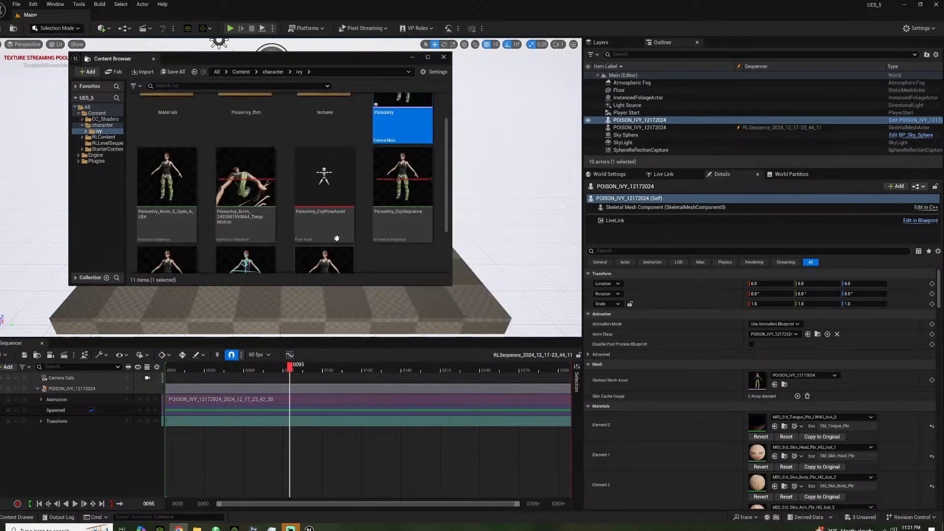
{"action": "left_click", "coordinate": [170, 142]}
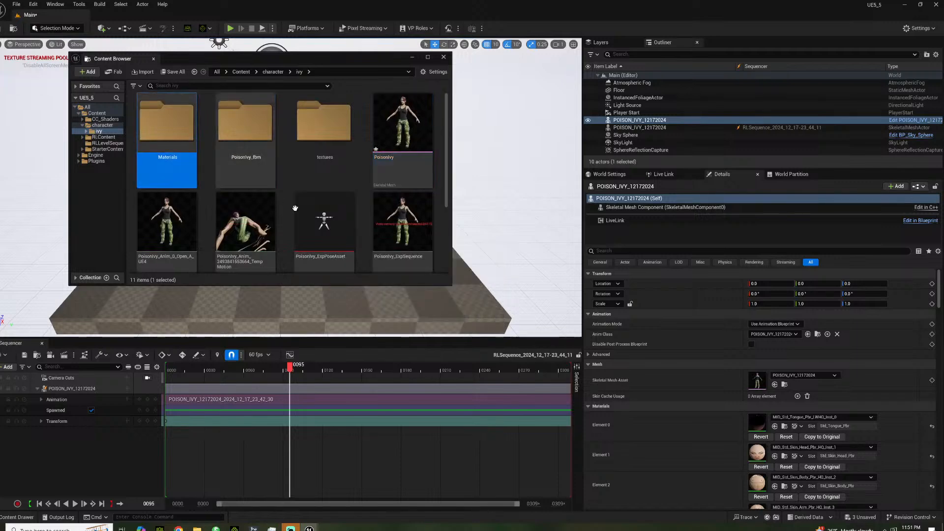
{"action": "scroll", "coordinate": [276, 187], "scroll_direction": "down", "scroll_amount": 3}
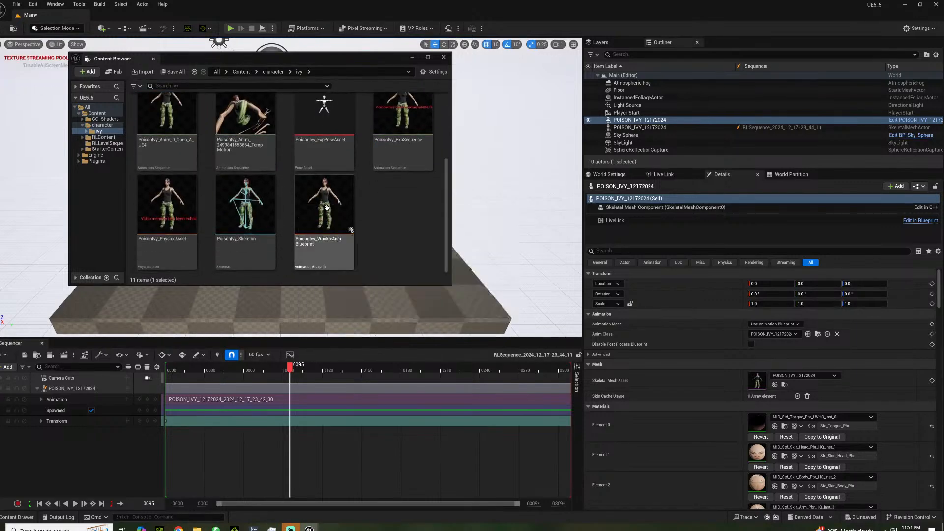
{"action": "key", "text": "ctrl+a"}
{"action": "key", "text": "Delete"}
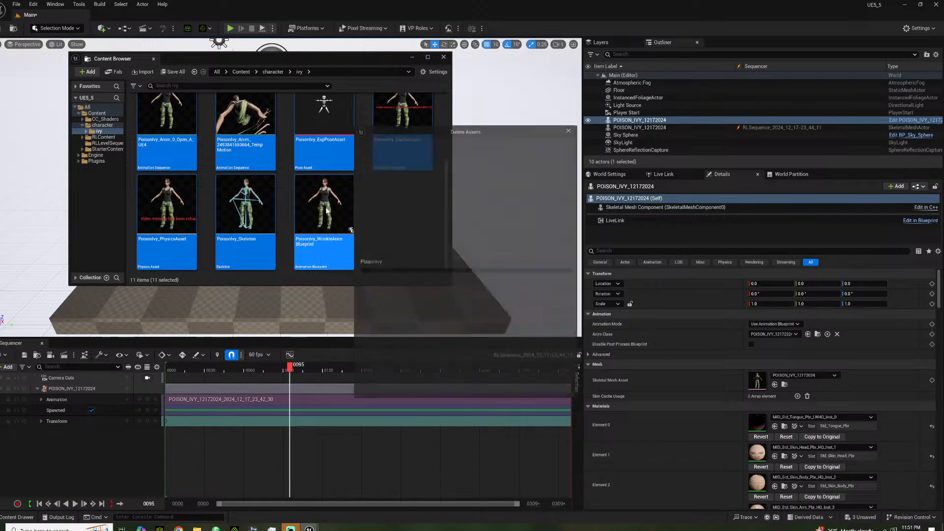
{"action": "left_click", "coordinate": [427, 387]}
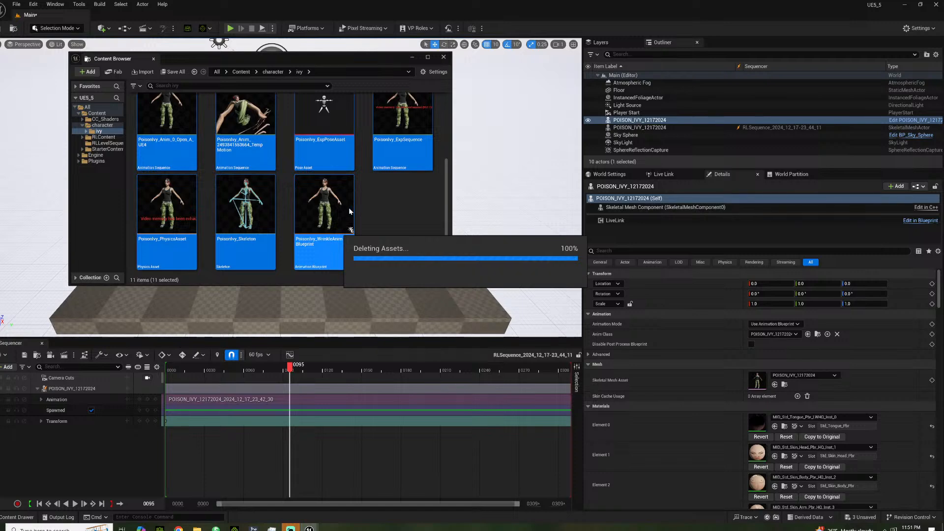
{"action": "left_click", "coordinate": [359, 228]}
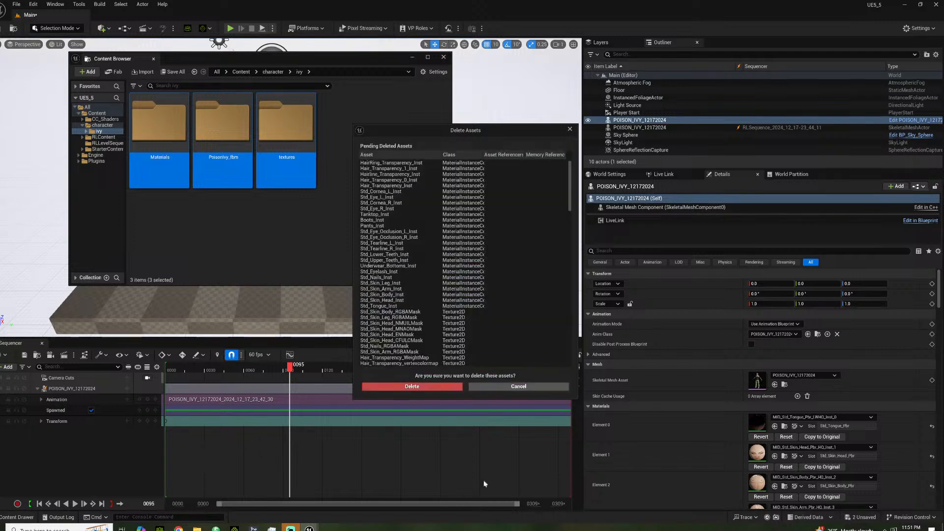
{"action": "left_click", "coordinate": [432, 386]}
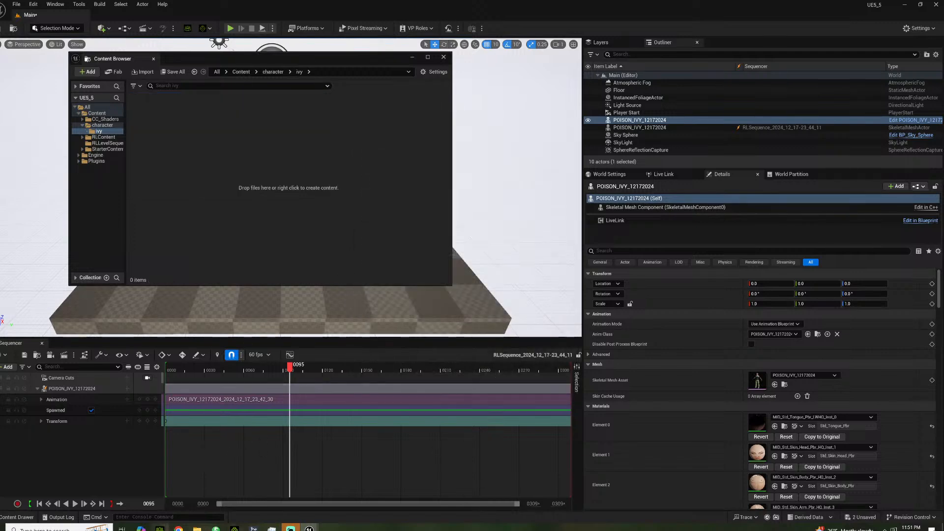
Bring the PoisonIvy 3D model from SBPitch\Characters\ivy into the empty ivy folder, using the Character Creator auto setup with HQ Shader
{"action": "left_click", "coordinate": [197, 528]}
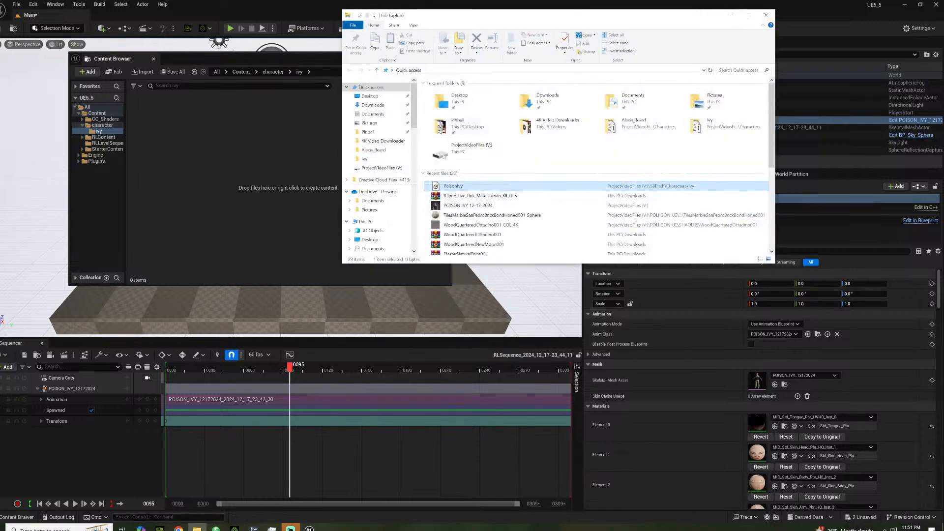
{"action": "scroll", "coordinate": [408, 162], "scroll_direction": "down", "scroll_amount": 2}
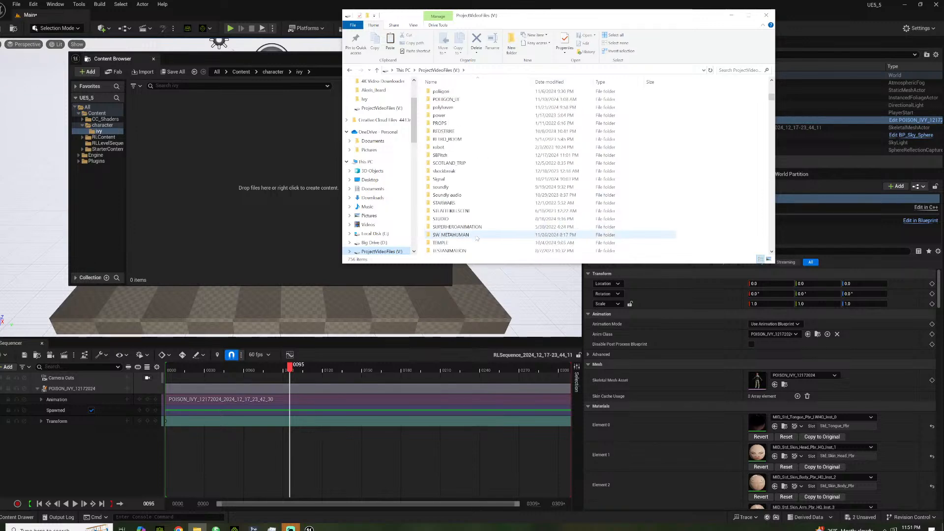
{"action": "scroll", "coordinate": [467, 235], "scroll_direction": "down", "scroll_amount": 4}
{"action": "scroll", "coordinate": [465, 216], "scroll_direction": "down", "scroll_amount": 1}
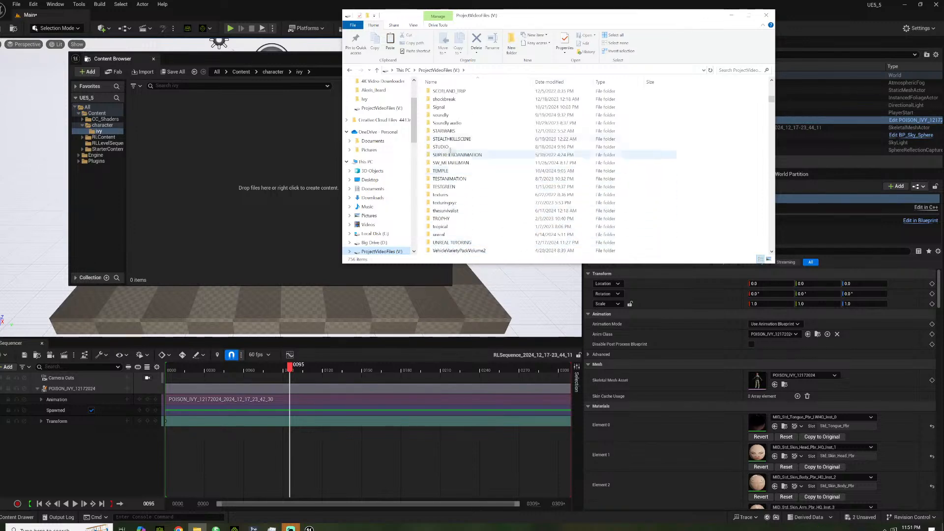
{"action": "scroll", "coordinate": [455, 114], "scroll_direction": "up", "scroll_amount": 1}
{"action": "double_click", "coordinate": [440, 106]}
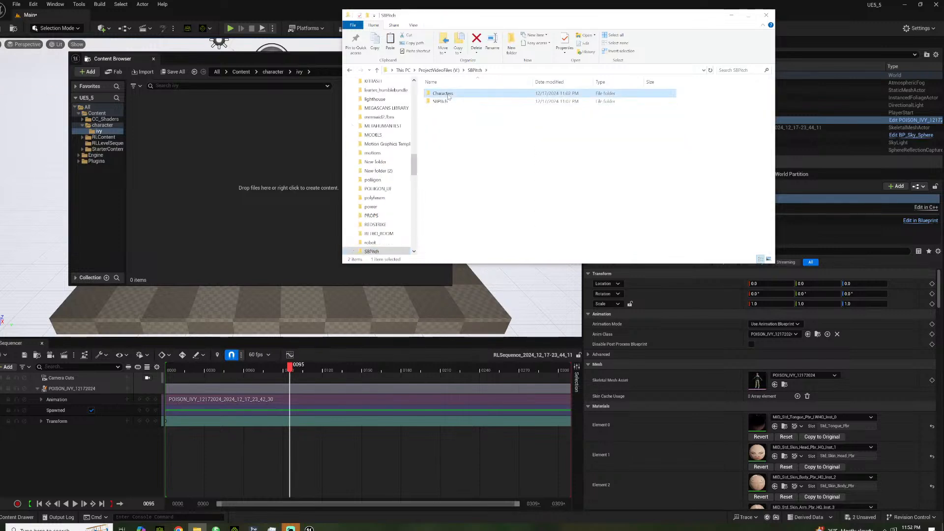
{"action": "double_click", "coordinate": [445, 93]}
{"action": "double_click", "coordinate": [440, 94]}
{"action": "left_click_drag", "start_coordinate": [436, 109], "coordinate": [305, 176]}
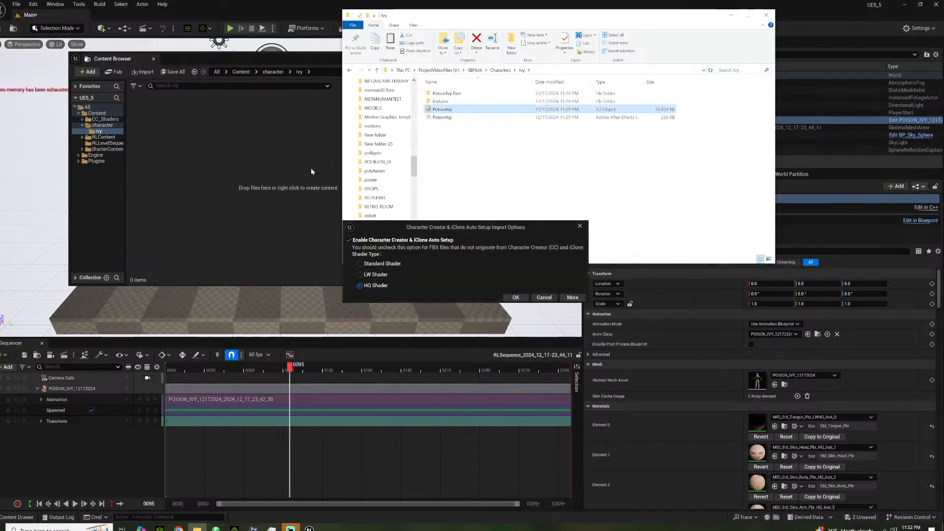
{"action": "left_click", "coordinate": [516, 297]}
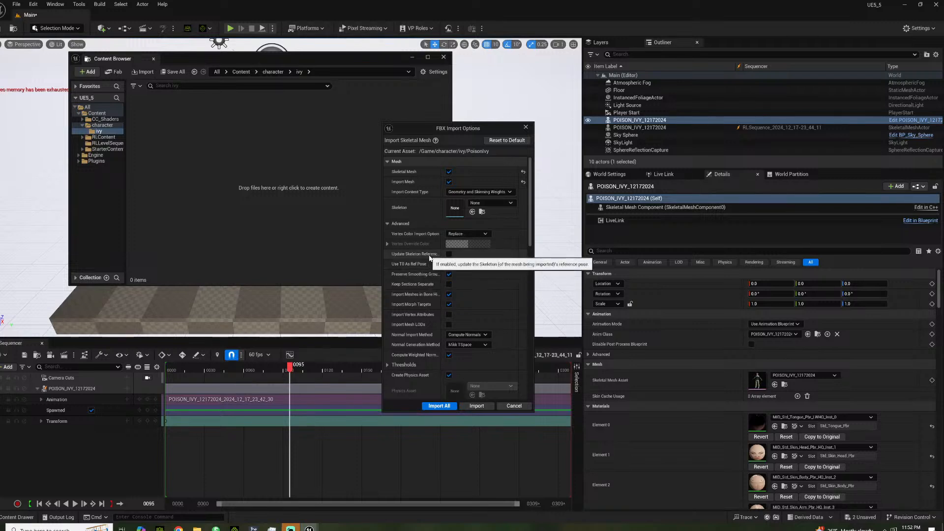
Enable the Update Skeleton Reference Pose and Use T0 As Ref Pose options, and import all of the character's FBX content
{"action": "left_click", "coordinate": [449, 253]}
{"action": "left_click", "coordinate": [448, 265]}
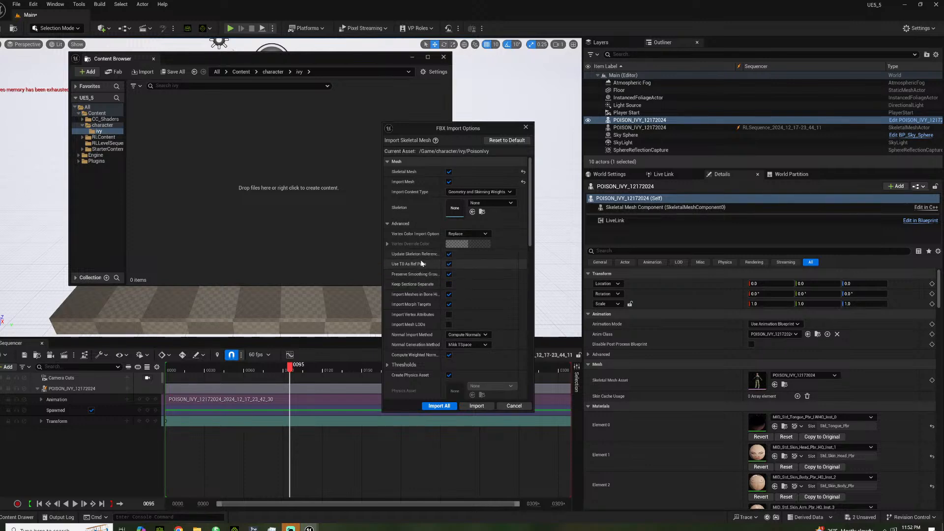
{"action": "scroll", "coordinate": [418, 269], "scroll_direction": "down", "scroll_amount": 3}
{"action": "scroll", "coordinate": [420, 260], "scroll_direction": "down", "scroll_amount": 5}
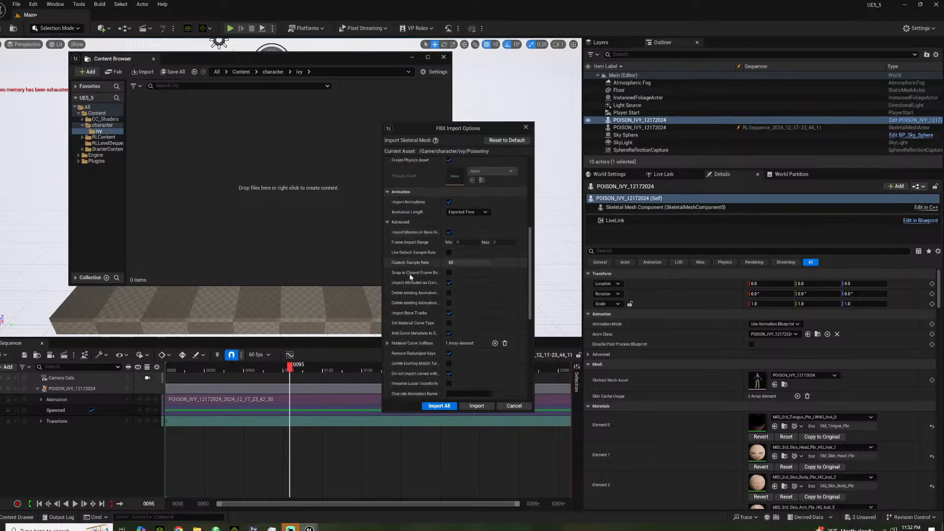
{"action": "left_click", "coordinate": [437, 404]}
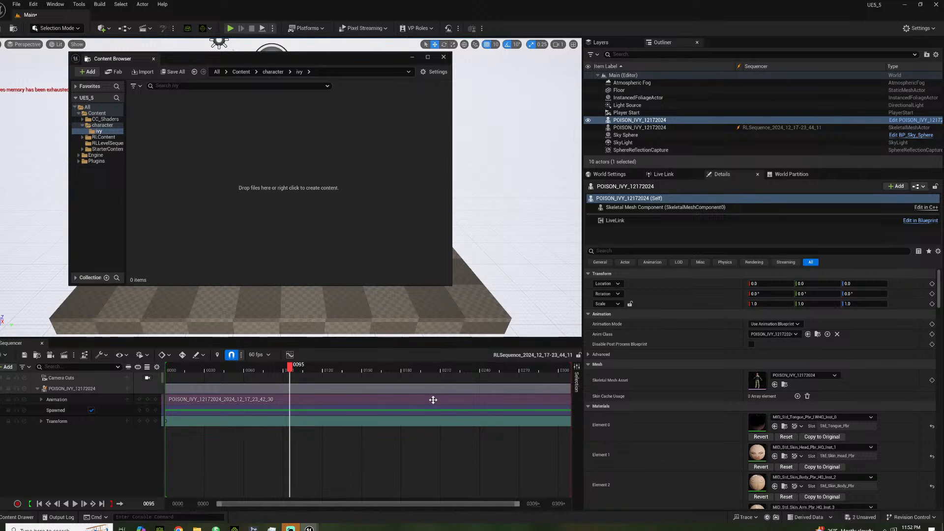
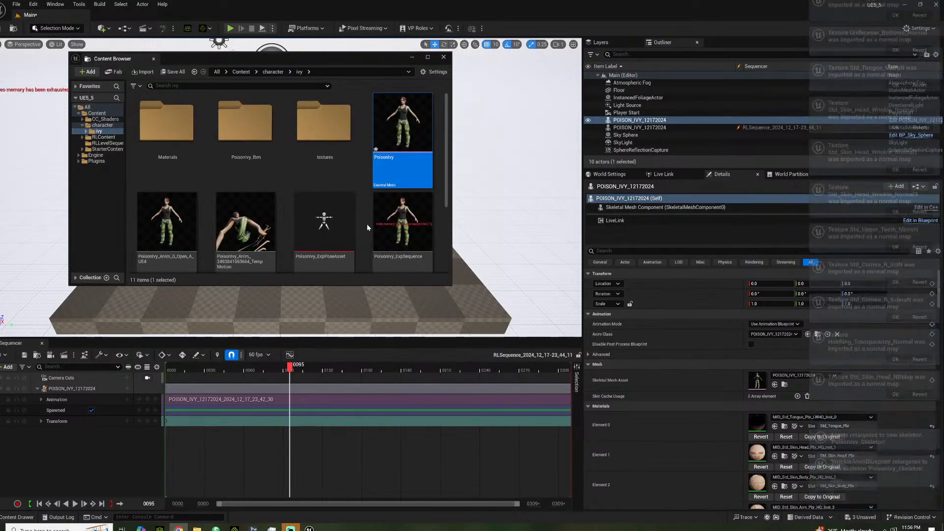
Force delete the ivy folder with its assets from the character content folder
{"action": "mouse_move", "coordinate": [253, 211]}
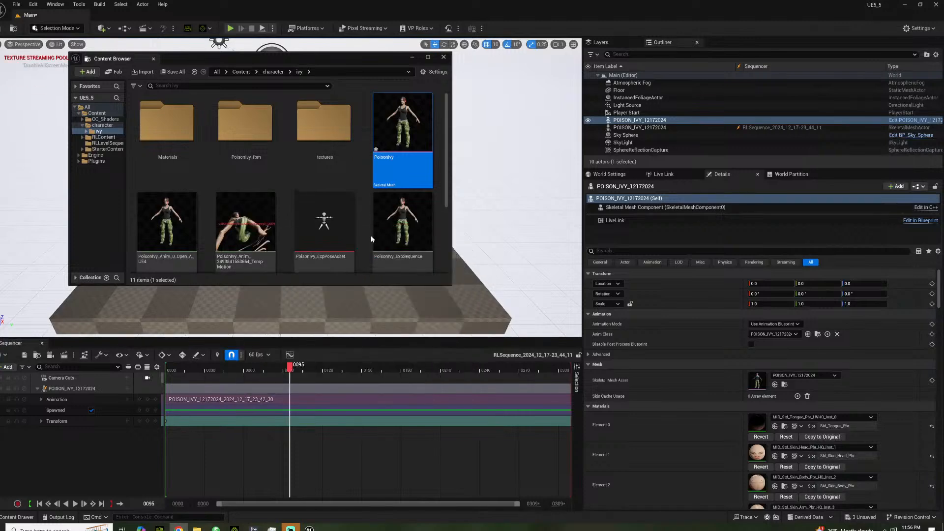
{"action": "scroll", "coordinate": [371, 239], "scroll_direction": "down", "scroll_amount": 1}
{"action": "scroll", "coordinate": [372, 239], "scroll_direction": "up", "scroll_amount": 1}
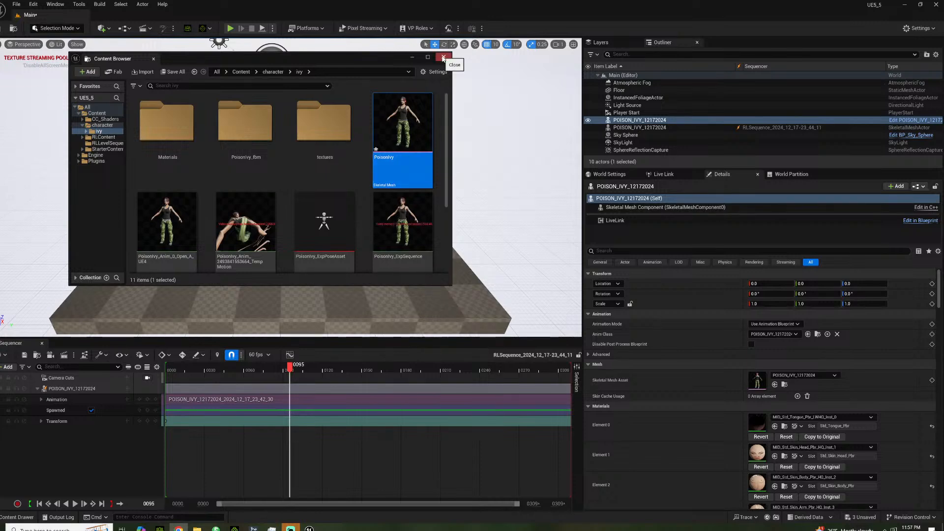
{"action": "left_click", "coordinate": [100, 125]}
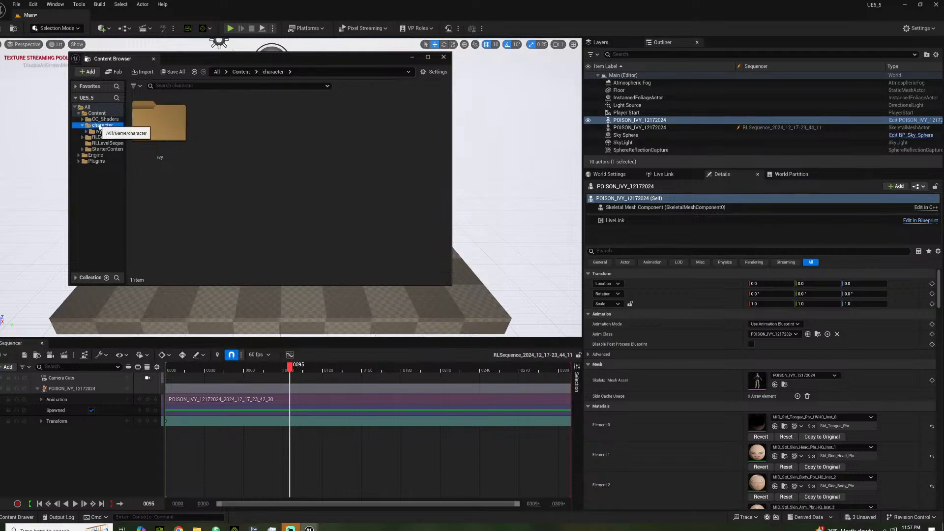
{"action": "left_click", "coordinate": [157, 122]}
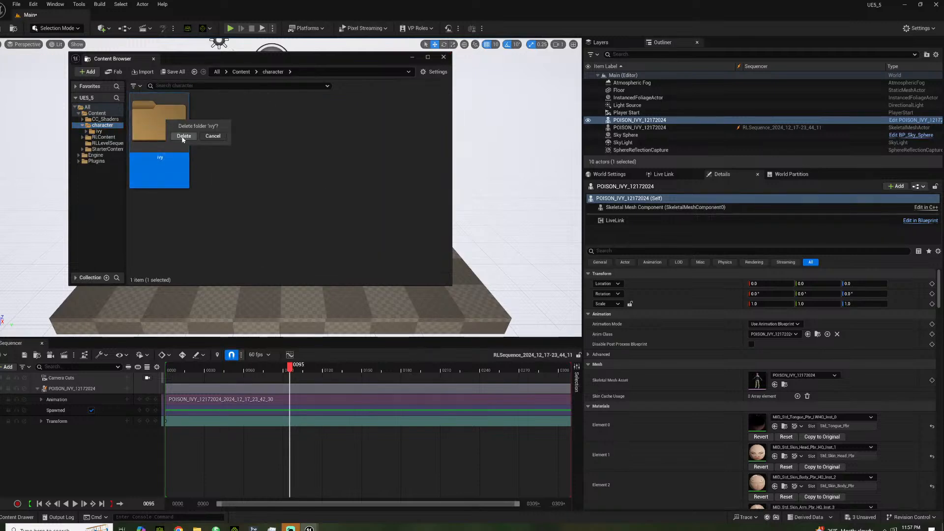
{"action": "key", "text": "Delete"}
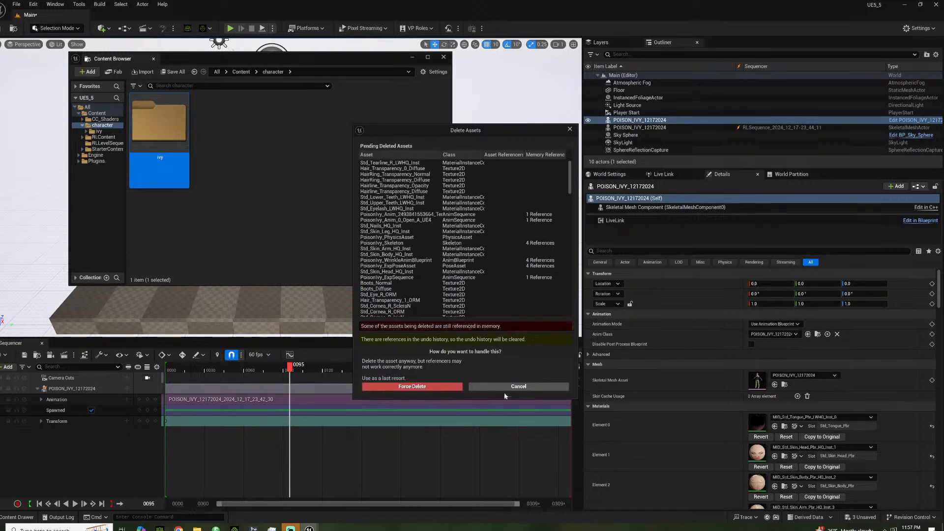
{"action": "left_click", "coordinate": [439, 386]}
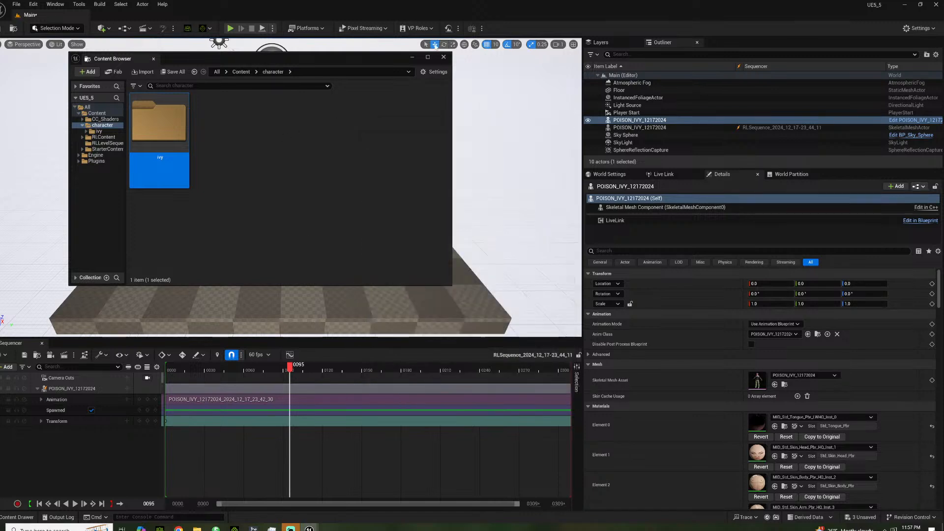
Switch to iClone, close Unreal Live Link, delete the character's Agent Leap Over motion clip and return to the first frame
{"action": "left_click", "coordinate": [235, 529]}
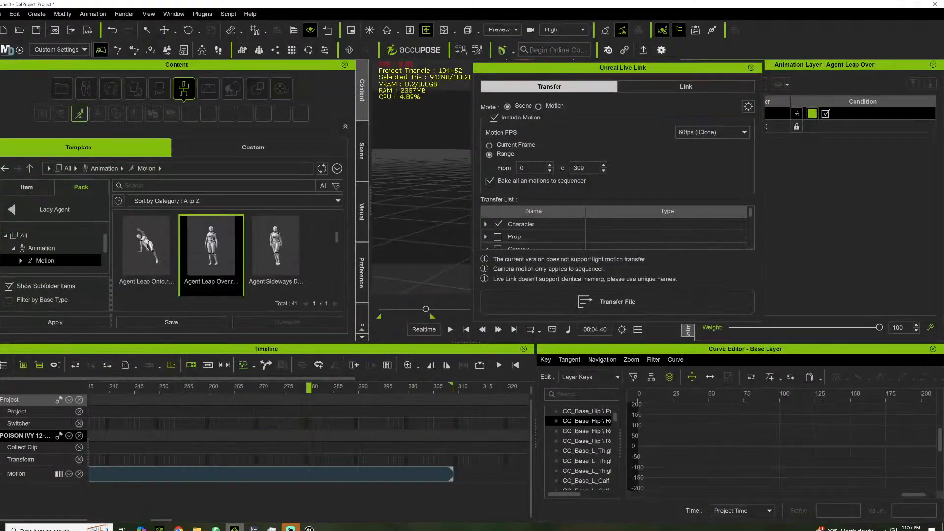
{"action": "left_click", "coordinate": [751, 67]}
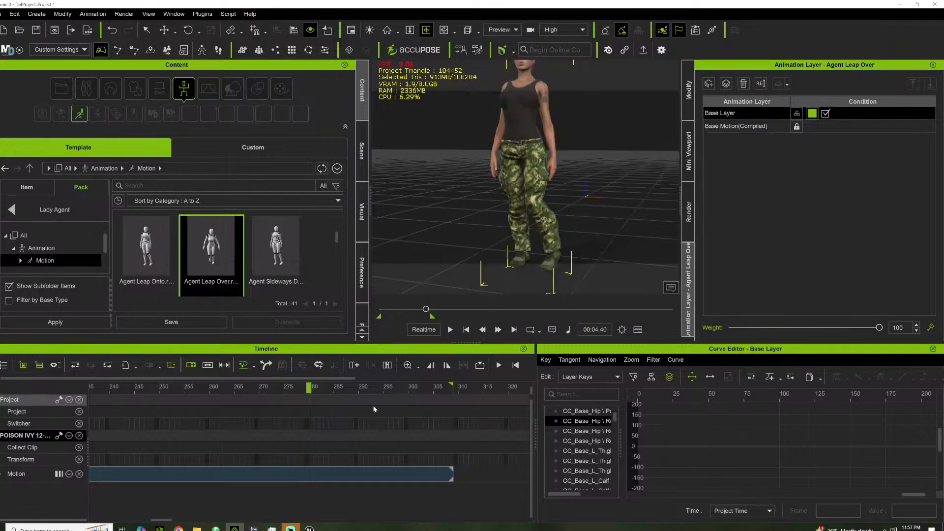
{"action": "left_click", "coordinate": [336, 470]}
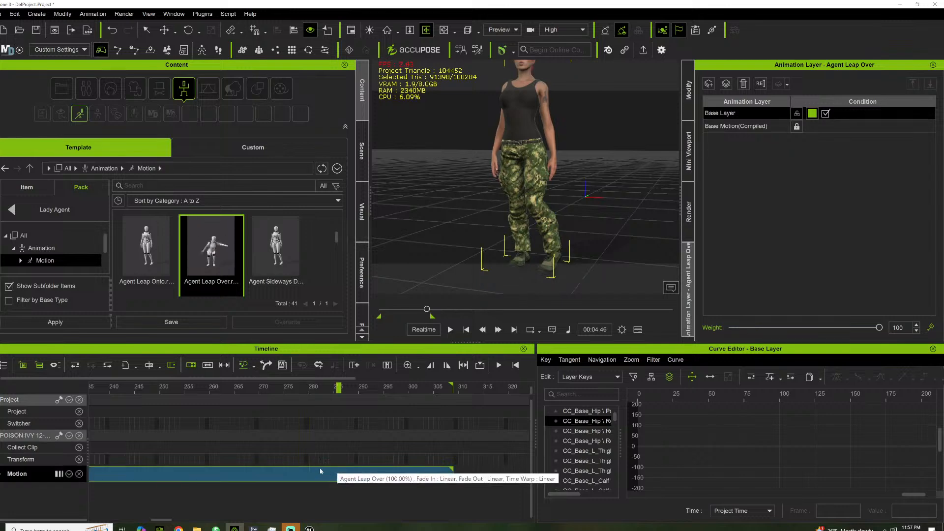
{"action": "key", "text": "Delete"}
{"action": "left_click_drag", "start_coordinate": [427, 309], "coordinate": [380, 310]}
Apply the Idle02_F motion from the Motion-Plus Animation pack to the character
{"action": "left_click", "coordinate": [11, 210]}
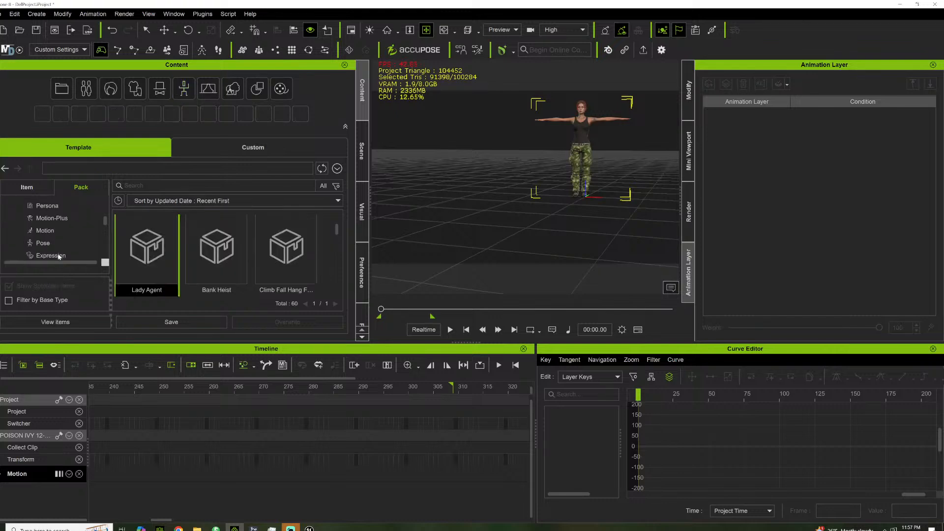
{"action": "left_click", "coordinate": [52, 220]}
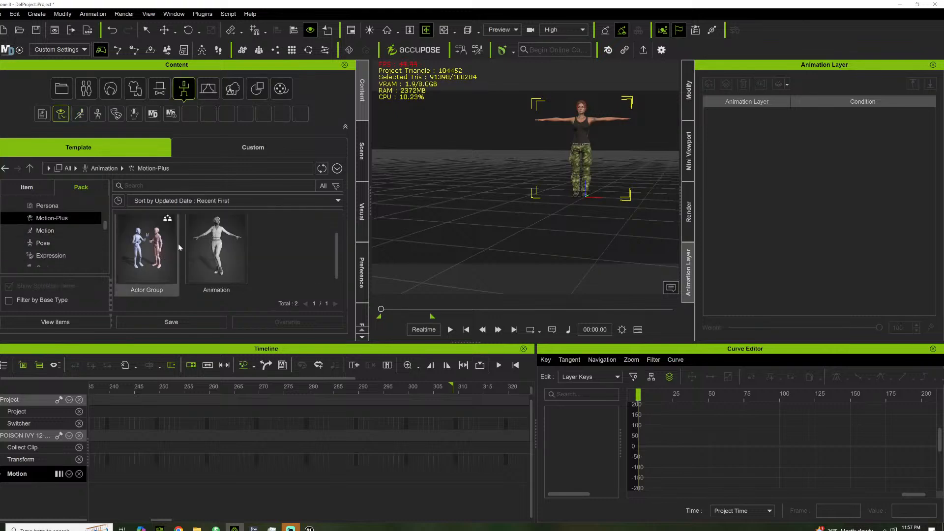
{"action": "double_click", "coordinate": [220, 251]}
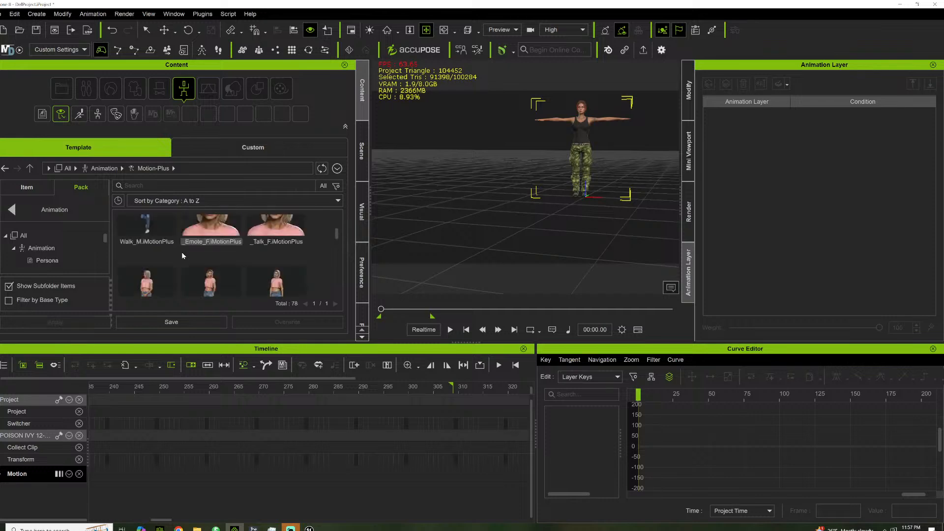
{"action": "scroll", "coordinate": [174, 259], "scroll_direction": "down", "scroll_amount": 1}
{"action": "scroll", "coordinate": [174, 260], "scroll_direction": "up", "scroll_amount": 1}
{"action": "left_click_drag", "start_coordinate": [210, 248], "coordinate": [585, 121]}
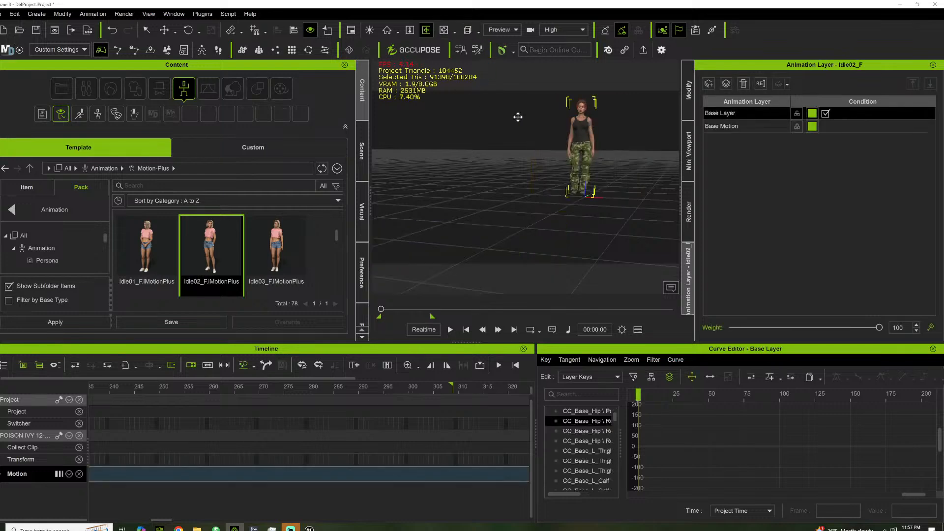
Play the character's idle motion in a close view of the head and upper body
{"action": "scroll", "coordinate": [516, 116], "scroll_direction": "up", "scroll_amount": 5}
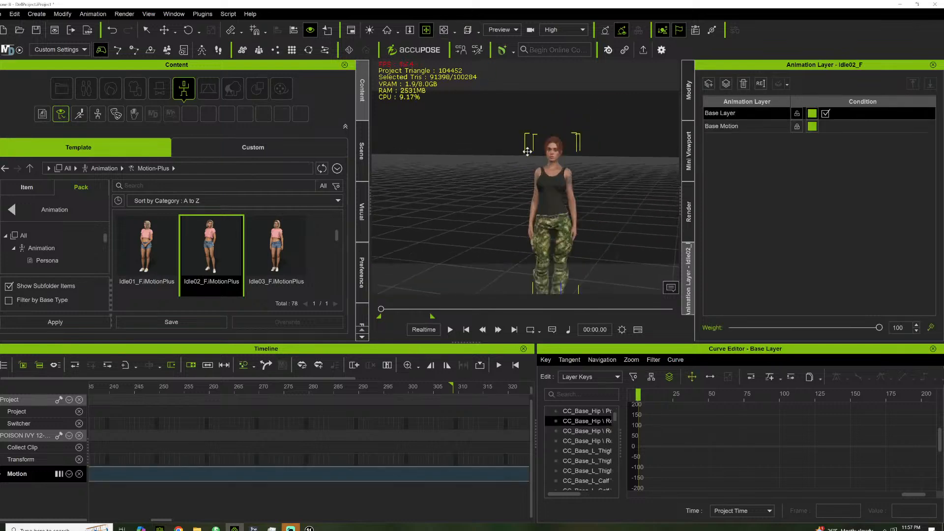
{"action": "scroll", "coordinate": [530, 149], "scroll_direction": "up", "scroll_amount": 3}
{"action": "scroll", "coordinate": [532, 143], "scroll_direction": "down", "scroll_amount": 2}
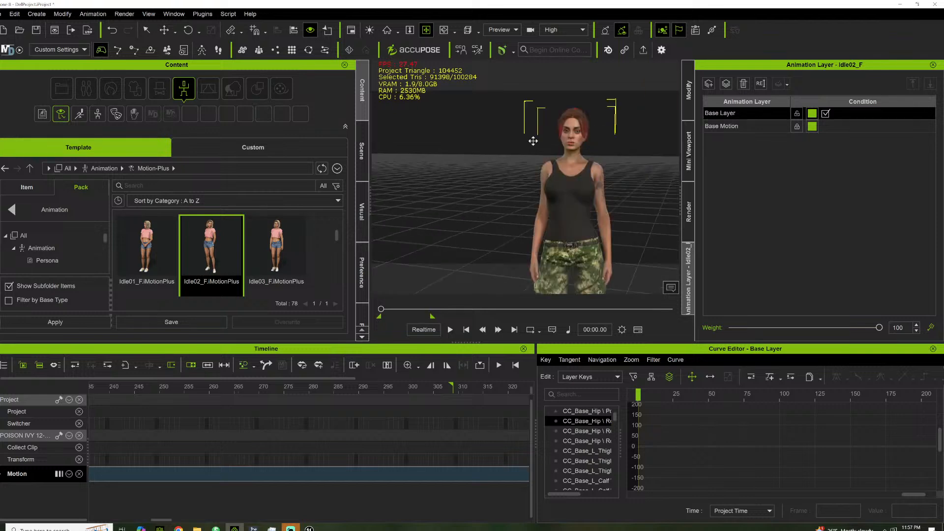
{"action": "middle_click_drag", "start_coordinate": [533, 141], "coordinate": [479, 167]}
{"action": "scroll", "coordinate": [493, 156], "scroll_direction": "up", "scroll_amount": 2}
{"action": "key", "text": "space"}
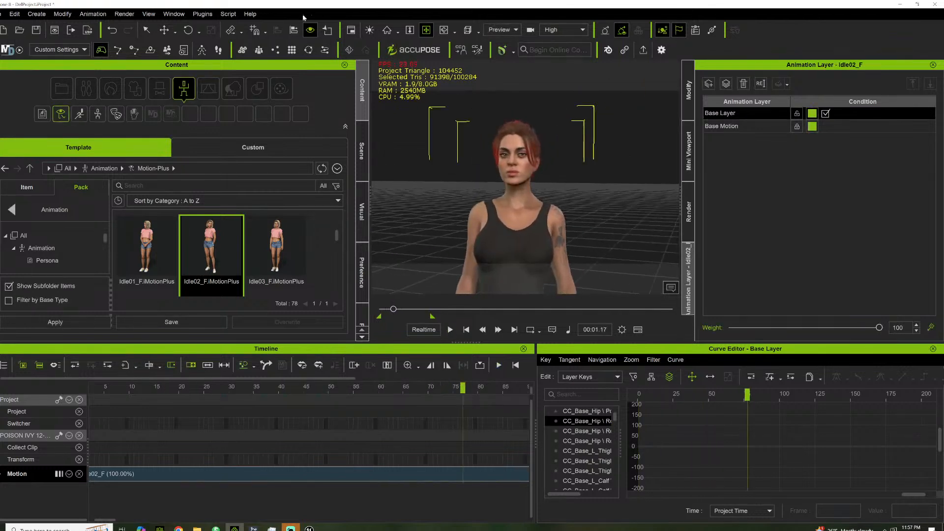
Transfer the character's idle motion to Unreal through Unreal Live Link in Motion mode
{"action": "left_click", "coordinate": [201, 14]}
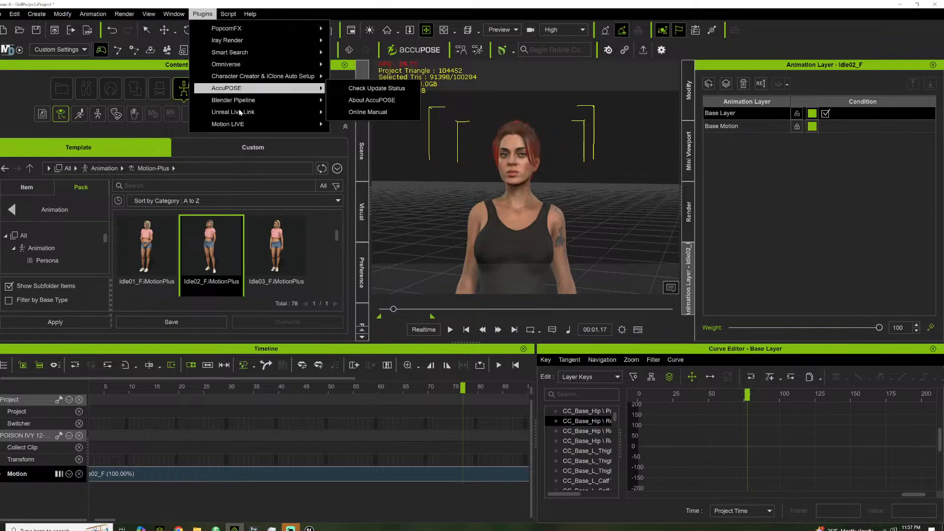
{"action": "mouse_move", "coordinate": [242, 114]}
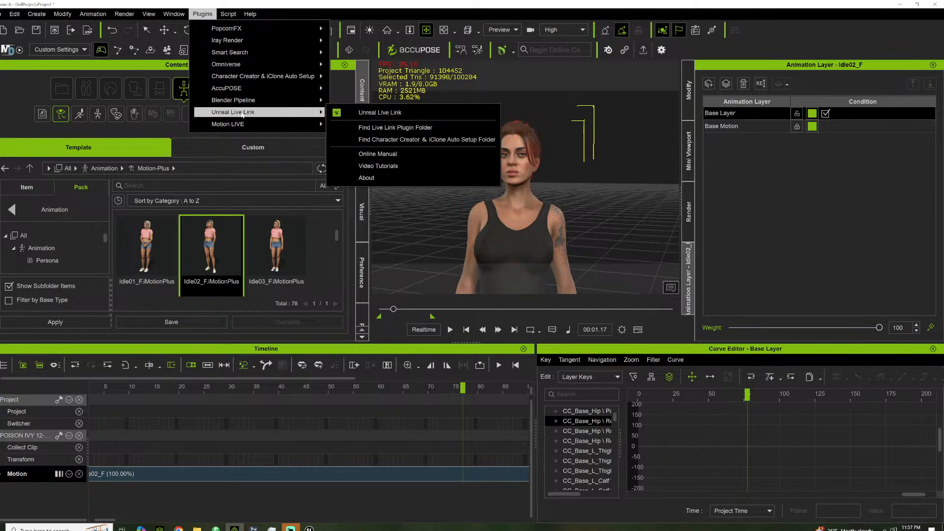
{"action": "left_click", "coordinate": [381, 114]}
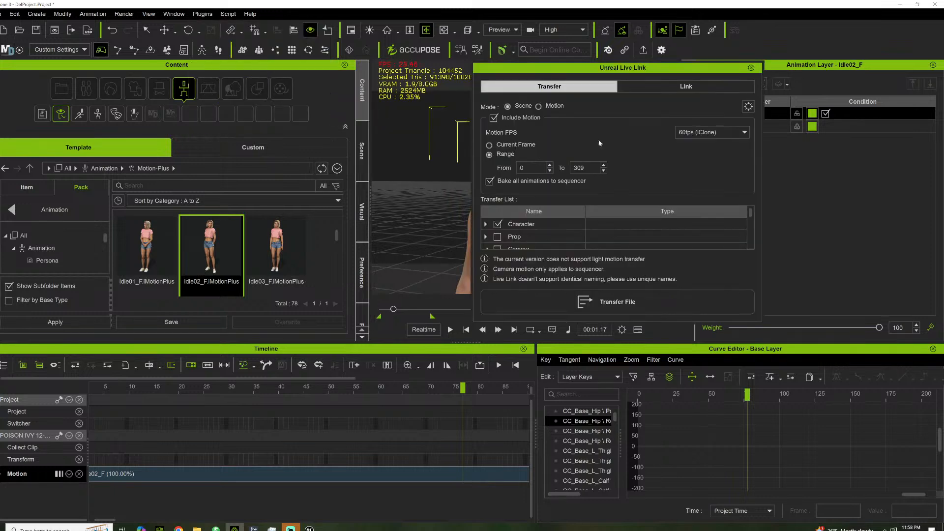
{"action": "left_click", "coordinate": [539, 107]}
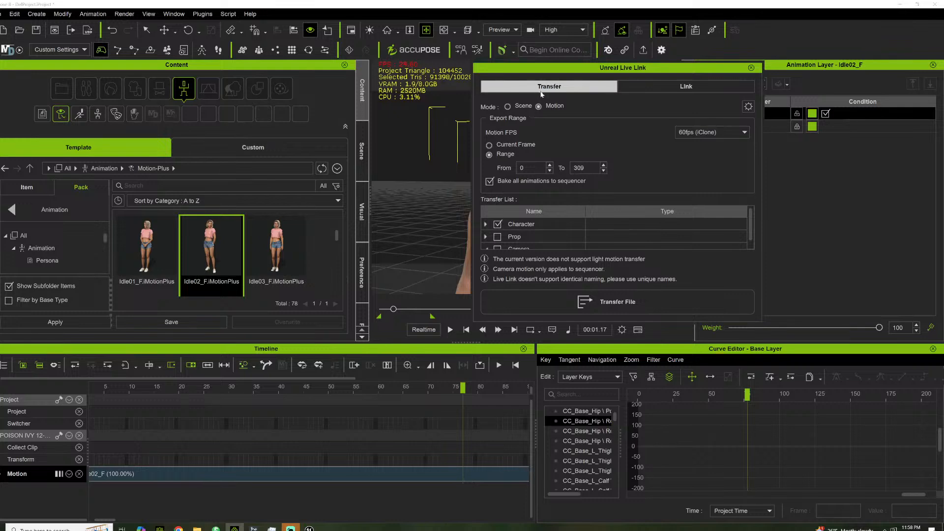
{"action": "left_click", "coordinate": [618, 302]}
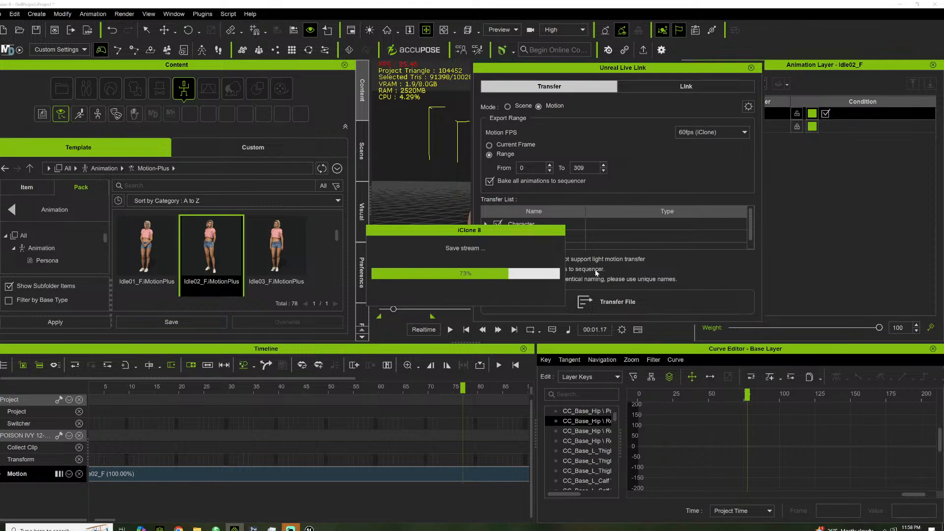
{"action": "left_click", "coordinate": [309, 529]}
{"action": "left_click", "coordinate": [282, 498]}
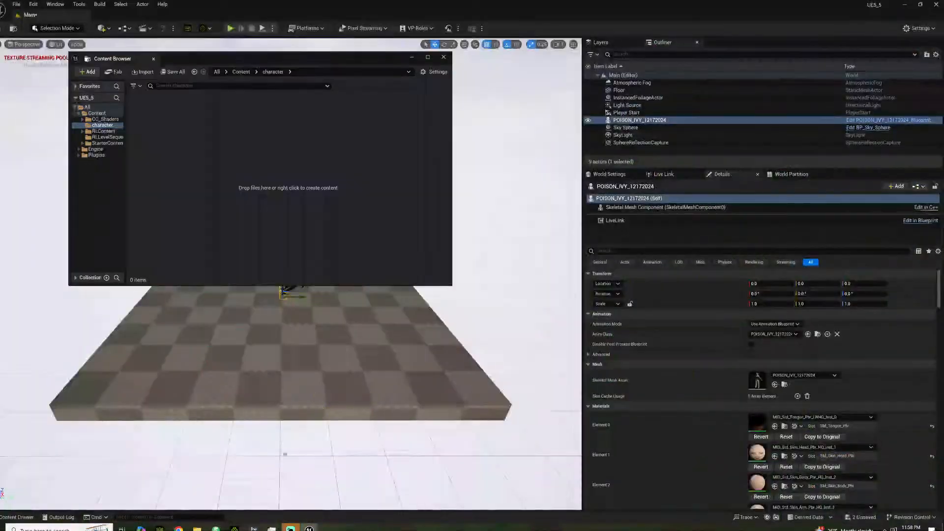
{"action": "left_click", "coordinate": [234, 528]}
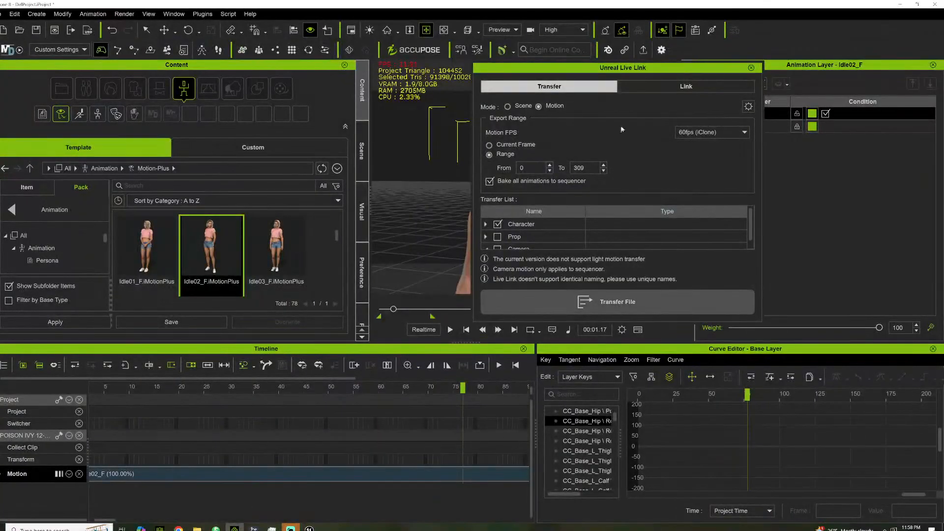
{"action": "left_click_drag", "start_coordinate": [638, 73], "coordinate": [369, 53]}
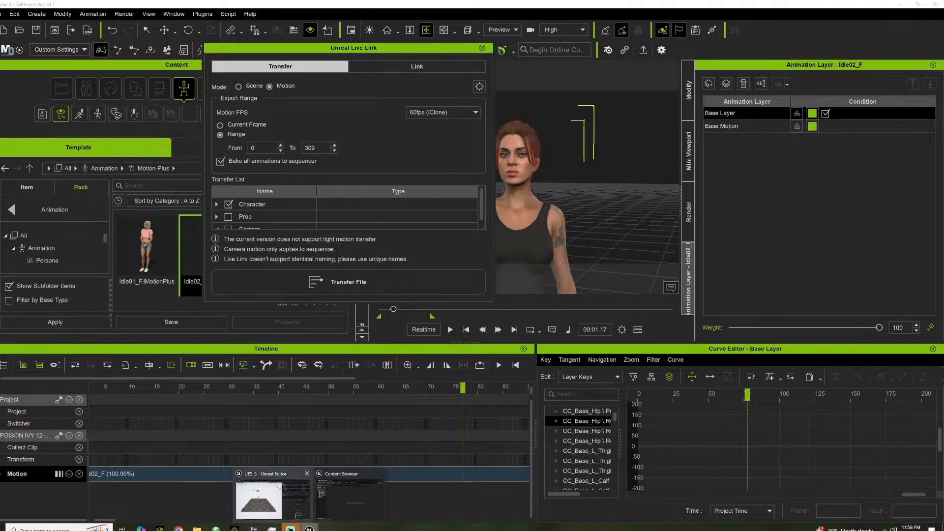
Switch to the Unreal Editor and open the level sequence RLSequence_2024_12_17-23_58_27 from the RLLevelSequences folder
{"action": "left_click", "coordinate": [278, 483]}
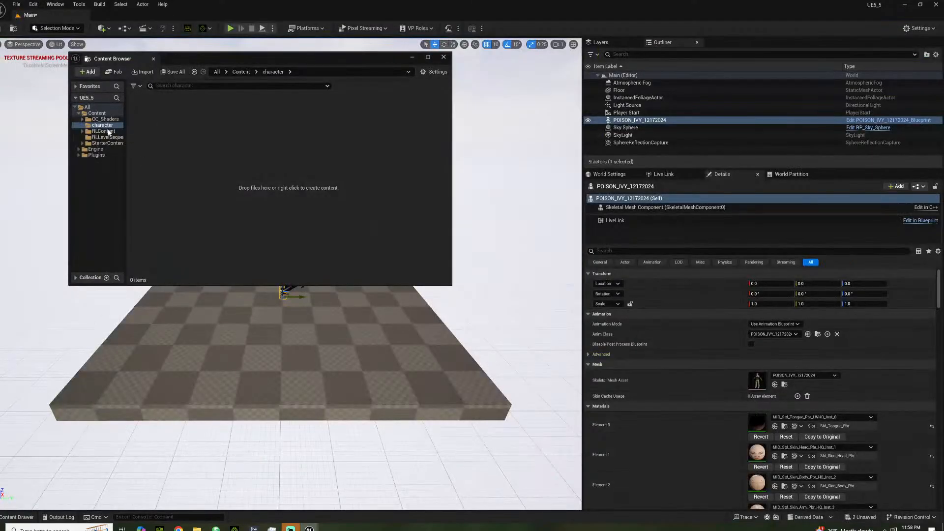
{"action": "left_click", "coordinate": [108, 132]}
{"action": "left_click", "coordinate": [107, 137]}
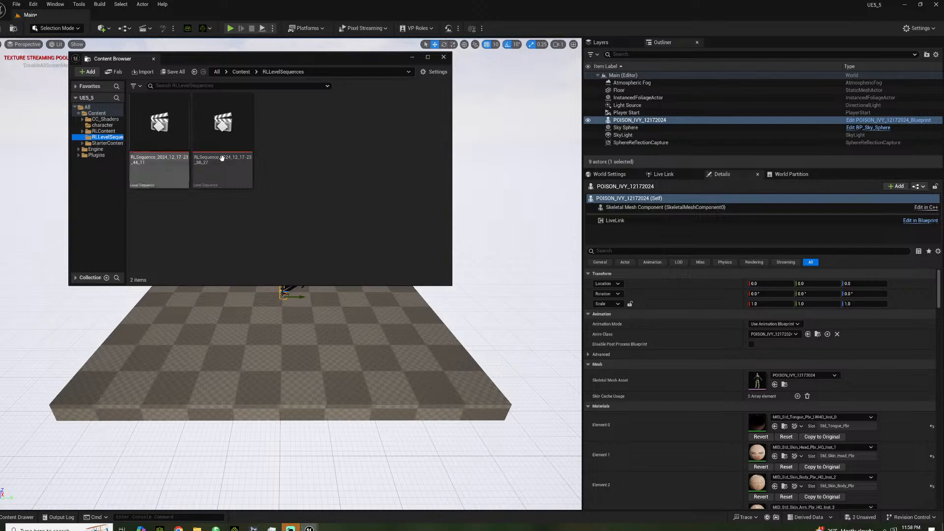
{"action": "left_click", "coordinate": [240, 141]}
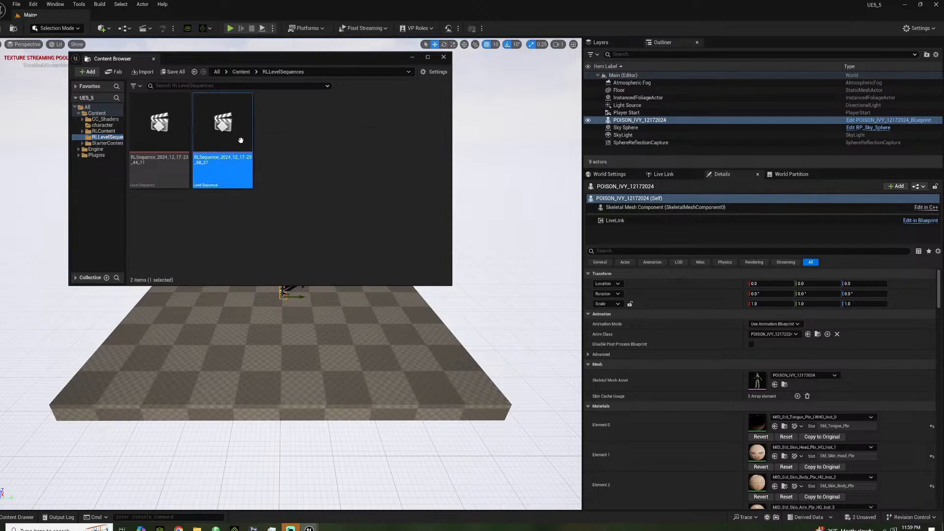
{"action": "left_click_drag", "start_coordinate": [268, 62], "coordinate": [618, 107]}
Delete the POISON_IVY_12172024 characters from the level and remove the remaining character track from the open sequence
{"action": "right_click_drag", "start_coordinate": [275, 196], "coordinate": [197, 222]}
{"action": "key", "text": "w"}
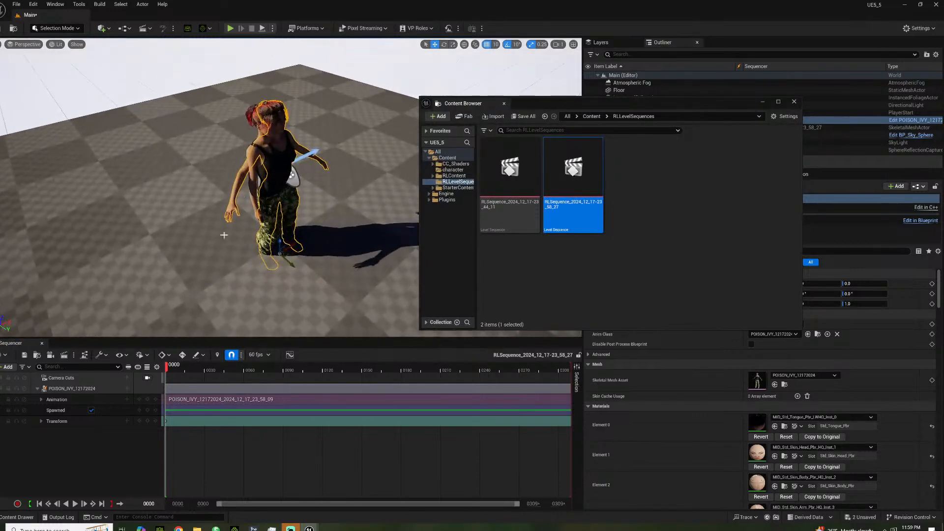
{"action": "left_click", "coordinate": [277, 173]}
{"action": "key", "text": "Delete"}
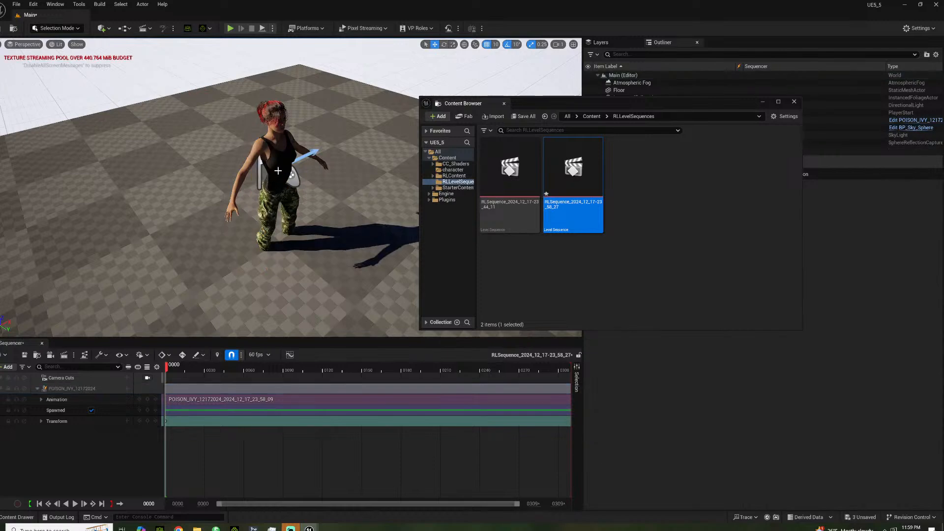
{"action": "key", "text": "Delete"}
{"action": "left_click", "coordinate": [68, 391]}
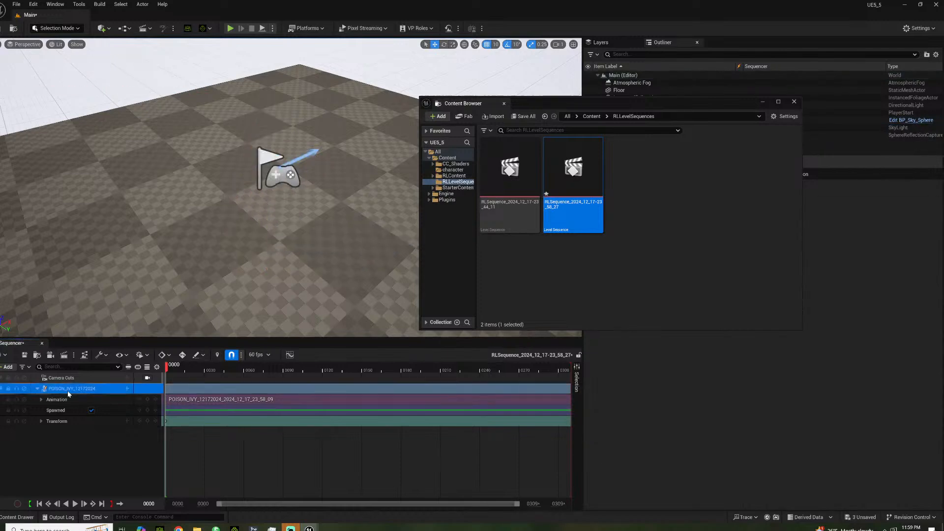
{"action": "key", "text": "Delete"}
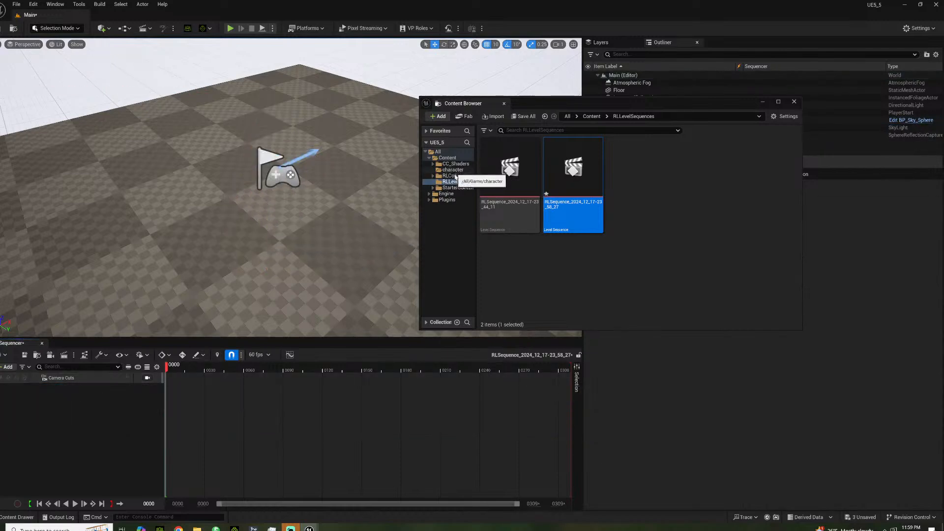
Place the POISON_IVY_12172024 skeletal mesh from its RLContent folder onto the floor and minimize the Content Browser
{"action": "left_click", "coordinate": [453, 176]}
{"action": "left_click", "coordinate": [526, 188]}
{"action": "double_click", "coordinate": [525, 189]}
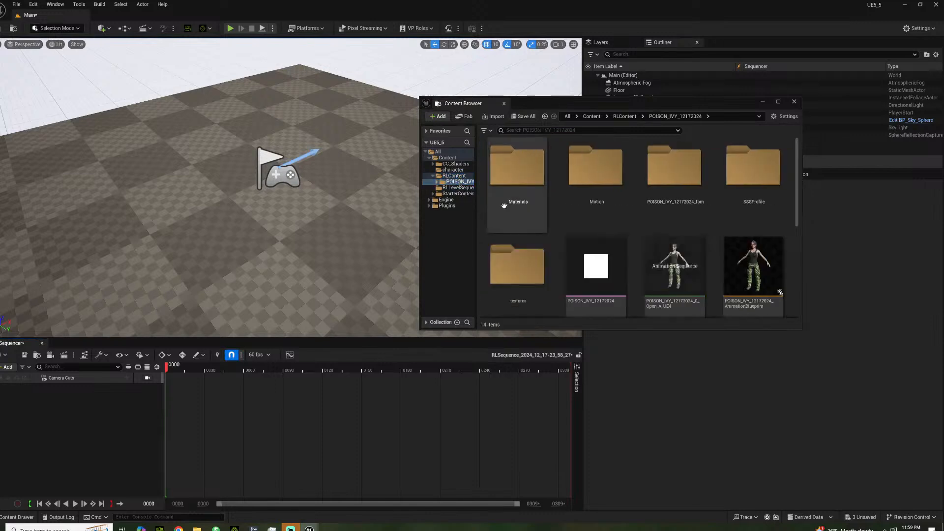
{"action": "left_click_drag", "start_coordinate": [343, 203], "coordinate": [313, 227]}
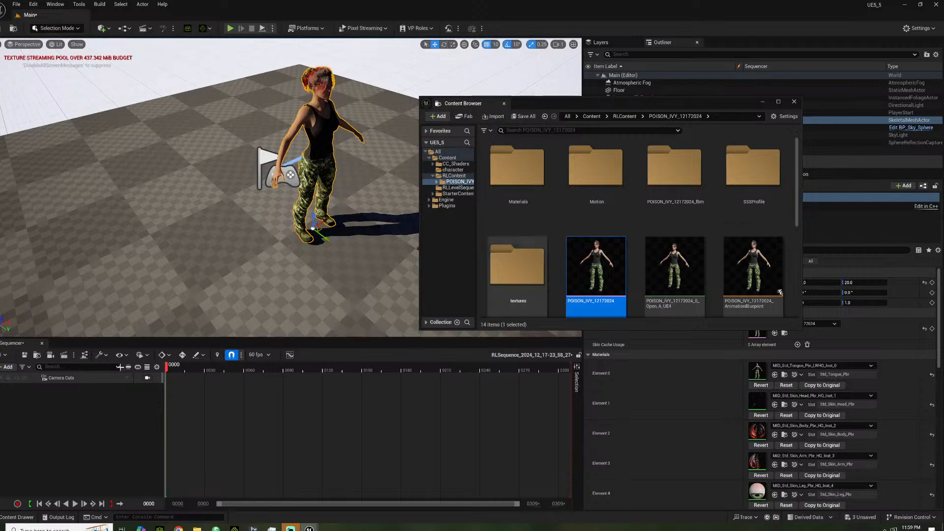
{"action": "left_click", "coordinate": [762, 102]}
Add the placed character to the sequence with the animation POISON_IVY_12172024_2024_12_17_23_58_09 and scrub through it
{"action": "left_click_drag", "start_coordinate": [644, 120], "coordinate": [90, 370]}
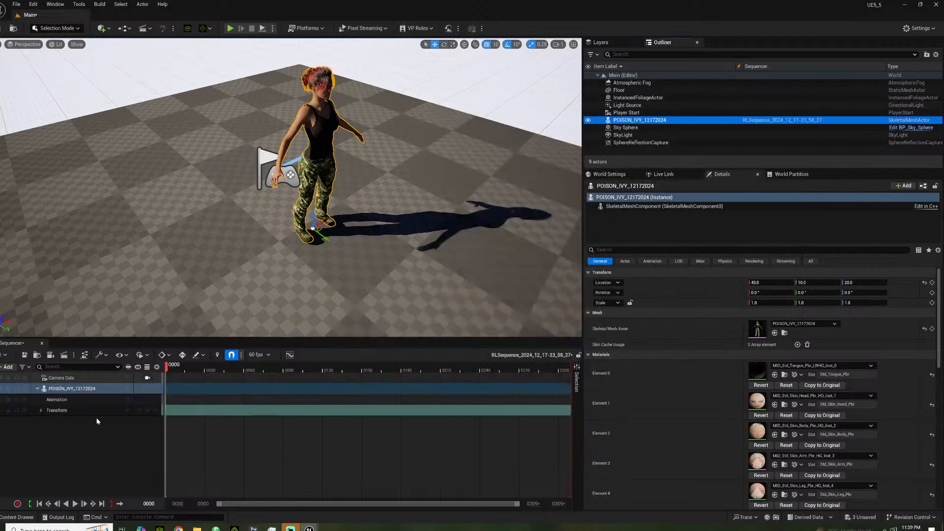
{"action": "left_click", "coordinate": [126, 400]}
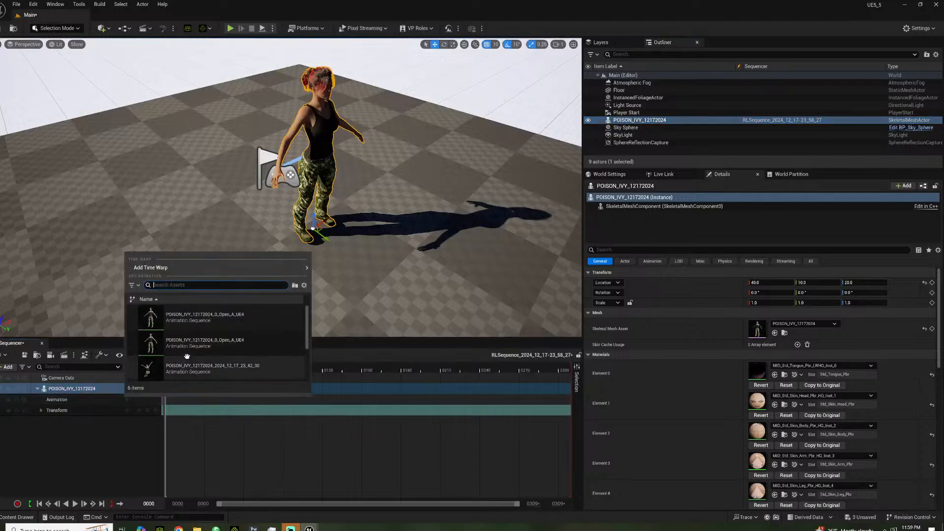
{"action": "scroll", "coordinate": [202, 354], "scroll_direction": "down", "scroll_amount": 3}
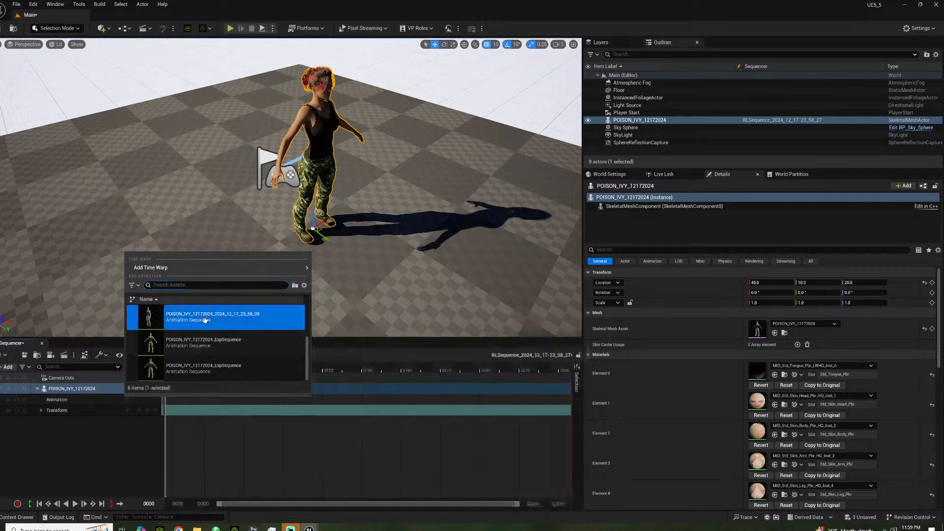
{"action": "left_click", "coordinate": [205, 319]}
{"action": "left_click_drag", "start_coordinate": [170, 366], "coordinate": [520, 374]}
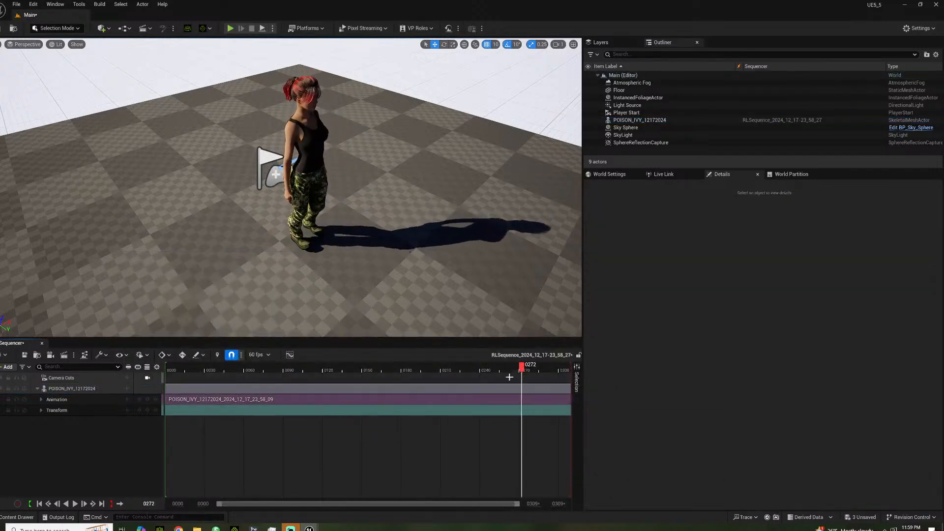
Set the end of the sequence timeline's view range to frame 1750
{"action": "left_click", "coordinate": [533, 504]}
{"action": "type", "text": "1750"}
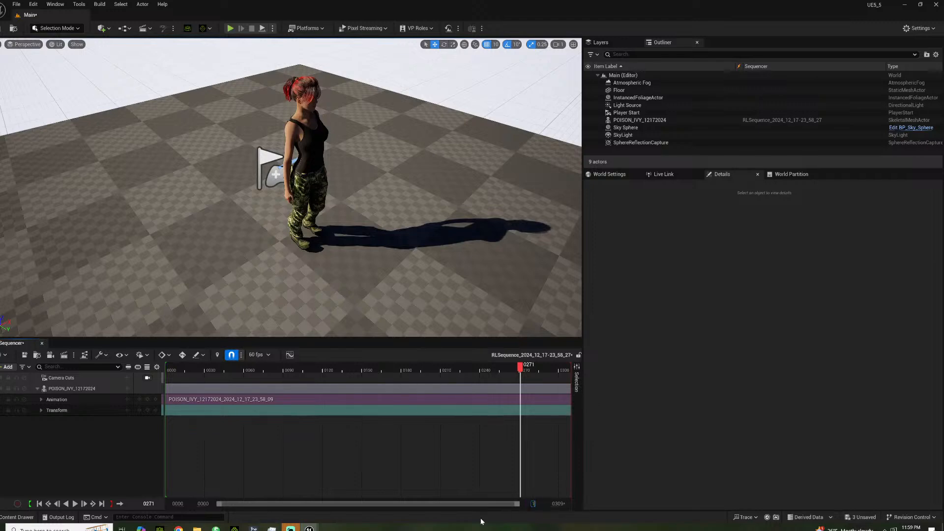
{"action": "key", "text": "Return"}
Switch to iClone, close Unreal Live Link and scrub the character's idle motion to frame 1.46
{"action": "left_click", "coordinate": [235, 528]}
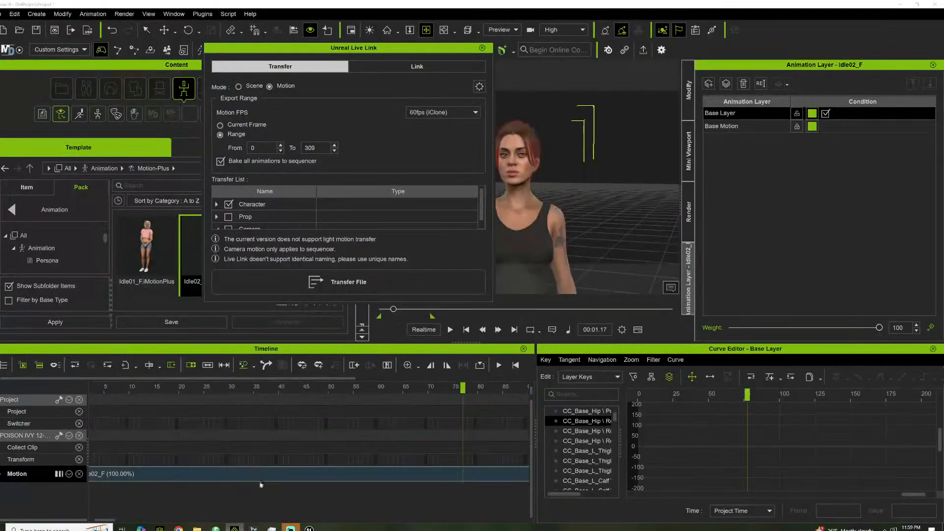
{"action": "left_click", "coordinate": [482, 47]}
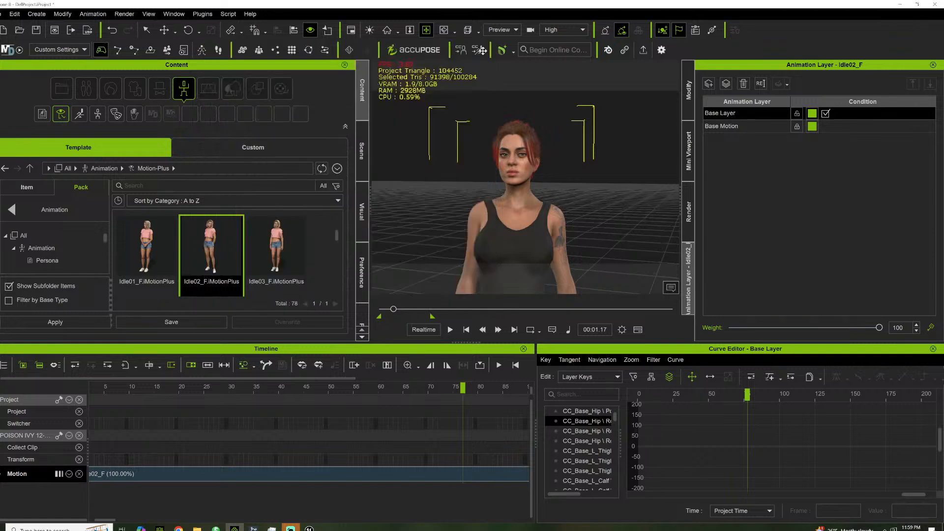
{"action": "mouse_move", "coordinate": [393, 309]}
{"action": "left_mouse_down"}
{"action": "mouse_move", "coordinate": [411, 311]}
{"action": "mouse_move", "coordinate": [396, 311]}
{"action": "left_mouse_up"}
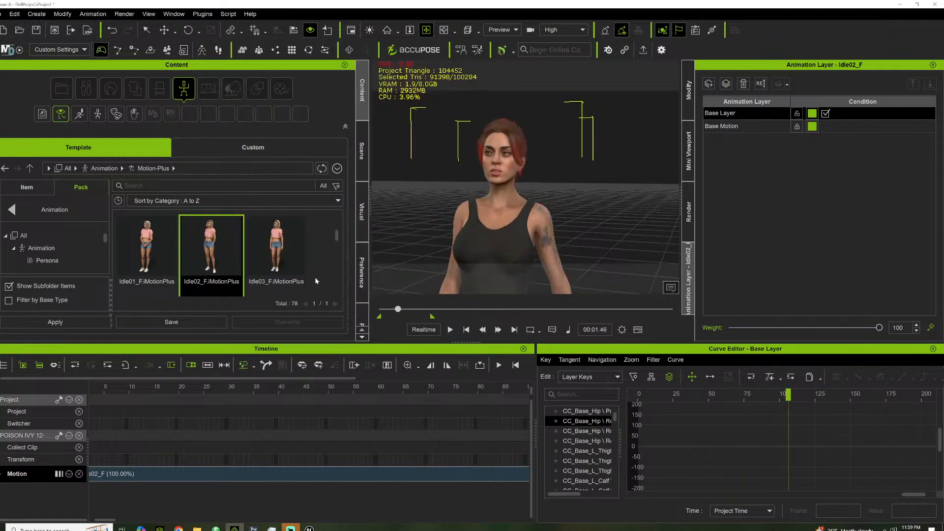
Switch to the Unreal Editor and examine the character's idle animation from the front, scrubbing the sequence near and far
{"action": "mouse_move", "coordinate": [309, 529]}
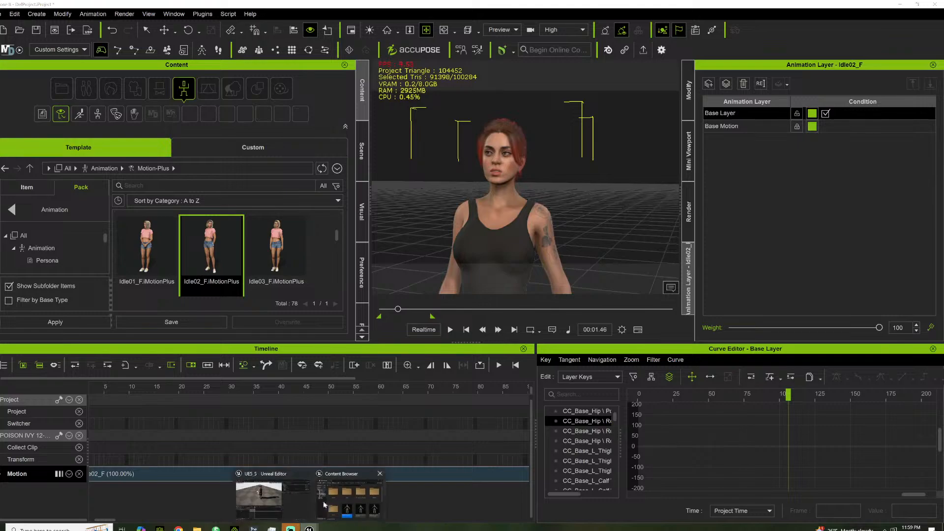
{"action": "left_click", "coordinate": [286, 494]}
{"action": "right_click_drag", "start_coordinate": [305, 276], "coordinate": [373, 261]}
{"action": "left_click_drag", "start_coordinate": [221, 367], "coordinate": [210, 367]}
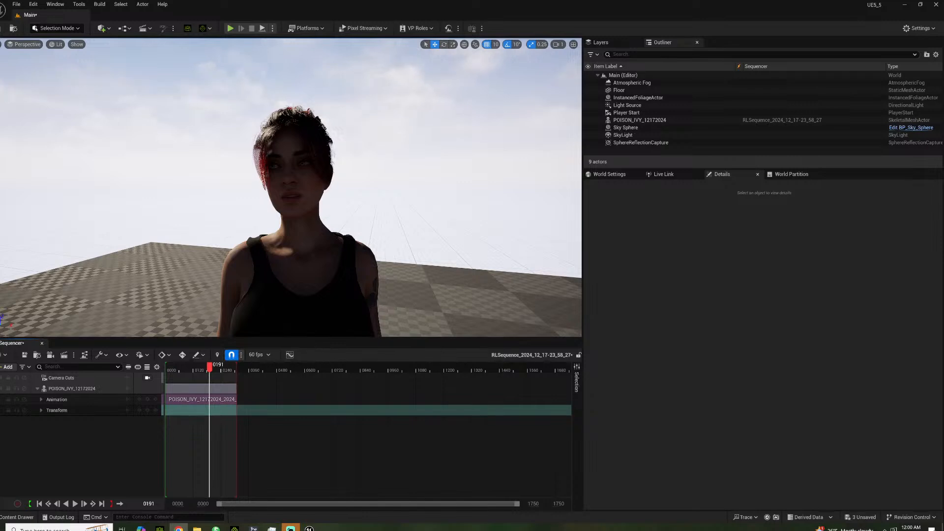
{"action": "left_click_drag", "start_coordinate": [328, 278], "coordinate": [393, 278], "text": "alt"}
{"action": "right_click_drag", "start_coordinate": [291, 187], "coordinate": [290, 222]}
{"action": "key", "text": "s"}
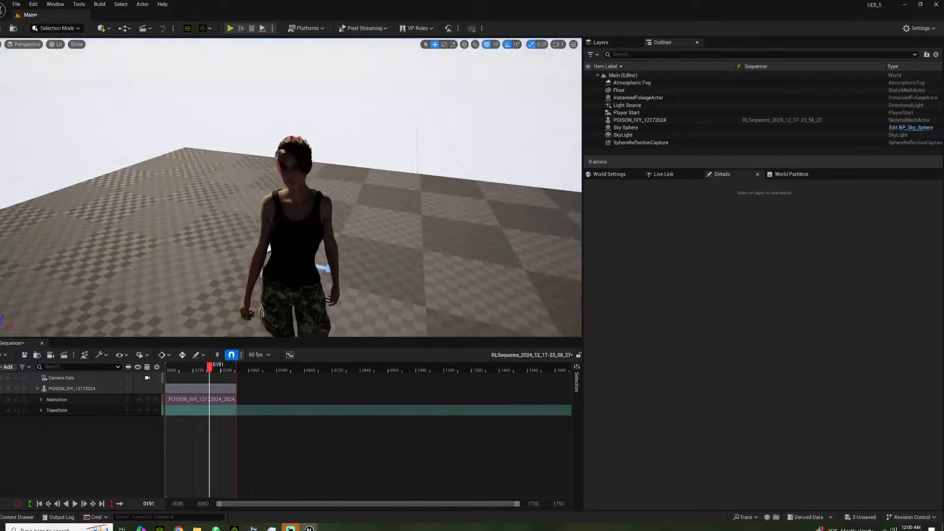
{"action": "left_click_drag", "start_coordinate": [170, 372], "coordinate": [214, 360]}
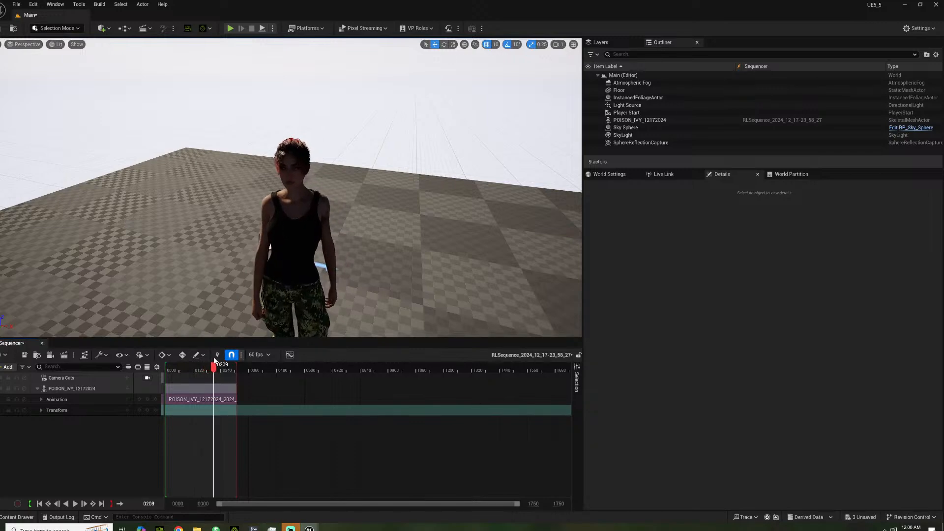
{"action": "right_click_drag", "start_coordinate": [225, 224], "coordinate": [177, 206]}
{"action": "key", "text": "w"}
{"action": "key", "text": "s"}
{"action": "key", "text": "w"}
{"action": "key", "text": "s"}
{"action": "key", "text": "w"}
{"action": "key", "text": "w"}
{"action": "key", "text": "s"}
{"action": "key", "text": "d"}
{"action": "key", "text": "s"}
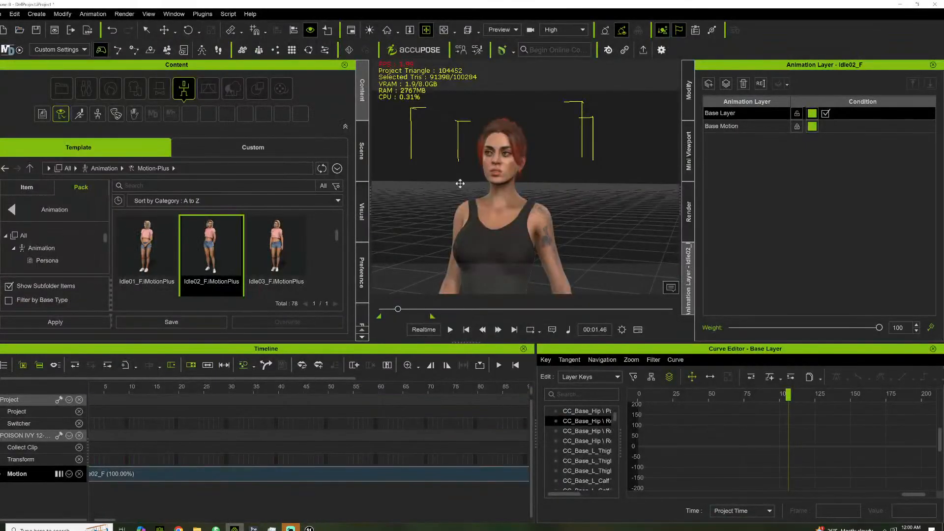
Delete the Idle02_F clip from the character's motion track in iClone
{"action": "left_click_drag", "start_coordinate": [460, 183], "coordinate": [459, 146]}
{"action": "right_click_drag", "start_coordinate": [459, 146], "coordinate": [374, 231]}
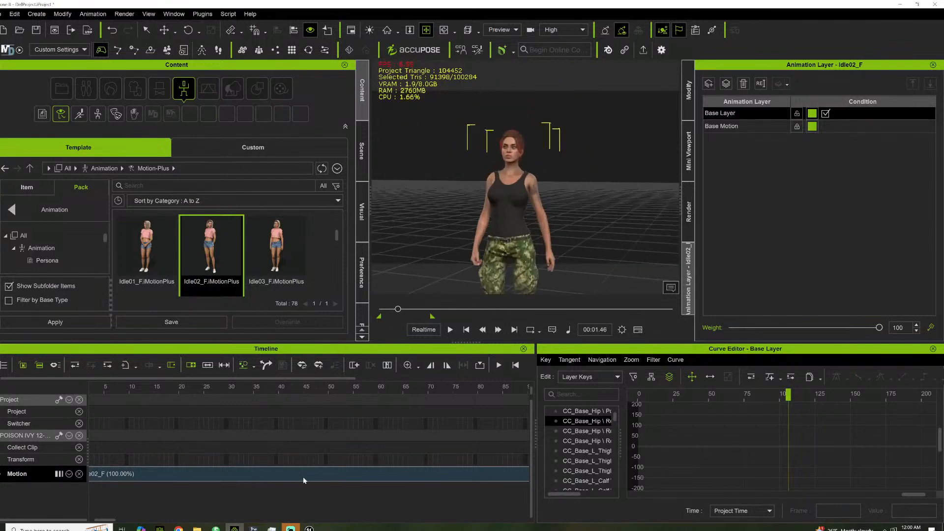
{"action": "left_click", "coordinate": [303, 476]}
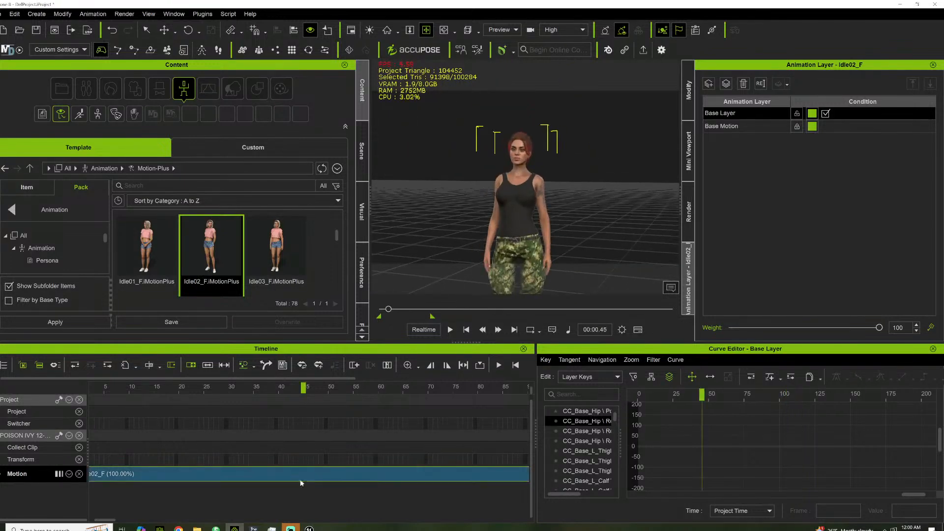
{"action": "key", "text": "Delete"}
Switch to the Unreal Editor and inspect the animation sequences in the character's Motion folder
{"action": "mouse_move", "coordinate": [309, 528]}
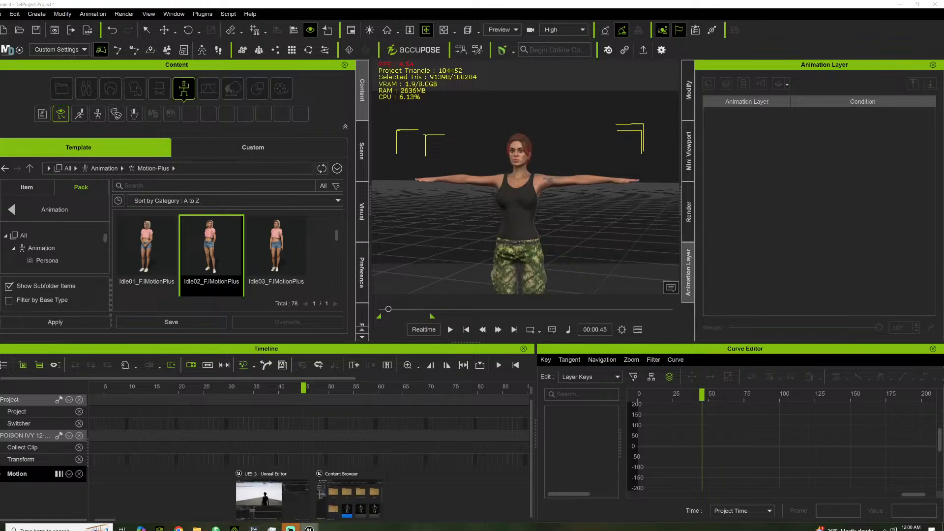
{"action": "left_click", "coordinate": [282, 496]}
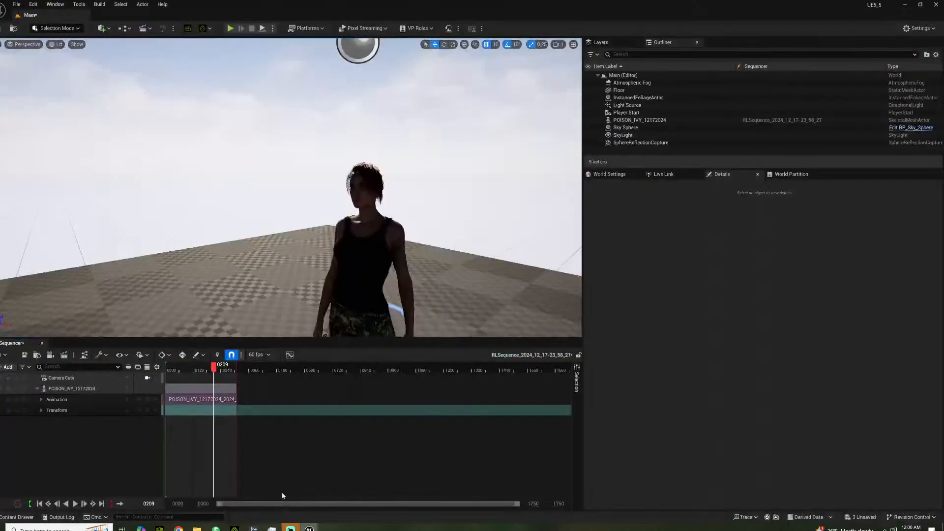
{"action": "left_click", "coordinate": [17, 517]}
{"action": "left_click", "coordinate": [30, 386]}
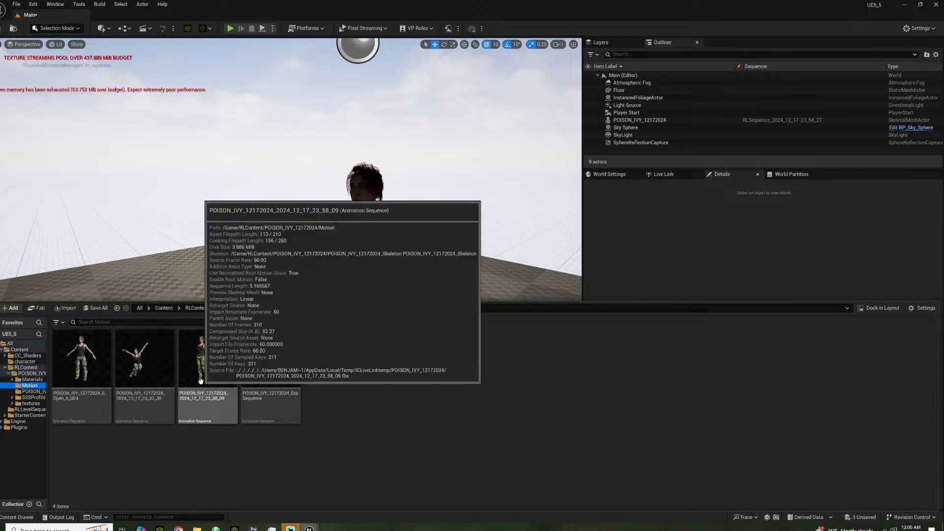
{"action": "mouse_move", "coordinate": [199, 380]}
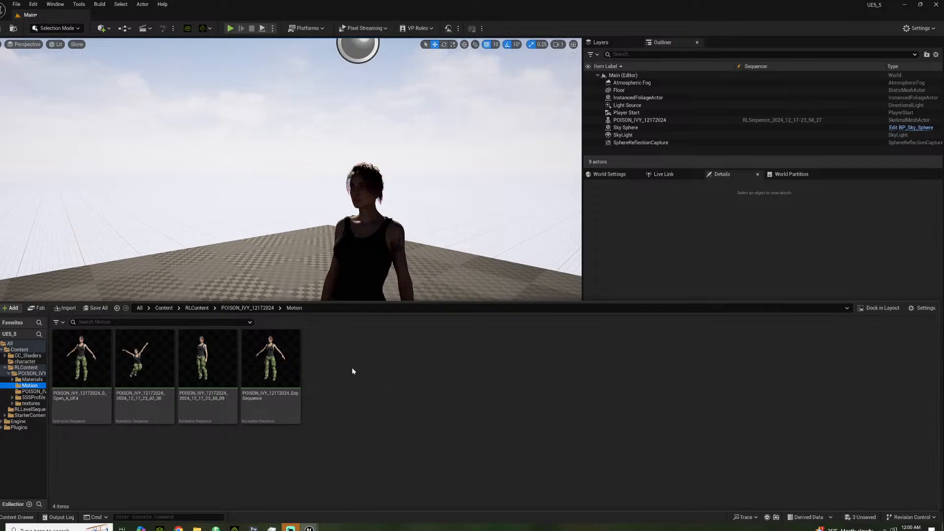
Switch to iClone and apply the _Talk_F motion from the 1.Acting 02_Female folder to the character
{"action": "left_click", "coordinate": [903, 6]}
{"action": "scroll", "coordinate": [285, 273], "scroll_direction": "down", "scroll_amount": 5}
{"action": "scroll", "coordinate": [77, 250], "scroll_direction": "down", "scroll_amount": 3}
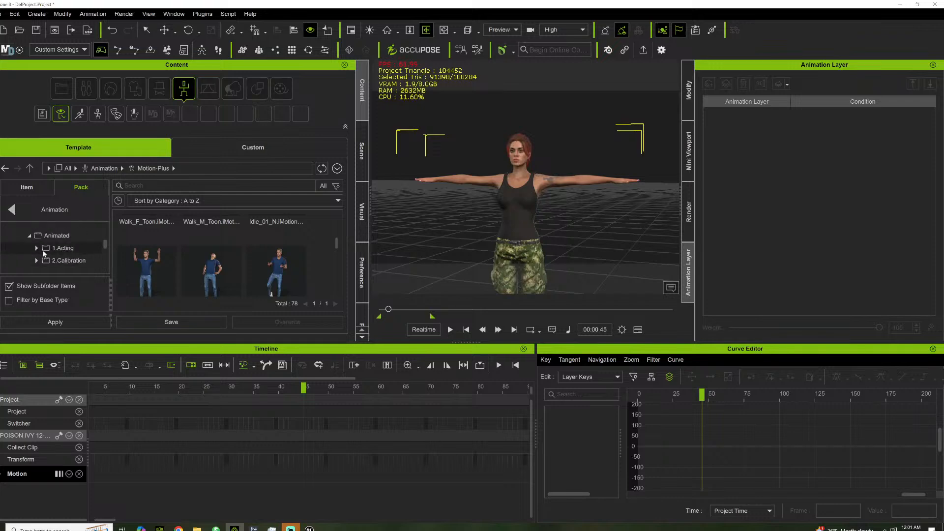
{"action": "scroll", "coordinate": [52, 253], "scroll_direction": "down", "scroll_amount": 3}
{"action": "left_click", "coordinate": [66, 243]}
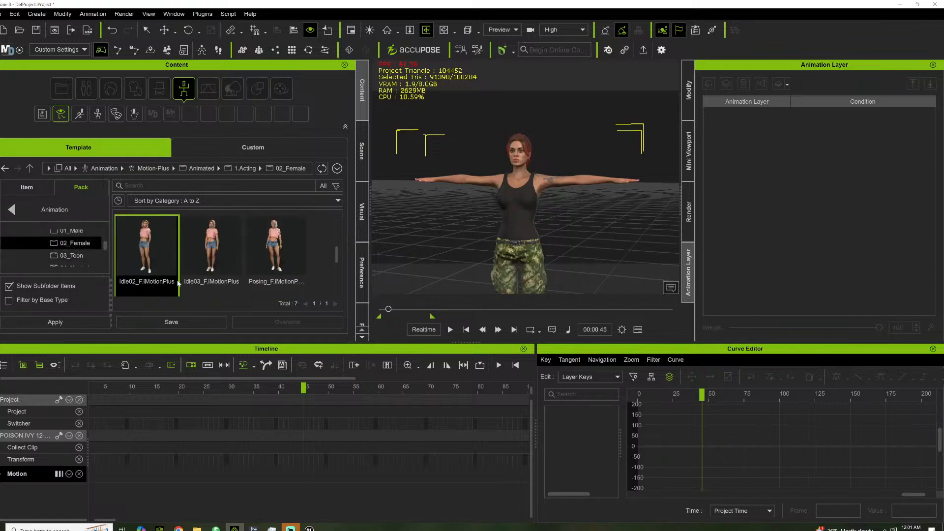
{"action": "scroll", "coordinate": [199, 266], "scroll_direction": "up", "scroll_amount": 2}
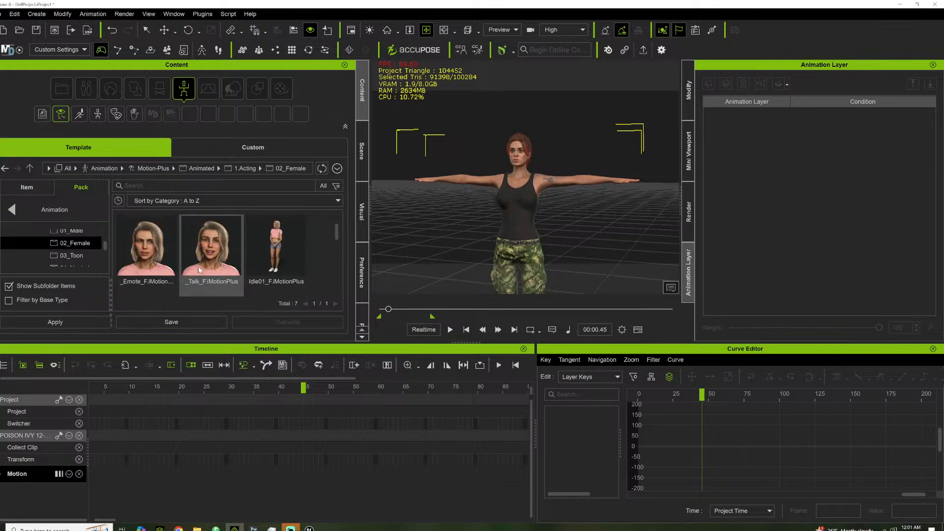
{"action": "left_click_drag", "start_coordinate": [198, 266], "coordinate": [501, 211]}
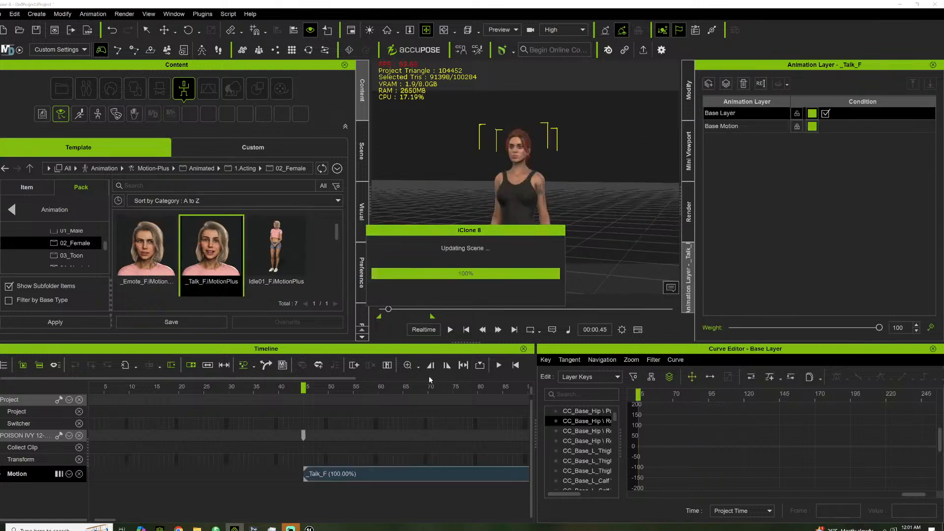
Move the _Talk_F clip to the start of the timeline and extend the project's playback range to cover it
{"action": "left_click_drag", "start_coordinate": [90, 425], "coordinate": [80, 431]}
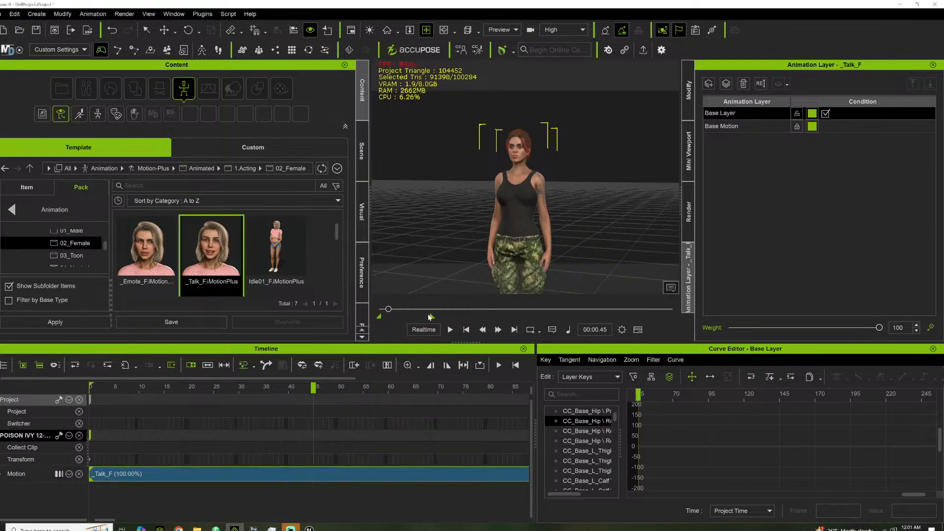
{"action": "left_click_drag", "start_coordinate": [434, 317], "coordinate": [435, 318]}
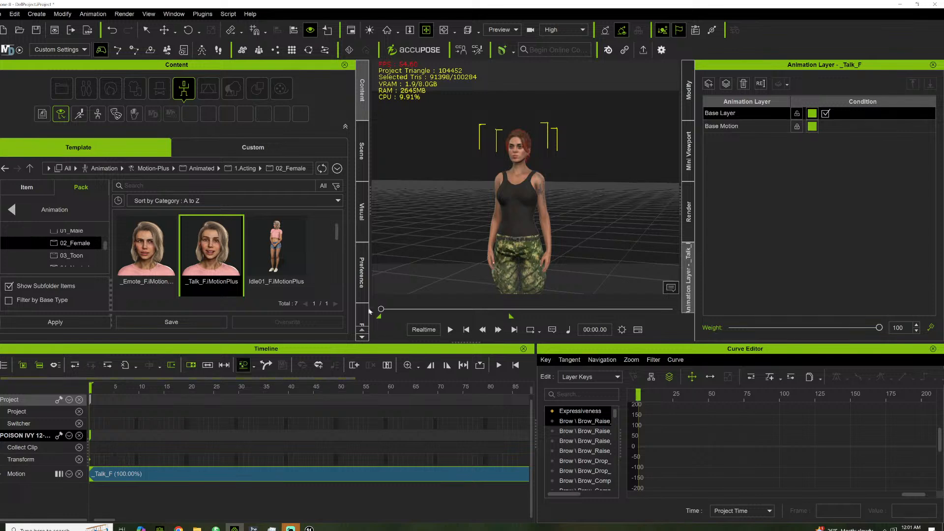
Play the character's talking motion and examine the face up close from the front
{"action": "right_click_drag", "start_coordinate": [489, 129], "coordinate": [569, 153]}
{"action": "scroll", "coordinate": [531, 152], "scroll_direction": "up", "scroll_amount": 6}
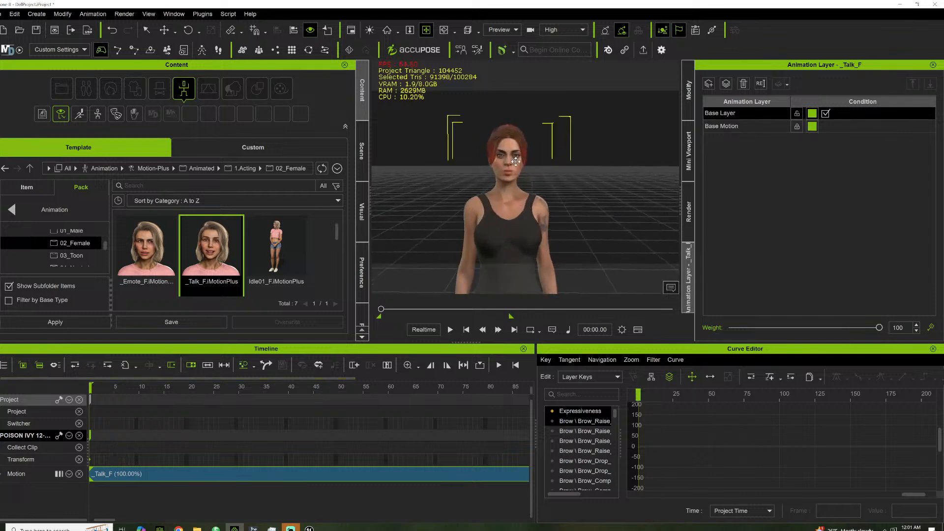
{"action": "middle_click_drag", "start_coordinate": [487, 150], "coordinate": [504, 180]}
{"action": "key", "text": "space"}
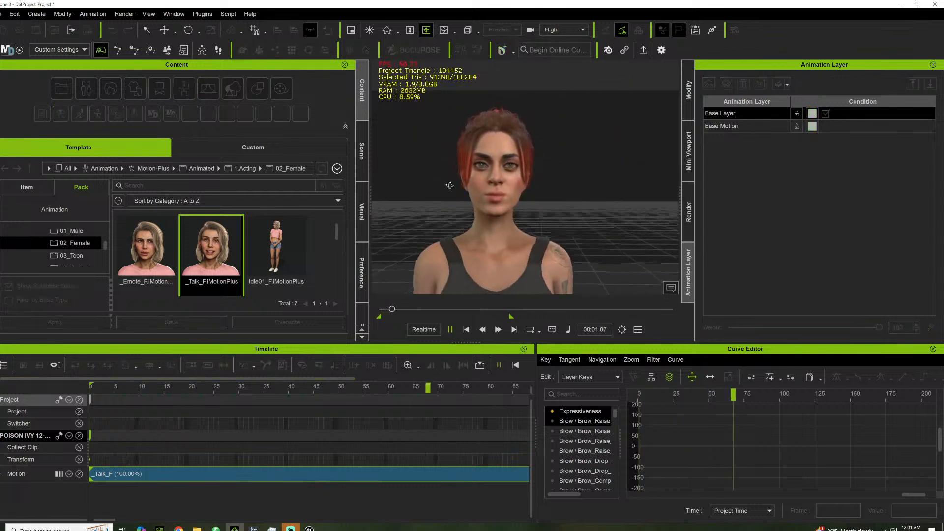
{"action": "key", "text": "space"}
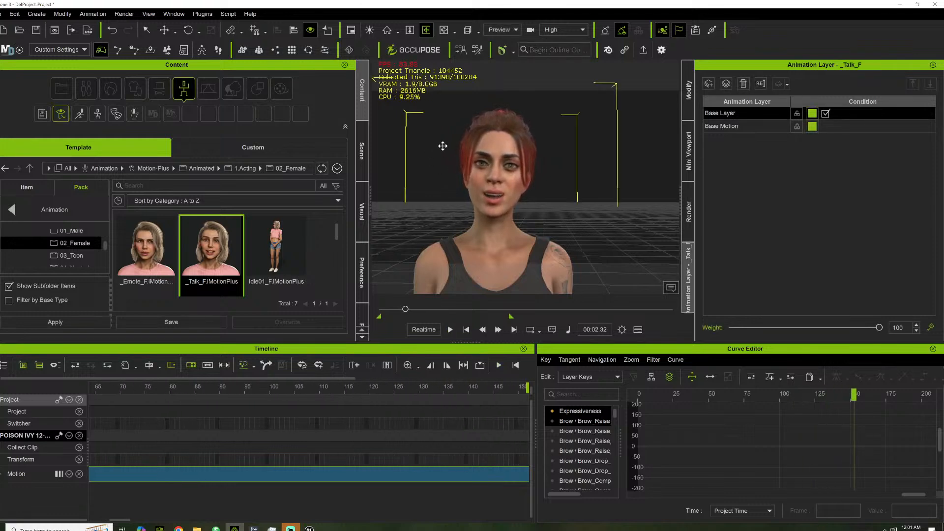
{"action": "key", "text": "space"}
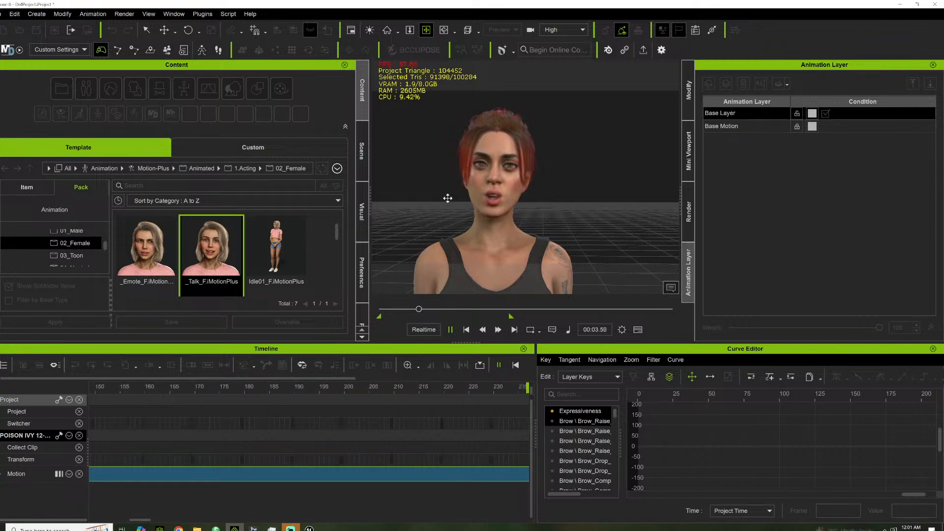
{"action": "key", "text": "space"}
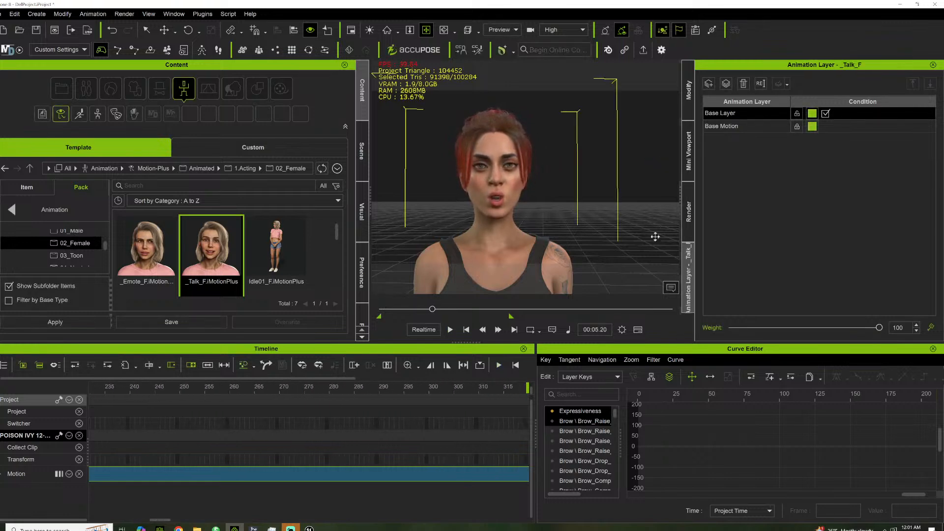
{"action": "left_click", "coordinate": [688, 91]}
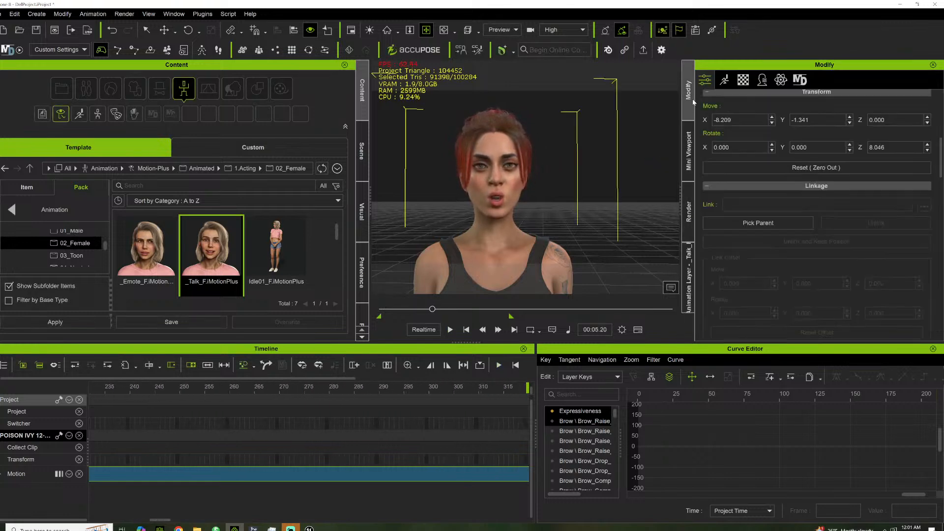
{"action": "left_click", "coordinate": [687, 261]}
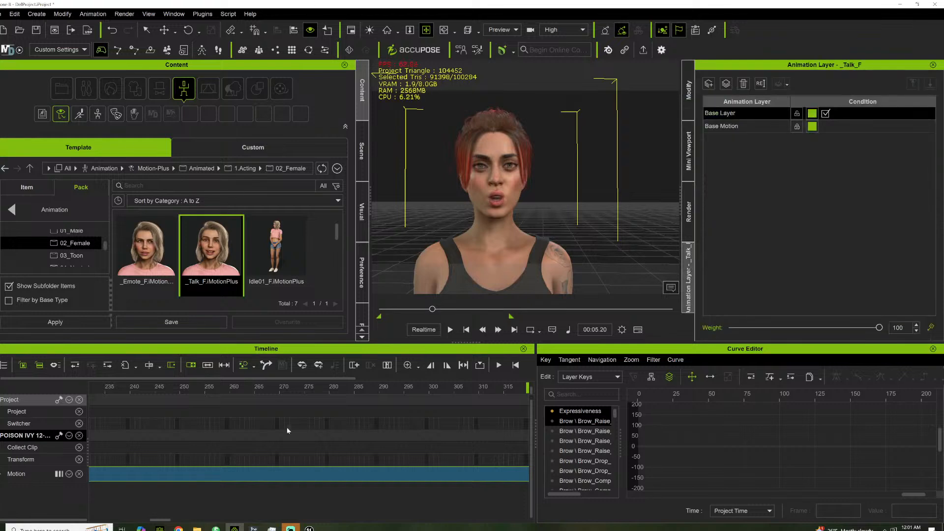
Transfer the character's motion from frame 0 to 801 at 60 fps through Unreal Live Link and switch to the Unreal Editor
{"action": "left_click", "coordinate": [203, 14]}
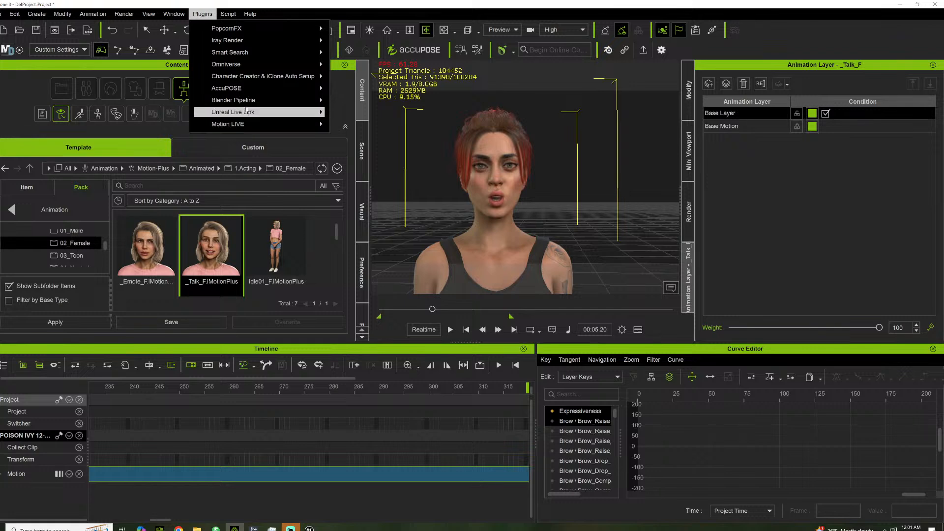
{"action": "mouse_move", "coordinate": [251, 117]}
{"action": "left_click", "coordinate": [379, 113]}
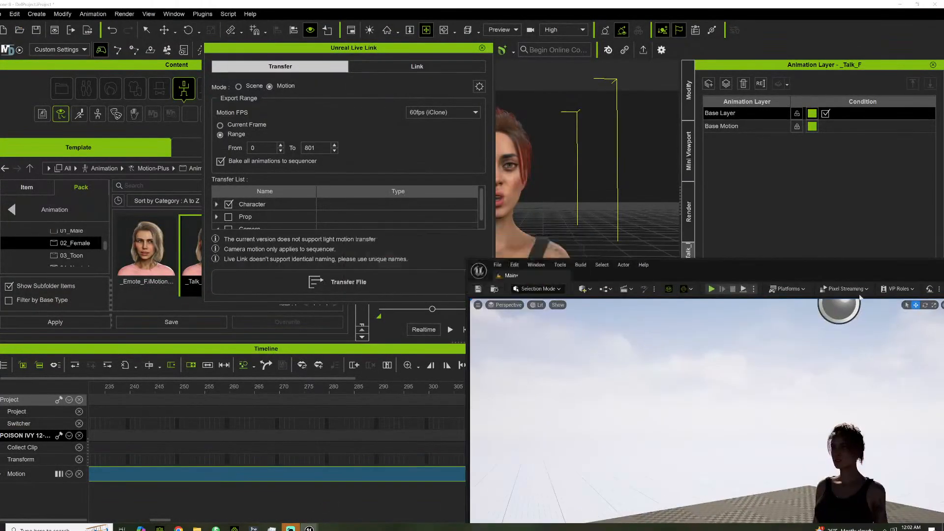
{"action": "left_click_drag", "start_coordinate": [848, 274], "coordinate": [657, 220]}
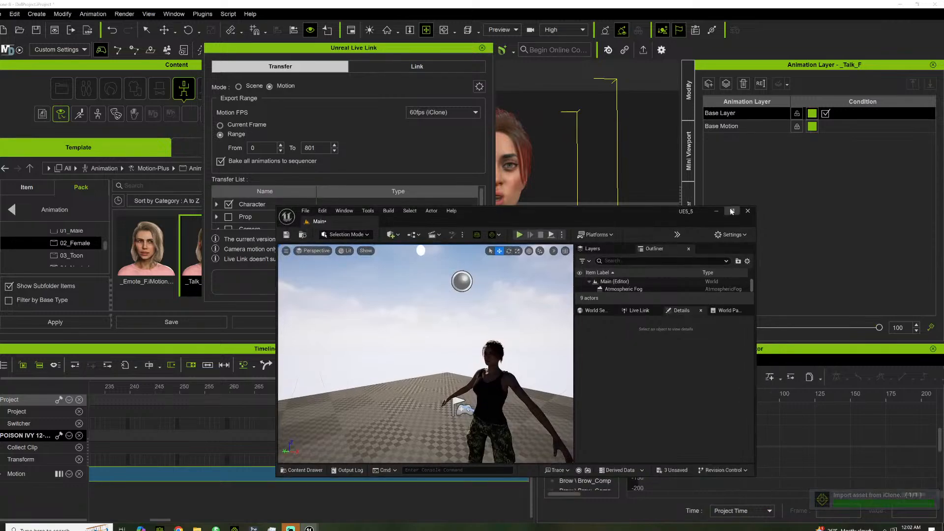
{"action": "left_click", "coordinate": [732, 213]}
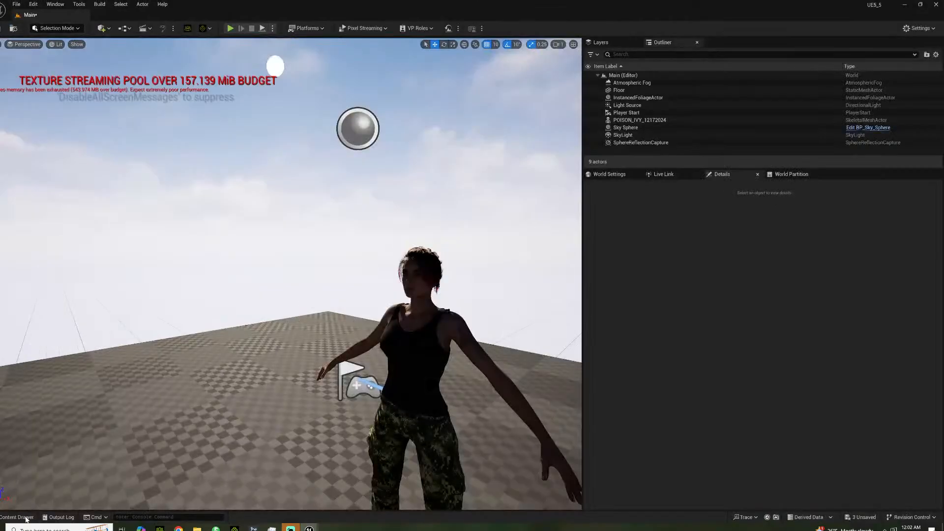
Rename the newly imported animation sequence in the Motion folder to POISON_IVYtalk
{"action": "left_click", "coordinate": [24, 518]}
{"action": "left_click", "coordinate": [268, 382]}
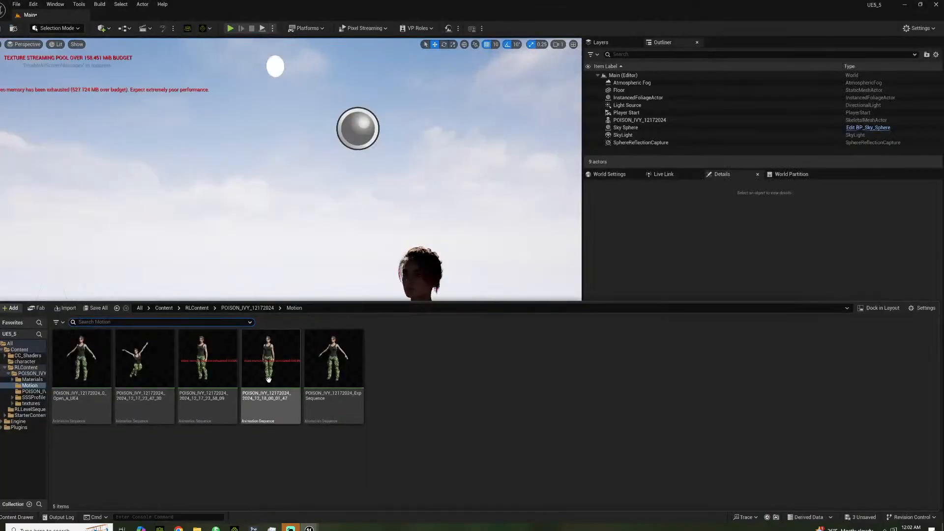
{"action": "key", "text": "F2"}
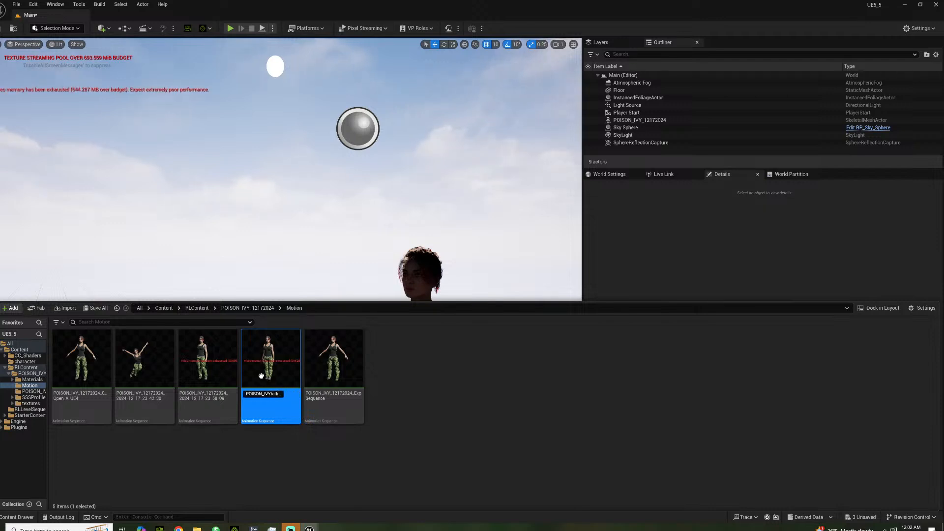
{"action": "key", "text": "Return"}
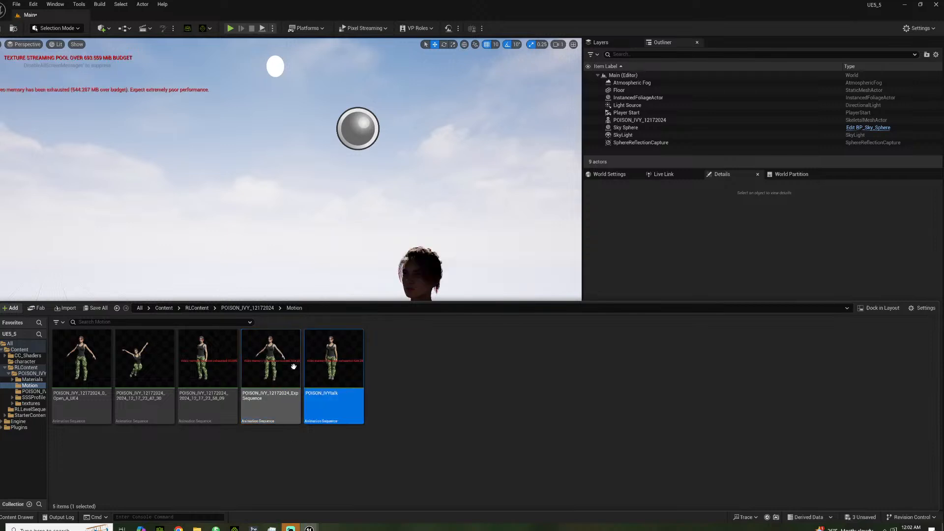
Add a level sequence to the level and save it as NewLevelSequence in the Content folder
{"action": "left_click", "coordinate": [143, 30]}
{"action": "left_click", "coordinate": [177, 50]}
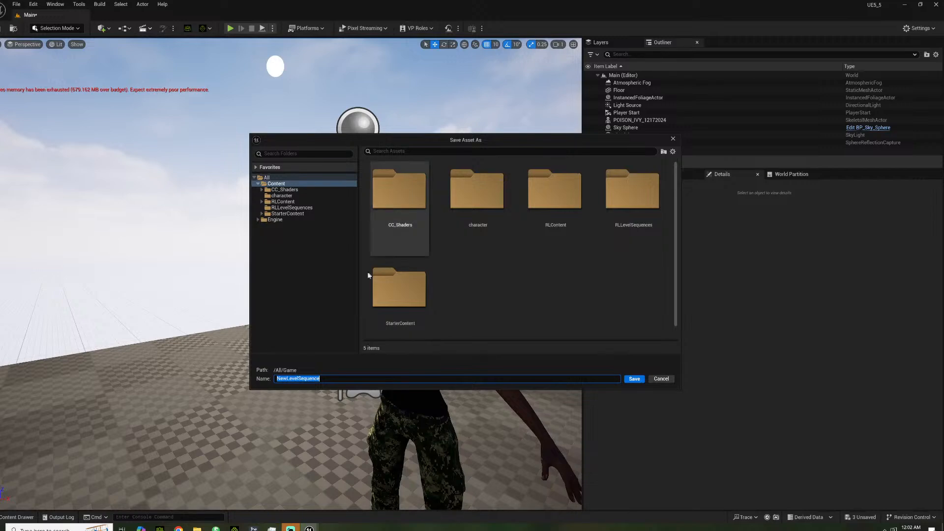
{"action": "left_click", "coordinate": [633, 378]}
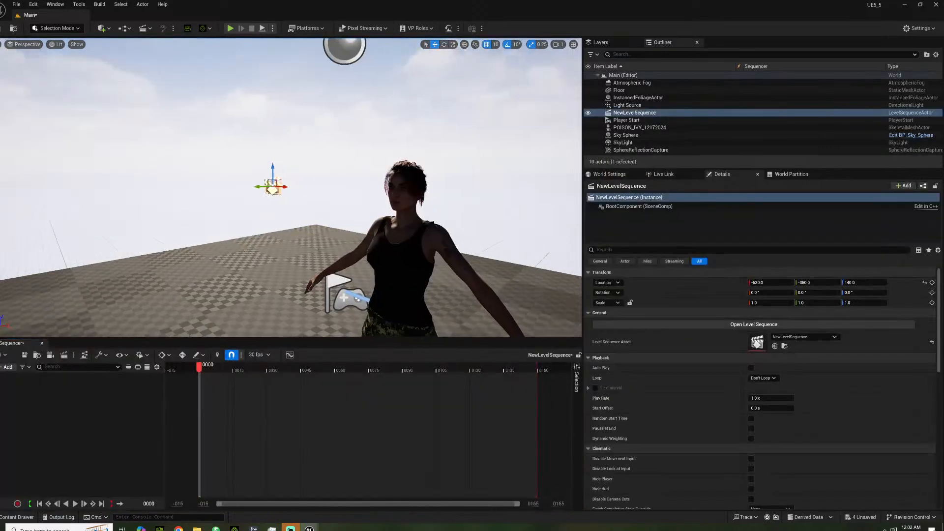
Add the POISON_IVY_12172024 actor to the sequence and place the POISON_IVYtalk animation on its Animation track
{"action": "right_click_drag", "start_coordinate": [291, 187], "coordinate": [320, 193]}
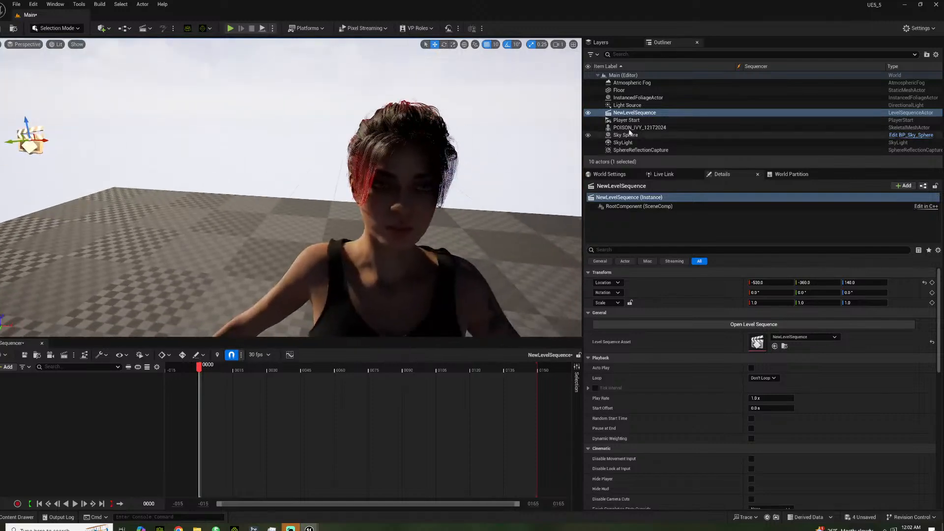
{"action": "left_click", "coordinate": [654, 128]}
{"action": "left_click_drag", "start_coordinate": [656, 132], "coordinate": [60, 418]}
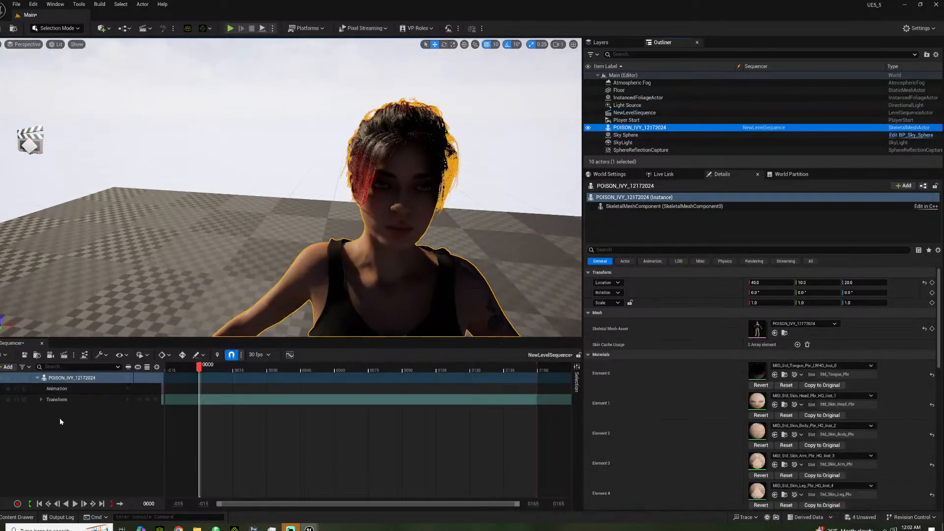
{"action": "left_click", "coordinate": [127, 389]}
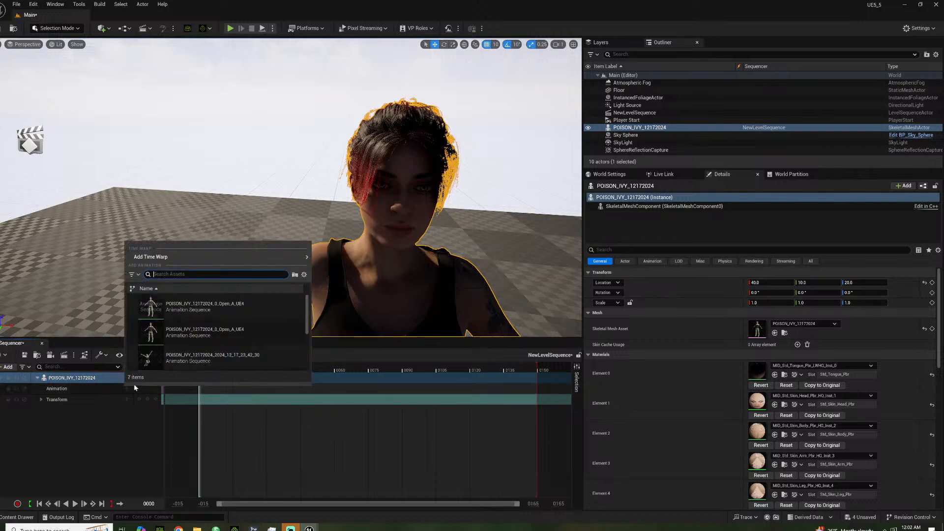
{"action": "scroll", "coordinate": [206, 344], "scroll_direction": "down", "scroll_amount": 3}
{"action": "left_click", "coordinate": [205, 354]}
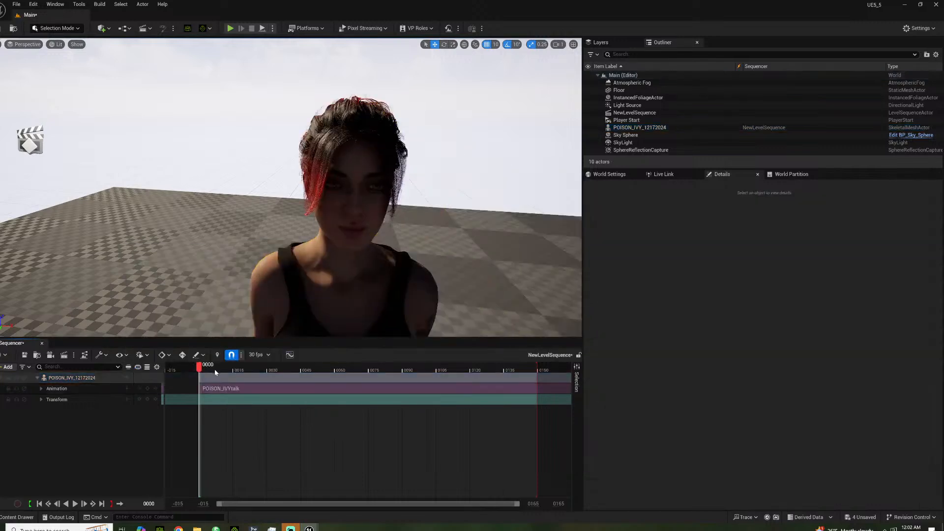
Scrub and play the sequence to examine the character's talking animation near and far
{"action": "left_click_drag", "start_coordinate": [209, 370], "coordinate": [263, 368]}
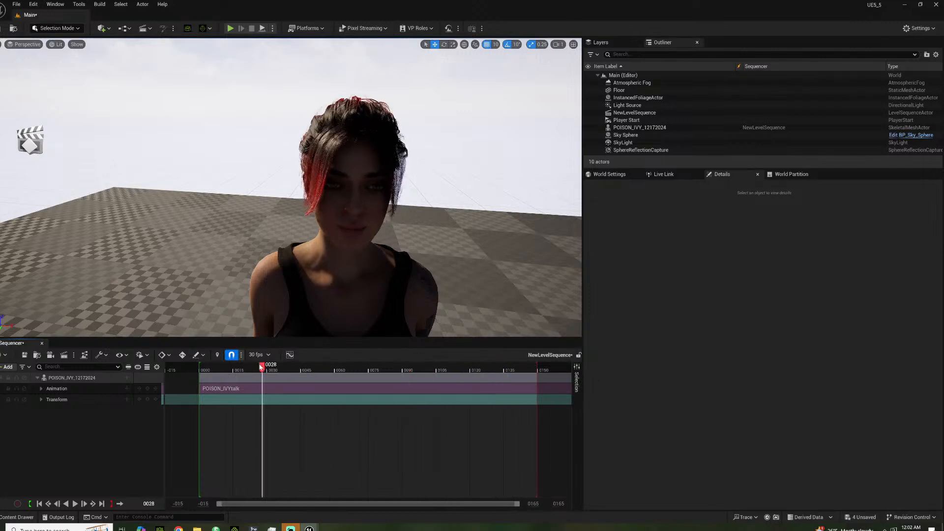
{"action": "key", "text": "space"}
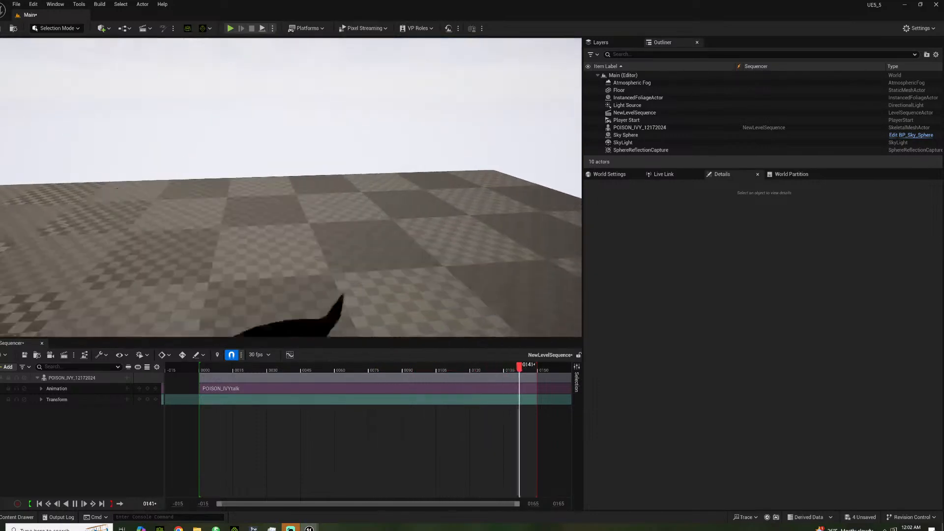
{"action": "scroll", "coordinate": [355, 210], "scroll_direction": "down", "scroll_amount": 4}
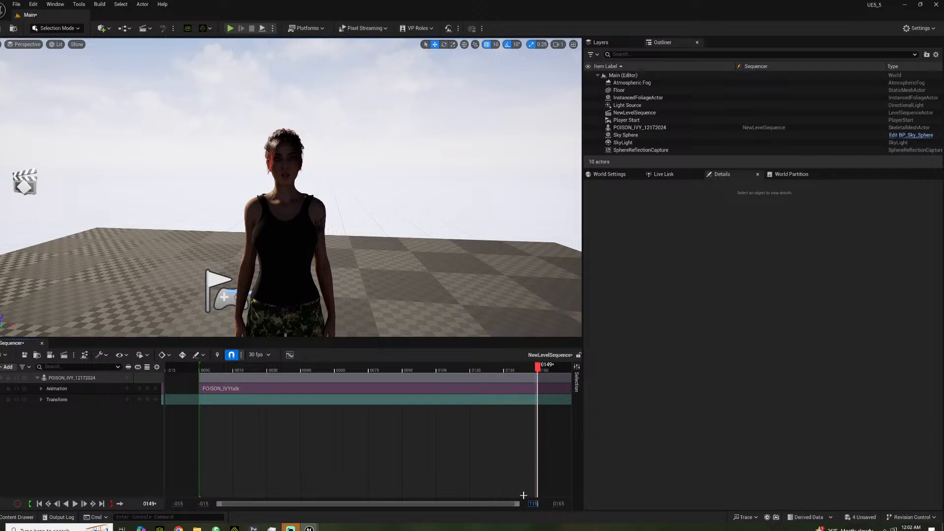
Set the end of the timeline's view range to frame 1150 and extend the playback range to the end of the POISON_IVYtalk clip
{"action": "type", "text": "0"}
{"action": "key", "text": "Return"}
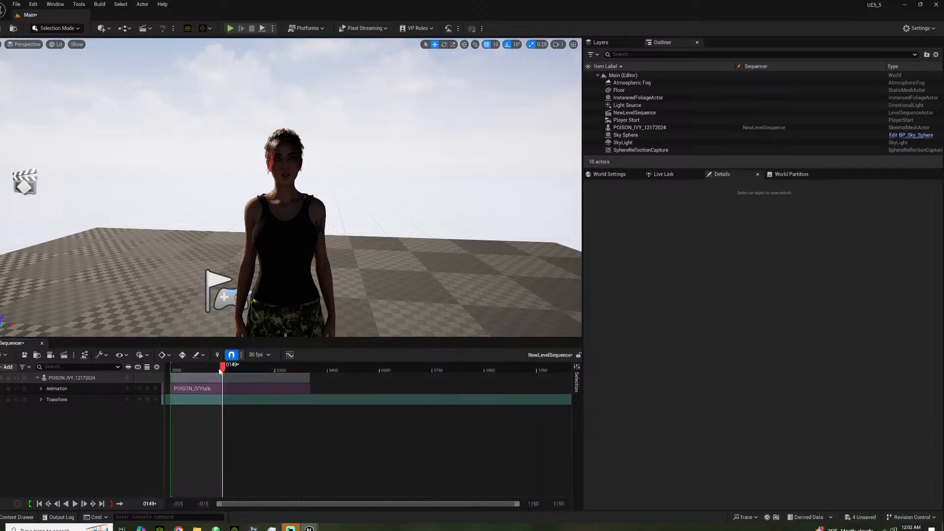
{"action": "left_click_drag", "start_coordinate": [219, 368], "coordinate": [309, 364]}
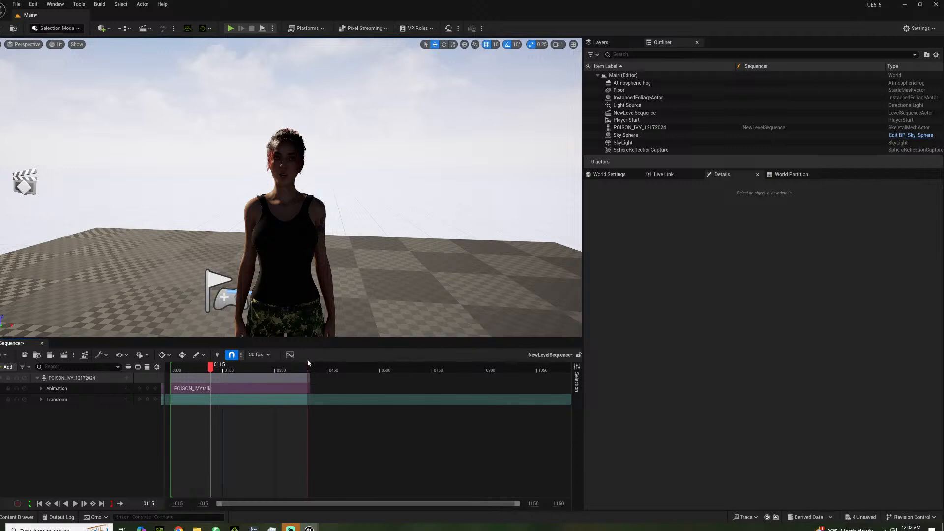
Play the sequence from near its start to examine the character's talking animation in close-up
{"action": "left_click", "coordinate": [185, 367]}
{"action": "key", "text": "space"}
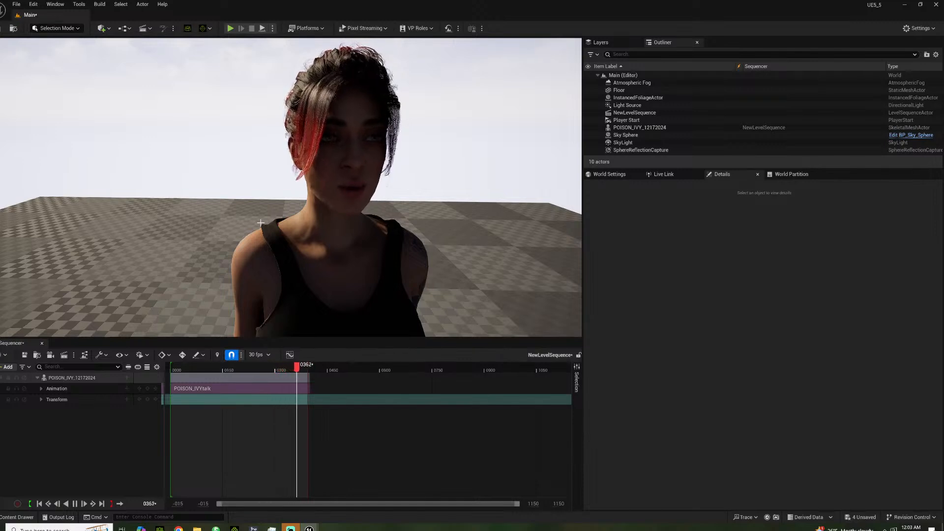
{"action": "key", "text": "space"}
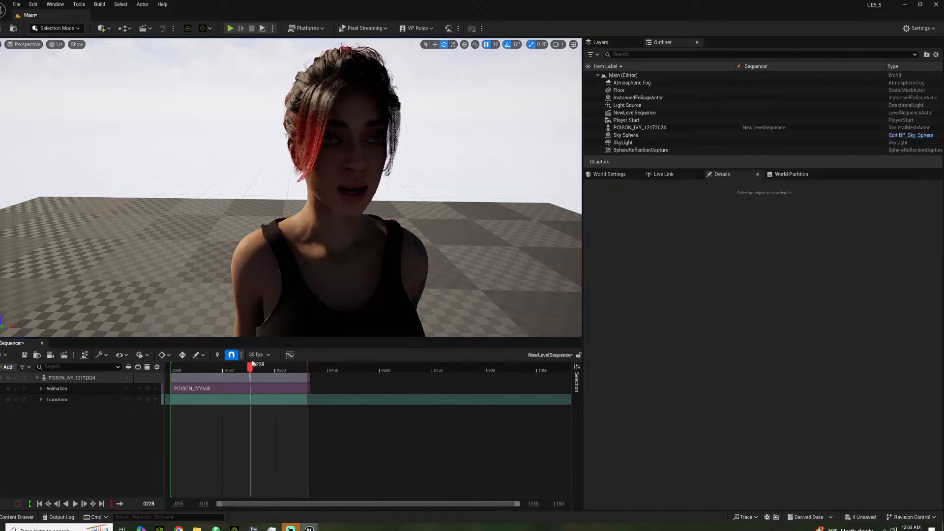
{"action": "left_click", "coordinate": [229, 367]}
Replace the POISON_IVYtalk clip on the Animation track with the POISON_IVY_12172024_2024_12_17_23_58_05 animation, placed at frame 18
{"action": "left_click", "coordinate": [219, 388]}
{"action": "key", "text": "Delete"}
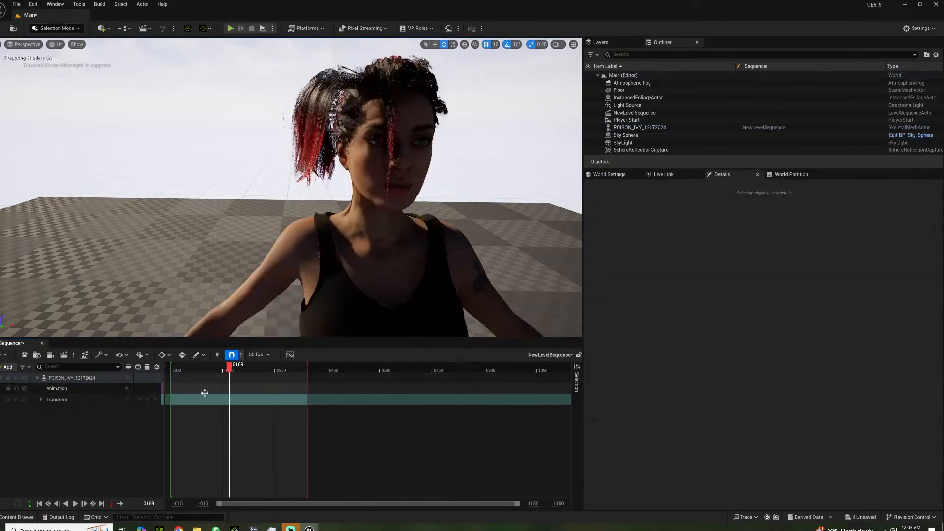
{"action": "left_click", "coordinate": [122, 388]}
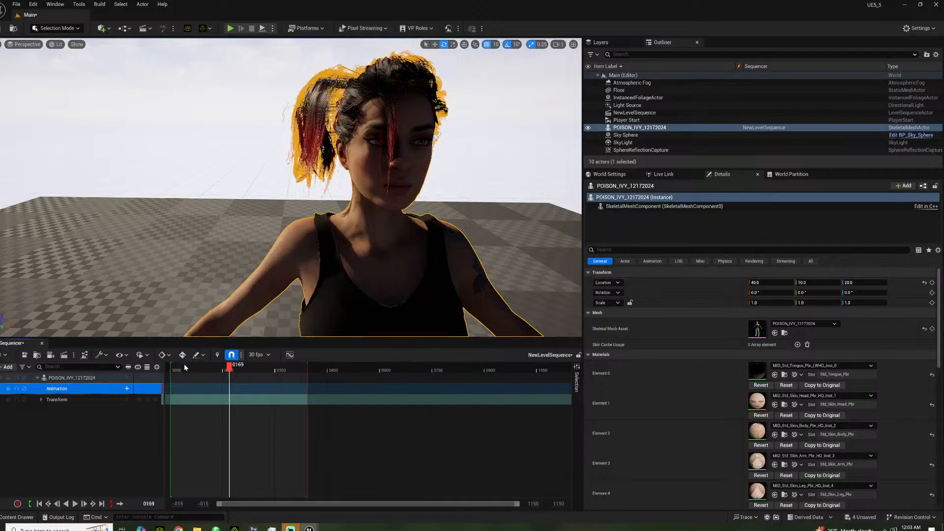
{"action": "left_click_drag", "start_coordinate": [199, 366], "coordinate": [176, 366]}
{"action": "left_click", "coordinate": [127, 388]}
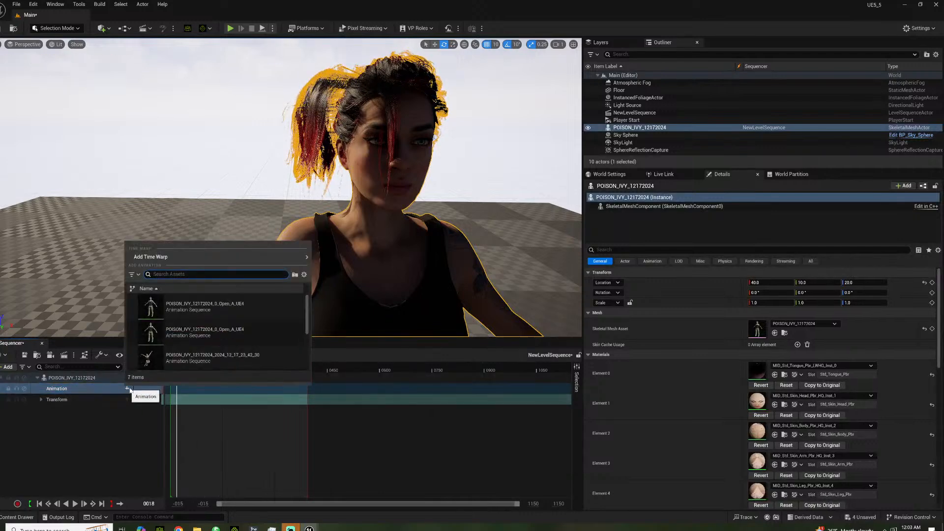
{"action": "scroll", "coordinate": [196, 329], "scroll_direction": "down", "scroll_amount": 4}
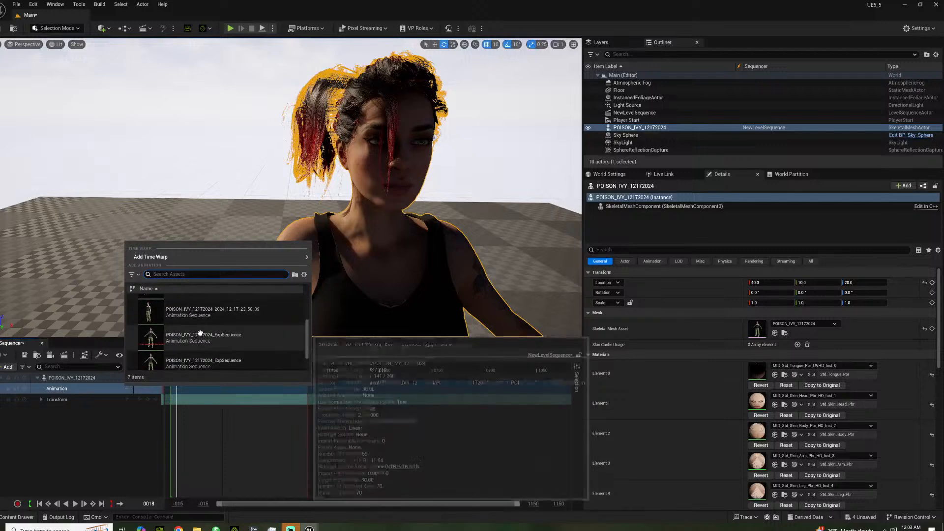
{"action": "left_click", "coordinate": [191, 318]}
Scrub the sequence and view the character from several sides to examine the replacement animation
{"action": "left_click_drag", "start_coordinate": [177, 366], "coordinate": [214, 367]}
{"action": "right_click_drag", "start_coordinate": [246, 260], "coordinate": [264, 238]}
{"action": "right_click_drag", "start_coordinate": [290, 187], "coordinate": [426, 146]}
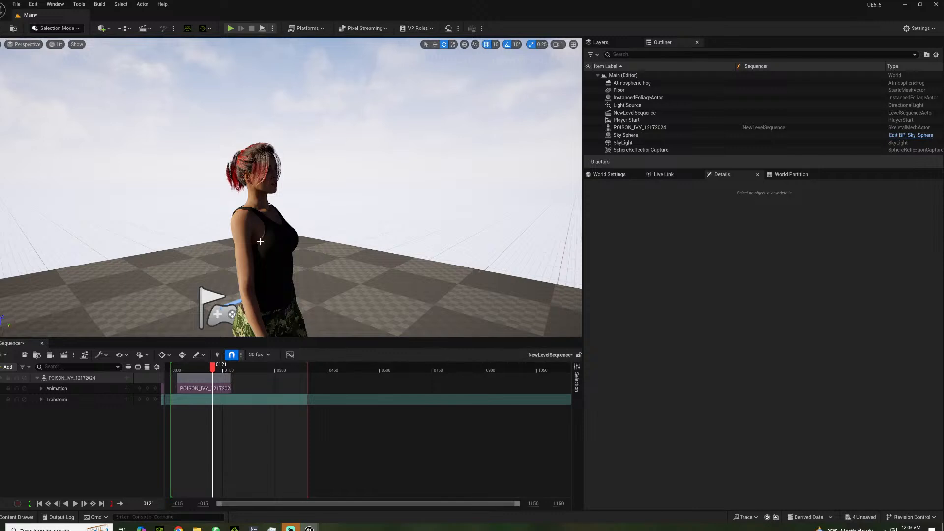
{"action": "right_click_drag", "start_coordinate": [243, 250], "coordinate": [45, 212]}
{"action": "right_click_drag", "start_coordinate": [290, 186], "coordinate": [526, 229]}
{"action": "left_click_drag", "start_coordinate": [212, 366], "coordinate": [190, 368]}
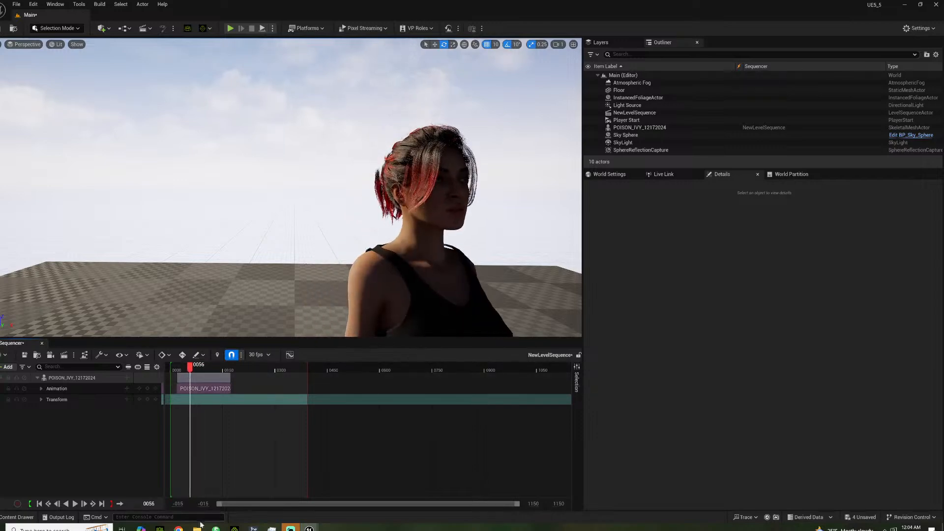
Switch to iClone, close the Unreal Live Link window and delete the character's motion clip from the timeline
{"action": "left_click", "coordinate": [235, 528]}
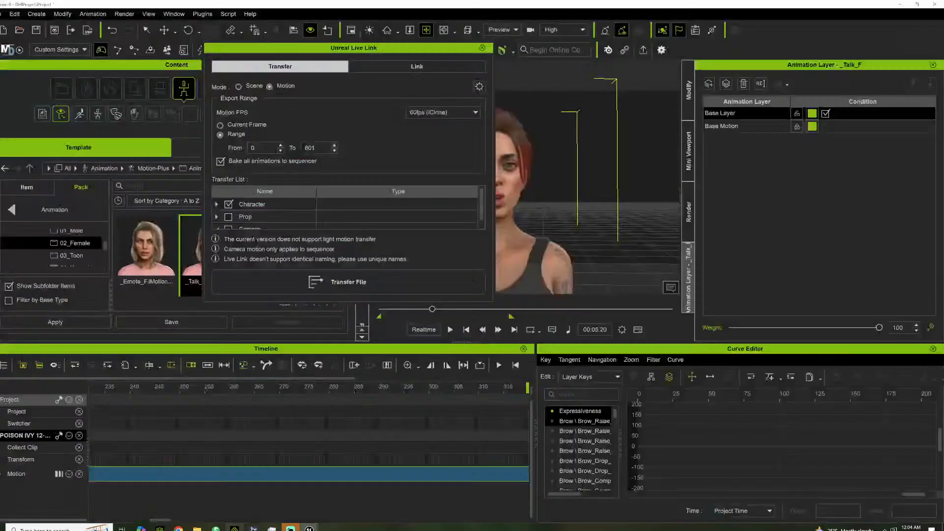
{"action": "left_click", "coordinate": [482, 48]}
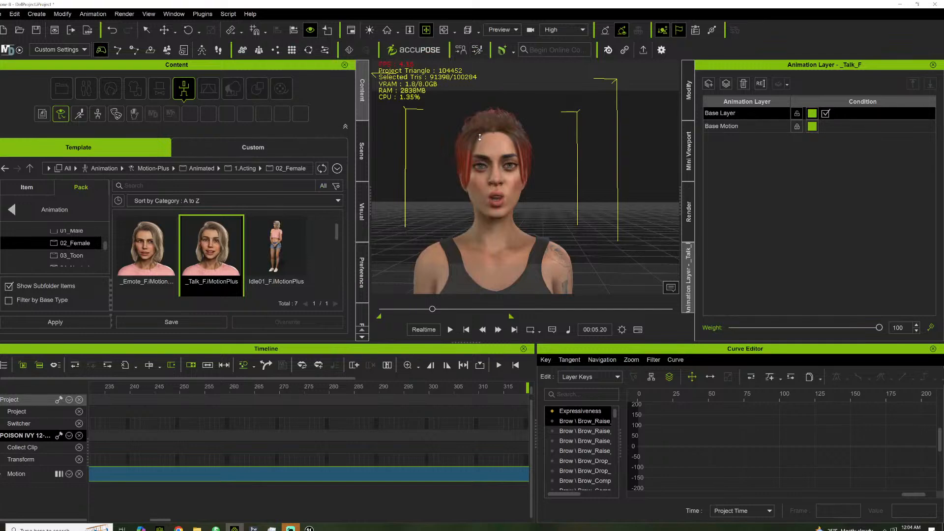
{"action": "scroll", "coordinate": [480, 137], "scroll_direction": "down", "scroll_amount": 5}
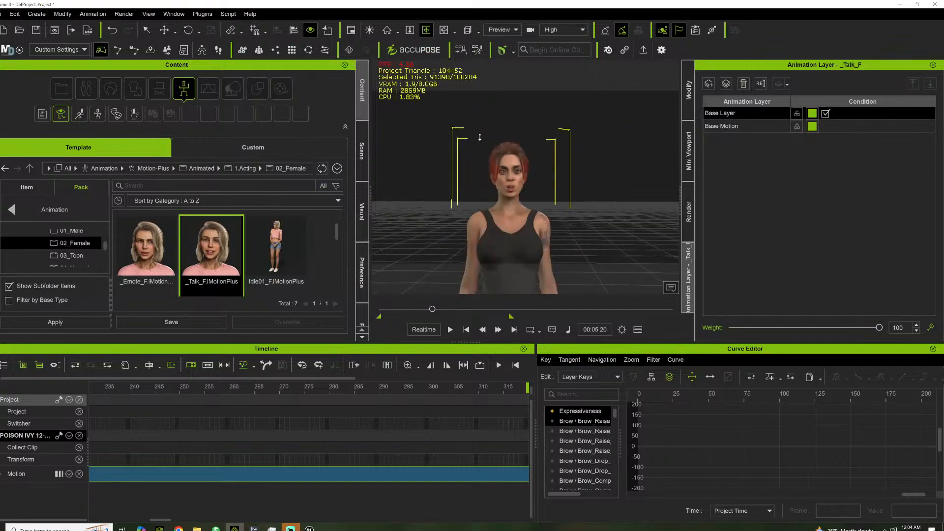
{"action": "scroll", "coordinate": [480, 138], "scroll_direction": "down", "scroll_amount": 3}
{"action": "scroll", "coordinate": [481, 135], "scroll_direction": "up", "scroll_amount": 10}
{"action": "scroll", "coordinate": [480, 133], "scroll_direction": "down", "scroll_amount": 4}
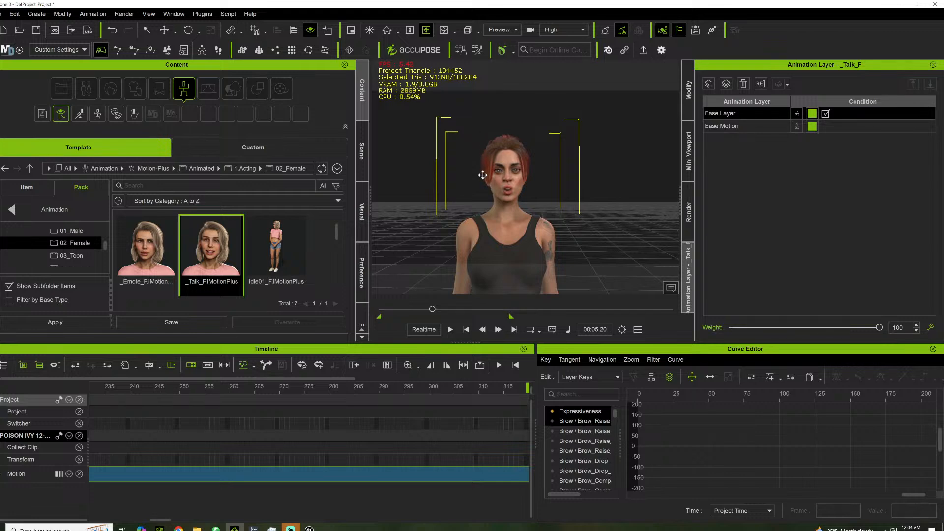
{"action": "left_click_drag", "start_coordinate": [466, 145], "coordinate": [440, 161]}
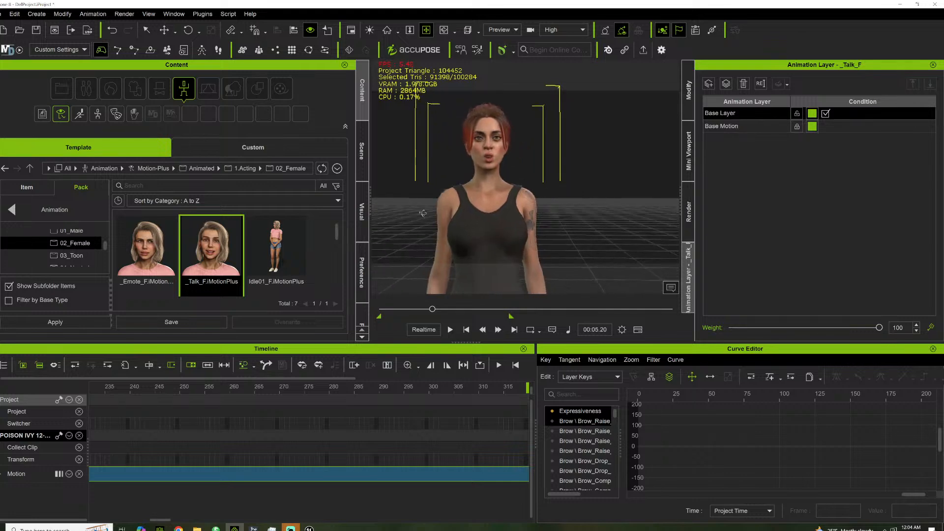
{"action": "left_click", "coordinate": [332, 473]}
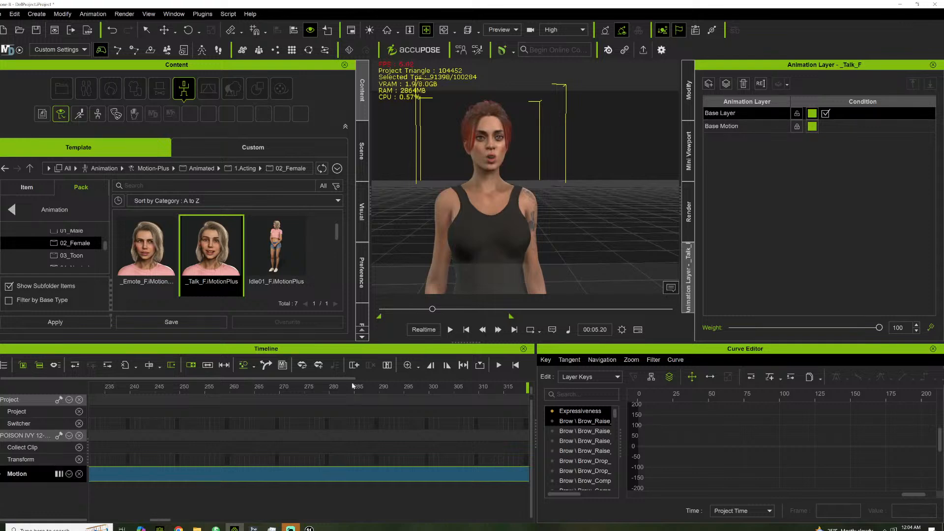
{"action": "key", "text": "Delete"}
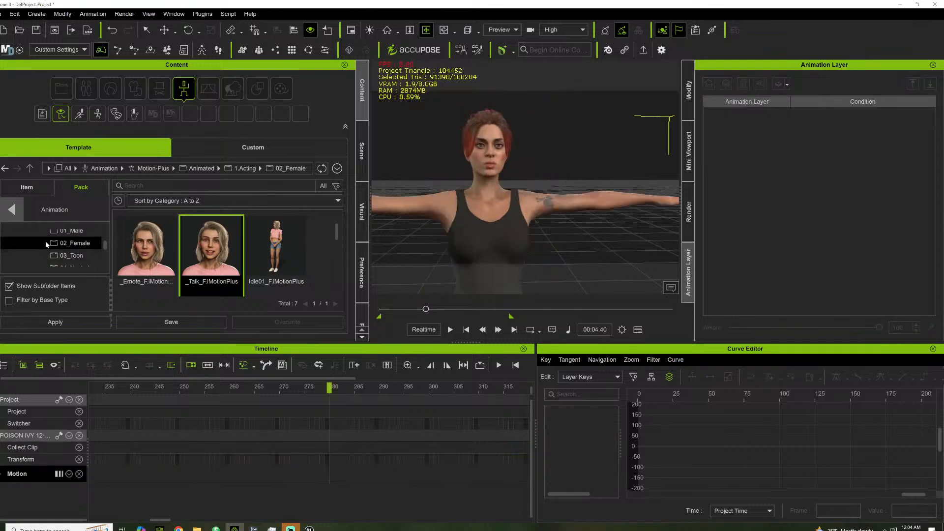
Apply the Female Idle_1 motion from the Motion library's 2.Human Female folder to the character at 00:04.40
{"action": "scroll", "coordinate": [45, 241], "scroll_direction": "up", "scroll_amount": 5}
{"action": "scroll", "coordinate": [57, 248], "scroll_direction": "down", "scroll_amount": 2}
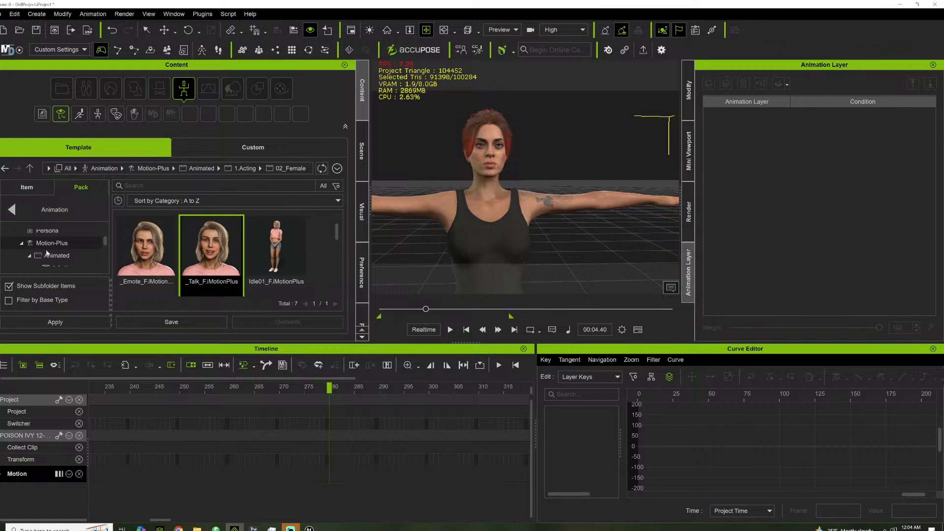
{"action": "scroll", "coordinate": [43, 253], "scroll_direction": "down", "scroll_amount": 5}
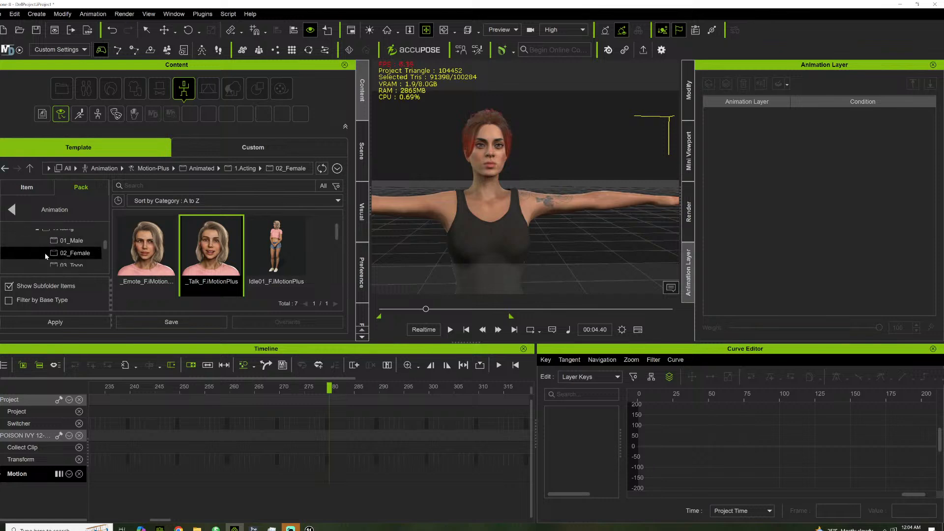
{"action": "scroll", "coordinate": [46, 256], "scroll_direction": "down", "scroll_amount": 3}
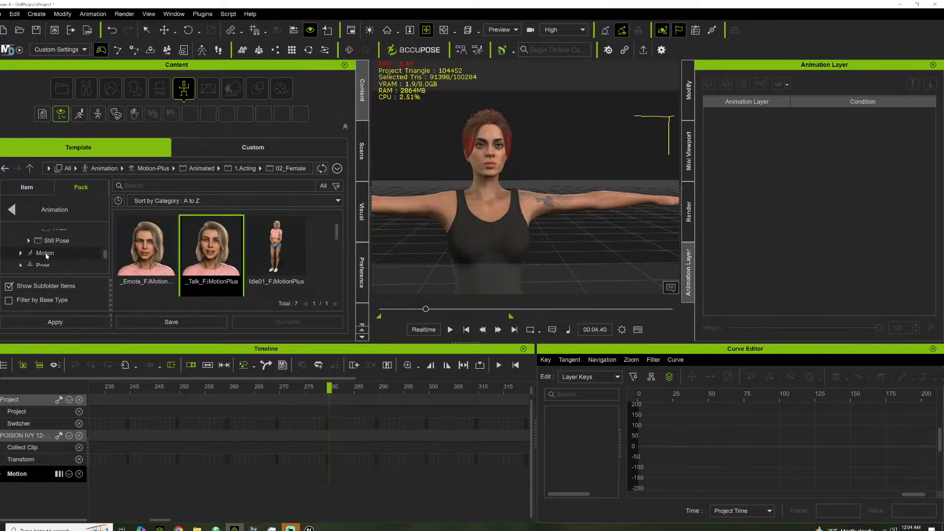
{"action": "left_click", "coordinate": [23, 234]}
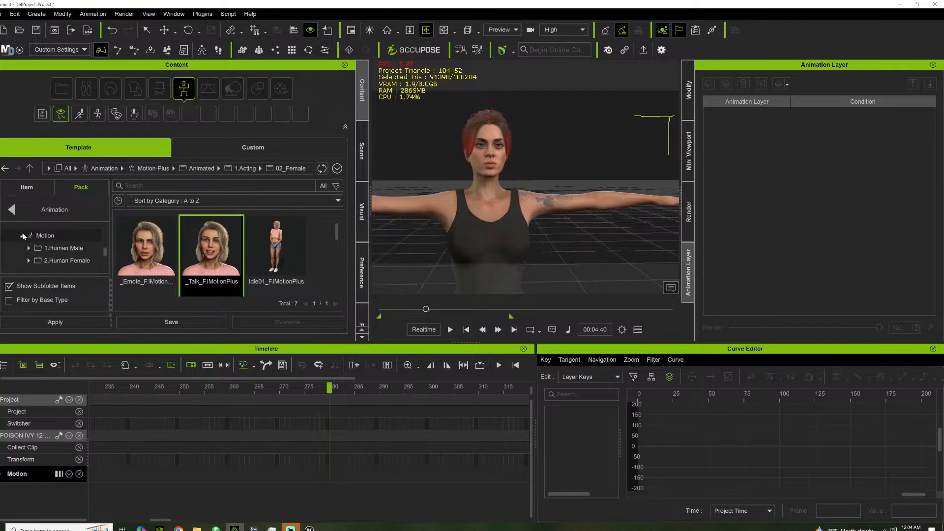
{"action": "left_click", "coordinate": [71, 262]}
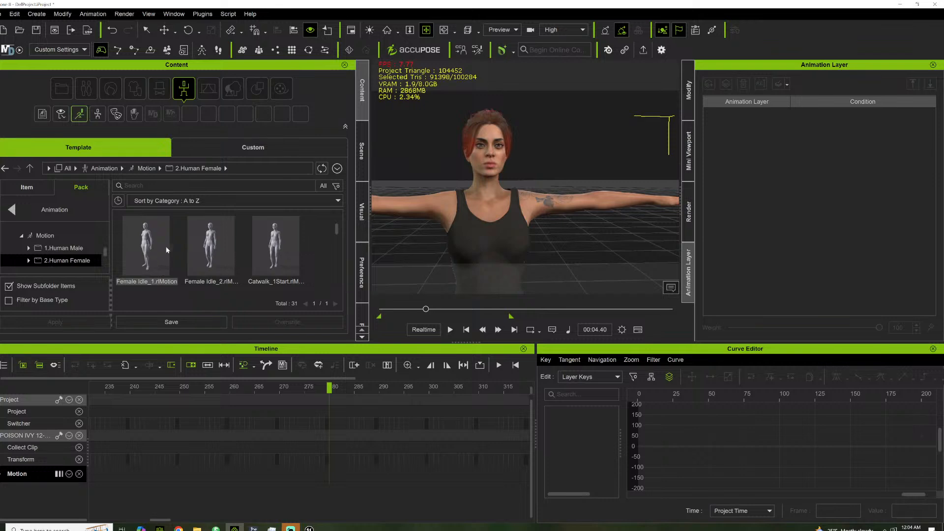
{"action": "left_click_drag", "start_coordinate": [401, 242], "coordinate": [496, 196]}
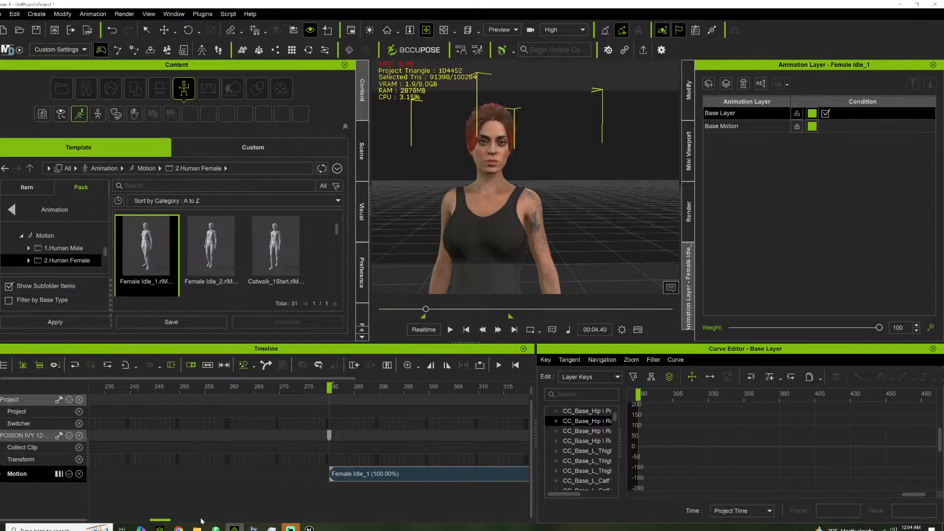
Limit the playback range to the Female Idle_1 clip by setting its end at 00:10.18
{"action": "left_click_drag", "start_coordinate": [205, 520], "coordinate": [241, 521]}
{"action": "left_click", "coordinate": [316, 387]}
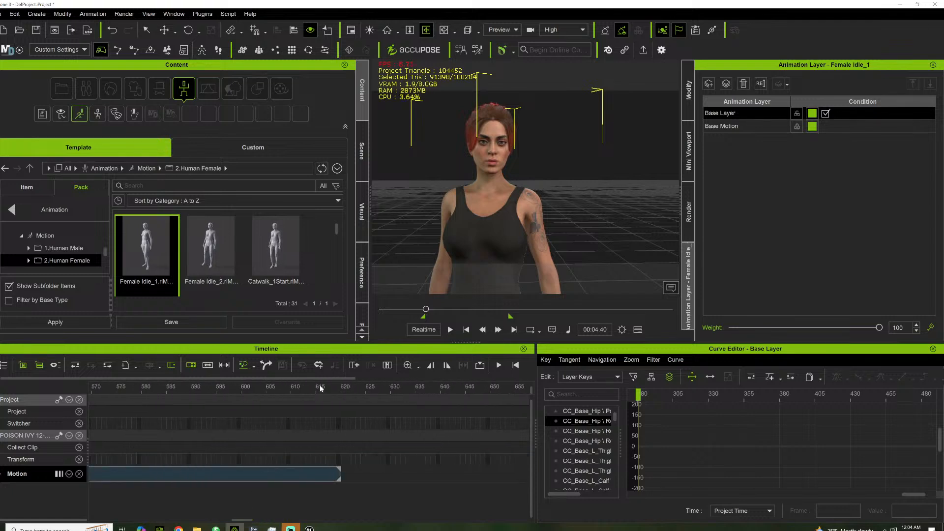
{"action": "left_click_drag", "start_coordinate": [326, 388], "coordinate": [333, 389]}
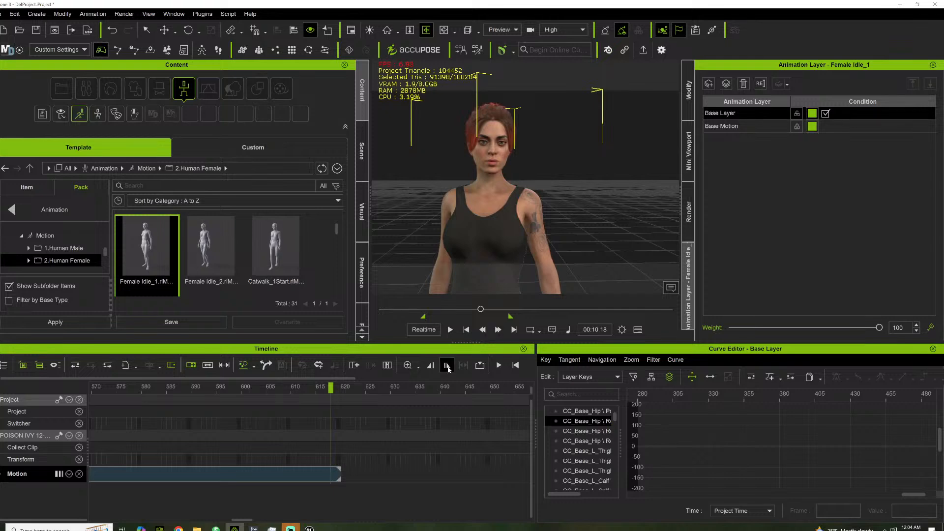
{"action": "left_click_drag", "start_coordinate": [449, 310], "coordinate": [444, 310]}
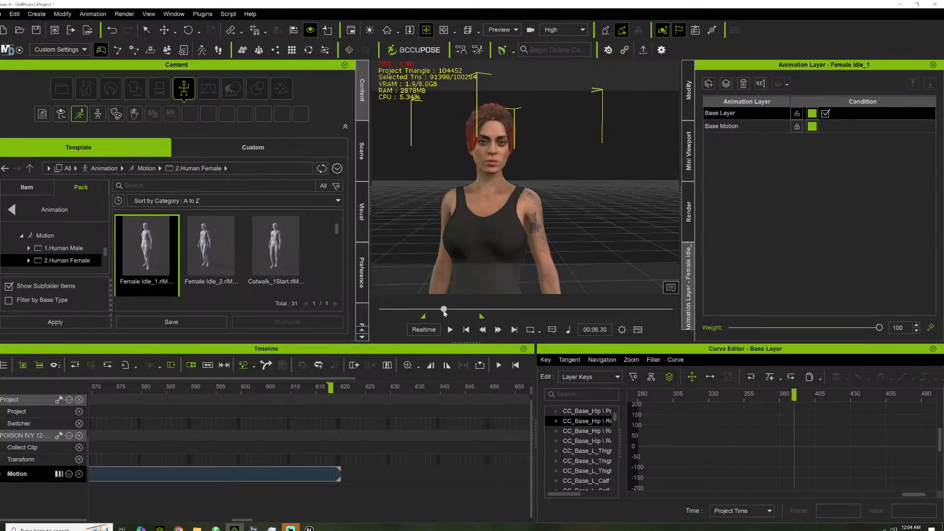
{"action": "left_click", "coordinate": [690, 104]}
Switch to Unreal Editor, save the level and sequence, and close the editor to return to iClone
{"action": "mouse_move", "coordinate": [309, 529]}
{"action": "left_click", "coordinate": [294, 498]}
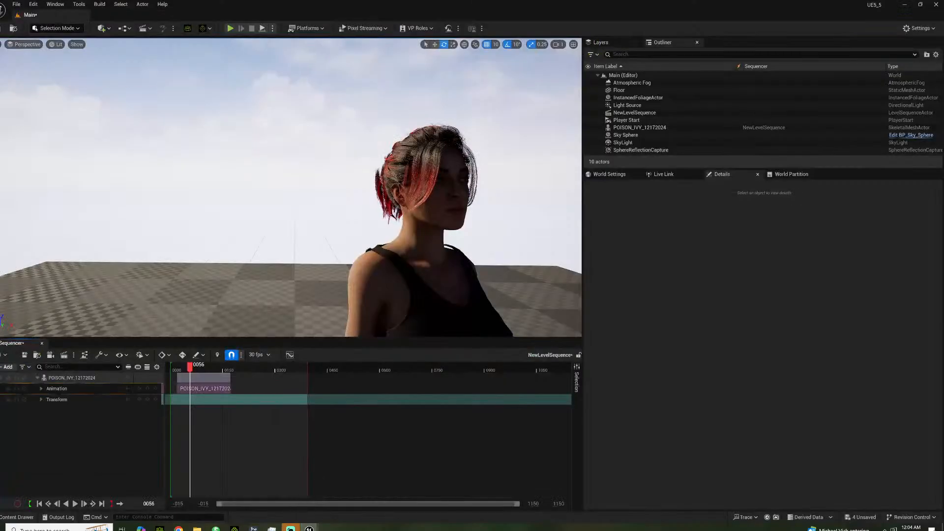
{"action": "left_click", "coordinate": [16, 4]}
{"action": "left_click", "coordinate": [39, 102]}
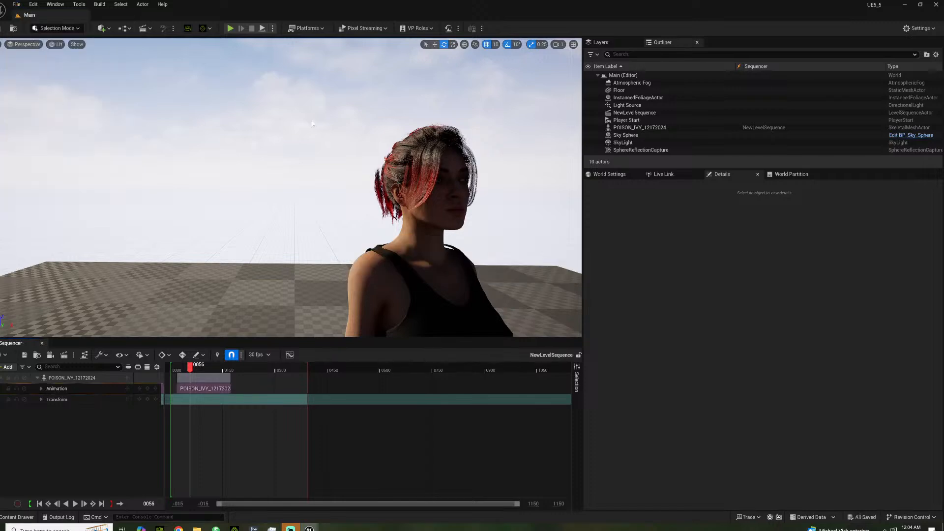
{"action": "left_click", "coordinate": [936, 5]}
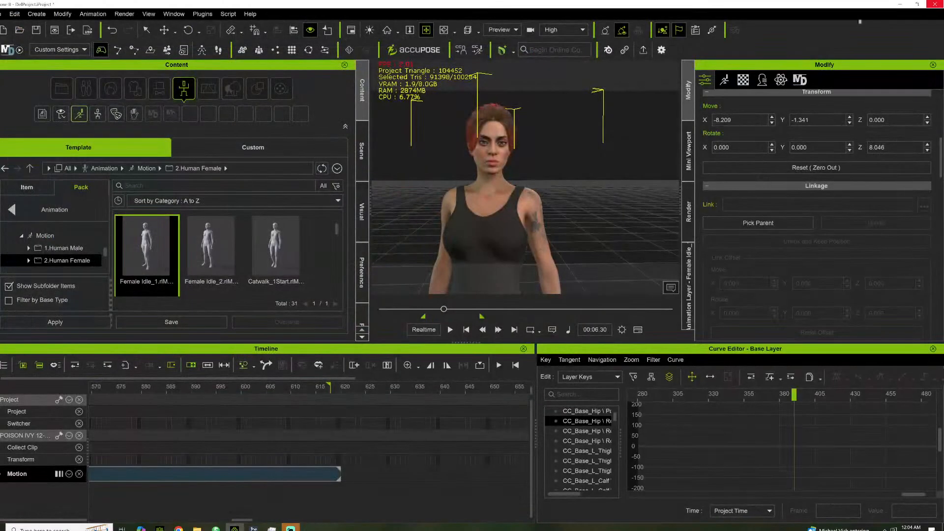
Scrub the idle motion with the character seen at an angle and dismiss the Live Link warning
{"action": "right_click_drag", "start_coordinate": [534, 129], "coordinate": [463, 182]}
{"action": "left_click", "coordinate": [431, 310]}
{"action": "mouse_move", "coordinate": [430, 310]}
{"action": "left_mouse_down"}
{"action": "mouse_move", "coordinate": [451, 307]}
{"action": "mouse_move", "coordinate": [439, 308]}
{"action": "left_mouse_up"}
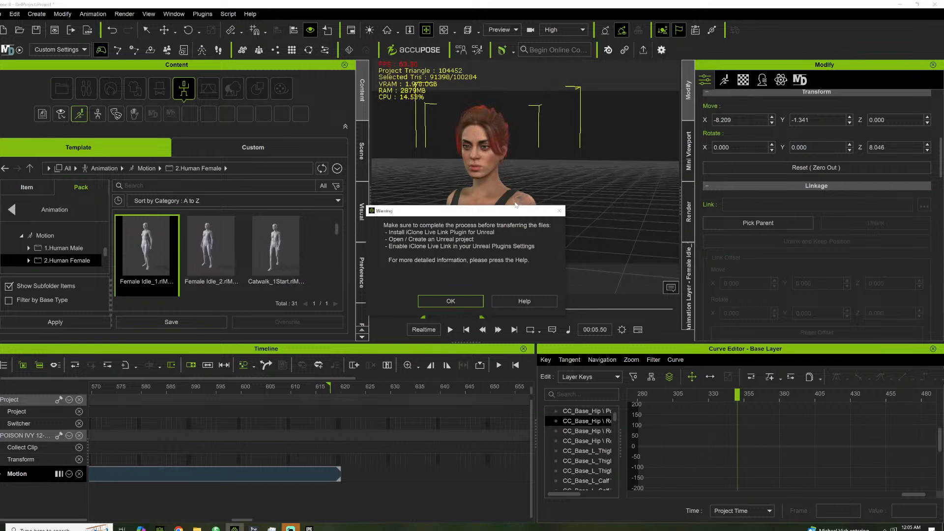
{"action": "left_click", "coordinate": [462, 301]}
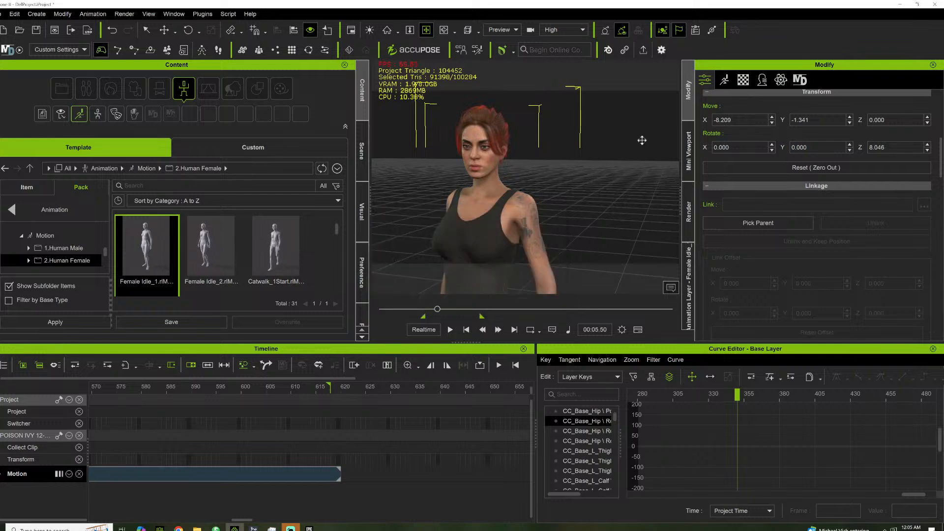
Open the Face Key editor to examine its facial muscle controls, and close it
{"action": "left_click", "coordinate": [725, 80]}
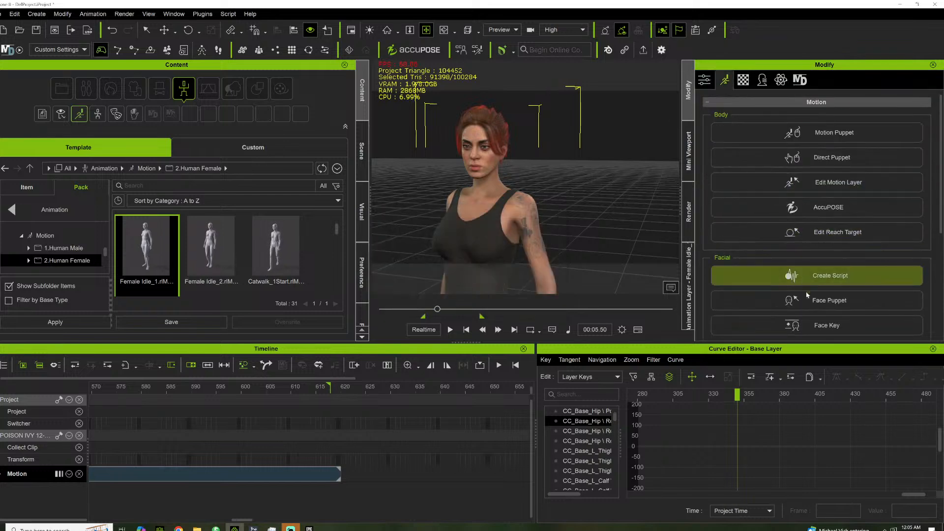
{"action": "left_click", "coordinate": [811, 318]}
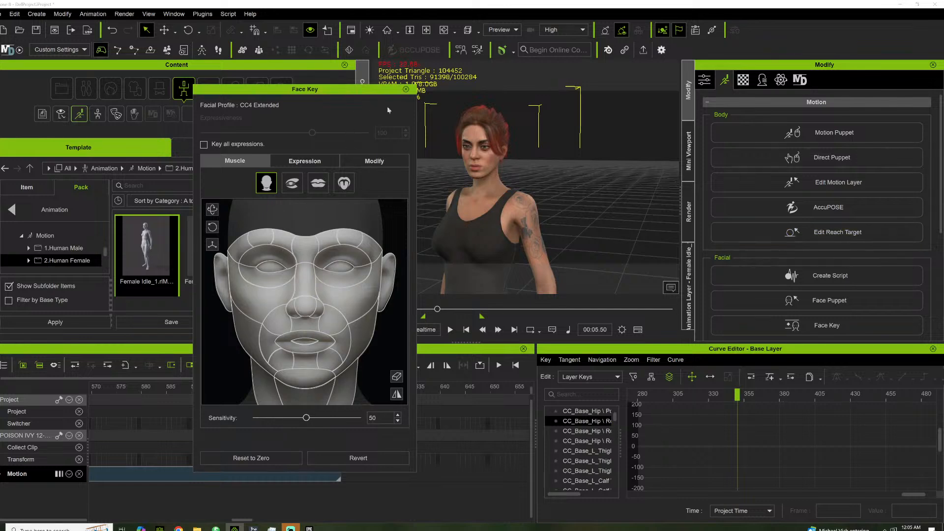
{"action": "left_click", "coordinate": [405, 89]}
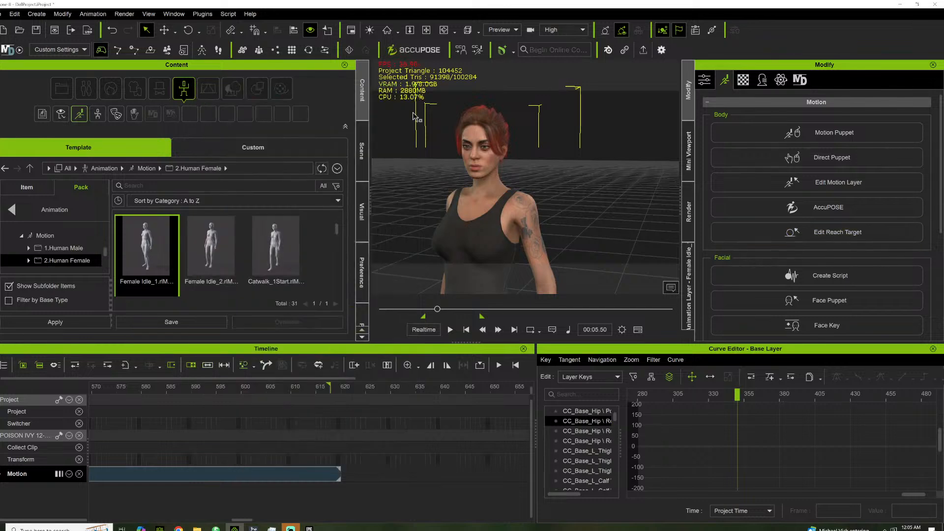
Record a Face Puppet performance with the CC4_Camila control set in Blend mode, from 00:04.45 to the end of the idle clip
{"action": "left_click", "coordinate": [427, 309]}
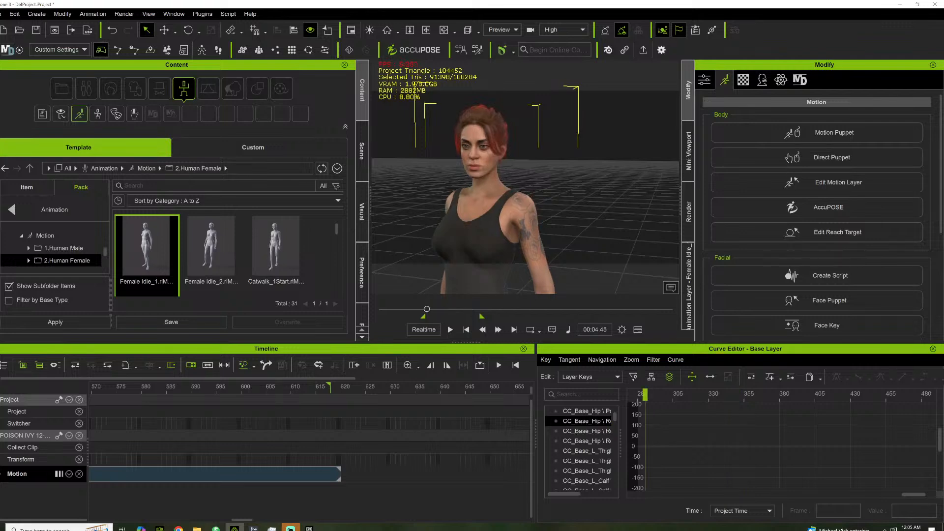
{"action": "left_click", "coordinate": [820, 136]}
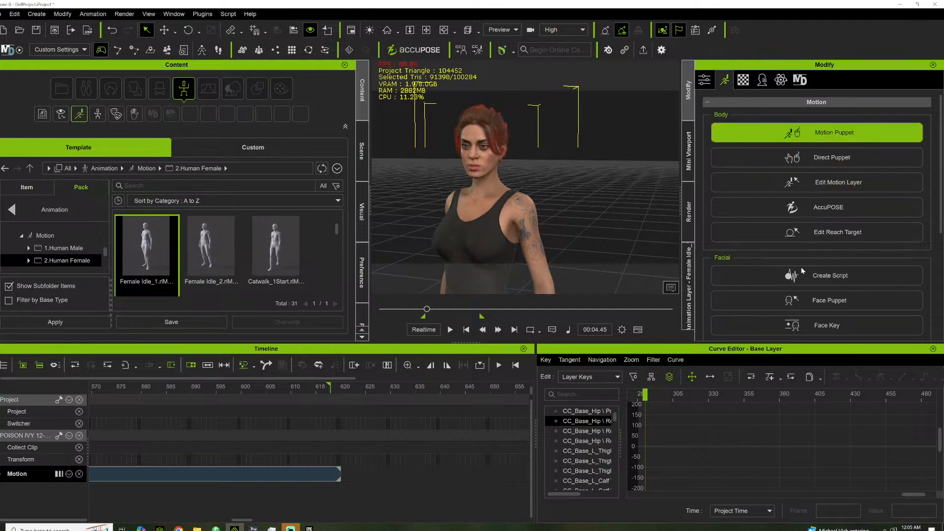
{"action": "left_click", "coordinate": [818, 303]}
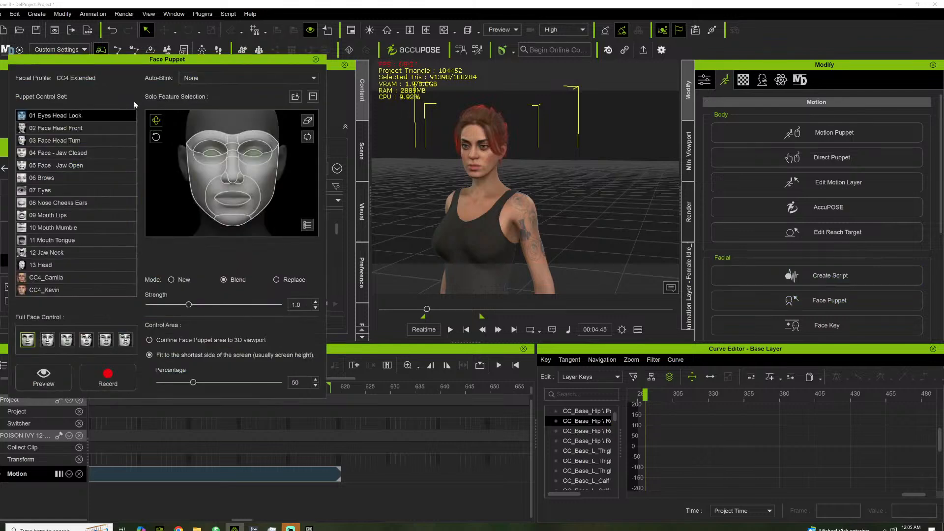
{"action": "left_click", "coordinate": [45, 277]}
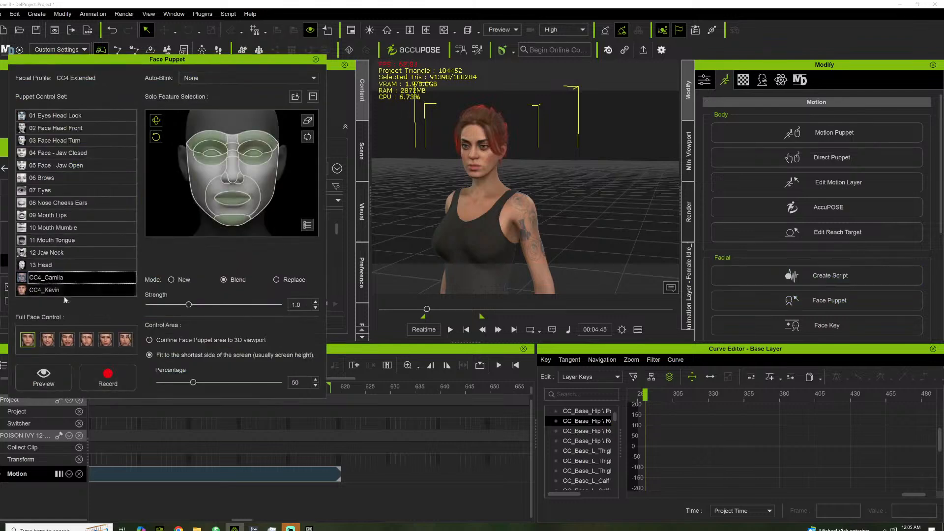
{"action": "left_click", "coordinate": [109, 375]}
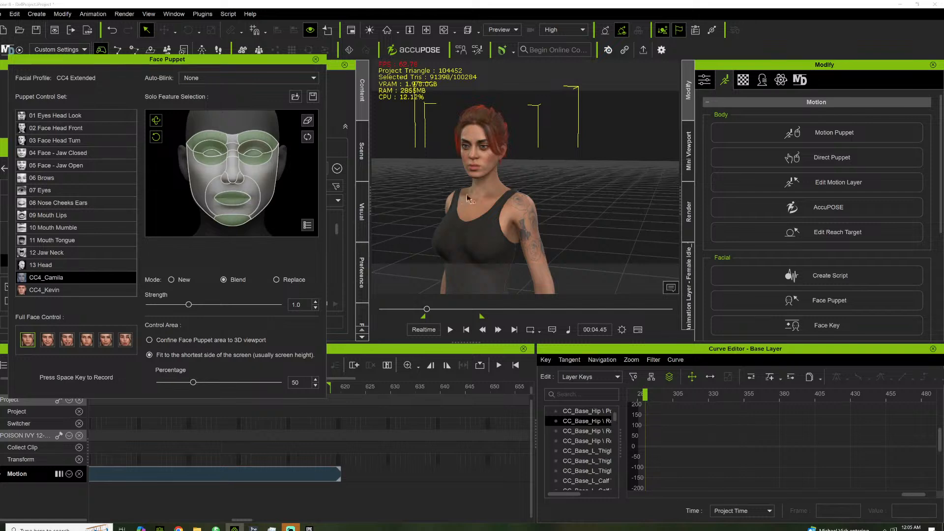
{"action": "key", "text": "space"}
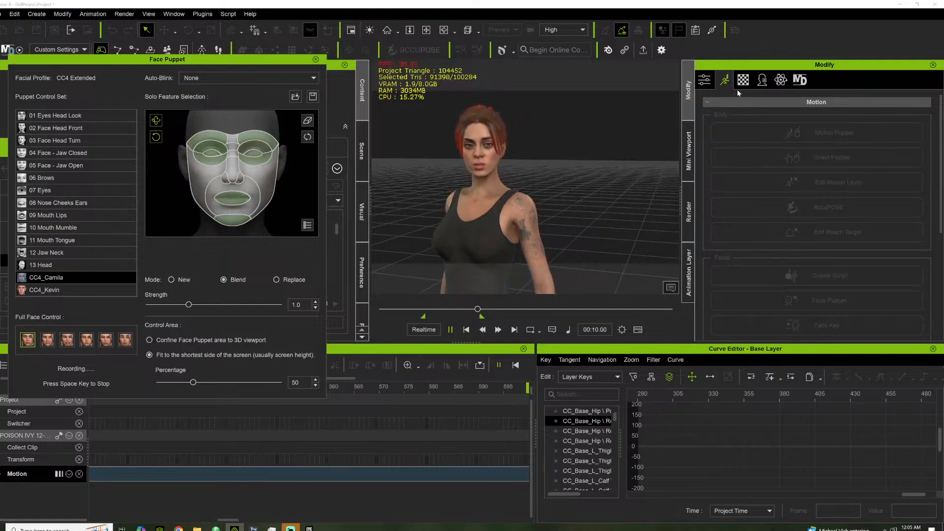
{"action": "key", "text": "space"}
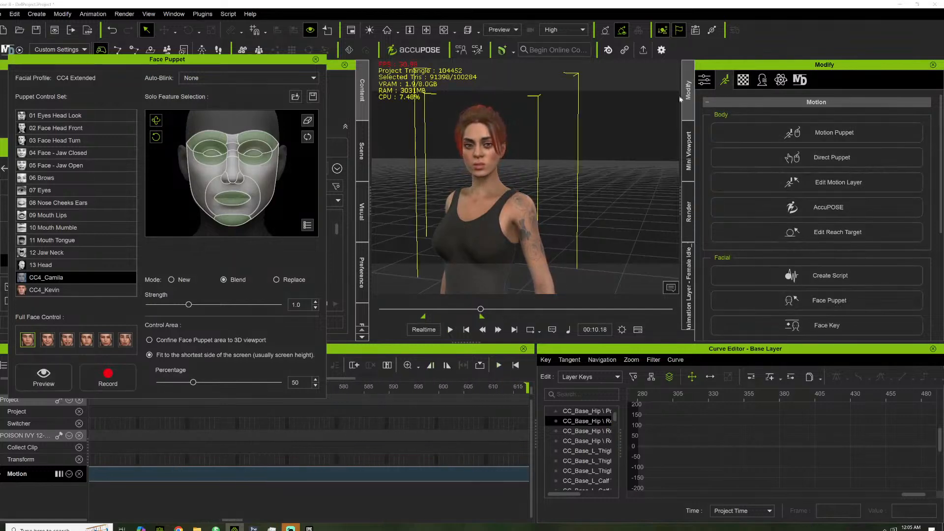
{"action": "left_click", "coordinate": [315, 59]}
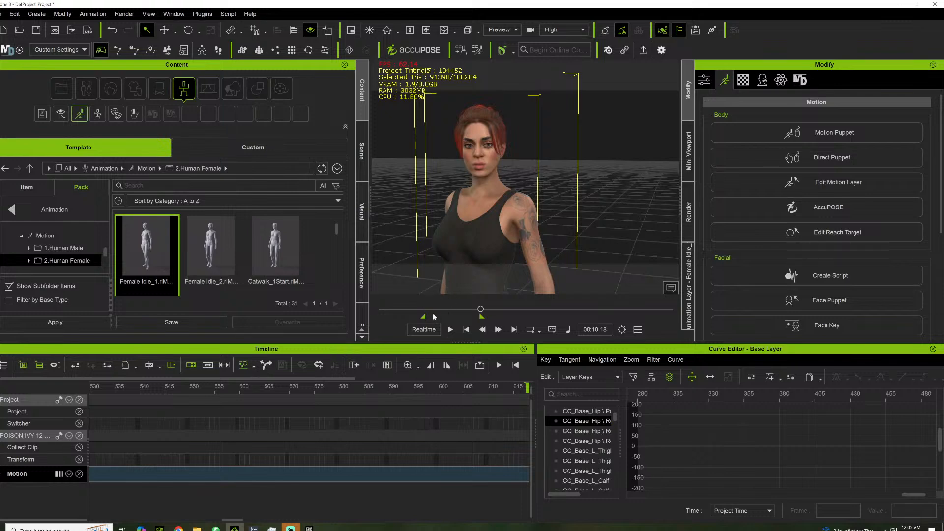
Play back the idle motion from about 00:04.54 with a close-up of the character's face to review the recorded expressions
{"action": "left_click", "coordinate": [429, 309]}
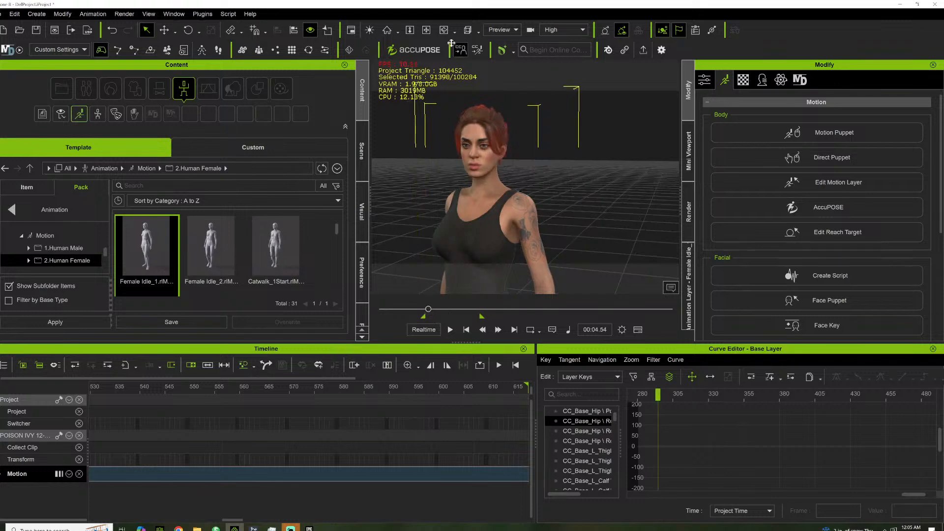
{"action": "right_click_drag", "start_coordinate": [477, 125], "coordinate": [506, 134]}
{"action": "key", "text": "space"}
{"action": "scroll", "coordinate": [505, 135], "scroll_direction": "up", "scroll_amount": 3}
{"action": "middle_click_drag", "start_coordinate": [506, 135], "coordinate": [491, 161]}
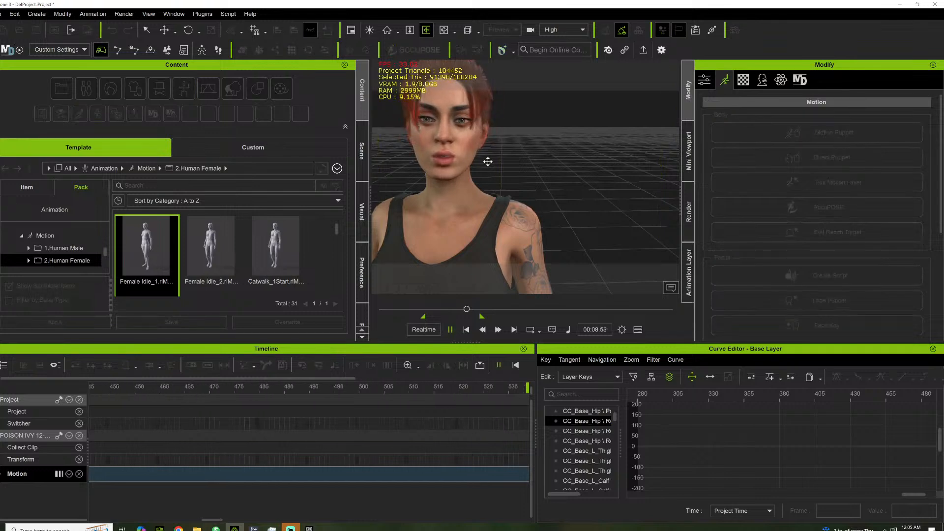
{"action": "key", "text": "space"}
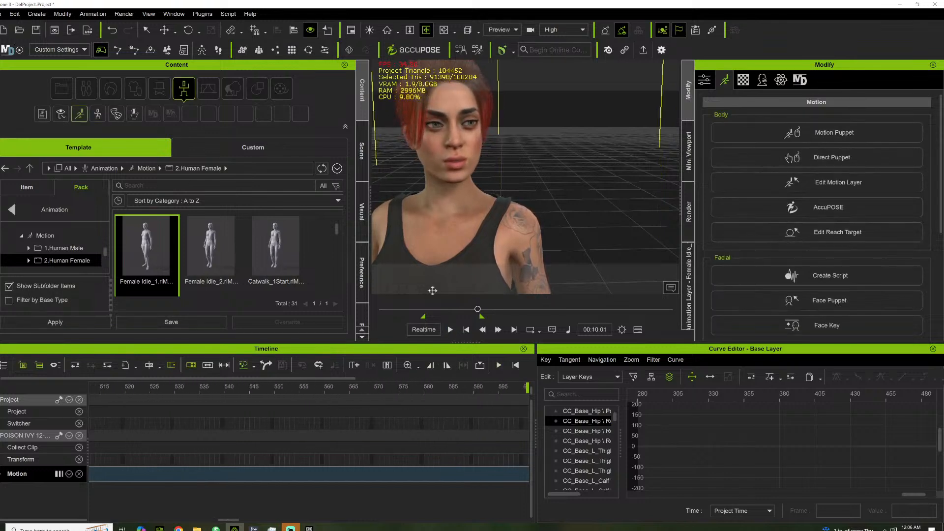
Mark a collection range over the Female Idle_1 clip and try to add it to the library as MotionPlus
{"action": "left_click_drag", "start_coordinate": [254, 525], "coordinate": [244, 523]}
{"action": "left_click_drag", "start_coordinate": [345, 448], "coordinate": [201, 451]}
{"action": "right_click", "coordinate": [202, 451]}
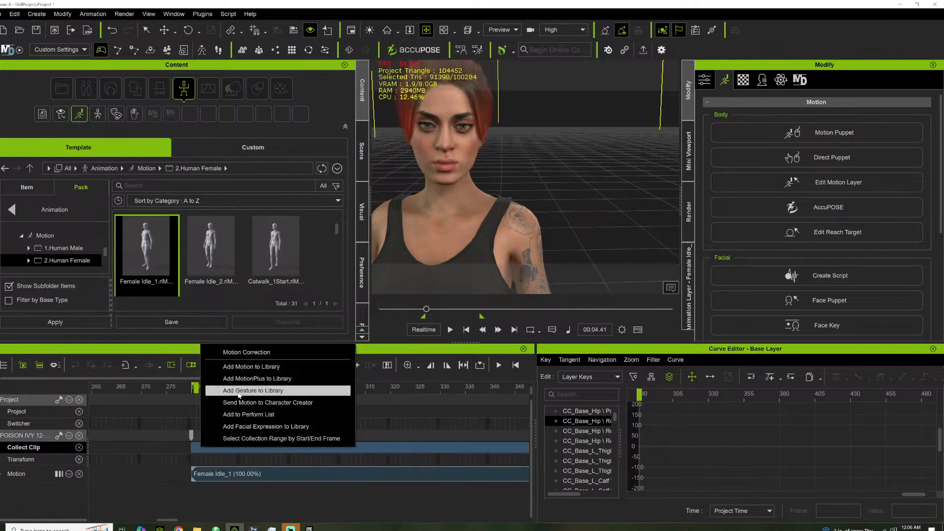
{"action": "left_click", "coordinate": [243, 379]}
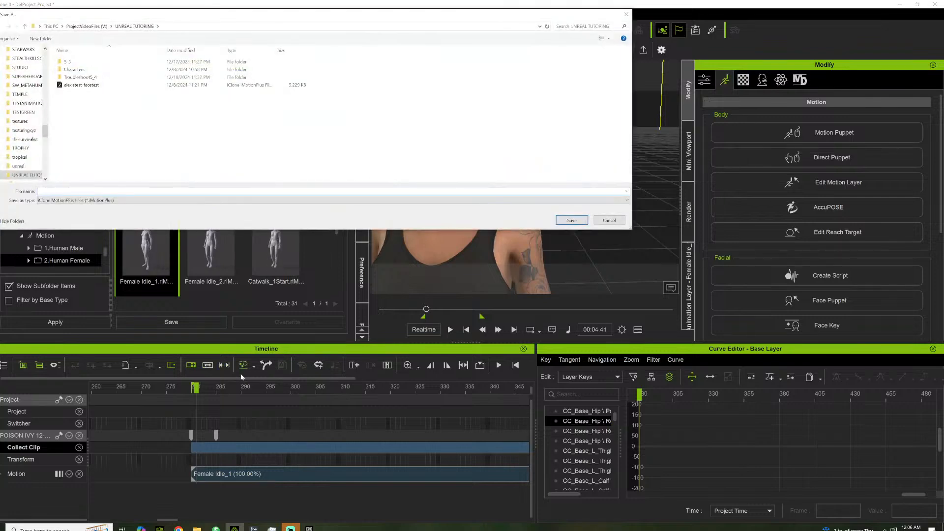
{"action": "left_click", "coordinate": [624, 14]}
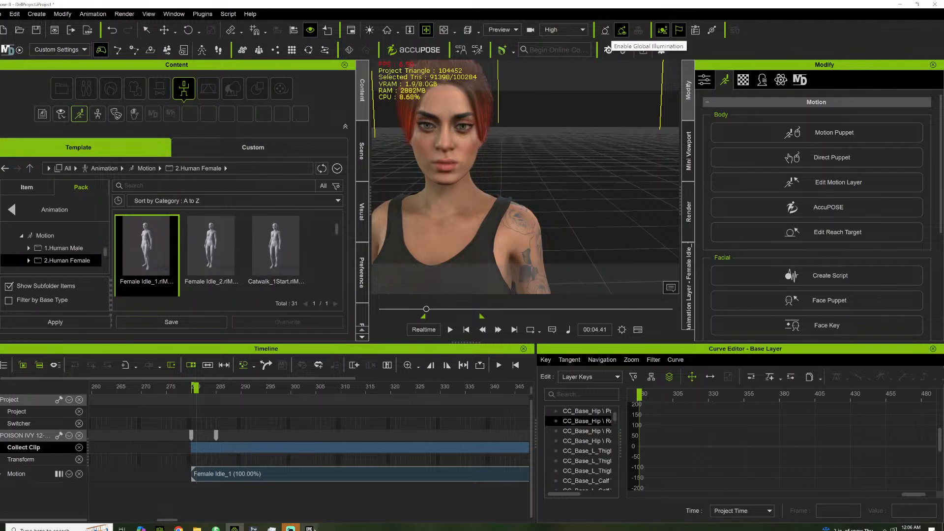
Switch to the Epic Games Launcher and open the UE5_5 project from the library's project list
{"action": "left_click", "coordinate": [309, 528]}
{"action": "left_click", "coordinate": [199, 22]}
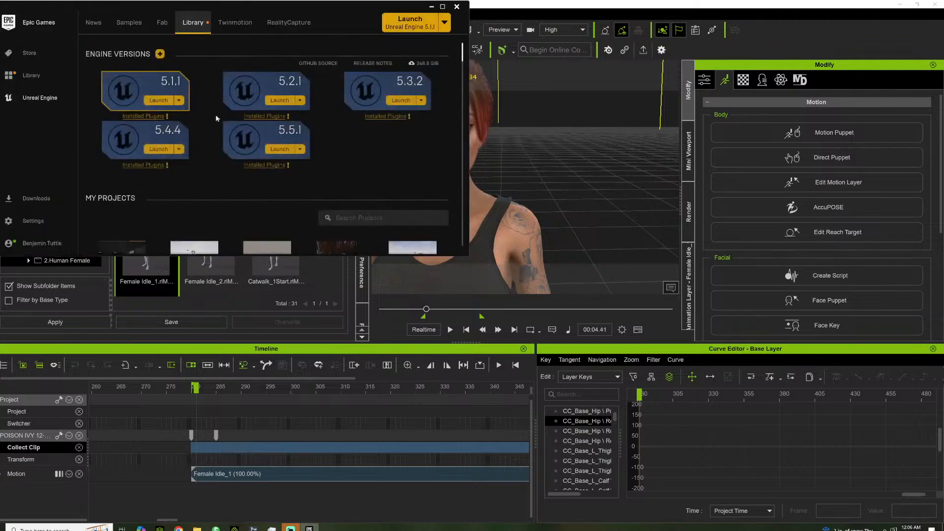
{"action": "scroll", "coordinate": [294, 195], "scroll_direction": "down", "scroll_amount": 5}
{"action": "scroll", "coordinate": [294, 195], "scroll_direction": "down", "scroll_amount": 5}
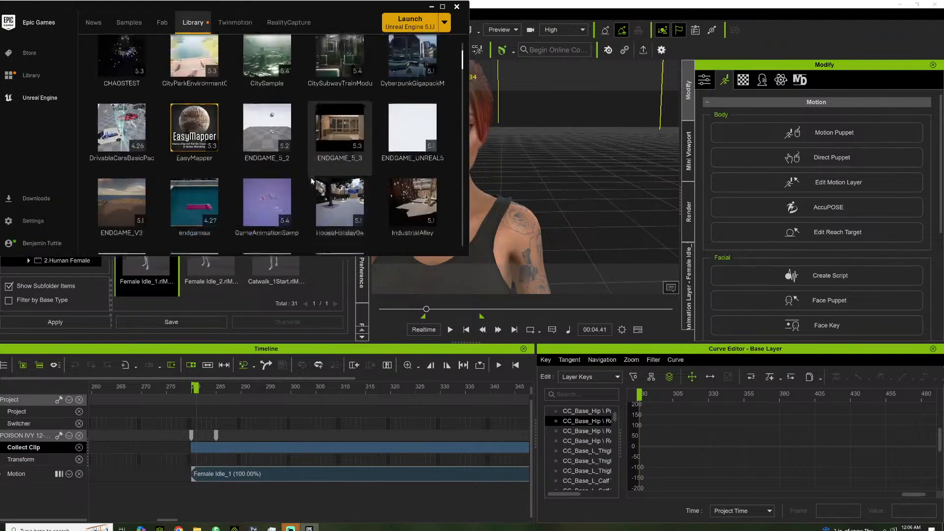
{"action": "mouse_move", "coordinate": [463, 65]}
{"action": "left_mouse_down"}
{"action": "mouse_move", "coordinate": [465, 96]}
{"action": "mouse_move", "coordinate": [466, 69]}
{"action": "left_mouse_up"}
{"action": "scroll", "coordinate": [386, 194], "scroll_direction": "down", "scroll_amount": 1}
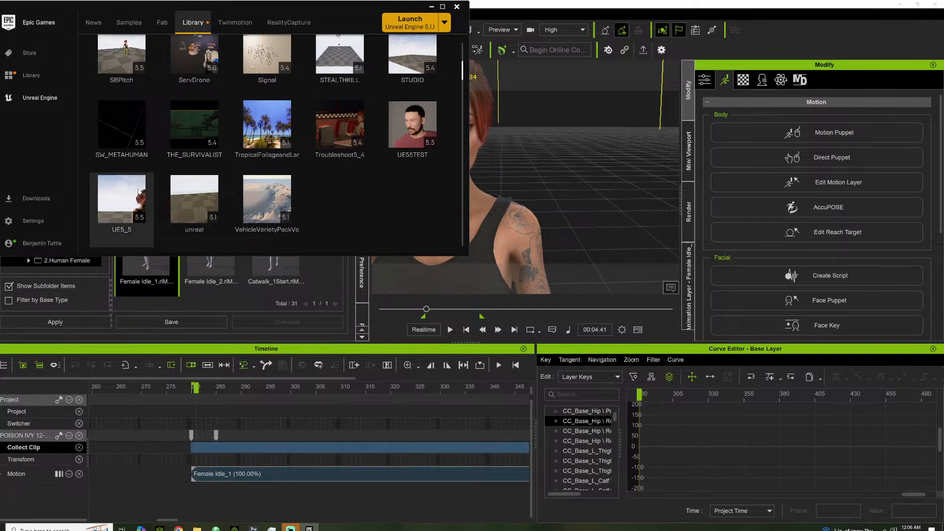
{"action": "double_click", "coordinate": [140, 193]}
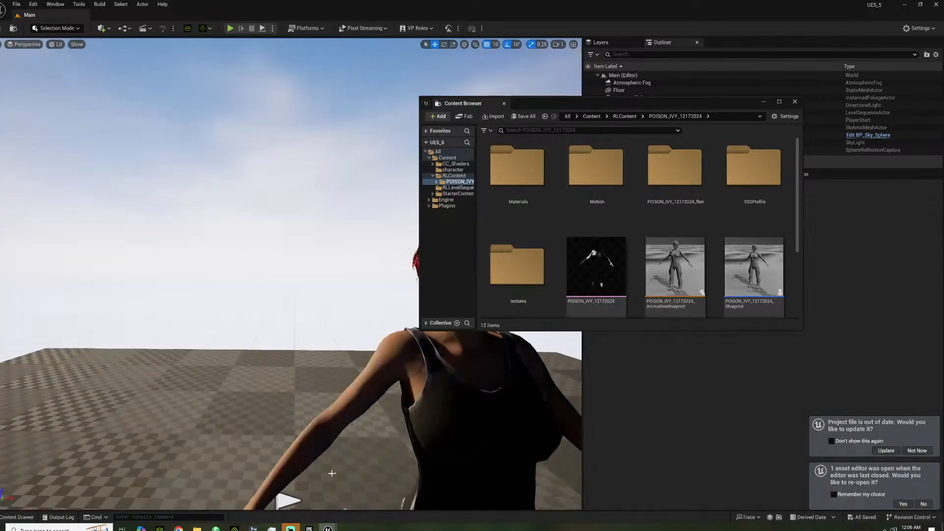
Transfer the character's motion, frames 280 to 618 at 60 fps, from iClone to the UE5_5 project with Unreal Live Link
{"action": "left_click", "coordinate": [235, 529]}
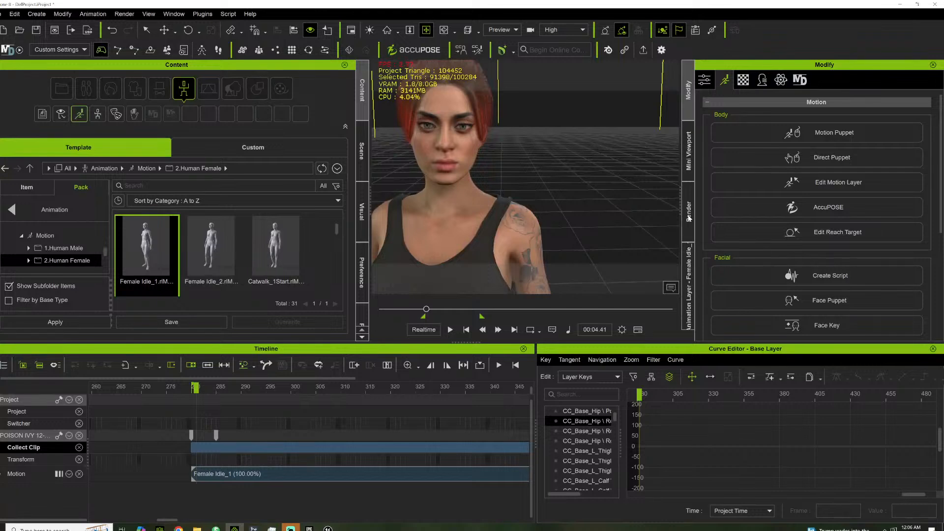
{"action": "left_click", "coordinate": [212, 15]}
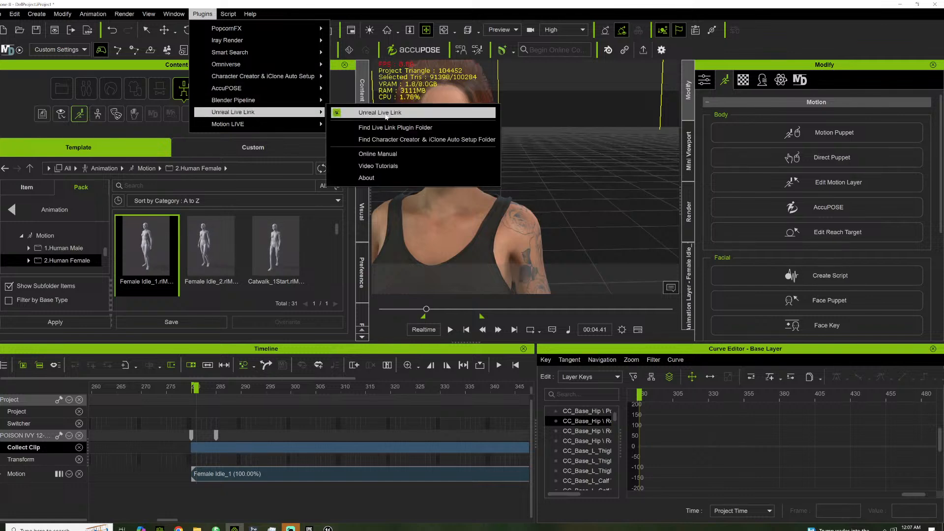
{"action": "left_click", "coordinate": [377, 114]}
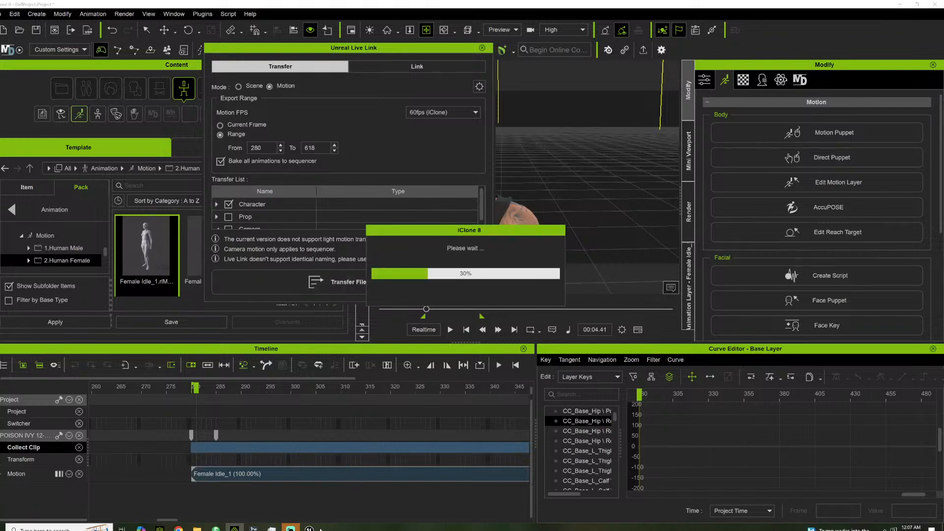
{"action": "mouse_move", "coordinate": [309, 529]}
{"action": "left_click", "coordinate": [345, 496]}
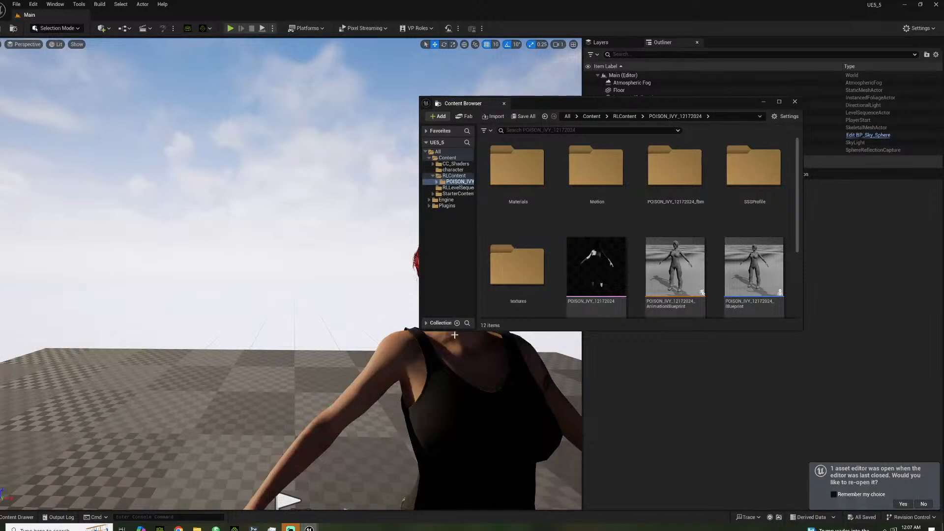
{"action": "left_click", "coordinate": [234, 528]}
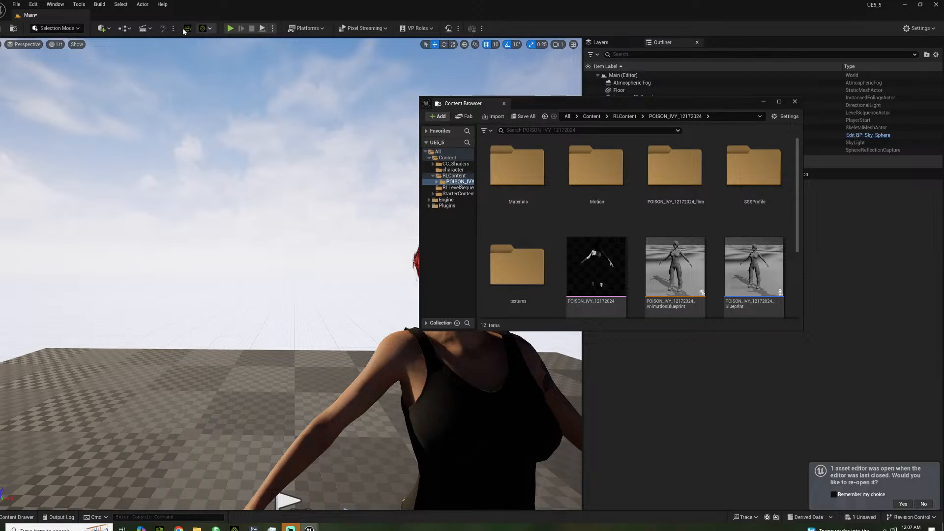
Open NewLevelSequence in Unreal and replace Poison Ivy's animation clip with POISON_IVY_12172024_2024_12_18_00_07_05
{"action": "left_click", "coordinate": [145, 29]}
{"action": "left_click", "coordinate": [178, 94]}
{"action": "left_click", "coordinate": [195, 389]}
{"action": "key", "text": "Delete"}
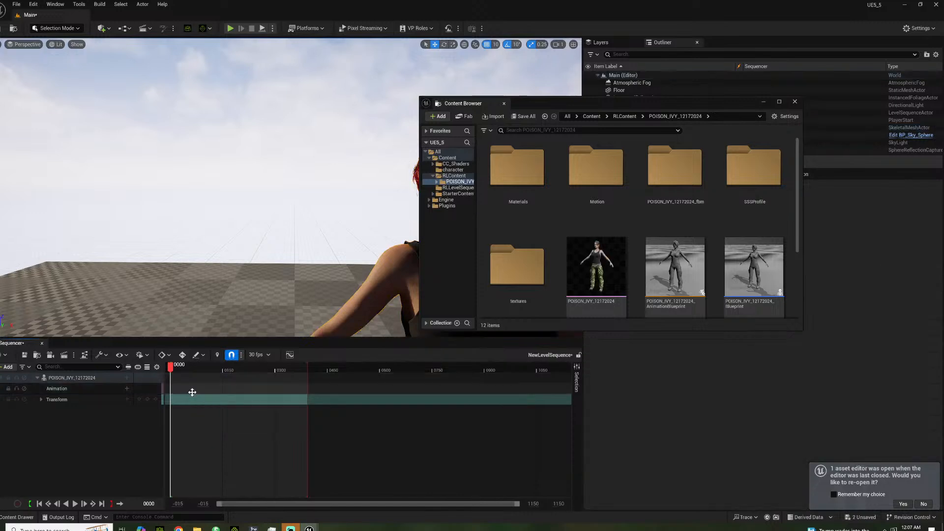
{"action": "left_click", "coordinate": [127, 389]}
{"action": "scroll", "coordinate": [207, 354], "scroll_direction": "up", "scroll_amount": 3}
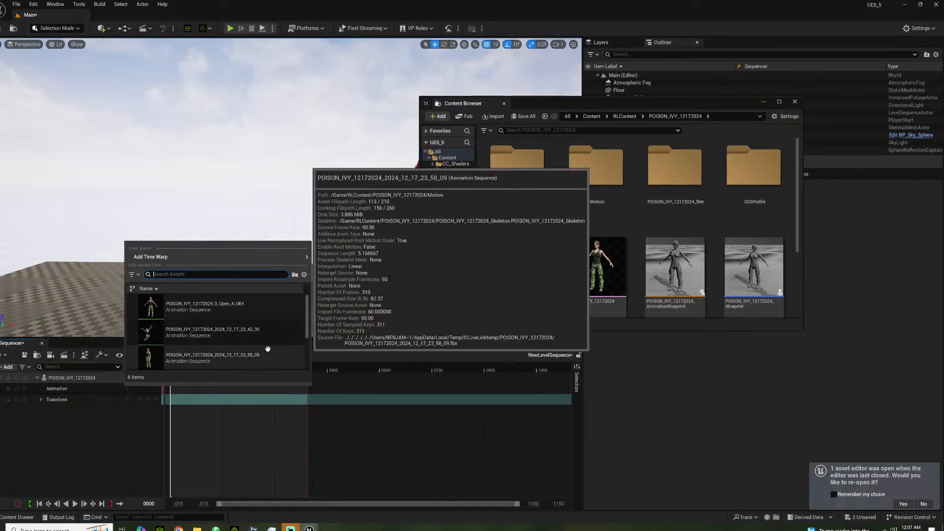
{"action": "scroll", "coordinate": [267, 349], "scroll_direction": "down", "scroll_amount": 2}
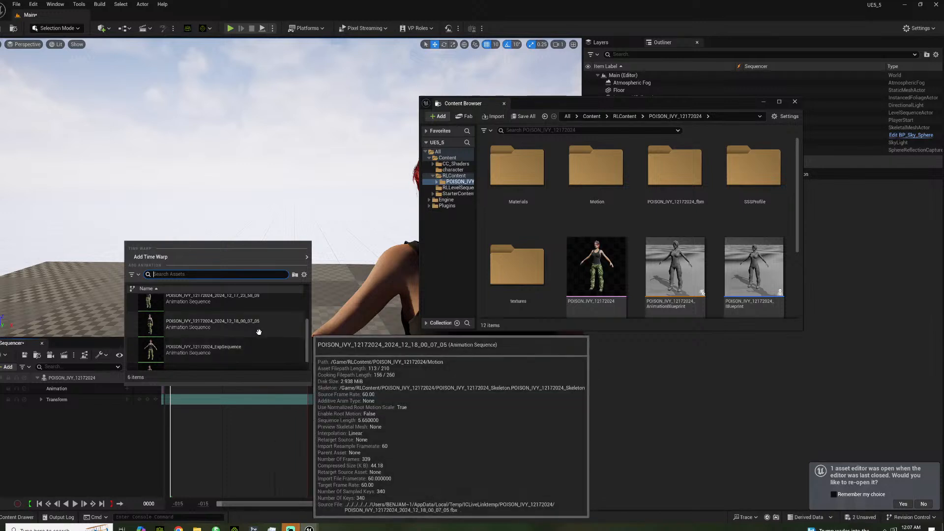
{"action": "left_click", "coordinate": [258, 332]}
Frame Poison Ivy's face in the viewport and scrub the sequence to check the transferred facial motion
{"action": "mouse_move", "coordinate": [249, 276]}
{"action": "right_mouse_down"}
{"action": "mouse_move", "coordinate": [314, 269]}
{"action": "mouse_move", "coordinate": [256, 273]}
{"action": "right_mouse_up"}
{"action": "left_click_drag", "start_coordinate": [173, 373], "coordinate": [185, 356]}
{"action": "mouse_move", "coordinate": [211, 275]}
{"action": "right_mouse_down"}
{"action": "mouse_move", "coordinate": [153, 305]}
{"action": "mouse_move", "coordinate": [209, 266]}
{"action": "right_mouse_up"}
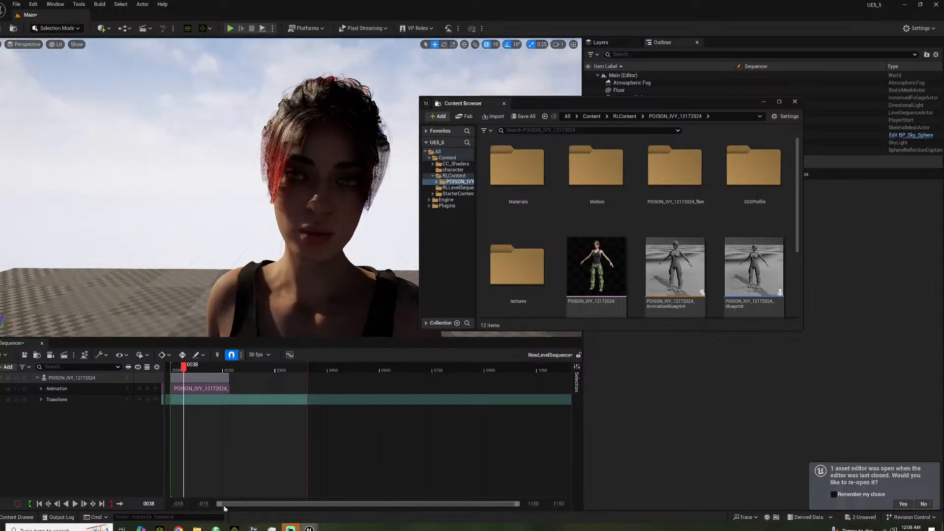
Return to iClone, close Unreal Live Link, and scrub the idle motion to 00:06.50
{"action": "left_click", "coordinate": [235, 529]}
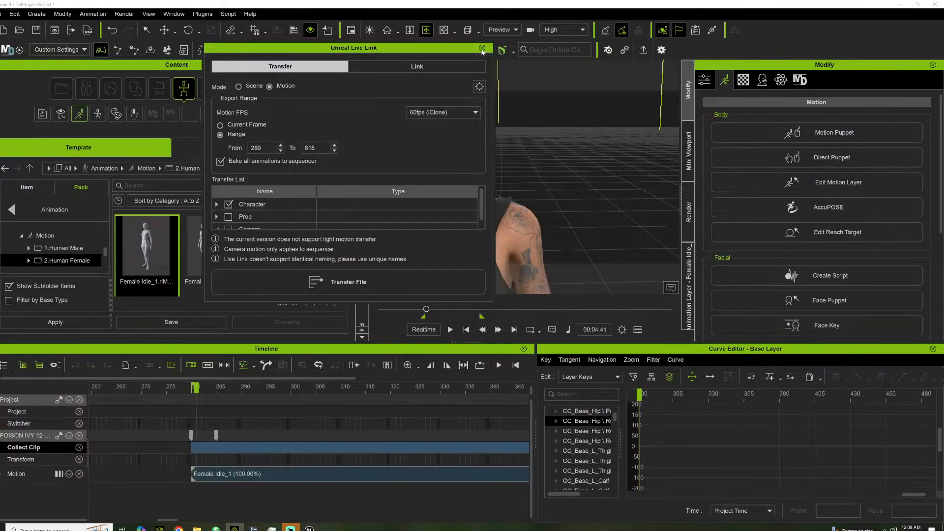
{"action": "left_click", "coordinate": [481, 49]}
{"action": "left_click_drag", "start_coordinate": [250, 390], "coordinate": [569, 369]}
{"action": "mouse_move", "coordinate": [443, 309]}
{"action": "left_mouse_down"}
{"action": "mouse_move", "coordinate": [457, 310]}
{"action": "mouse_move", "coordinate": [448, 311]}
{"action": "left_mouse_up"}
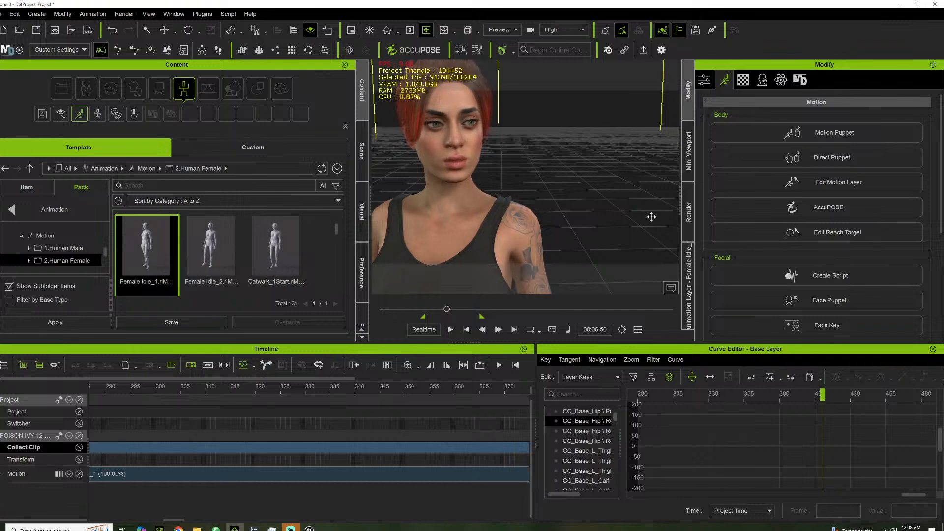
Show Poison Ivy's Expression track in the timeline and expand its sub-tracks
{"action": "left_click", "coordinate": [69, 436]}
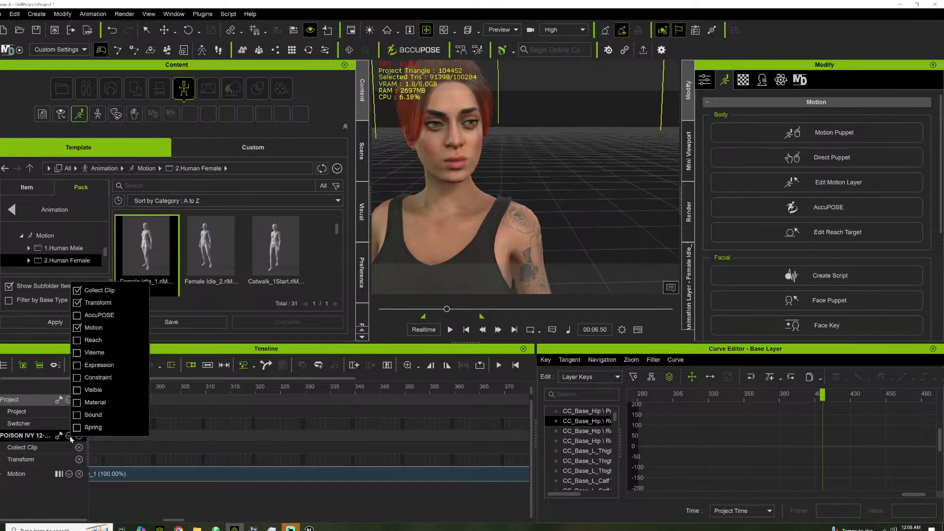
{"action": "left_click", "coordinate": [83, 367]}
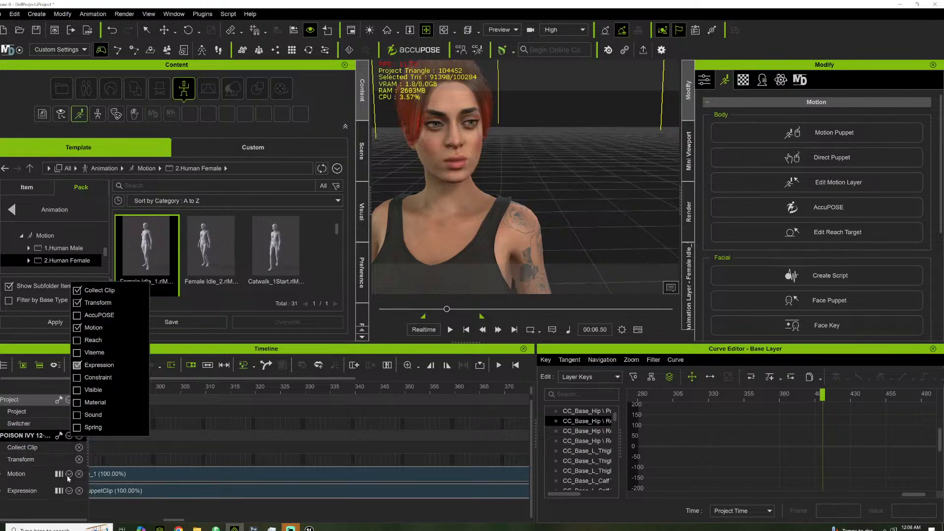
{"action": "left_click", "coordinate": [3, 494]}
{"action": "left_click", "coordinate": [2, 491]}
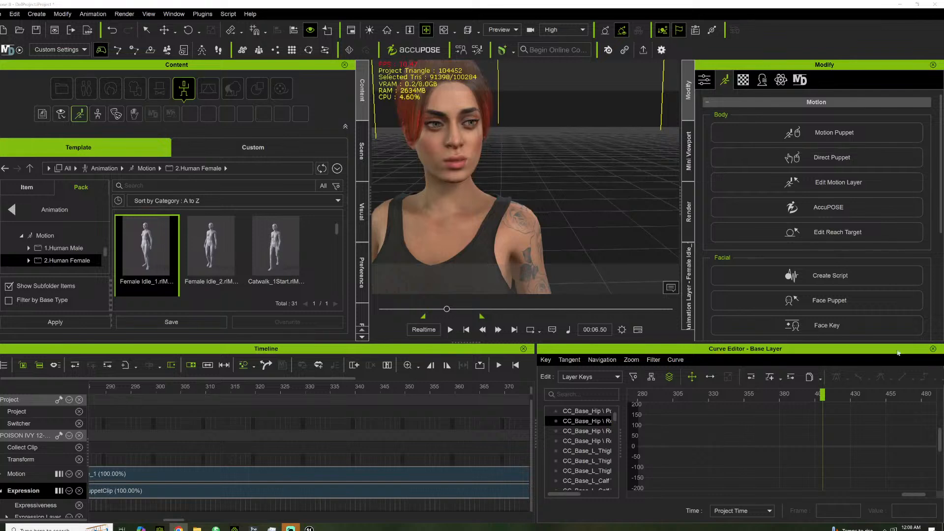
Open the Face Key editor from Poison Ivy's Expression Layer and set face keys on both sides of 00:06.42
{"action": "scroll", "coordinate": [475, 467], "scroll_direction": "down", "scroll_amount": 1}
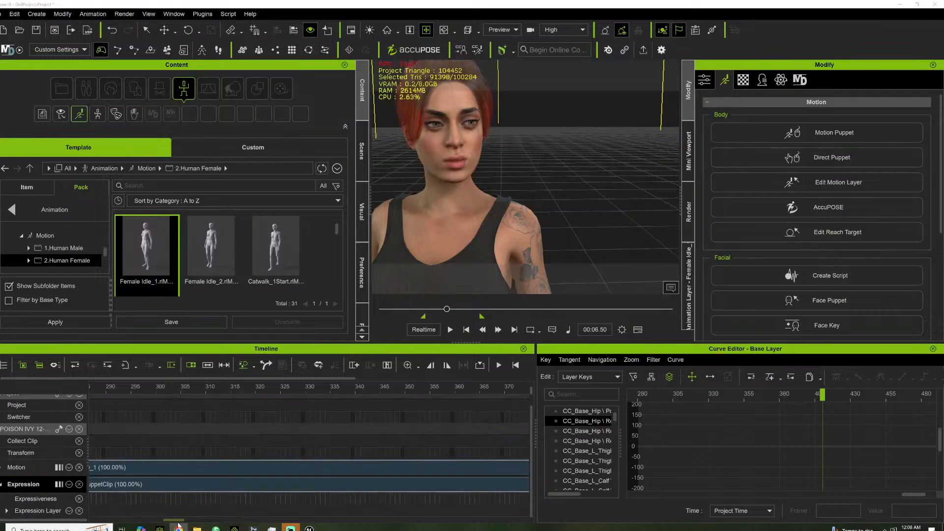
{"action": "left_click_drag", "start_coordinate": [186, 523], "coordinate": [206, 518]}
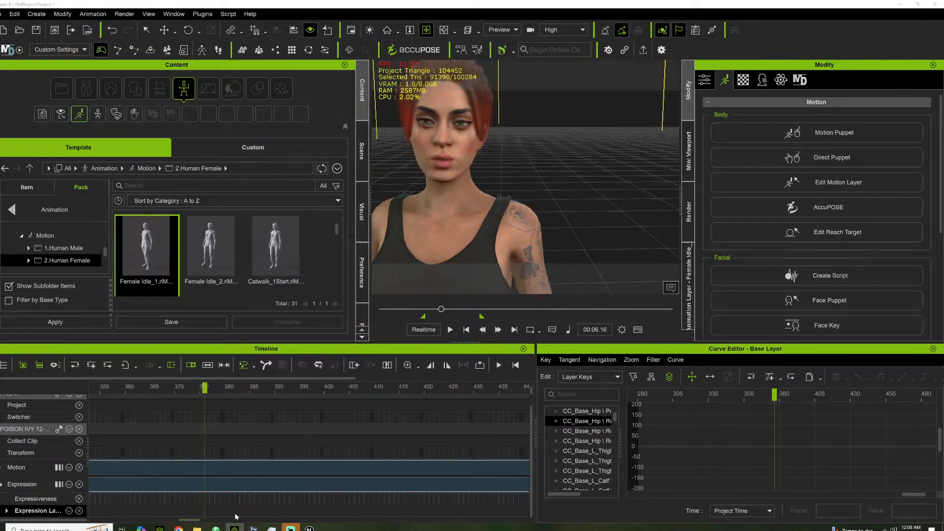
{"action": "double_click", "coordinate": [234, 515]}
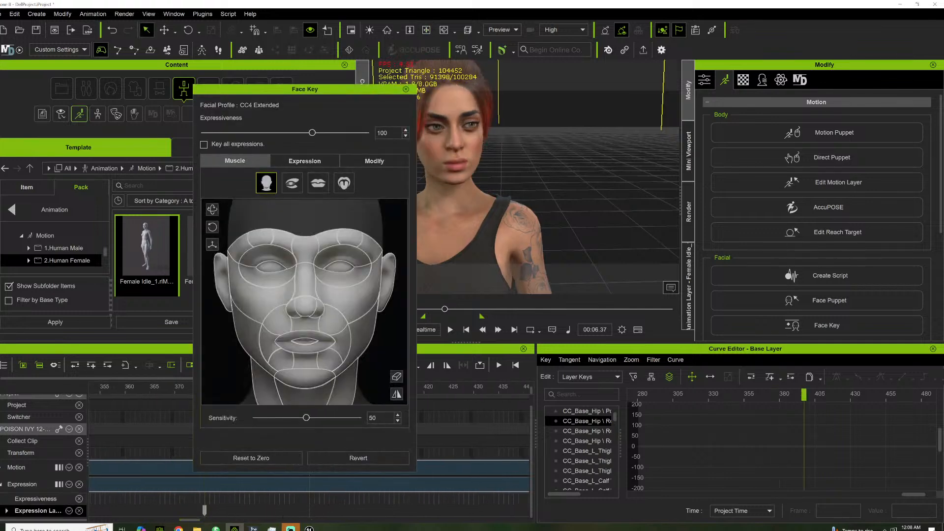
{"action": "left_click", "coordinate": [335, 508]}
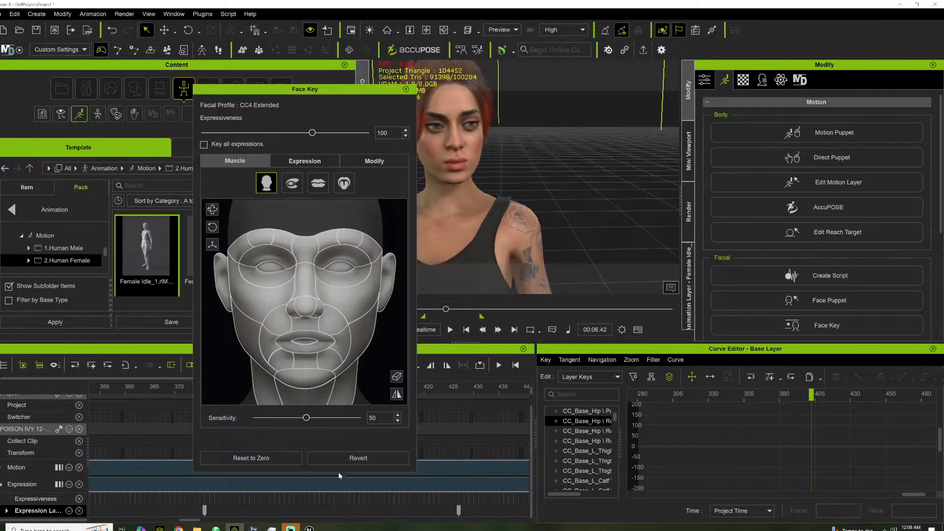
Select both eyes in Face Key, shift their gaze around 00:06.42, add a key at 00:06.50, and close the editor
{"action": "left_click", "coordinate": [338, 268]}
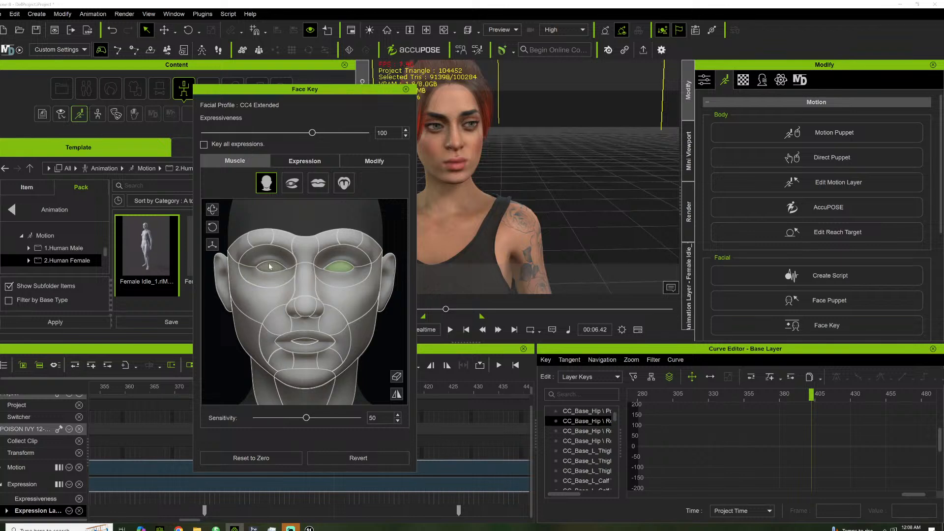
{"action": "left_click_drag", "start_coordinate": [290, 265], "coordinate": [353, 225]}
{"action": "left_click", "coordinate": [376, 514]}
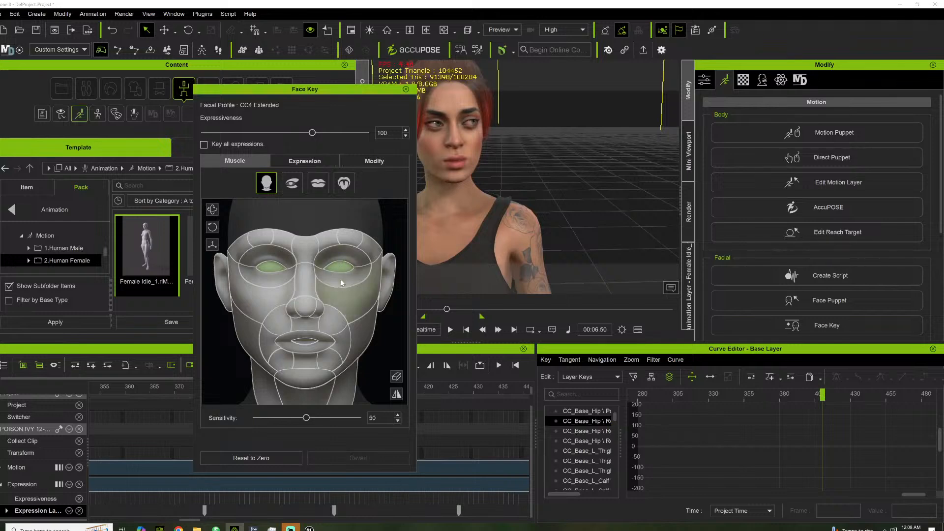
{"action": "left_click", "coordinate": [406, 89]}
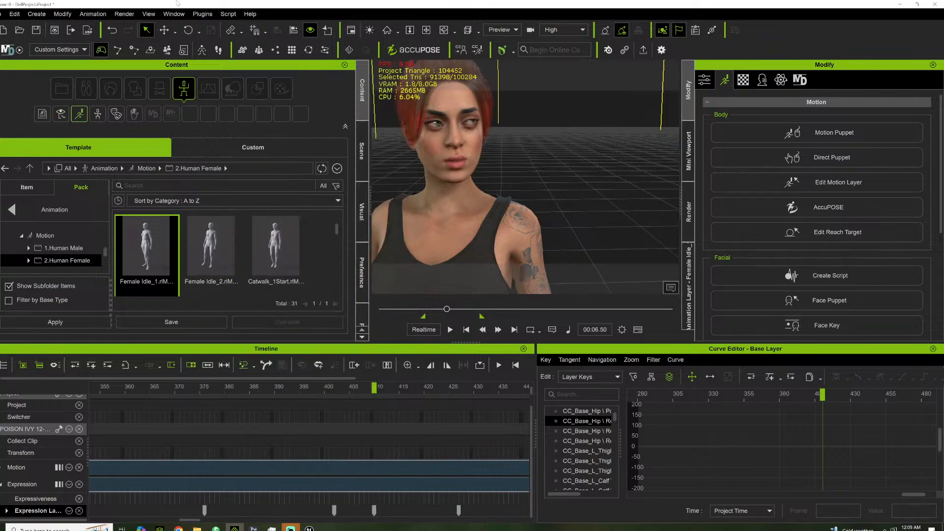
Transfer Poison Ivy's motion for frames 280 to 618 through Unreal Live Link and switch to Unreal
{"action": "left_click", "coordinate": [201, 14]}
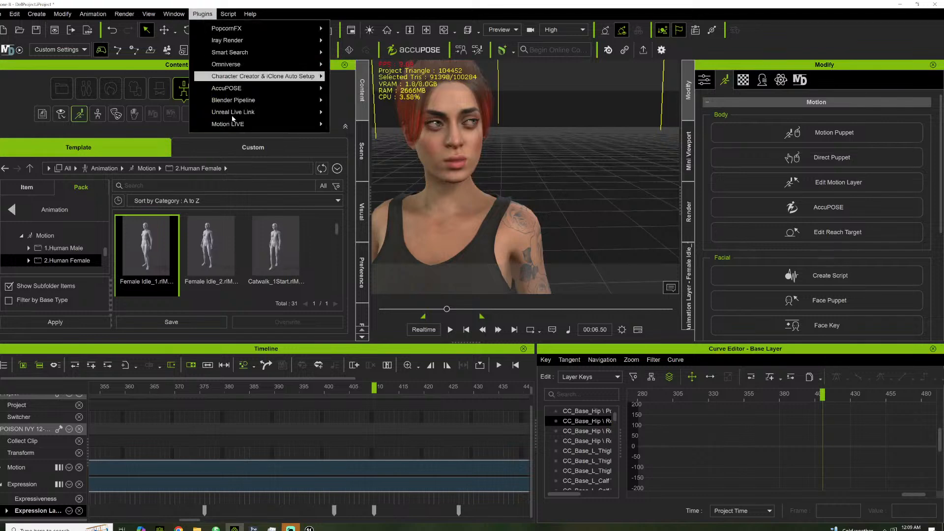
{"action": "mouse_move", "coordinate": [231, 124]}
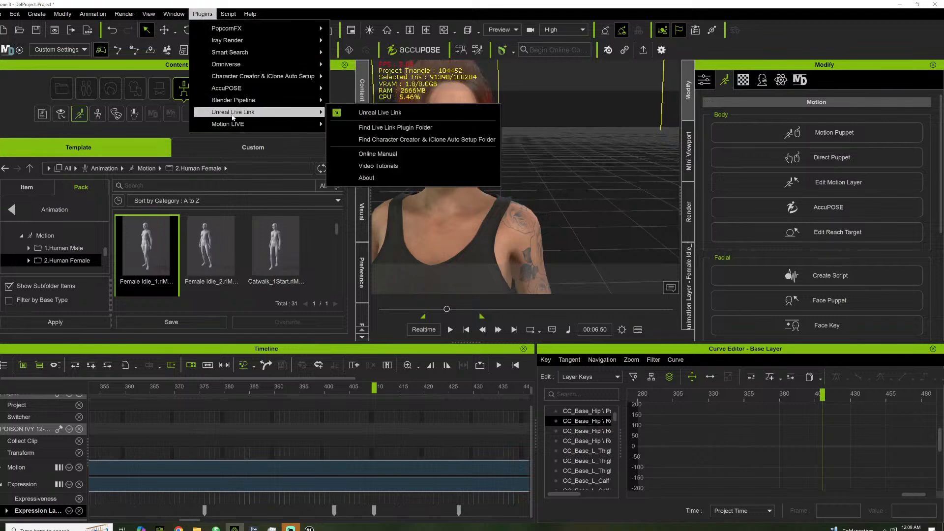
{"action": "left_click", "coordinate": [381, 113]}
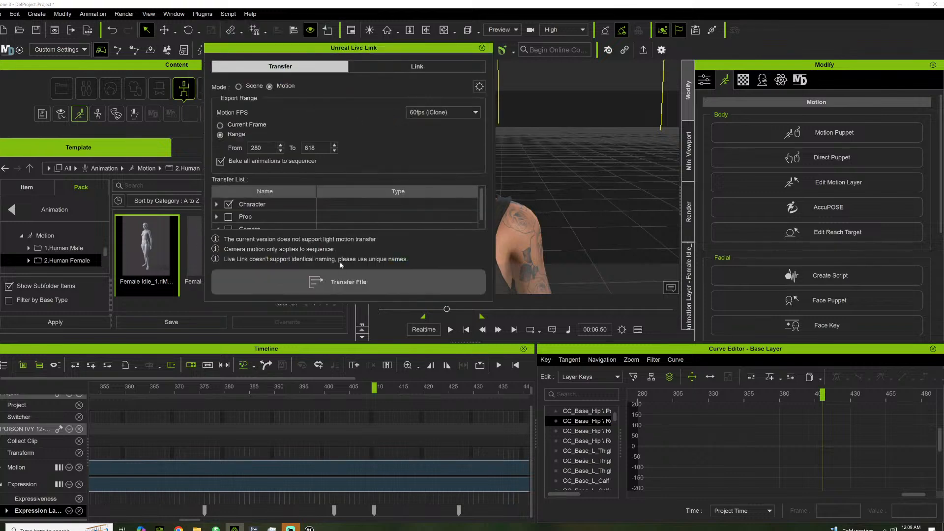
{"action": "left_click", "coordinate": [344, 281]}
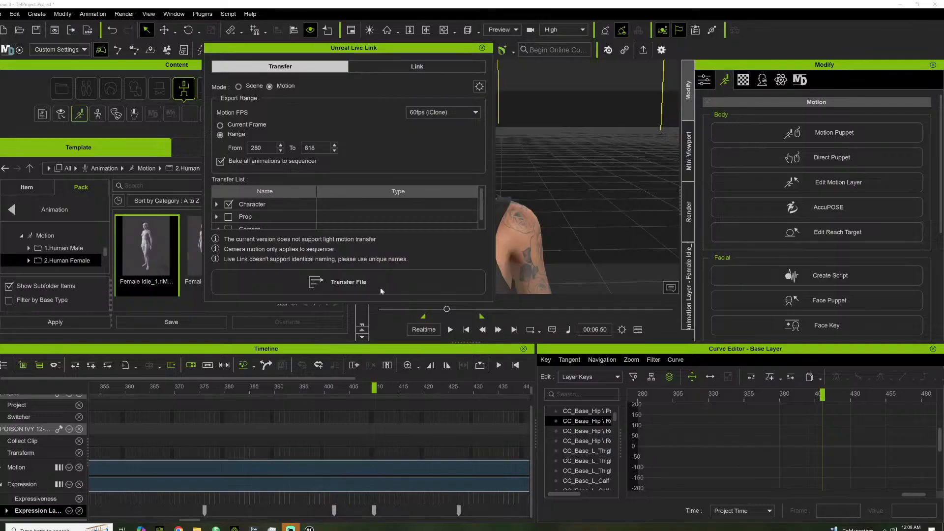
{"action": "left_click", "coordinate": [381, 291]}
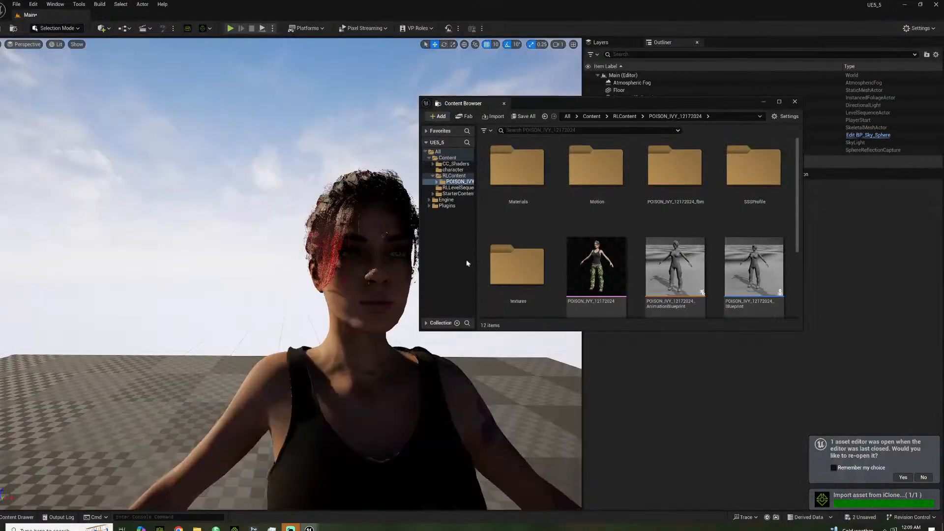
Browse to the Motion folder of POISON_IVY_12172024 and look for the newly transferred animation sequence
{"action": "left_click", "coordinate": [453, 176]}
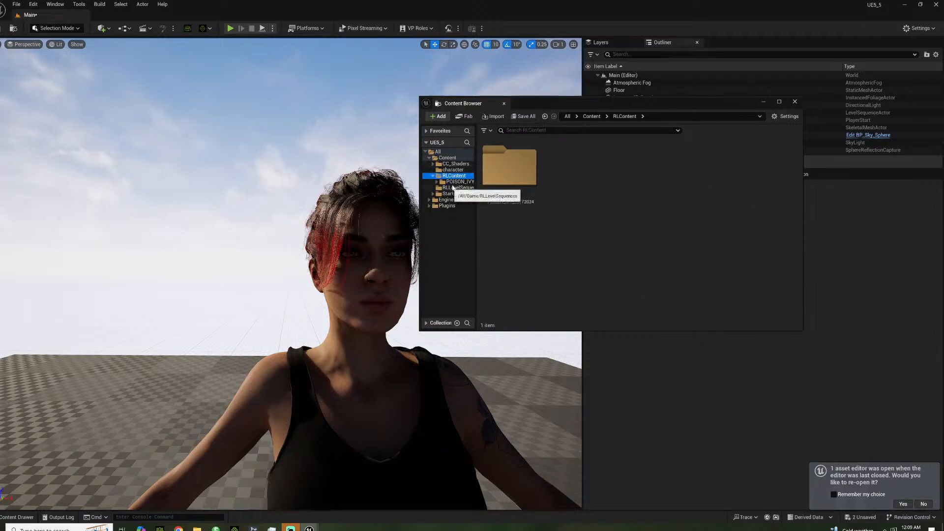
{"action": "left_click", "coordinate": [454, 182]}
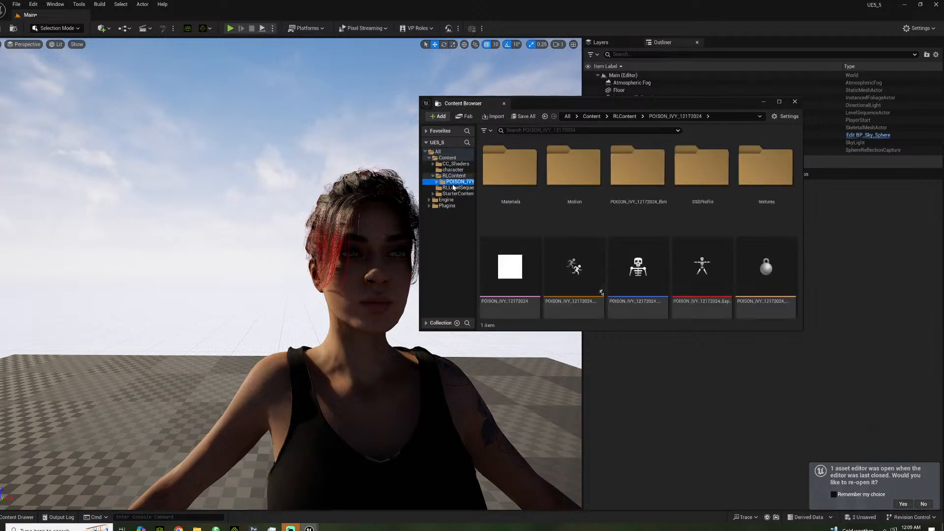
{"action": "double_click", "coordinate": [587, 183]}
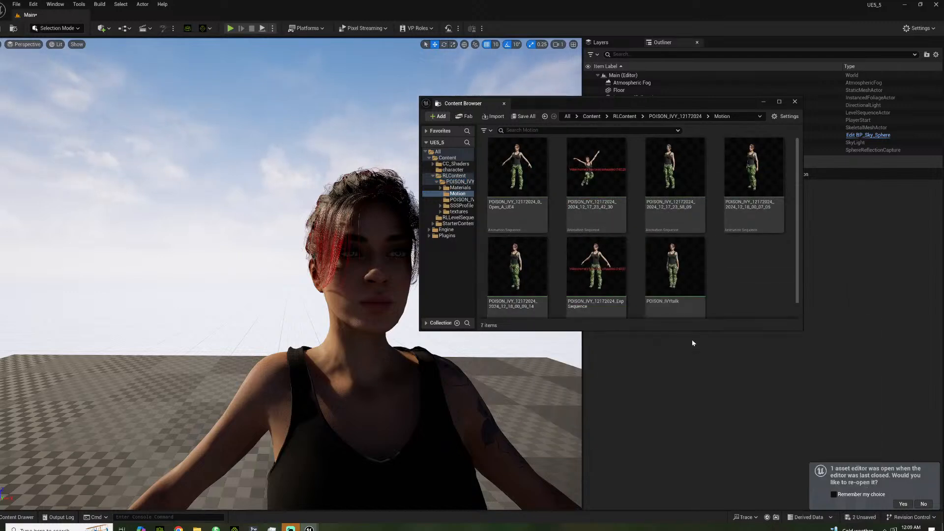
{"action": "scroll", "coordinate": [546, 262], "scroll_direction": "down", "scroll_amount": 1}
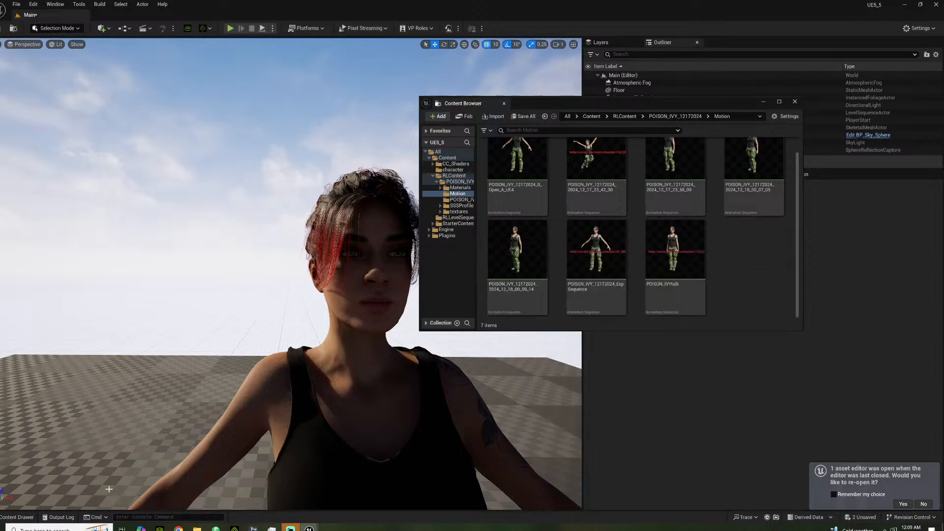
{"action": "left_click", "coordinate": [20, 517]}
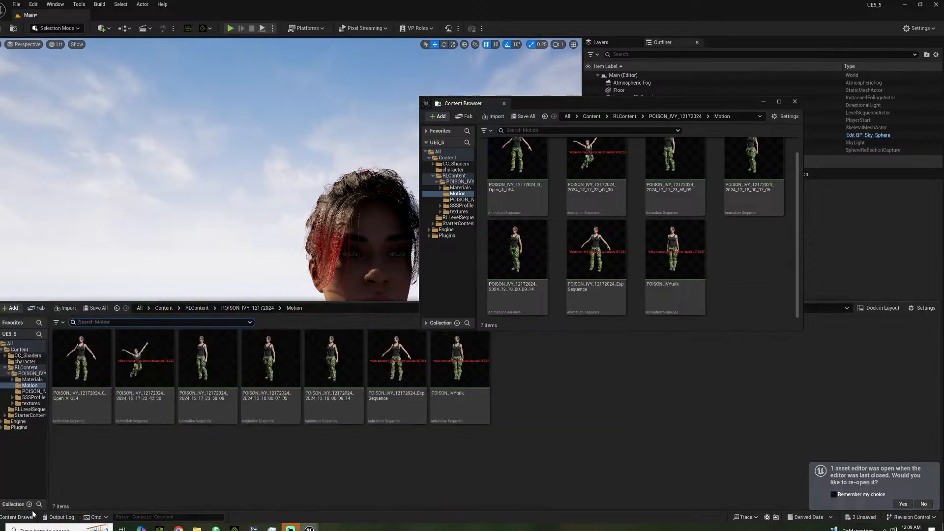
Open NewLevelSequence and replace Poison Ivy's animation clip with POISON_IVY_12172024_2024_12_18_00_09_14
{"action": "left_click", "coordinate": [145, 28]}
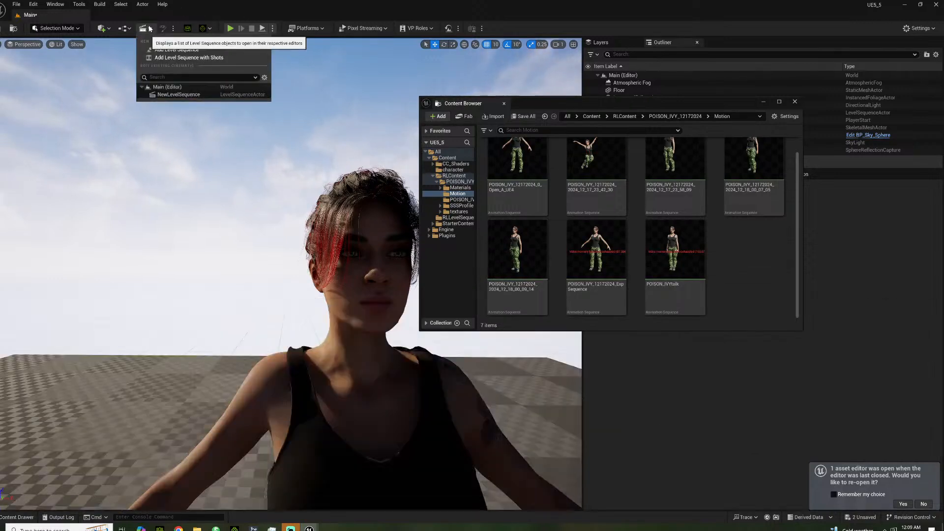
{"action": "left_click", "coordinate": [179, 94]}
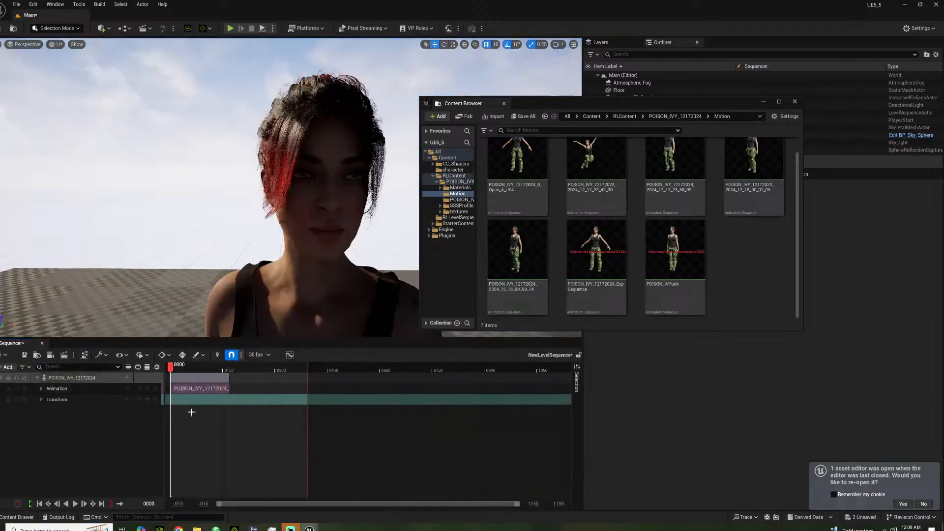
{"action": "left_click", "coordinate": [220, 387]}
{"action": "key", "text": "Delete"}
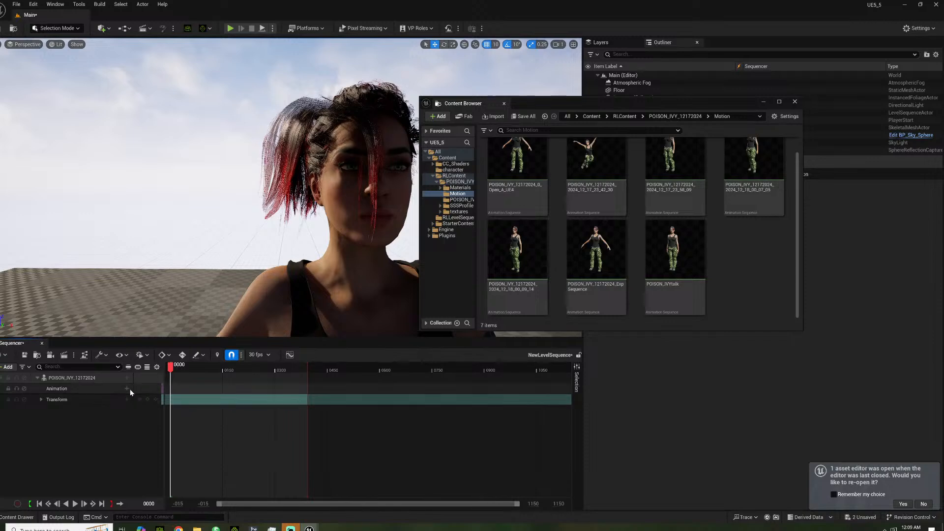
{"action": "left_click", "coordinate": [126, 390]}
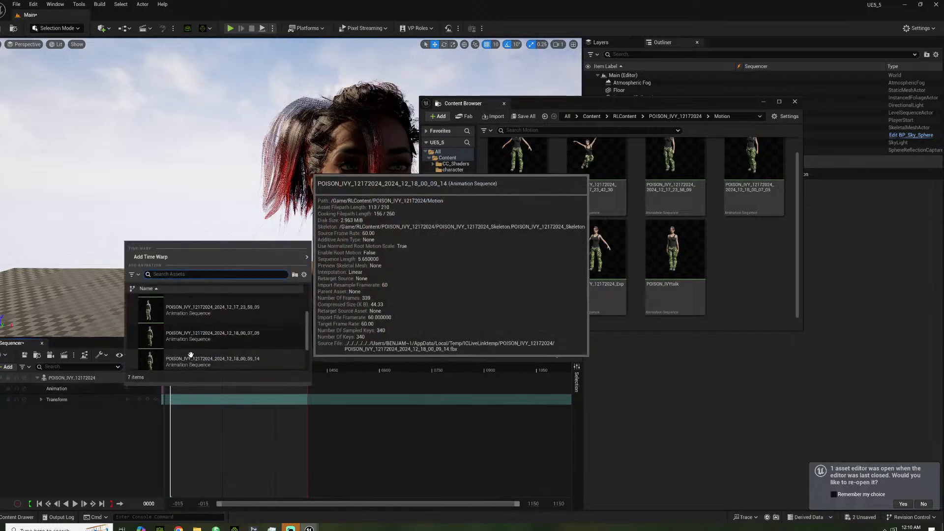
{"action": "left_click", "coordinate": [211, 354]}
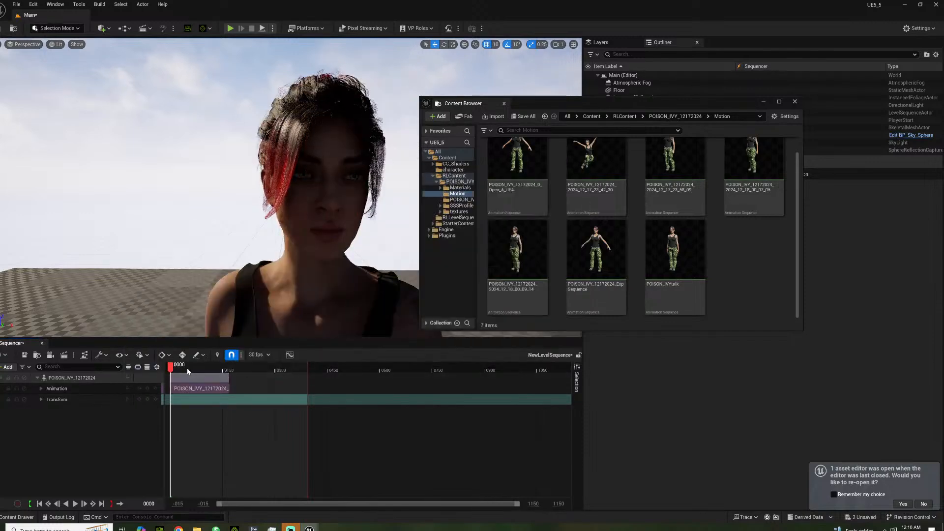
Scrub the sequence to frame 61 and check Poison Ivy's corrected eye gaze from another viewing angle
{"action": "left_click", "coordinate": [190, 368]}
{"action": "left_click_drag", "start_coordinate": [189, 367], "coordinate": [192, 368]}
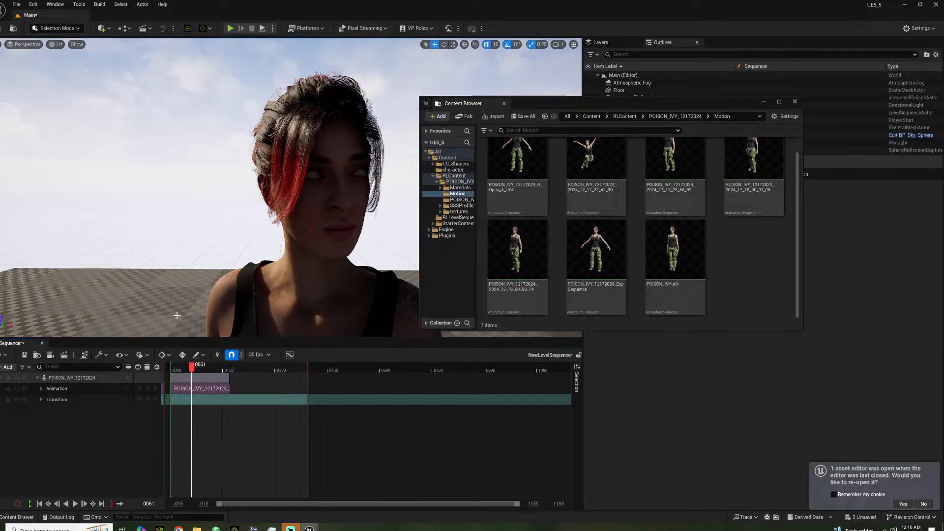
{"action": "mouse_move", "coordinate": [253, 202]}
{"action": "left_mouse_down"}
{"action": "mouse_move", "coordinate": [275, 221]}
{"action": "mouse_move", "coordinate": [241, 231]}
{"action": "mouse_move", "coordinate": [238, 211]}
{"action": "left_mouse_up"}
{"action": "mouse_move", "coordinate": [238, 211]}
{"action": "right_mouse_down"}
{"action": "mouse_move", "coordinate": [275, 219]}
{"action": "mouse_move", "coordinate": [253, 201]}
{"action": "right_mouse_up"}
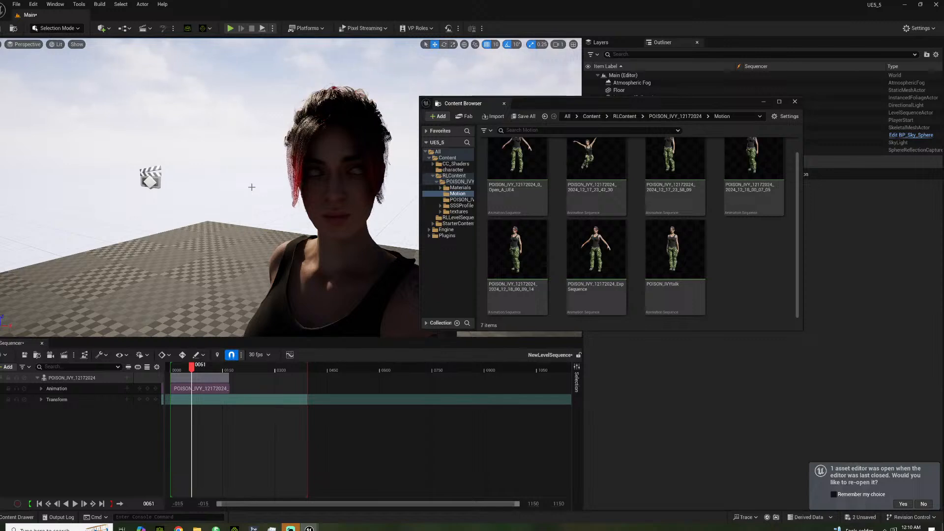
Start importing the PoisonIvy 3D object from the Ivy folder into the character folder with HQ Shader, and disable Update Skeleton Reference Pose
{"action": "left_click", "coordinate": [451, 170]}
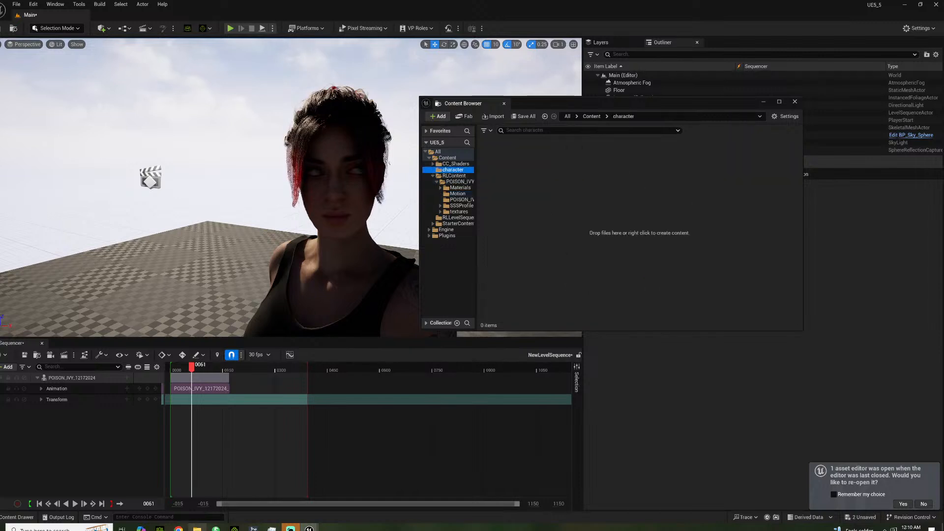
{"action": "left_click", "coordinate": [197, 528]}
{"action": "left_click_drag", "start_coordinate": [442, 109], "coordinate": [553, 290]}
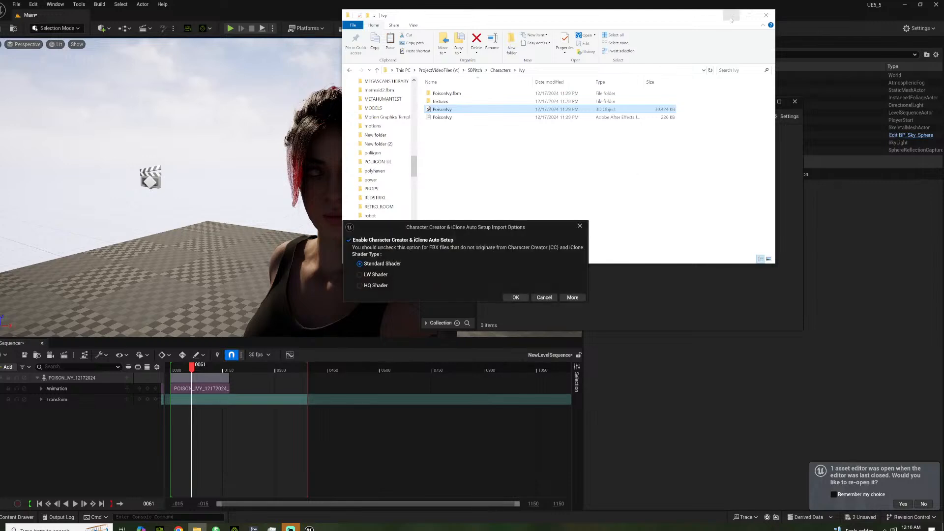
{"action": "left_click", "coordinate": [365, 285]}
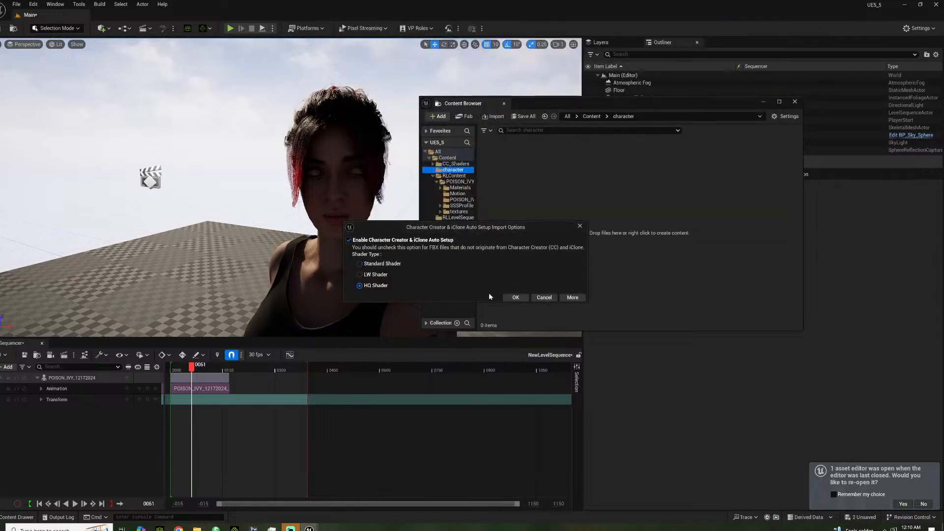
{"action": "left_click", "coordinate": [514, 298]}
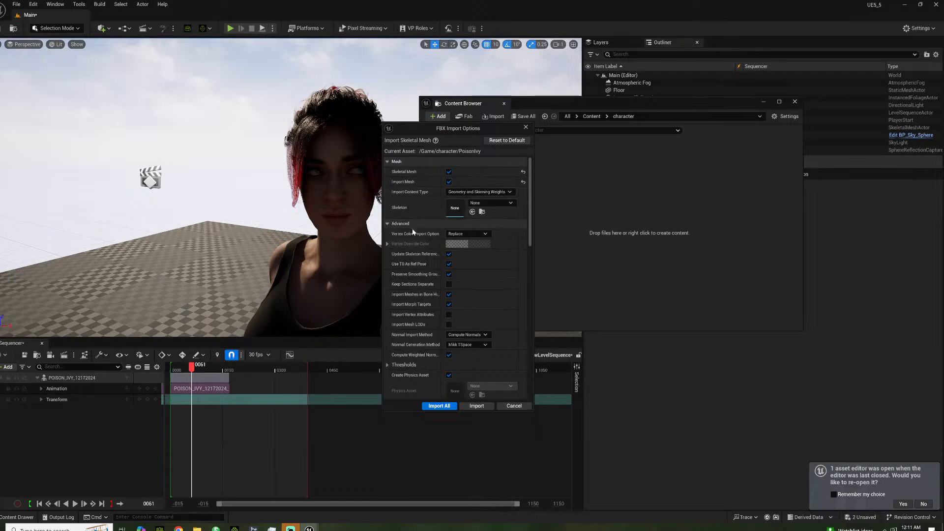
{"action": "left_click", "coordinate": [449, 254]}
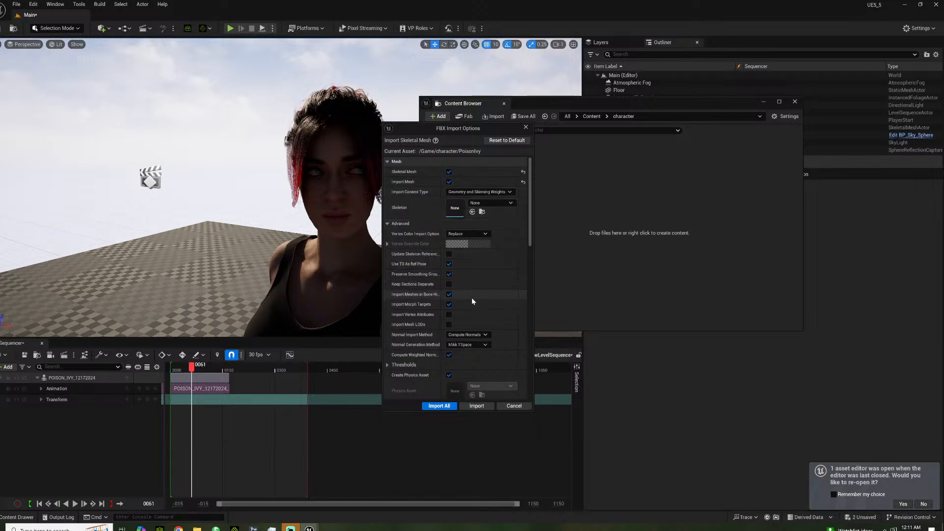
Examine the mesh, animation, transform and material settings in the FBX import options for PoisonIvy
{"action": "scroll", "coordinate": [471, 298], "scroll_direction": "down", "scroll_amount": 4}
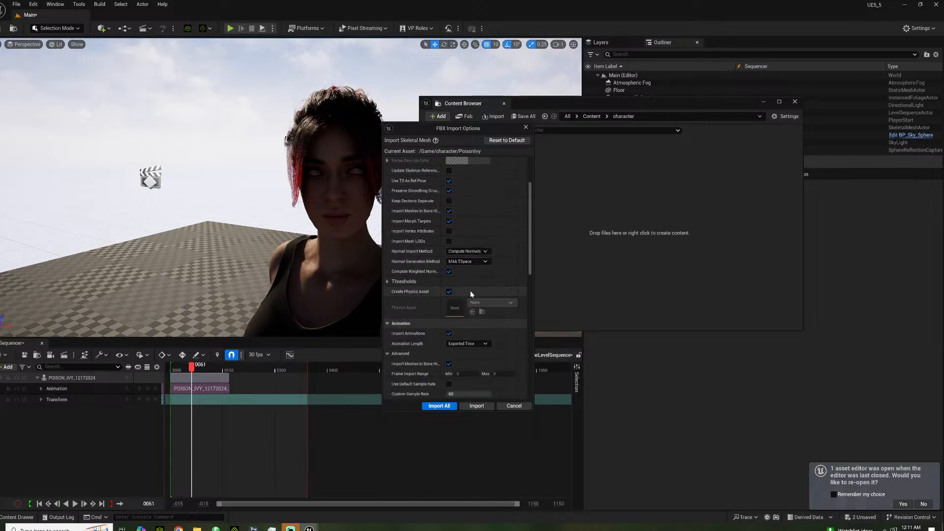
{"action": "scroll", "coordinate": [471, 293], "scroll_direction": "down", "scroll_amount": 8}
{"action": "scroll", "coordinate": [470, 294], "scroll_direction": "down", "scroll_amount": 8}
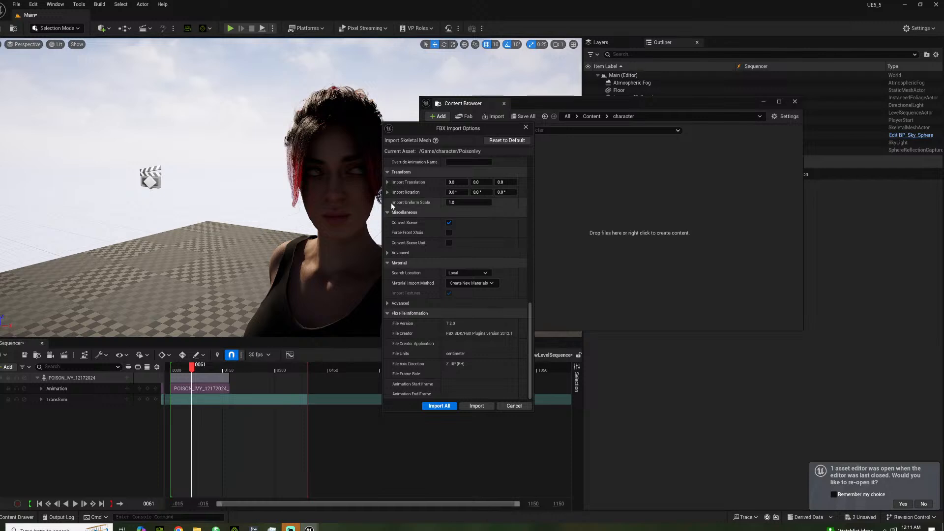
{"action": "scroll", "coordinate": [403, 237], "scroll_direction": "up", "scroll_amount": 15}
{"action": "scroll", "coordinate": [402, 241], "scroll_direction": "up", "scroll_amount": 3}
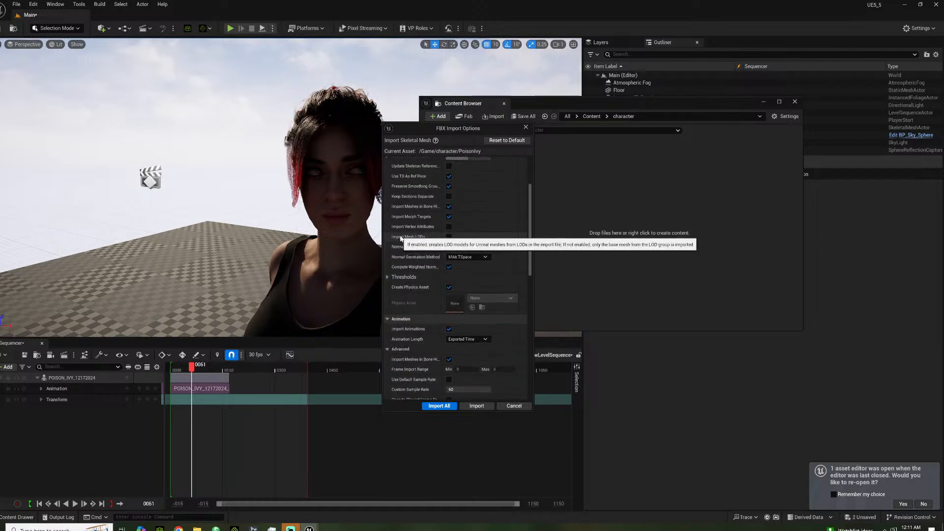
{"action": "scroll", "coordinate": [401, 239], "scroll_direction": "up", "scroll_amount": 1}
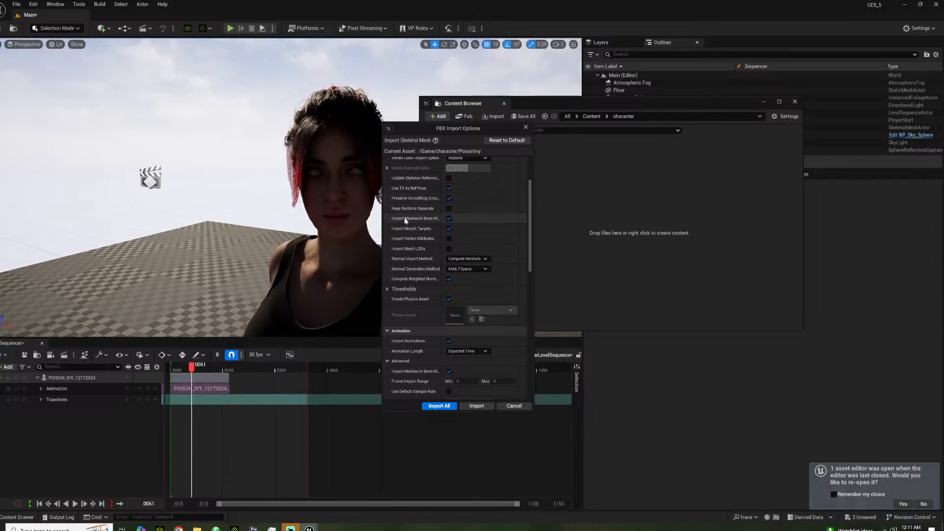
{"action": "scroll", "coordinate": [400, 196], "scroll_direction": "up", "scroll_amount": 3}
{"action": "scroll", "coordinate": [388, 192], "scroll_direction": "up", "scroll_amount": 3}
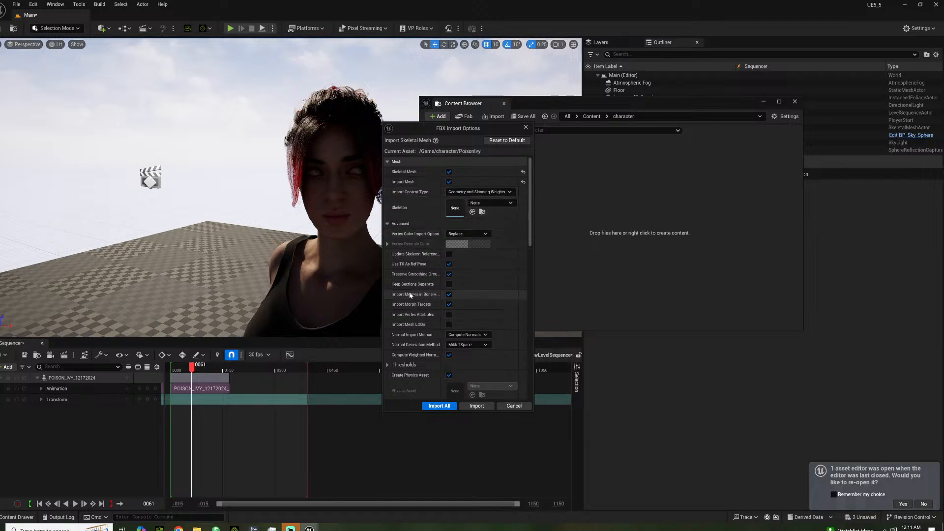
Expand the Advanced settings under Miscellaneous and Material in the FBX import options, and review the whole option list again
{"action": "scroll", "coordinate": [388, 308], "scroll_direction": "down", "scroll_amount": 3}
{"action": "left_click", "coordinate": [388, 305]}
{"action": "left_click", "coordinate": [387, 306]}
{"action": "scroll", "coordinate": [402, 285], "scroll_direction": "down", "scroll_amount": 3}
{"action": "scroll", "coordinate": [403, 283], "scroll_direction": "down", "scroll_amount": 4}
{"action": "scroll", "coordinate": [403, 287], "scroll_direction": "down", "scroll_amount": 5}
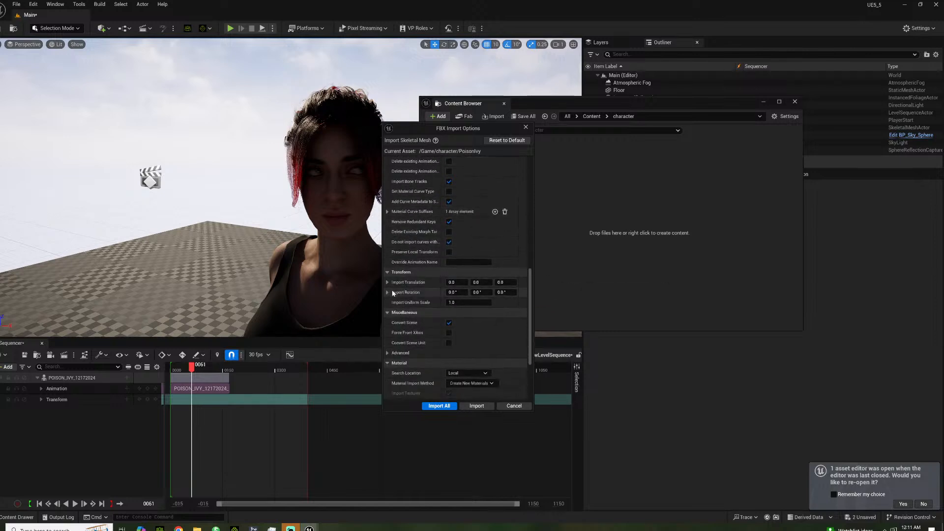
{"action": "scroll", "coordinate": [393, 291], "scroll_direction": "down", "scroll_amount": 2}
{"action": "left_click", "coordinate": [387, 317]}
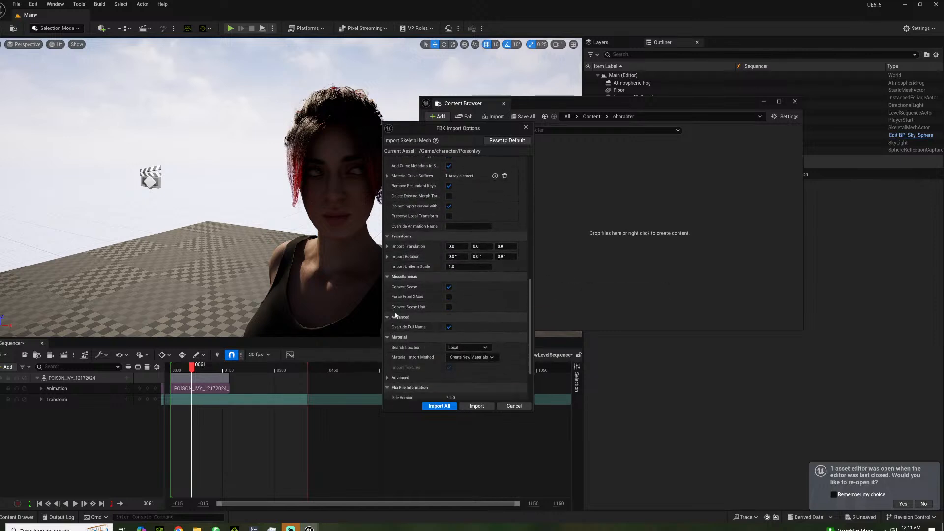
{"action": "scroll", "coordinate": [410, 295], "scroll_direction": "down", "scroll_amount": 2}
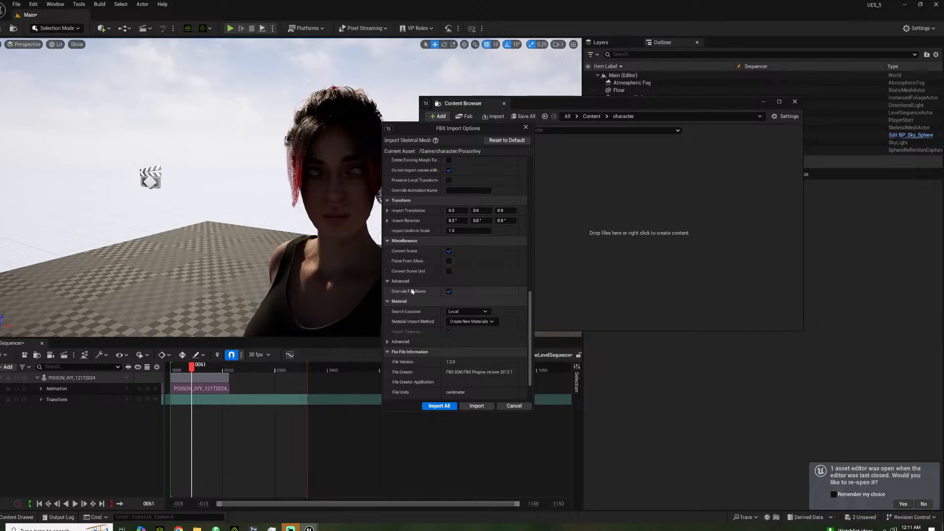
{"action": "scroll", "coordinate": [408, 295], "scroll_direction": "down", "scroll_amount": 1}
{"action": "left_click", "coordinate": [392, 319]}
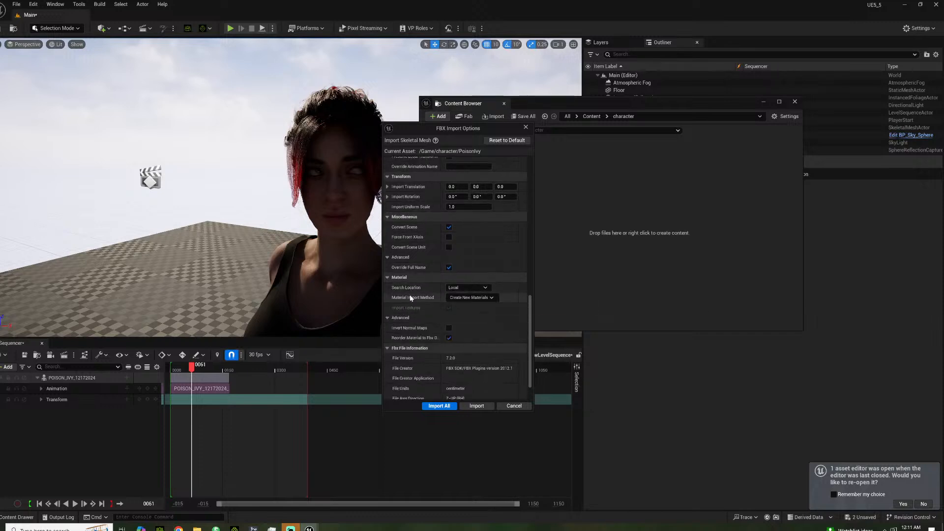
{"action": "scroll", "coordinate": [409, 298], "scroll_direction": "down", "scroll_amount": 2}
{"action": "scroll", "coordinate": [413, 296], "scroll_direction": "up", "scroll_amount": 10}
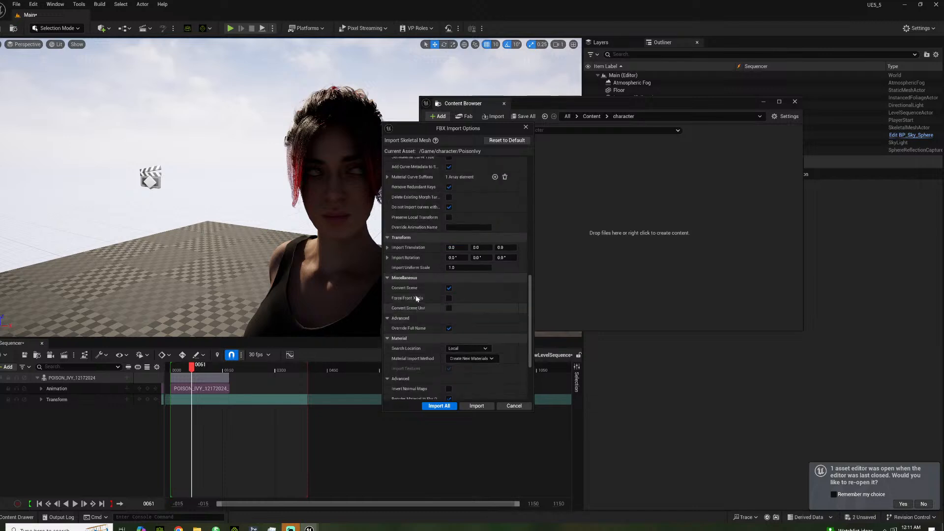
{"action": "scroll", "coordinate": [417, 295], "scroll_direction": "up", "scroll_amount": 8}
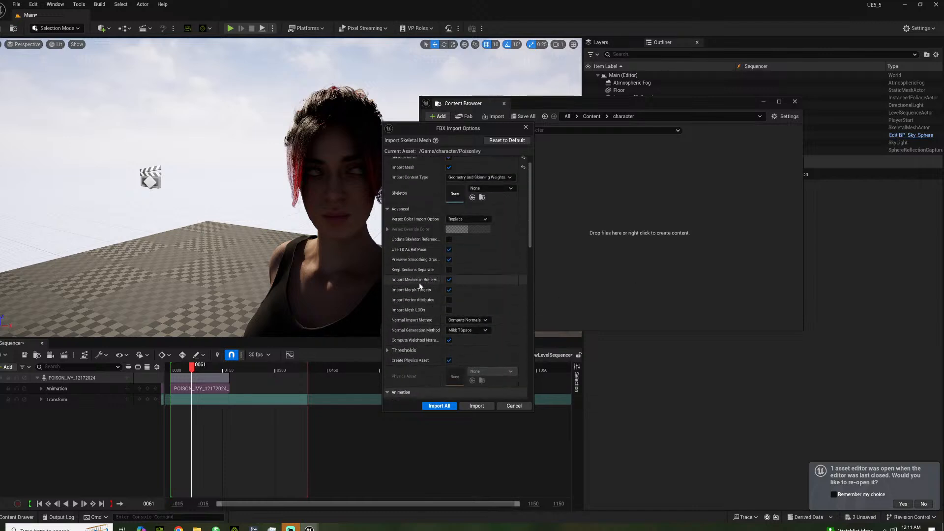
{"action": "scroll", "coordinate": [418, 277], "scroll_direction": "up", "scroll_amount": 1}
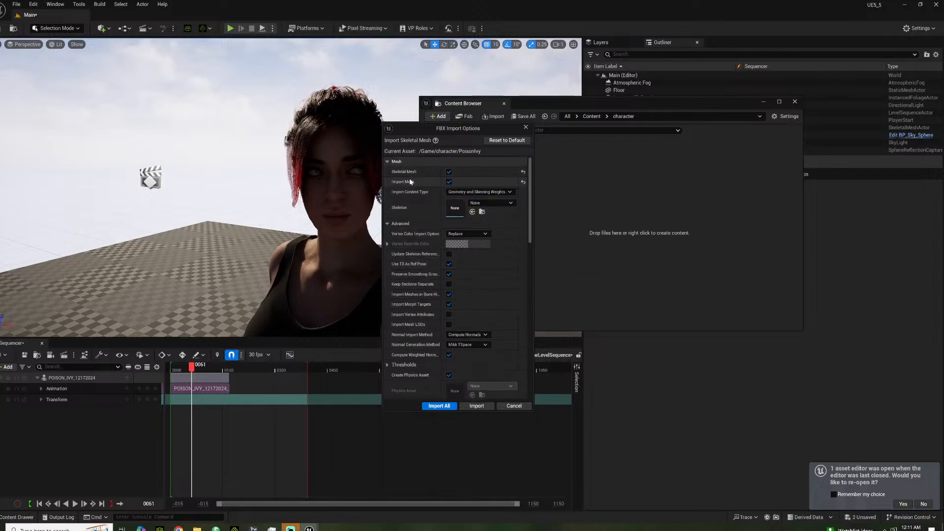
Check the Import Content Type choices, cancel the PoisonIvy FBX import and dismiss the message log
{"action": "left_click", "coordinate": [476, 192]}
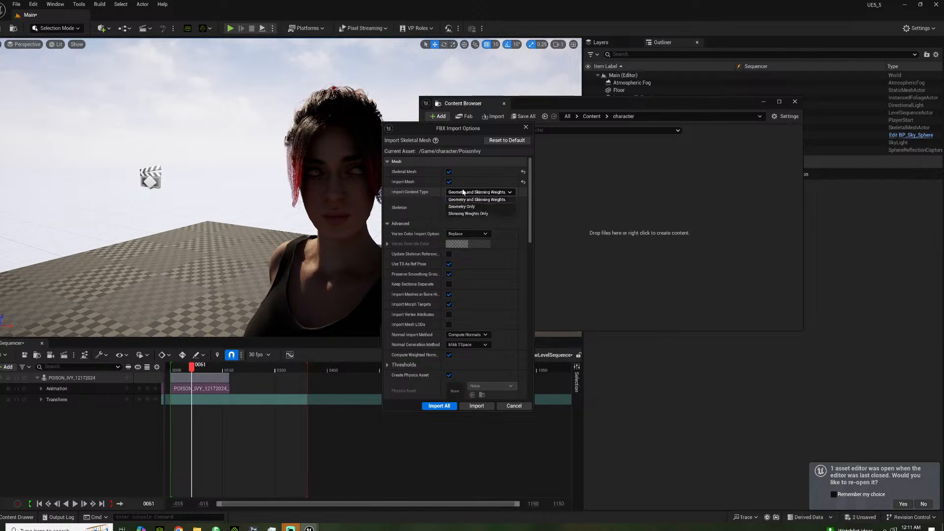
{"action": "left_click", "coordinate": [403, 192]}
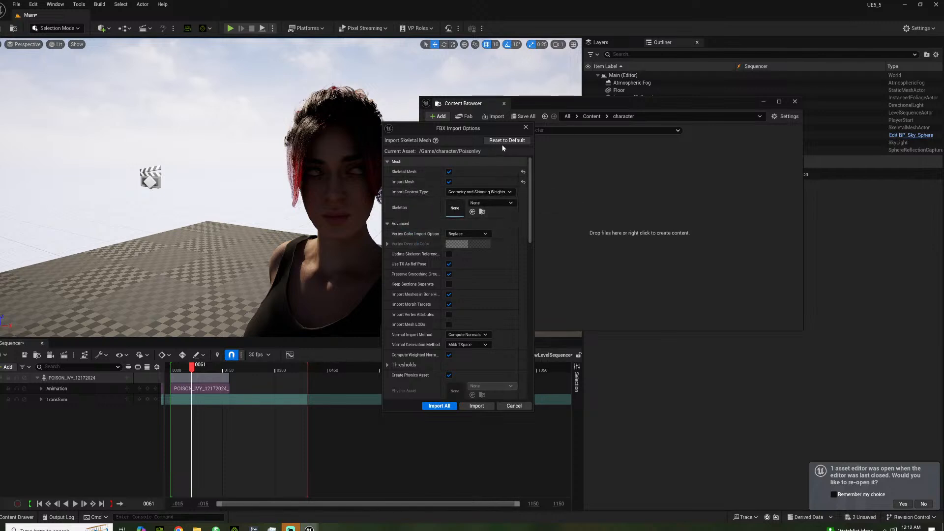
{"action": "left_click", "coordinate": [527, 127]}
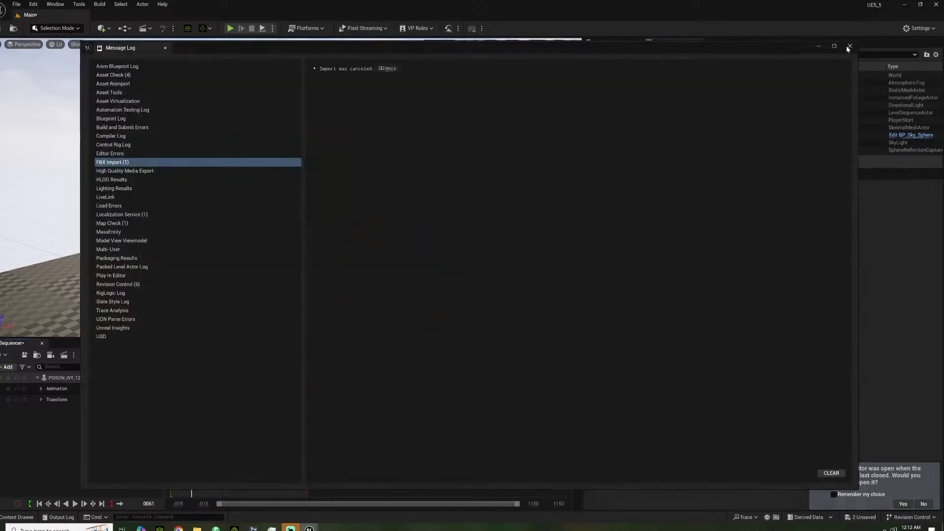
{"action": "left_click", "coordinate": [850, 46]}
Scrub the sequence to frame 78, and close the UE5_5 project without saving Main and NewLevelSequence
{"action": "left_click", "coordinate": [179, 369]}
{"action": "left_click_drag", "start_coordinate": [179, 370], "coordinate": [198, 370]}
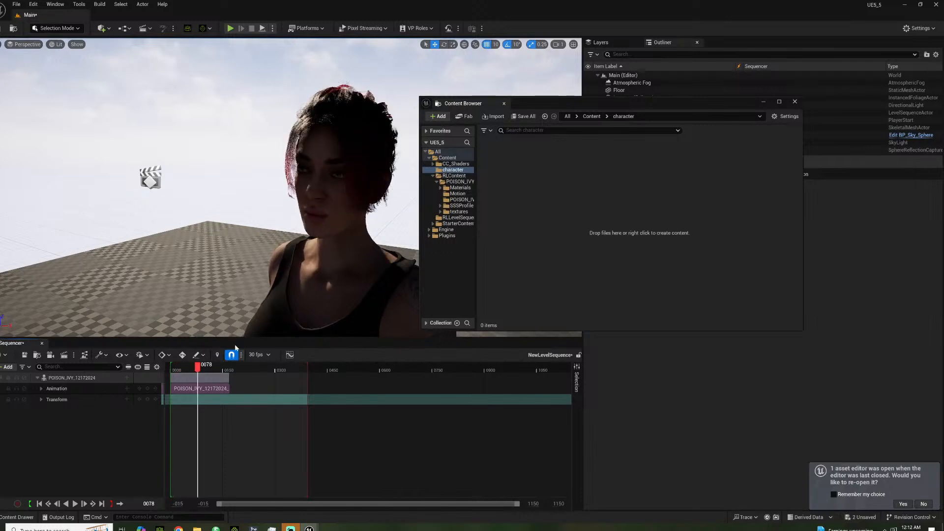
{"action": "left_click", "coordinate": [936, 4]}
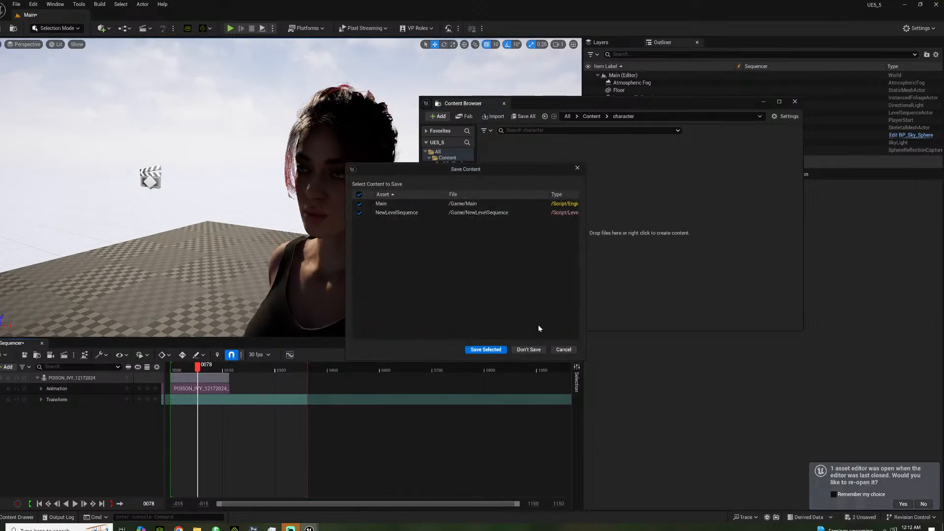
{"action": "left_click", "coordinate": [529, 350]}
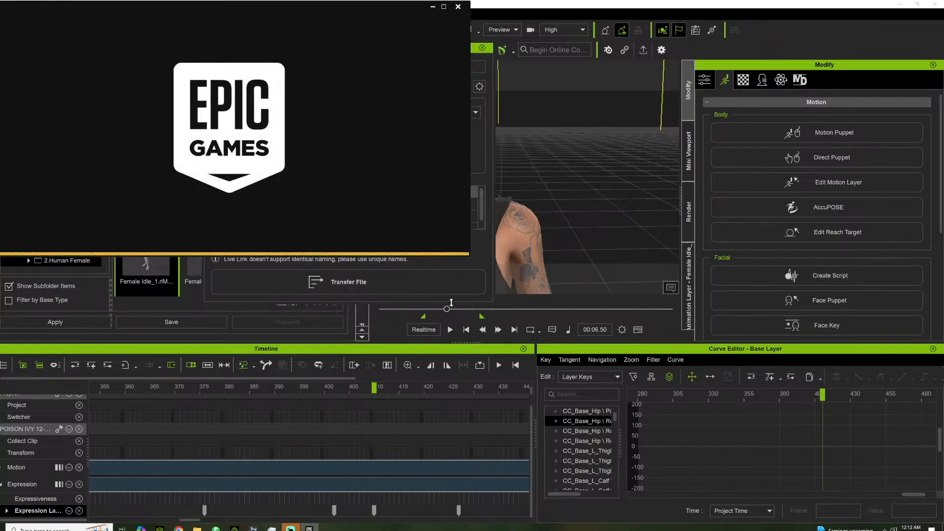
Find the SBPitch project in the Epic Games launcher library and open its Content folder on disk
{"action": "left_click", "coordinate": [193, 22]}
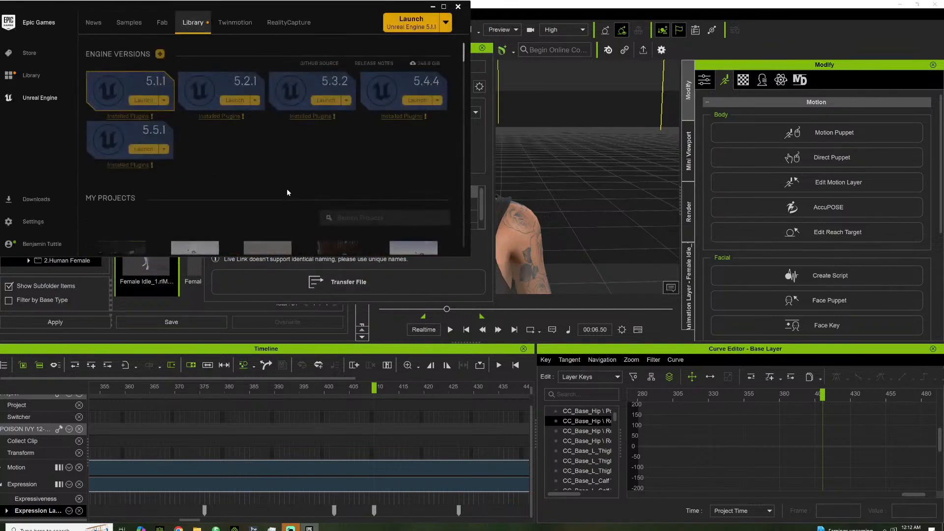
{"action": "scroll", "coordinate": [286, 190], "scroll_direction": "down", "scroll_amount": 5}
{"action": "left_click_drag", "start_coordinate": [463, 58], "coordinate": [464, 70]}
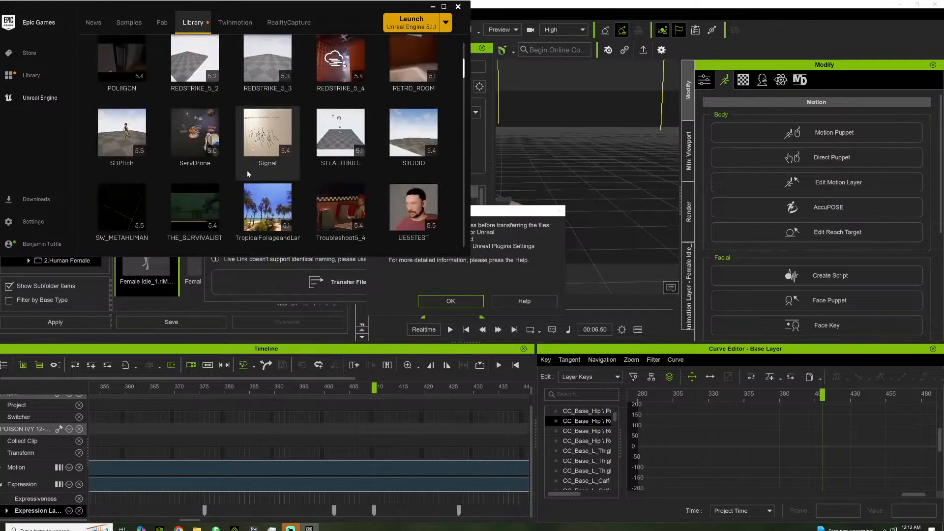
{"action": "right_click", "coordinate": [131, 143]}
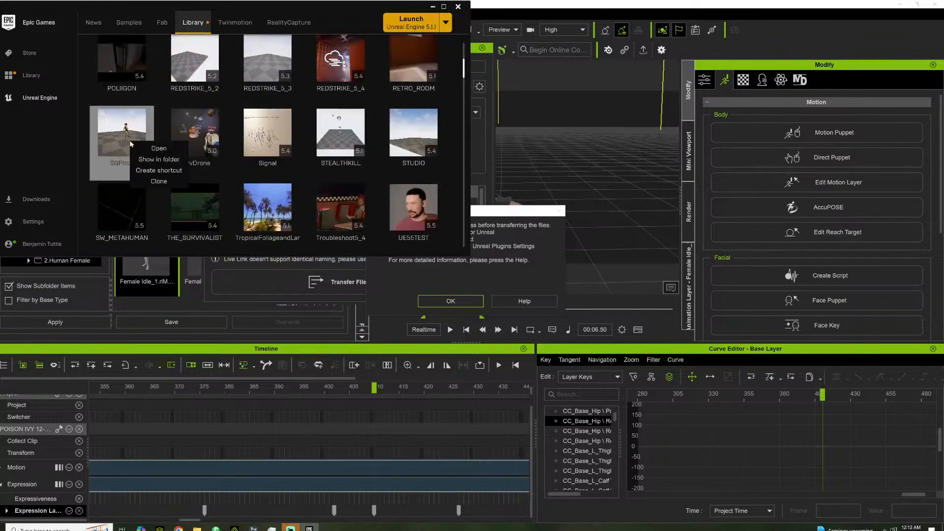
{"action": "left_click", "coordinate": [158, 160]}
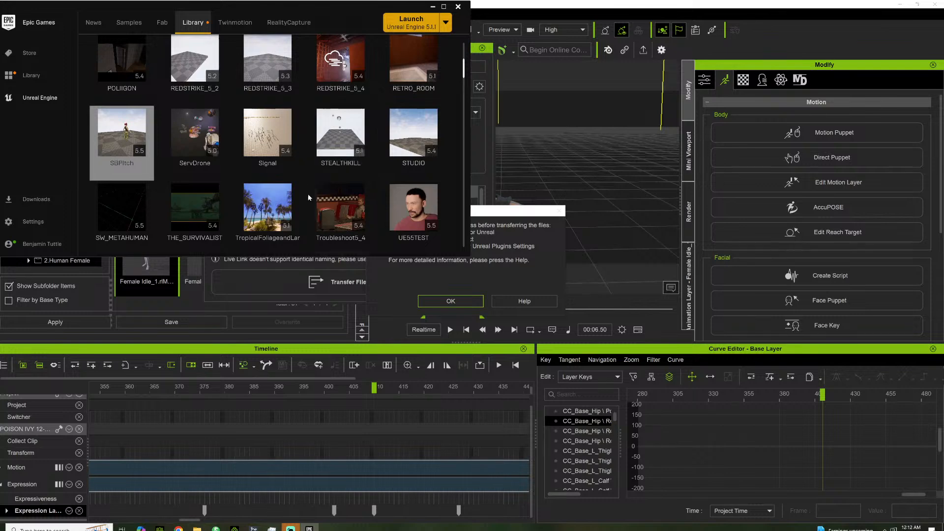
{"action": "double_click", "coordinate": [453, 111]}
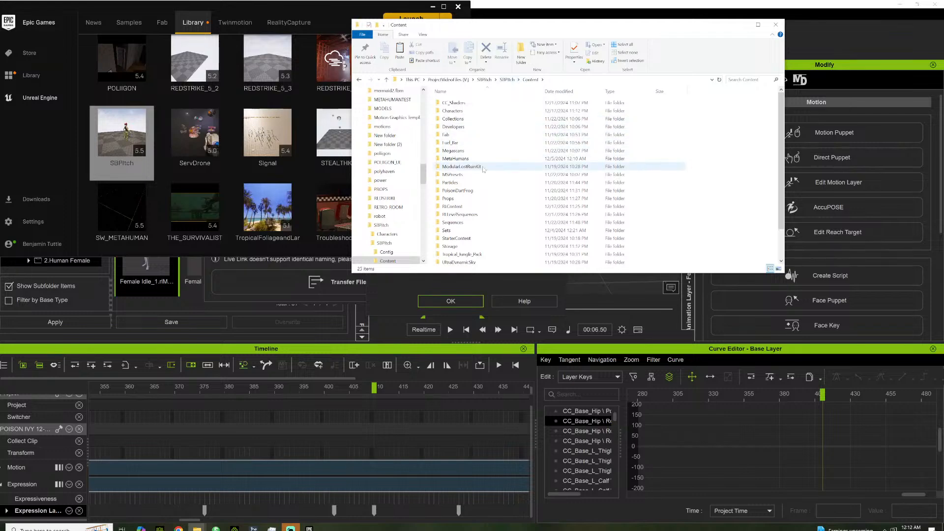
Delete the RLContent, RLLevelSequences and Characters folders from SBPitch's Content folder, and close the file window
{"action": "scroll", "coordinate": [475, 186], "scroll_direction": "down", "scroll_amount": 2}
{"action": "left_click", "coordinate": [457, 172]}
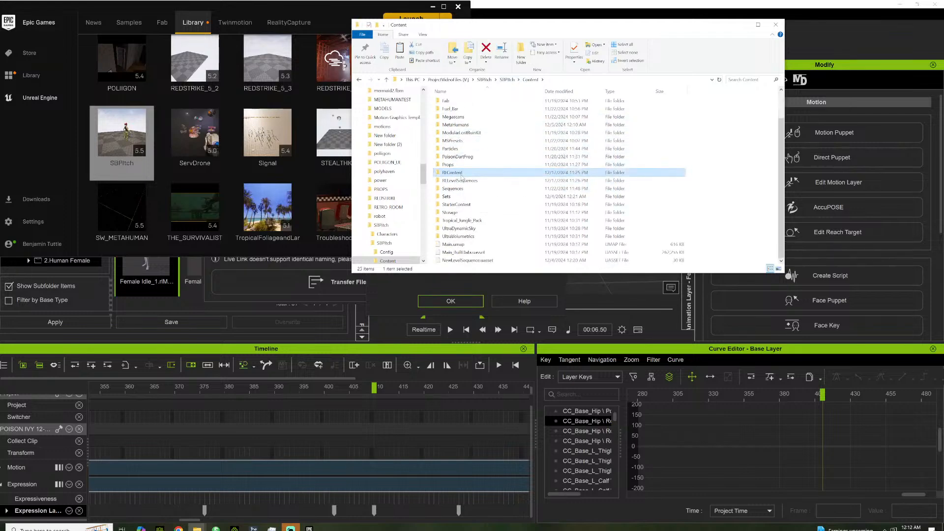
{"action": "key", "text": "Delete"}
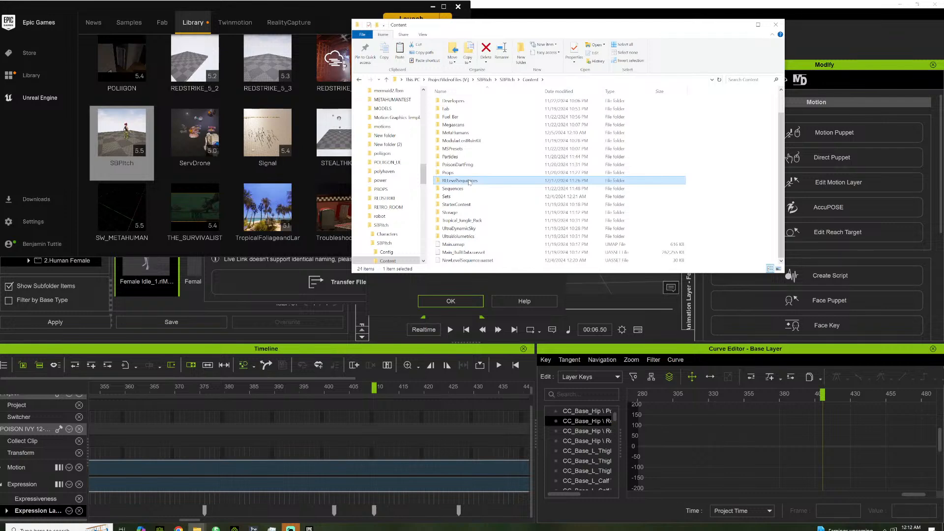
{"action": "key", "text": "Delete"}
{"action": "scroll", "coordinate": [462, 148], "scroll_direction": "up", "scroll_amount": 1}
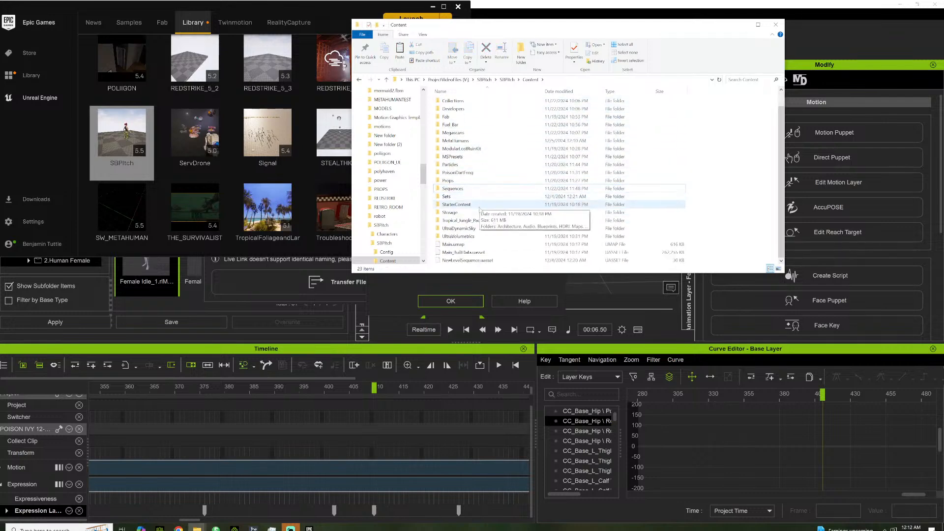
{"action": "left_click", "coordinate": [457, 111]}
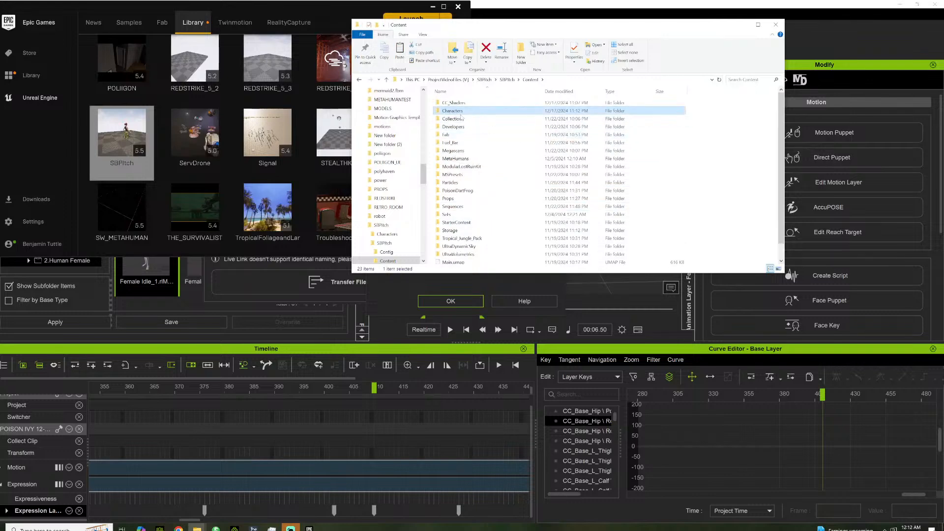
{"action": "key", "text": "Delete"}
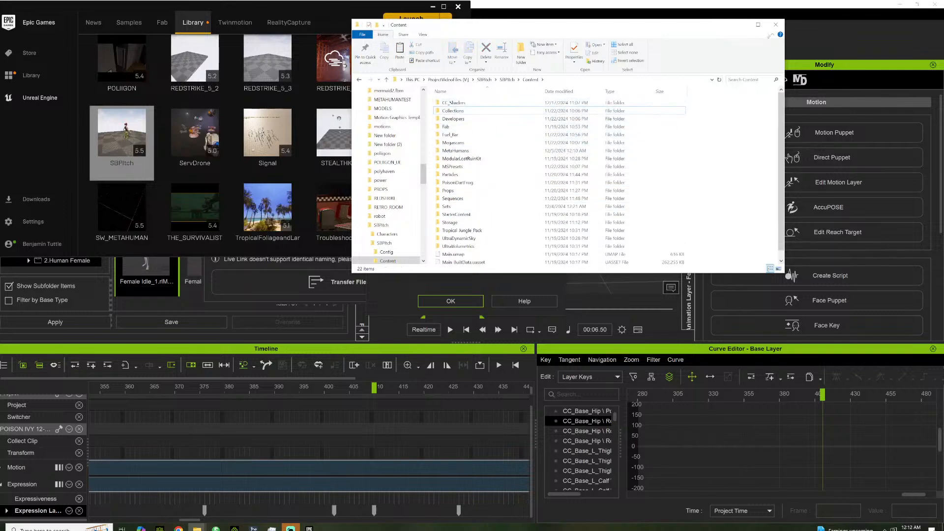
{"action": "left_click", "coordinate": [776, 24]}
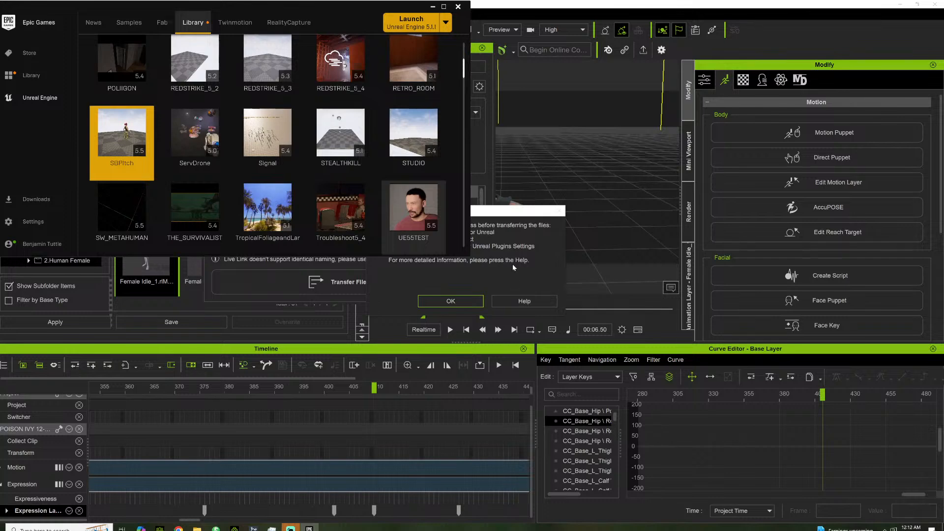
Dismiss iClone's Live Link message and open the SBPitch project from the Epic Games launcher library
{"action": "left_click", "coordinate": [492, 295]}
{"action": "left_click", "coordinate": [471, 302]}
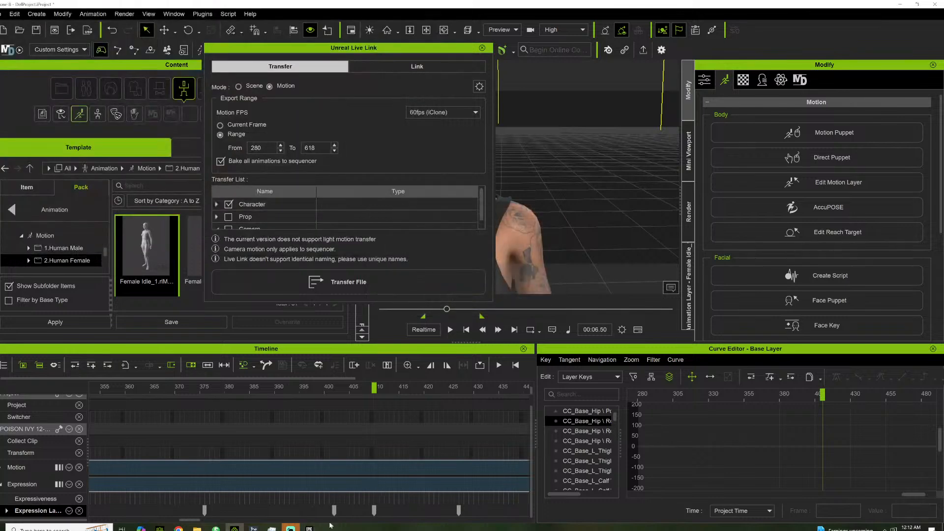
{"action": "left_click", "coordinate": [309, 528]}
{"action": "scroll", "coordinate": [268, 212], "scroll_direction": "down", "scroll_amount": 1}
{"action": "scroll", "coordinate": [206, 197], "scroll_direction": "up", "scroll_amount": 1}
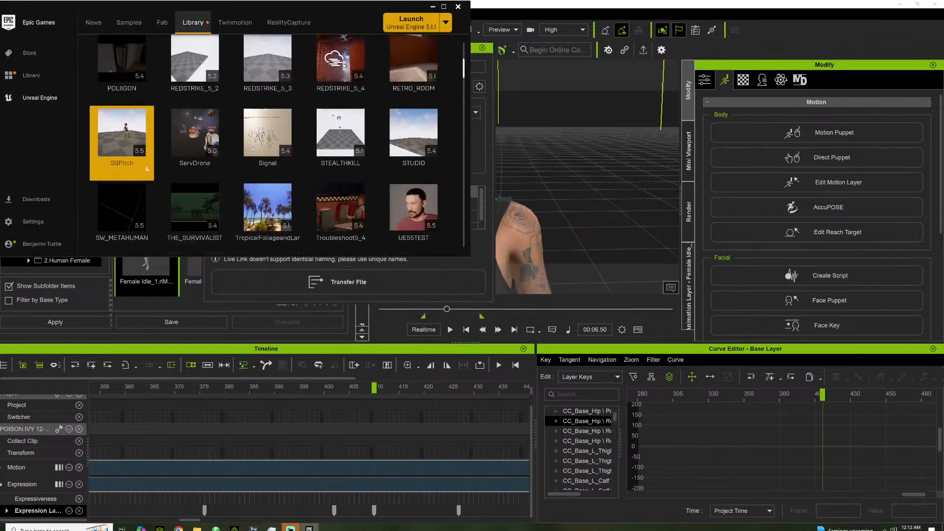
{"action": "double_click", "coordinate": [126, 129]}
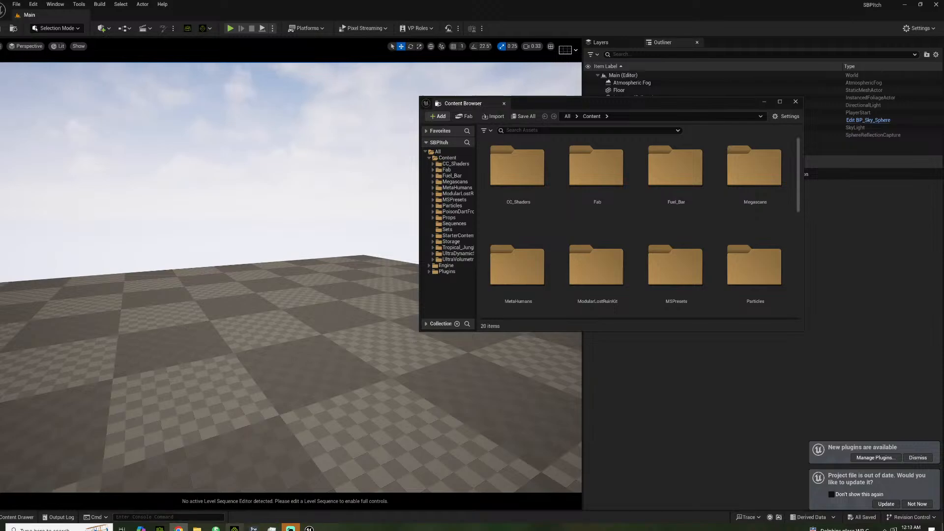
Switch to iClone and try to transfer the character's motion for frames 280 to 618 to the SBPitch project
{"action": "left_click", "coordinate": [234, 529]}
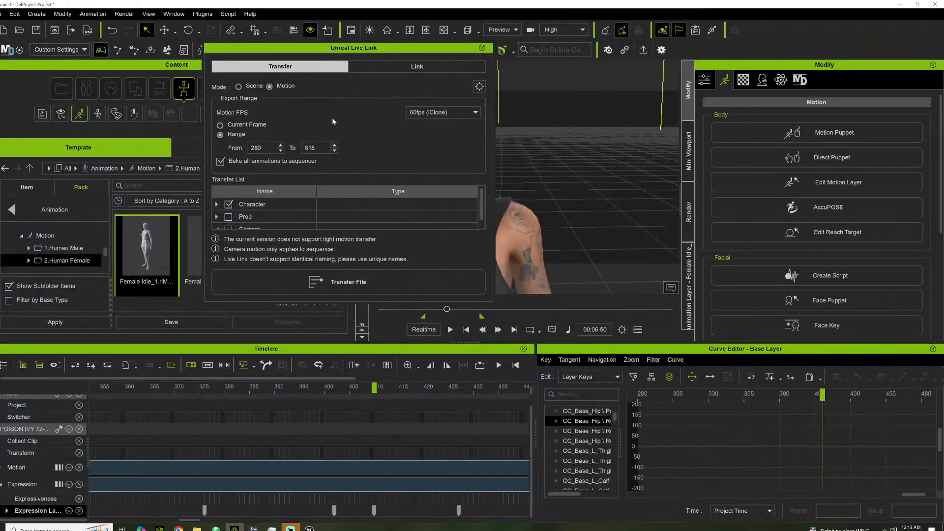
{"action": "left_click", "coordinate": [334, 281]}
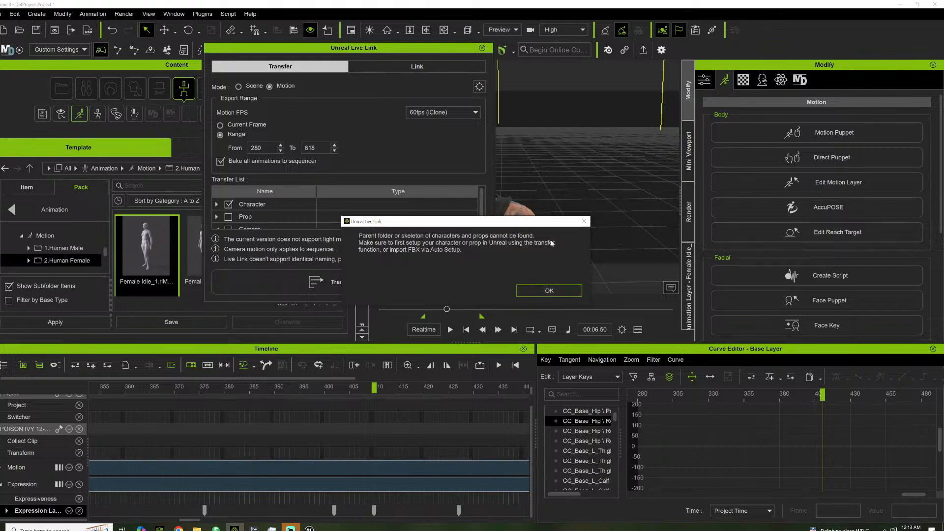
{"action": "left_click", "coordinate": [584, 222]}
Set the Live Link transfer mode to Scene with motion included, check the transfer file settings, and transfer the character for frames 280 to 618
{"action": "left_click", "coordinate": [250, 87]}
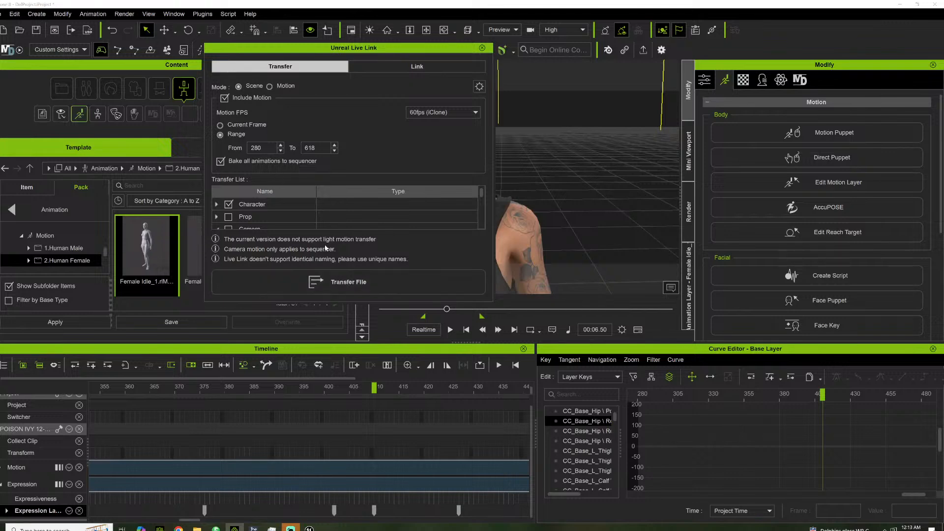
{"action": "scroll", "coordinate": [303, 206], "scroll_direction": "down", "scroll_amount": 1}
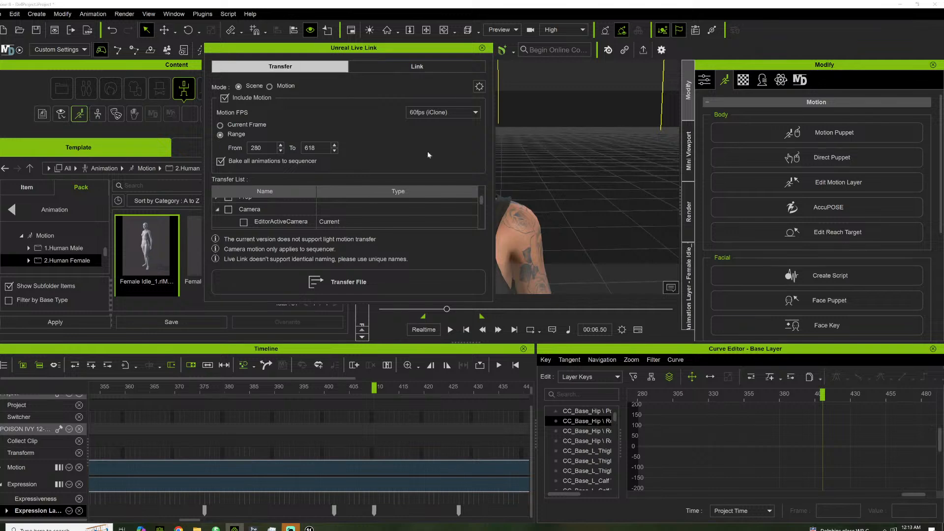
{"action": "left_click", "coordinate": [479, 87]}
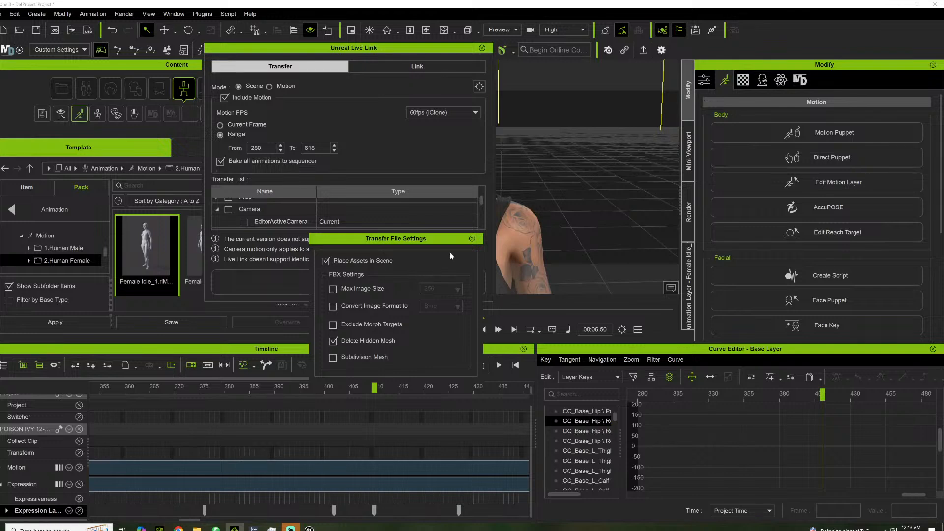
{"action": "left_click", "coordinate": [472, 239]}
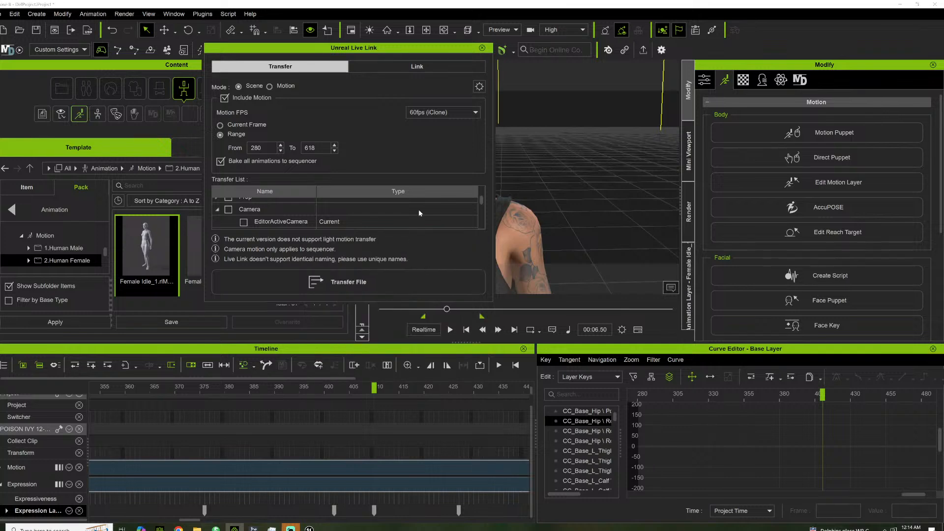
{"action": "left_click", "coordinate": [361, 281]}
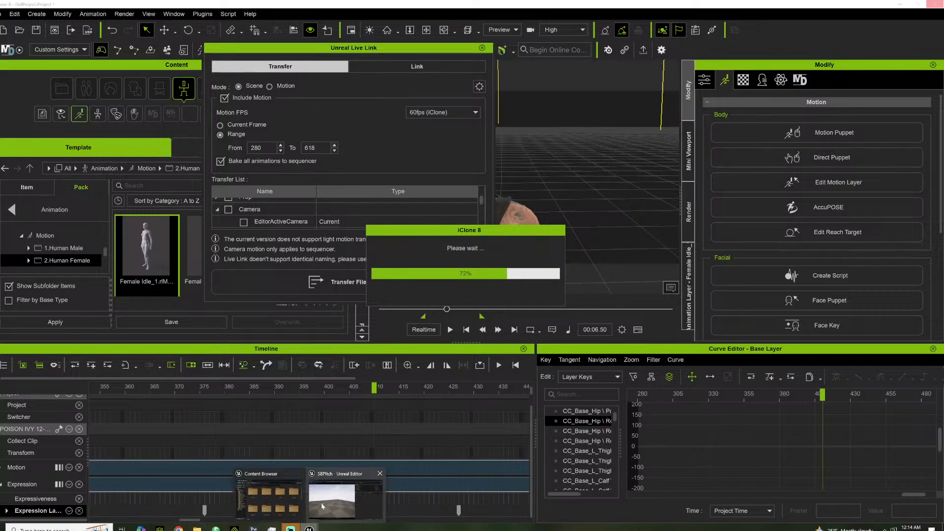
Switch to the SBPitch Unreal editor, move the floating content browser aside and open the Sets folder
{"action": "left_click", "coordinate": [347, 494]}
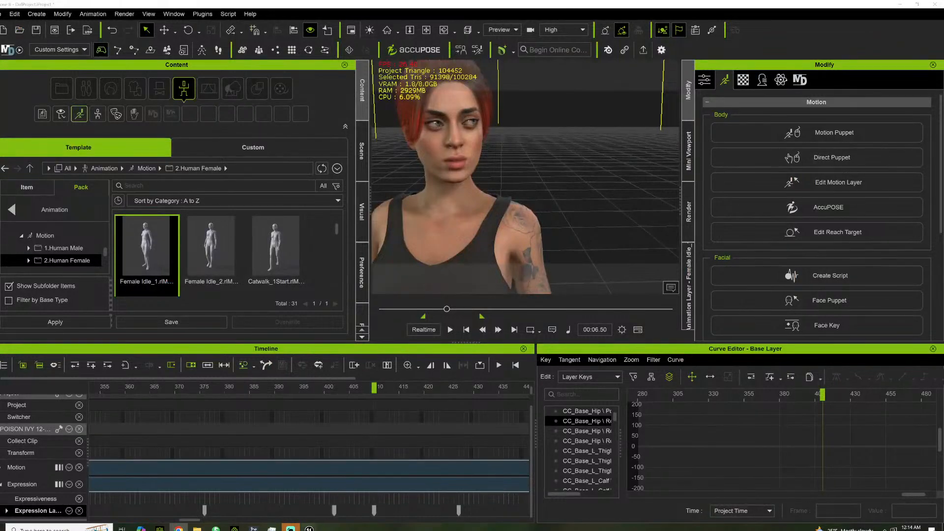
{"action": "mouse_move", "coordinate": [308, 529]}
{"action": "left_click", "coordinate": [370, 493]}
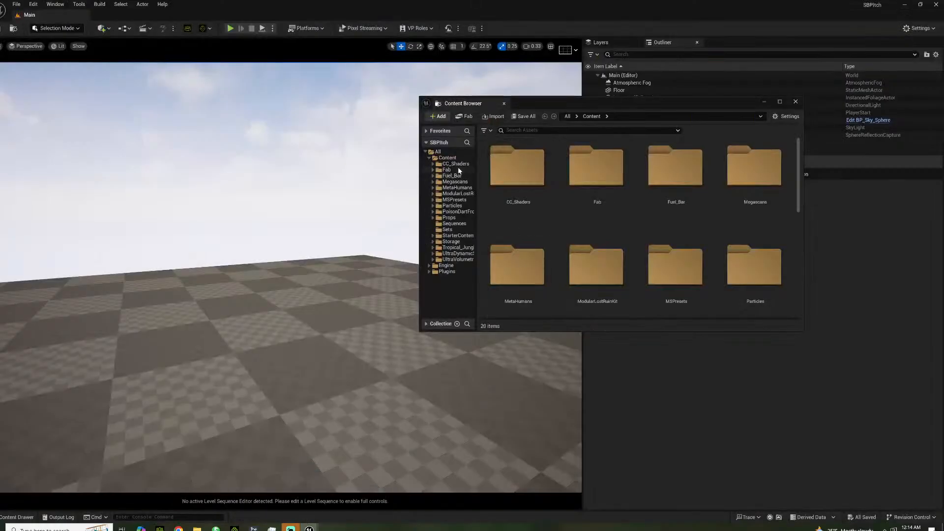
{"action": "left_click_drag", "start_coordinate": [603, 106], "coordinate": [416, 107]}
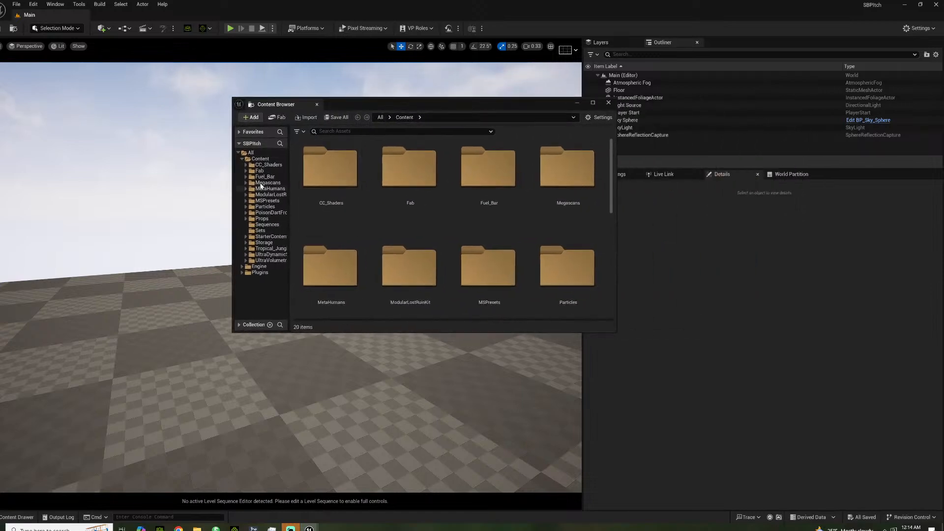
{"action": "left_click", "coordinate": [261, 232]}
Return to iClone and review the character, prop, camera and light entries in the Live Link transfer list
{"action": "left_click", "coordinate": [234, 528]}
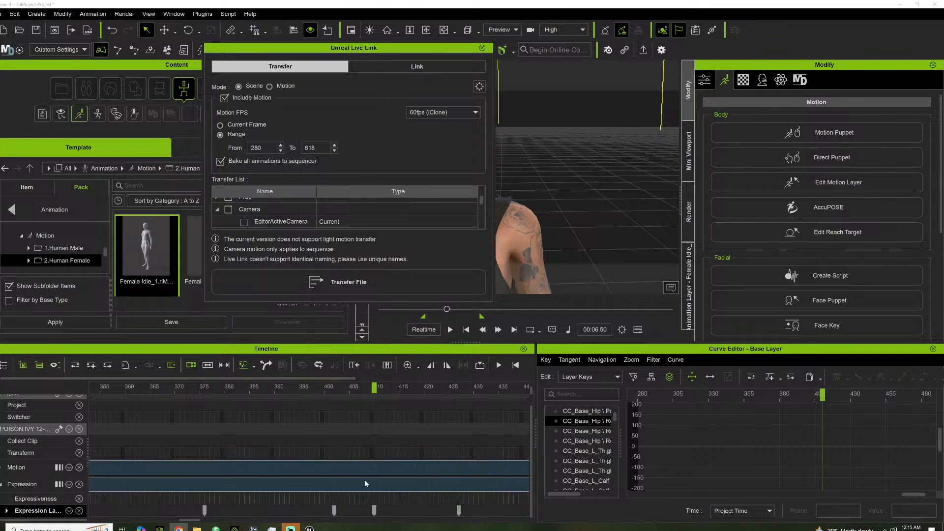
{"action": "scroll", "coordinate": [364, 222], "scroll_direction": "up", "scroll_amount": 2}
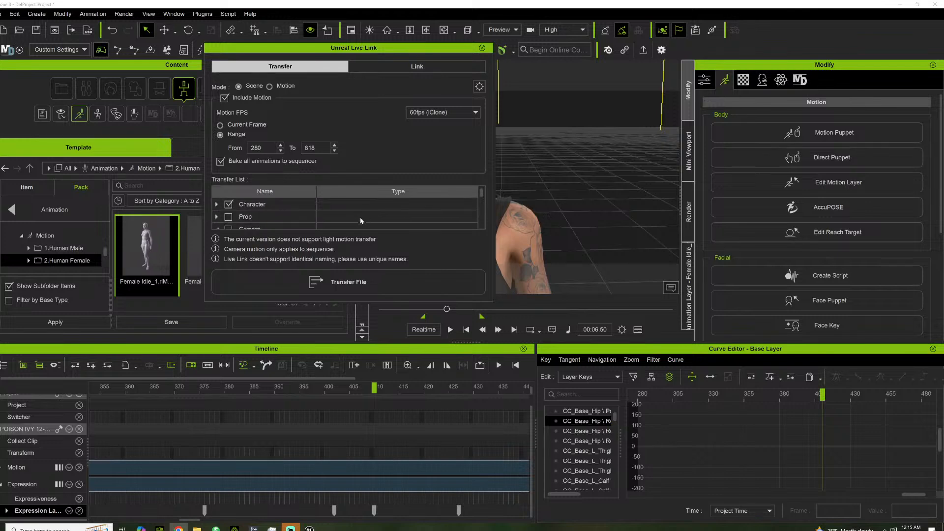
{"action": "scroll", "coordinate": [314, 211], "scroll_direction": "down", "scroll_amount": 6}
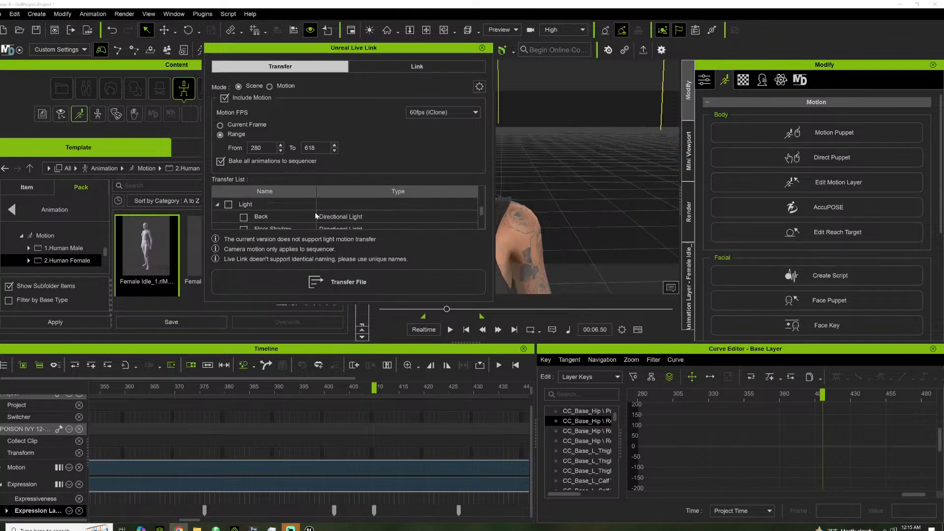
{"action": "scroll", "coordinate": [314, 211], "scroll_direction": "up", "scroll_amount": 6}
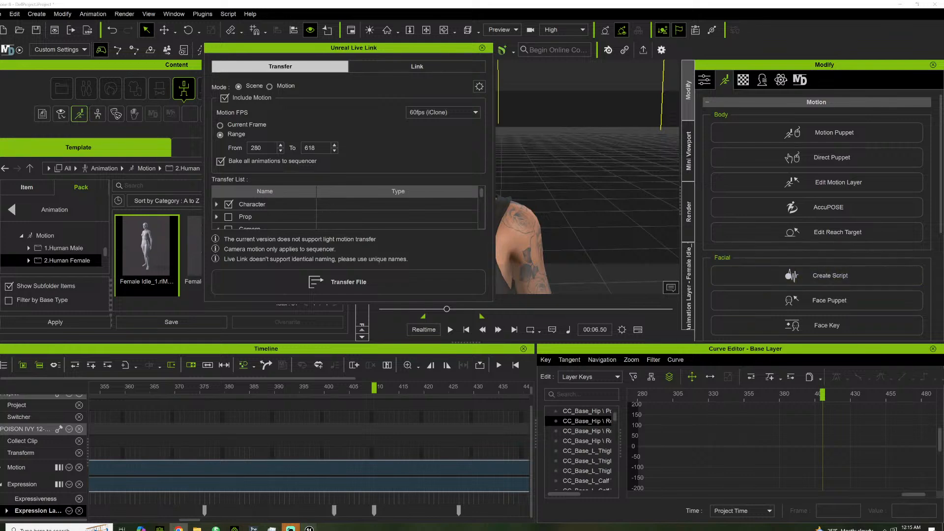
Switch to the SBPitch editor, minimise the floating content browser and open the Motion folder of POISON_IVY_12172024 inside RLContent
{"action": "mouse_move", "coordinate": [309, 527]}
{"action": "left_click", "coordinate": [343, 499]}
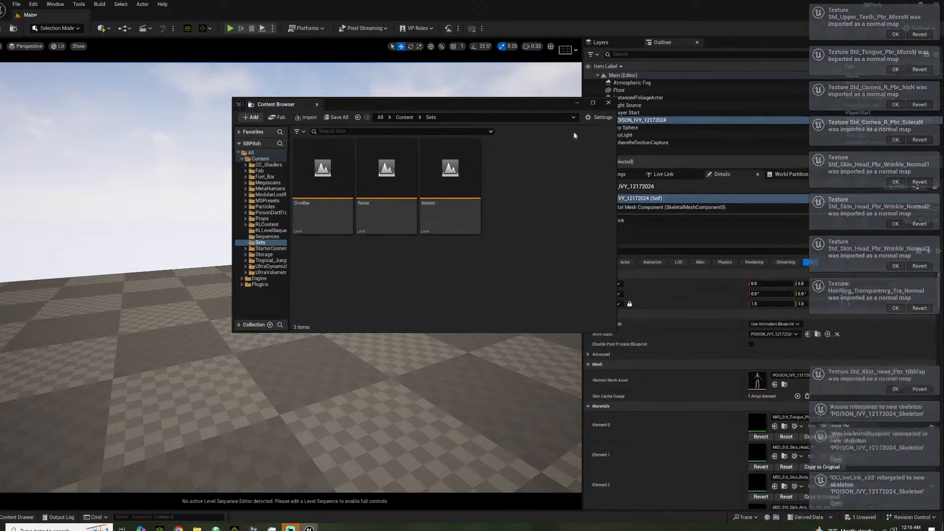
{"action": "left_click", "coordinate": [576, 103]}
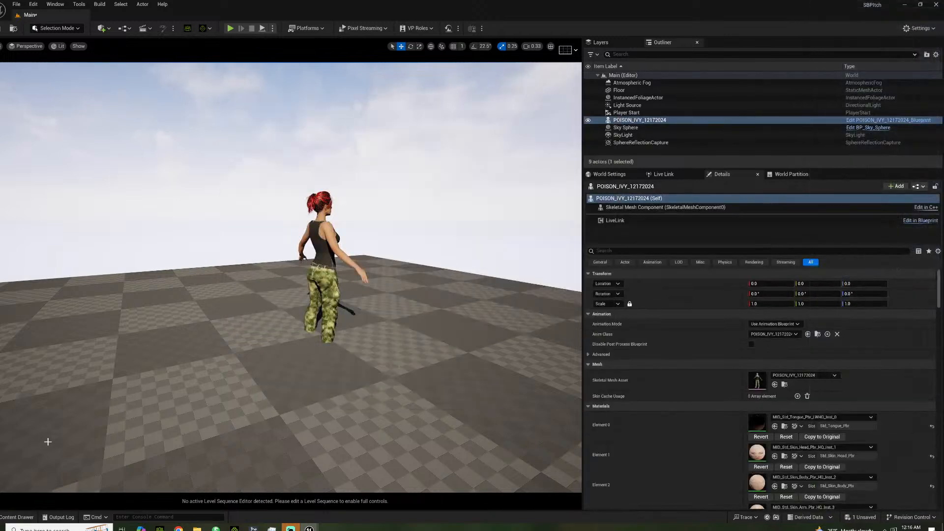
{"action": "left_click", "coordinate": [16, 517]}
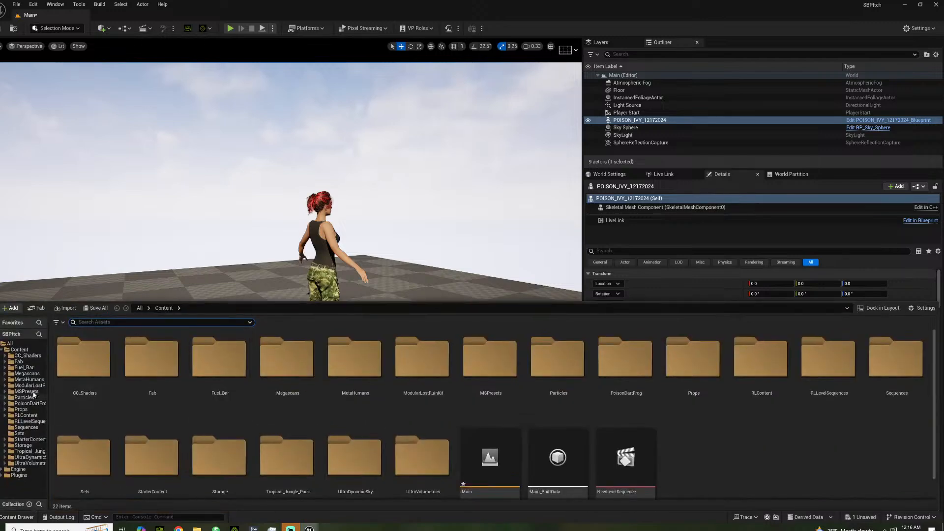
{"action": "left_click", "coordinate": [24, 415]}
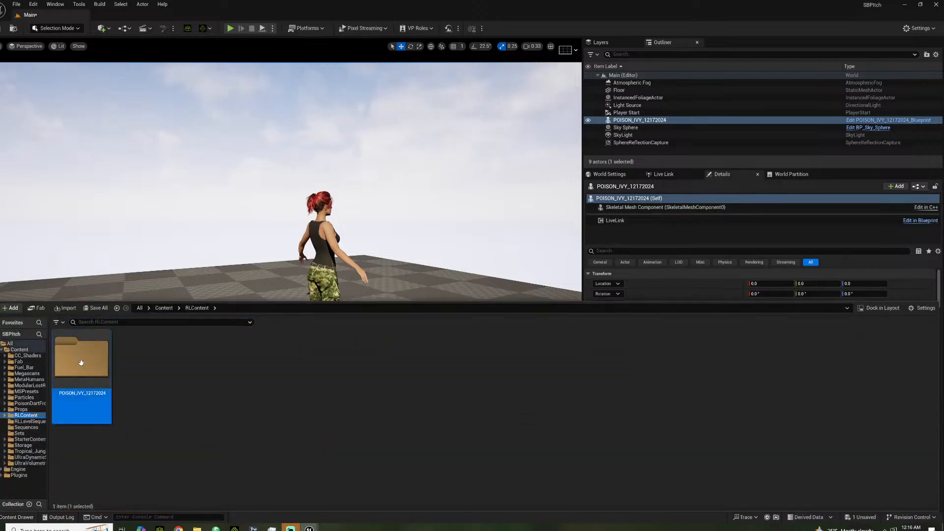
{"action": "double_click", "coordinate": [107, 393]}
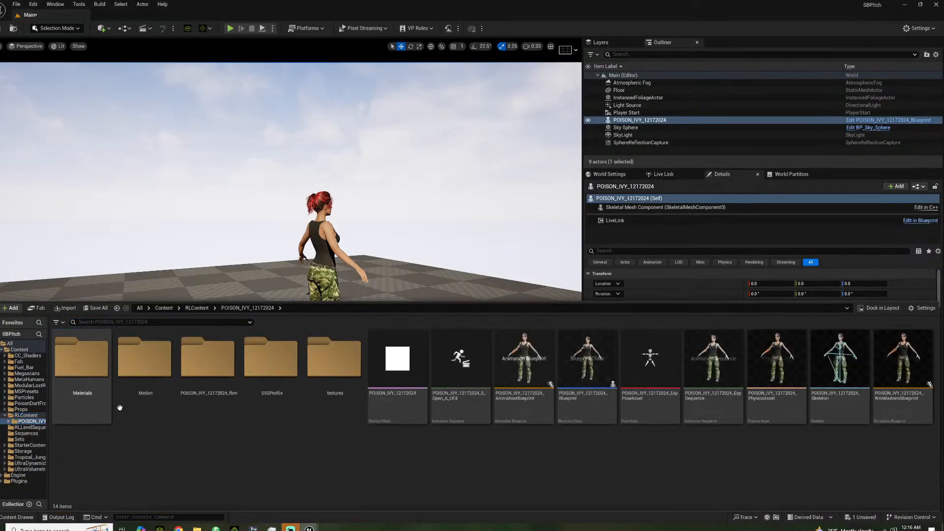
{"action": "double_click", "coordinate": [162, 420]}
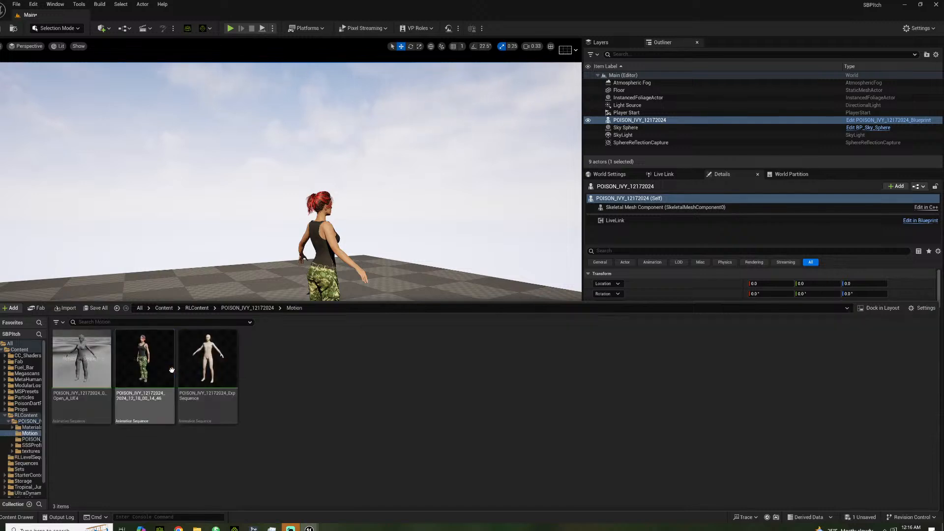
Open the transferred Poison Ivy animation sequence, scrub through its playback and close the animation editor
{"action": "double_click", "coordinate": [149, 375]}
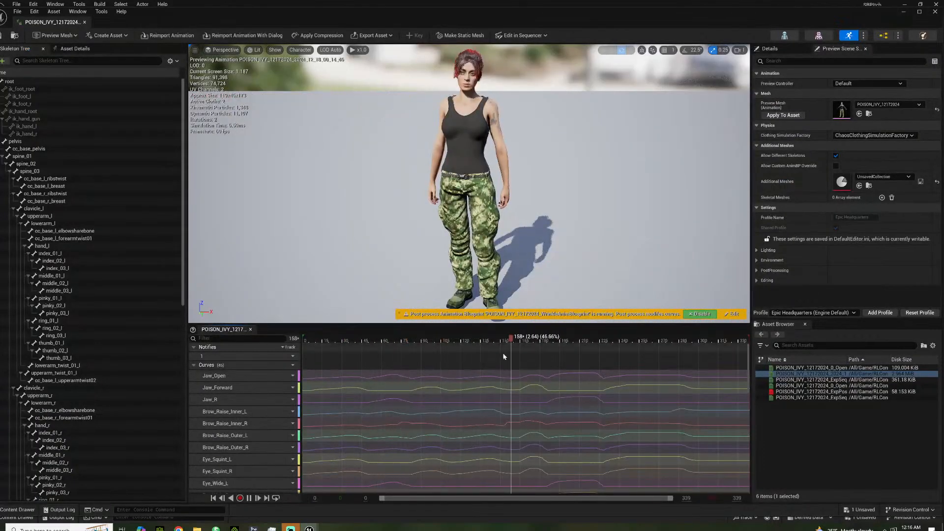
{"action": "left_click_drag", "start_coordinate": [553, 339], "coordinate": [706, 338]}
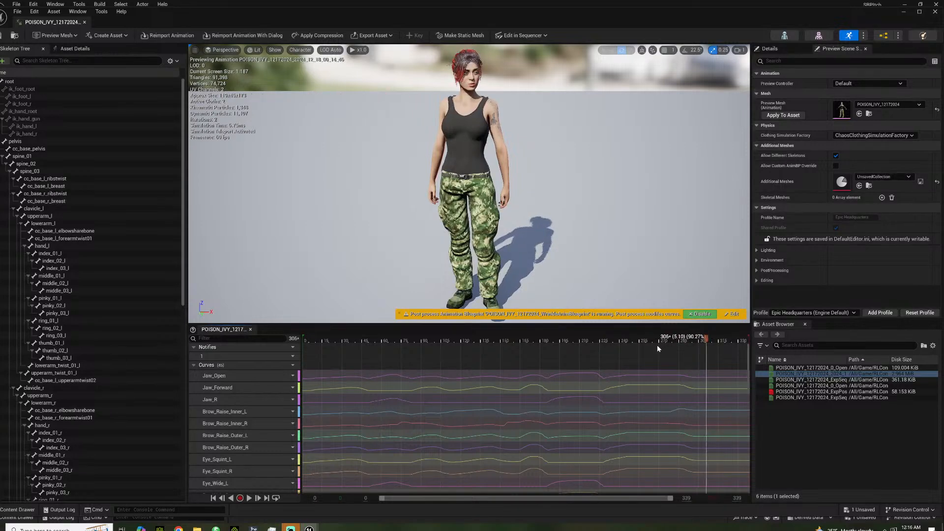
{"action": "left_click", "coordinate": [936, 15]}
Rename the transferred animation sequence in the Motion folder as poisonivy_eyetest
{"action": "left_click", "coordinate": [31, 518]}
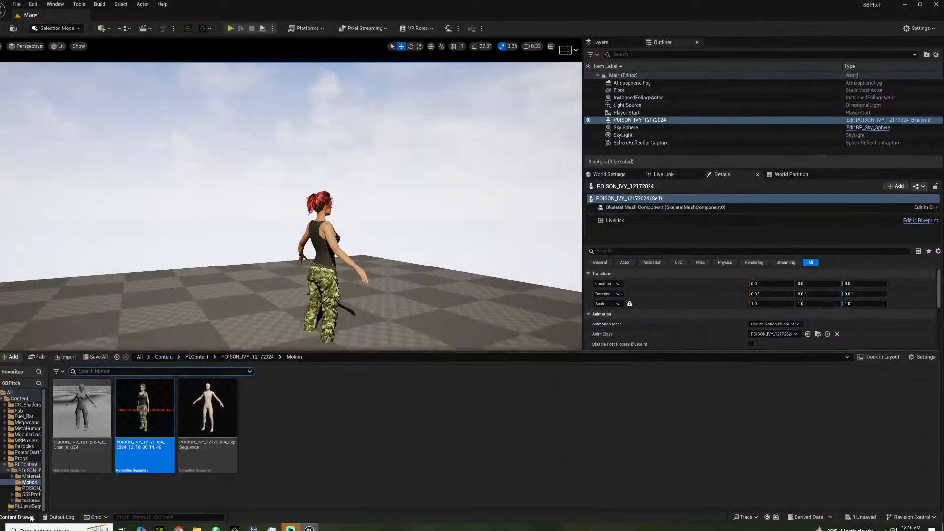
{"action": "key", "text": "F2"}
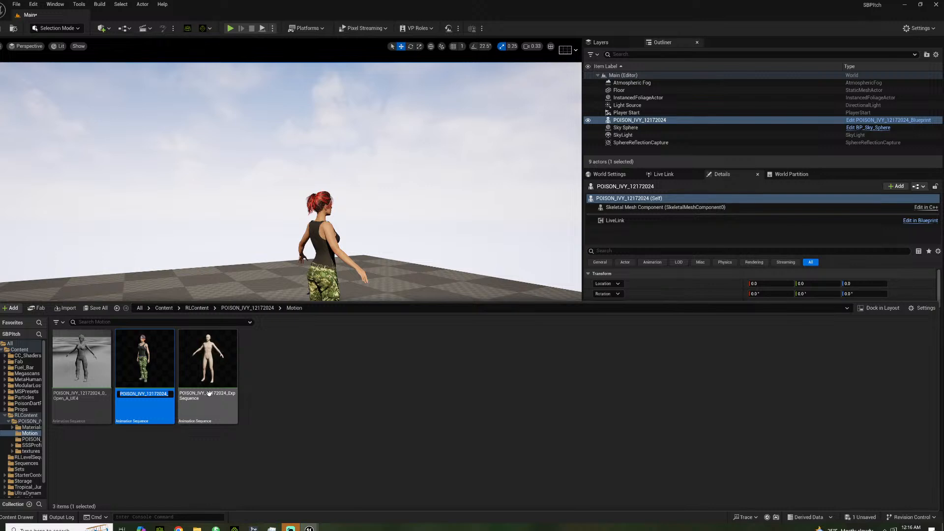
{"action": "type", "text": "poisonivy"}
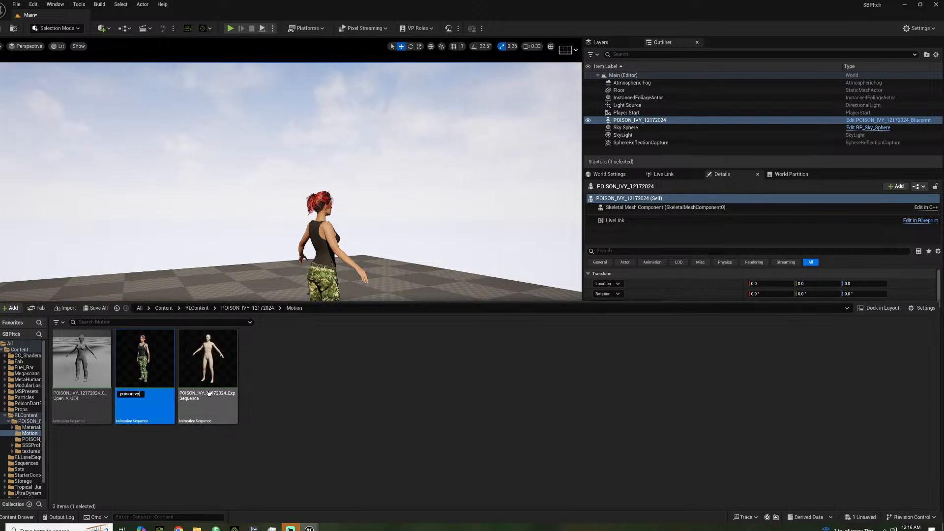
{"action": "type", "text": "_eyetest"}
{"action": "key", "text": "Return"}
Create a folder named Tests in the Motion folder and move the three animation sequences into it
{"action": "right_click", "coordinate": [287, 393]}
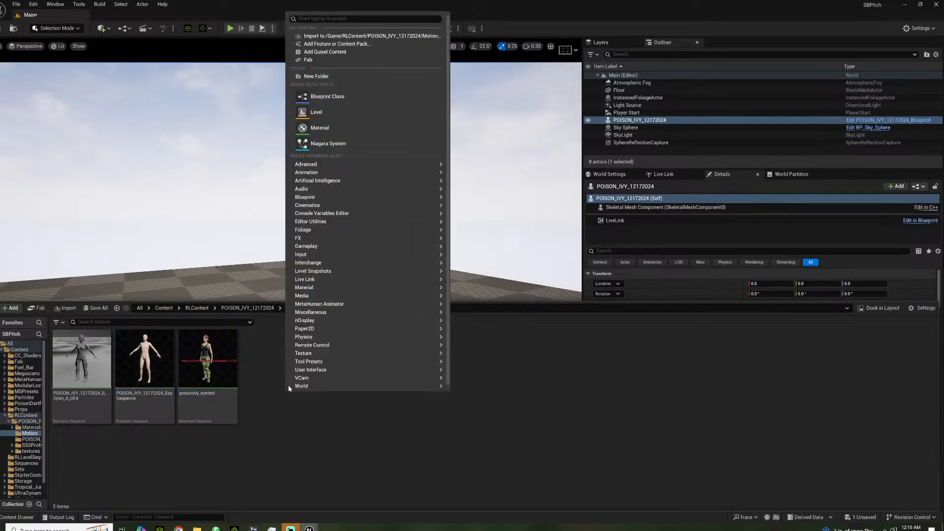
{"action": "left_click", "coordinate": [322, 80]}
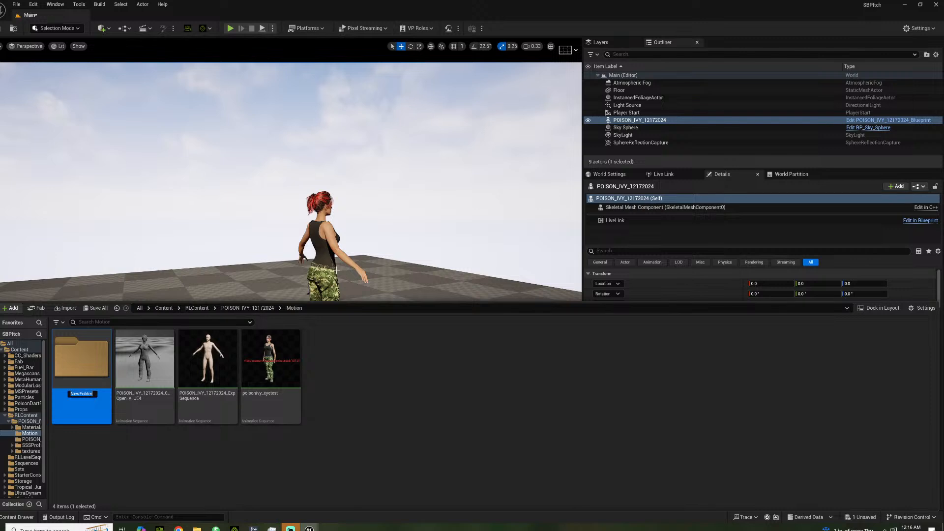
{"action": "type", "text": "Tests"}
{"action": "left_click", "coordinate": [147, 383]}
{"action": "left_click", "coordinate": [249, 358], "text": "shift"}
{"action": "left_click_drag", "start_coordinate": [249, 358], "coordinate": [84, 355]}
{"action": "left_click", "coordinate": [108, 370]}
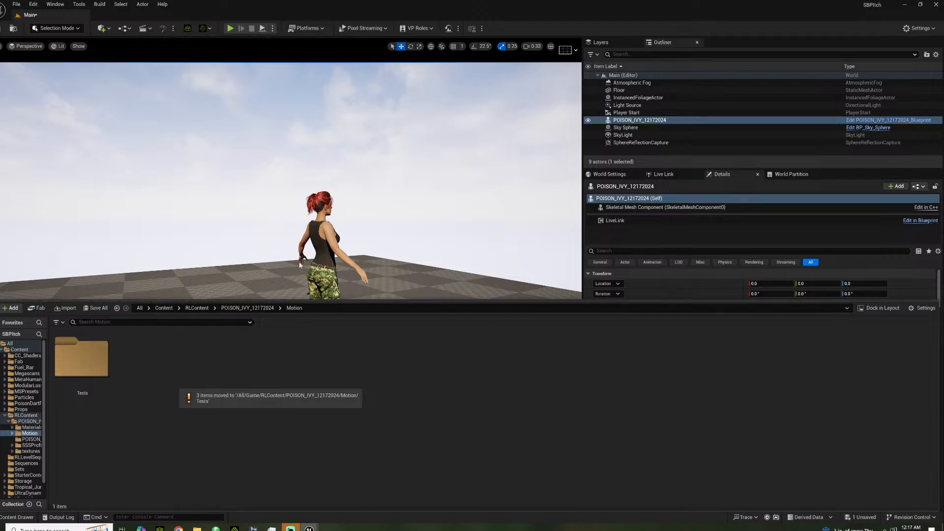
Add a level sequence saved as NewLevelSequence1 in the Content folder and set its frame rate to 24 fps
{"action": "left_click", "coordinate": [202, 28]}
{"action": "left_click", "coordinate": [144, 28]}
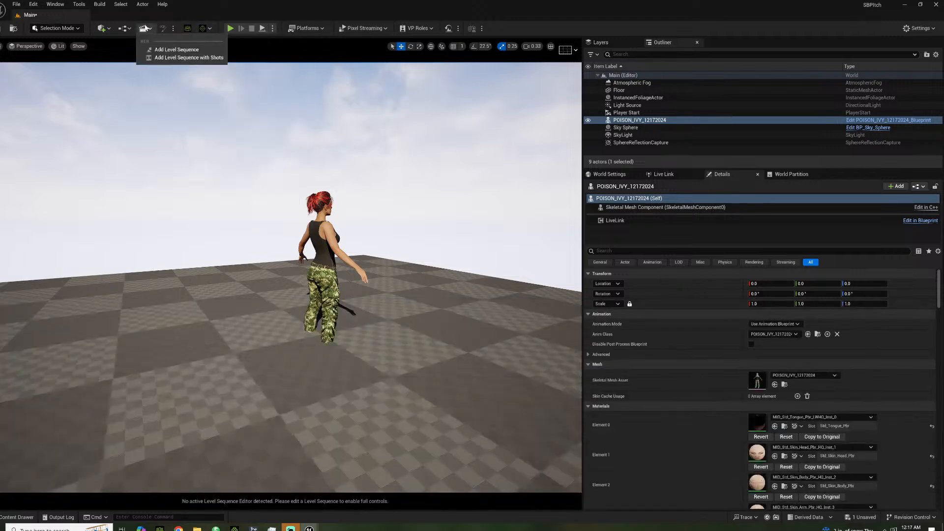
{"action": "left_click", "coordinate": [153, 51]}
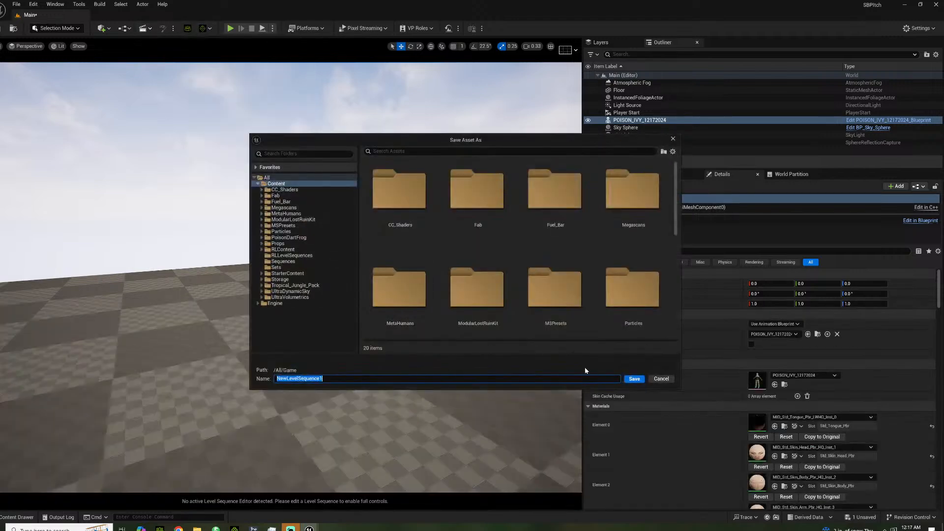
{"action": "left_click", "coordinate": [634, 379]}
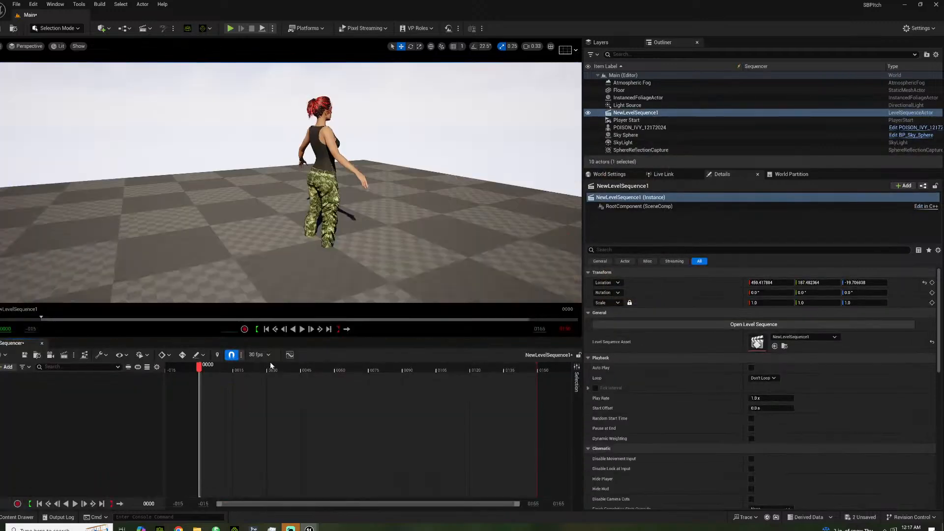
{"action": "left_click", "coordinate": [267, 356]}
{"action": "left_click", "coordinate": [276, 212]}
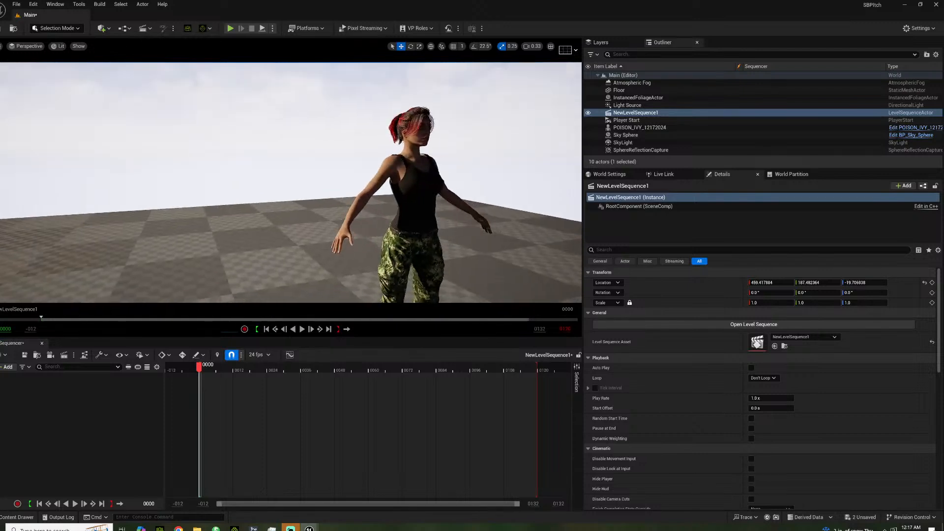
Add the POISON_IVY_12172024 actor to the level sequence and assign it the poisonivy_eyetest animation
{"action": "left_click", "coordinate": [639, 127]}
{"action": "left_click_drag", "start_coordinate": [662, 132], "coordinate": [118, 396]}
{"action": "left_click", "coordinate": [128, 389]}
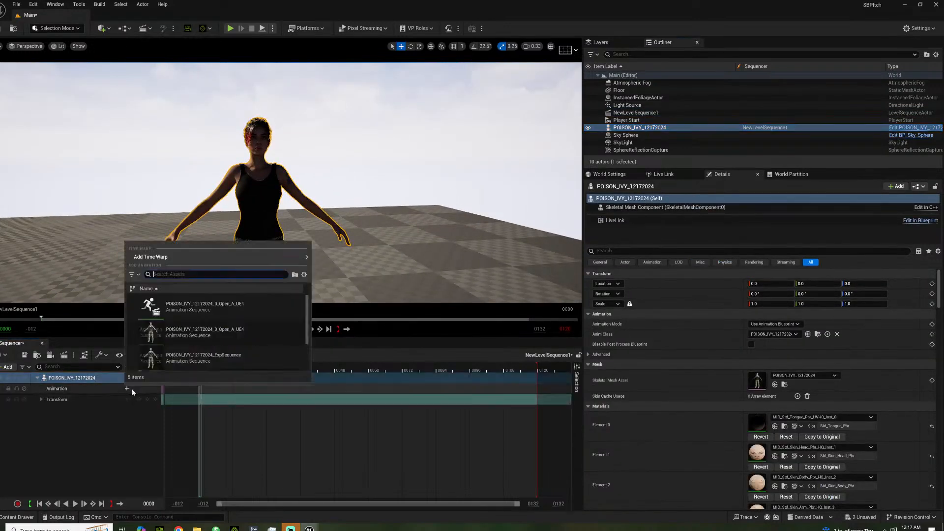
{"action": "left_click", "coordinate": [221, 355]}
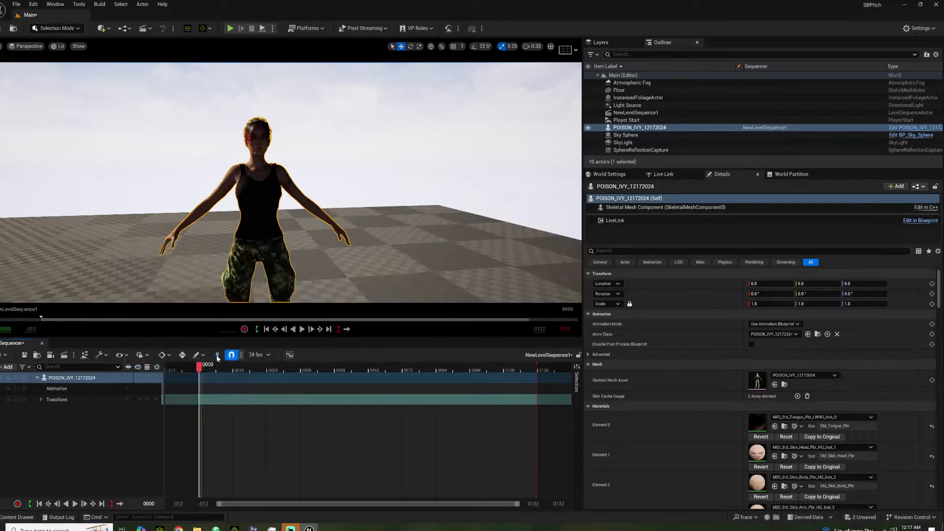
Frame Poison Ivy's upper body in the viewport and scrub the sequence to frame 45 to check her animation
{"action": "left_click_drag", "start_coordinate": [202, 372], "coordinate": [247, 371]}
{"action": "mouse_move", "coordinate": [266, 236]}
{"action": "right_mouse_down"}
{"action": "mouse_move", "coordinate": [246, 197]}
{"action": "mouse_move", "coordinate": [261, 234]}
{"action": "right_mouse_up"}
{"action": "key", "text": "w"}
{"action": "right_click_drag", "start_coordinate": [263, 293], "coordinate": [264, 295]}
{"action": "key", "text": "s"}
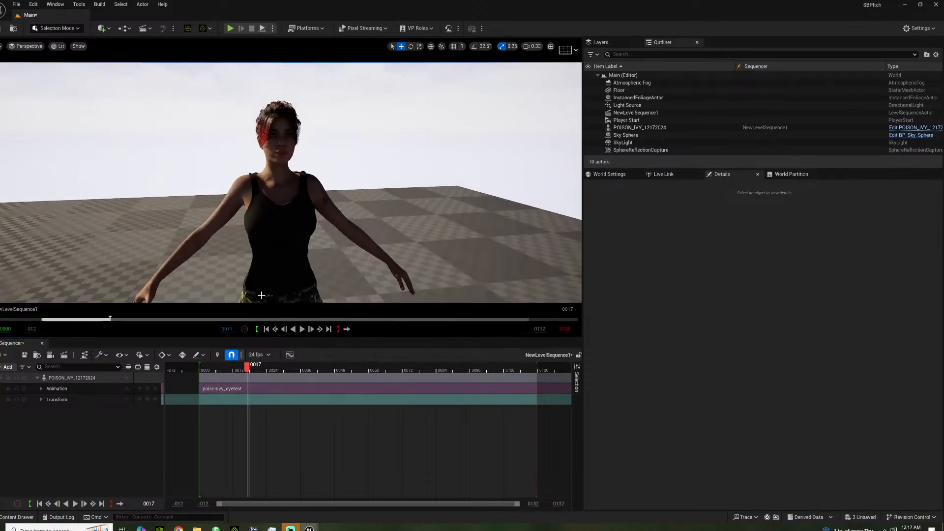
{"action": "left_click", "coordinate": [278, 241]}
{"action": "key", "text": "e"}
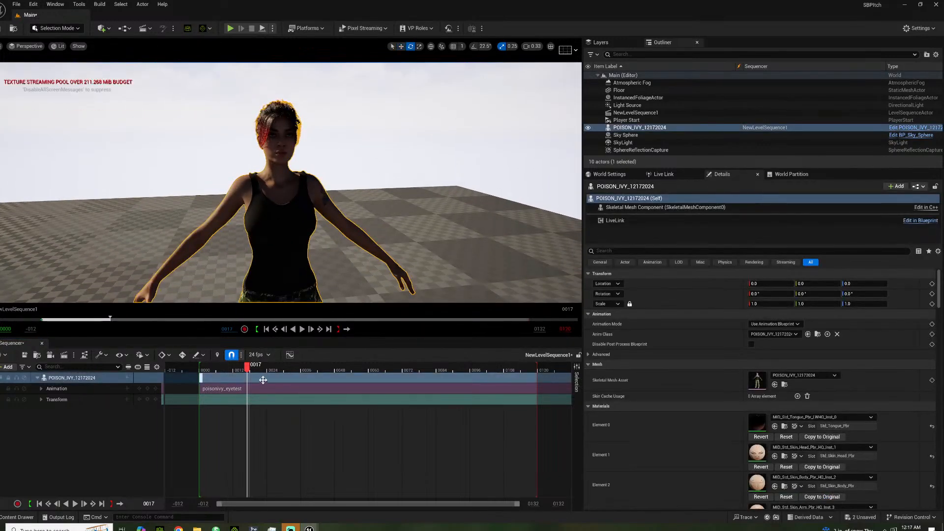
{"action": "left_click_drag", "start_coordinate": [246, 367], "coordinate": [326, 367]}
{"action": "left_click", "coordinate": [290, 389]}
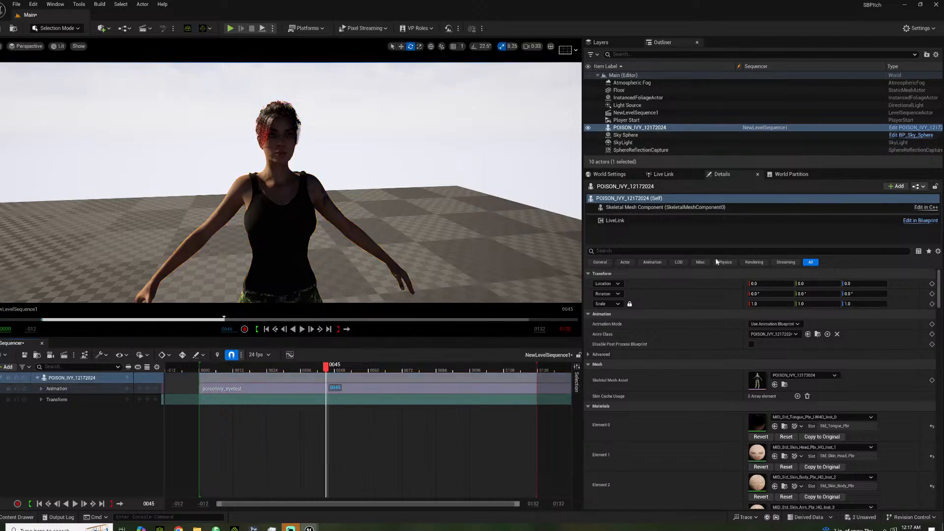
Delete Poison Ivy's tracks from NewLevelSequence1 and remove her actor from the Main level
{"action": "left_click", "coordinate": [108, 388]}
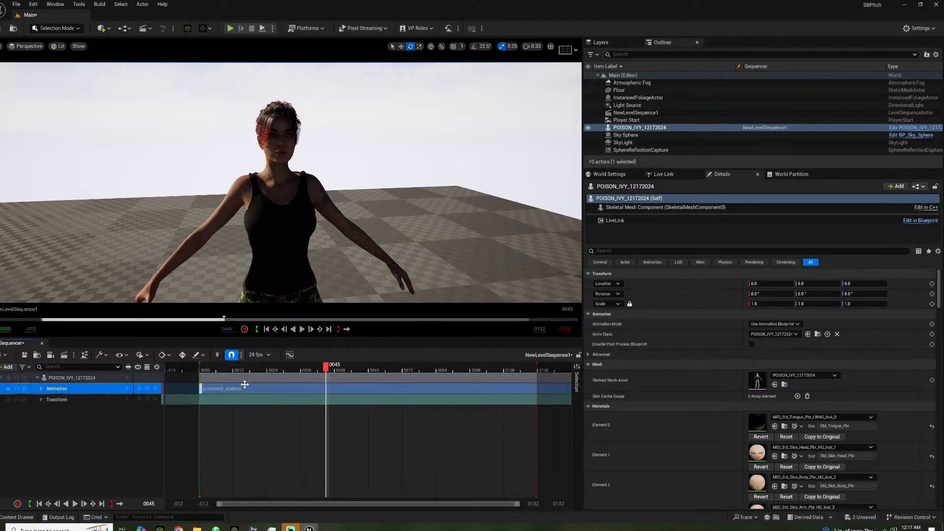
{"action": "key", "text": "Delete"}
{"action": "left_click", "coordinate": [133, 379]}
{"action": "key", "text": "Delete"}
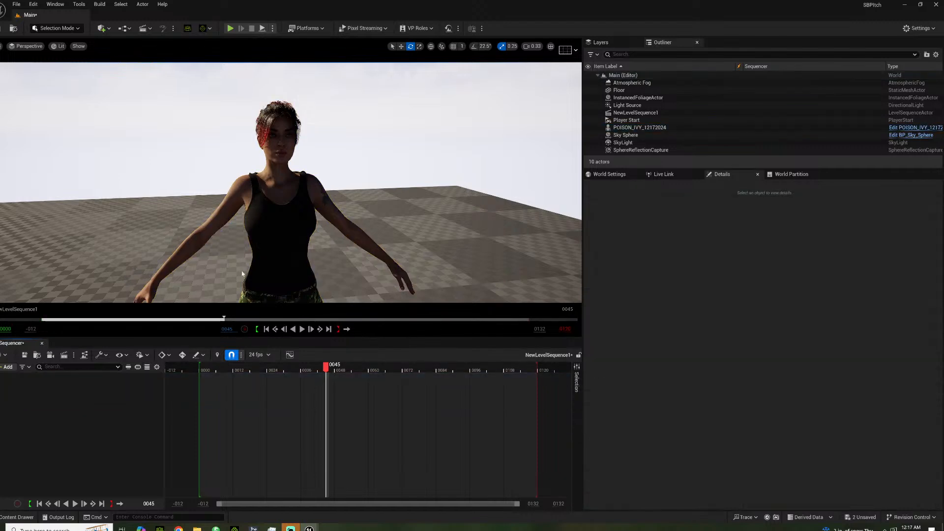
{"action": "left_click", "coordinate": [270, 230]}
{"action": "key", "text": "Delete"}
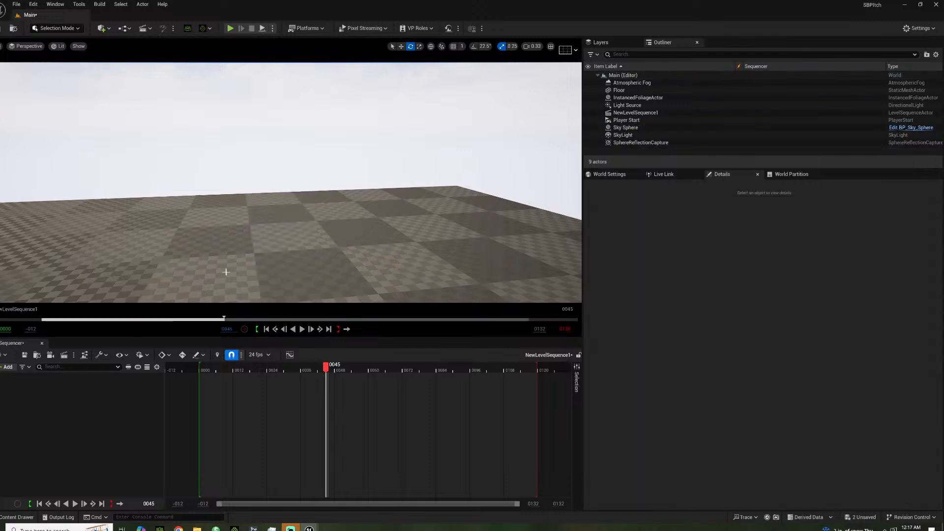
Open the POISON_IVY_12172024 skeletal mesh, preview the poisonivy_eyetest animation by scrubbing through it, and close the asset editor
{"action": "left_click", "coordinate": [17, 517]}
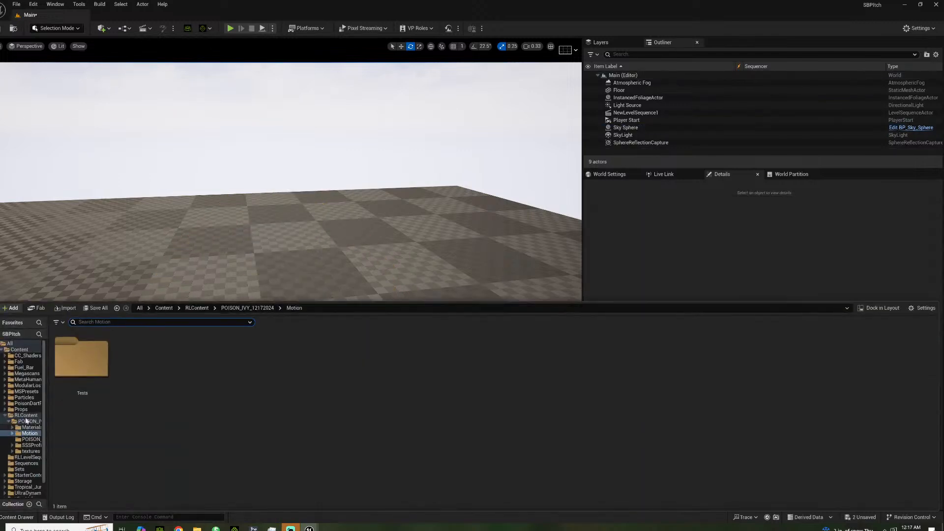
{"action": "left_click", "coordinate": [29, 421]}
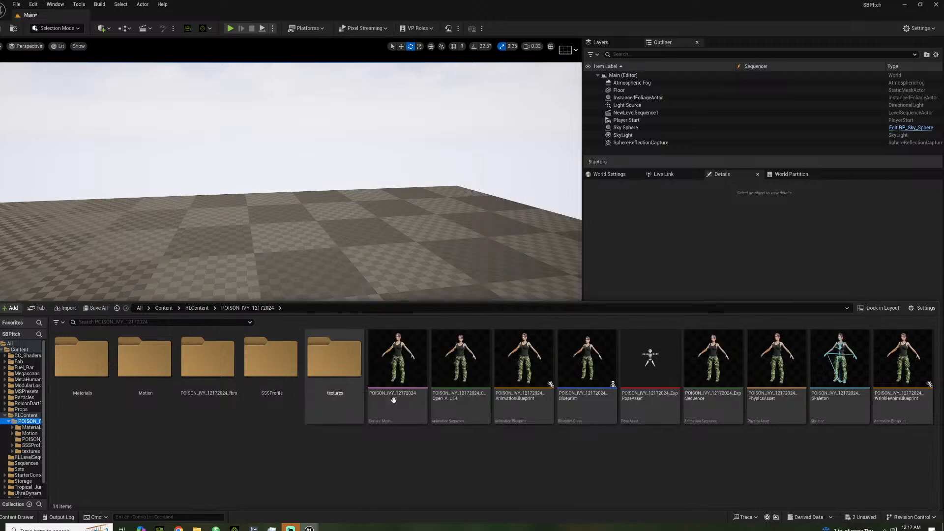
{"action": "double_click", "coordinate": [417, 372]}
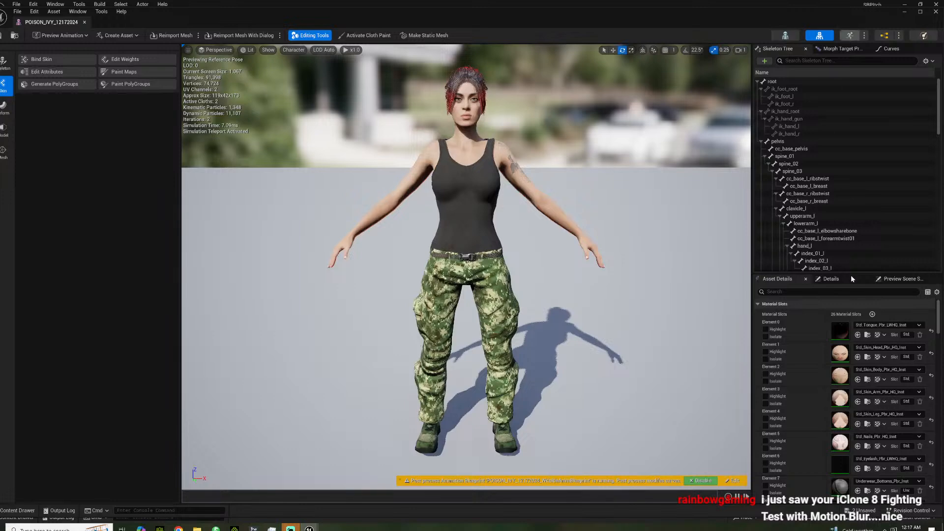
{"action": "left_click", "coordinate": [849, 35]}
{"action": "left_click", "coordinate": [804, 380]}
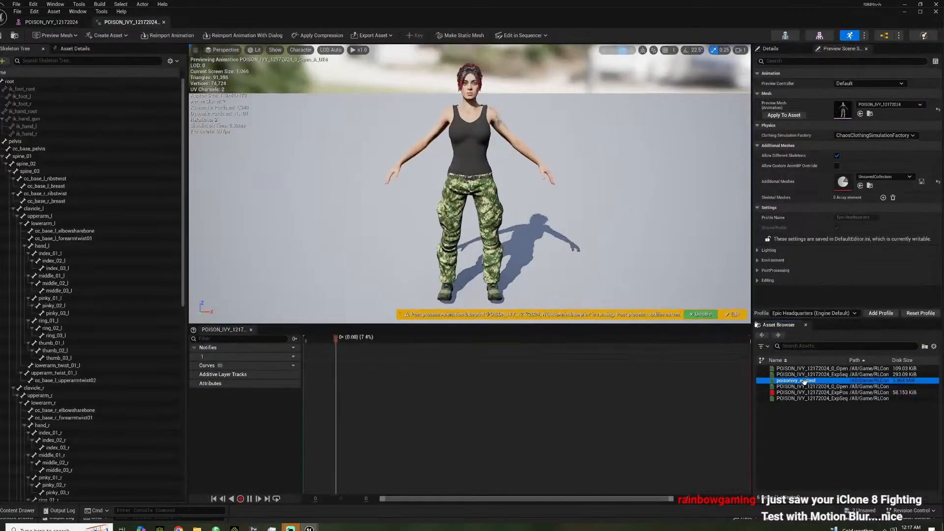
{"action": "double_click", "coordinate": [804, 380]}
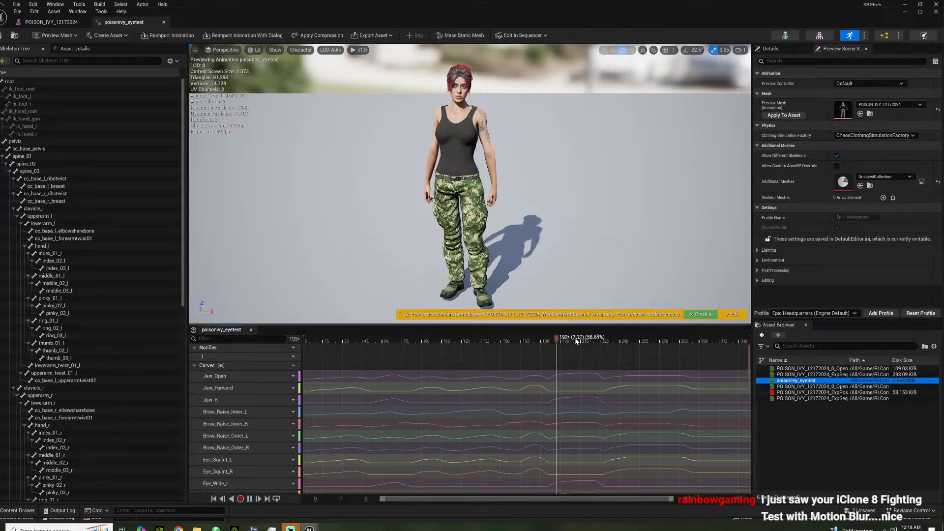
{"action": "left_click_drag", "start_coordinate": [576, 339], "coordinate": [673, 338]}
{"action": "left_click", "coordinate": [936, 10]}
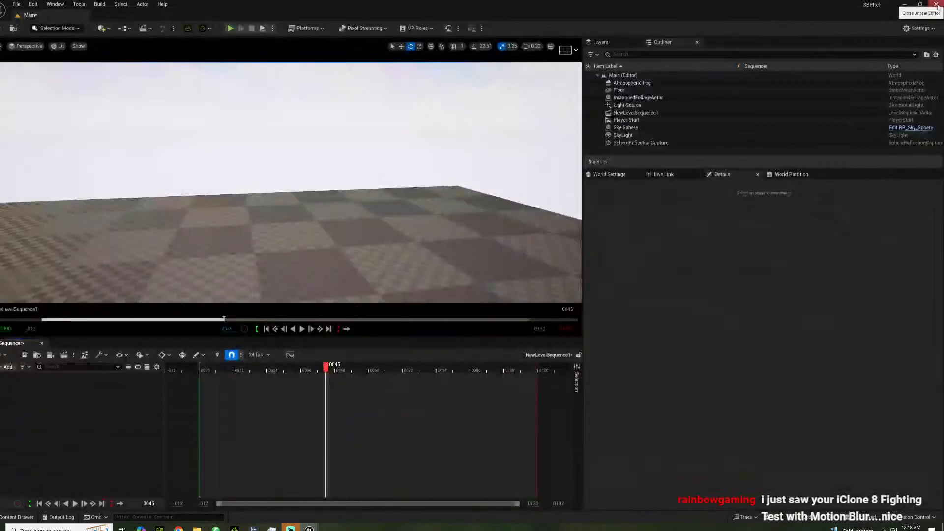
Close the sequence editor and open the Ruins level from the Sets folder without saving the pending changes
{"action": "left_click", "coordinate": [41, 343]}
{"action": "left_click", "coordinate": [17, 516]}
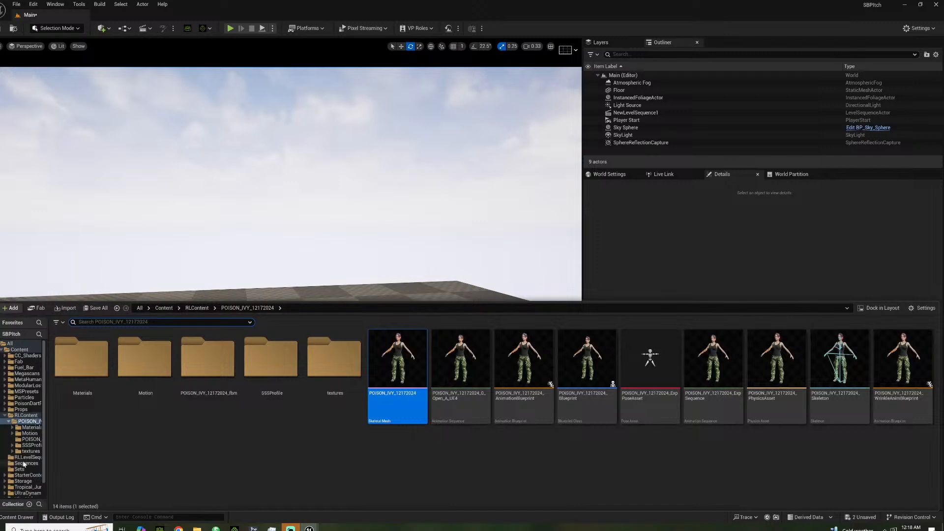
{"action": "left_click", "coordinate": [19, 453]}
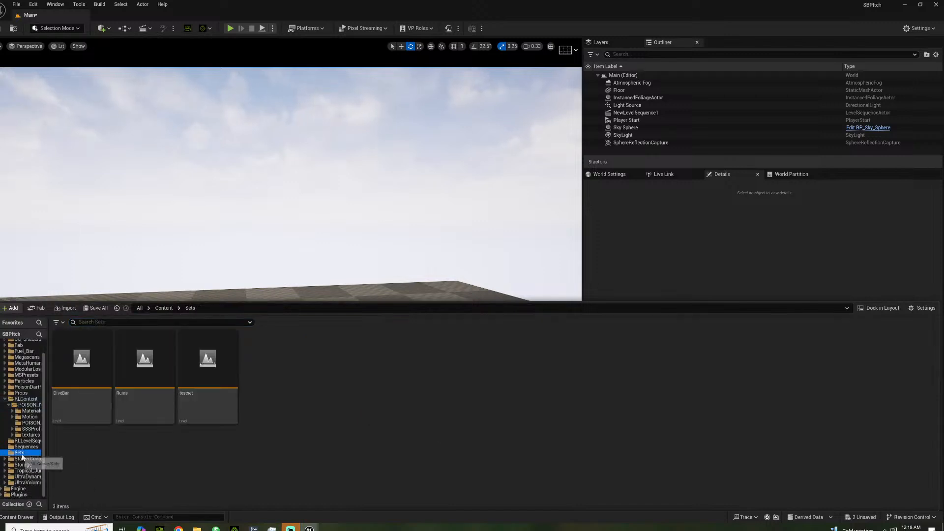
{"action": "double_click", "coordinate": [148, 385]}
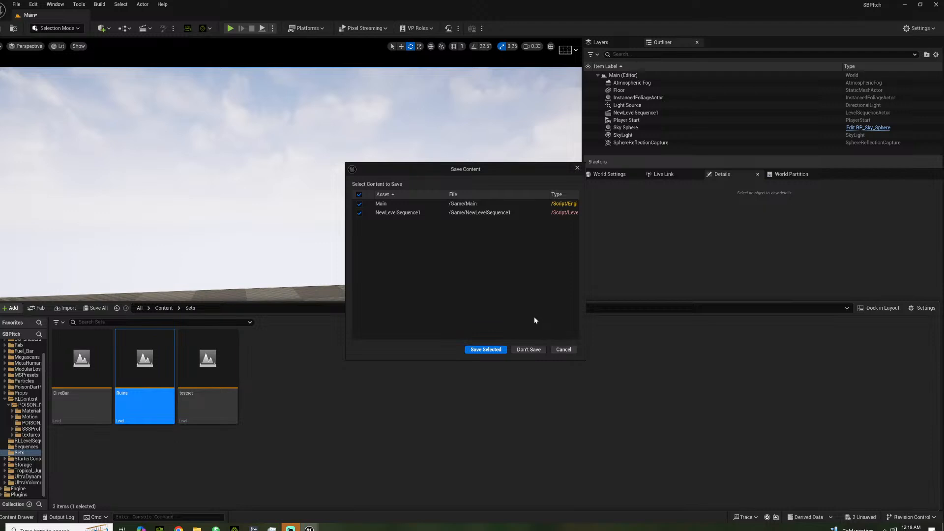
{"action": "left_click", "coordinate": [527, 349]}
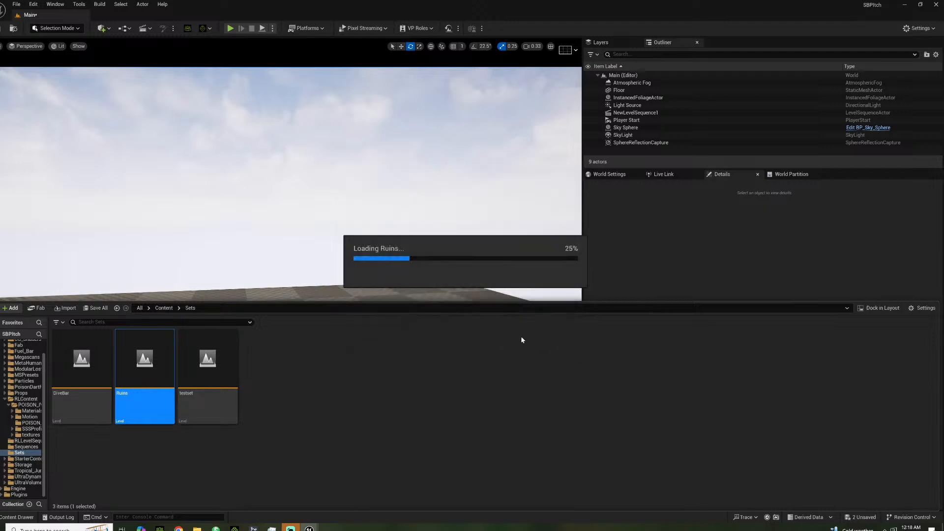
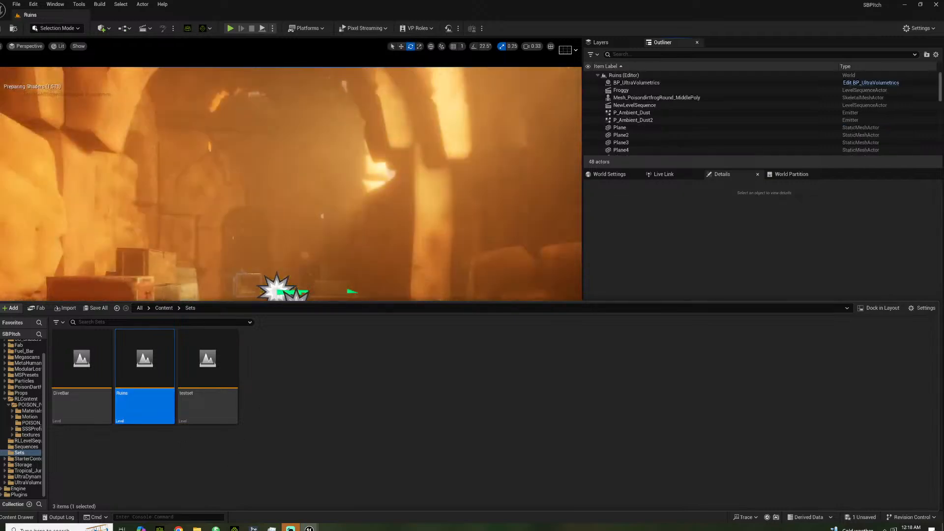
Place the POISON_IVY_12172024 skeletal mesh on the floor beside the barrels in the Ruins level
{"action": "right_click_drag", "start_coordinate": [290, 222], "coordinate": [270, 227]}
{"action": "key", "text": "w"}
{"action": "key", "text": "s"}
{"action": "left_click", "coordinate": [17, 517]}
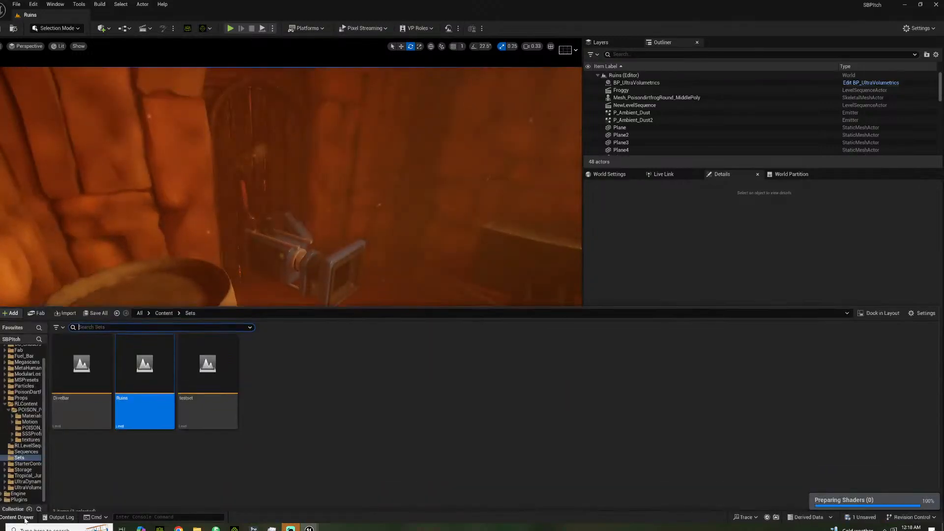
{"action": "left_click", "coordinate": [25, 407]}
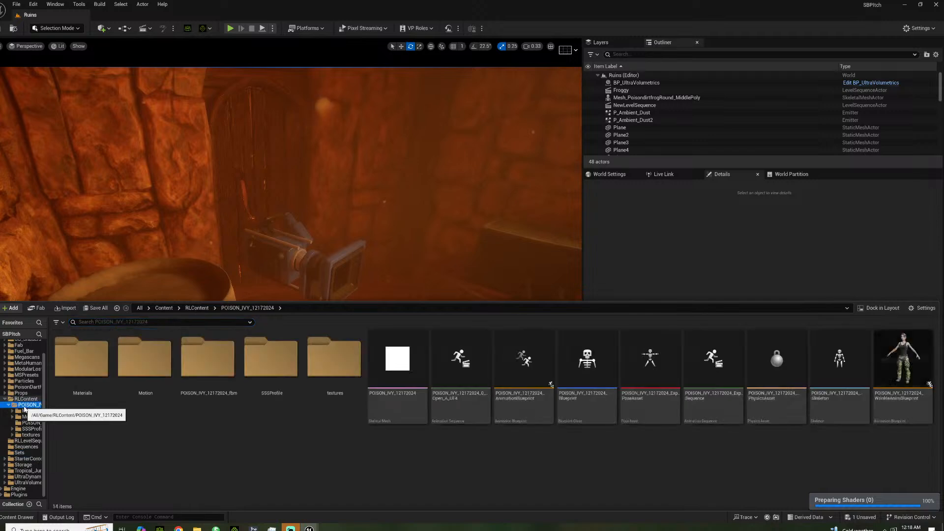
{"action": "left_click_drag", "start_coordinate": [409, 368], "coordinate": [325, 338]}
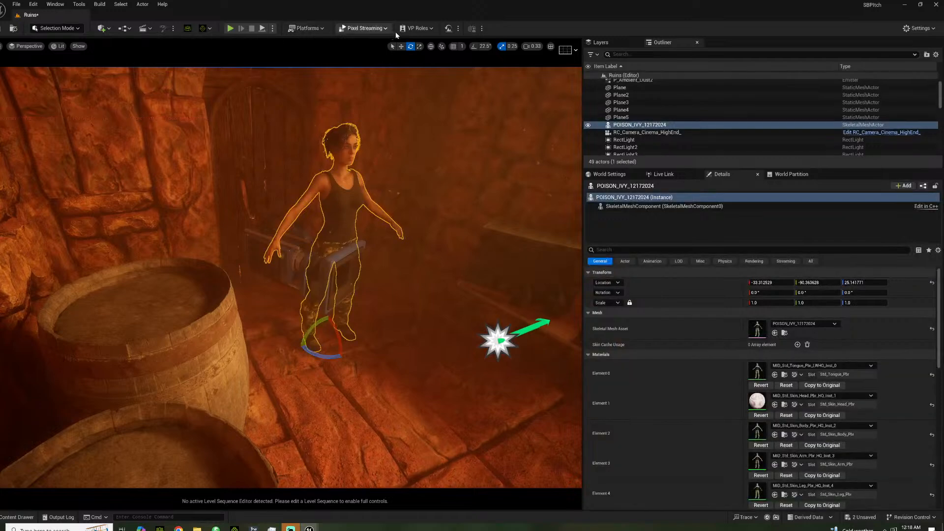
Add a level sequence saved as NewLevelSequence2 in the Content folder and add the POISON_IVY_12172024 actor to it
{"action": "left_click", "coordinate": [142, 28]}
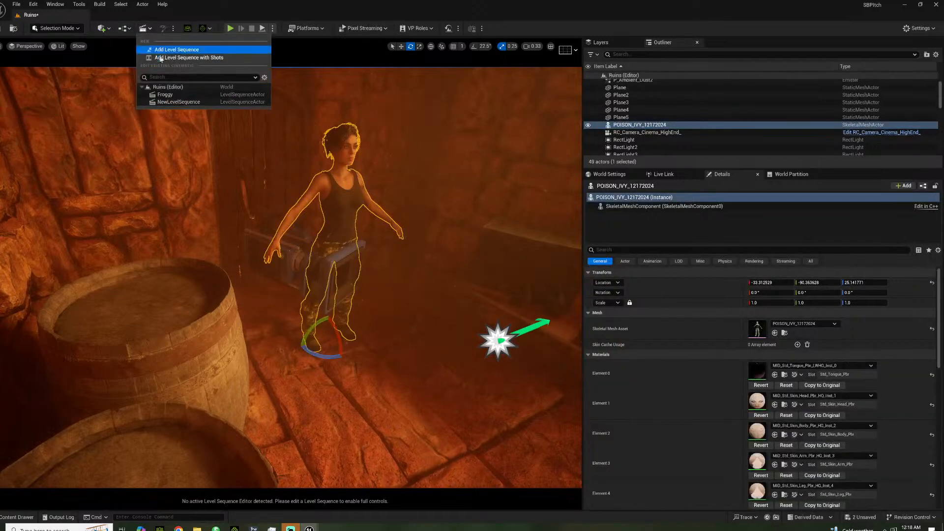
{"action": "left_click", "coordinate": [179, 47]}
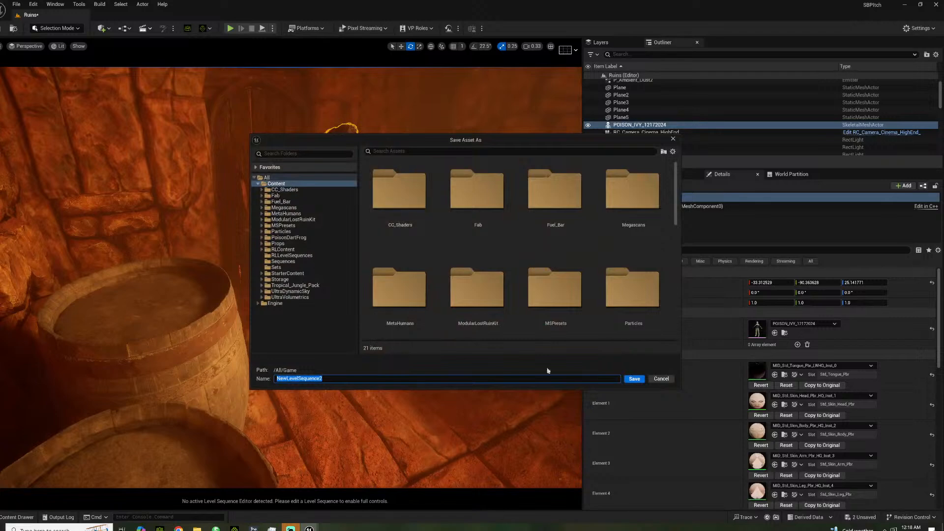
{"action": "left_click", "coordinate": [628, 378]}
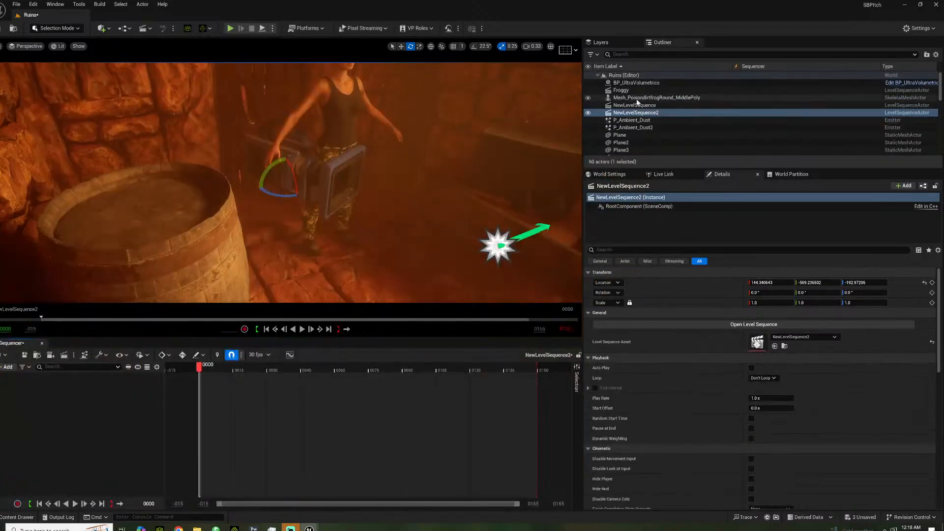
{"action": "scroll", "coordinate": [634, 138], "scroll_direction": "down", "scroll_amount": 5}
{"action": "scroll", "coordinate": [637, 138], "scroll_direction": "up", "scroll_amount": 1}
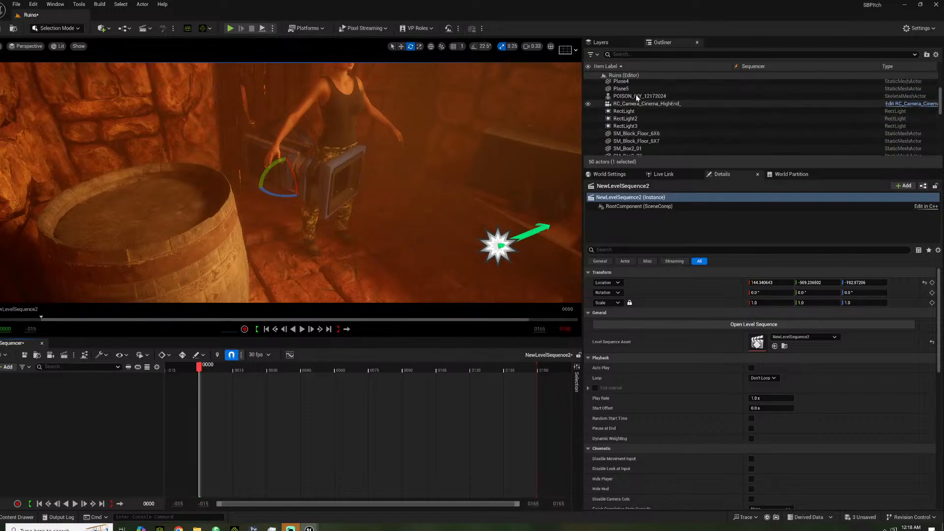
{"action": "left_click", "coordinate": [639, 96]}
{"action": "left_click_drag", "start_coordinate": [335, 277], "coordinate": [131, 391]}
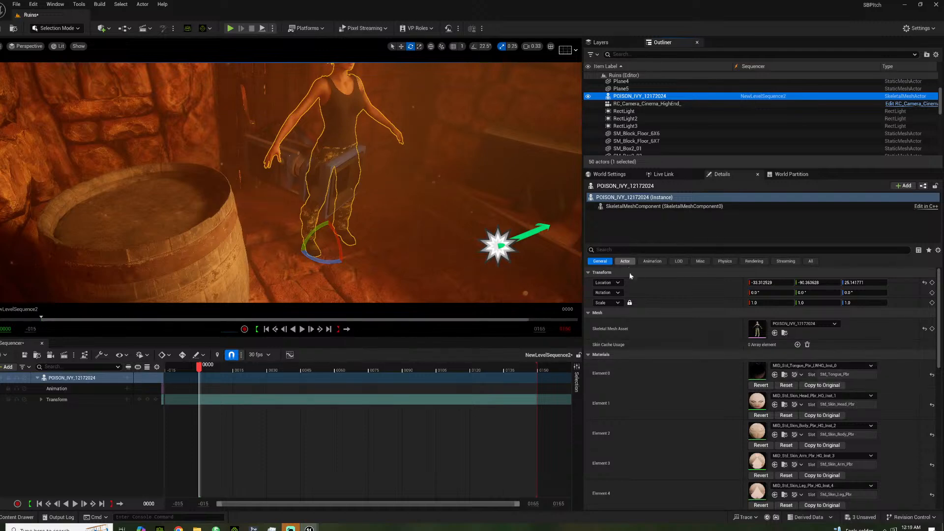
Show all properties of the POISON_IVY_12172024 actor to check her animation settings
{"action": "scroll", "coordinate": [715, 285], "scroll_direction": "down", "scroll_amount": 1}
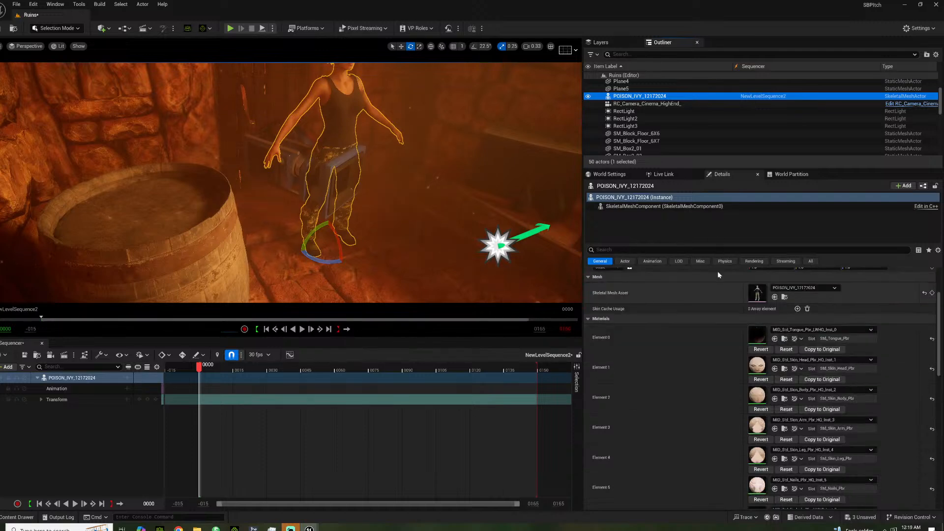
{"action": "left_click", "coordinate": [625, 261]}
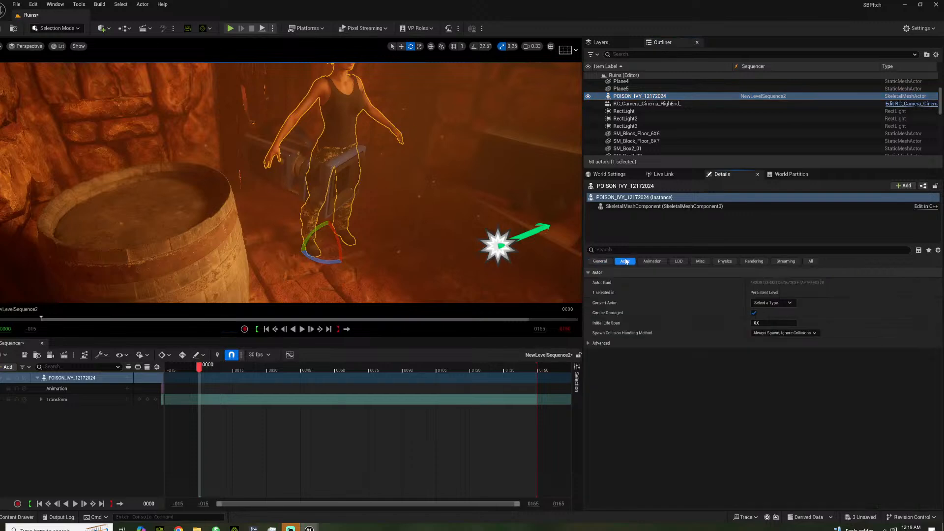
{"action": "left_click", "coordinate": [601, 262]}
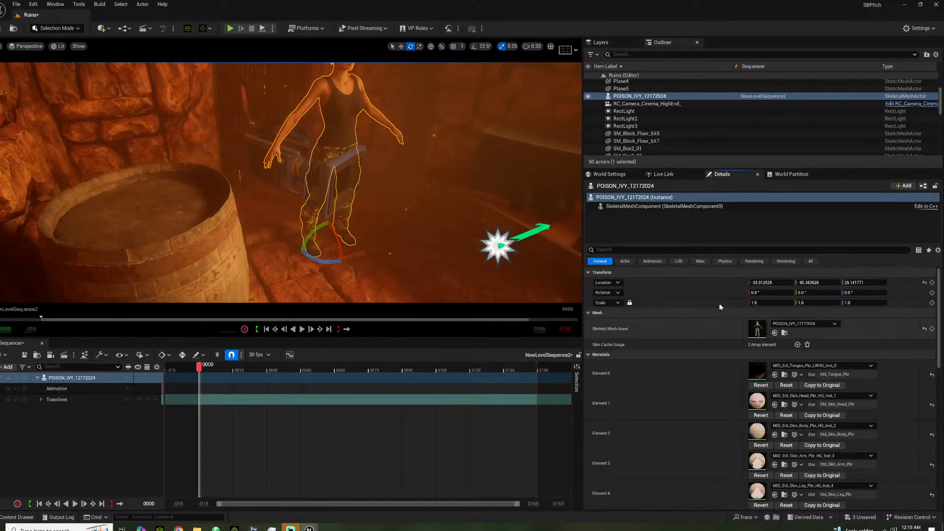
{"action": "left_click", "coordinate": [811, 262]}
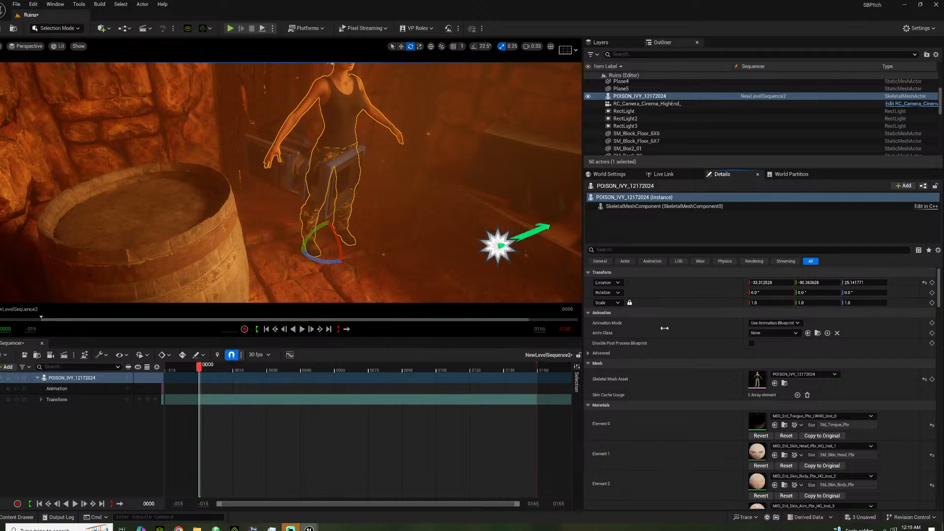
Assign the poisonivy_eyetest animation to Poison Ivy's animation track and scrub the sequence to frame 57
{"action": "left_click", "coordinate": [113, 388]}
{"action": "left_click", "coordinate": [127, 389]}
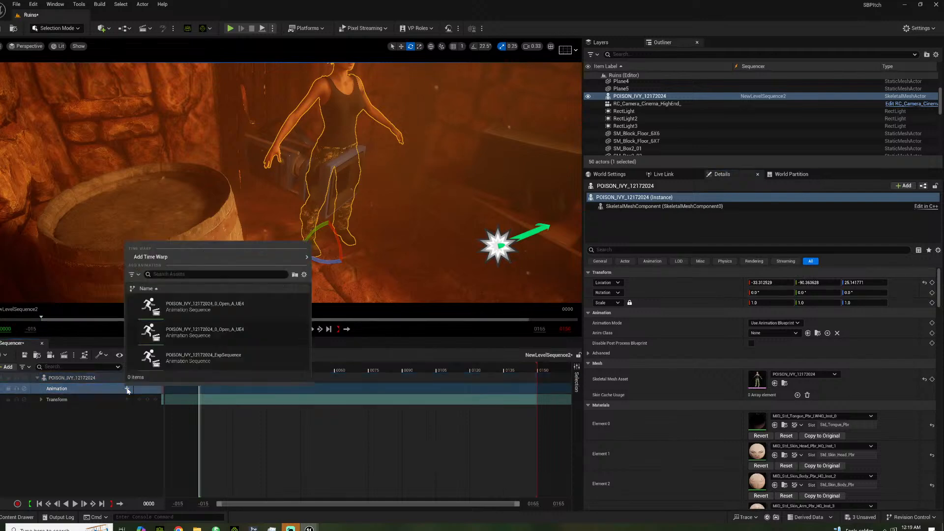
{"action": "left_click", "coordinate": [192, 358]}
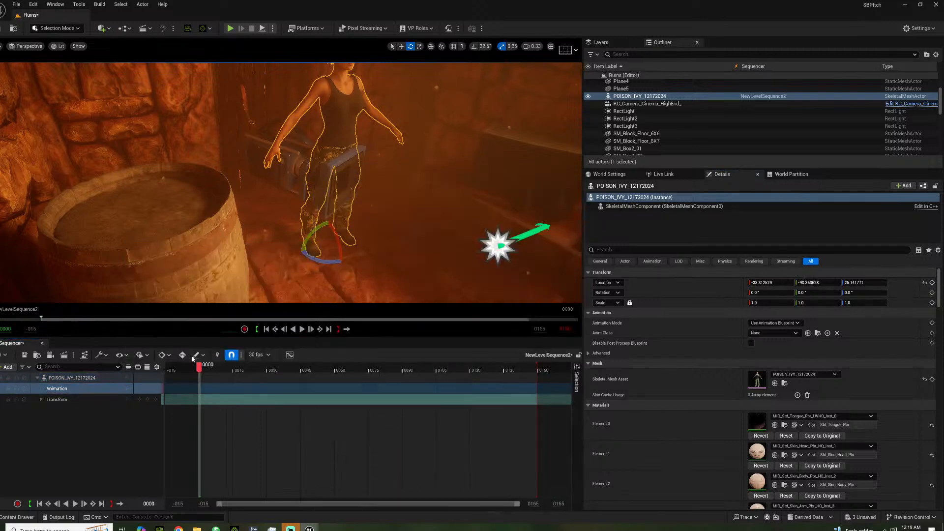
{"action": "left_click_drag", "start_coordinate": [206, 366], "coordinate": [330, 367]}
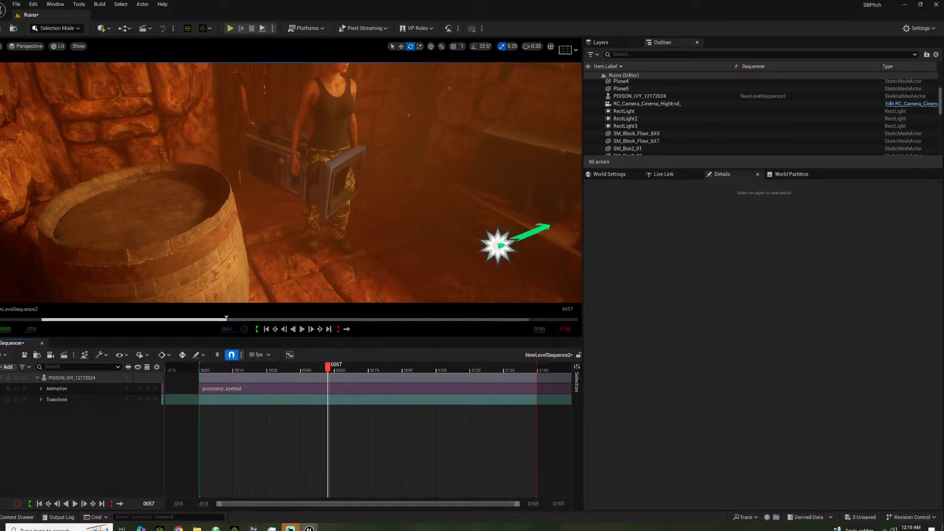
Pilot the RC_Camera_Cinema_HighEnd_ camera and move it into a close-up of Poison Ivy's face
{"action": "right_click", "coordinate": [266, 158]}
{"action": "left_click", "coordinate": [315, 269]}
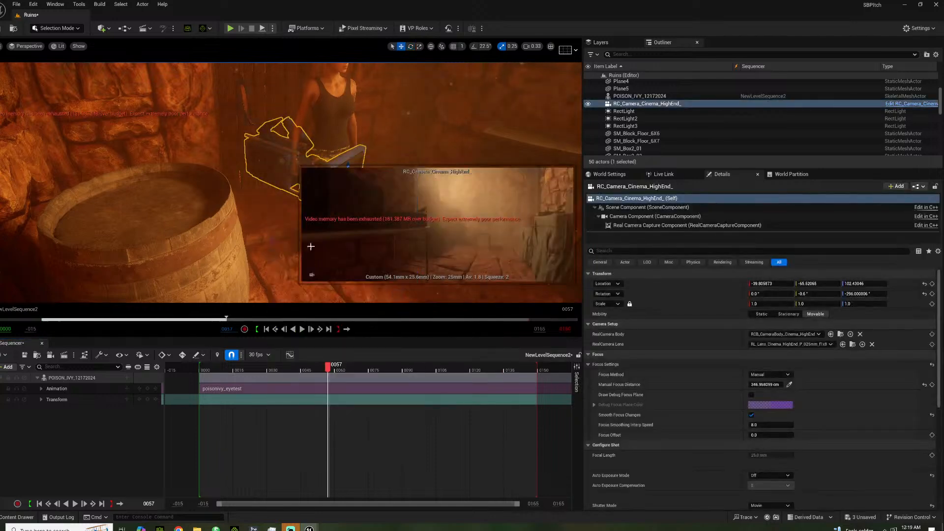
{"action": "right_click_drag", "start_coordinate": [308, 222], "coordinate": [137, 236]}
{"action": "key", "text": "s"}
{"action": "key", "text": "w"}
{"action": "key", "text": "w"}
{"action": "key", "text": "s"}
{"action": "key", "text": "a"}
{"action": "right_click_drag", "start_coordinate": [386, 185], "coordinate": [413, 175]}
{"action": "key", "text": "w"}
{"action": "key", "text": "s"}
{"action": "key", "text": "d"}
{"action": "key", "text": "w"}
{"action": "key", "text": "w"}
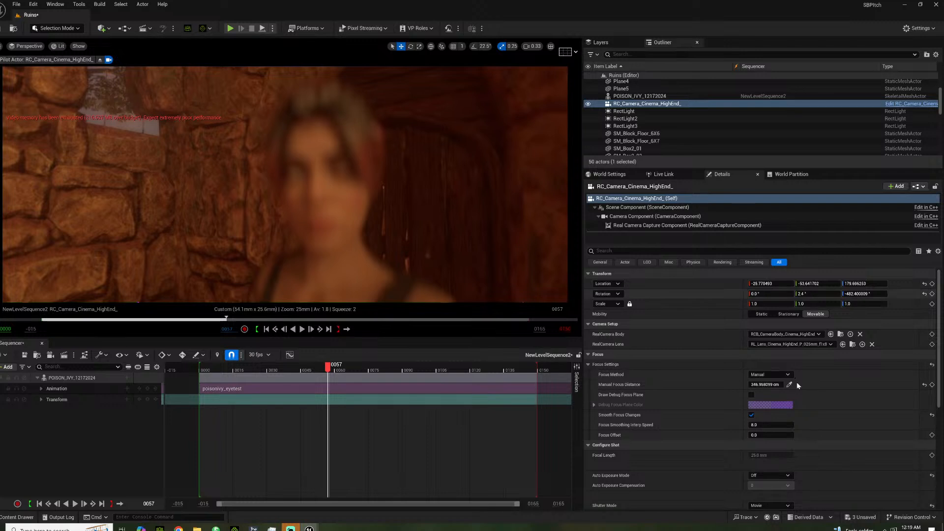
Use the debug focus plane to set the manual focus distance to about 44.5 cm on Poison Ivy's face, reframing the camera
{"action": "left_click", "coordinate": [751, 395]}
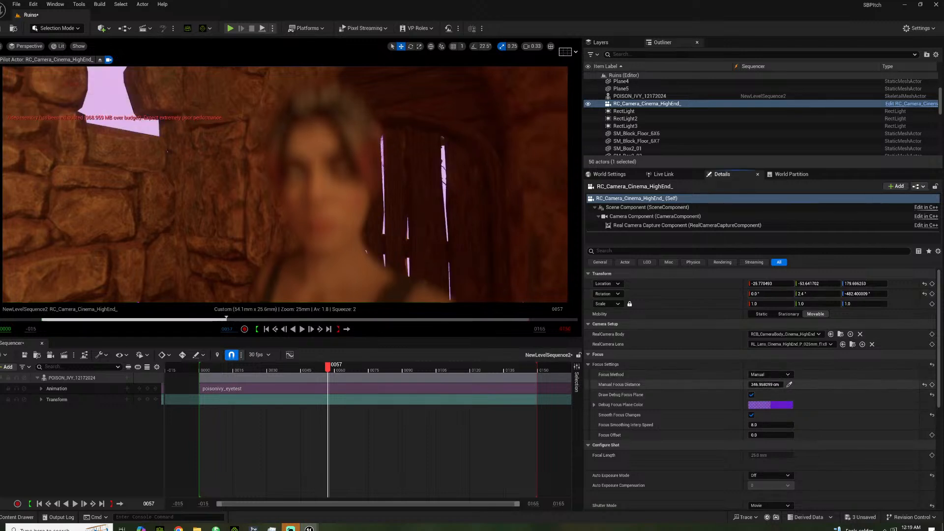
{"action": "left_click_drag", "start_coordinate": [766, 385], "coordinate": [750, 384]}
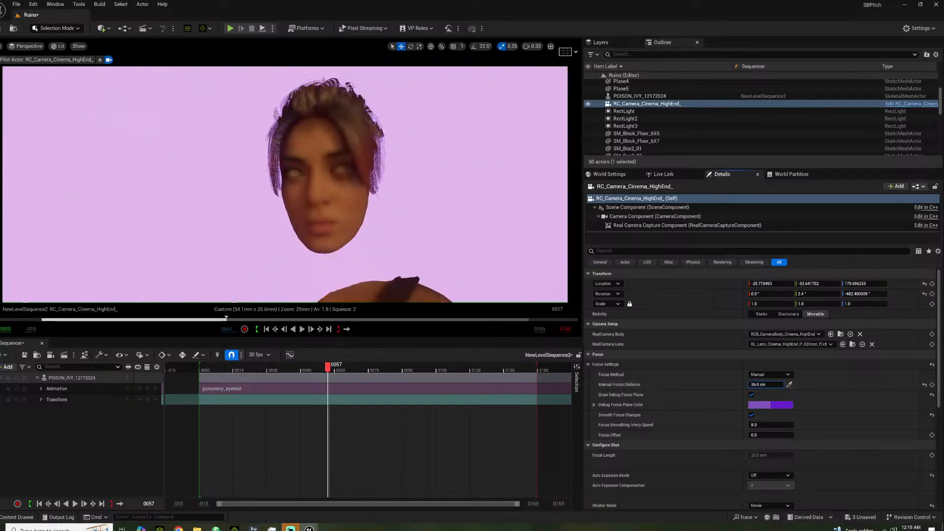
{"action": "right_click_drag", "start_coordinate": [285, 184], "coordinate": [282, 183]}
{"action": "key", "text": "s"}
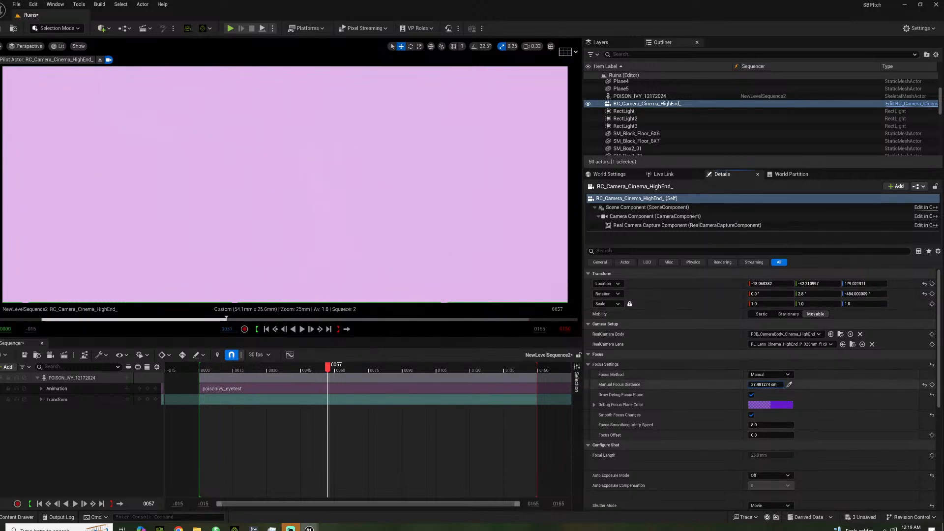
{"action": "left_click_drag", "start_coordinate": [765, 384], "coordinate": [784, 385]}
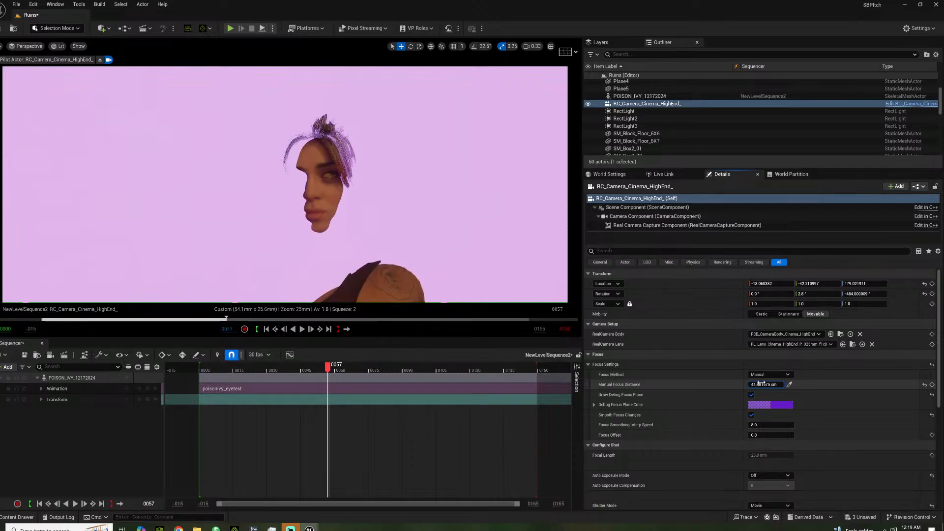
{"action": "left_click", "coordinate": [752, 396]}
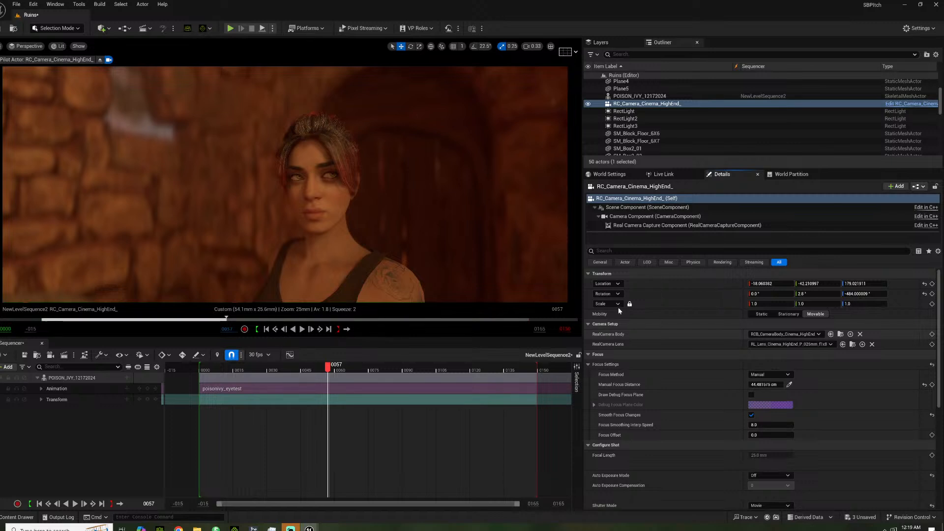
Fly the piloted camera through the ruins to inspect the room and its lights from other angles
{"action": "right_click_drag", "start_coordinate": [284, 184], "coordinate": [6, 195]}
{"action": "key", "text": "w"}
{"action": "right_click_drag", "start_coordinate": [435, 181], "coordinate": [337, 231]}
{"action": "key", "text": "s"}
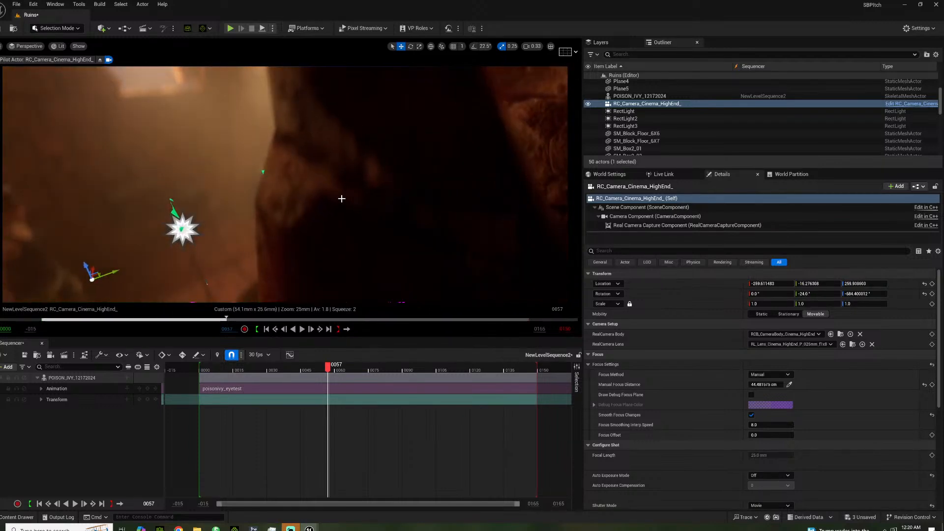
{"action": "key", "text": "a"}
{"action": "key", "text": "w"}
{"action": "right_click_drag", "start_coordinate": [334, 187], "coordinate": [26, 167]}
{"action": "key", "text": "d"}
{"action": "key", "text": "s"}
{"action": "key", "text": "q"}
{"action": "key", "text": "a"}
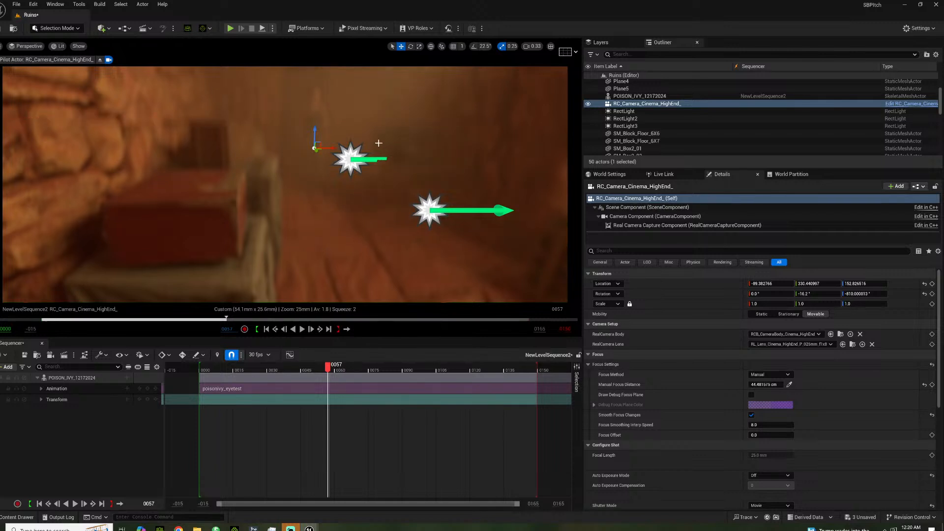
Bring the piloted camera back into a low-angle close-up of Poison Ivy's face
{"action": "right_click_drag", "start_coordinate": [381, 209], "coordinate": [265, 122]}
{"action": "key", "text": "w"}
{"action": "key", "text": "w"}
{"action": "key", "text": "w"}
{"action": "key", "text": "s"}
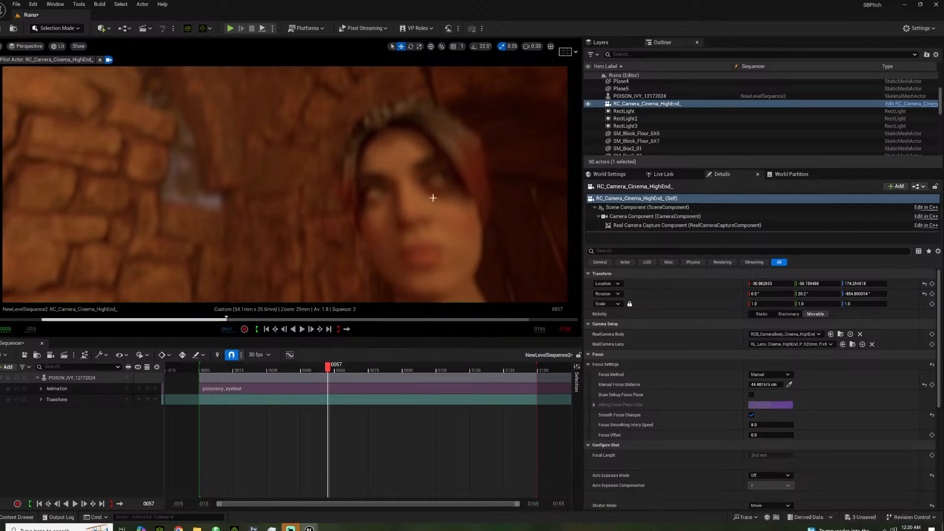
Show the debug focus plane, set the manual focus distance to 35 cm and adjust the camera's framing of the face
{"action": "left_click", "coordinate": [751, 394]}
{"action": "left_click_drag", "start_coordinate": [765, 385], "coordinate": [753, 384]}
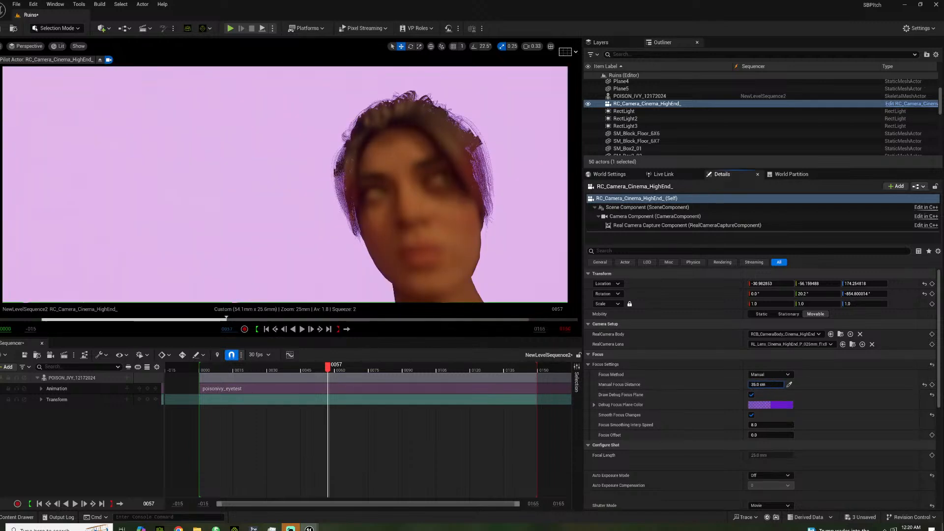
{"action": "right_click_drag", "start_coordinate": [551, 202], "coordinate": [569, 222]}
{"action": "key", "text": "s"}
{"action": "key", "text": "w"}
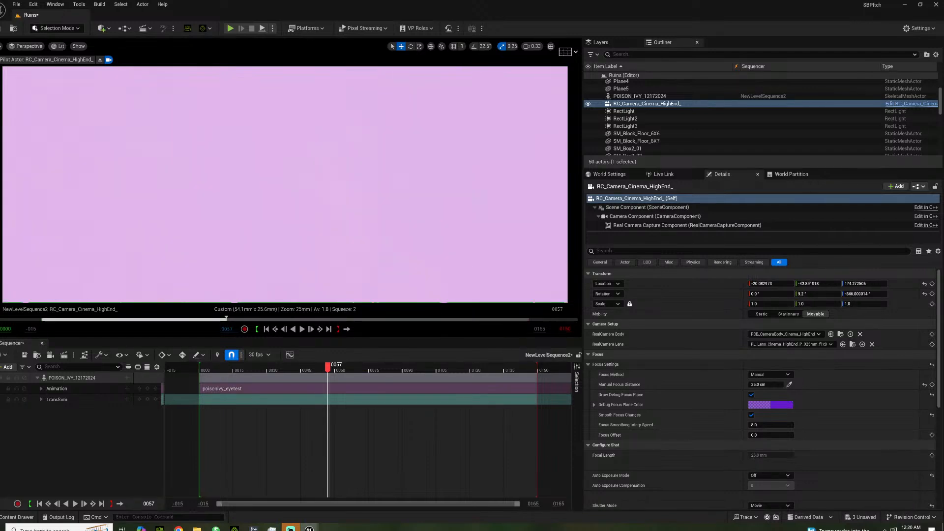
Switch the camera lens to RL_Lens_Cinema_HighEnd_P_095mm, pull the camera back to frame the face and hide the debug focus plane
{"action": "left_click", "coordinate": [806, 344]}
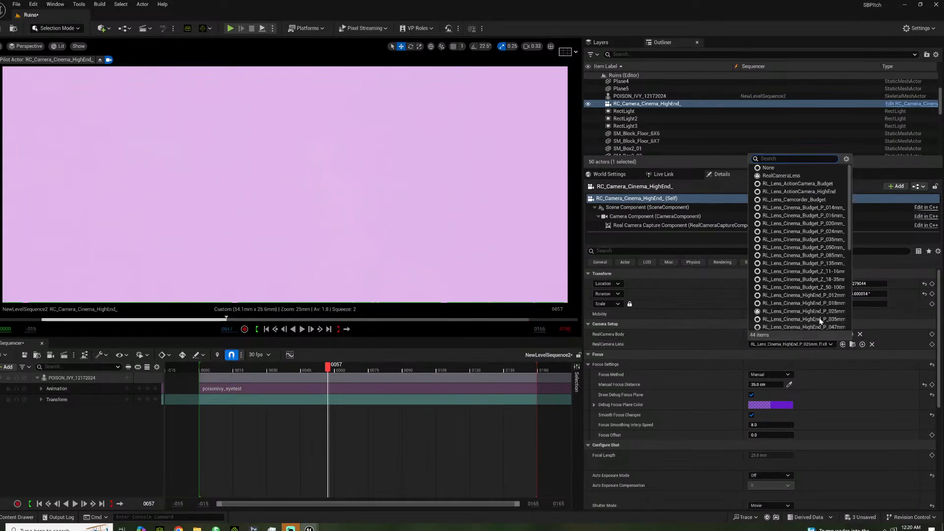
{"action": "scroll", "coordinate": [807, 295], "scroll_direction": "down", "scroll_amount": 5}
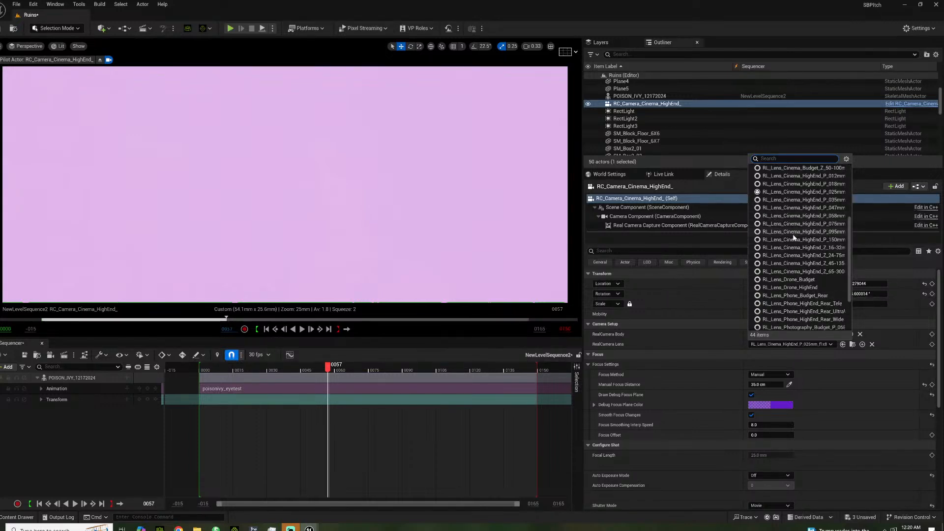
{"action": "left_click", "coordinate": [793, 233]}
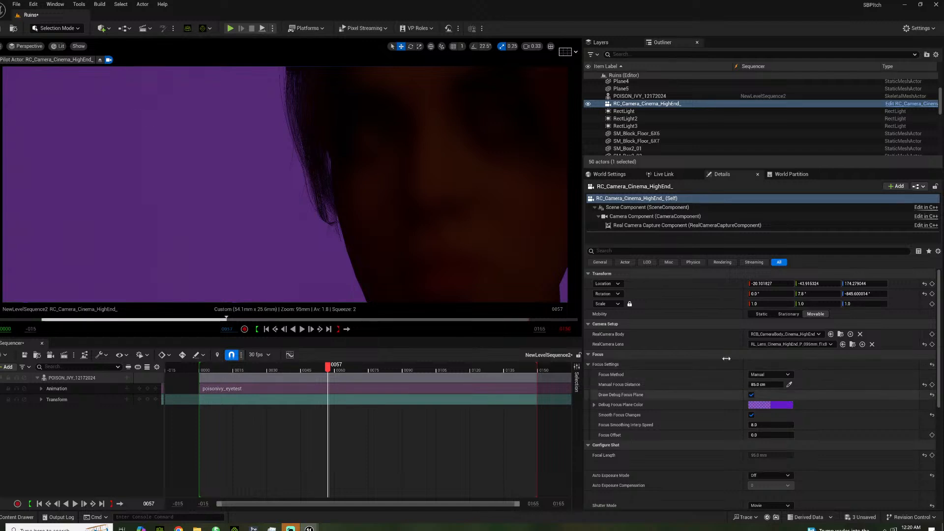
{"action": "right_click_drag", "start_coordinate": [285, 184], "coordinate": [295, 182]}
{"action": "key", "text": "s"}
{"action": "key", "text": "s"}
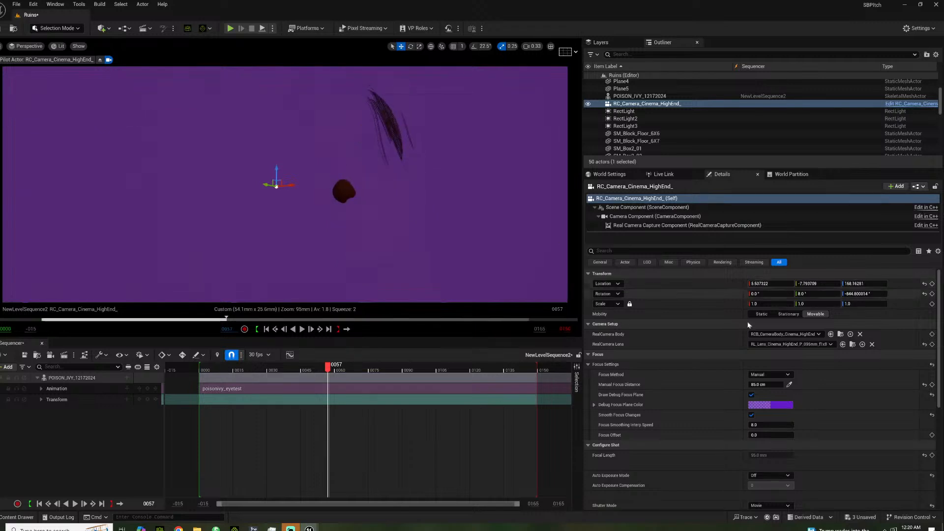
{"action": "left_click", "coordinate": [751, 395]}
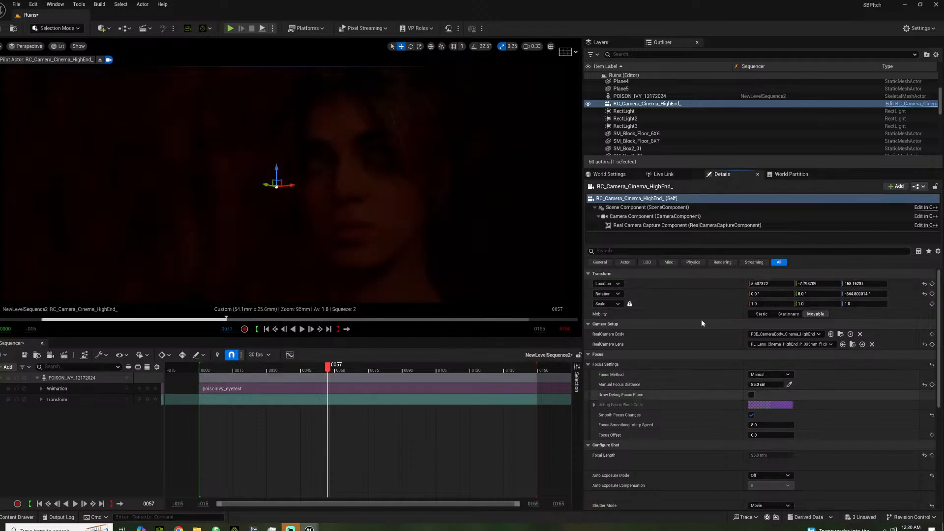
Set the exposure compensation in the camera component's post-process lens settings to 3
{"action": "left_click", "coordinate": [659, 216]}
{"action": "scroll", "coordinate": [724, 380], "scroll_direction": "down", "scroll_amount": 5}
{"action": "scroll", "coordinate": [716, 388], "scroll_direction": "down", "scroll_amount": 10}
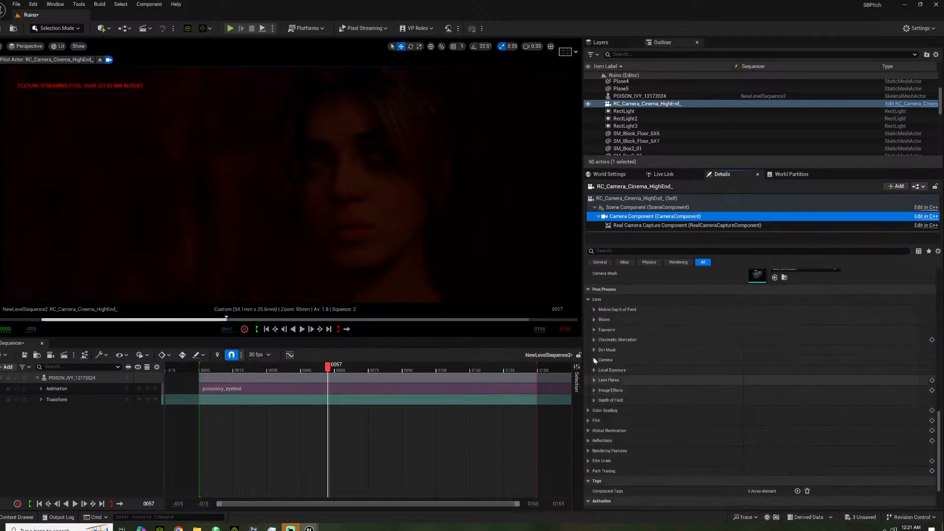
{"action": "left_click", "coordinate": [594, 330]}
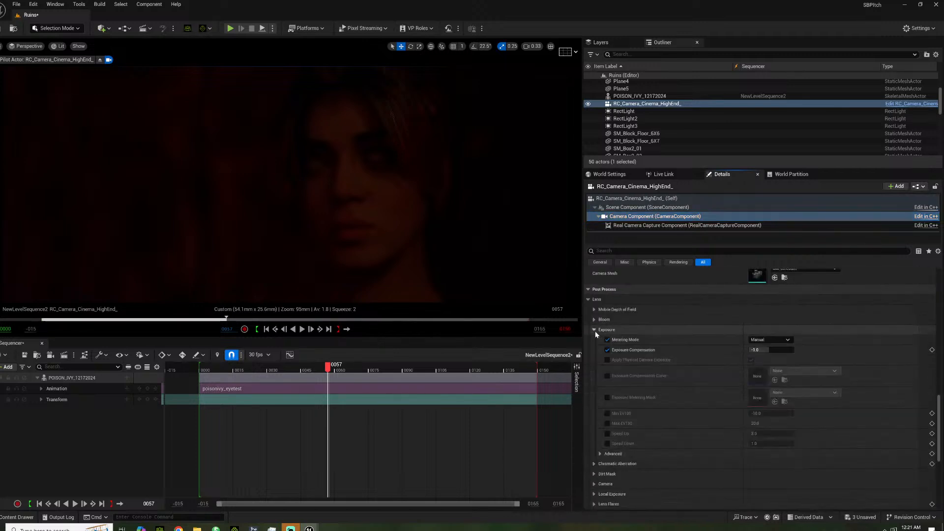
{"action": "left_click", "coordinate": [771, 349]}
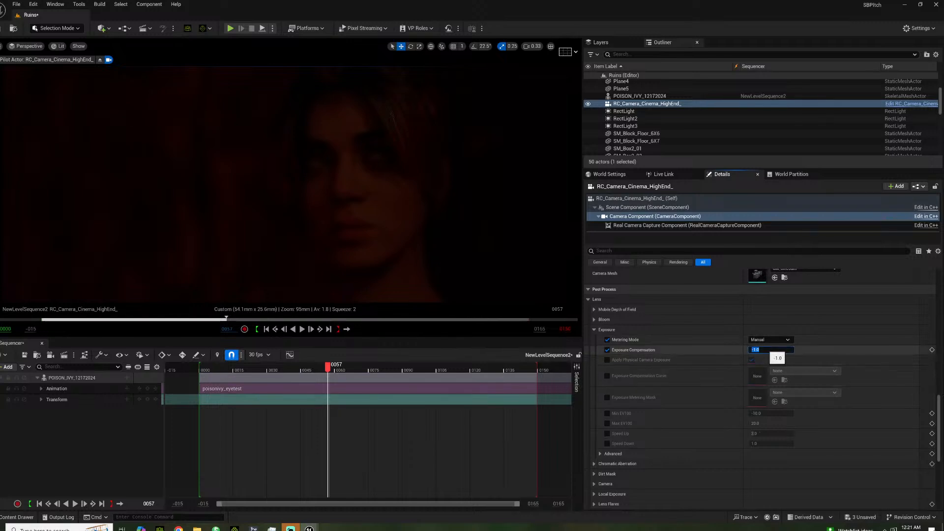
{"action": "type", "text": "3"}
{"action": "key", "text": "Return"}
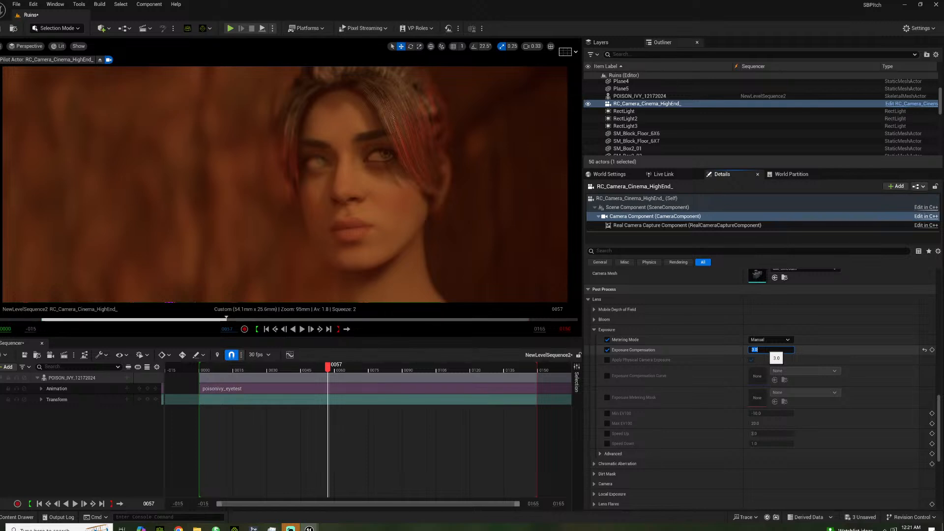
Set the cinema camera's aperture to 4
{"action": "left_click", "coordinate": [688, 198]}
{"action": "left_click", "coordinate": [754, 353]}
{"action": "left_click", "coordinate": [757, 352]}
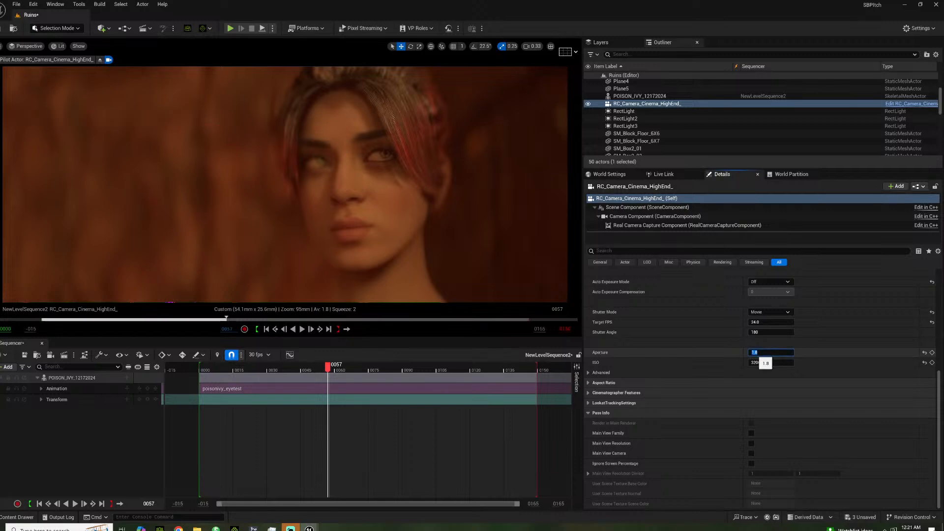
{"action": "type", "text": "4"}
{"action": "key", "text": "Return"}
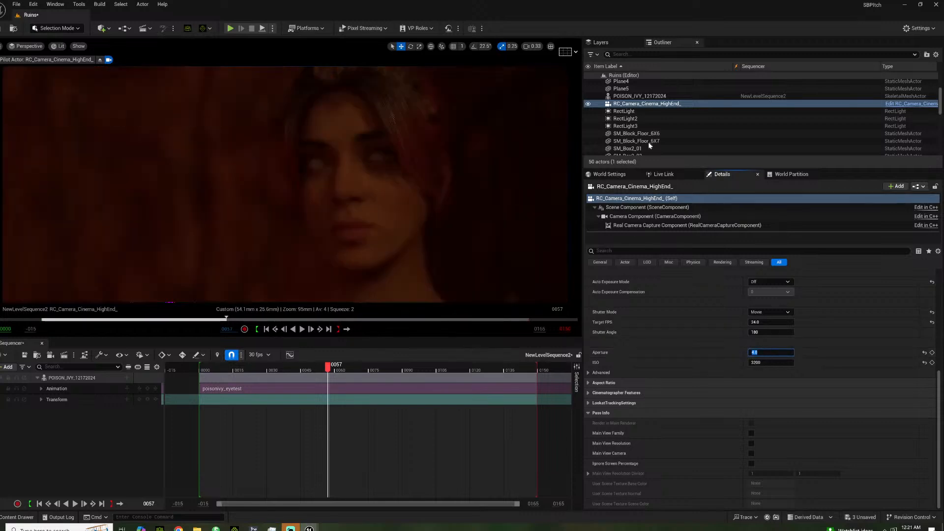
Raise the camera component's exposure compensation to 5 to brighten the shot
{"action": "left_click", "coordinate": [640, 96]}
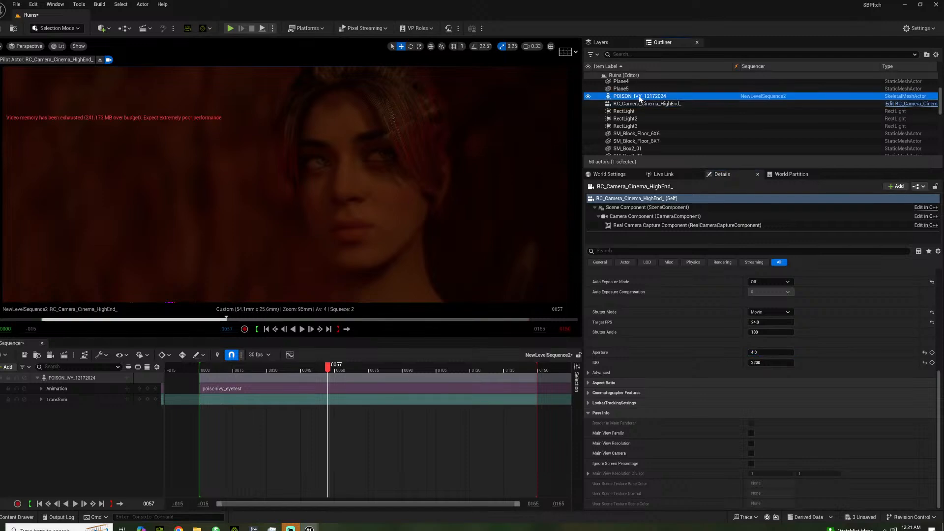
{"action": "left_click", "coordinate": [646, 104]}
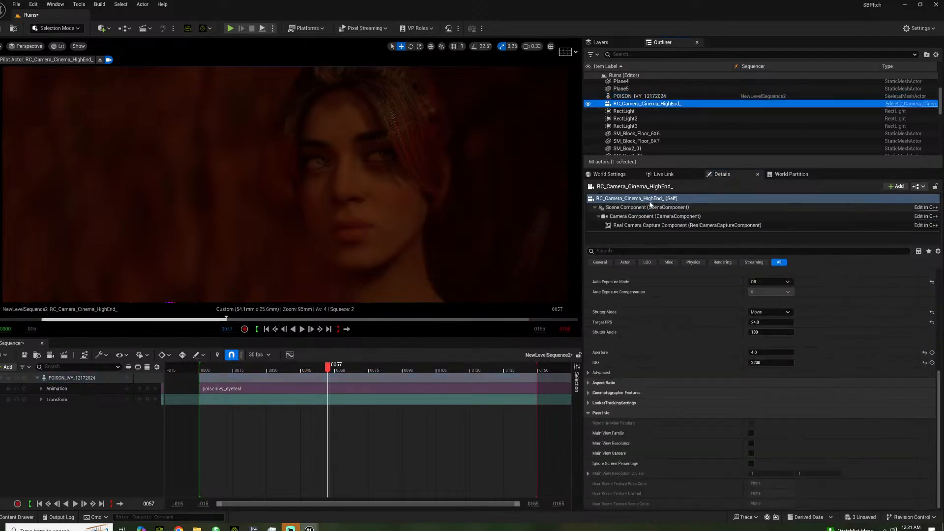
{"action": "left_click", "coordinate": [654, 217]}
{"action": "scroll", "coordinate": [715, 394], "scroll_direction": "down", "scroll_amount": 5}
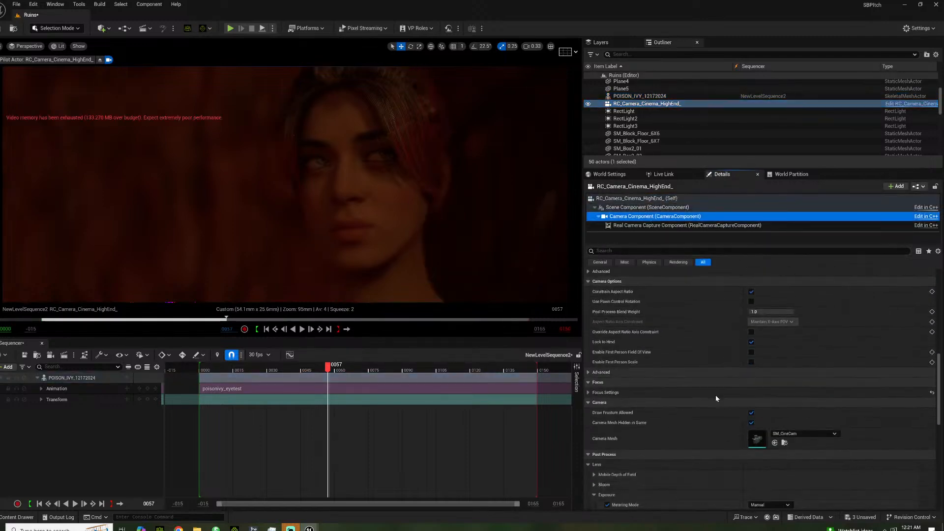
{"action": "left_click", "coordinate": [771, 442]}
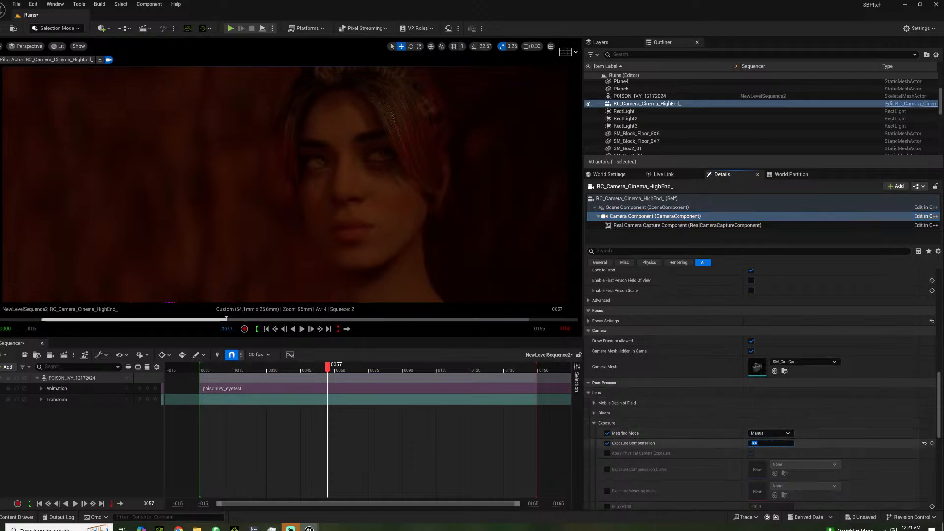
{"action": "type", "text": "5"}
{"action": "key", "text": "Return"}
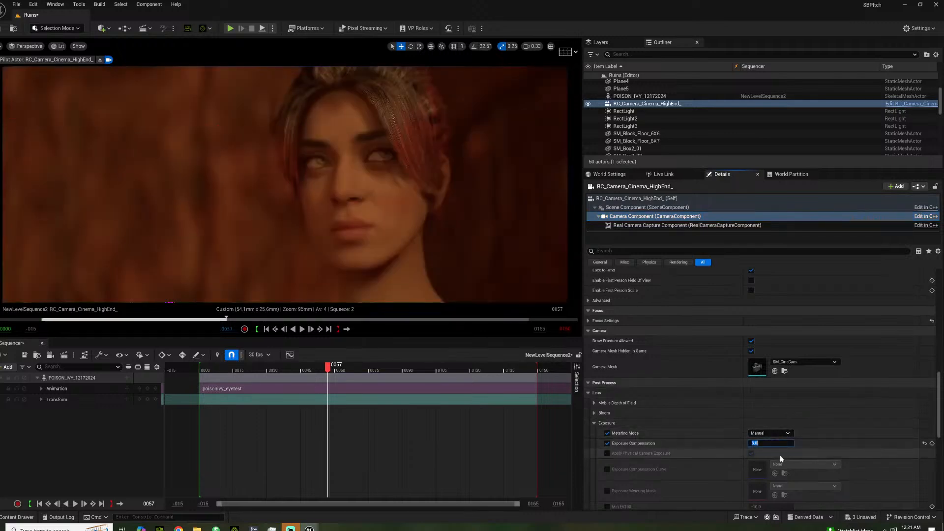
Move the piloted camera to a side view with Poison Ivy's head and shoulders off-centre against the stone wall
{"action": "mouse_move", "coordinate": [452, 238]}
{"action": "right_mouse_down"}
{"action": "mouse_move", "coordinate": [497, 246]}
{"action": "mouse_move", "coordinate": [437, 240]}
{"action": "right_mouse_up"}
{"action": "key", "text": "s"}
{"action": "key", "text": "w"}
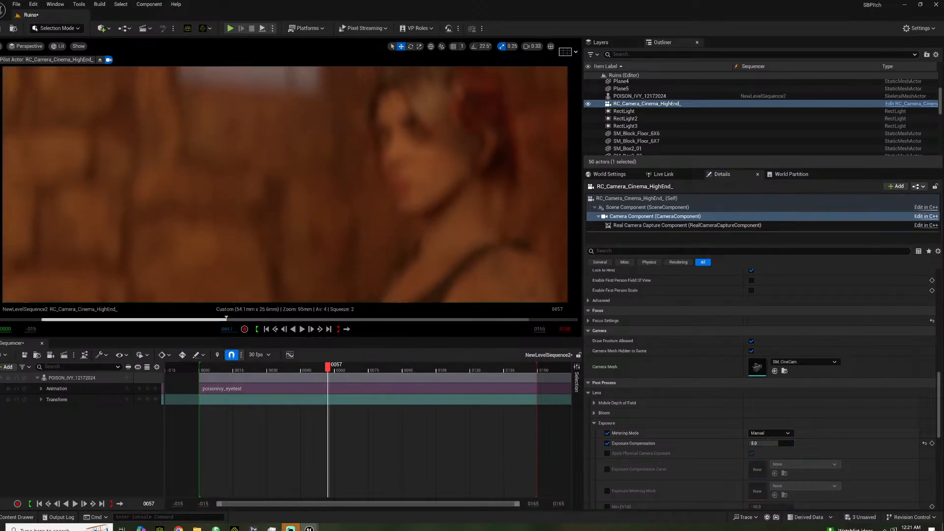
Set the camera's manual focus distance to about 123.9 cm on the face using the debug focus plane, and hide the plane
{"action": "scroll", "coordinate": [687, 338], "scroll_direction": "up", "scroll_amount": 8}
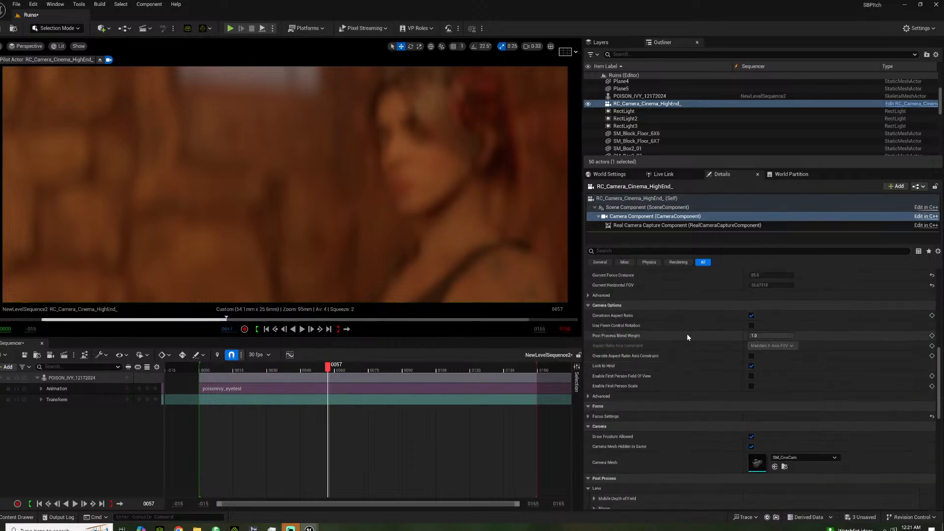
{"action": "scroll", "coordinate": [687, 337], "scroll_direction": "up", "scroll_amount": 5}
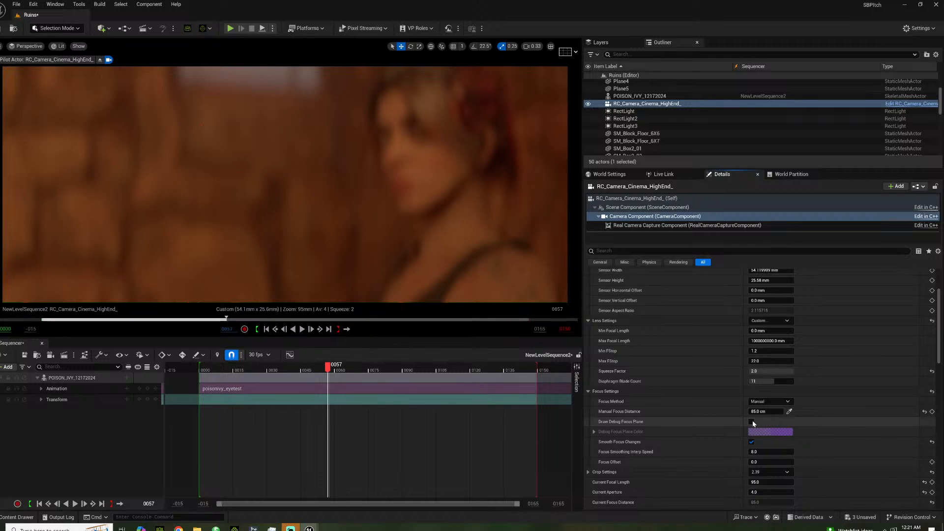
{"action": "left_click", "coordinate": [646, 199]}
{"action": "left_click", "coordinate": [751, 320]}
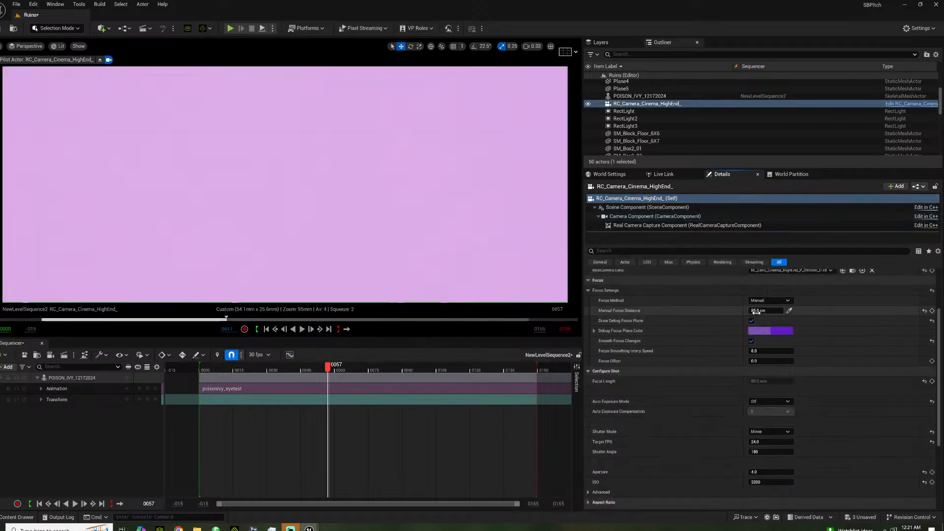
{"action": "mouse_move", "coordinate": [765, 310]}
{"action": "left_mouse_down"}
{"action": "mouse_move", "coordinate": [783, 310]}
{"action": "mouse_move", "coordinate": [765, 311]}
{"action": "mouse_move", "coordinate": [757, 325]}
{"action": "left_mouse_up"}
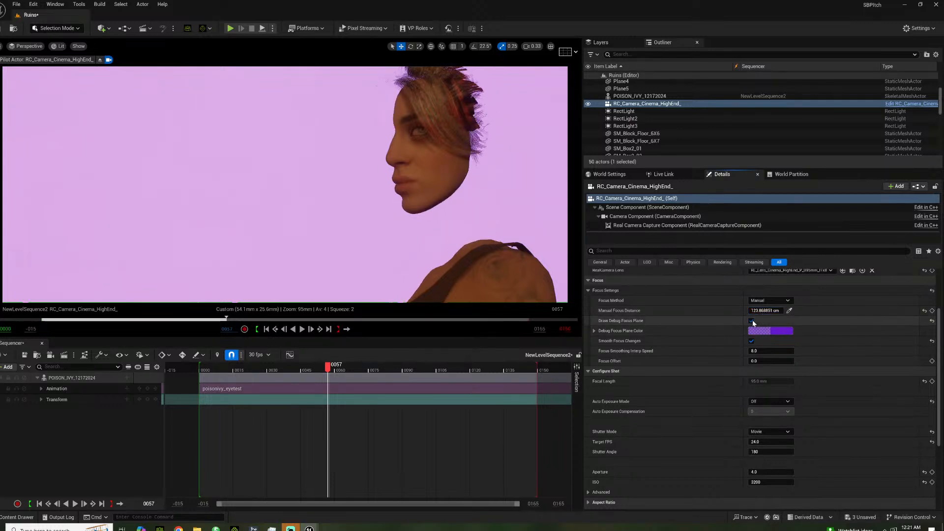
{"action": "left_click", "coordinate": [751, 320]}
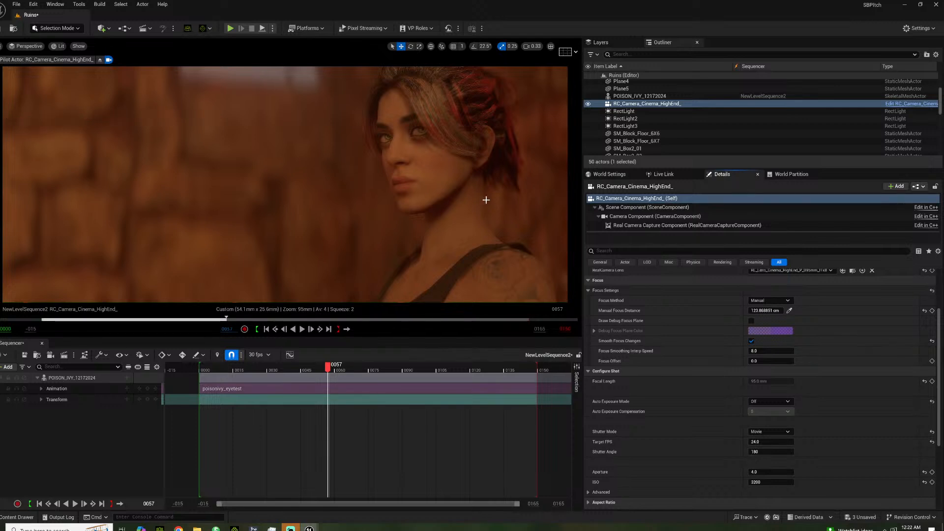
Stop piloting RC_Camera_Cinema_HighEnd_, select the Ruins level and move the free view back to an overview of the room
{"action": "right_click", "coordinate": [644, 104]}
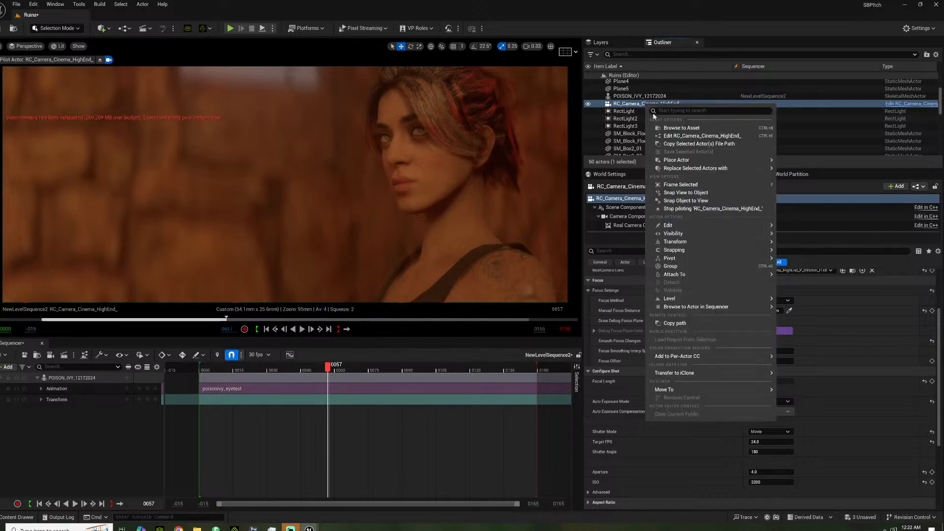
{"action": "left_click", "coordinate": [690, 209]}
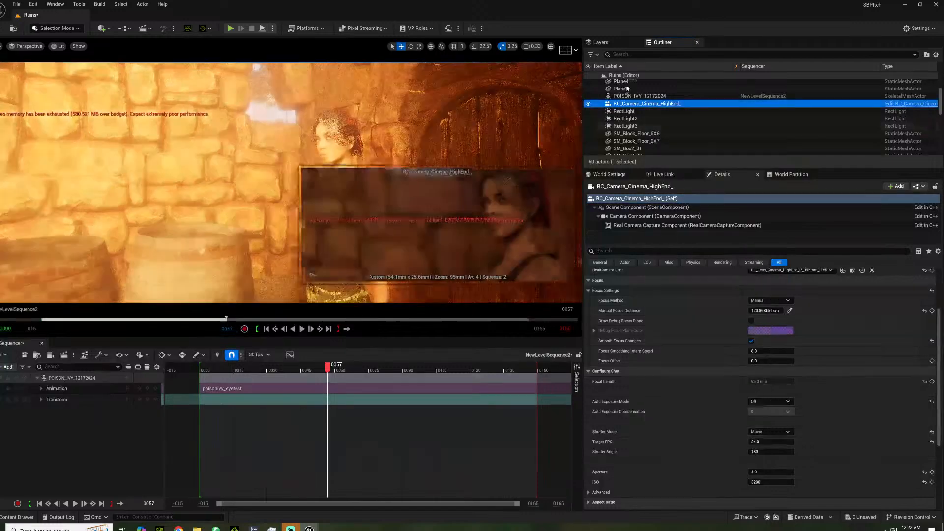
{"action": "scroll", "coordinate": [634, 99], "scroll_direction": "up", "scroll_amount": 3}
{"action": "left_click", "coordinate": [628, 76]}
{"action": "right_click_drag", "start_coordinate": [470, 122], "coordinate": [480, 101]}
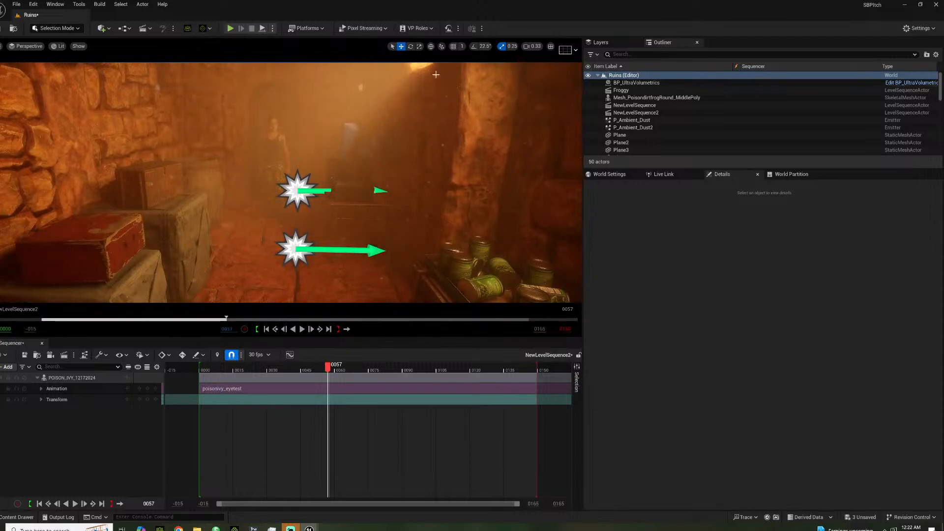
Select the SM_Composition_4X5_2 ruin walls, both stone floor blocks and the chair together
{"action": "left_click", "coordinate": [128, 131]}
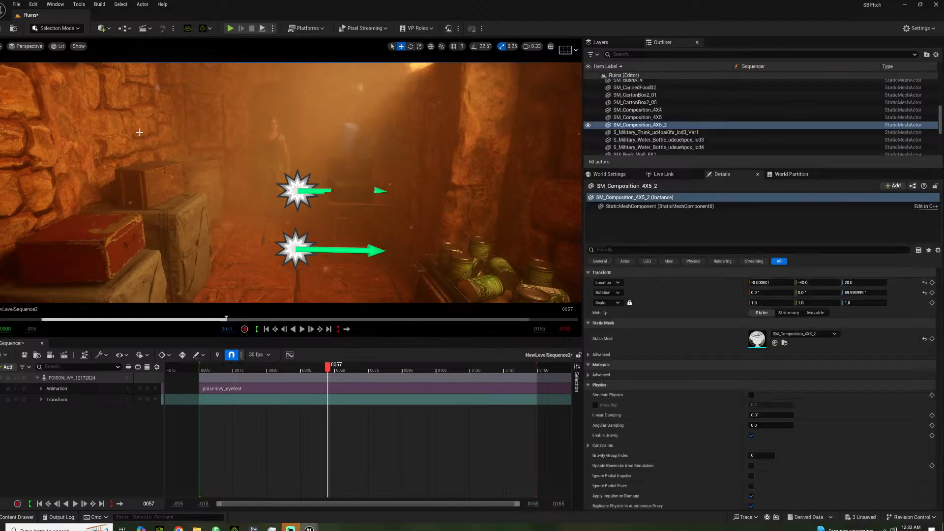
{"action": "left_click", "coordinate": [259, 224], "text": "shift"}
{"action": "right_click_drag", "start_coordinate": [259, 224], "coordinate": [329, 261]}
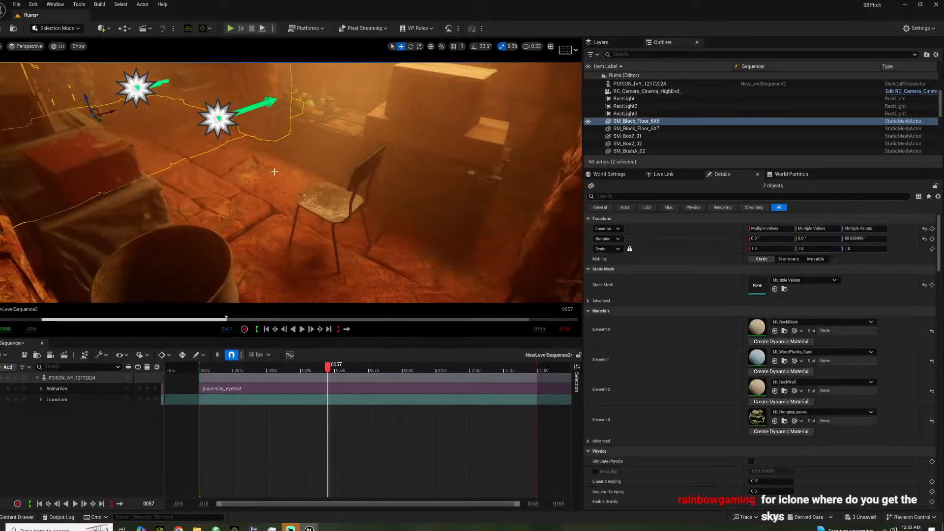
{"action": "left_click", "coordinate": [331, 204], "text": "shift"}
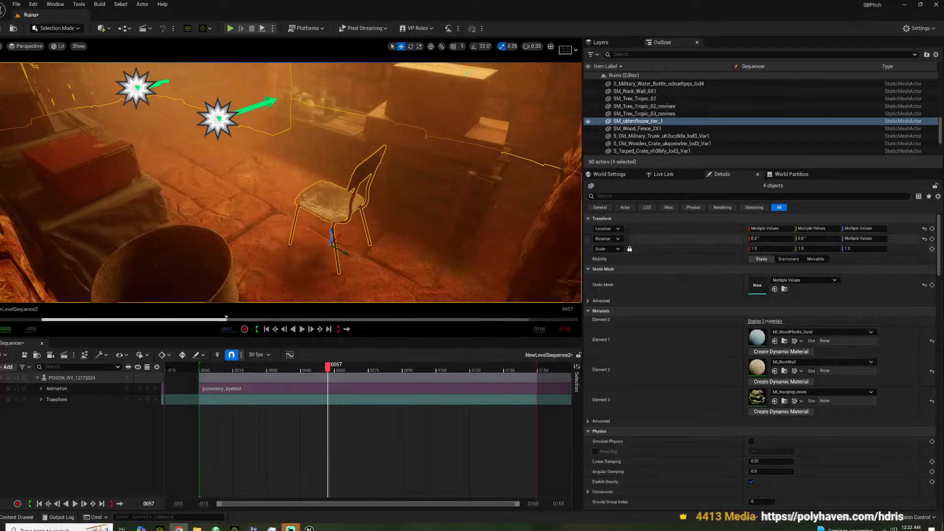
Examine the selected set pieces from outside the ruins, close to Poison Ivy and from across the room
{"action": "key", "text": "s"}
{"action": "right_click_drag", "start_coordinate": [442, 148], "coordinate": [446, 125]}
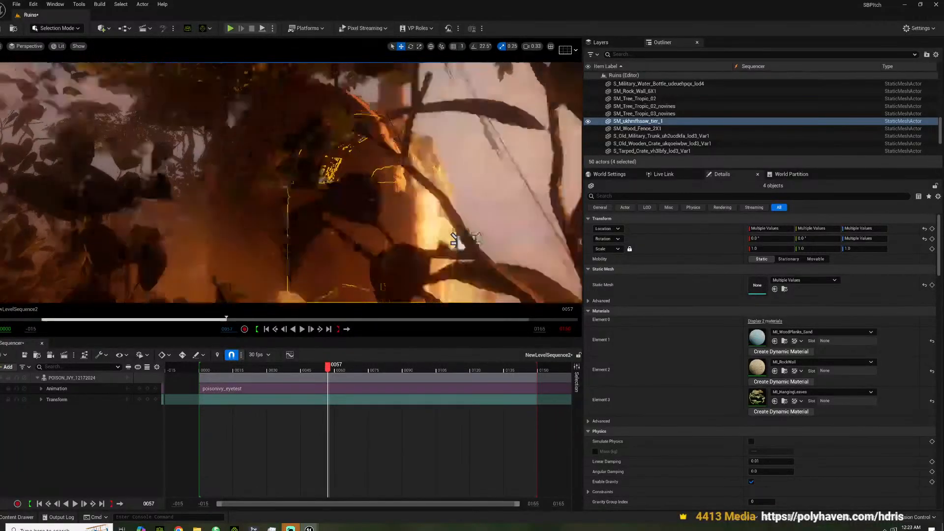
{"action": "right_click_drag", "start_coordinate": [446, 125], "coordinate": [475, 124]}
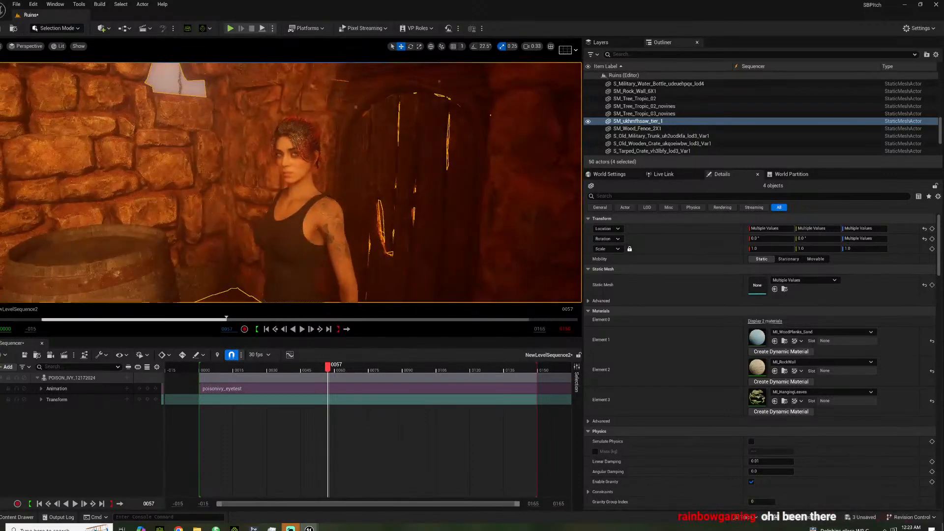
{"action": "key", "text": "s"}
{"action": "right_click_drag", "start_coordinate": [475, 125], "coordinate": [464, 102]}
{"action": "key", "text": "w"}
{"action": "key", "text": "s"}
{"action": "key", "text": "w"}
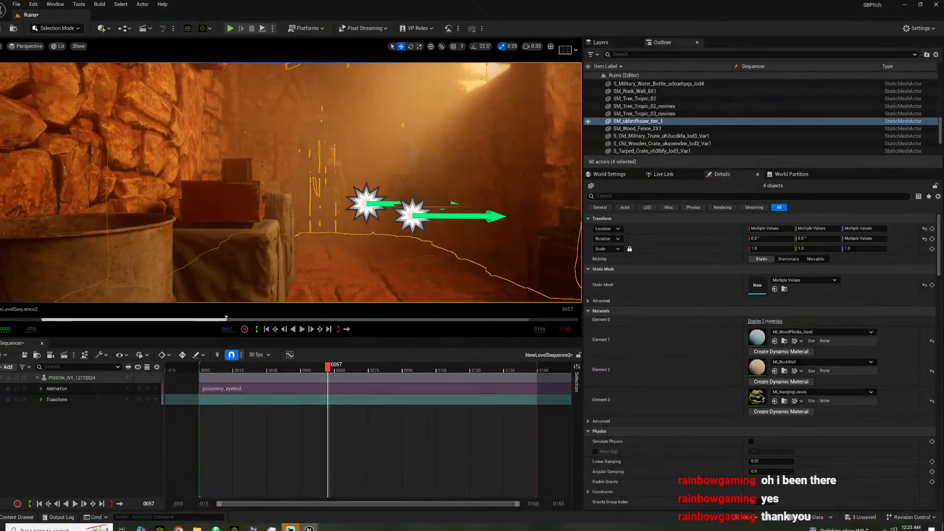
Pilot RC_Camera_Cinema_HighEnd_ and pull it back past the chair to a distant view facing Poison Ivy
{"action": "left_click", "coordinate": [332, 166]}
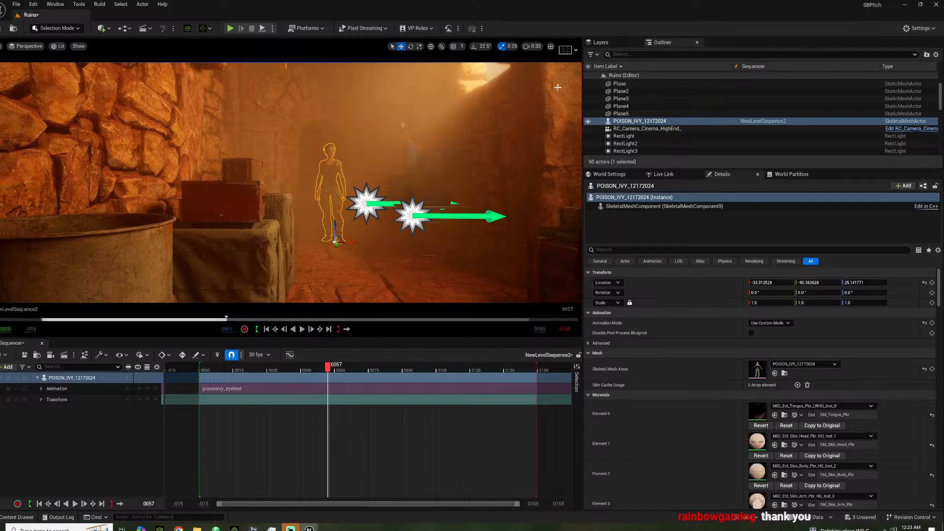
{"action": "left_click", "coordinate": [419, 161]}
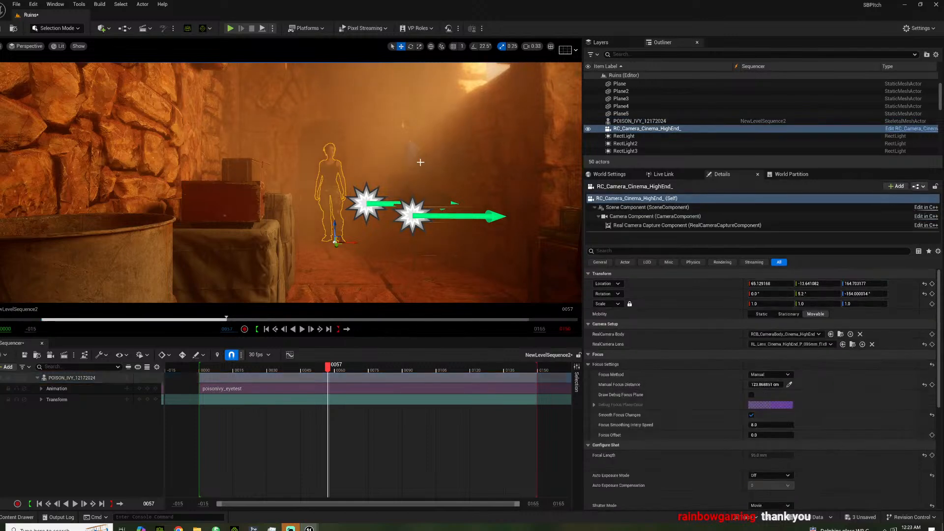
{"action": "right_click", "coordinate": [421, 162]}
{"action": "left_click", "coordinate": [476, 275]}
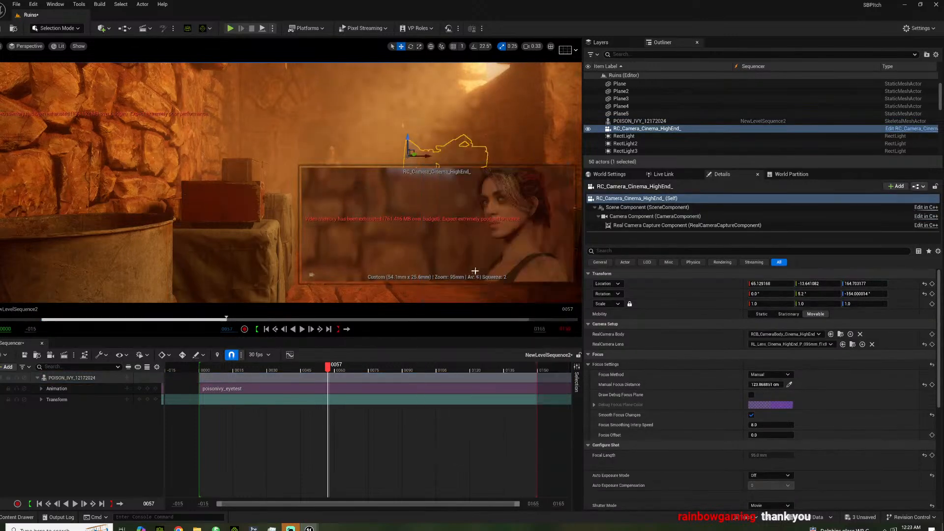
{"action": "right_click_drag", "start_coordinate": [394, 202], "coordinate": [266, 192]}
{"action": "key", "text": "w"}
{"action": "key", "text": "d"}
{"action": "right_click_drag", "start_coordinate": [285, 184], "coordinate": [277, 168]}
{"action": "key", "text": "a"}
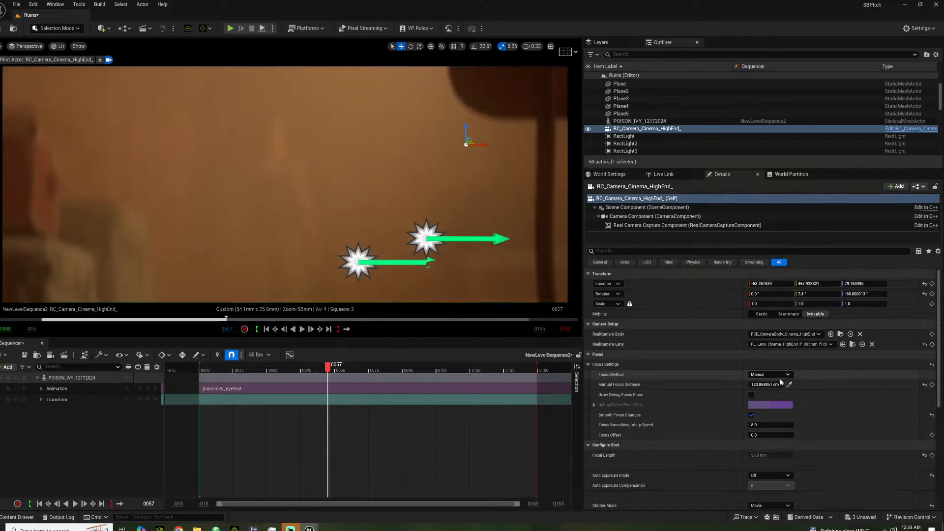
Sample the camera's manual focus distance on Poison Ivy in the distant shot and stop piloting the camera
{"action": "left_click", "coordinate": [789, 385]}
{"action": "left_click", "coordinate": [279, 141]}
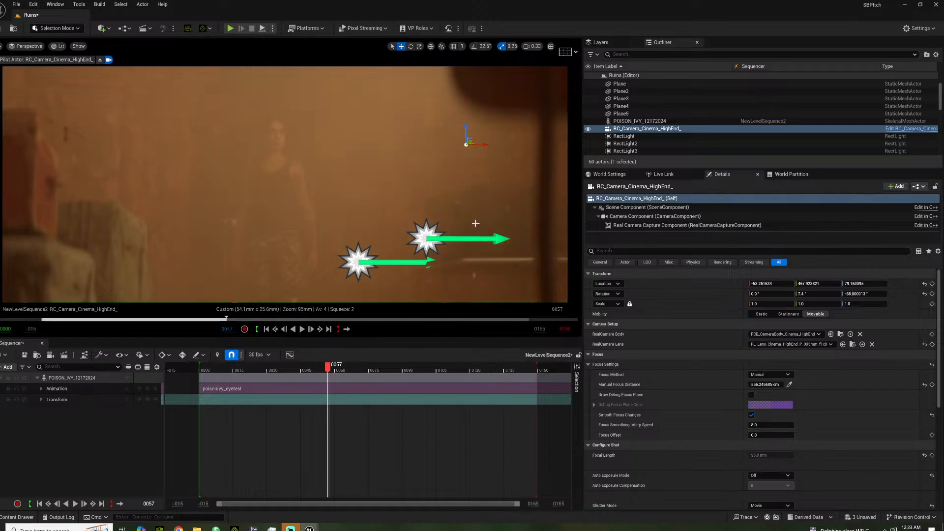
{"action": "right_click", "coordinate": [663, 129]}
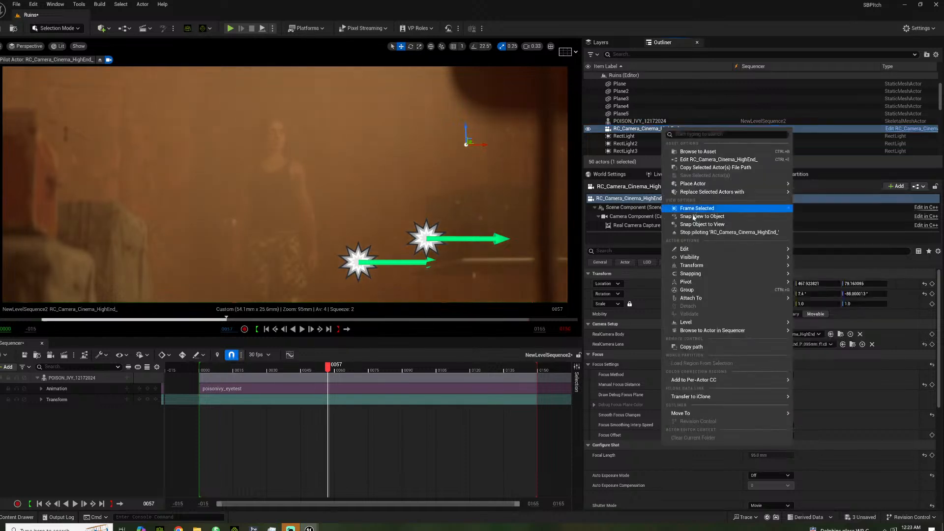
{"action": "left_click", "coordinate": [704, 232]}
Select the SM_Composition_4X5_2 ruin walls, both stone floor blocks and the chair, and transfer them to iClone
{"action": "left_click", "coordinate": [624, 91]}
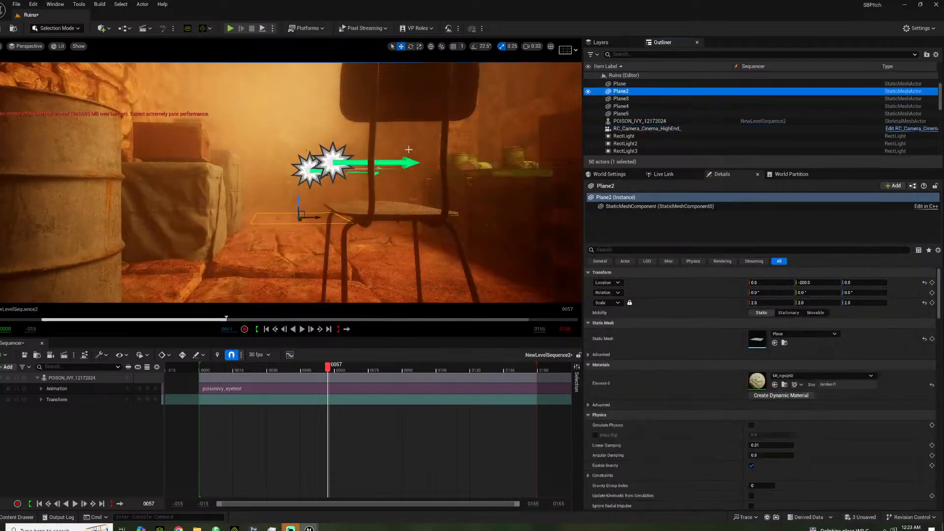
{"action": "left_click", "coordinate": [254, 237]}
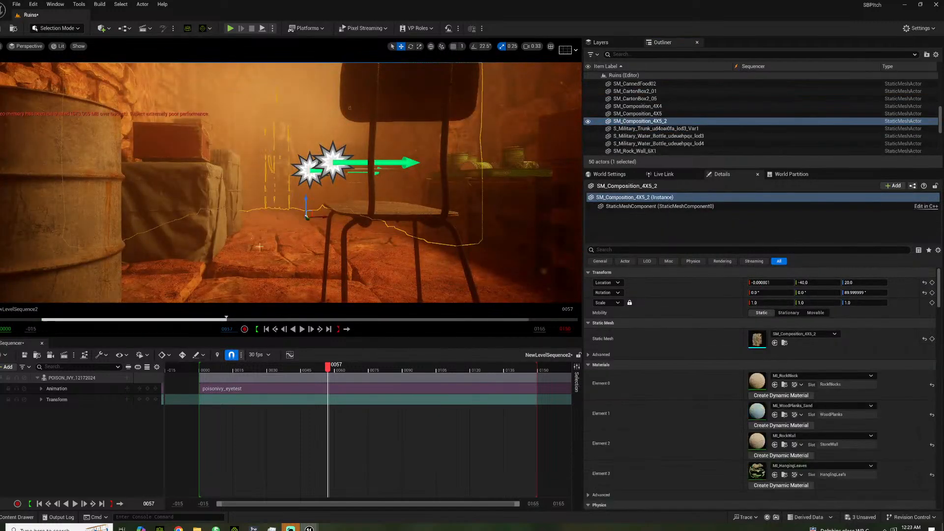
{"action": "left_click", "coordinate": [277, 228], "text": "ctrl"}
{"action": "left_click", "coordinate": [280, 216], "text": "ctrl"}
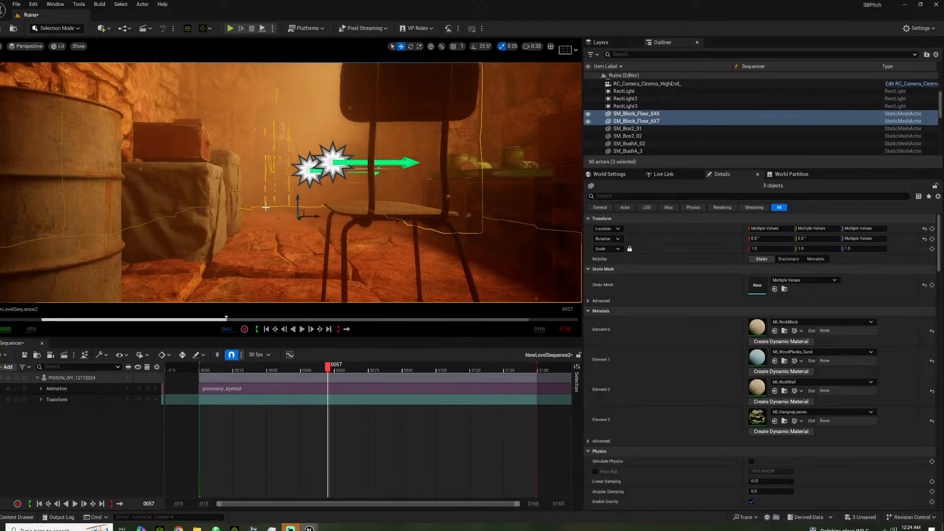
{"action": "left_click", "coordinate": [365, 211], "text": "ctrl"}
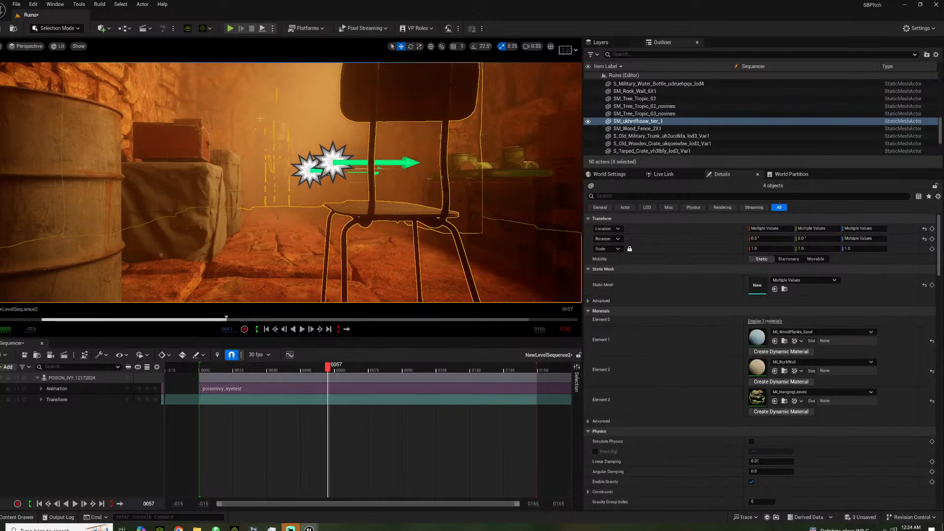
{"action": "left_click", "coordinate": [204, 29]}
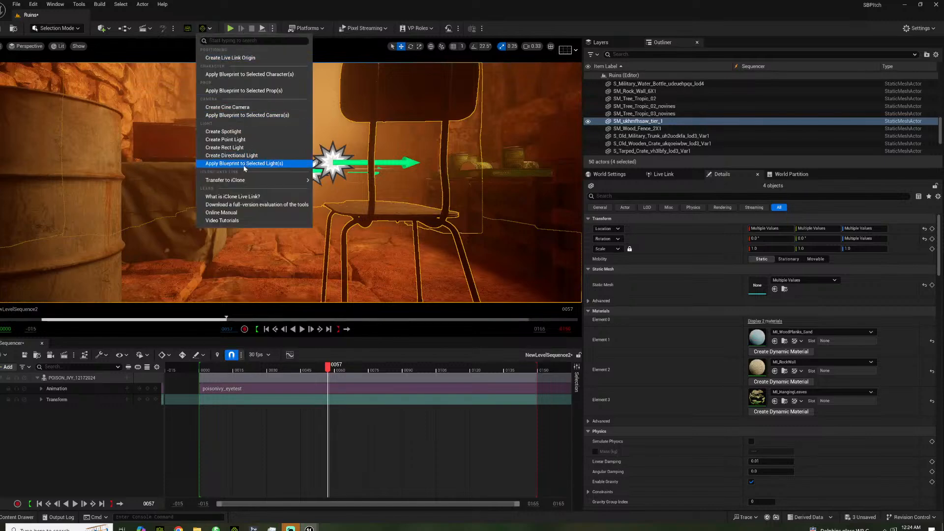
{"action": "mouse_move", "coordinate": [255, 180]}
{"action": "left_click", "coordinate": [325, 185]}
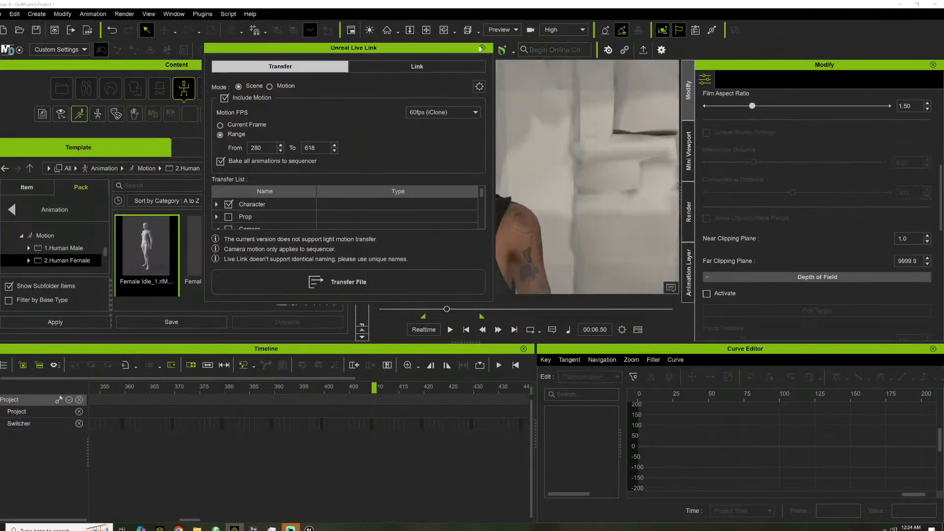
Close the Unreal Live Link dialog and examine the ruin set, chair and Poison Ivy in iClone from several angles
{"action": "left_click", "coordinate": [481, 48]}
{"action": "left_click", "coordinate": [428, 30]}
{"action": "left_click_drag", "start_coordinate": [485, 117], "coordinate": [489, 129]}
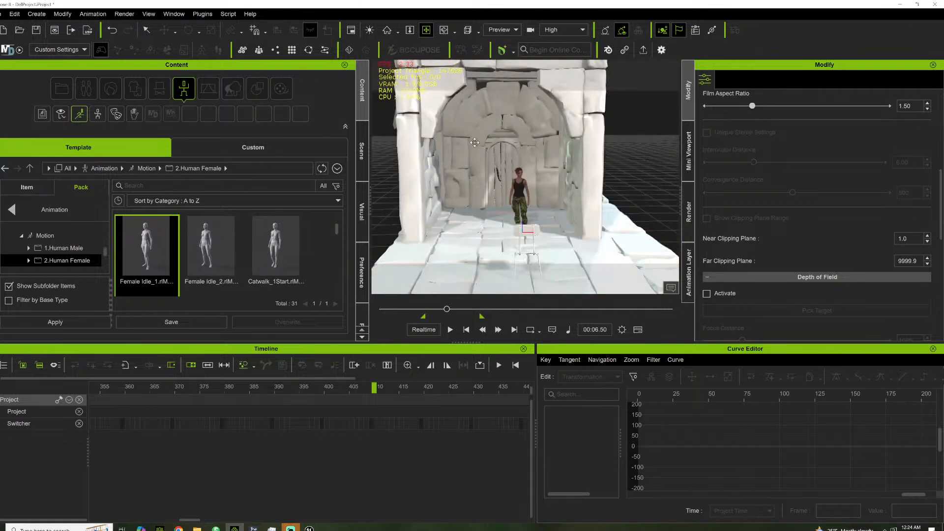
{"action": "right_click_drag", "start_coordinate": [452, 186], "coordinate": [605, 189]}
{"action": "scroll", "coordinate": [531, 174], "scroll_direction": "down", "scroll_amount": 8}
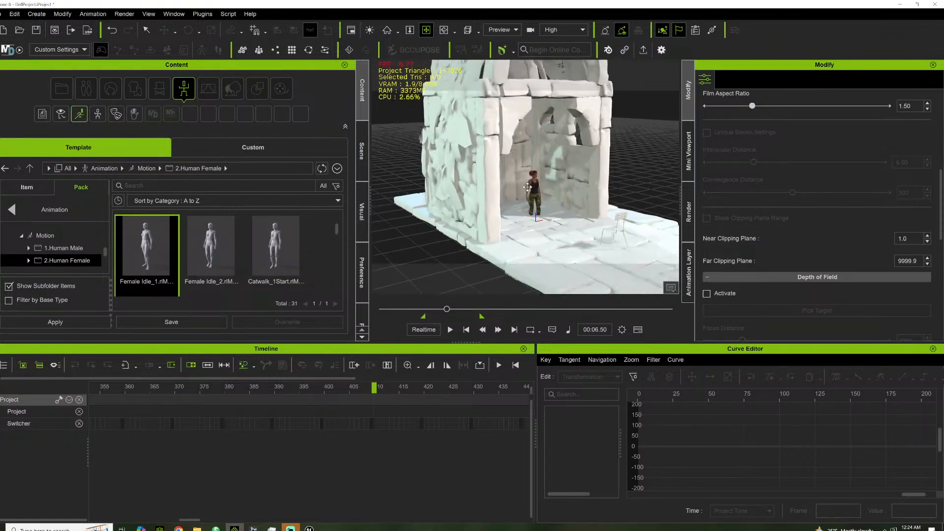
{"action": "middle_click_drag", "start_coordinate": [531, 174], "coordinate": [468, 172]}
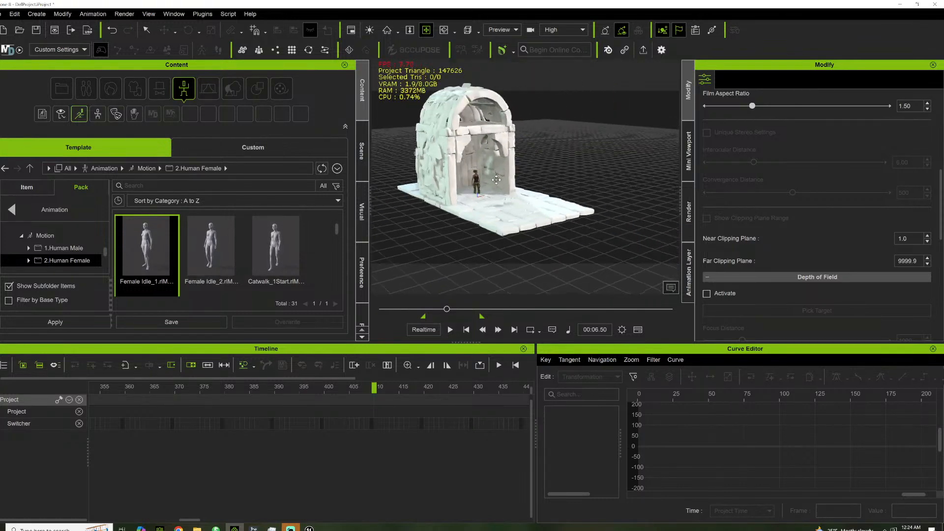
{"action": "scroll", "coordinate": [468, 172], "scroll_direction": "up", "scroll_amount": 5}
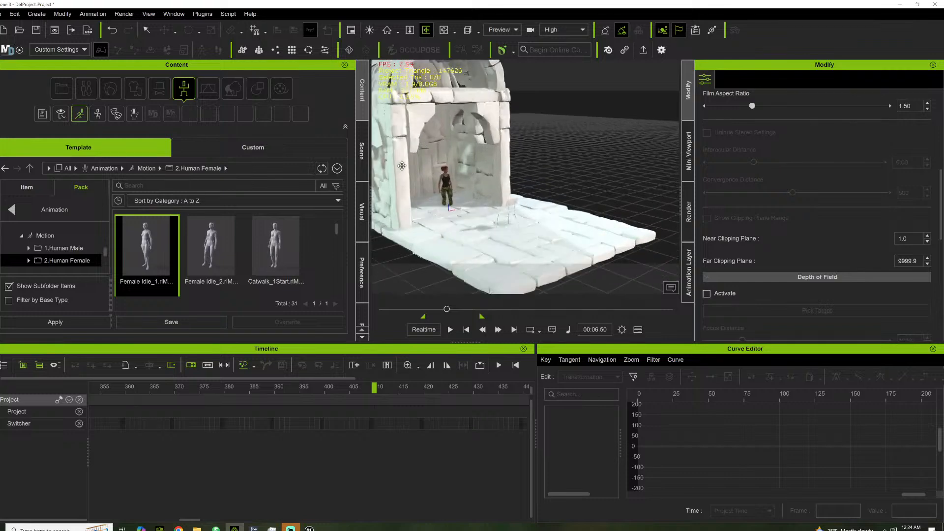
{"action": "right_click_drag", "start_coordinate": [428, 168], "coordinate": [431, 169]}
{"action": "scroll", "coordinate": [431, 169], "scroll_direction": "up", "scroll_amount": 8}
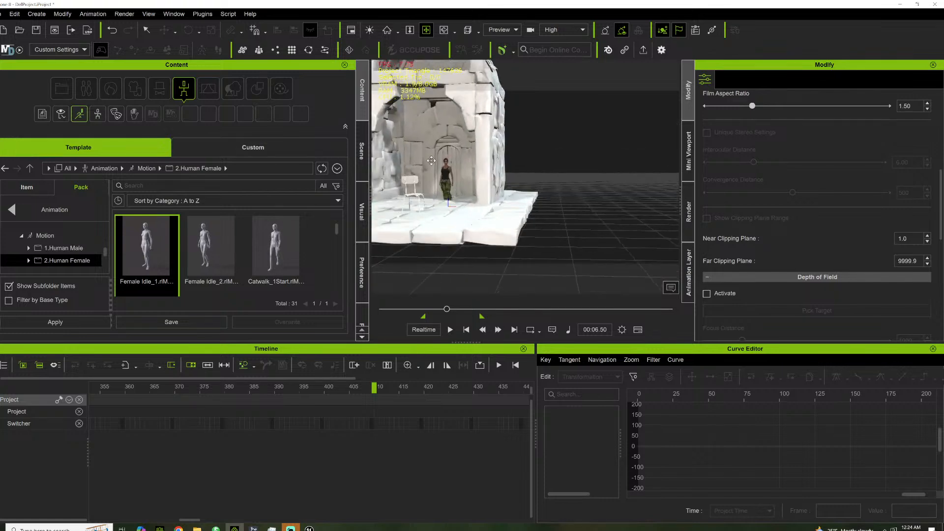
{"action": "middle_click_drag", "start_coordinate": [449, 139], "coordinate": [557, 157]}
{"action": "right_click_drag", "start_coordinate": [576, 151], "coordinate": [588, 145]}
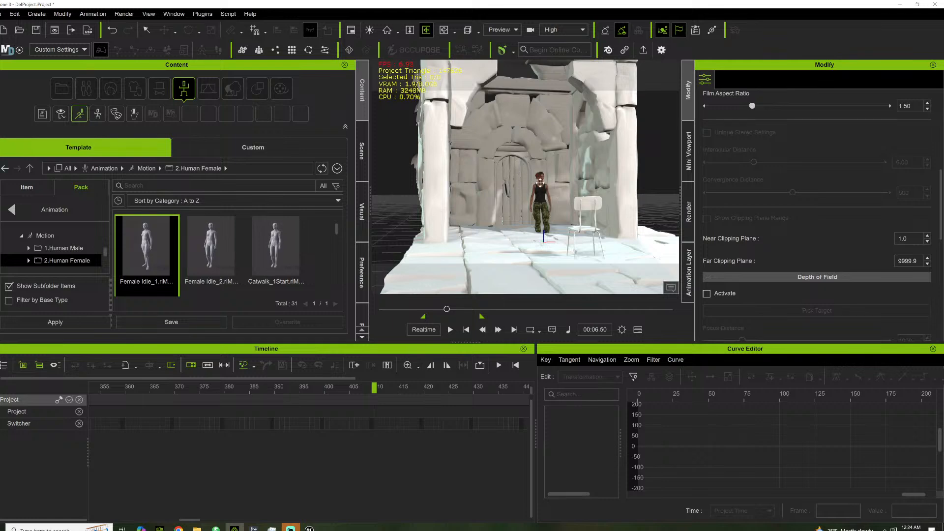
Select the Poison Ivy character and inspect the ruin set around her from behind and in front
{"action": "left_click", "coordinate": [540, 182]}
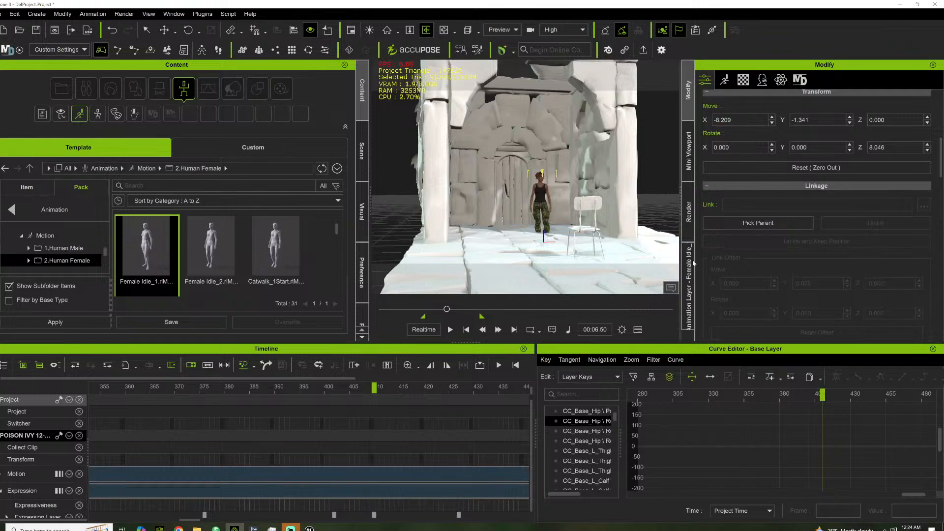
{"action": "left_click", "coordinate": [688, 206]}
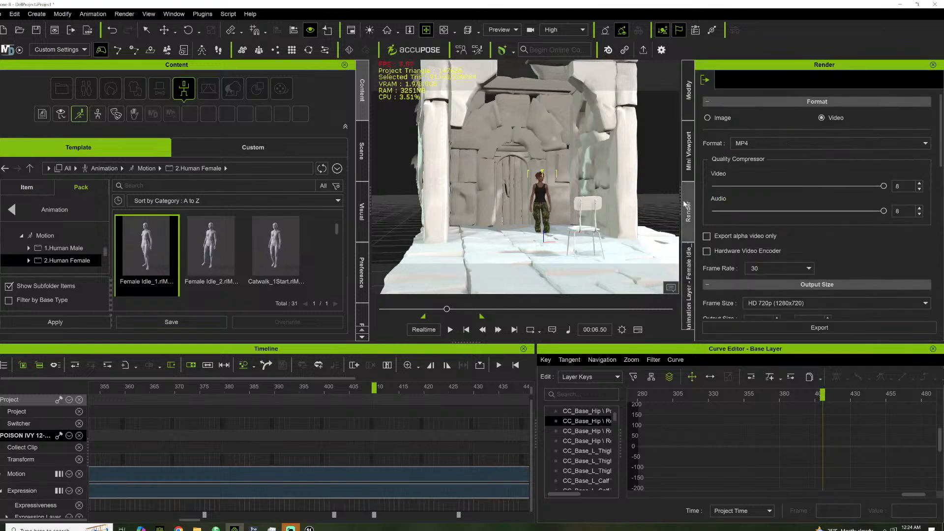
{"action": "left_click", "coordinate": [688, 150]}
{"action": "left_click", "coordinate": [688, 93]}
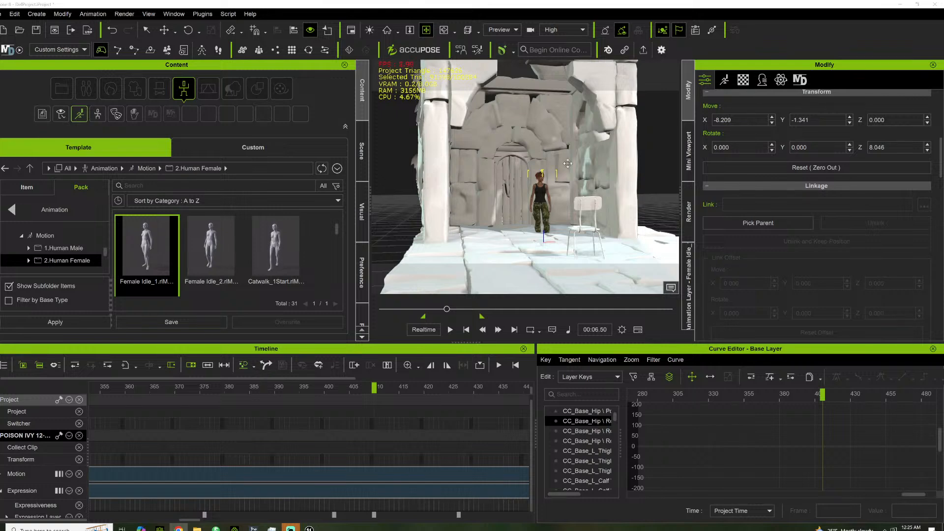
{"action": "left_click_drag", "start_coordinate": [572, 163], "coordinate": [537, 178]}
{"action": "mouse_move", "coordinate": [556, 154]}
{"action": "right_mouse_down"}
{"action": "mouse_move", "coordinate": [467, 144]}
{"action": "mouse_move", "coordinate": [517, 138]}
{"action": "mouse_move", "coordinate": [590, 157]}
{"action": "right_mouse_up"}
{"action": "scroll", "coordinate": [467, 144], "scroll_direction": "down", "scroll_amount": 8}
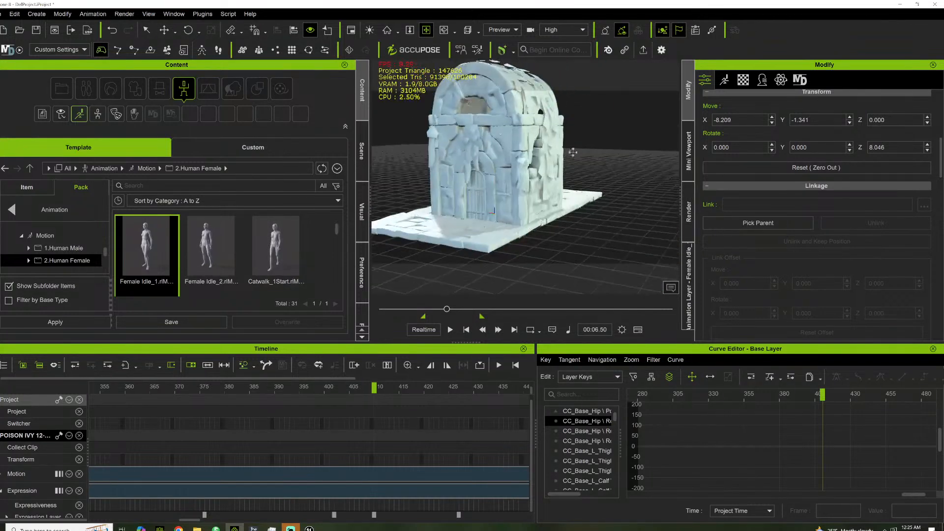
{"action": "right_click_drag", "start_coordinate": [502, 133], "coordinate": [539, 141]}
{"action": "right_click_drag", "start_coordinate": [393, 158], "coordinate": [486, 157]}
{"action": "scroll", "coordinate": [488, 156], "scroll_direction": "up", "scroll_amount": 3}
{"action": "scroll", "coordinate": [487, 153], "scroll_direction": "up", "scroll_amount": 2}
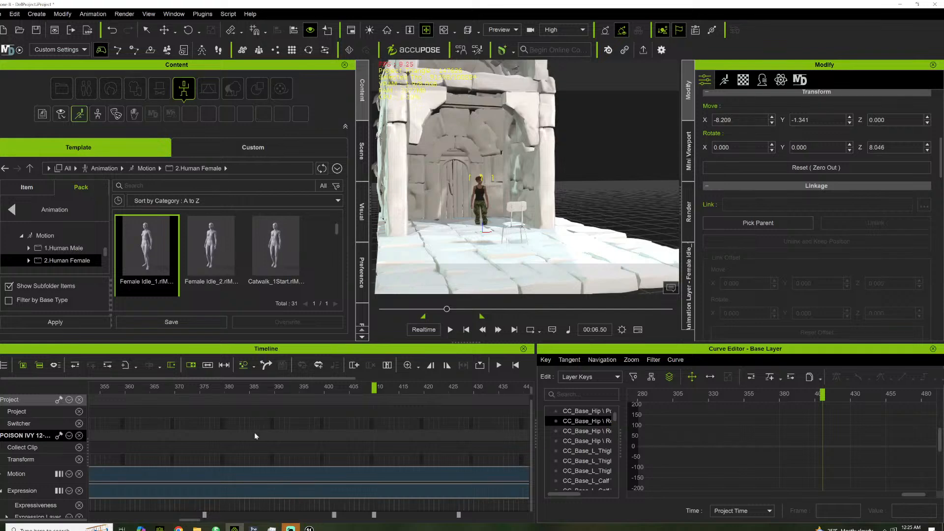
Launch Character Creator and examine Poison Ivy more closely in front of the doorway in iClone
{"action": "left_click", "coordinate": [160, 528]}
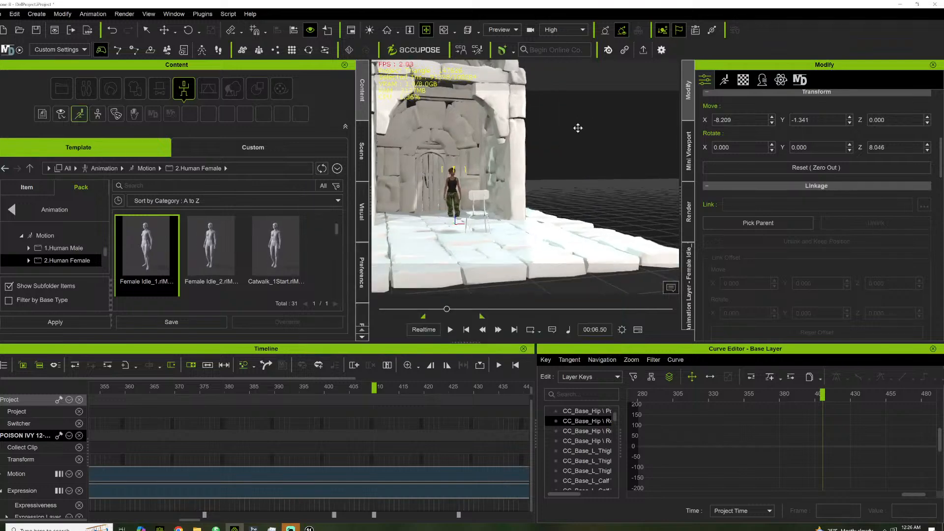
{"action": "scroll", "coordinate": [578, 128], "scroll_direction": "up", "scroll_amount": 3}
{"action": "left_click_drag", "start_coordinate": [488, 120], "coordinate": [581, 121]}
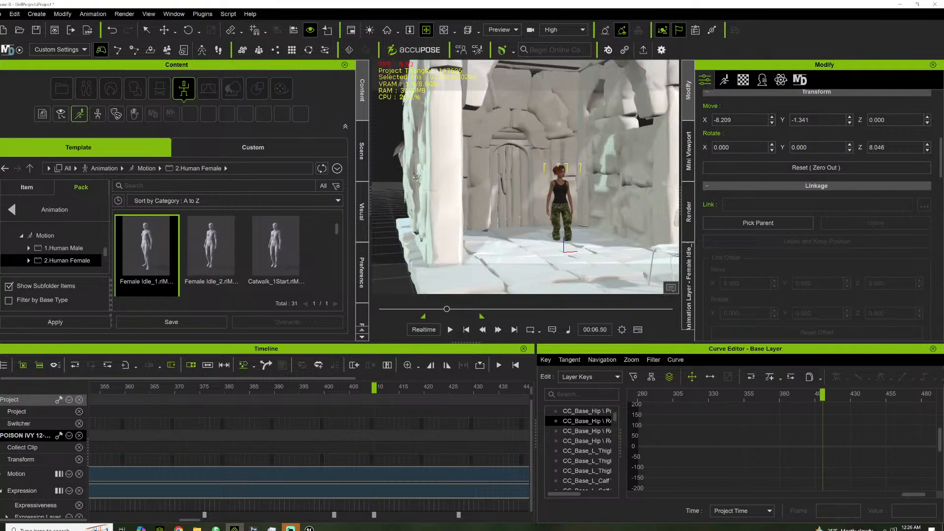
{"action": "right_click_drag", "start_coordinate": [455, 150], "coordinate": [531, 160]}
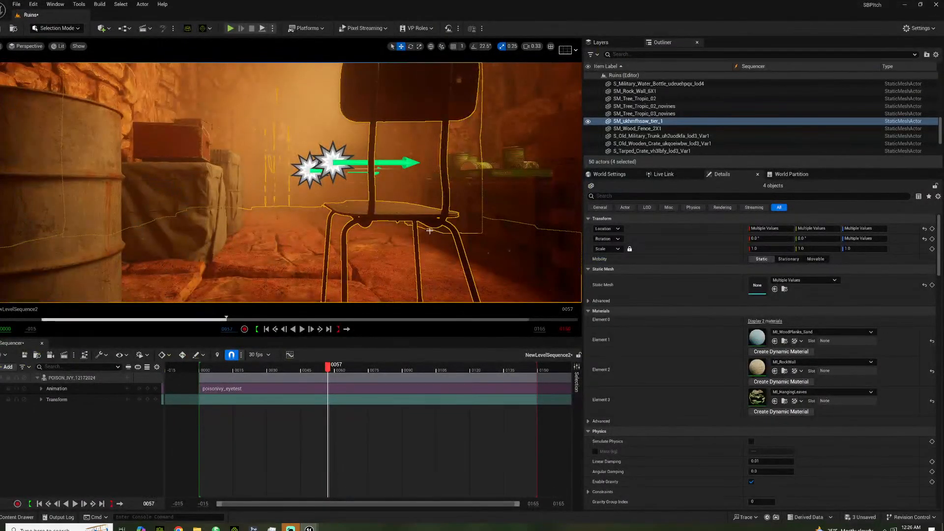
Switch back to Unreal Engine and inspect Poison Ivy up close beside the wooden door
{"action": "mouse_move", "coordinate": [428, 183]}
{"action": "right_mouse_down"}
{"action": "mouse_move", "coordinate": [415, 152]}
{"action": "mouse_move", "coordinate": [317, 157]}
{"action": "mouse_move", "coordinate": [413, 152]}
{"action": "mouse_move", "coordinate": [419, 180]}
{"action": "right_mouse_up"}
{"action": "key", "text": "w"}
{"action": "key", "text": "w"}
{"action": "key", "text": "d"}
{"action": "key", "text": "a"}
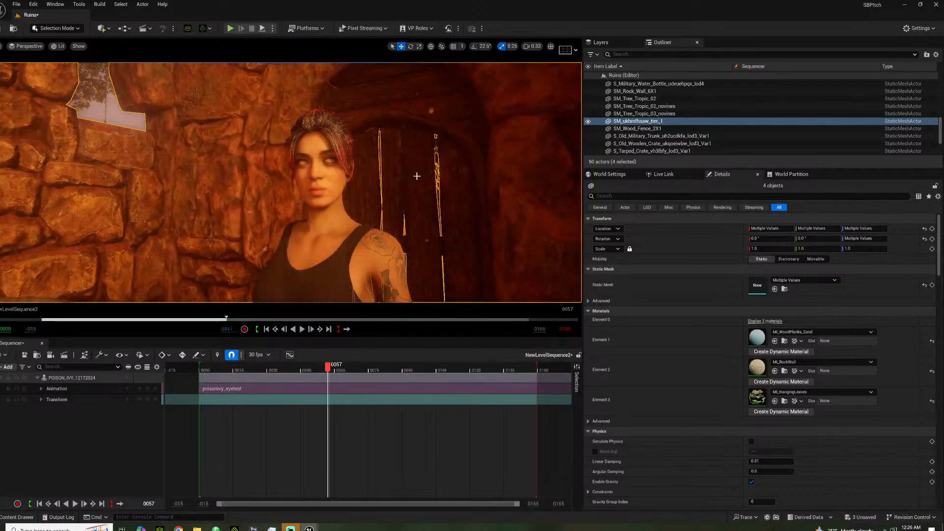
{"action": "key", "text": "a"}
{"action": "mouse_move", "coordinate": [424, 171]}
{"action": "right_mouse_down"}
{"action": "mouse_move", "coordinate": [651, 179]}
{"action": "mouse_move", "coordinate": [492, 171]}
{"action": "right_mouse_up"}
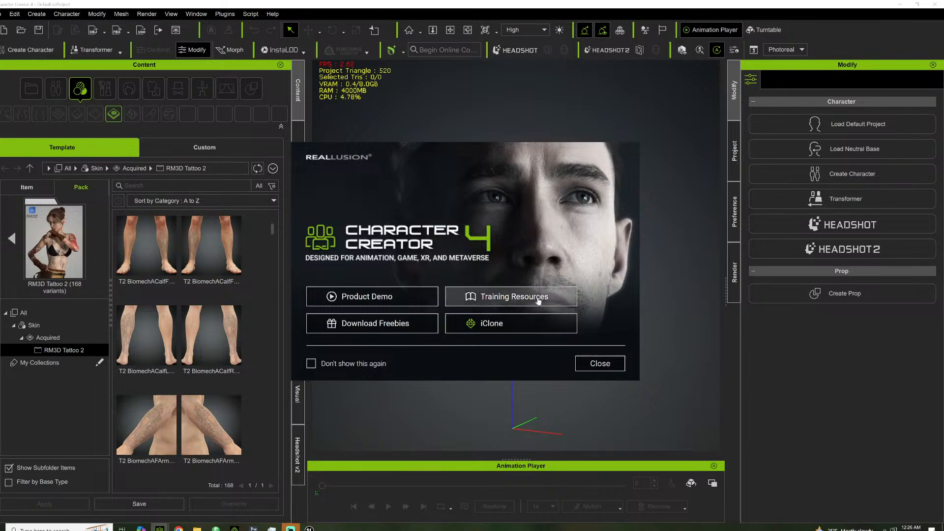
Switch to Character Creator and dismiss its welcome screen
{"action": "left_click", "coordinate": [604, 363]}
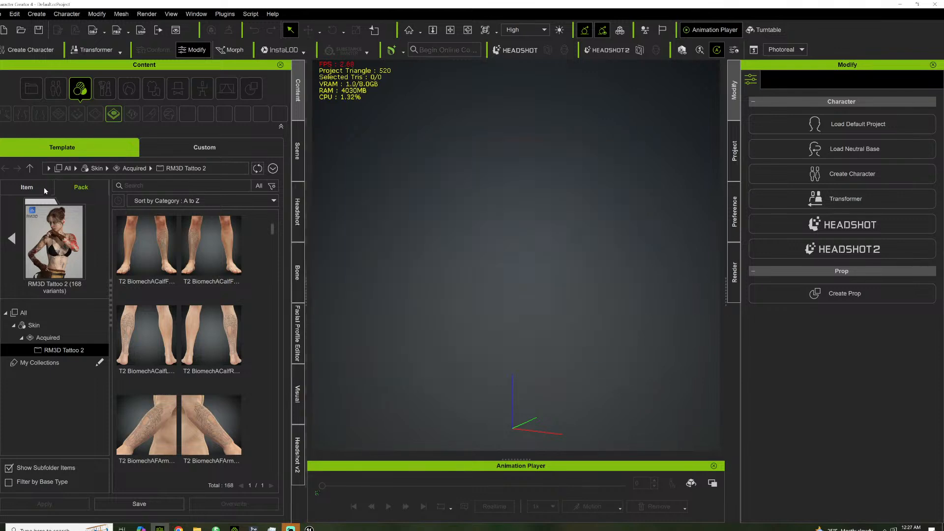
Search all content packs for "swat" and open the S.W.A.T. Uniforms & Accessories pack
{"action": "left_click", "coordinate": [74, 169]}
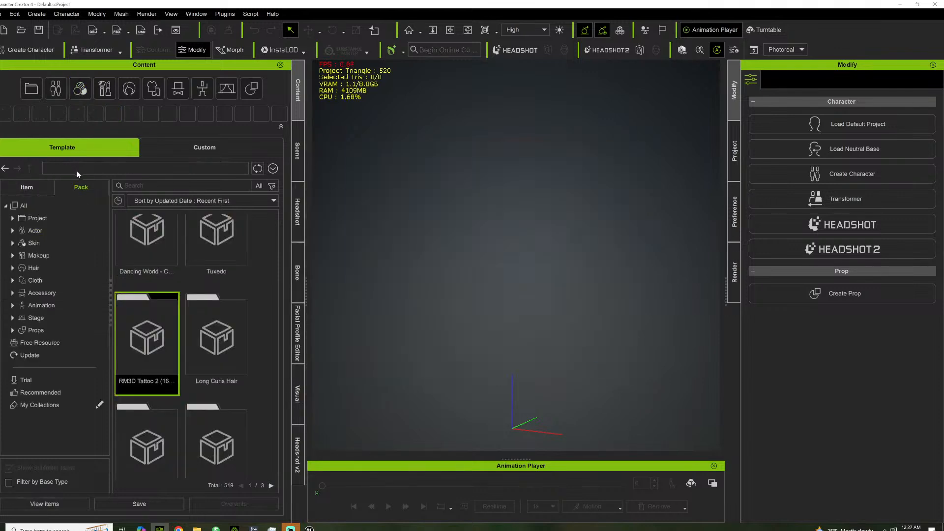
{"action": "left_click", "coordinate": [185, 185]}
{"action": "type", "text": "swat"}
{"action": "key", "text": "Return"}
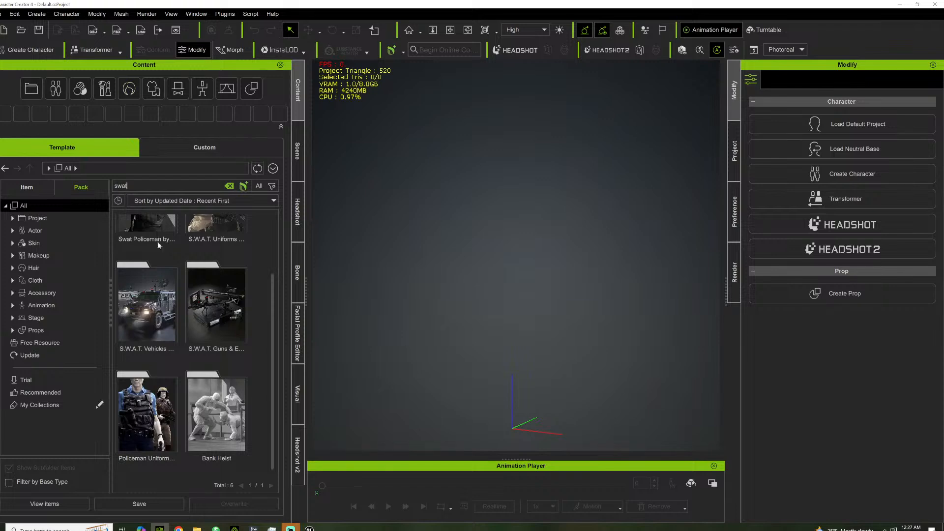
{"action": "scroll", "coordinate": [158, 236], "scroll_direction": "up", "scroll_amount": 1}
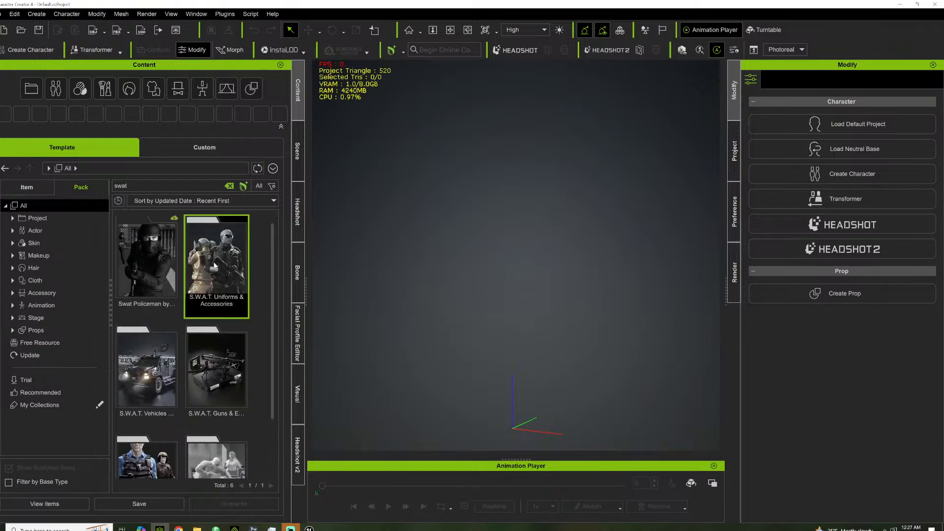
{"action": "double_click", "coordinate": [214, 266]}
Look through the pack's caps, helmets, pants and rolled-up vests, and close Character Creator
{"action": "scroll", "coordinate": [243, 287], "scroll_direction": "down", "scroll_amount": 3}
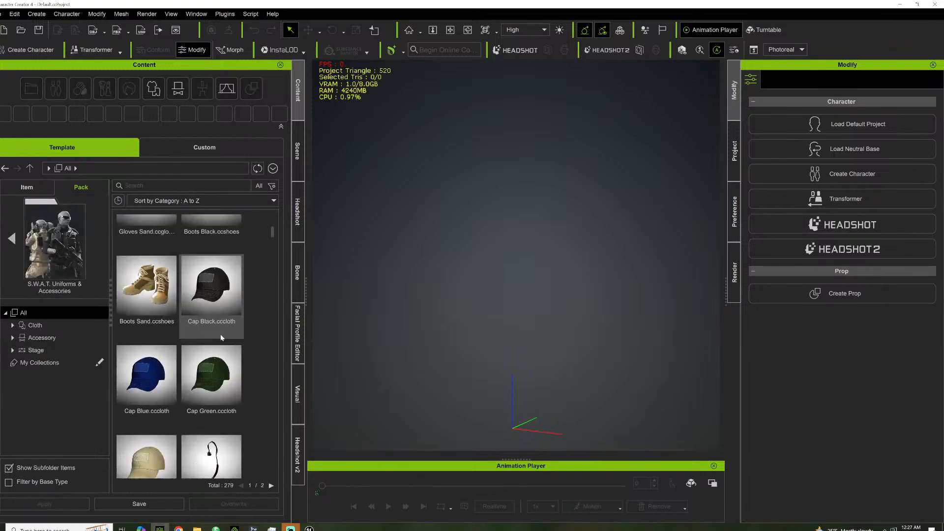
{"action": "scroll", "coordinate": [216, 356], "scroll_direction": "down", "scroll_amount": 4}
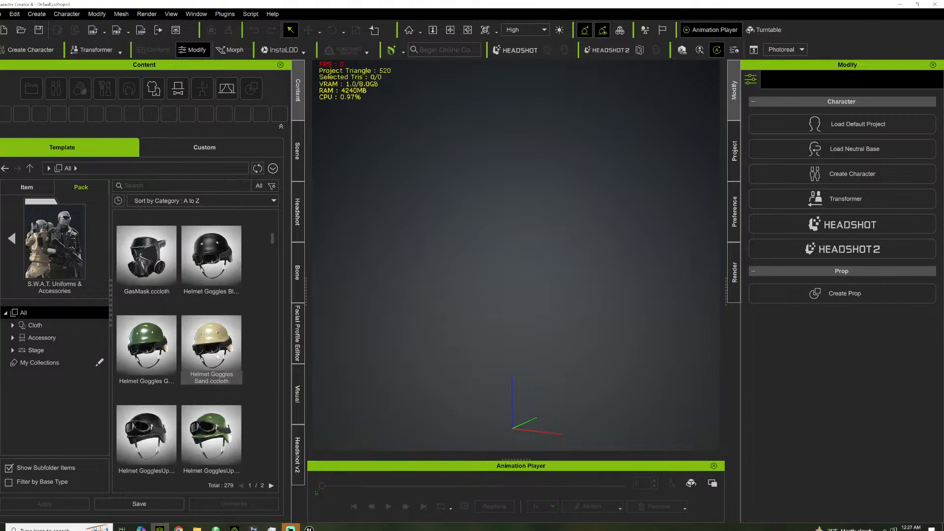
{"action": "scroll", "coordinate": [236, 358], "scroll_direction": "down", "scroll_amount": 3}
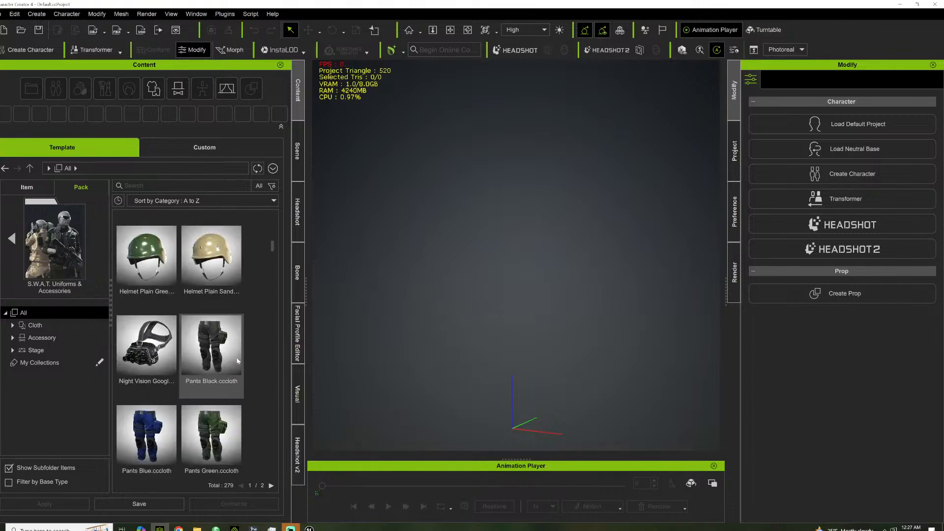
{"action": "scroll", "coordinate": [239, 361], "scroll_direction": "down", "scroll_amount": 4}
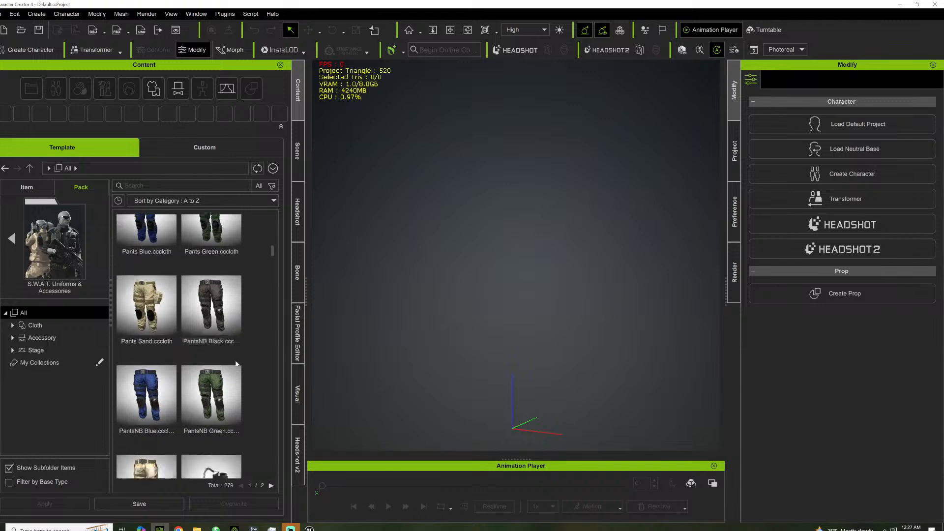
{"action": "scroll", "coordinate": [233, 366], "scroll_direction": "down", "scroll_amount": 3}
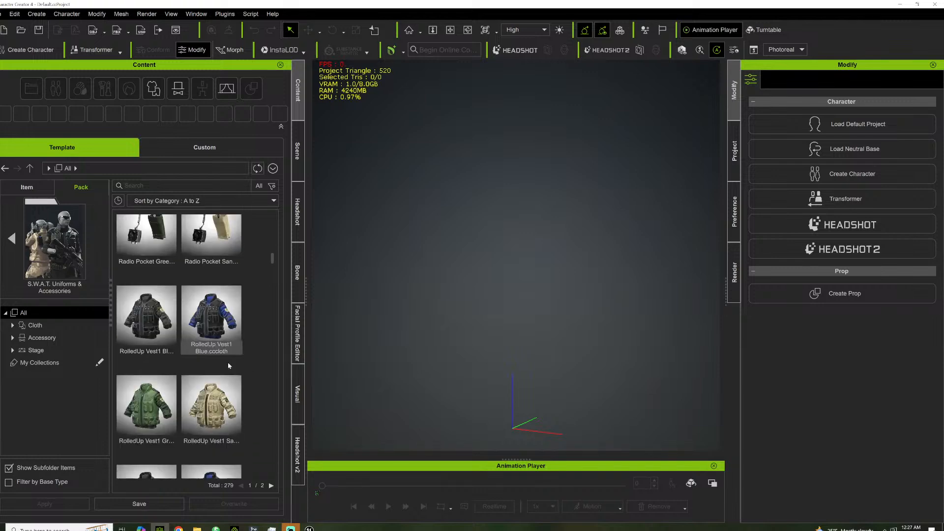
{"action": "scroll", "coordinate": [228, 365], "scroll_direction": "down", "scroll_amount": 4}
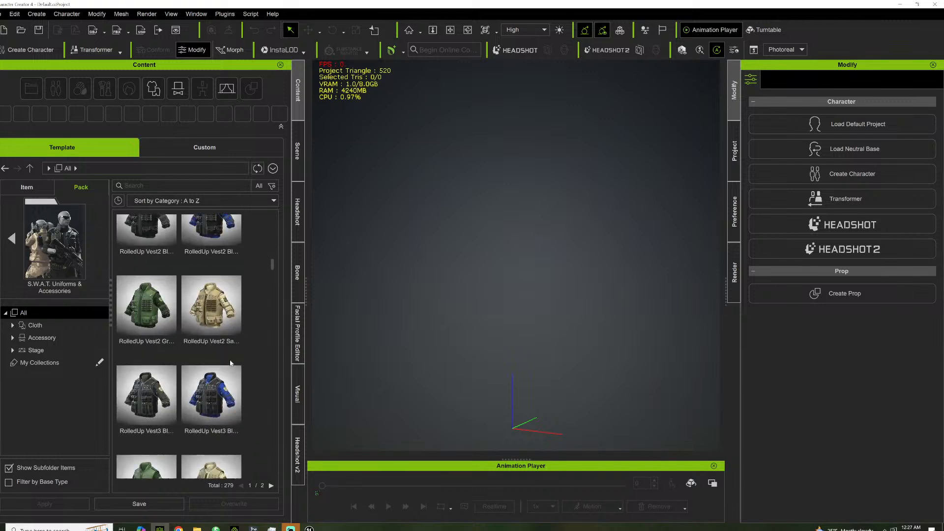
{"action": "left_click", "coordinate": [937, 4]}
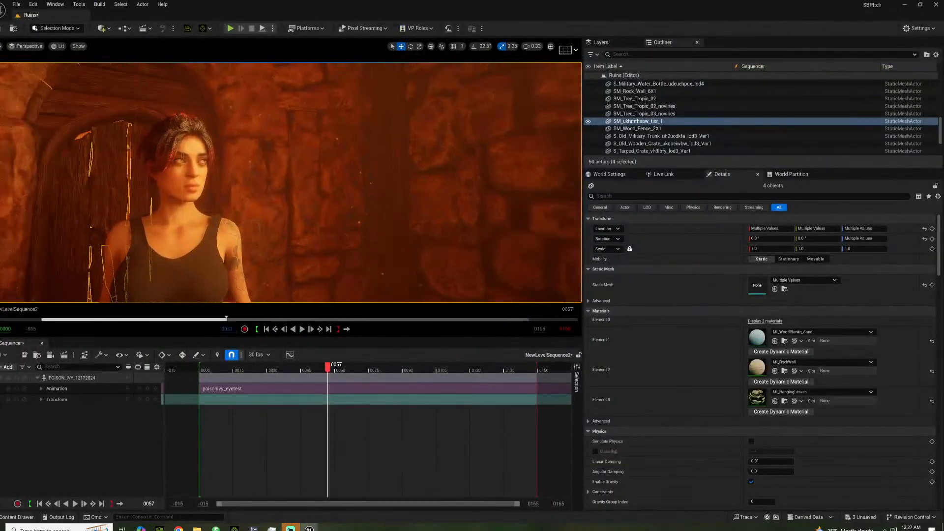
Find RC_Camera_Cinema_HighEnd_ among the Ruins level's actors and pilot it
{"action": "scroll", "coordinate": [645, 106], "scroll_direction": "up", "scroll_amount": 10}
{"action": "scroll", "coordinate": [646, 103], "scroll_direction": "down", "scroll_amount": 5}
{"action": "left_click", "coordinate": [647, 86]}
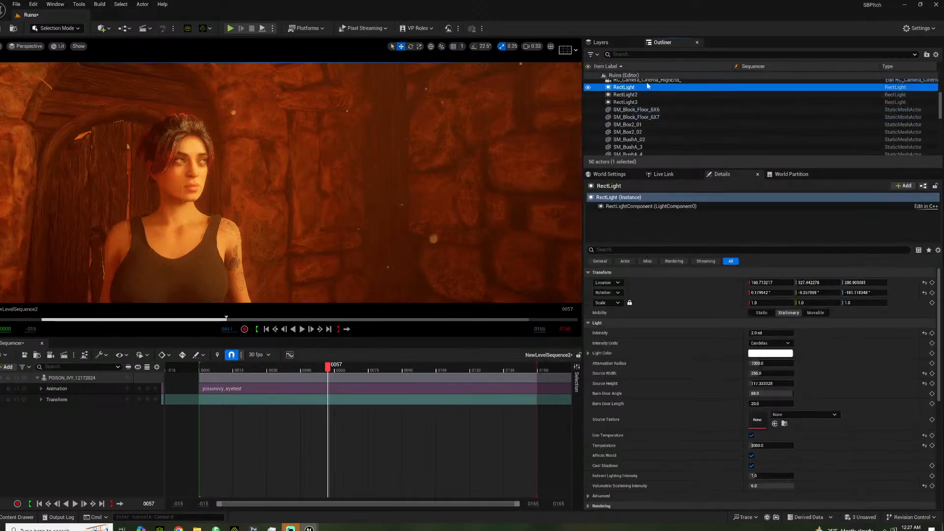
{"action": "right_click", "coordinate": [647, 80]}
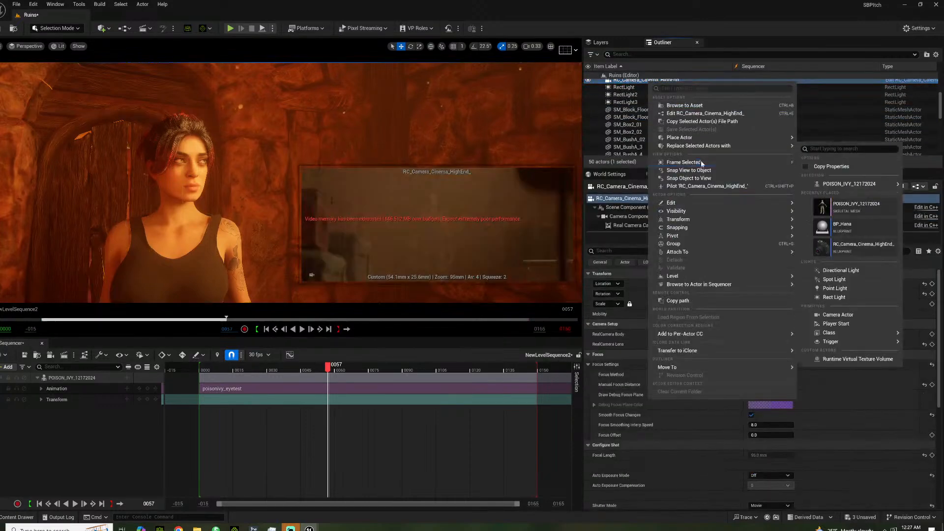
{"action": "left_click", "coordinate": [697, 186]}
Move the piloted camera in for a close-up of Poison Ivy and sample the focus distance on her face
{"action": "right_click_drag", "start_coordinate": [382, 148], "coordinate": [439, 145]}
{"action": "key", "text": "w"}
{"action": "key", "text": "a"}
{"action": "key", "text": "w"}
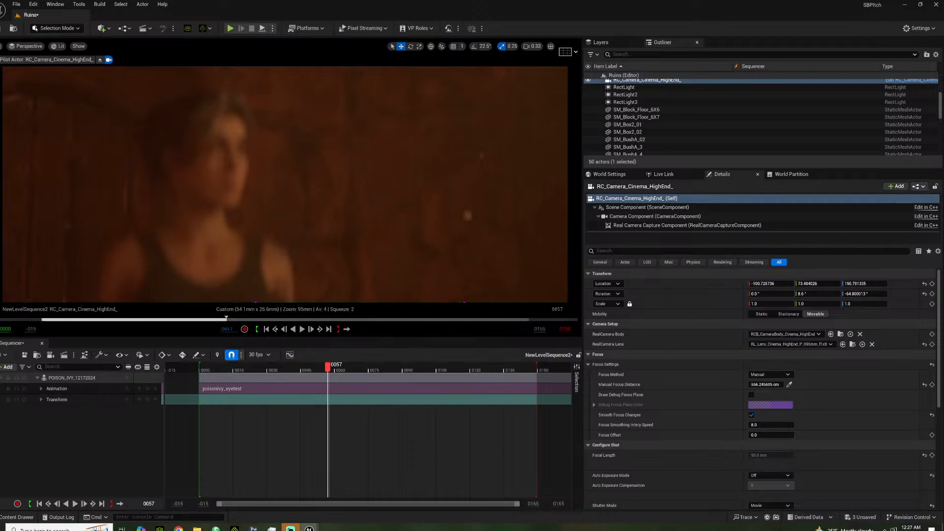
{"action": "right_click_drag", "start_coordinate": [529, 241], "coordinate": [529, 240]}
{"action": "key", "text": "w"}
{"action": "key", "text": "w"}
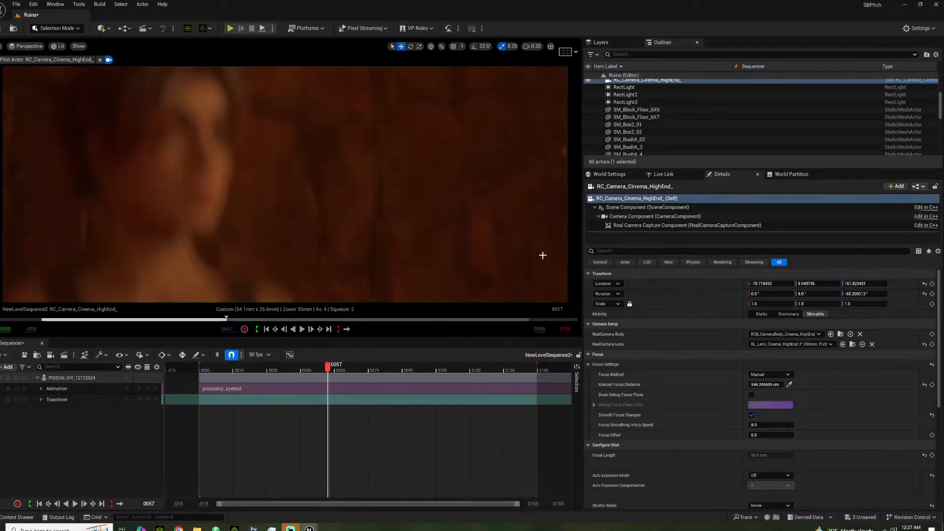
{"action": "left_click", "coordinate": [175, 157]}
{"action": "right_click_drag", "start_coordinate": [253, 205], "coordinate": [229, 200]}
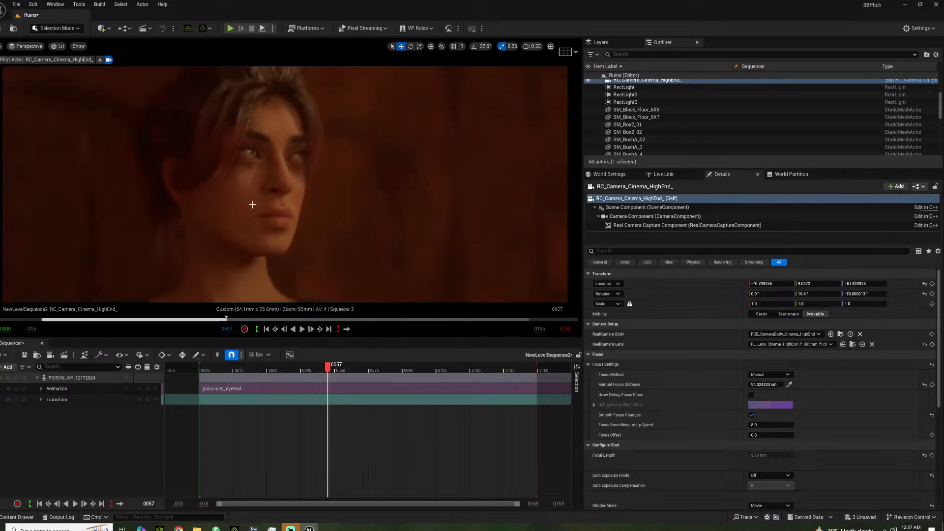
Pull the piloted camera back to a chest-up shot of Poison Ivy and resample the manual focus distance on her face
{"action": "right_click_drag", "start_coordinate": [282, 198], "coordinate": [261, 204]}
{"action": "key", "text": "d"}
{"action": "key", "text": "s"}
{"action": "key", "text": "a"}
{"action": "key", "text": "s"}
{"action": "key", "text": "a"}
{"action": "right_click_drag", "start_coordinate": [316, 194], "coordinate": [311, 195]}
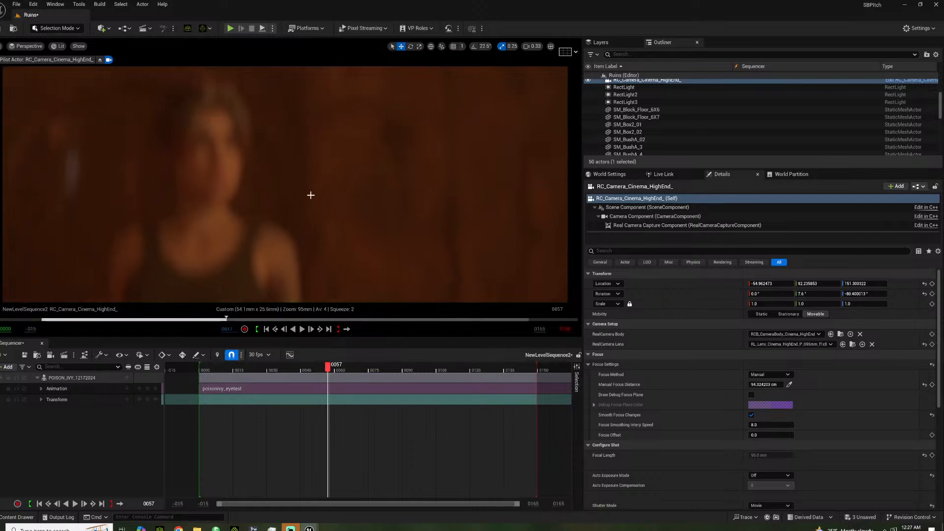
{"action": "left_click", "coordinate": [789, 385]}
{"action": "left_click", "coordinate": [233, 153]}
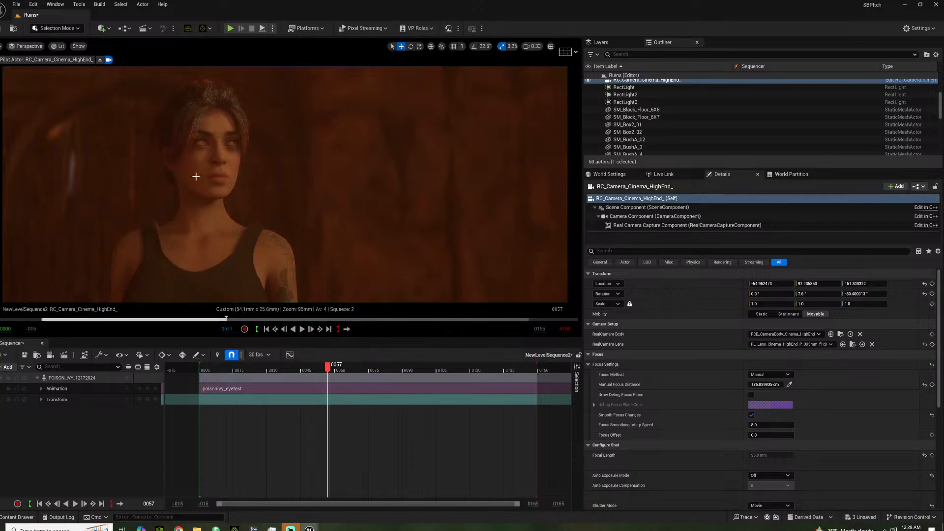
Switch to iClone and close it without saving the project
{"action": "left_click", "coordinate": [235, 529]}
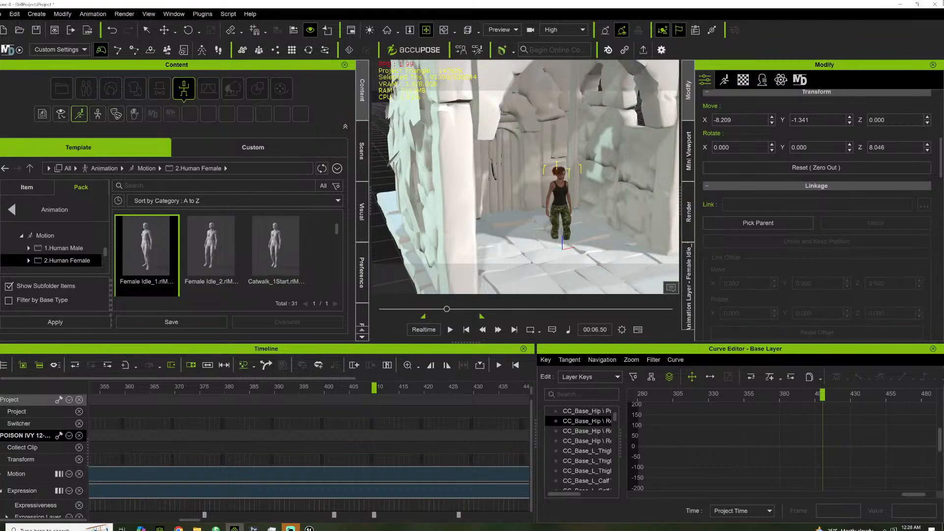
{"action": "left_click", "coordinate": [935, 4]}
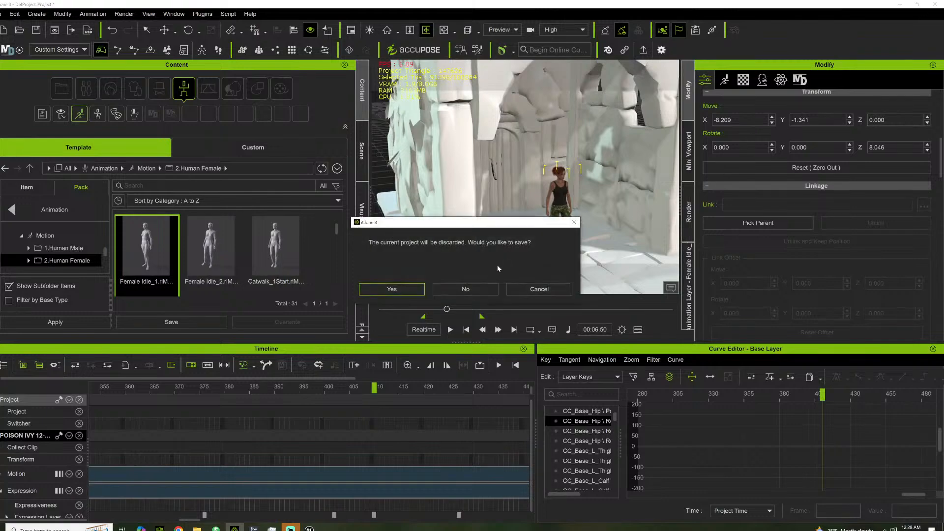
{"action": "left_click", "coordinate": [479, 291]}
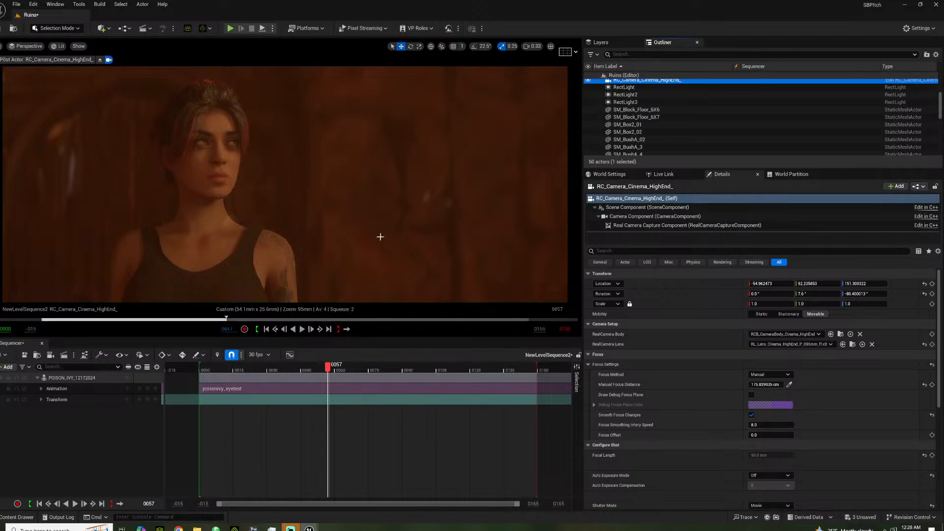
Set the sequence to frame 62 and reframe the piloted camera on Poison Ivy from a closer, more side-on angle
{"action": "mouse_move", "coordinate": [352, 265]}
{"action": "right_mouse_down"}
{"action": "mouse_move", "coordinate": [362, 267]}
{"action": "mouse_move", "coordinate": [352, 265]}
{"action": "right_mouse_up"}
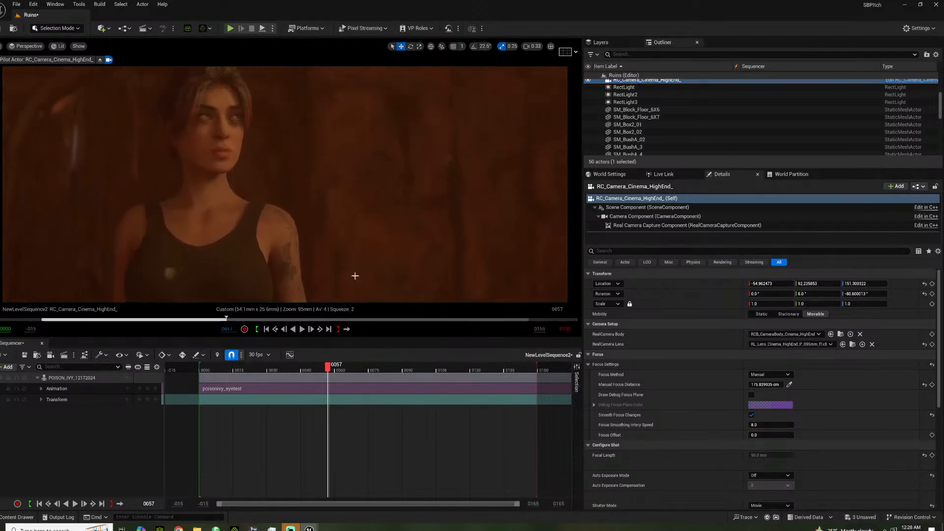
{"action": "left_click_drag", "start_coordinate": [290, 368], "coordinate": [339, 367]}
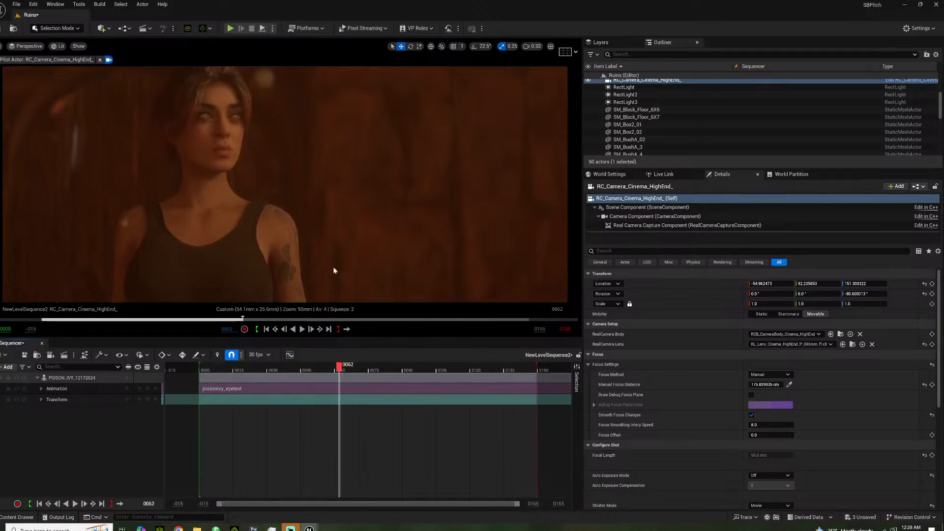
{"action": "key", "text": "d"}
{"action": "right_click_drag", "start_coordinate": [285, 185], "coordinate": [346, 172]}
{"action": "key", "text": "a"}
{"action": "key", "text": "a"}
{"action": "key", "text": "s"}
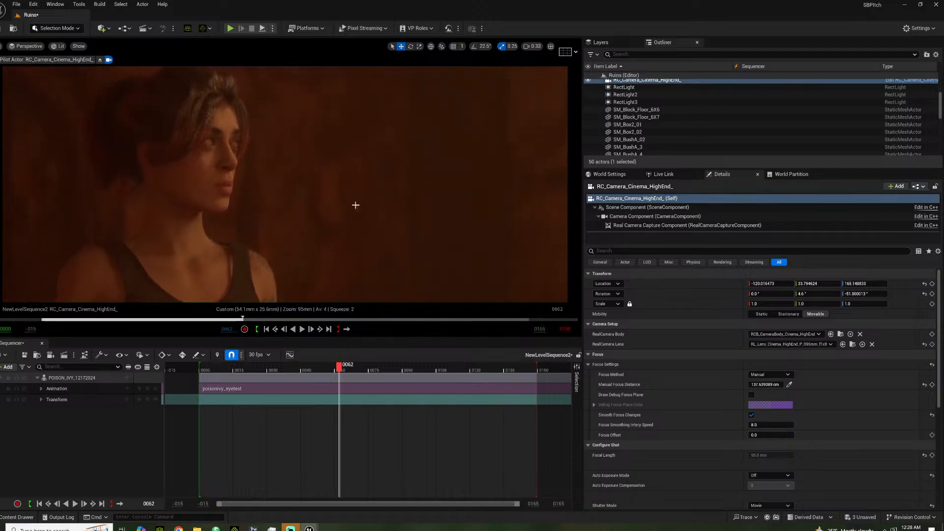
Use the debug focus plane to set the manual focus distance to about 142.41 cm on her face, and hide the plane
{"action": "left_click", "coordinate": [751, 394]}
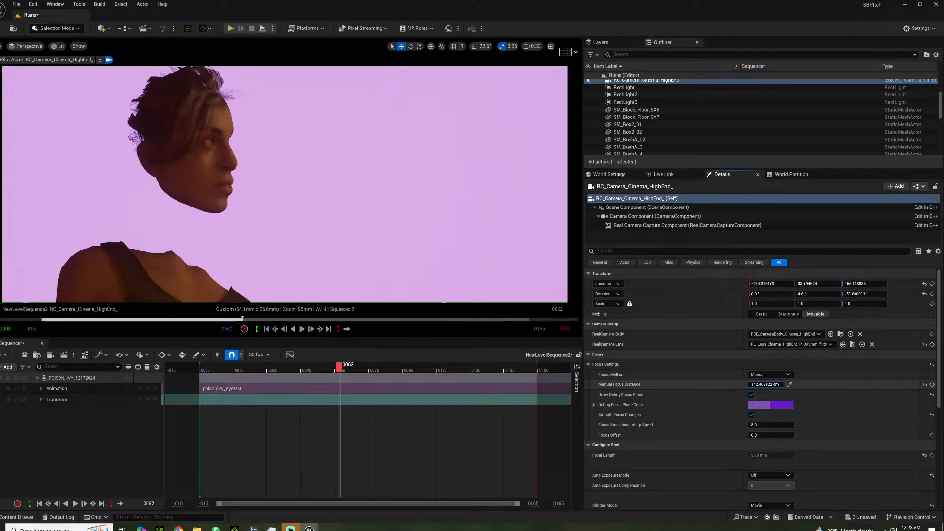
{"action": "left_click", "coordinate": [752, 395]}
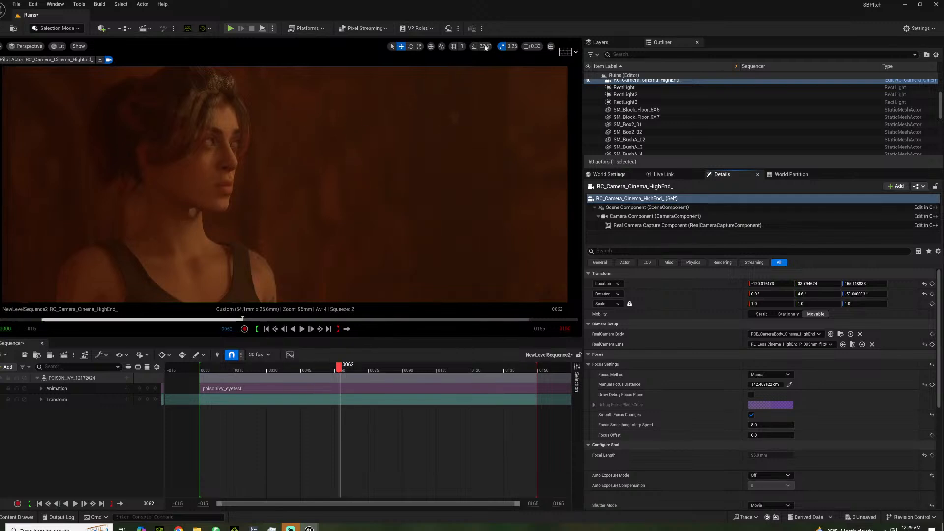
Try the 3x3 grid and crosshair composition overlays on the camera view, and disable them
{"action": "left_click", "coordinate": [567, 51]}
{"action": "left_click", "coordinate": [615, 88]}
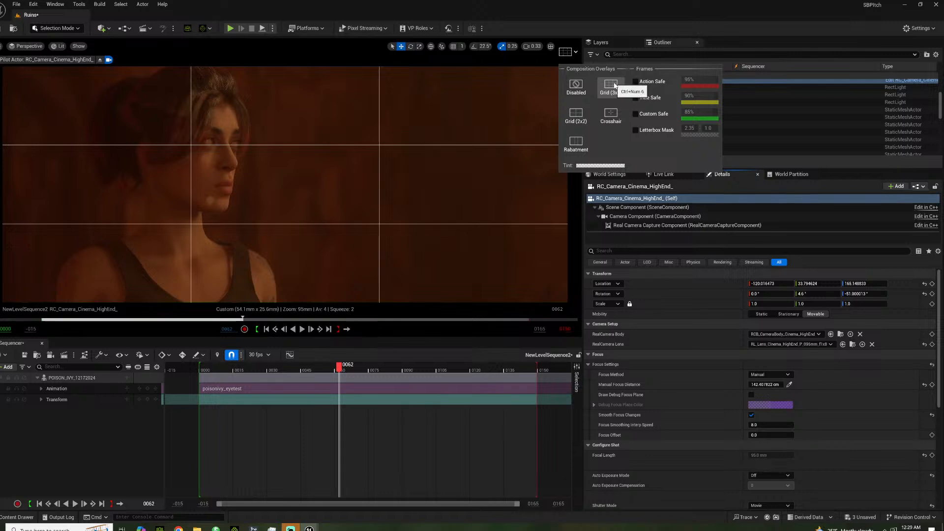
{"action": "left_click", "coordinate": [610, 117]}
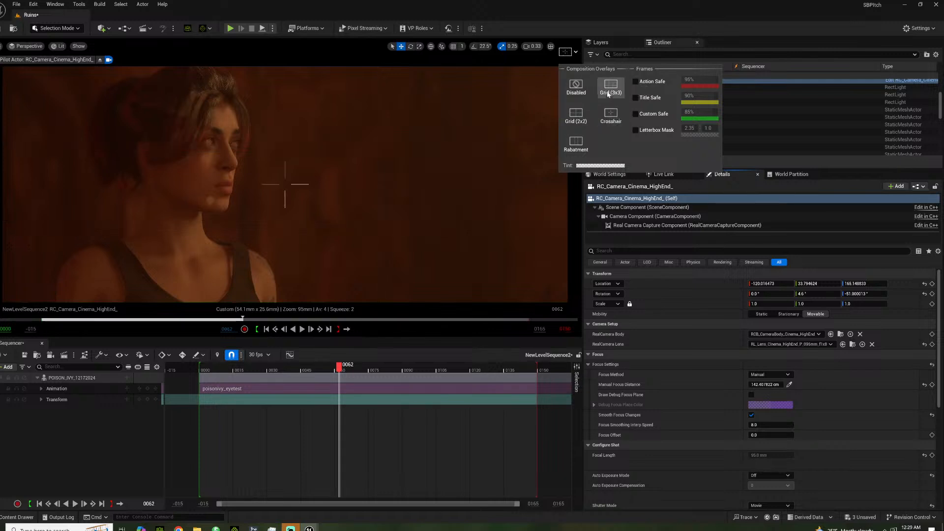
{"action": "left_click", "coordinate": [576, 86]}
{"action": "left_click", "coordinate": [612, 88]}
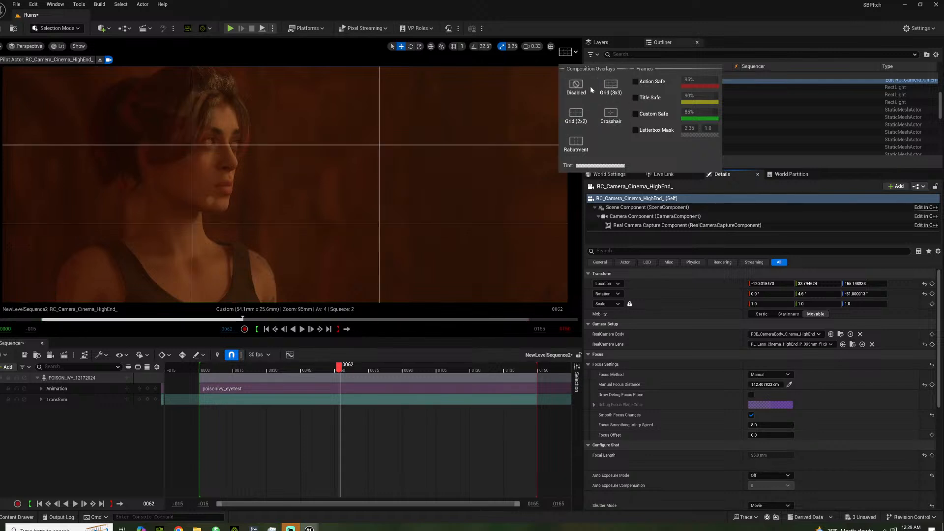
{"action": "left_click", "coordinate": [575, 86]}
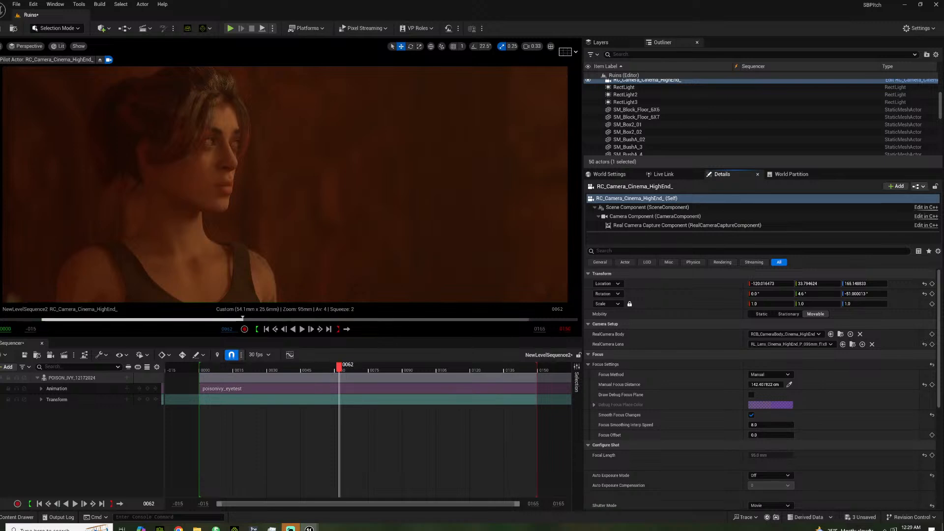
Show the debug focus plane again, fine-tune the manual focus distance to about 142.36 cm, and hide the plane
{"action": "left_click", "coordinate": [751, 395]}
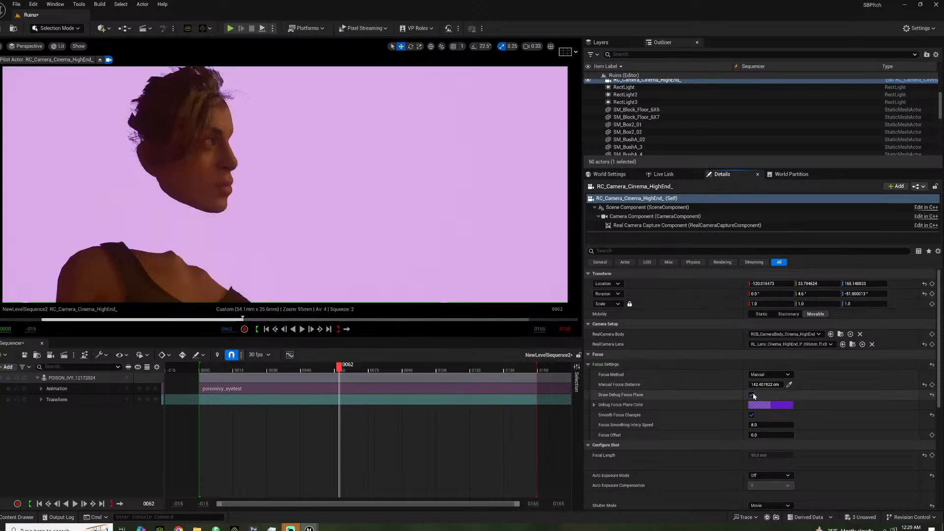
{"action": "left_click", "coordinate": [752, 395]}
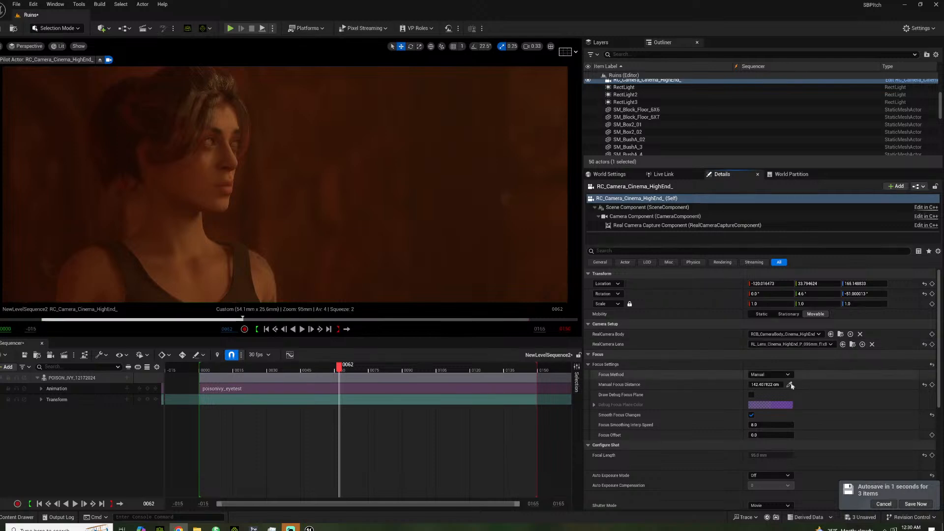
{"action": "left_click", "coordinate": [752, 395]}
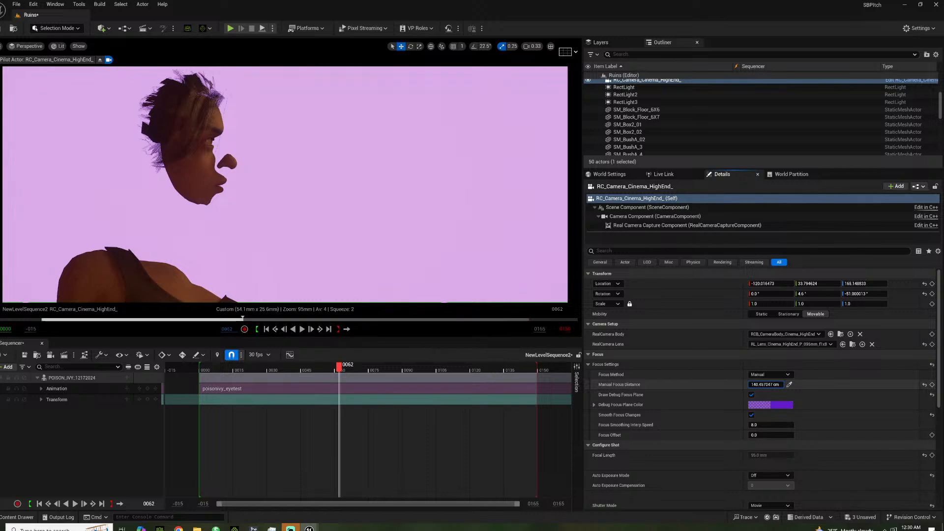
{"action": "left_click_drag", "start_coordinate": [765, 385], "coordinate": [774, 385]}
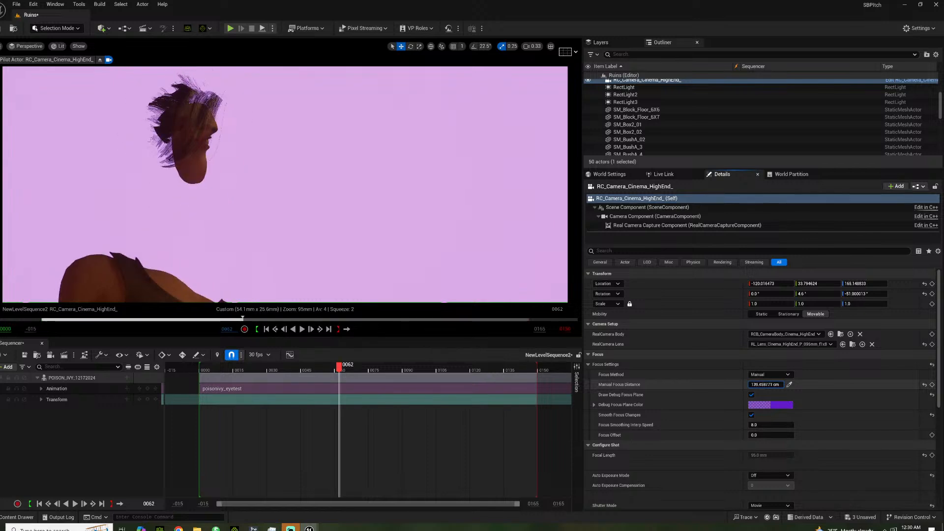
{"action": "left_click_drag", "start_coordinate": [765, 385], "coordinate": [775, 384]}
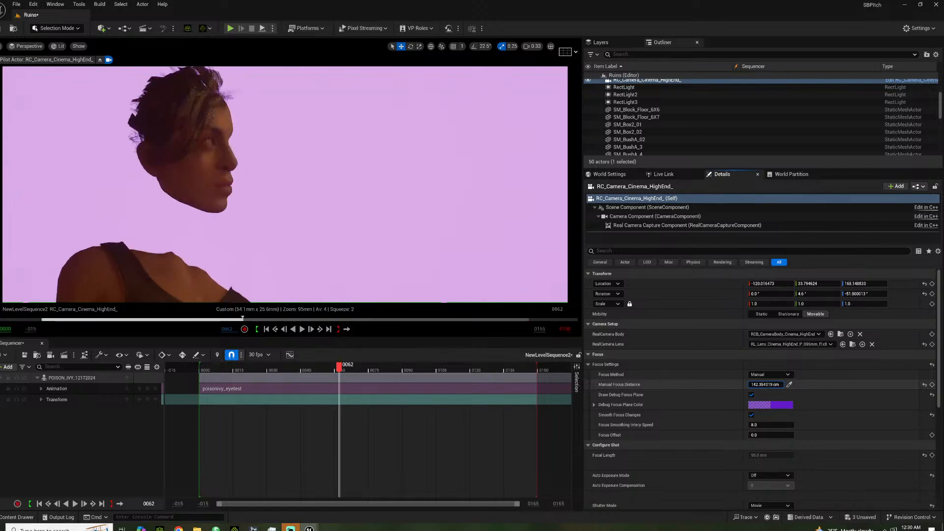
{"action": "left_click", "coordinate": [752, 395]}
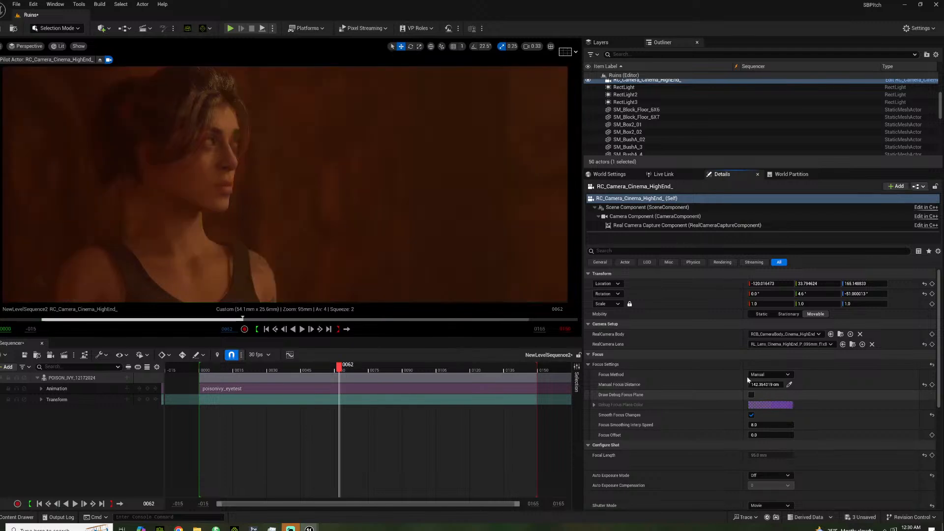